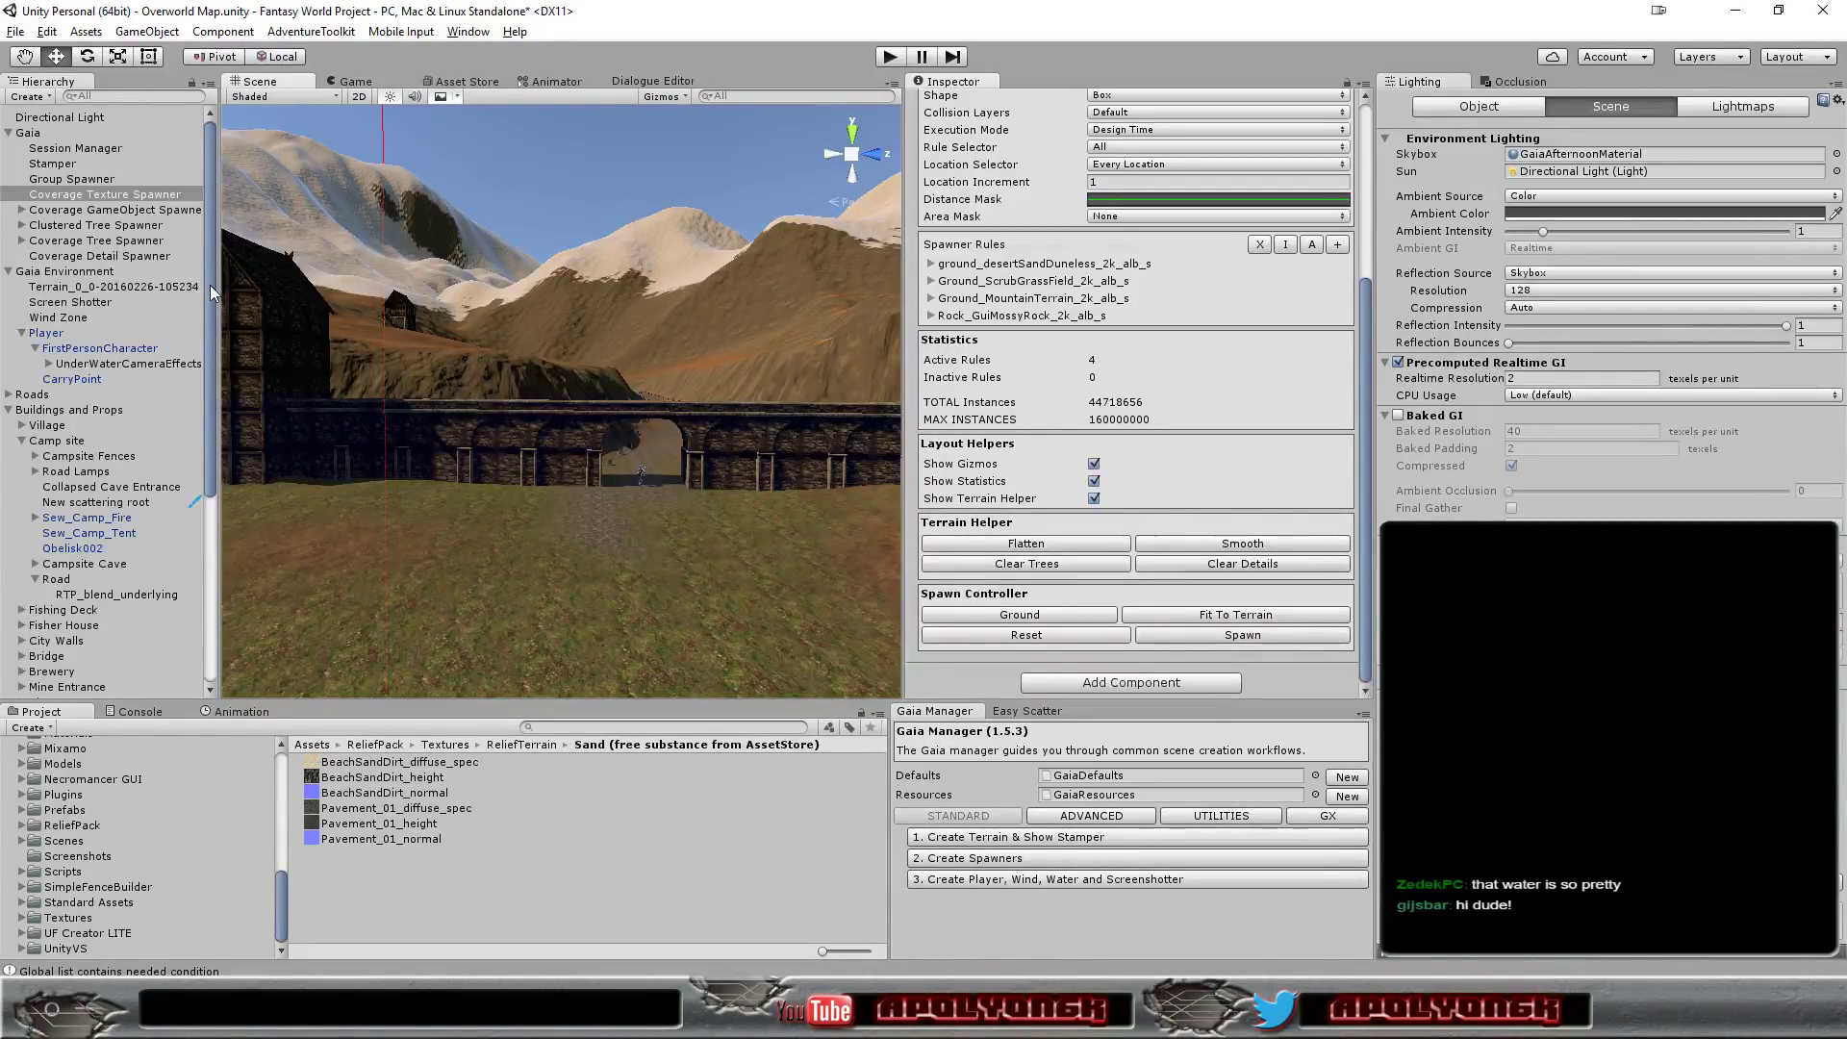
- Move the Road mesh object into the Roads group in the Hierarchy
mouse_move(210, 285)
left_mouse_down()
mouse_move(228, 389)
mouse_move(204, 473)
left_mouse_up()
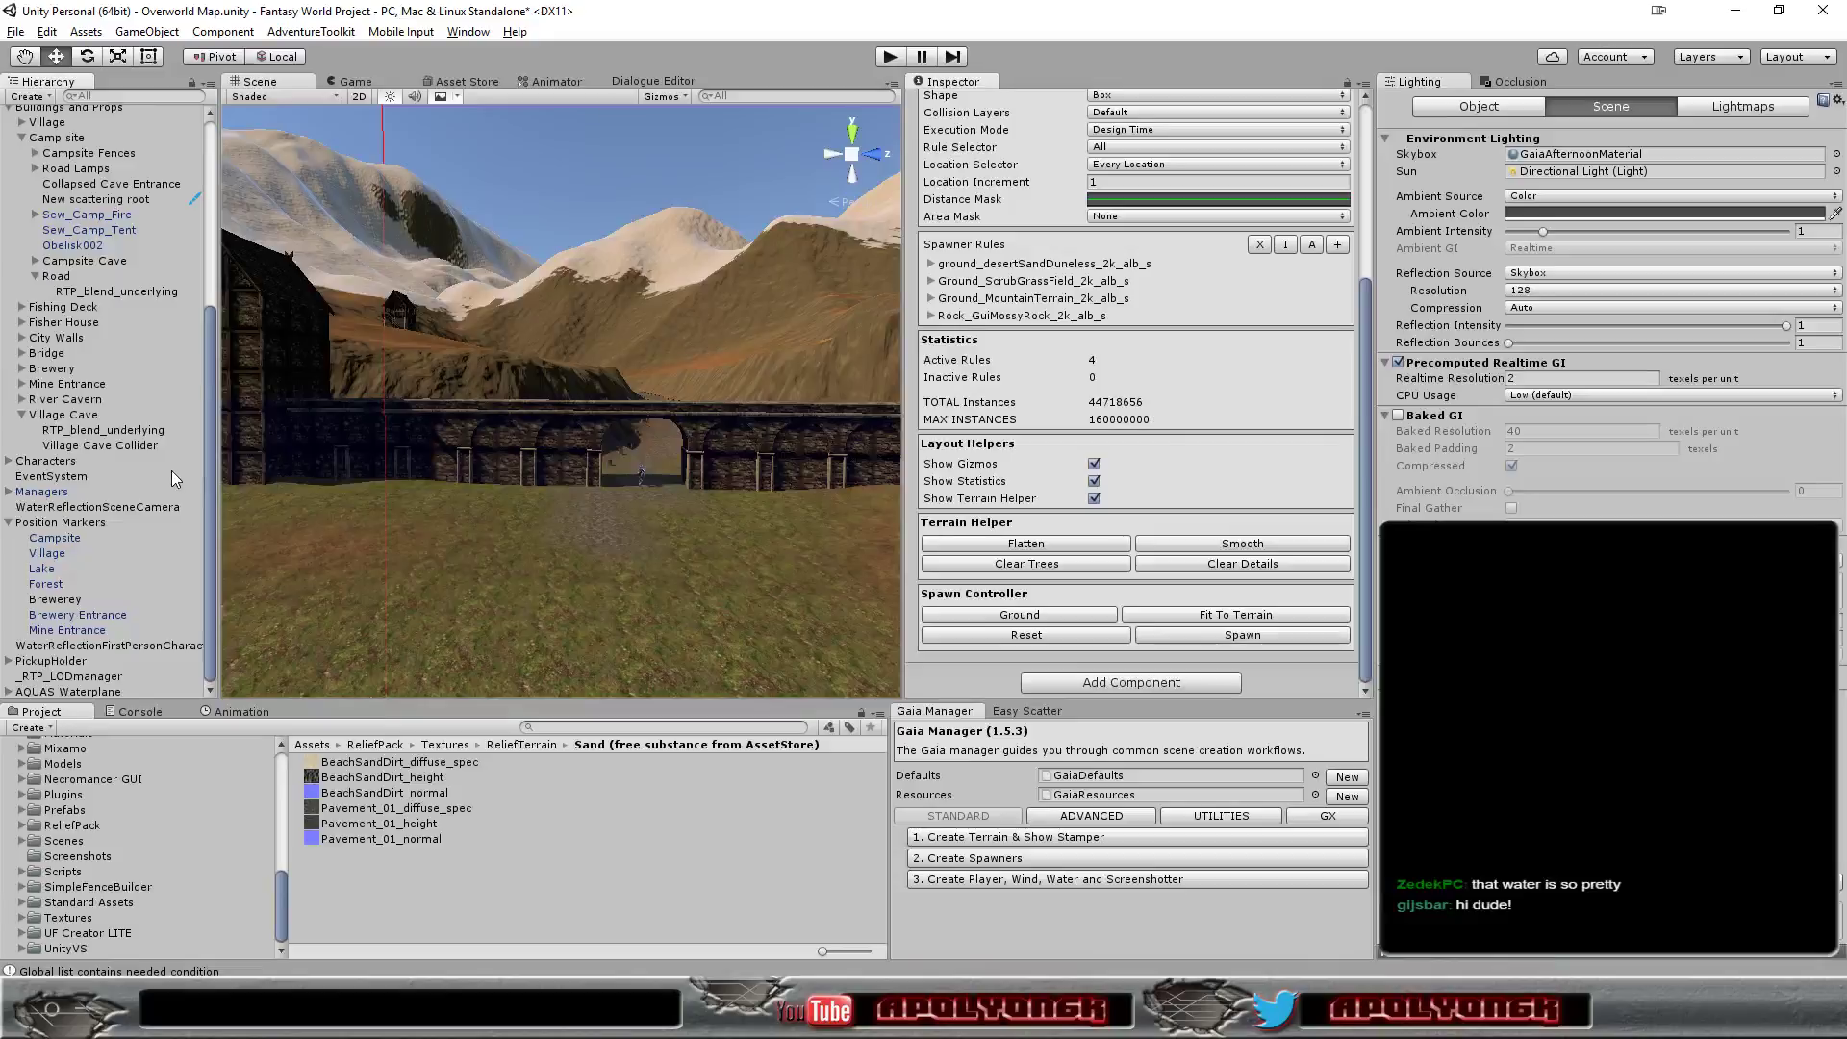
left_click(55, 276)
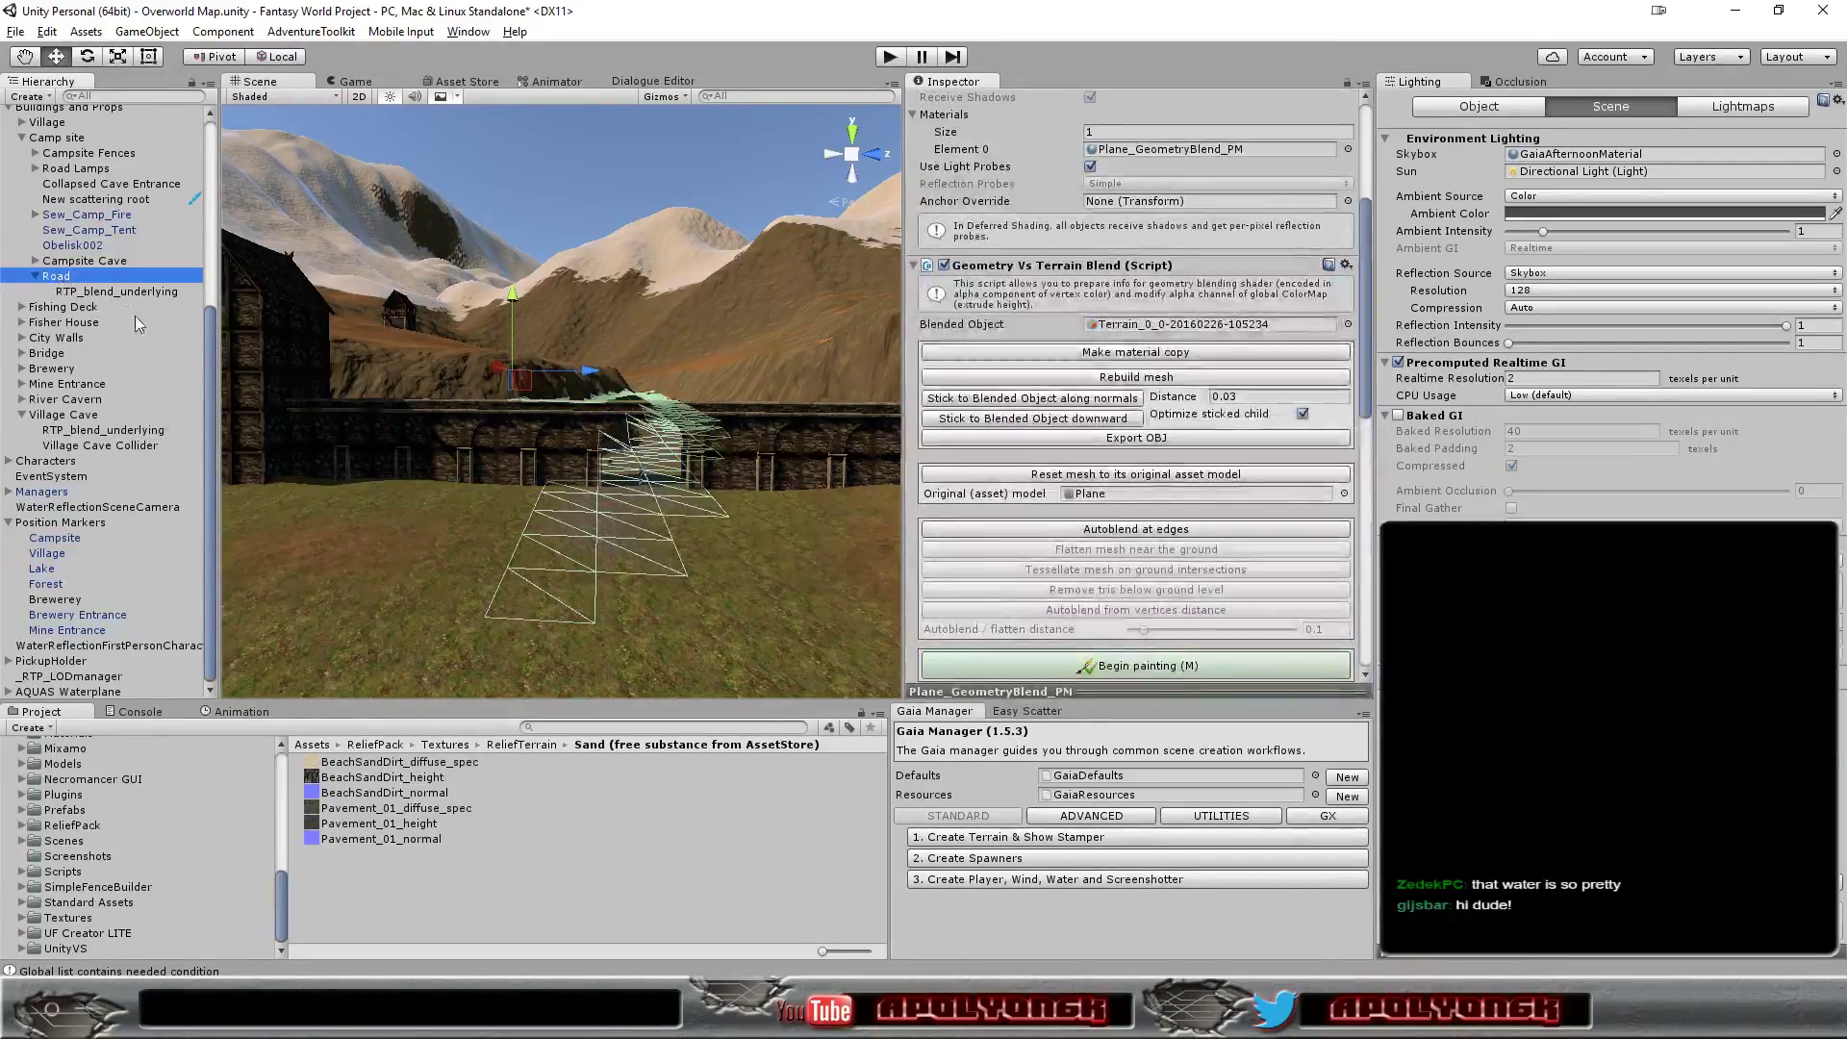
scroll(133, 322, "up", 3)
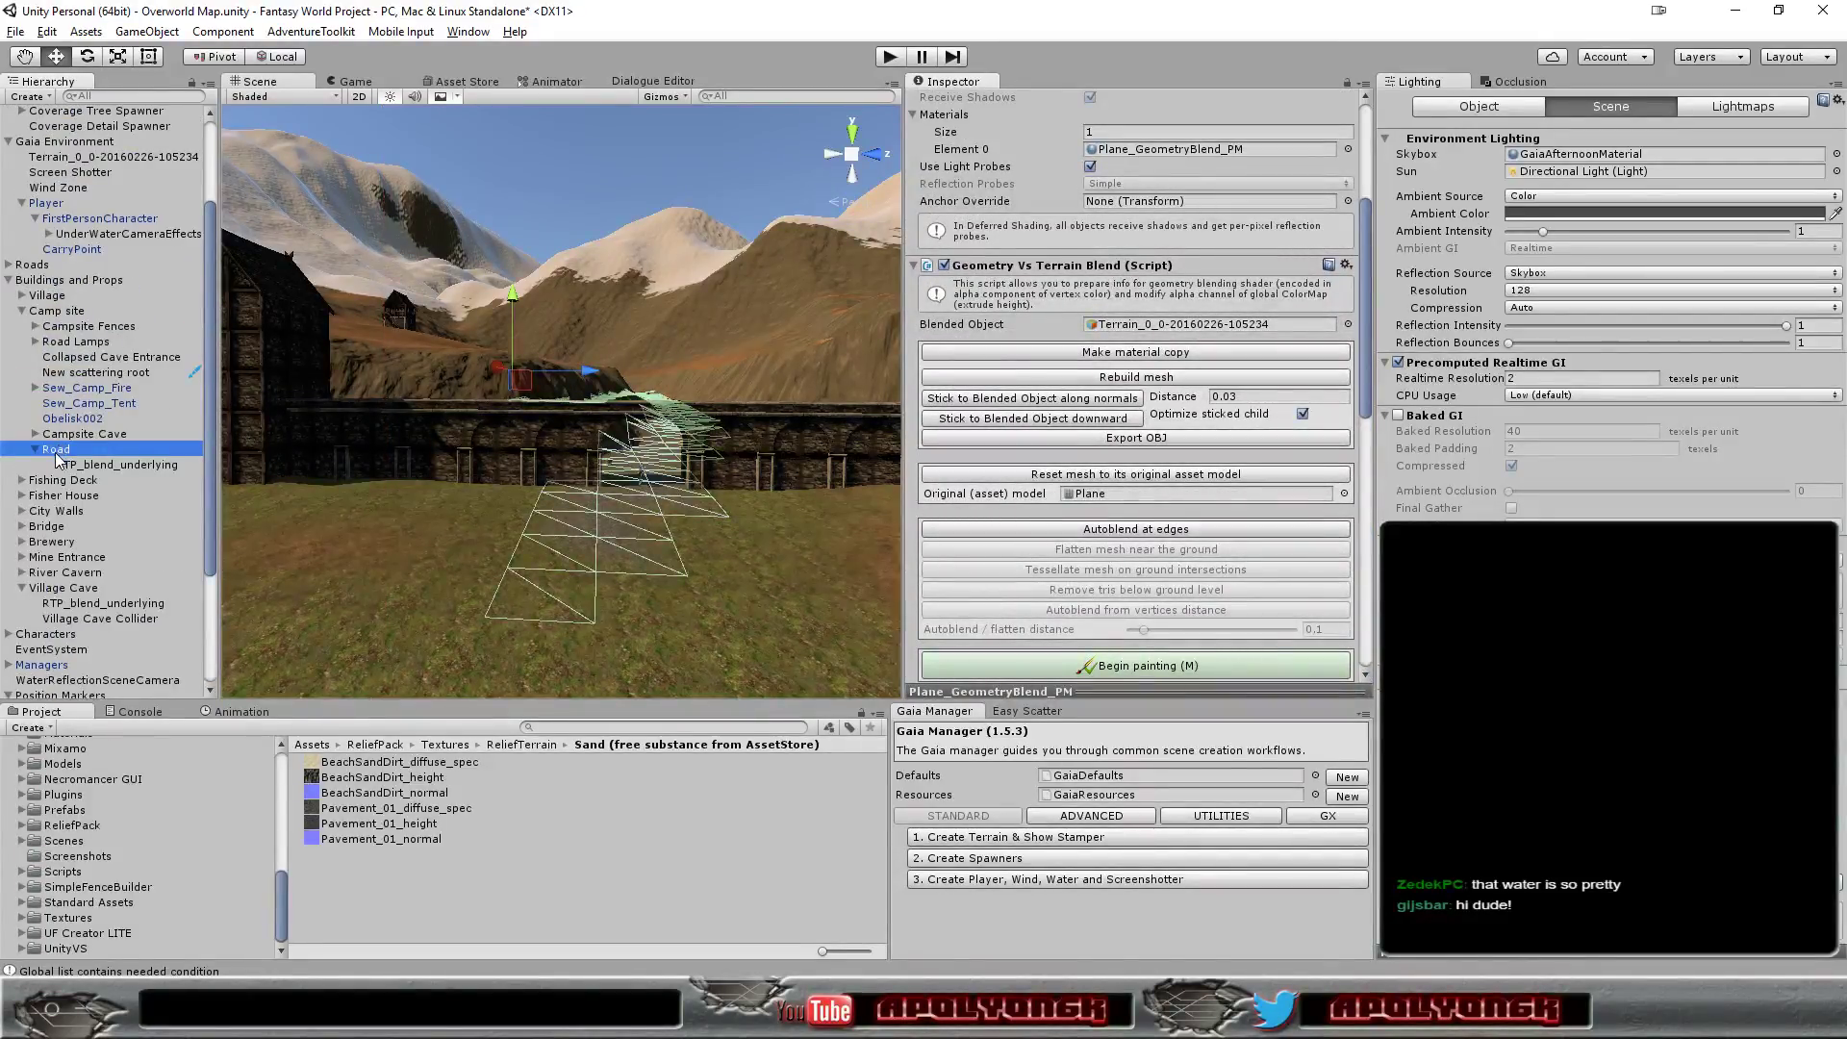
mouse_move(55, 448)
left_mouse_down()
mouse_move(45, 271)
mouse_move(12, 273)
left_mouse_up()
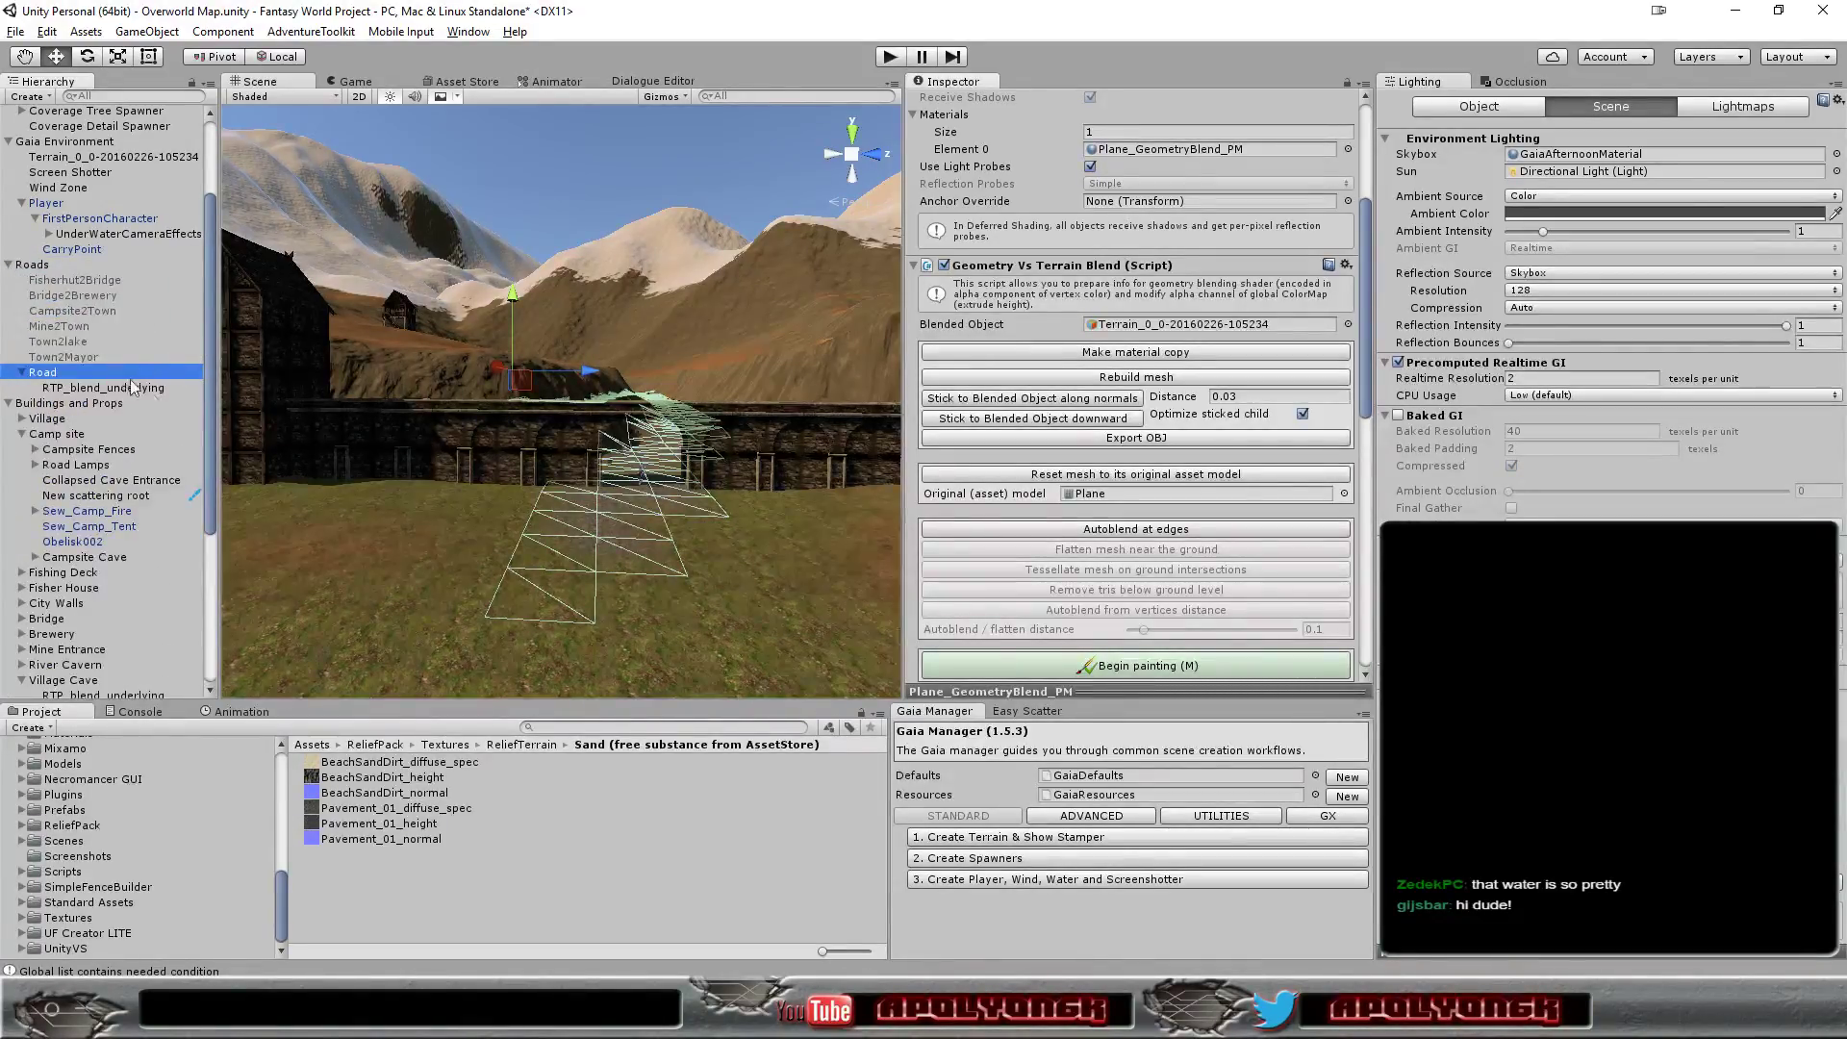
- Frame the Road and bring the village into a near top-down view
key("f")
left_click_drag(754, 505, 610, 581, "alt")
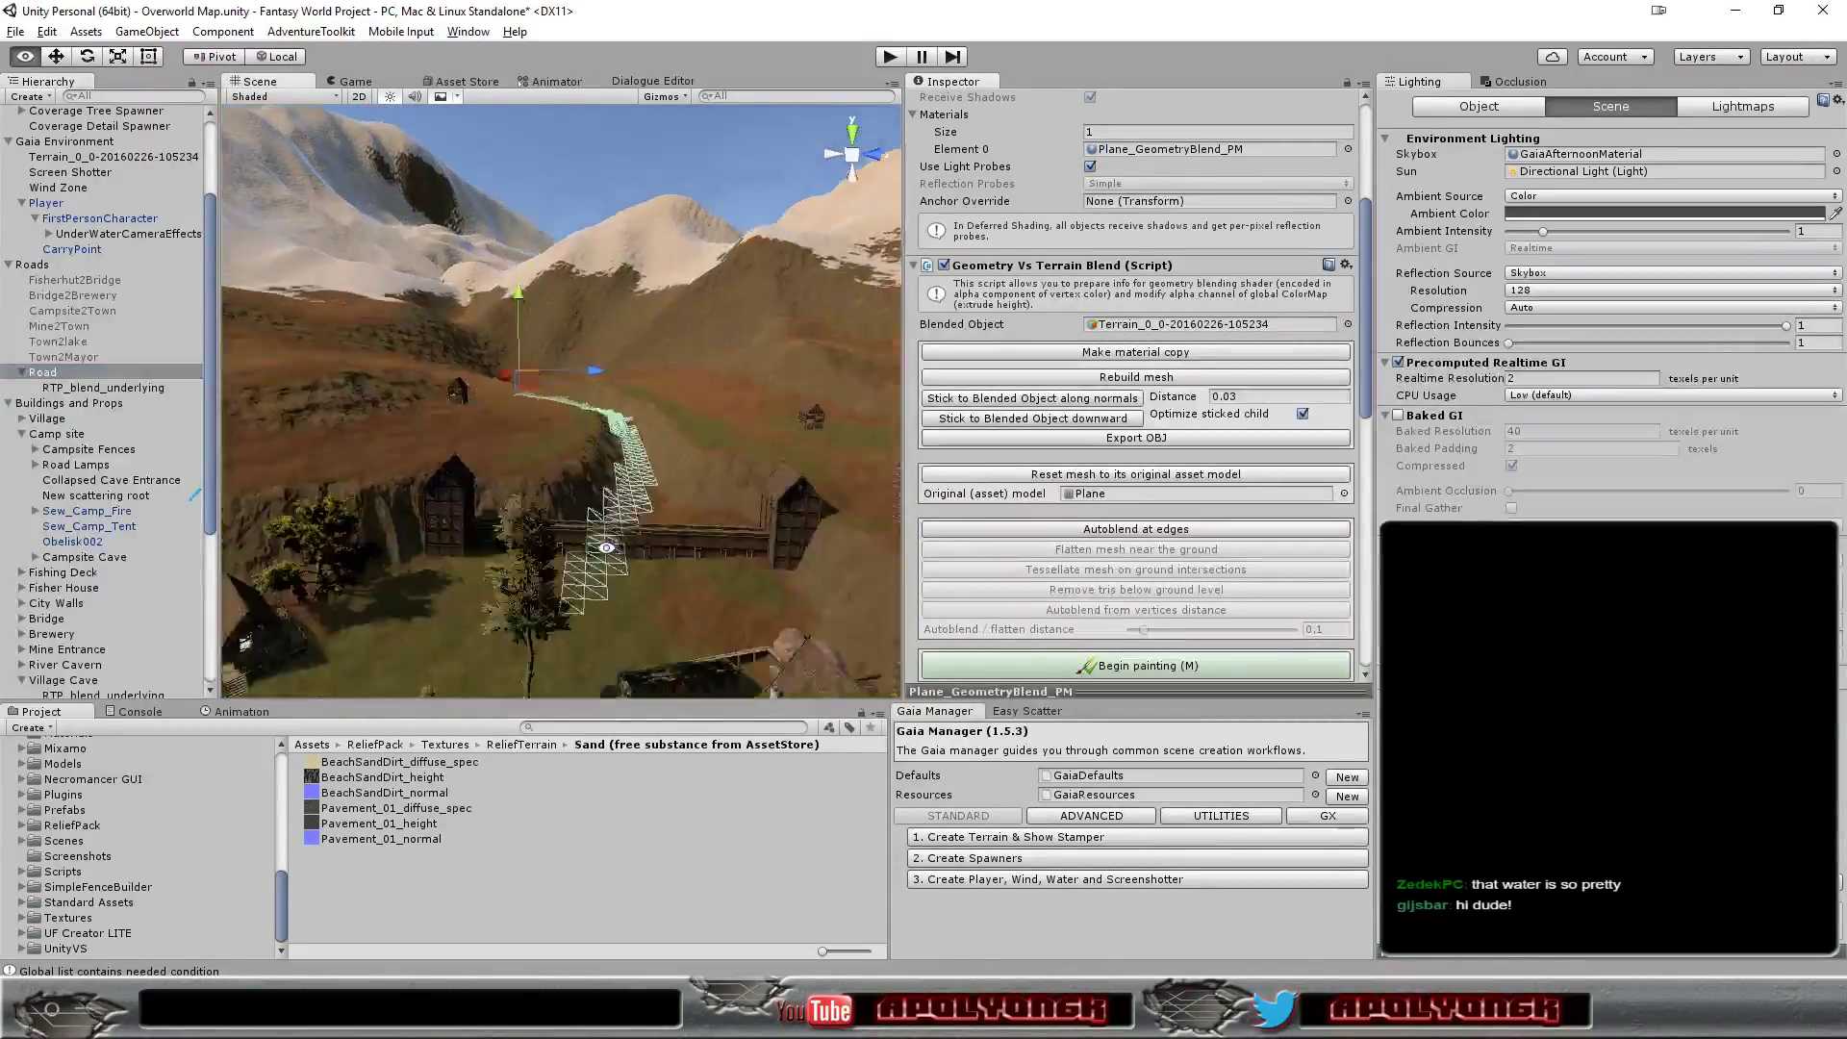
scroll(611, 581, "down", 5)
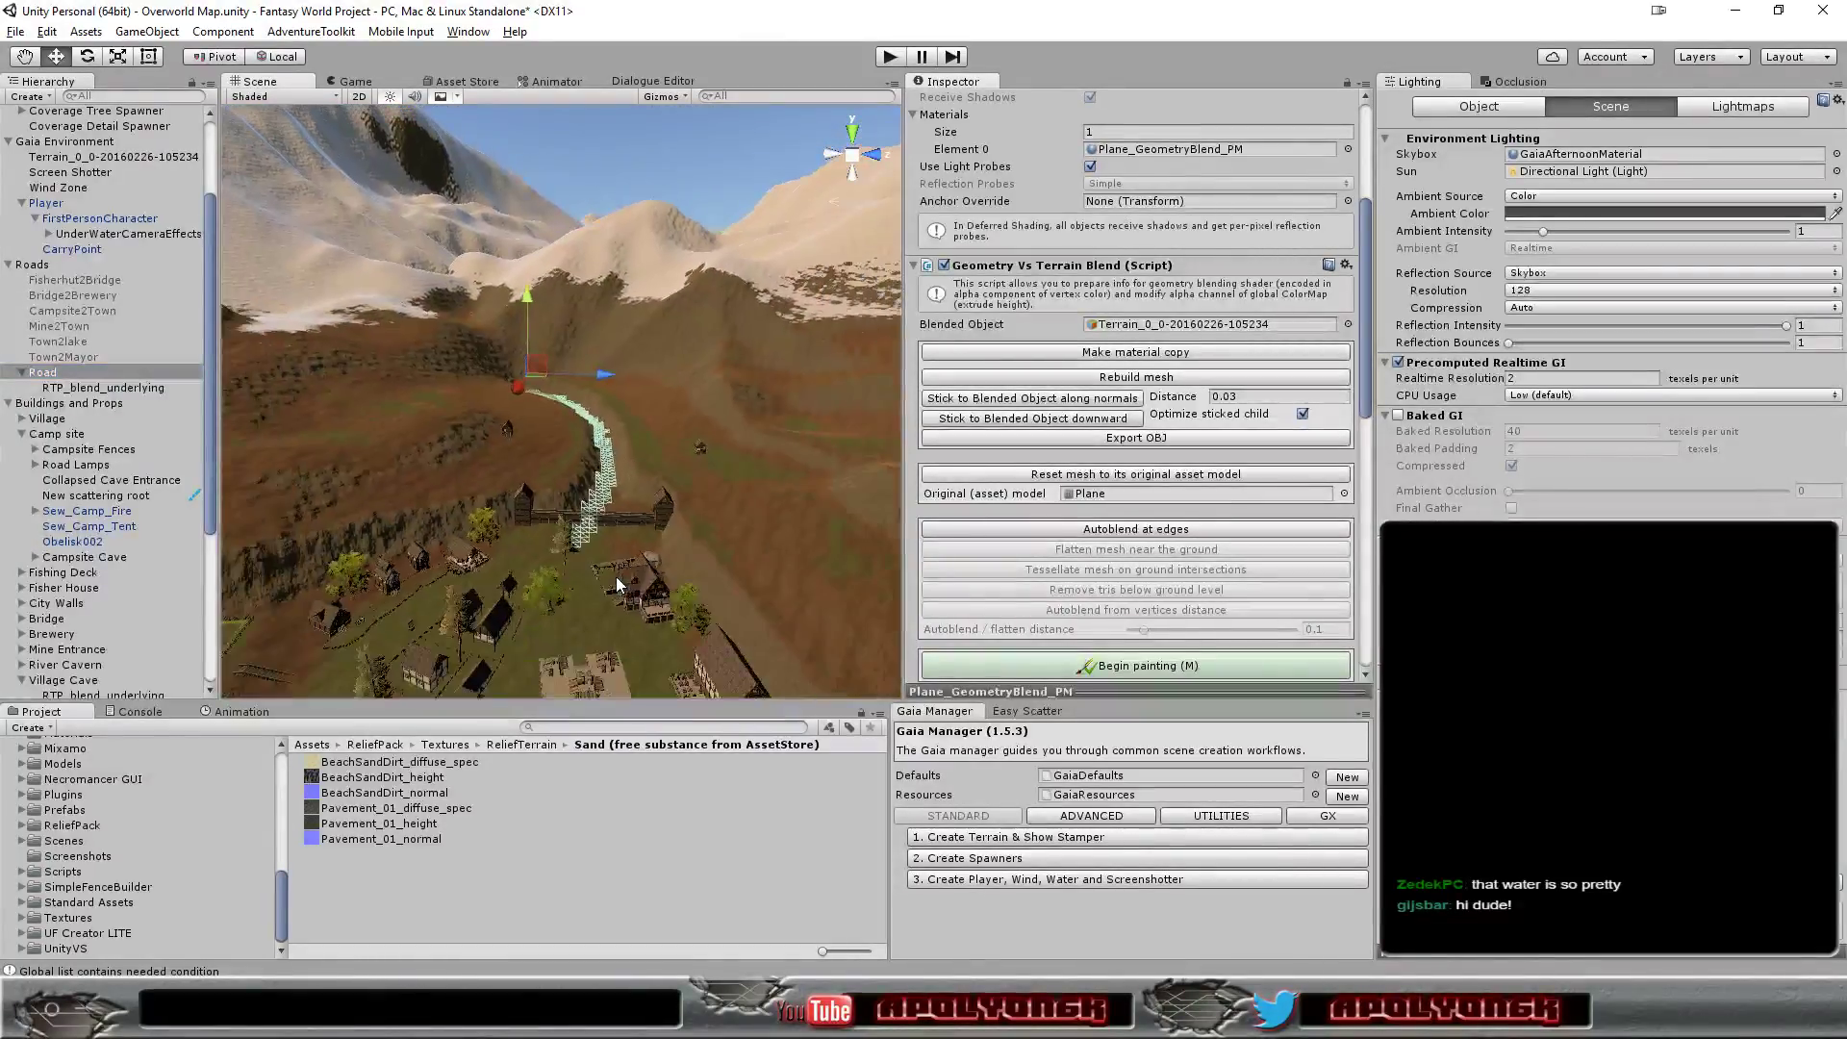
double_click(36, 371)
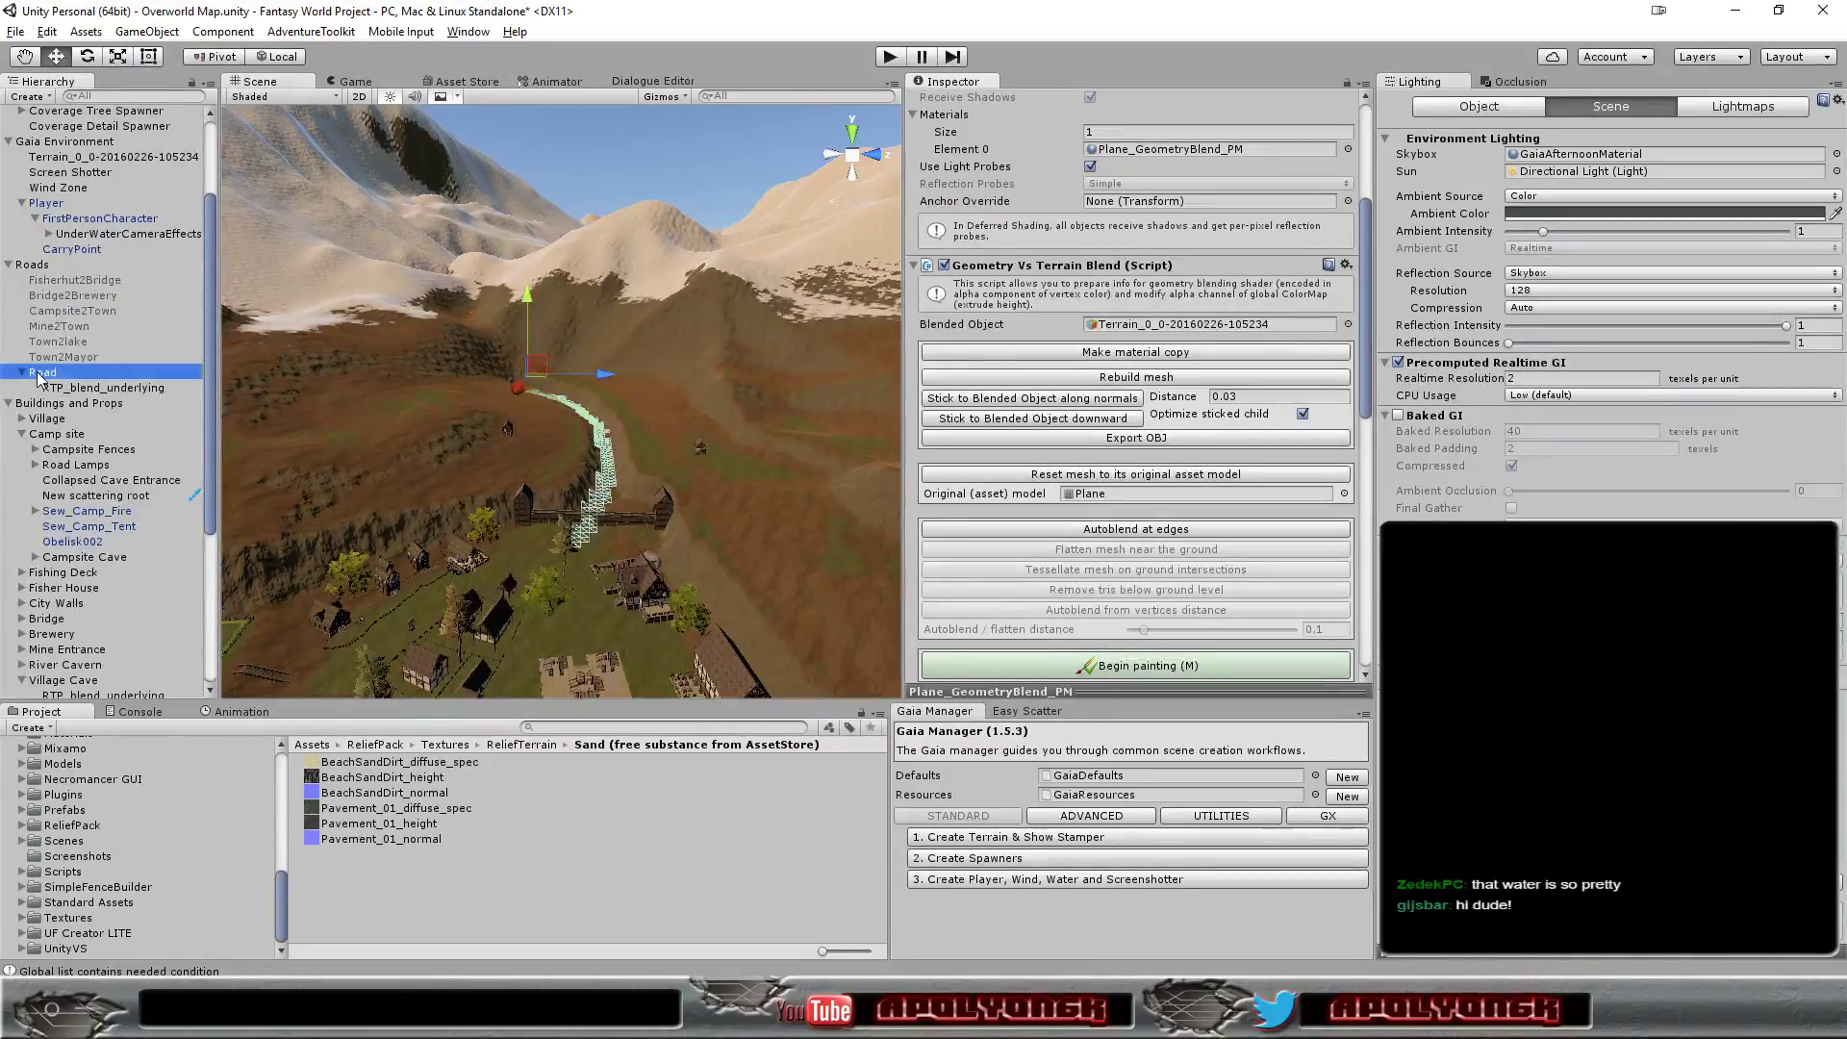
mouse_move(464, 480)
left_mouse_down("alt")
mouse_move(665, 753)
mouse_move(712, 498)
left_mouse_up("alt")
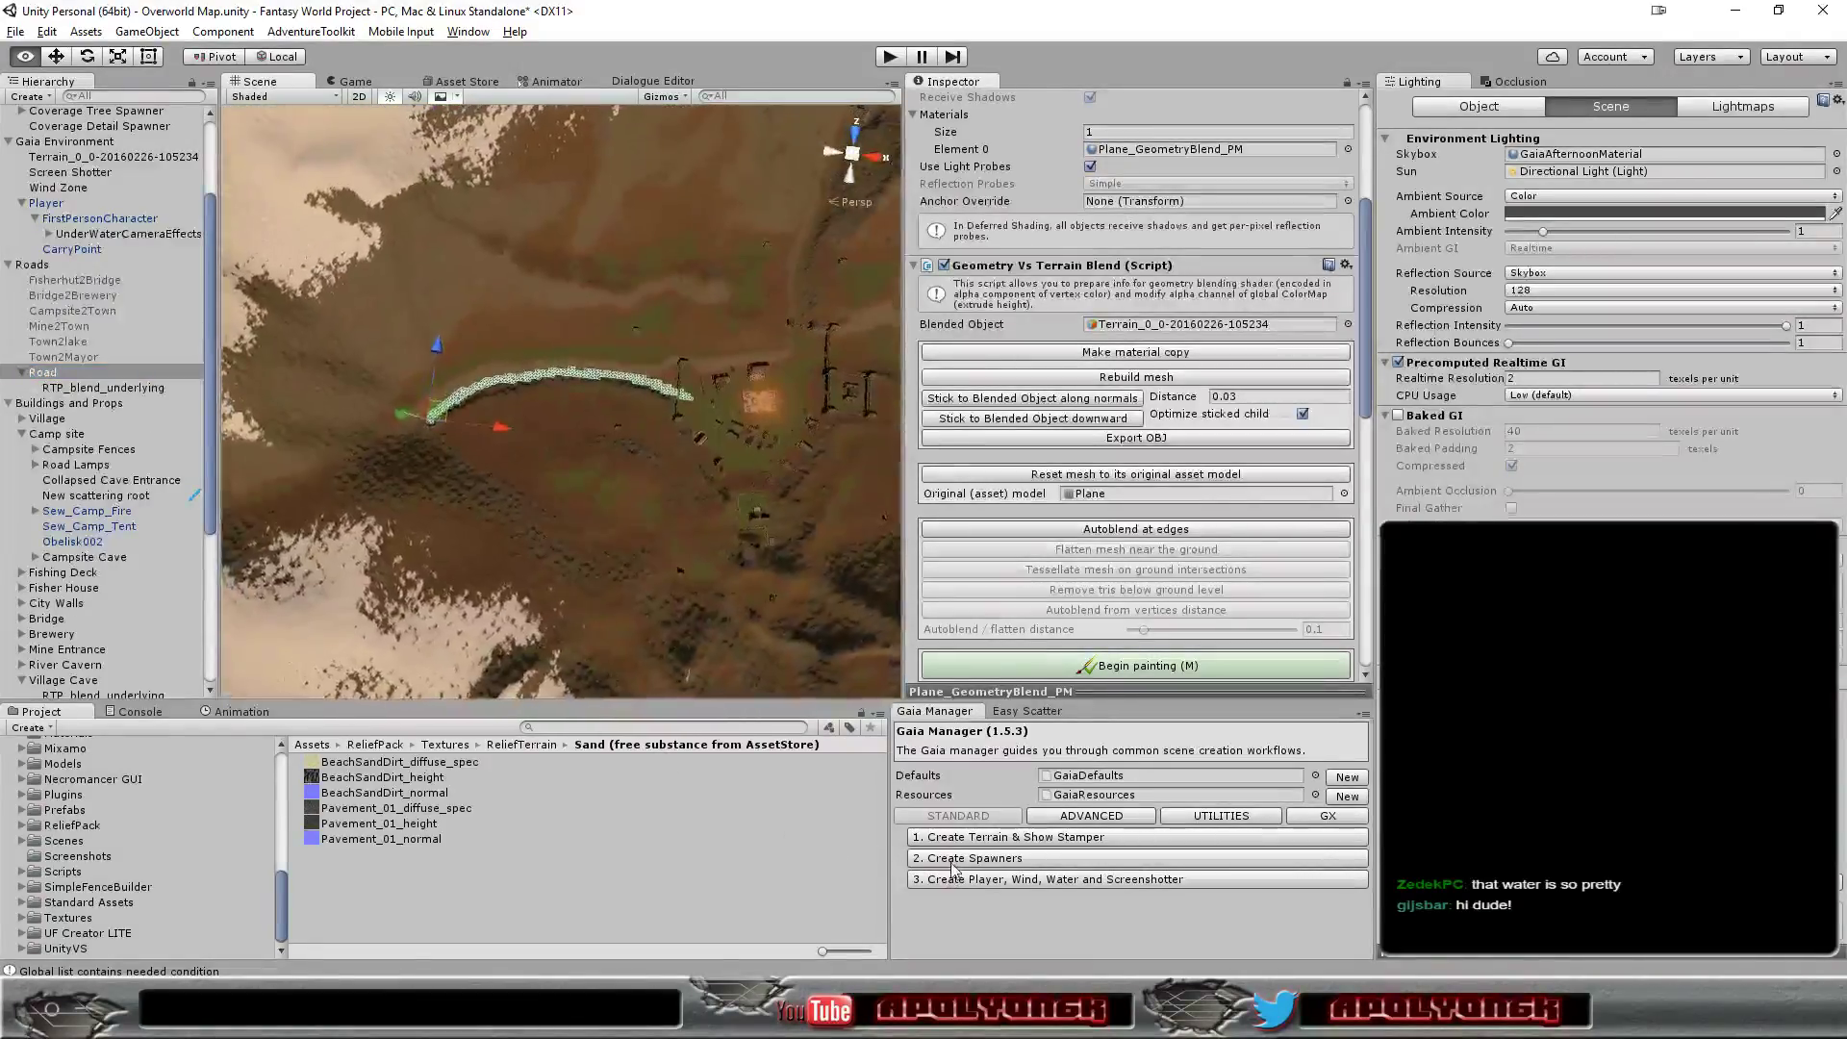
scroll(712, 476, "up", 5)
scroll(701, 477, "up", 3)
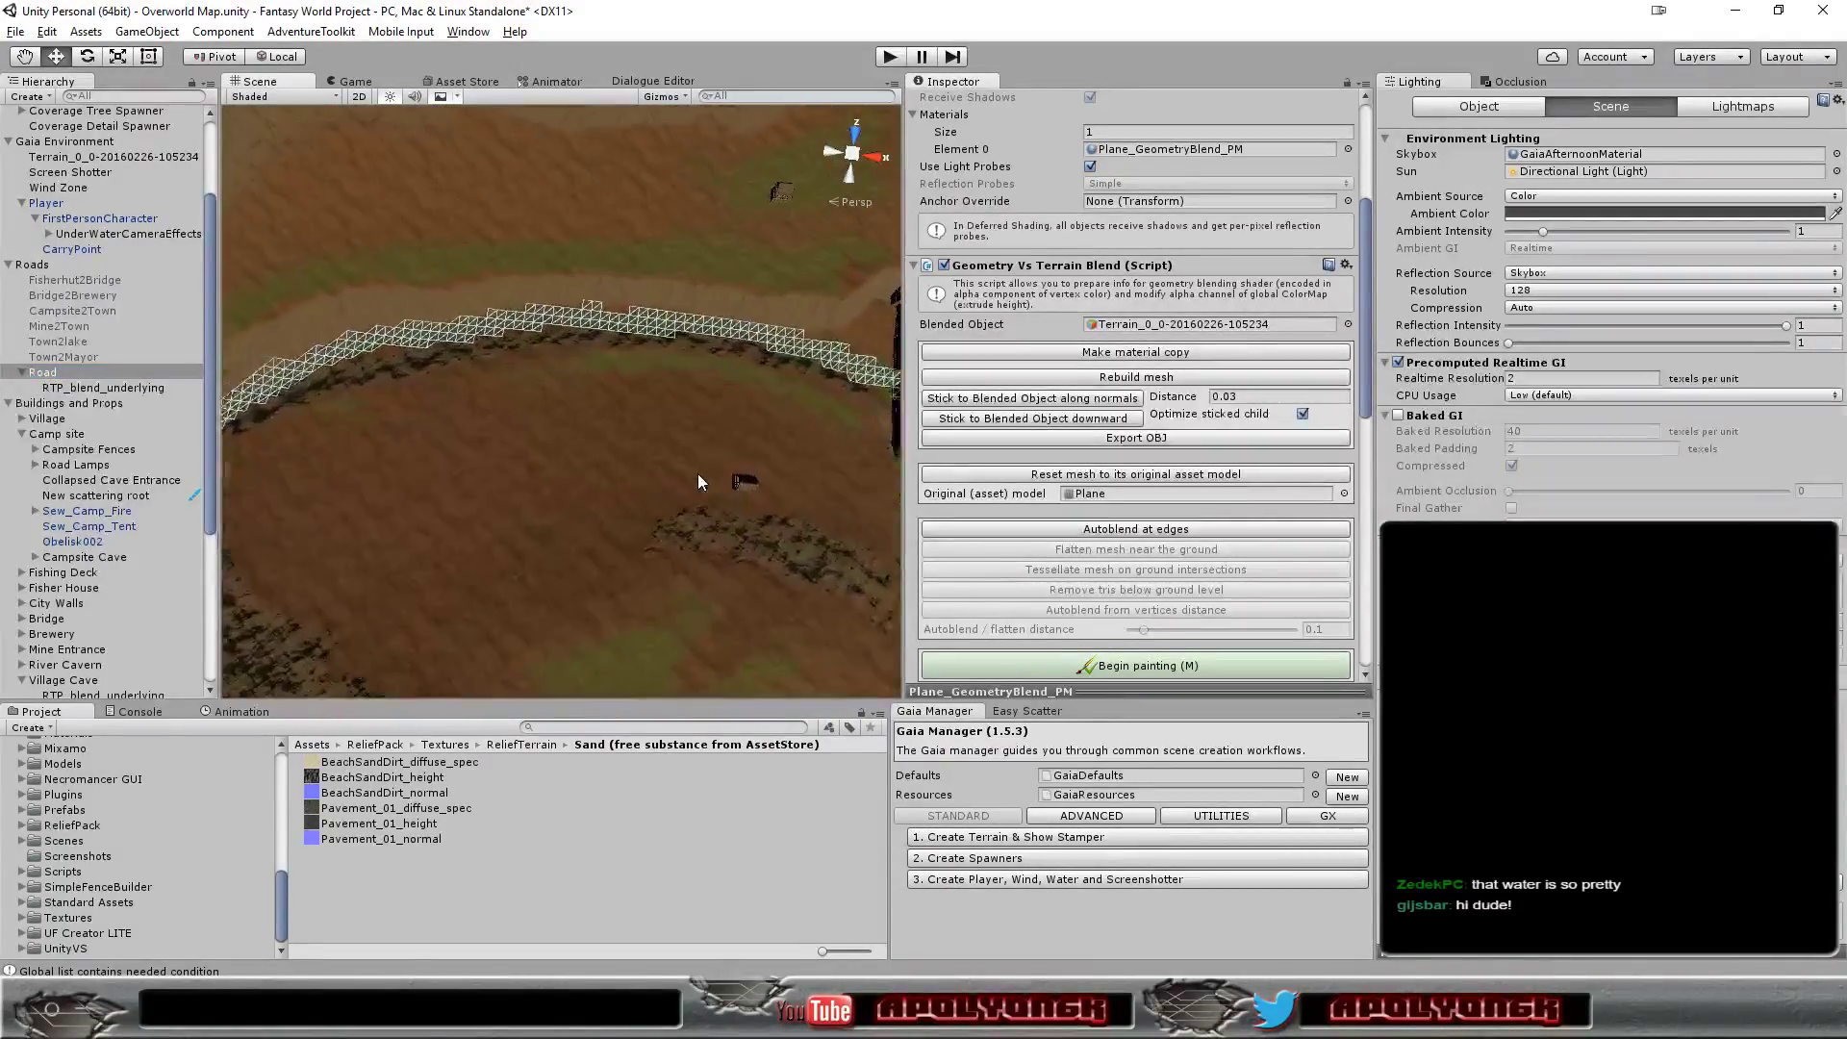
key("Right")
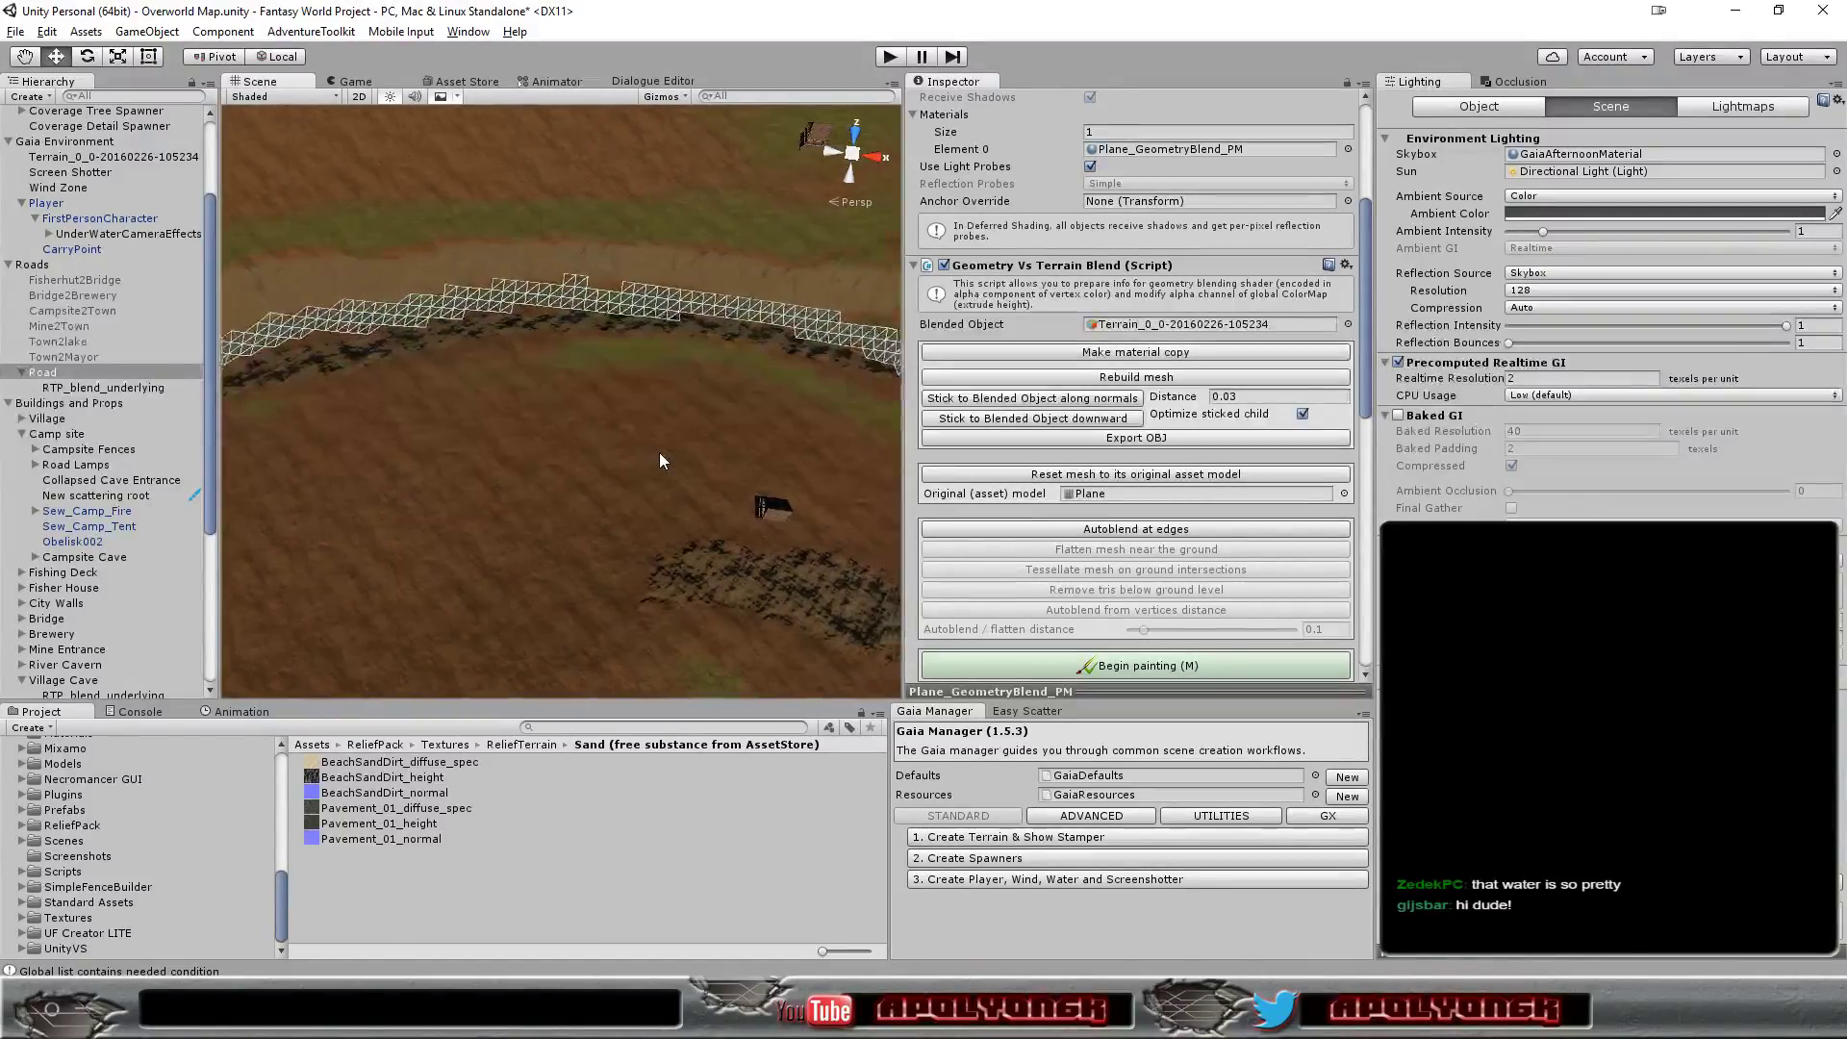
key("Right")
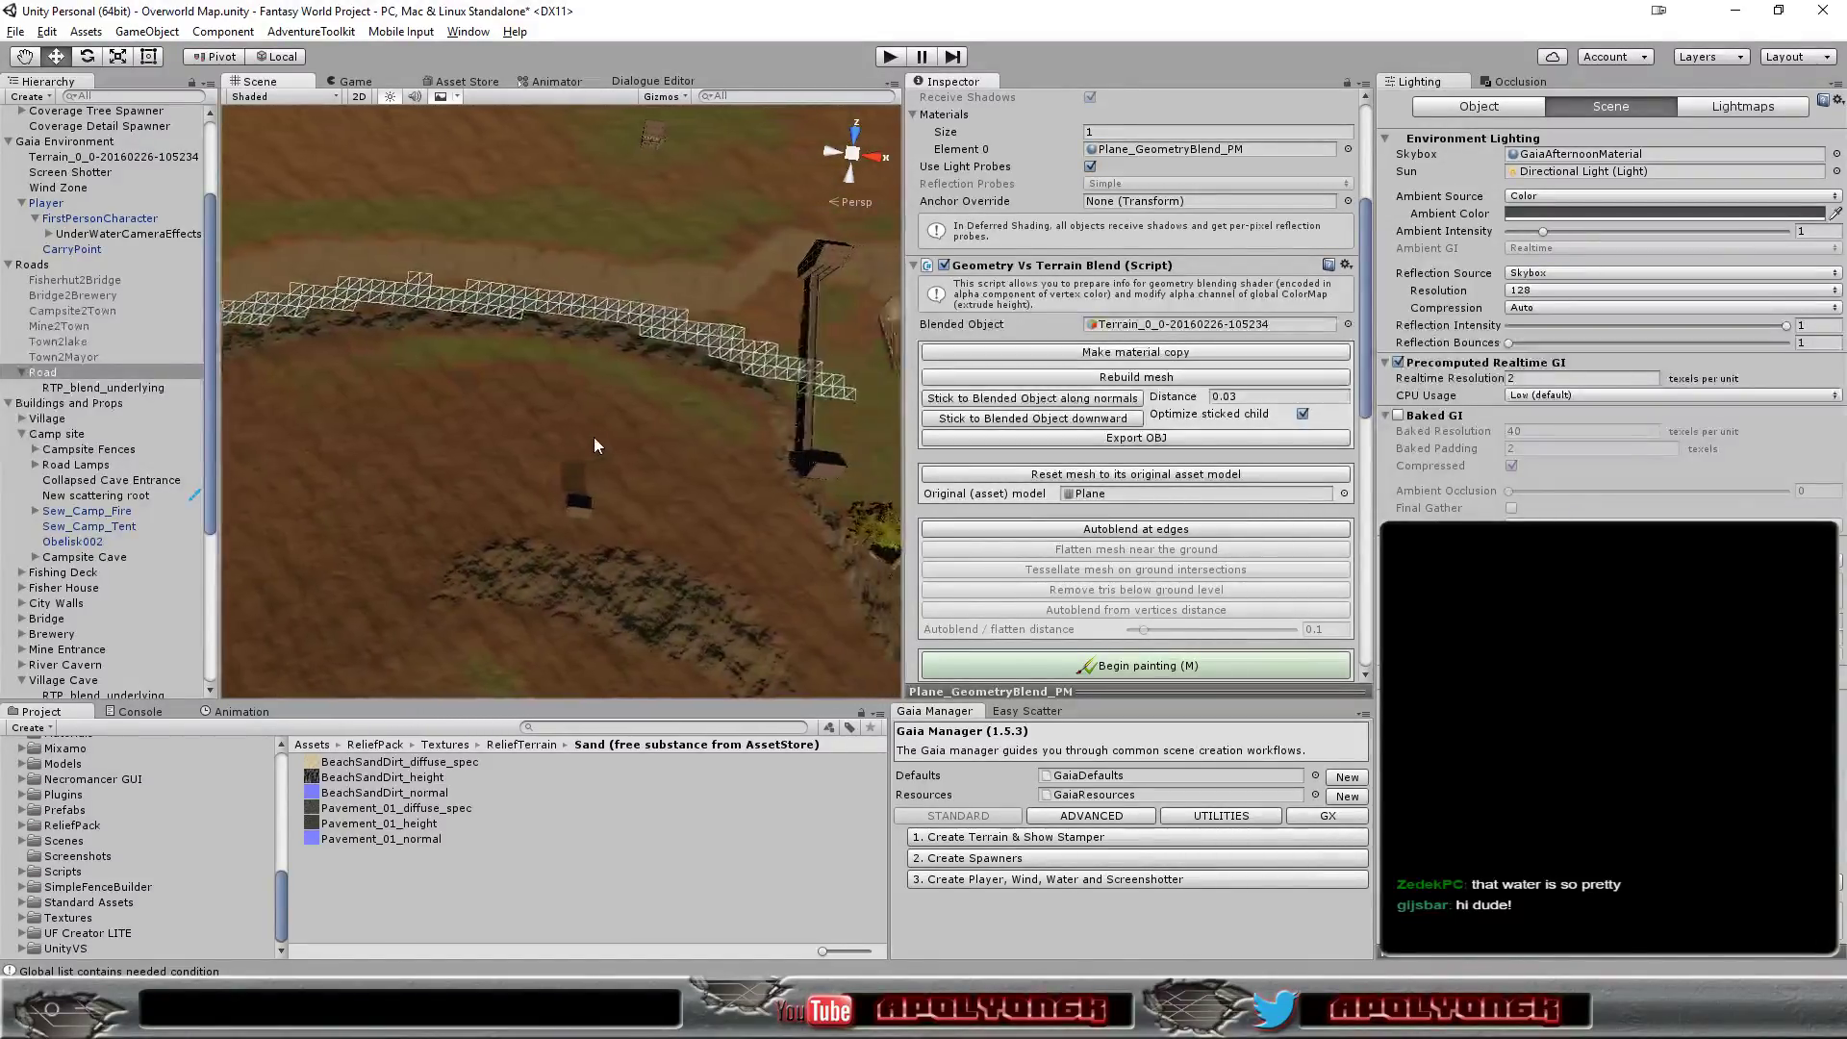
key("Right")
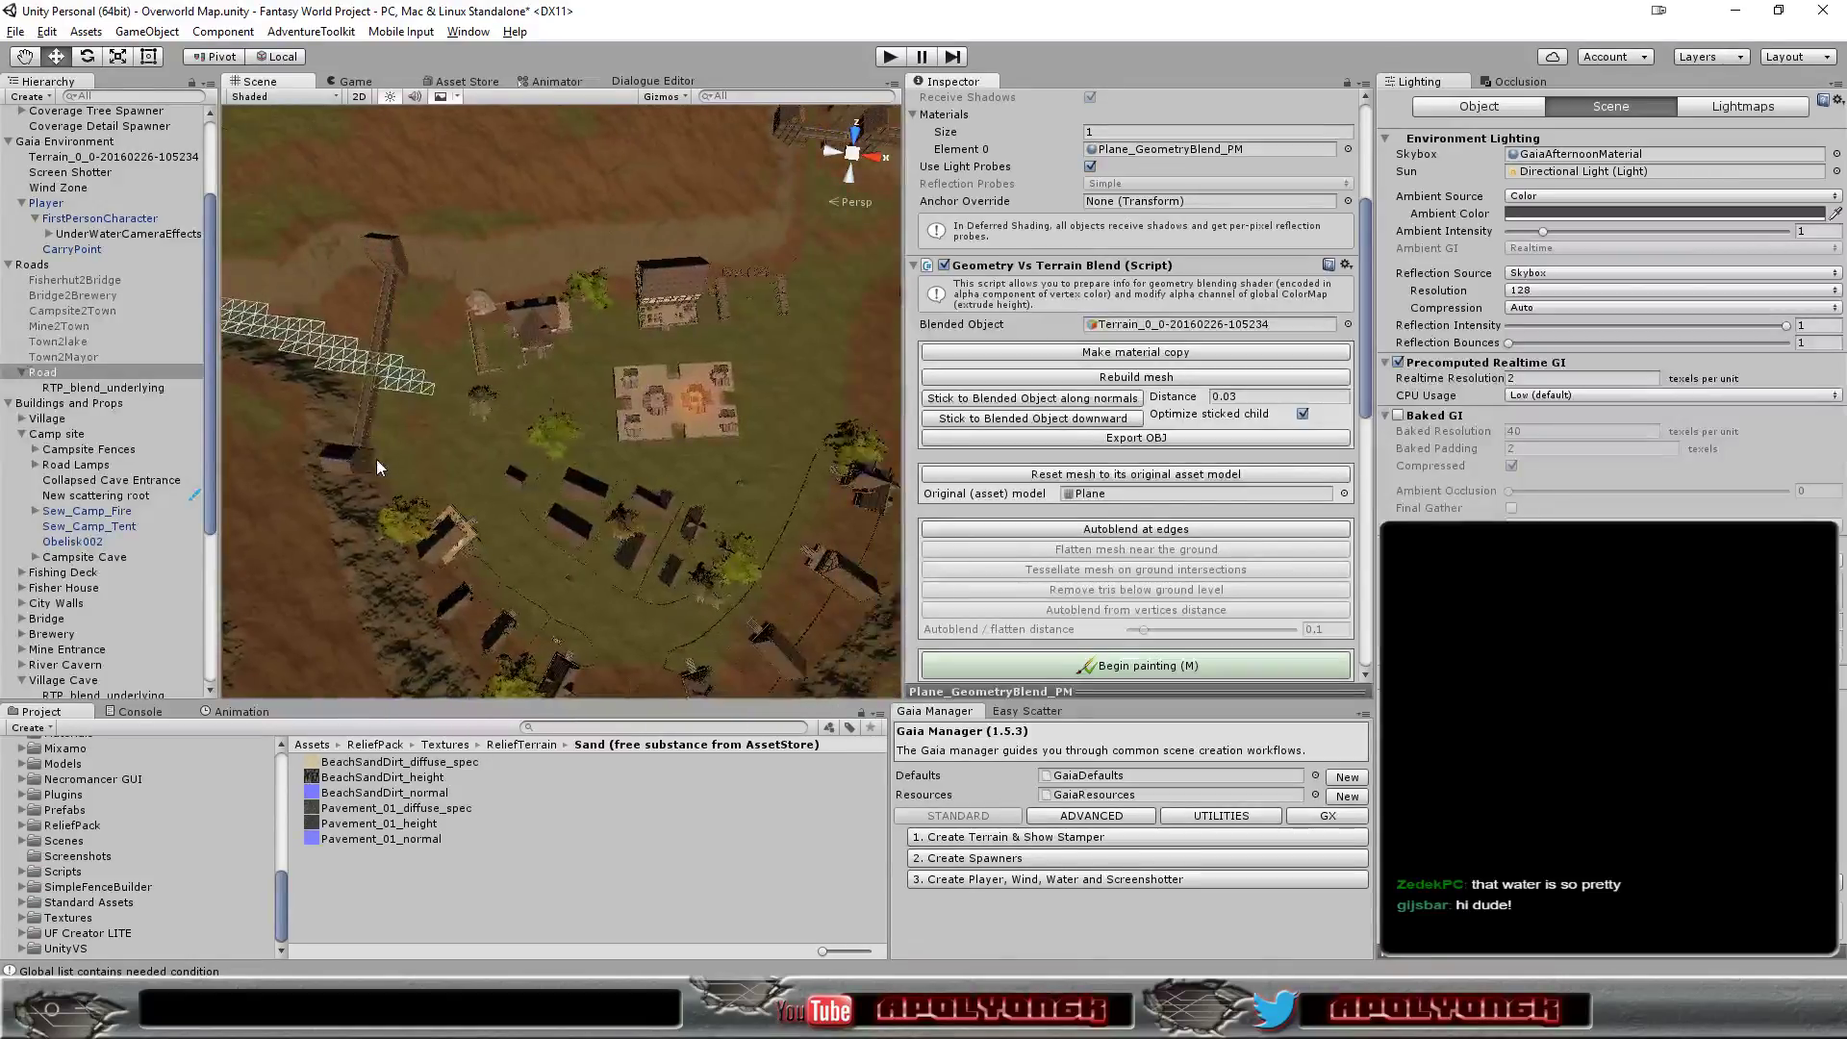
key("Up")
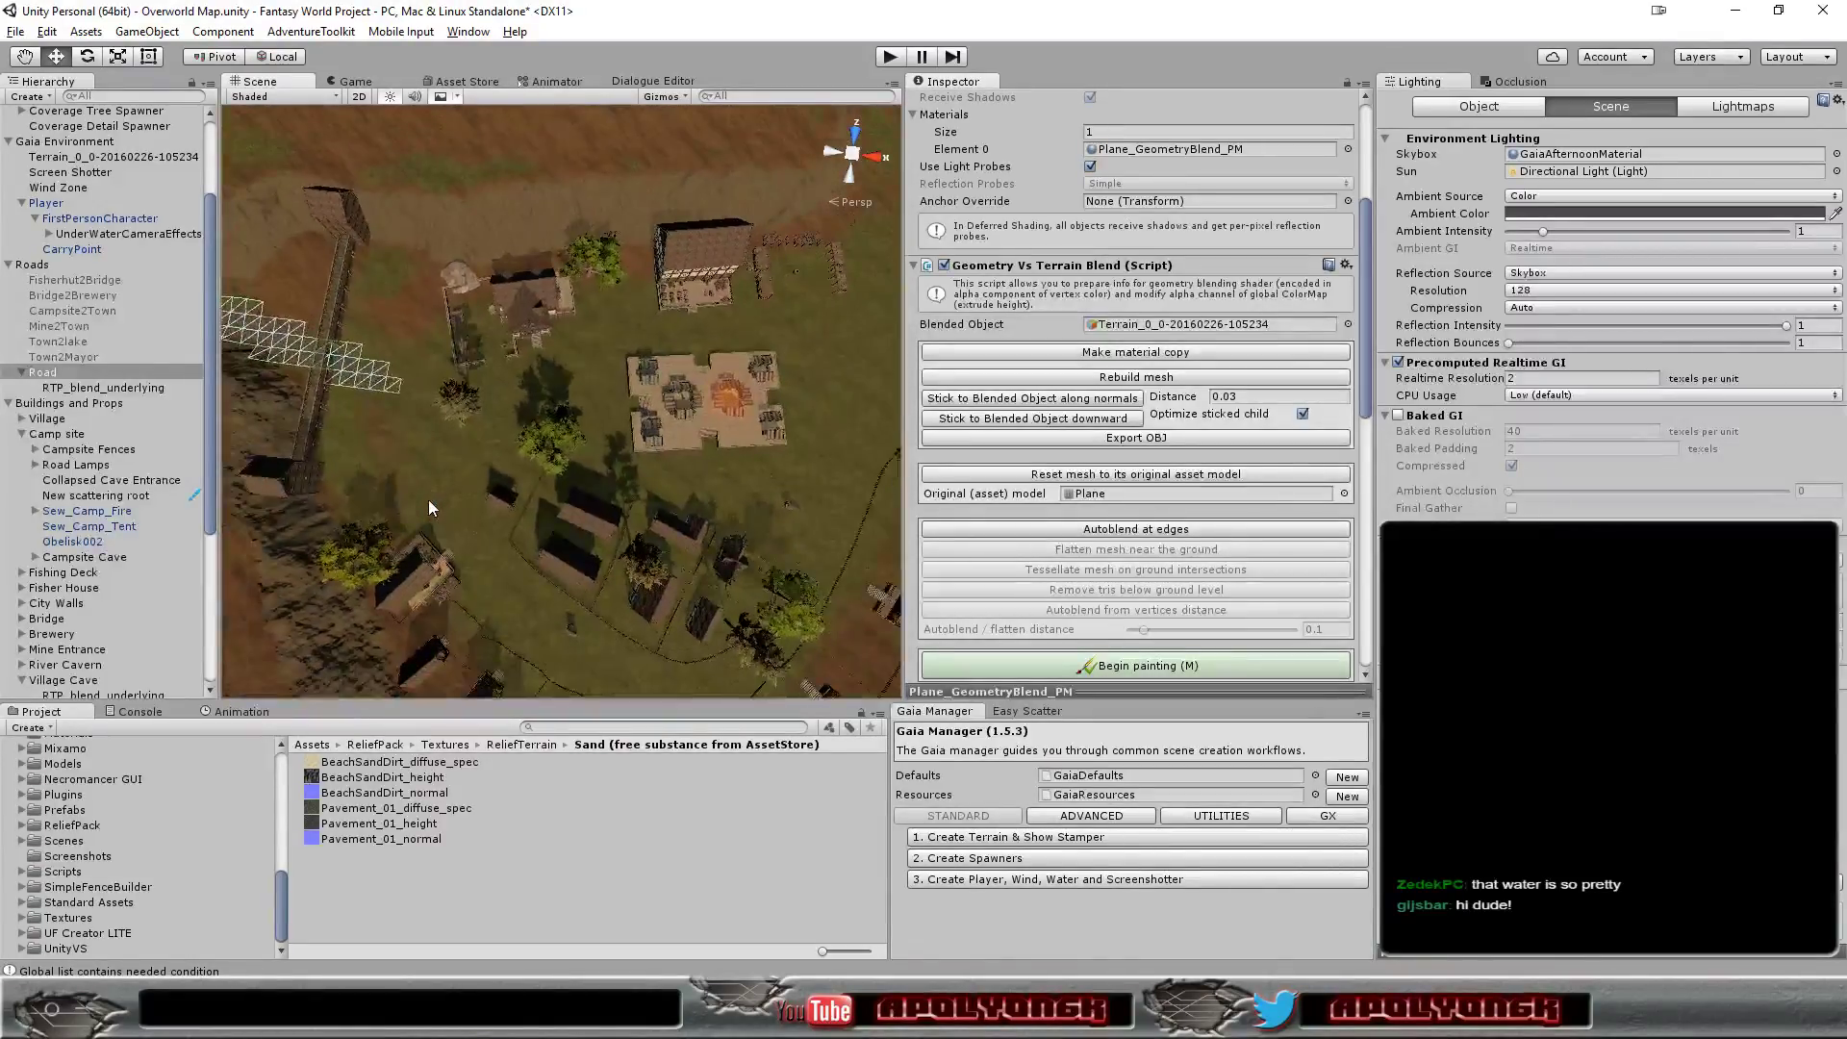
- Begin painting in Add tris mode and extend the road mesh toward the camp square
scroll(1237, 473, "down", 4)
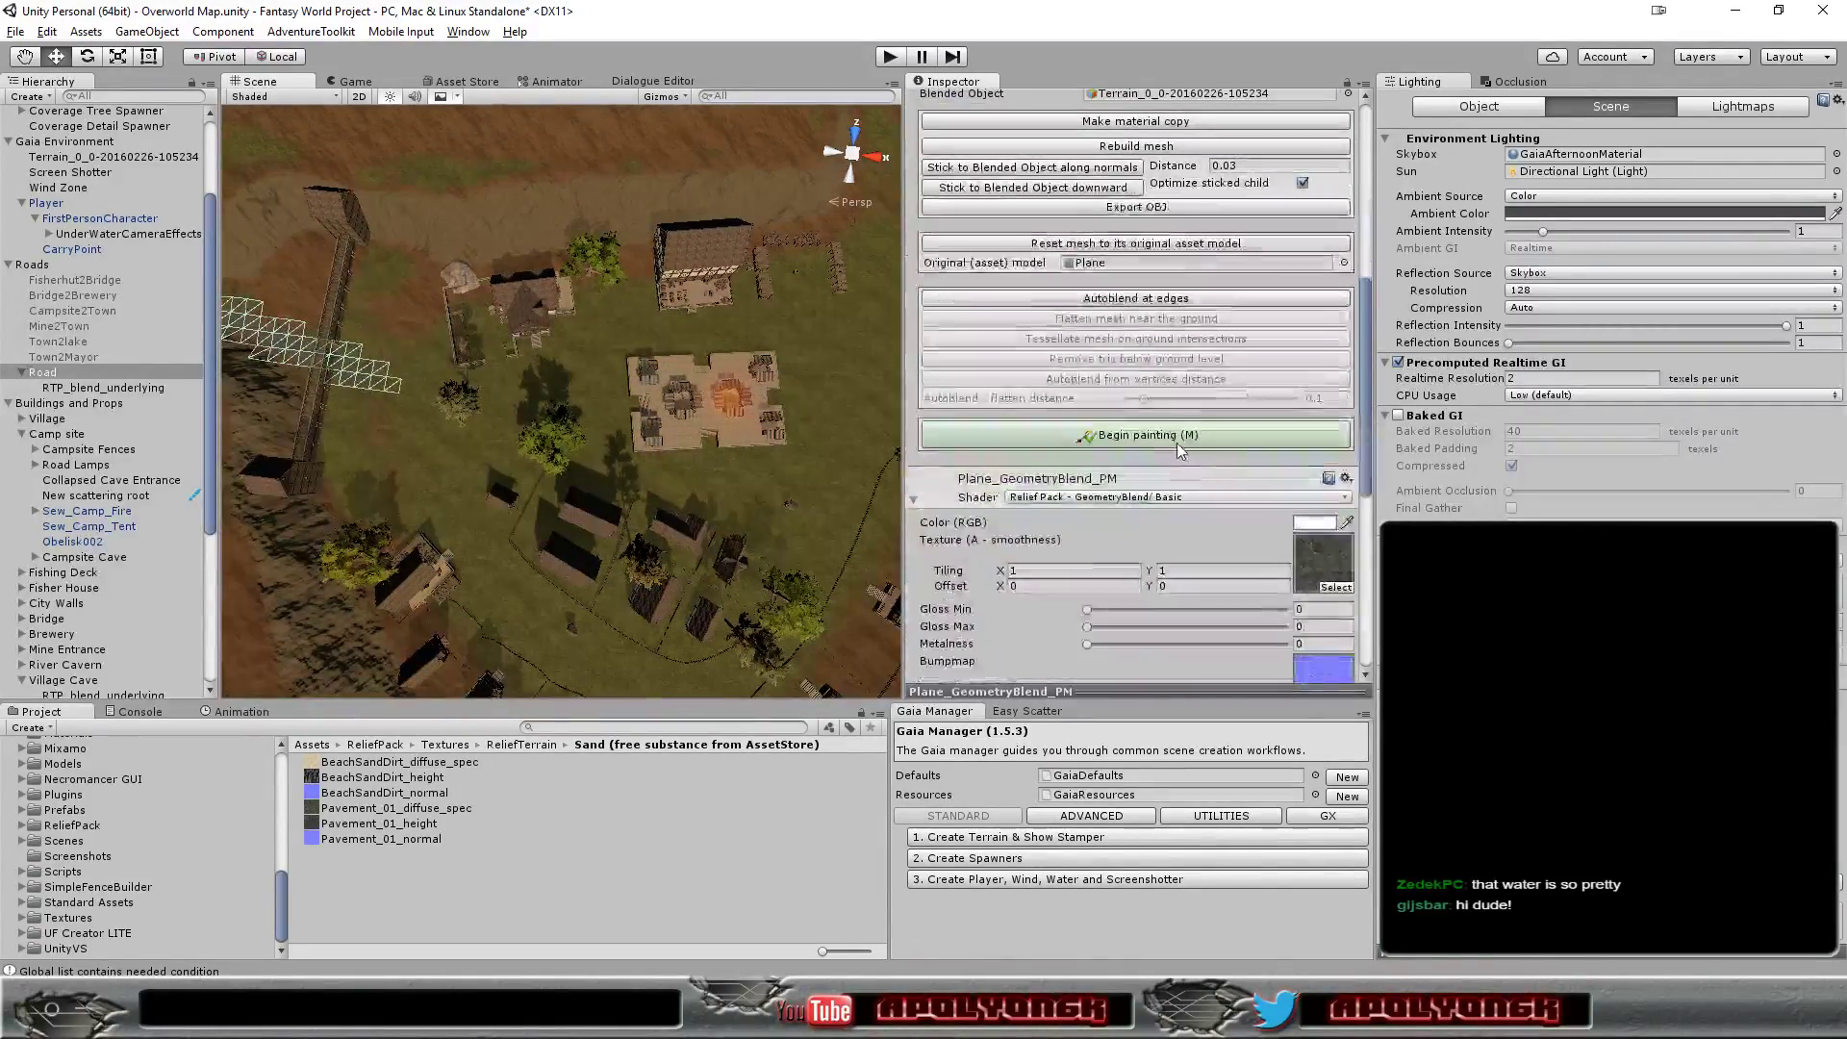
left_click(1168, 437)
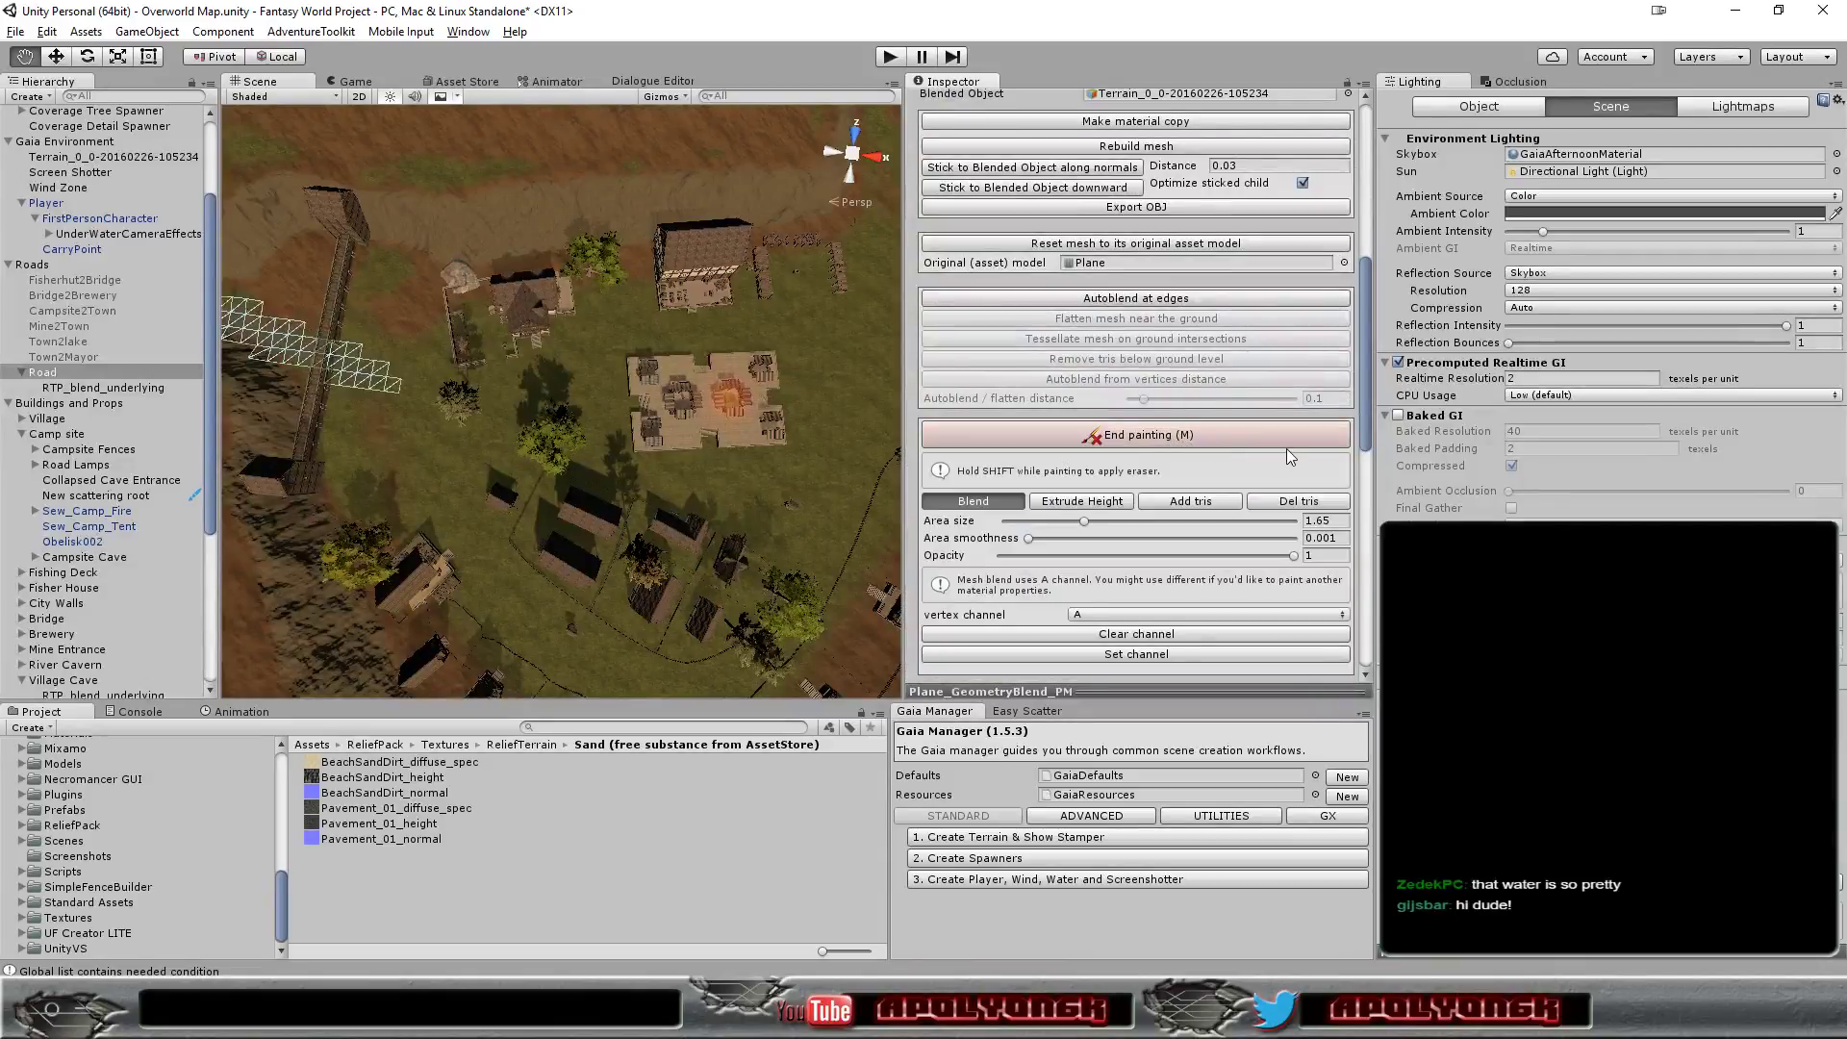
left_click(1208, 502)
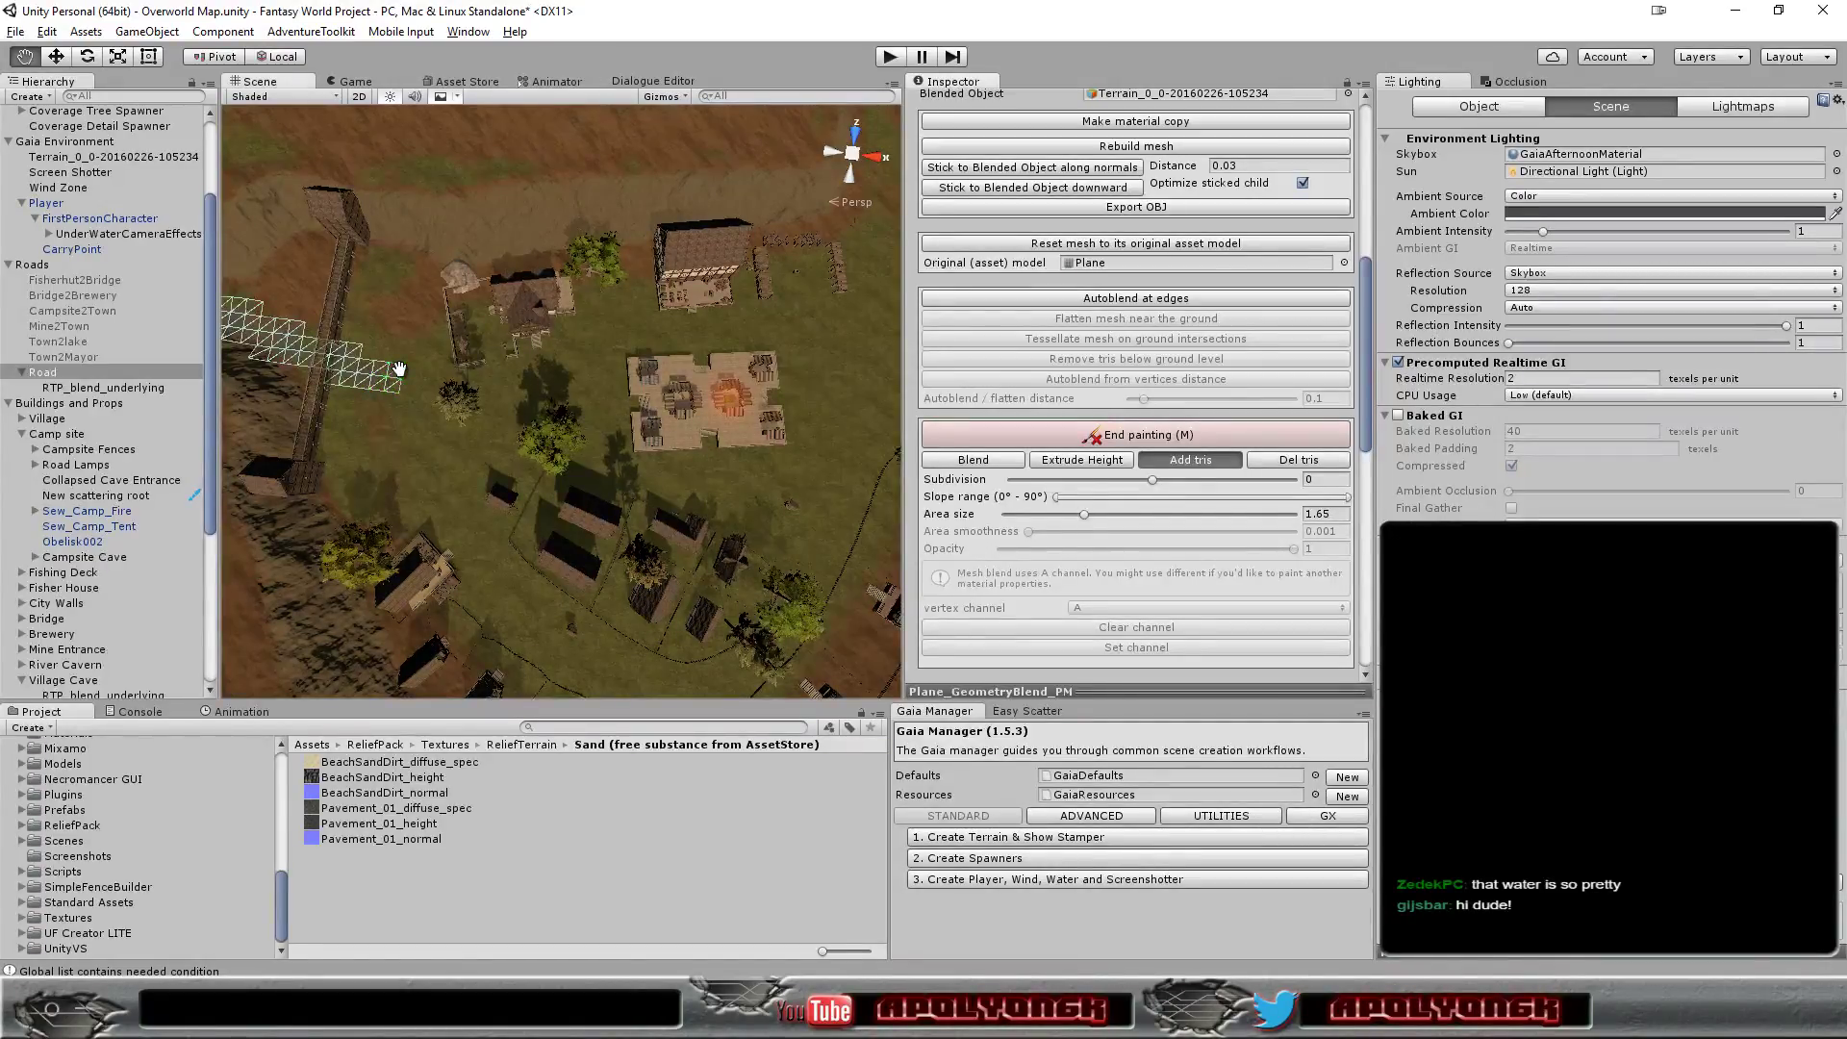
mouse_move(411, 383)
left_mouse_down()
mouse_move(461, 411)
mouse_move(606, 366)
mouse_move(698, 452)
mouse_move(789, 441)
mouse_move(770, 363)
mouse_move(745, 354)
mouse_move(616, 383)
left_mouse_up()
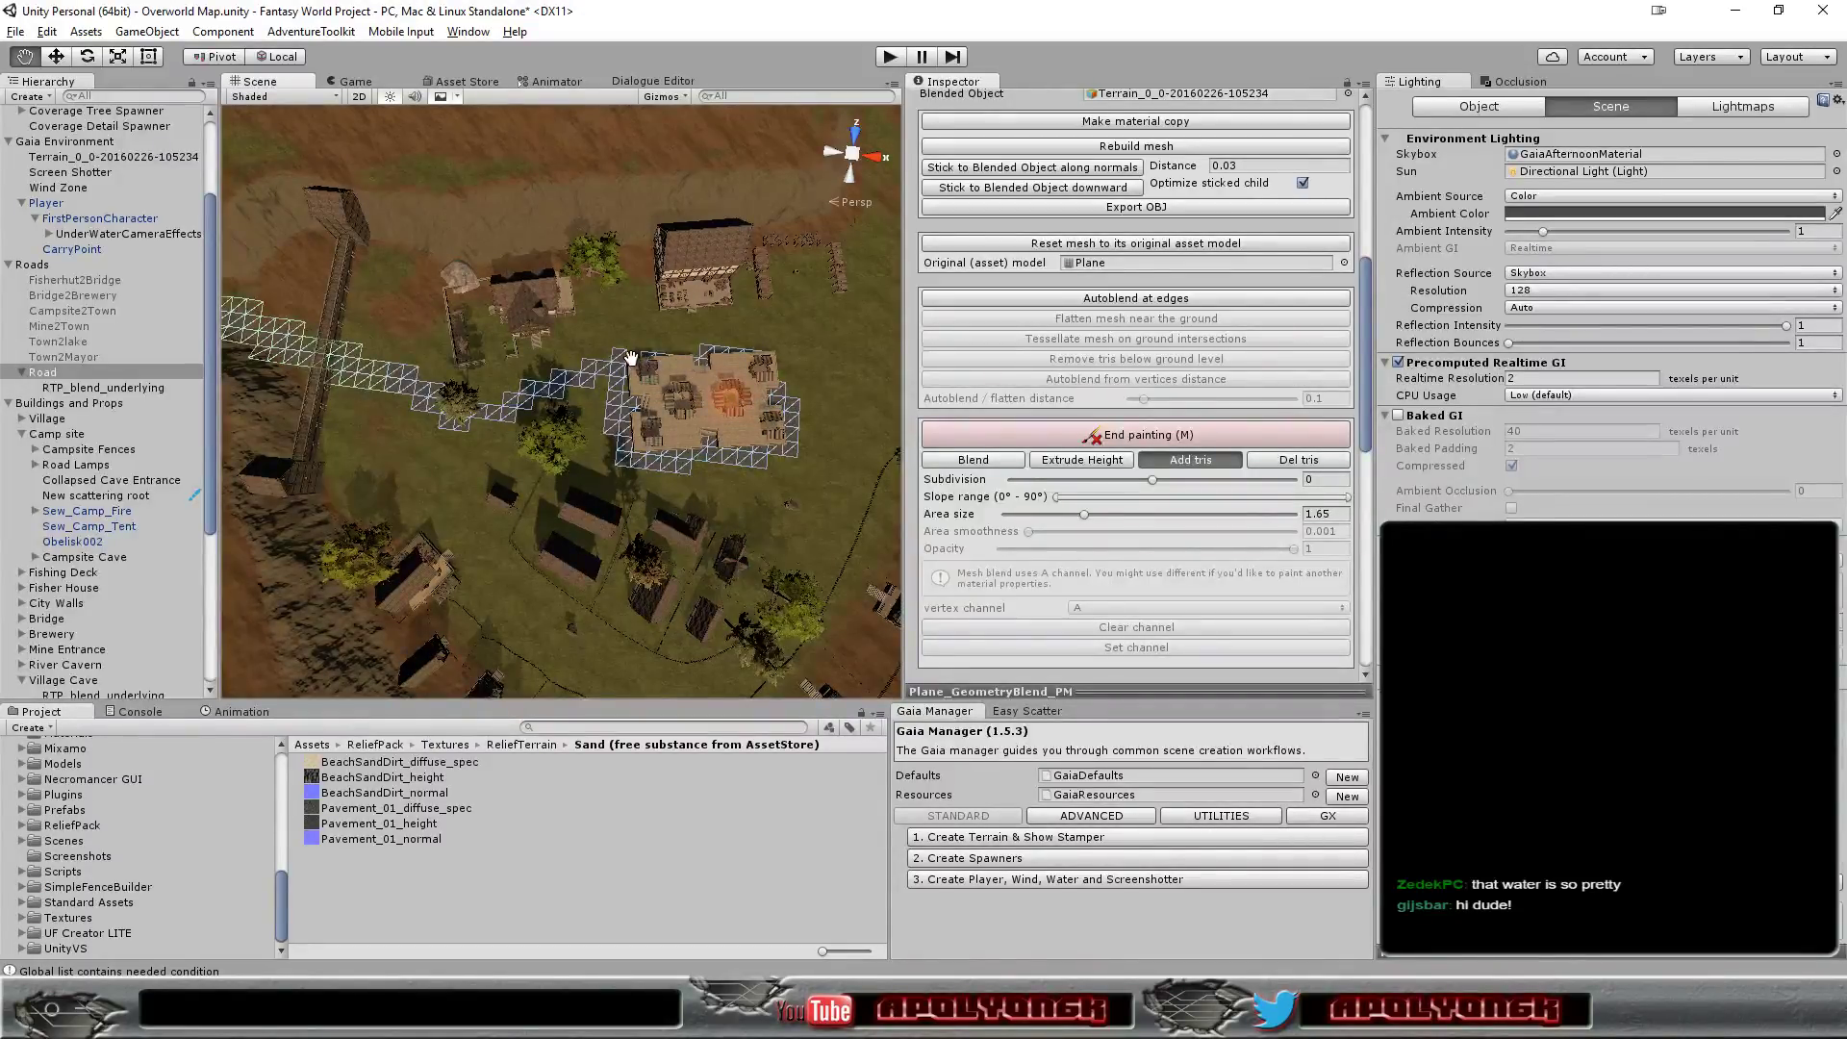
- Paint road triangles along the camp square's top edge, the left path and a right-hand strip
left_click_drag(652, 354, 688, 349)
left_click_drag(539, 409, 547, 363)
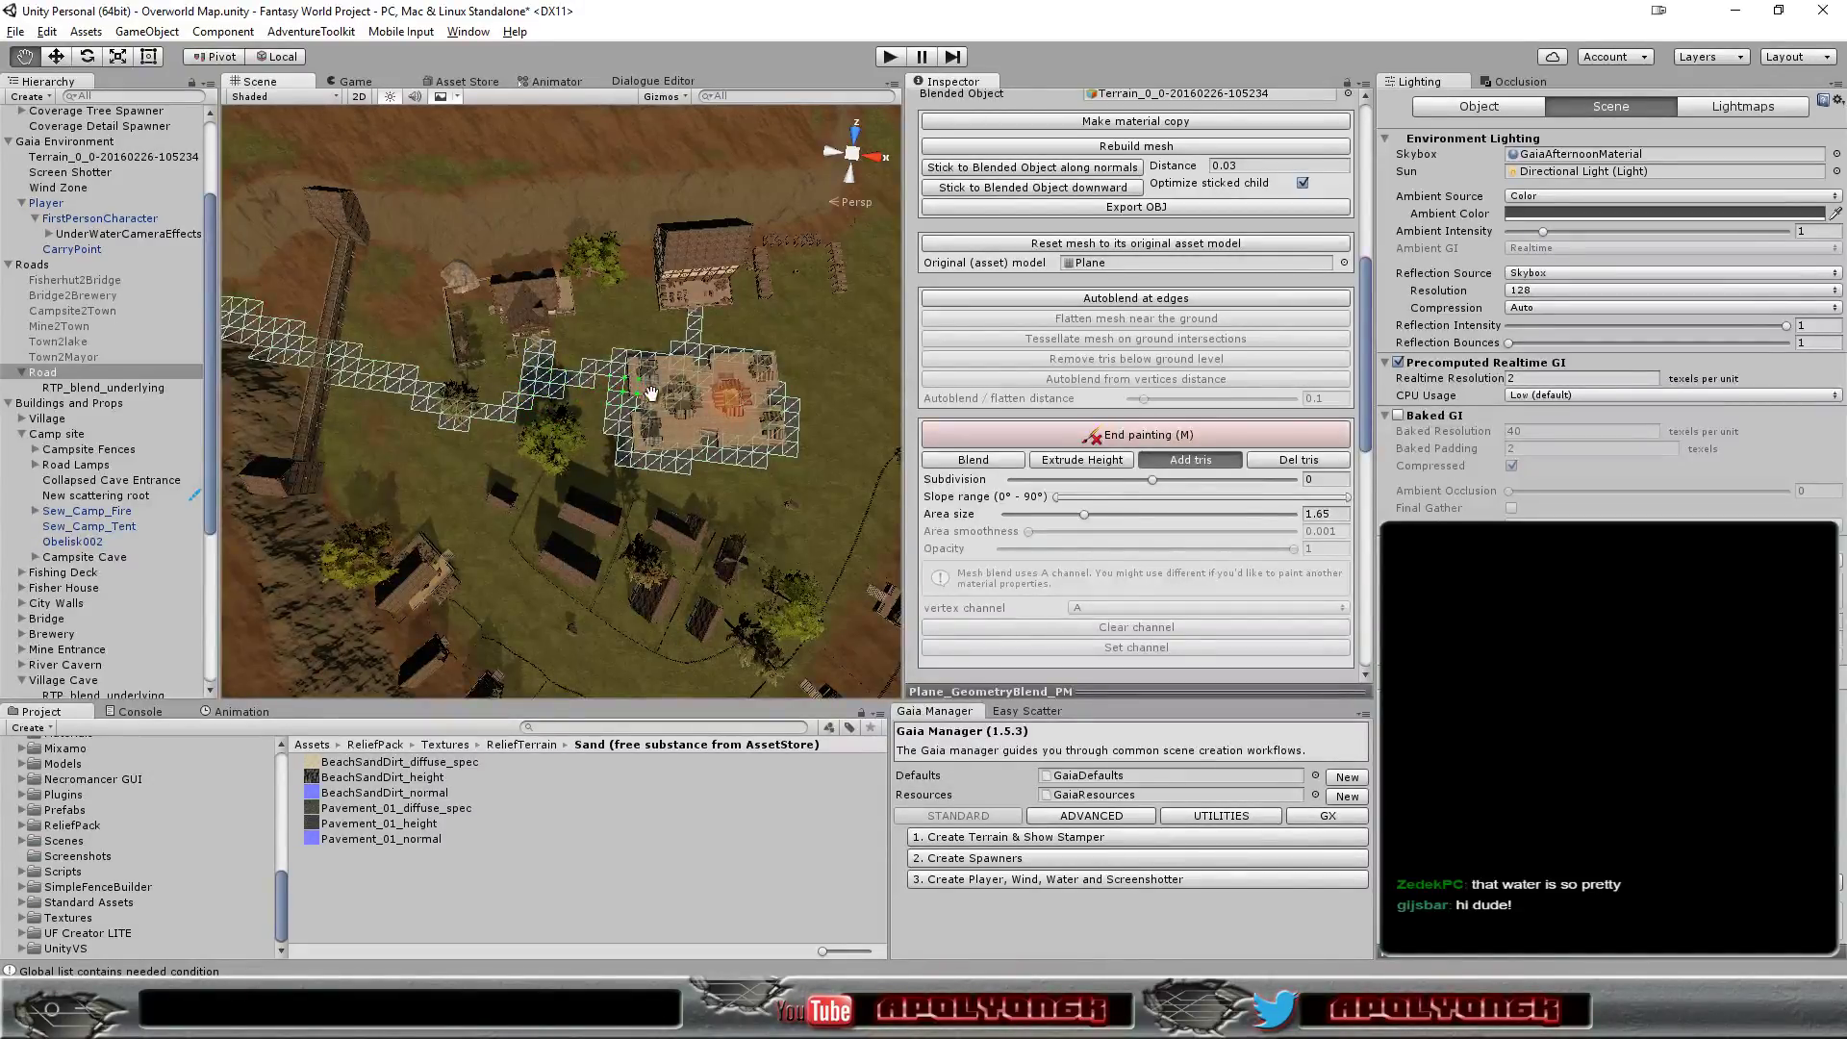
mouse_move(413, 425)
left_mouse_down()
mouse_move(430, 421)
mouse_move(492, 558)
mouse_move(574, 636)
mouse_move(676, 683)
left_mouse_up()
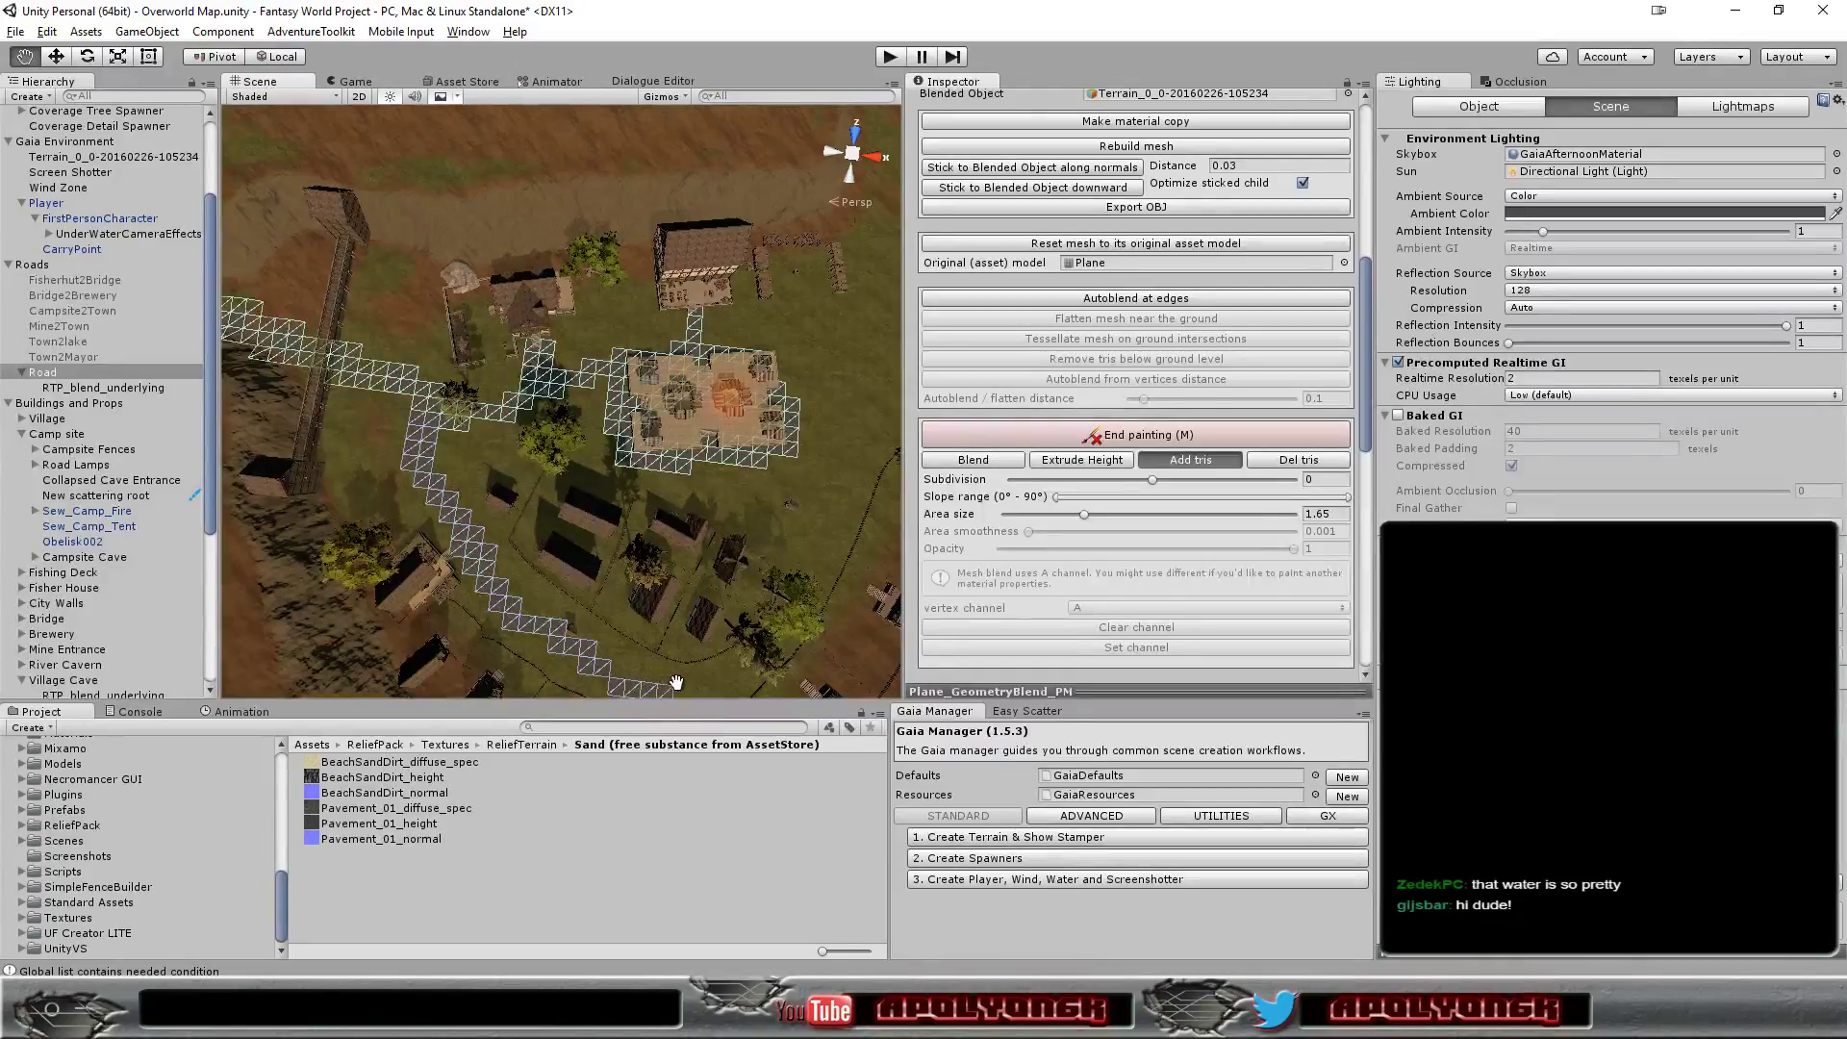
scroll(712, 655, "down", 3)
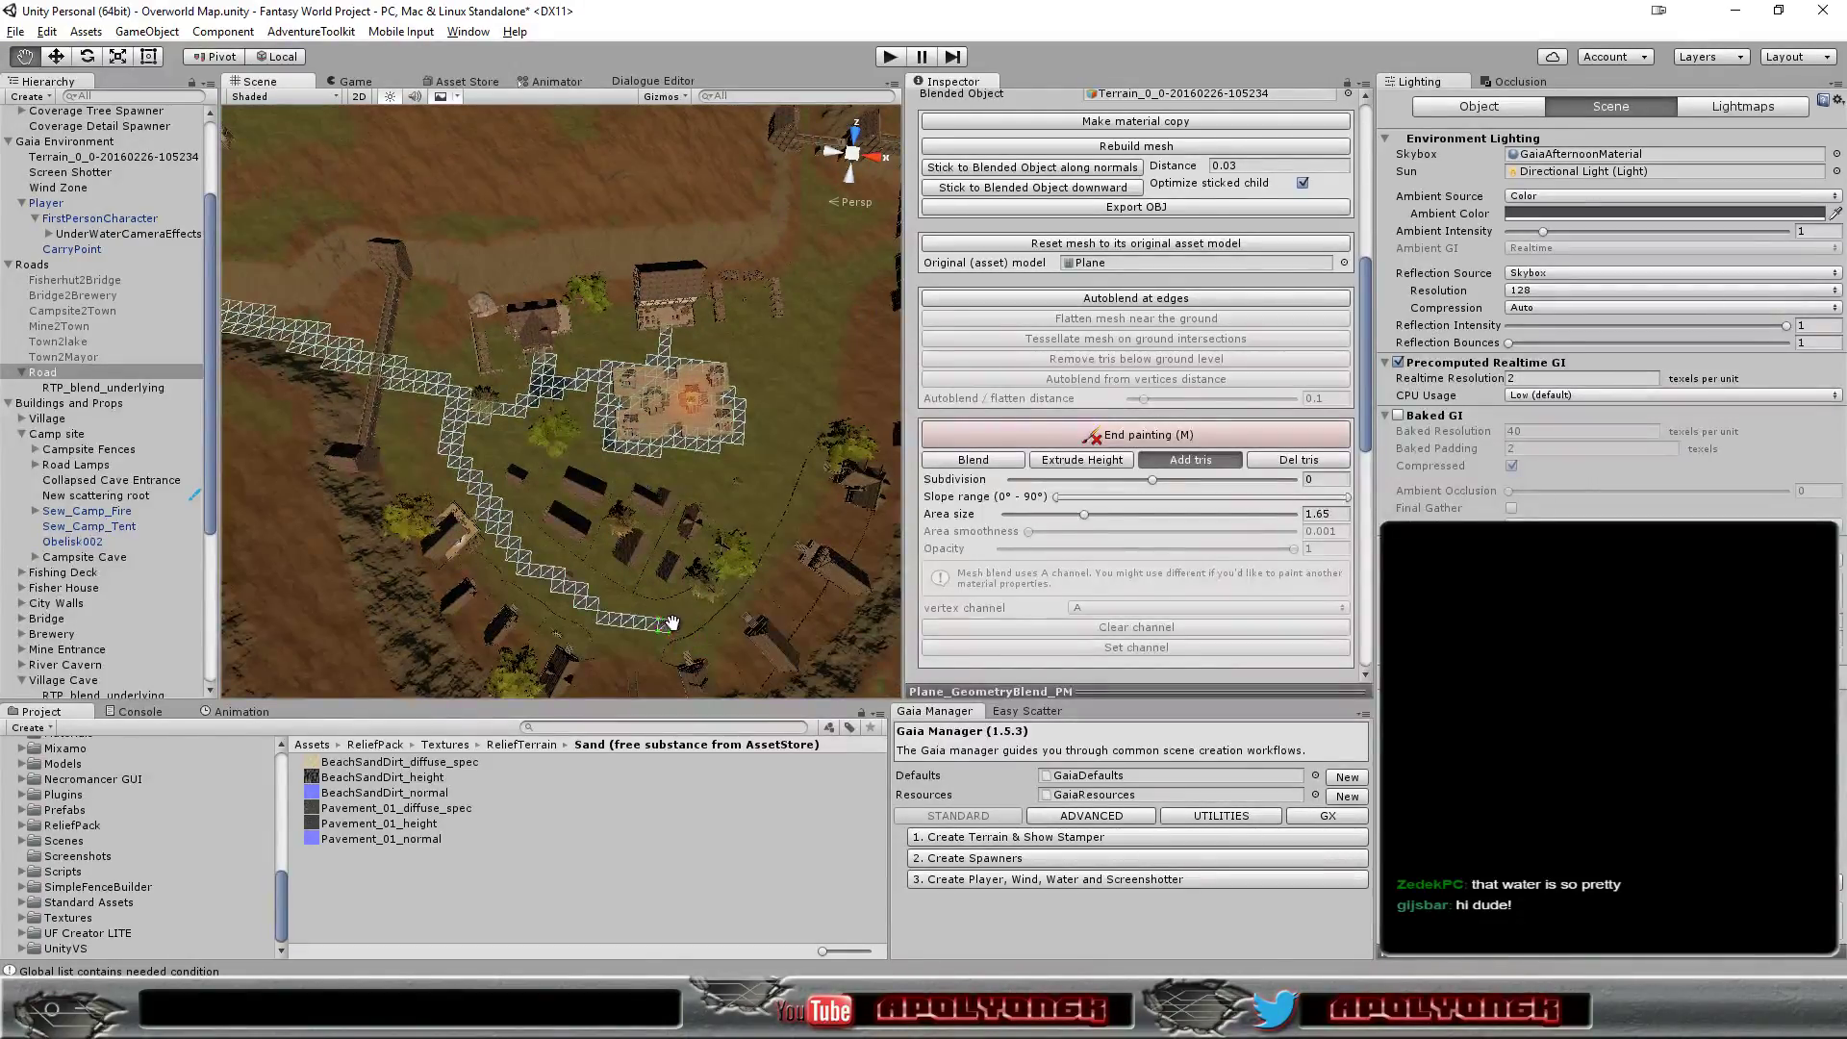
left_click_drag(673, 625, 705, 607)
left_click_drag(755, 540, 789, 397)
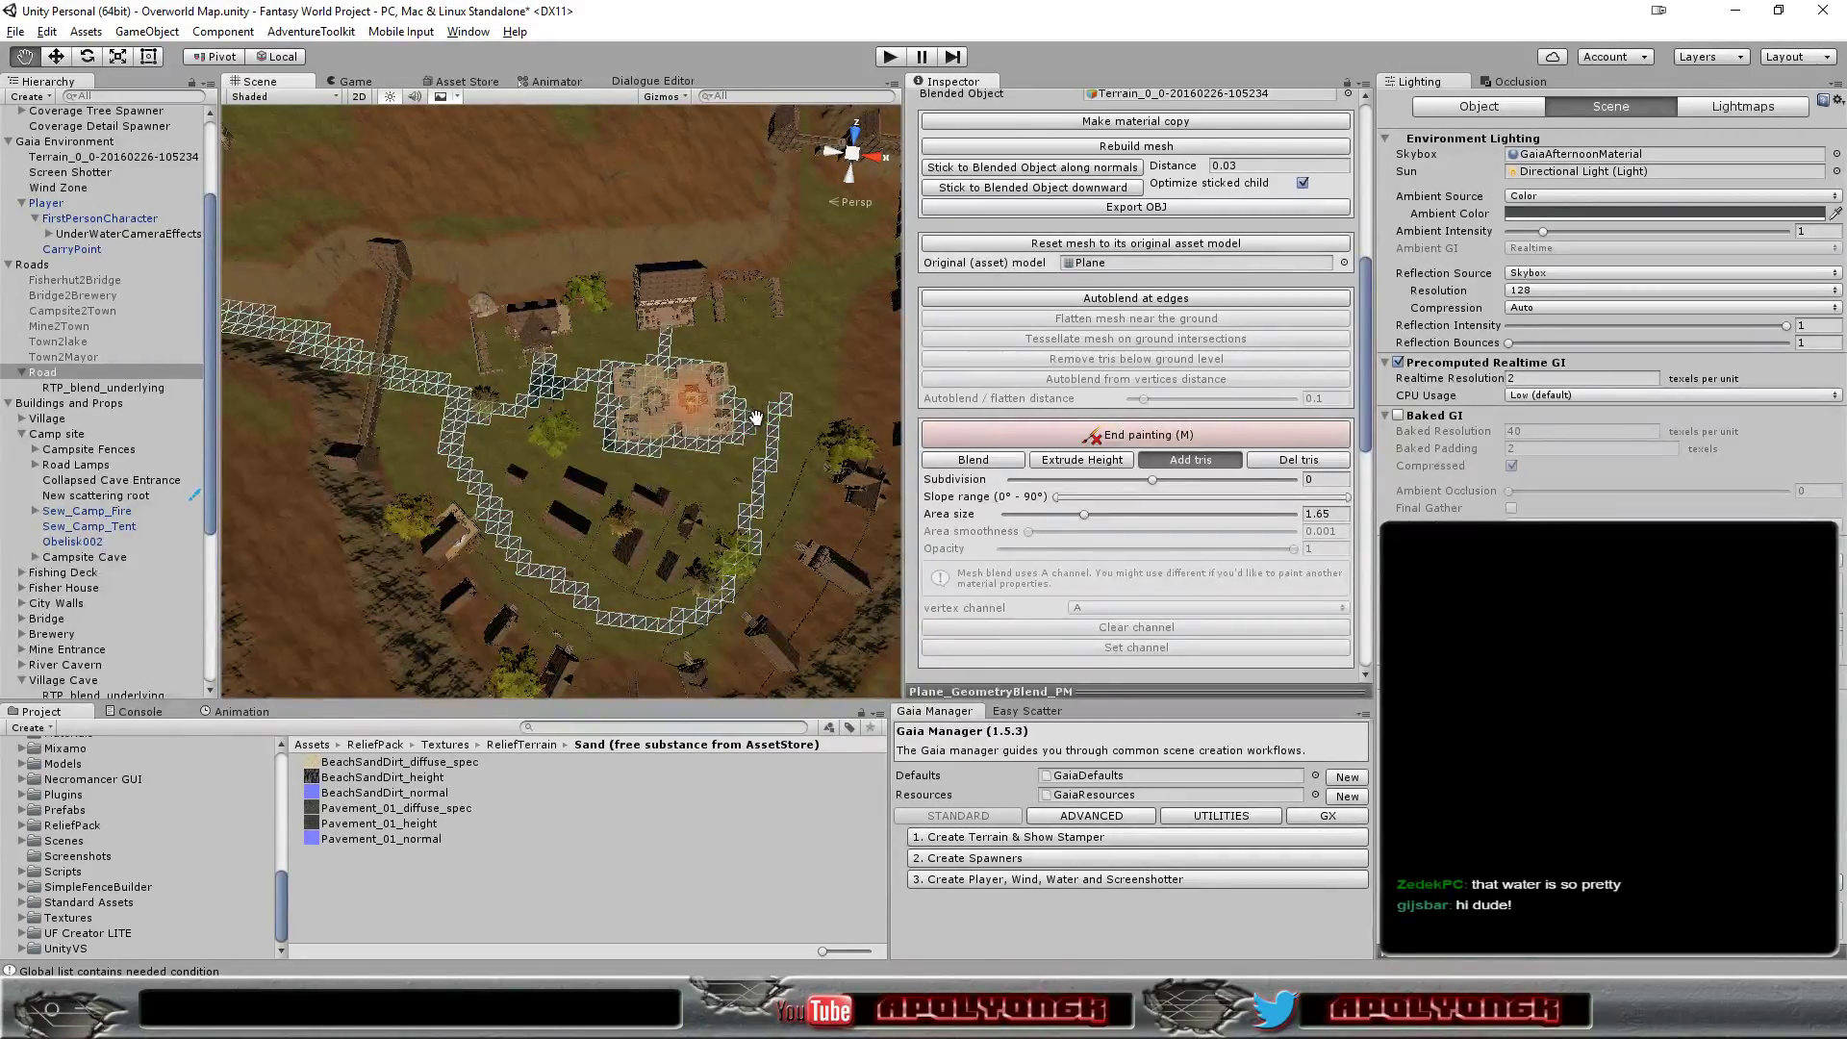
- Join the camp square to the right strip and paint road along the village's upper-left path
left_click_drag(756, 418, 769, 421)
scroll(845, 363, "down", 3)
scroll(760, 380, "up", 1)
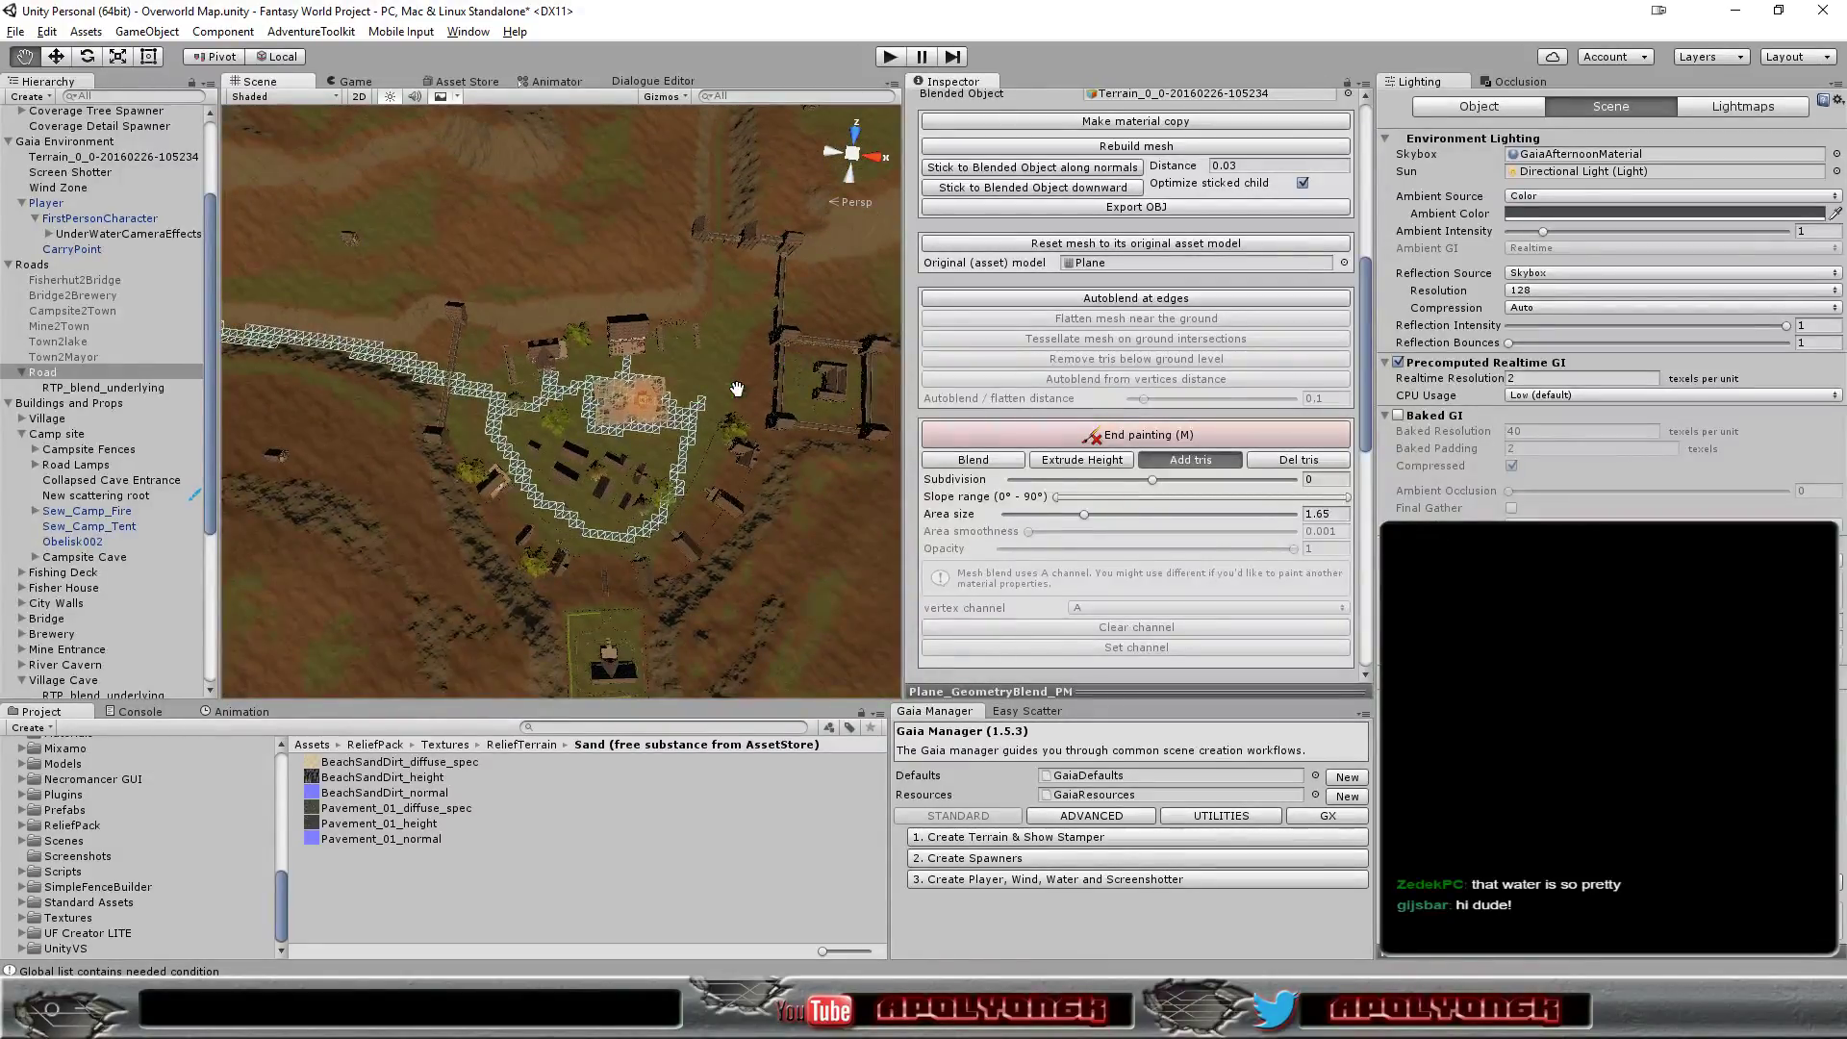
scroll(741, 390, "up", 1)
scroll(766, 405, "up", 1)
scroll(767, 405, "up", 1)
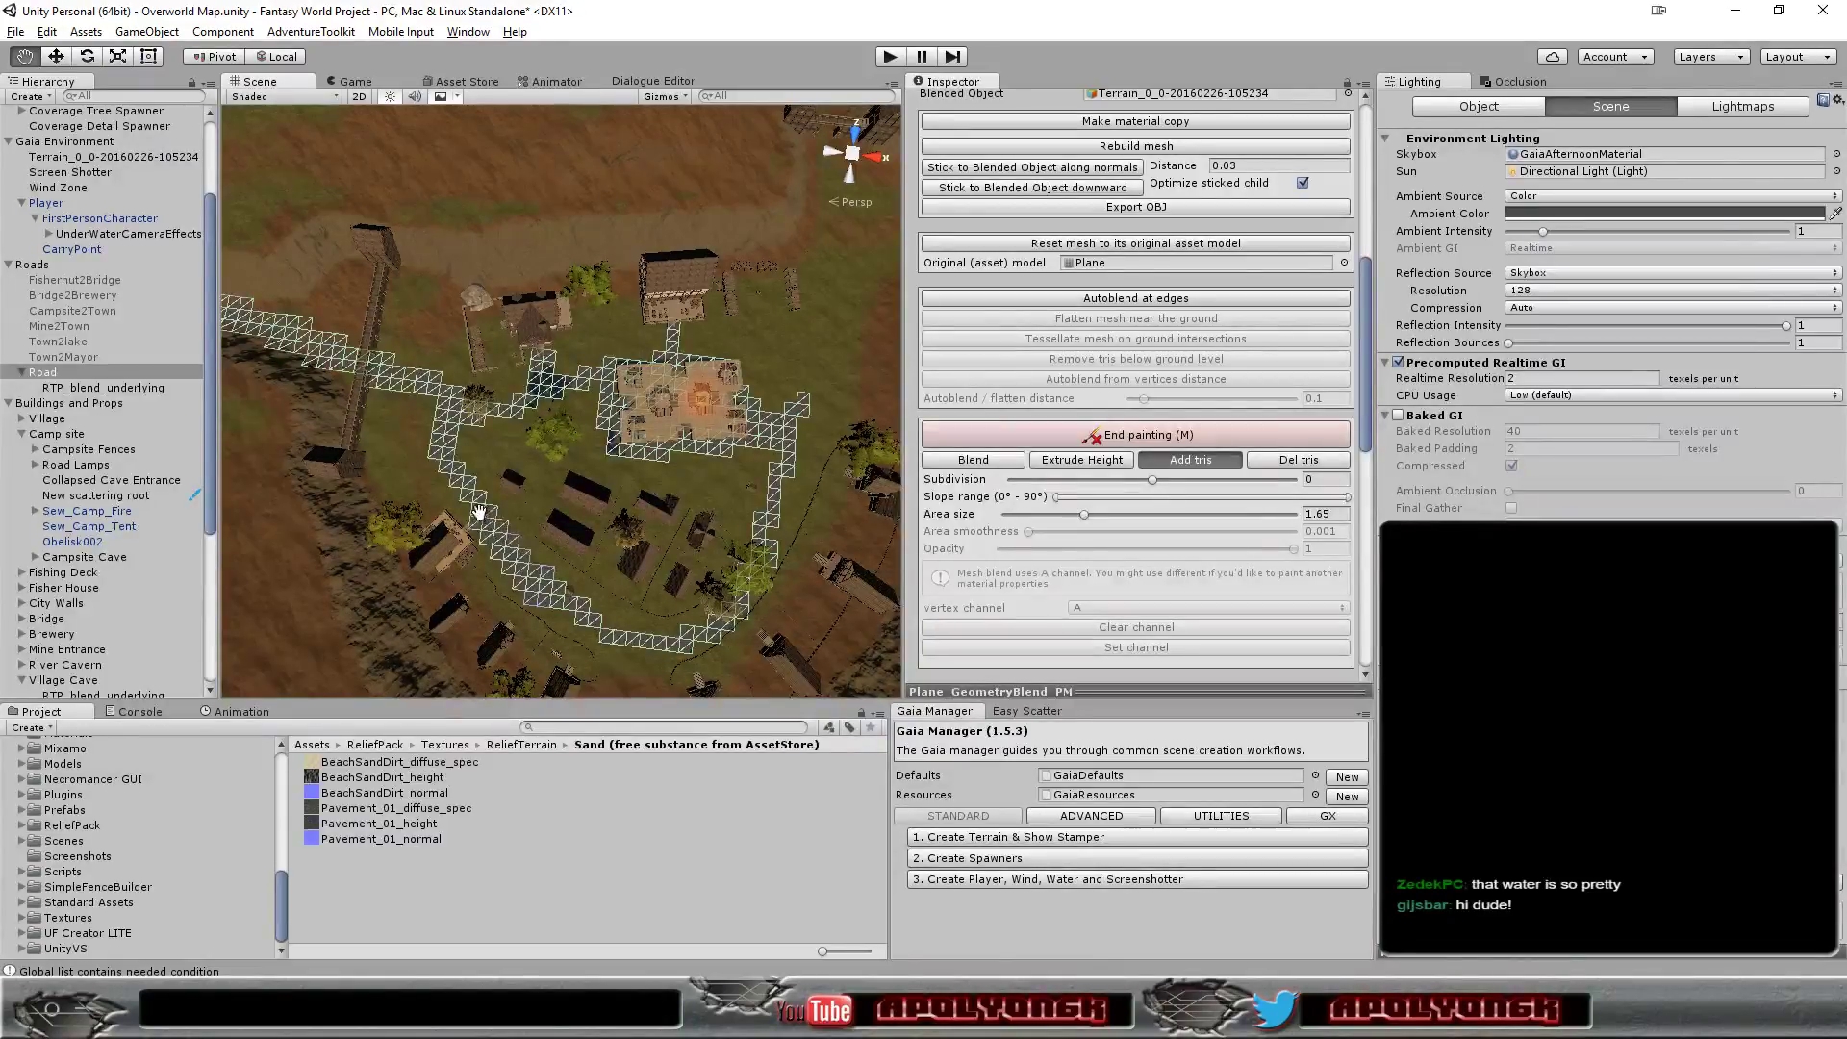
left_click_drag(460, 484, 419, 398)
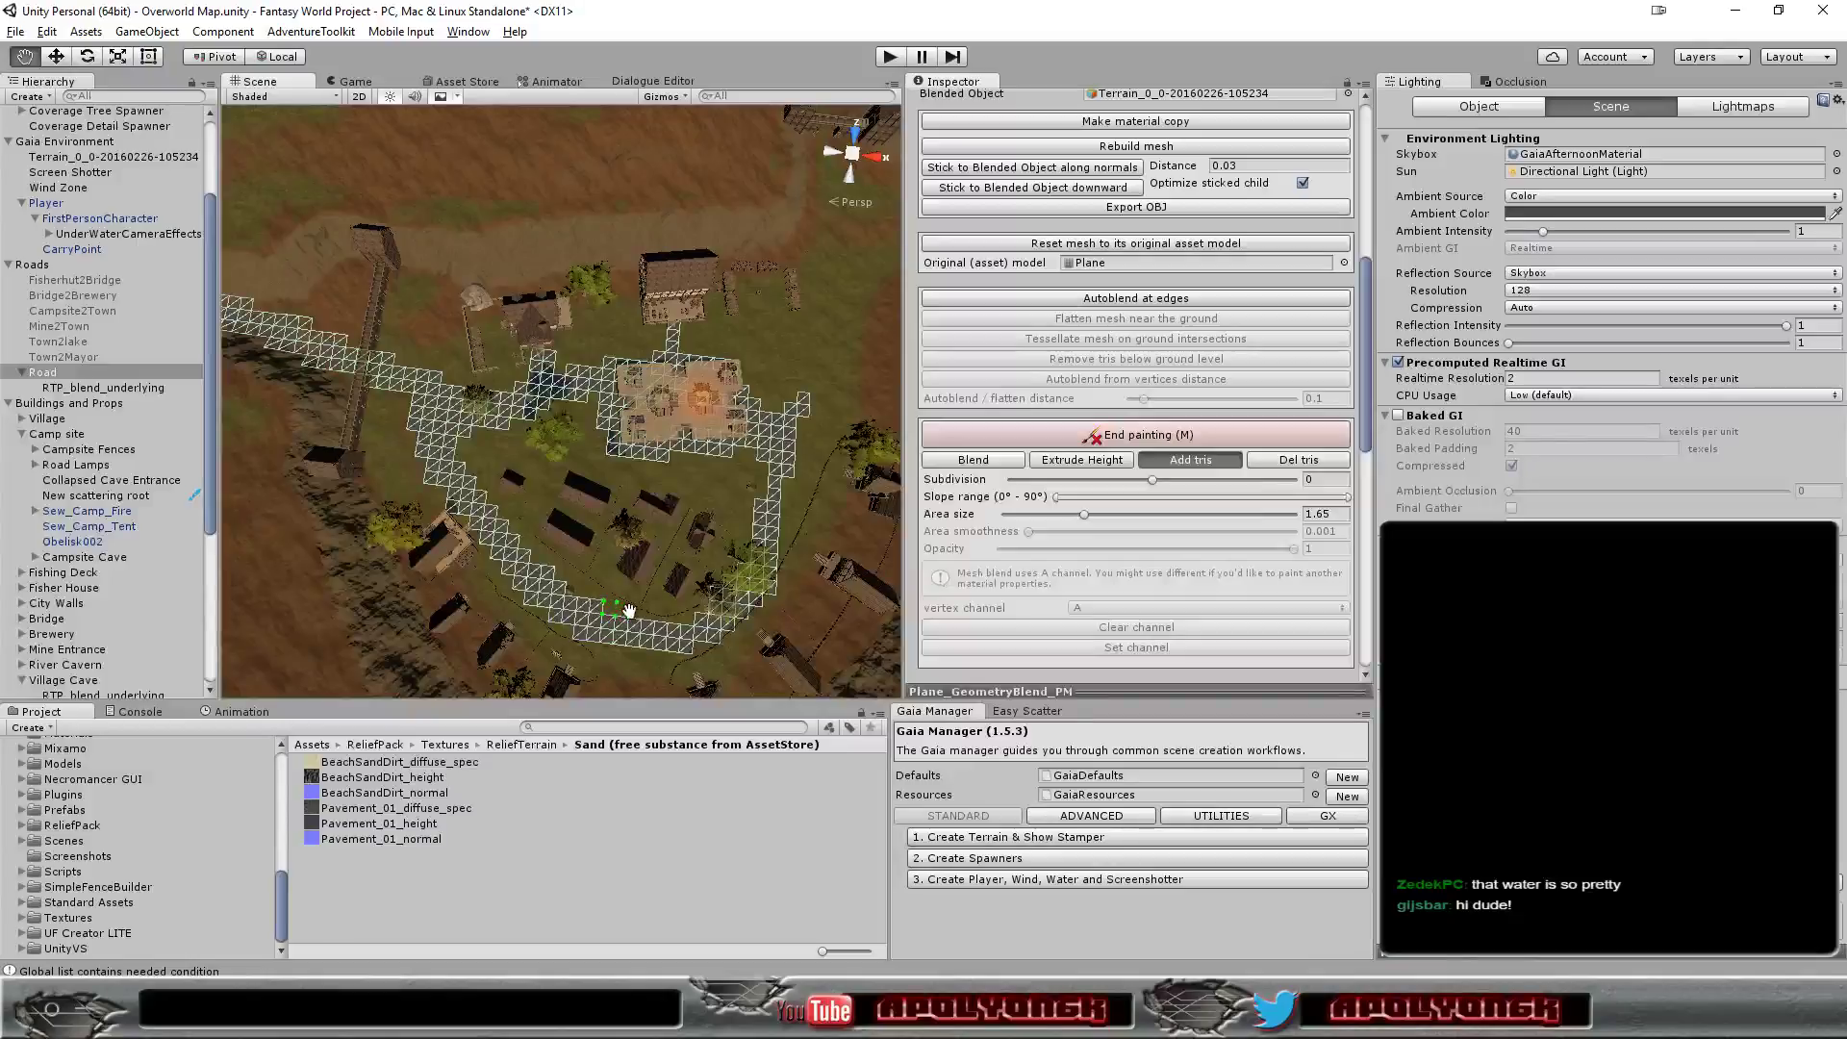
mouse_move(655, 630)
left_mouse_down("alt")
mouse_move(590, 342)
mouse_move(570, 545)
mouse_move(637, 580)
mouse_move(608, 653)
mouse_move(635, 560)
mouse_move(92, 638)
left_mouse_up("alt")
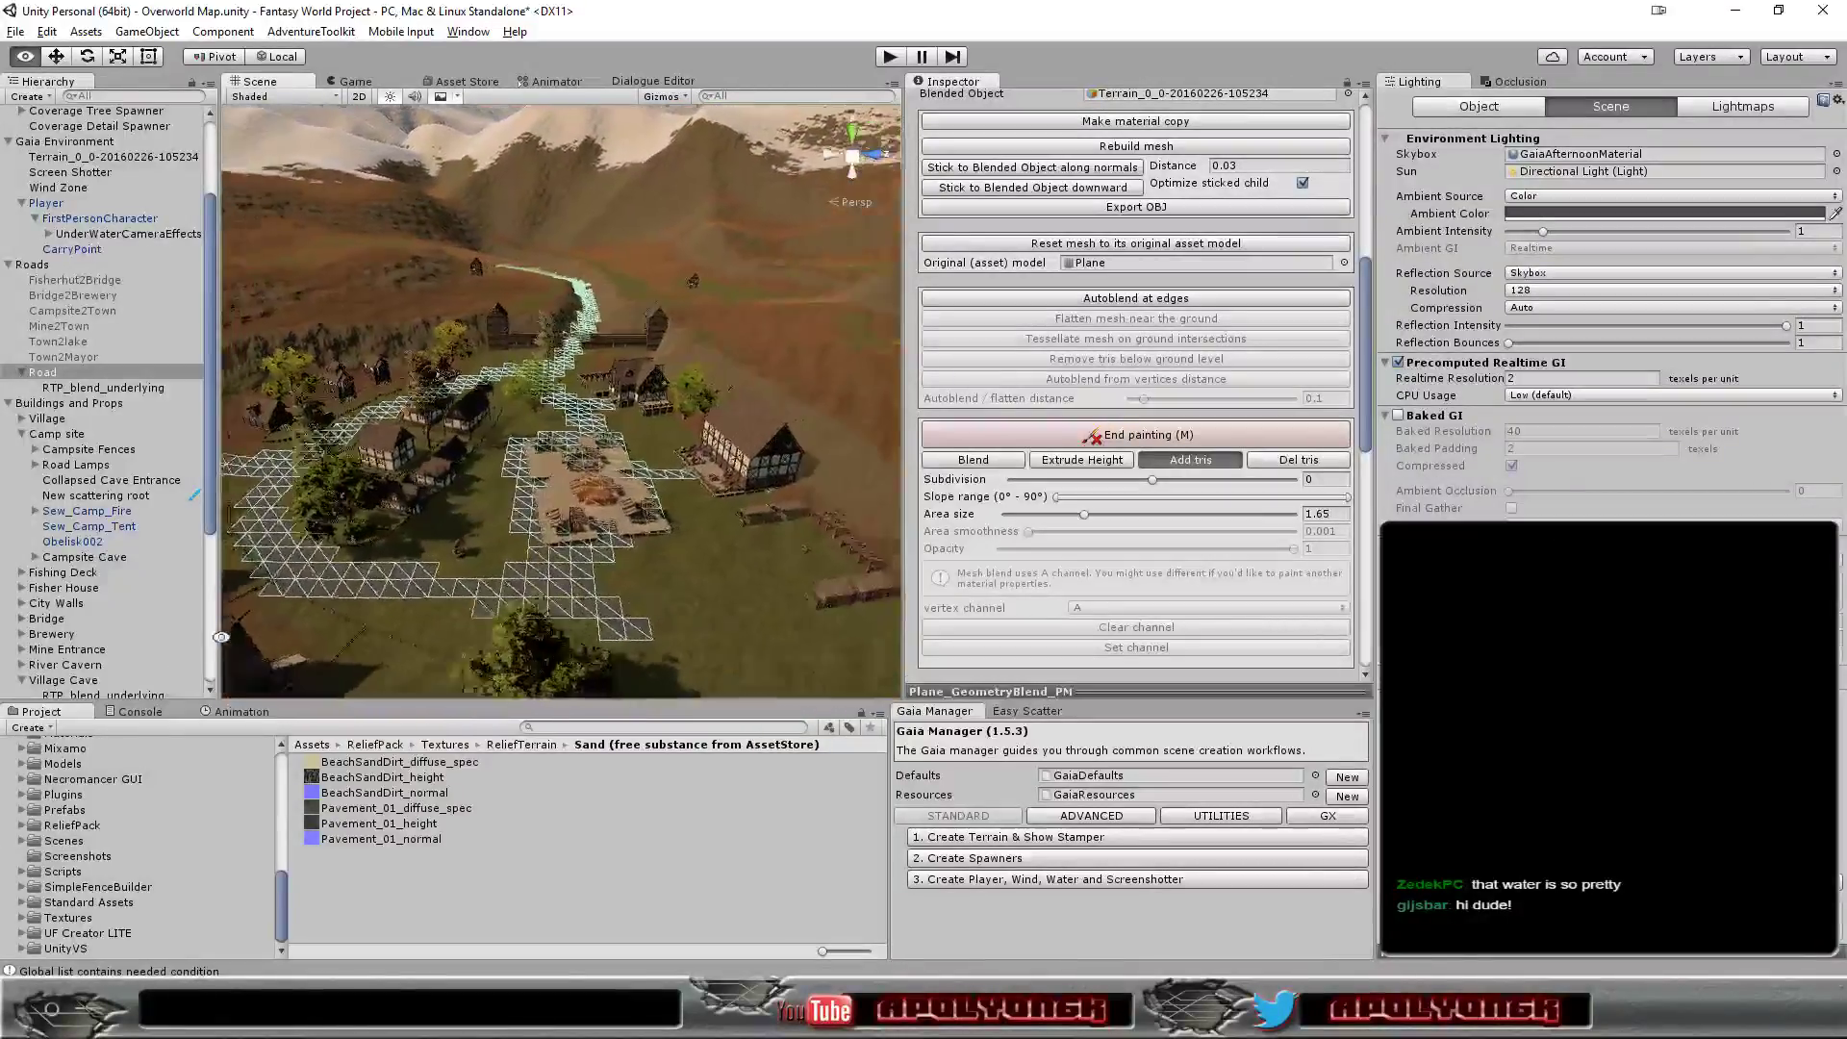
- Raise the road brush's Area size slider to 3.15 while viewing the village from above
middle_click_drag(538, 664, 532, 565)
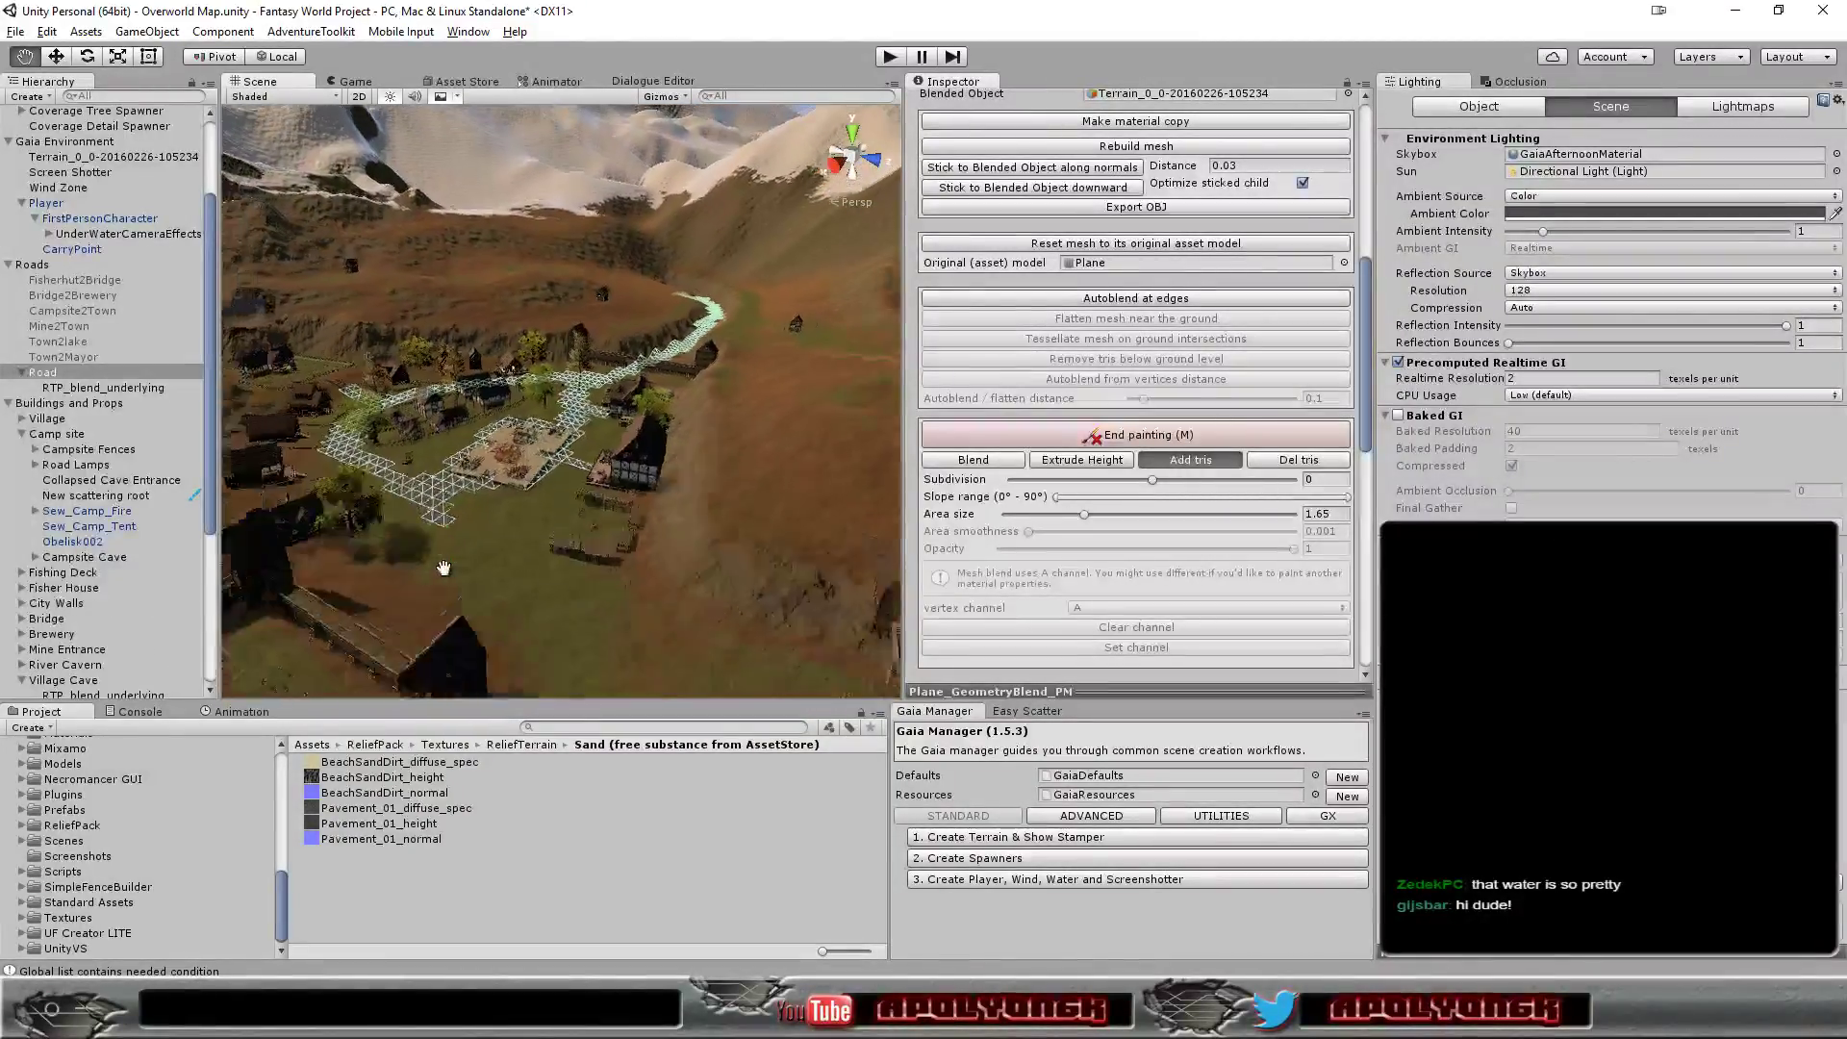
left_click_drag(531, 564, 436, 534, "alt")
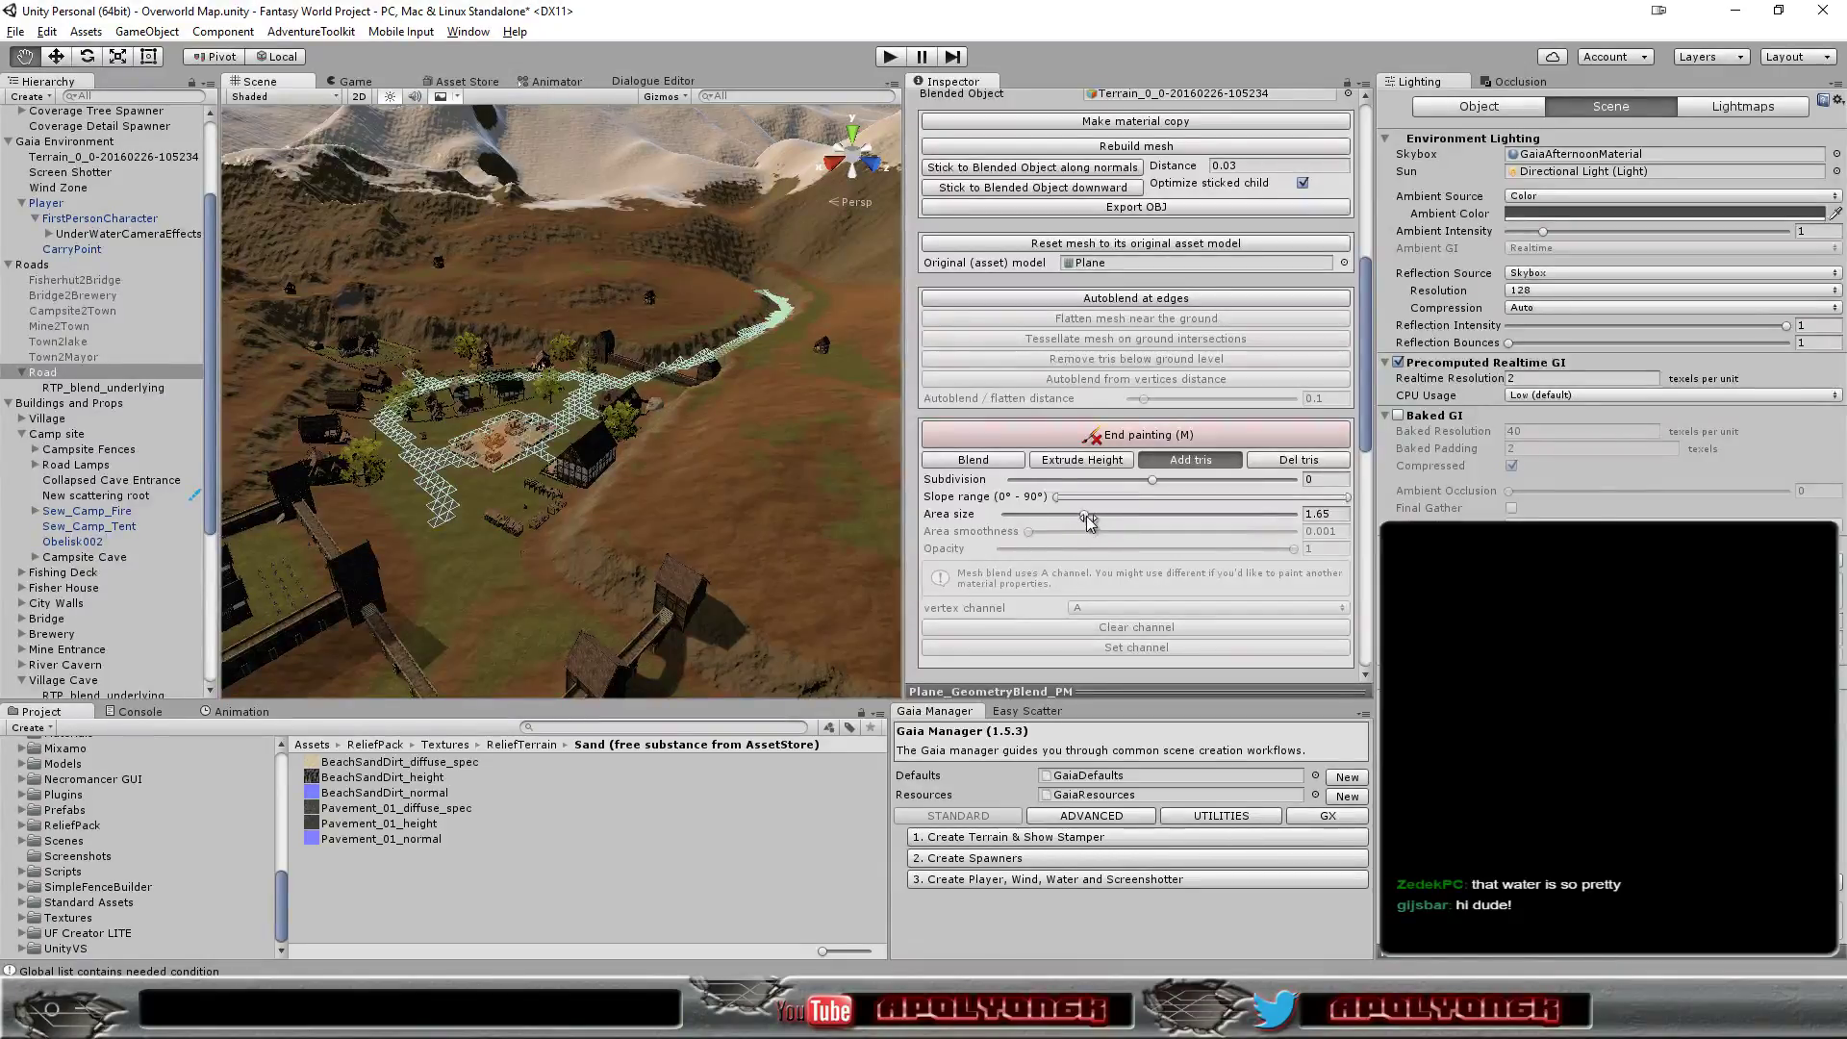
left_click_drag(1084, 515, 1116, 521)
left_click_drag(1126, 515, 1155, 514)
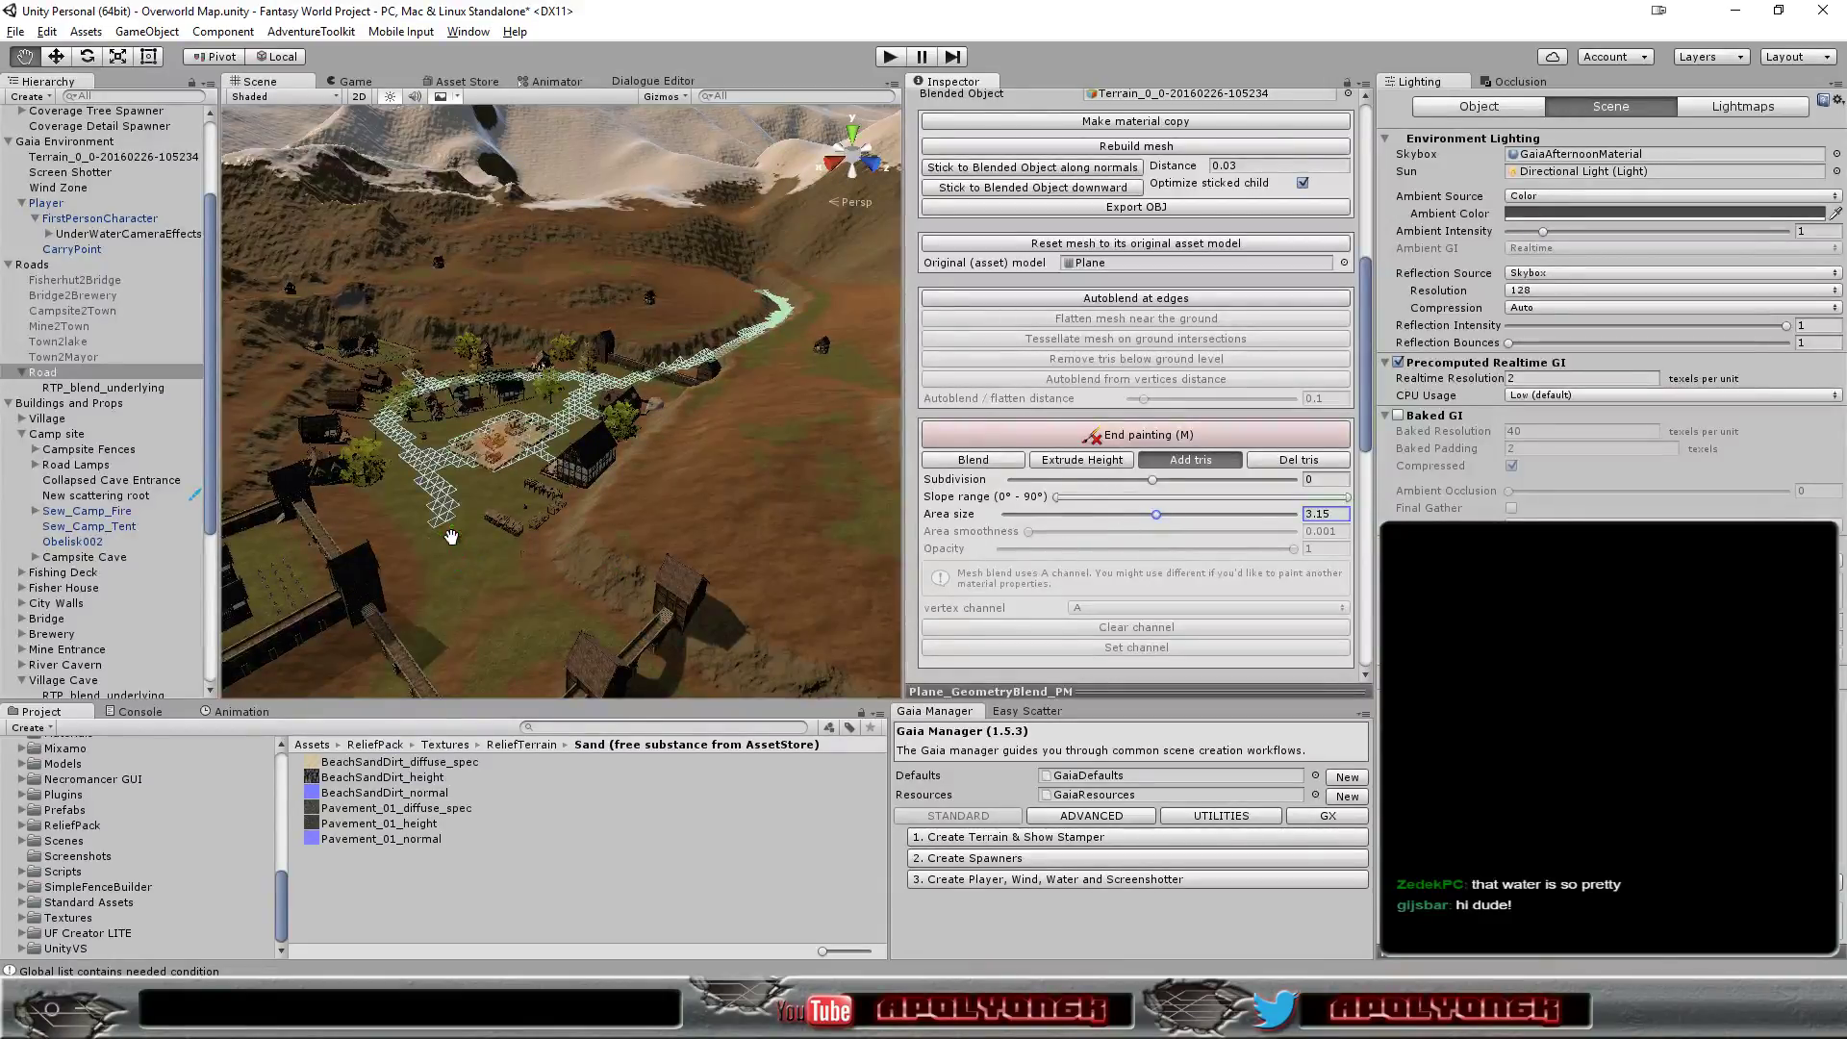
- Paint the wider road strip downhill from the village in two passes
mouse_move(445, 529)
left_mouse_down()
mouse_move(481, 616)
mouse_move(614, 622)
mouse_move(420, 507)
mouse_move(492, 693)
left_mouse_up()
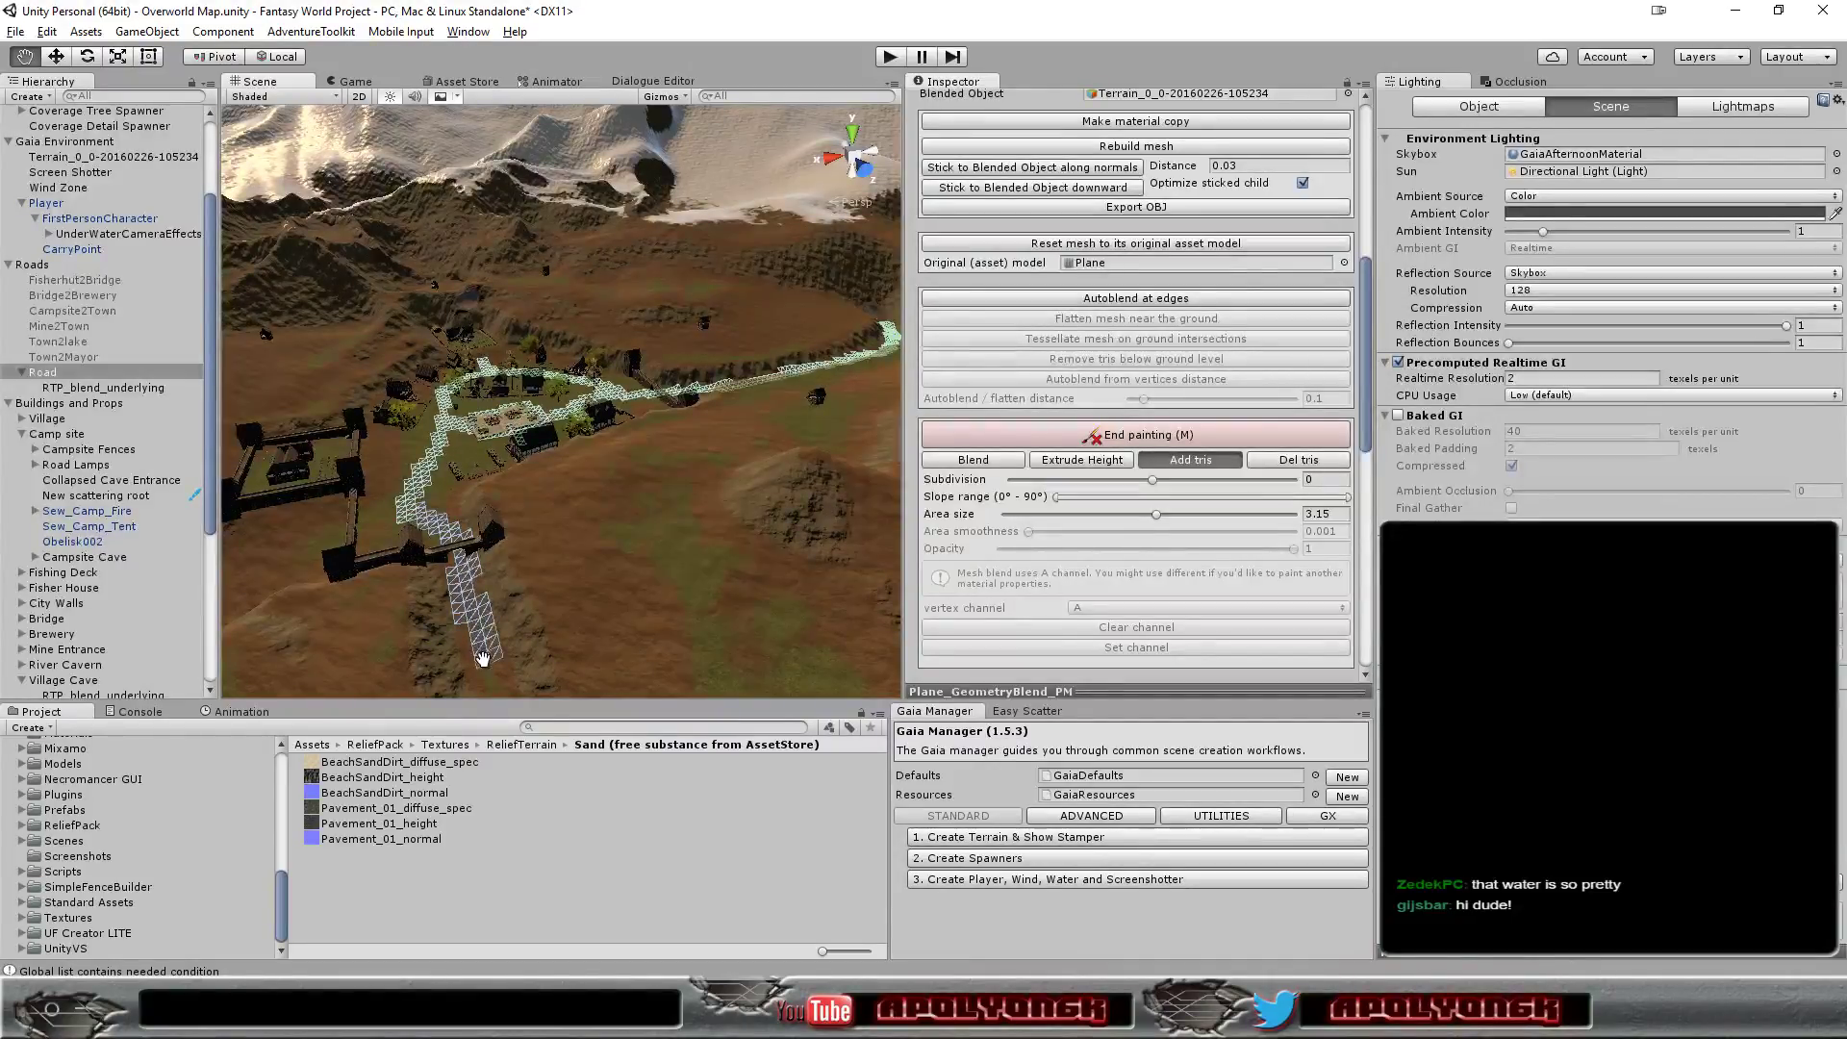
scroll(509, 635, "down", 3)
scroll(528, 568, "down", 2)
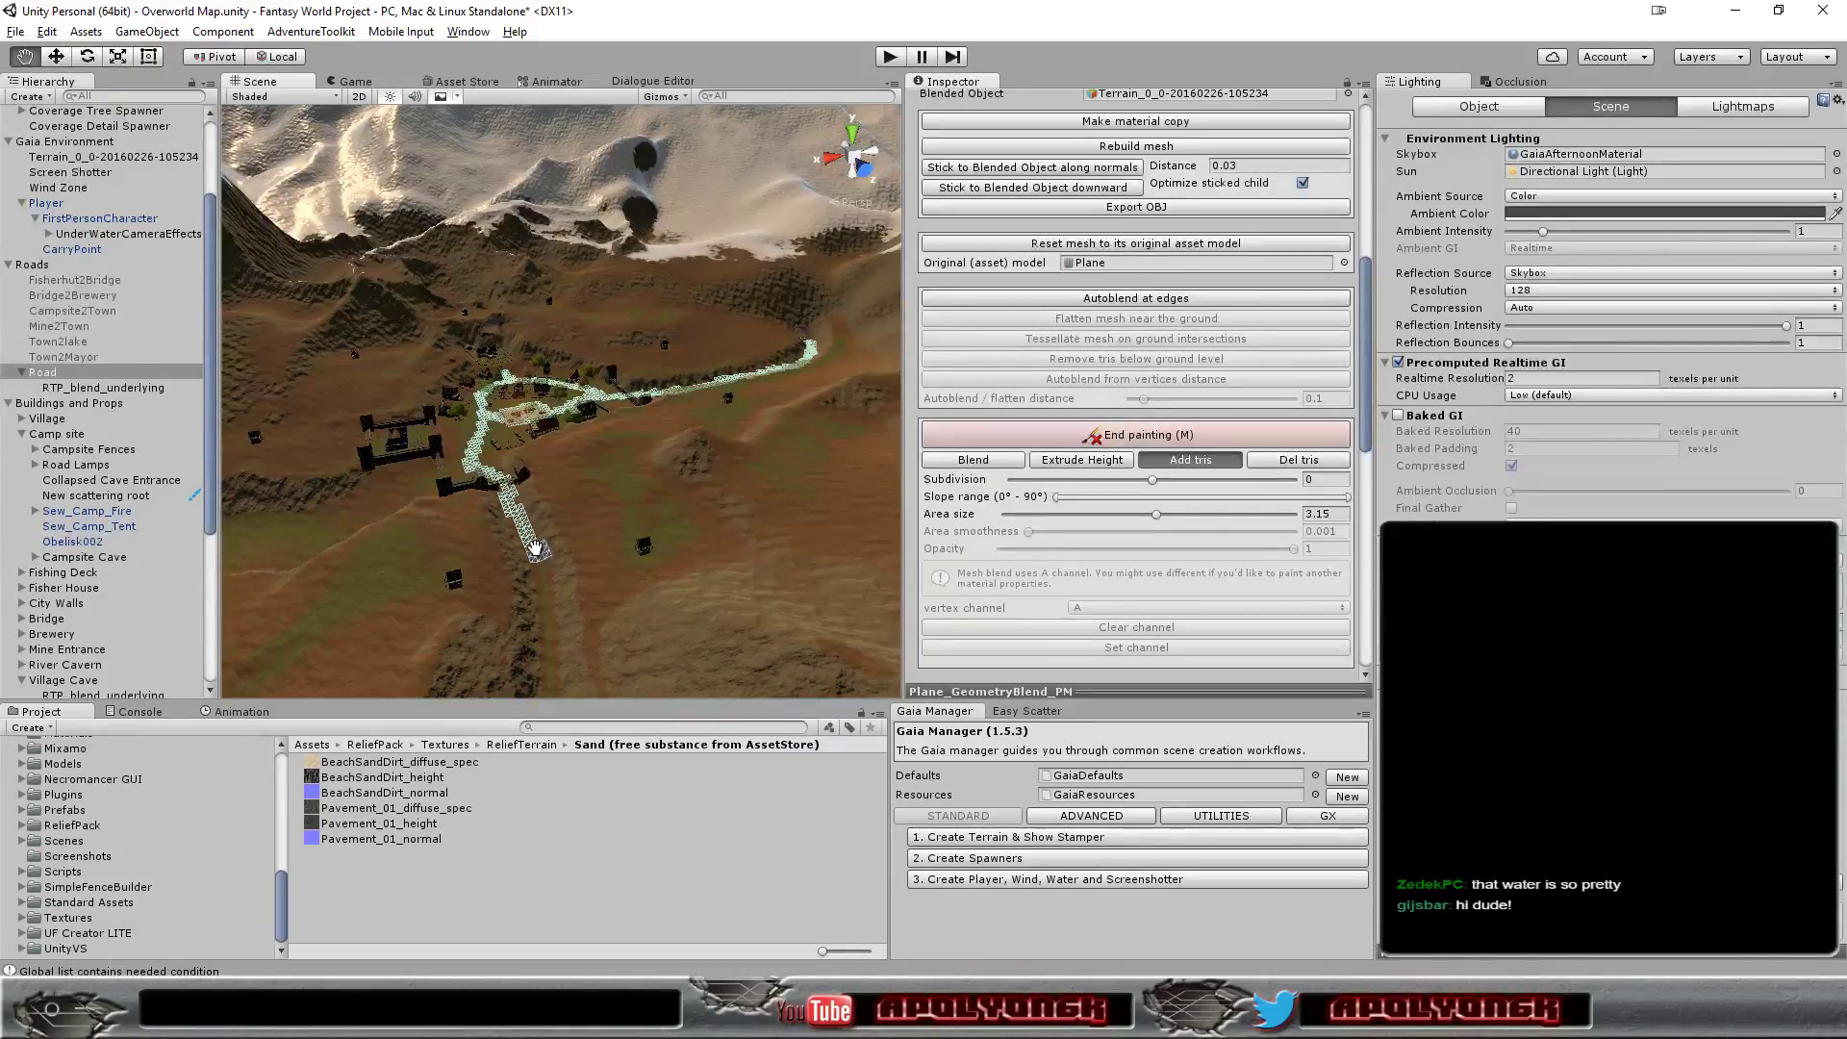
left_click_drag(536, 549, 548, 687)
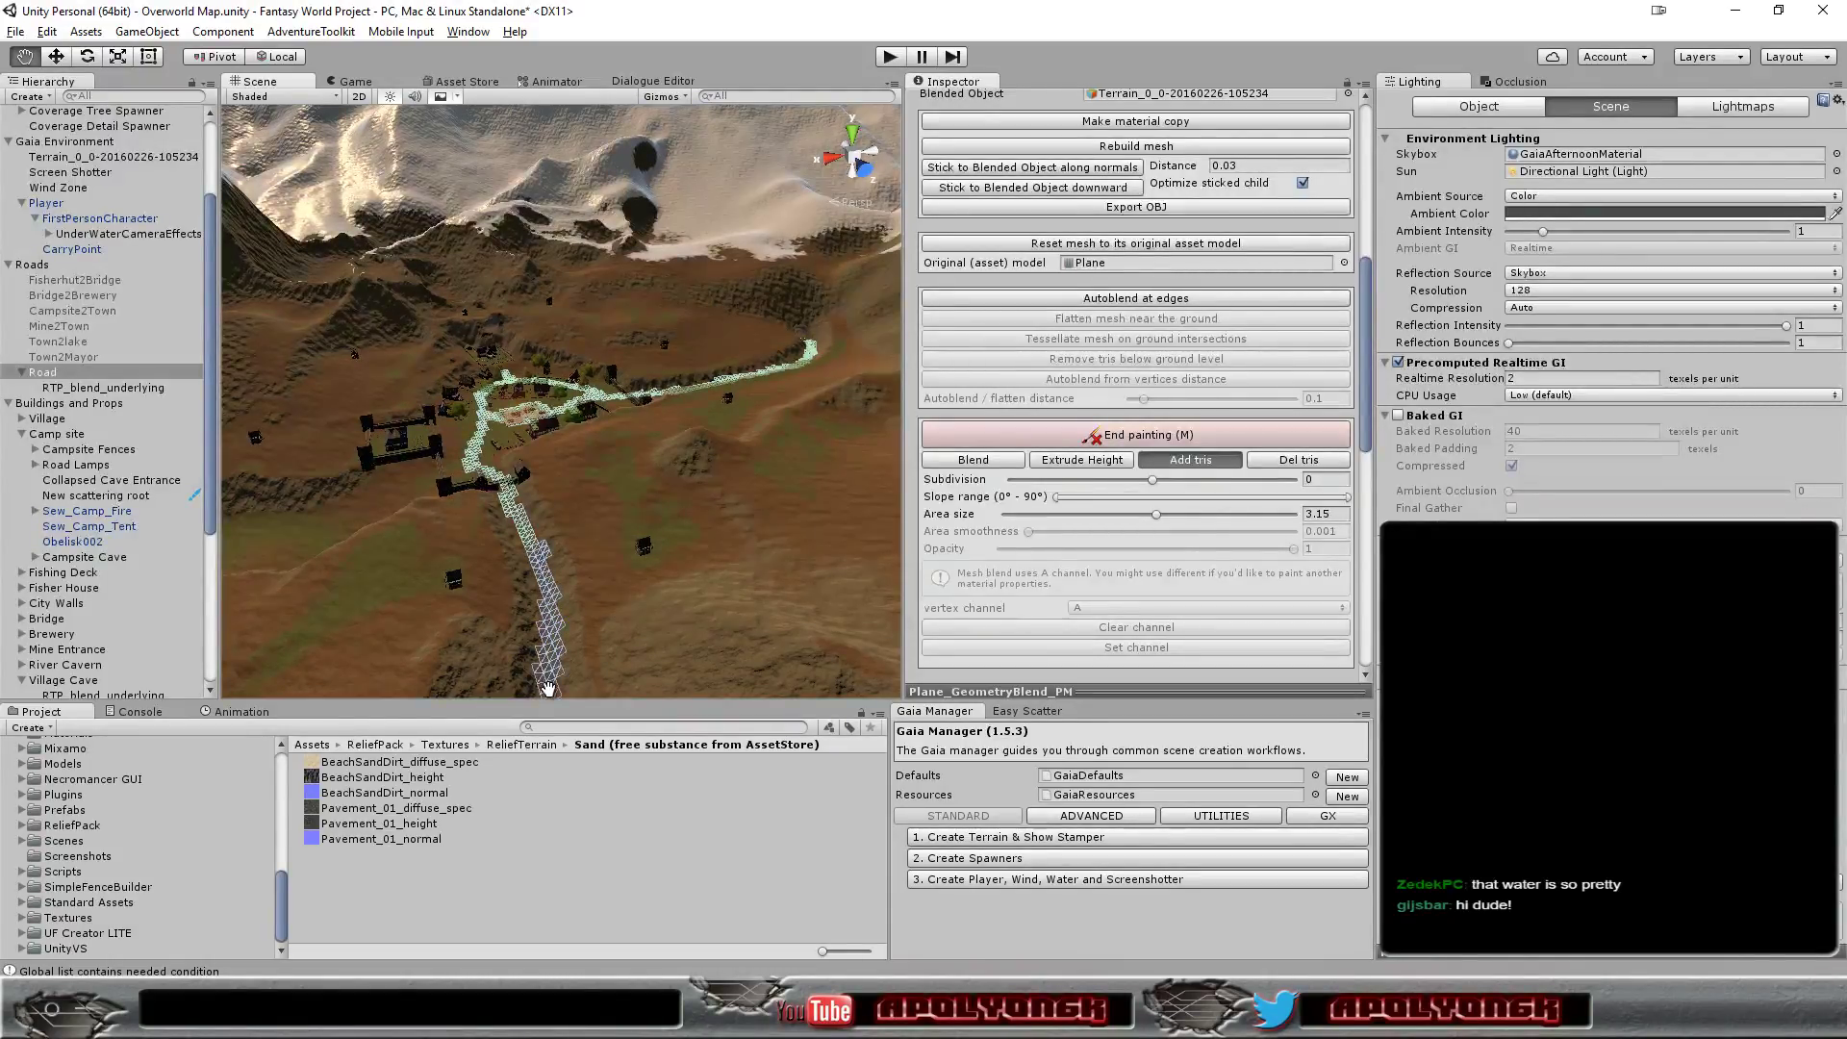
- Extend the road strip a little further down the slope below the village
scroll(553, 669, "down", 2)
scroll(563, 637, "down", 2)
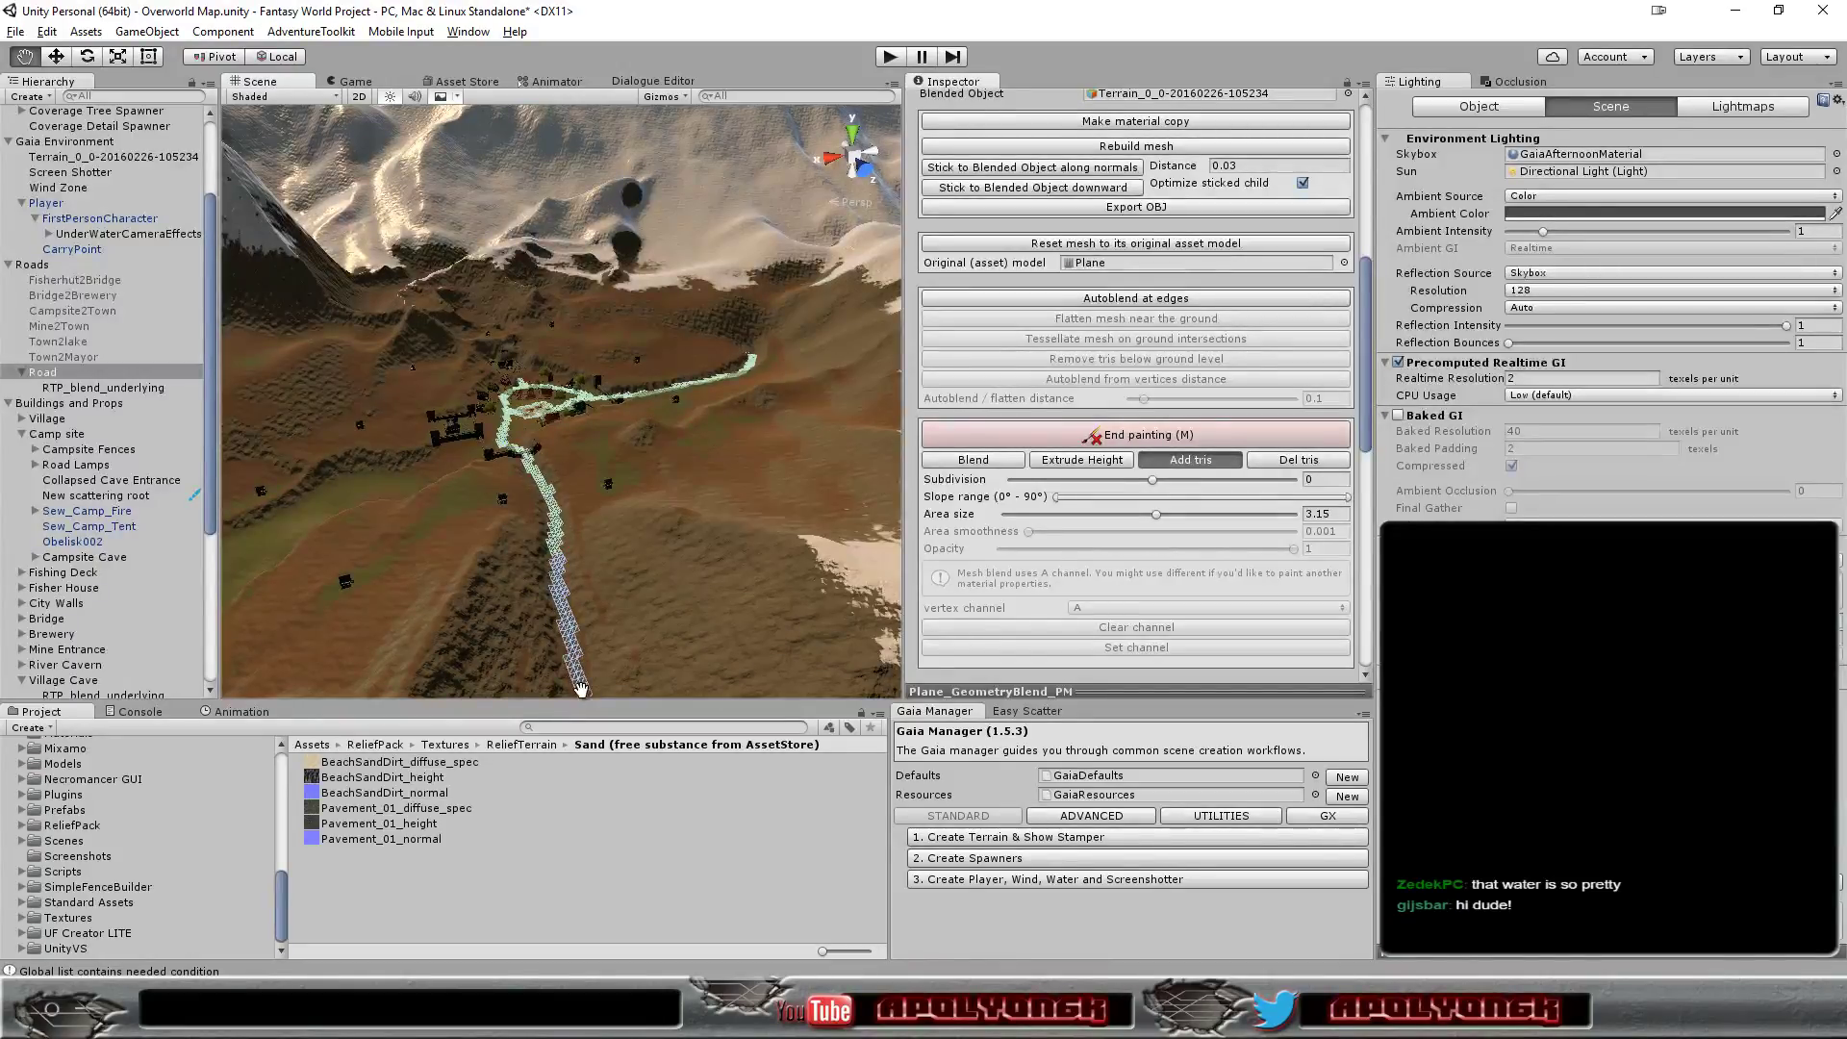
scroll(623, 645, "down", 2)
scroll(624, 645, "down", 1)
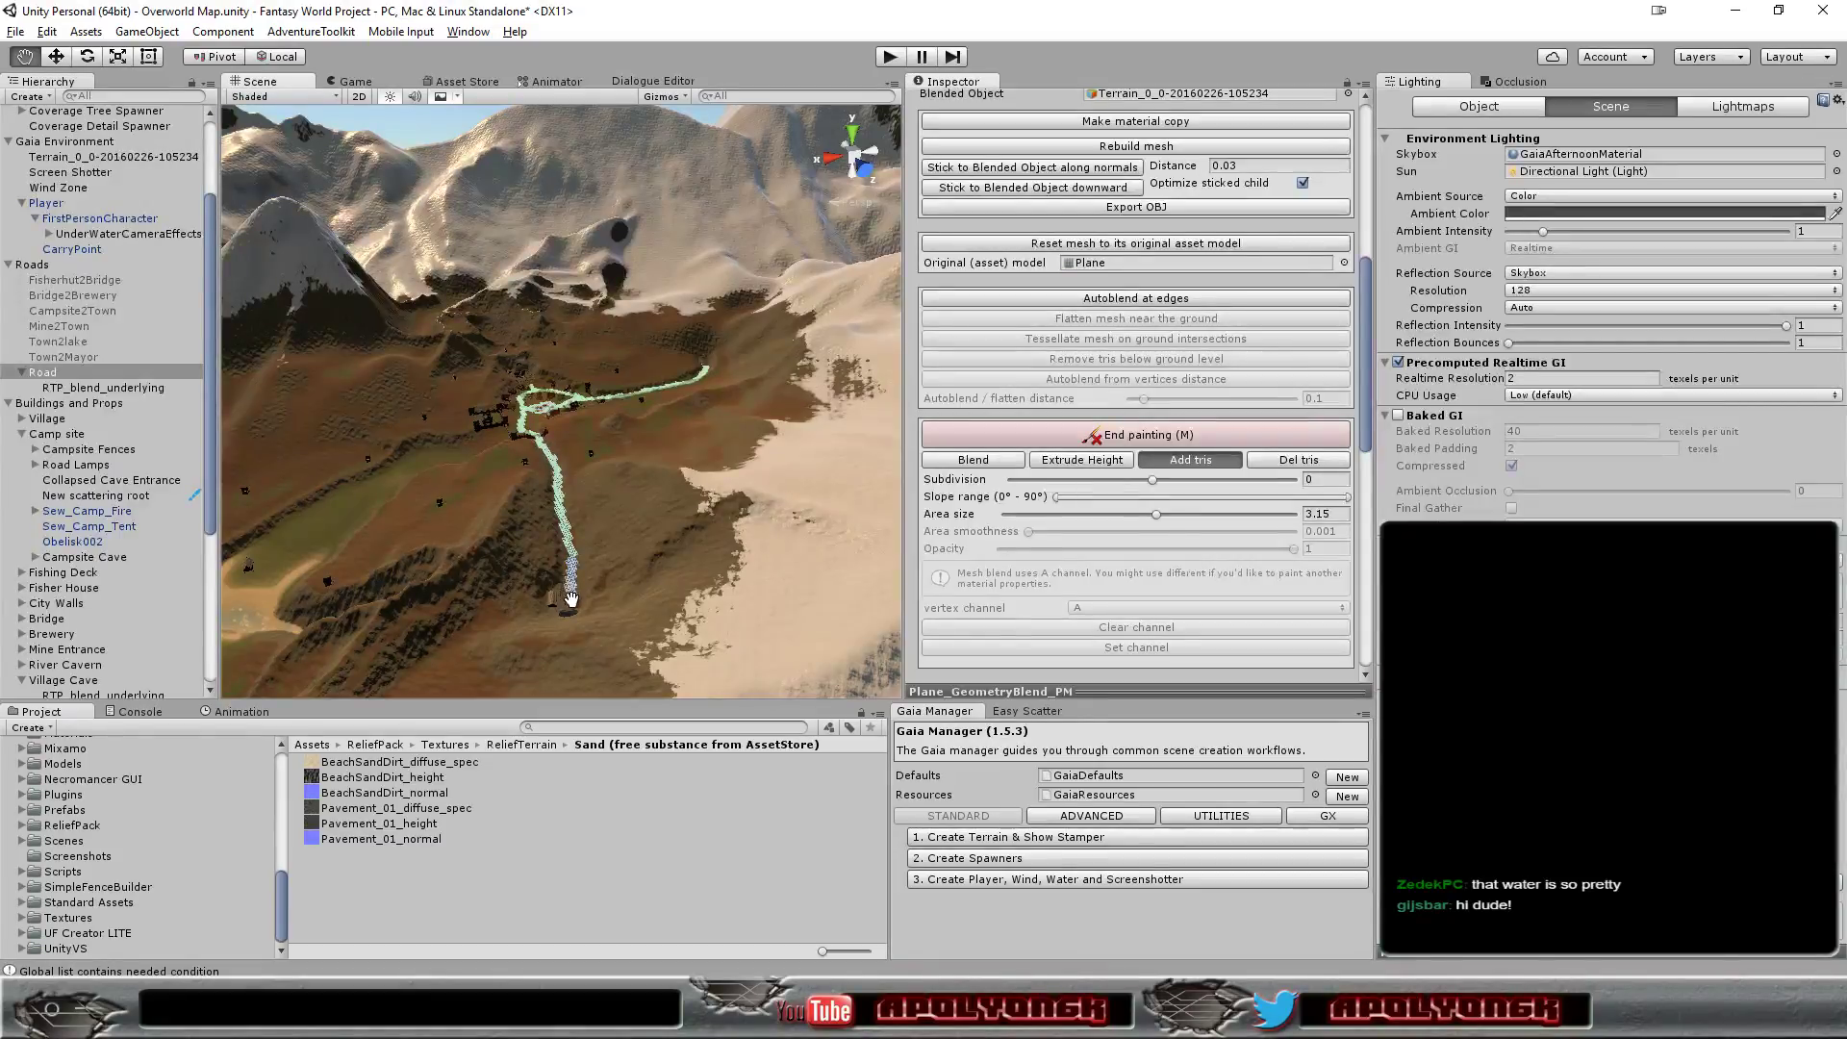
left_click_drag(603, 560, 567, 657, "alt")
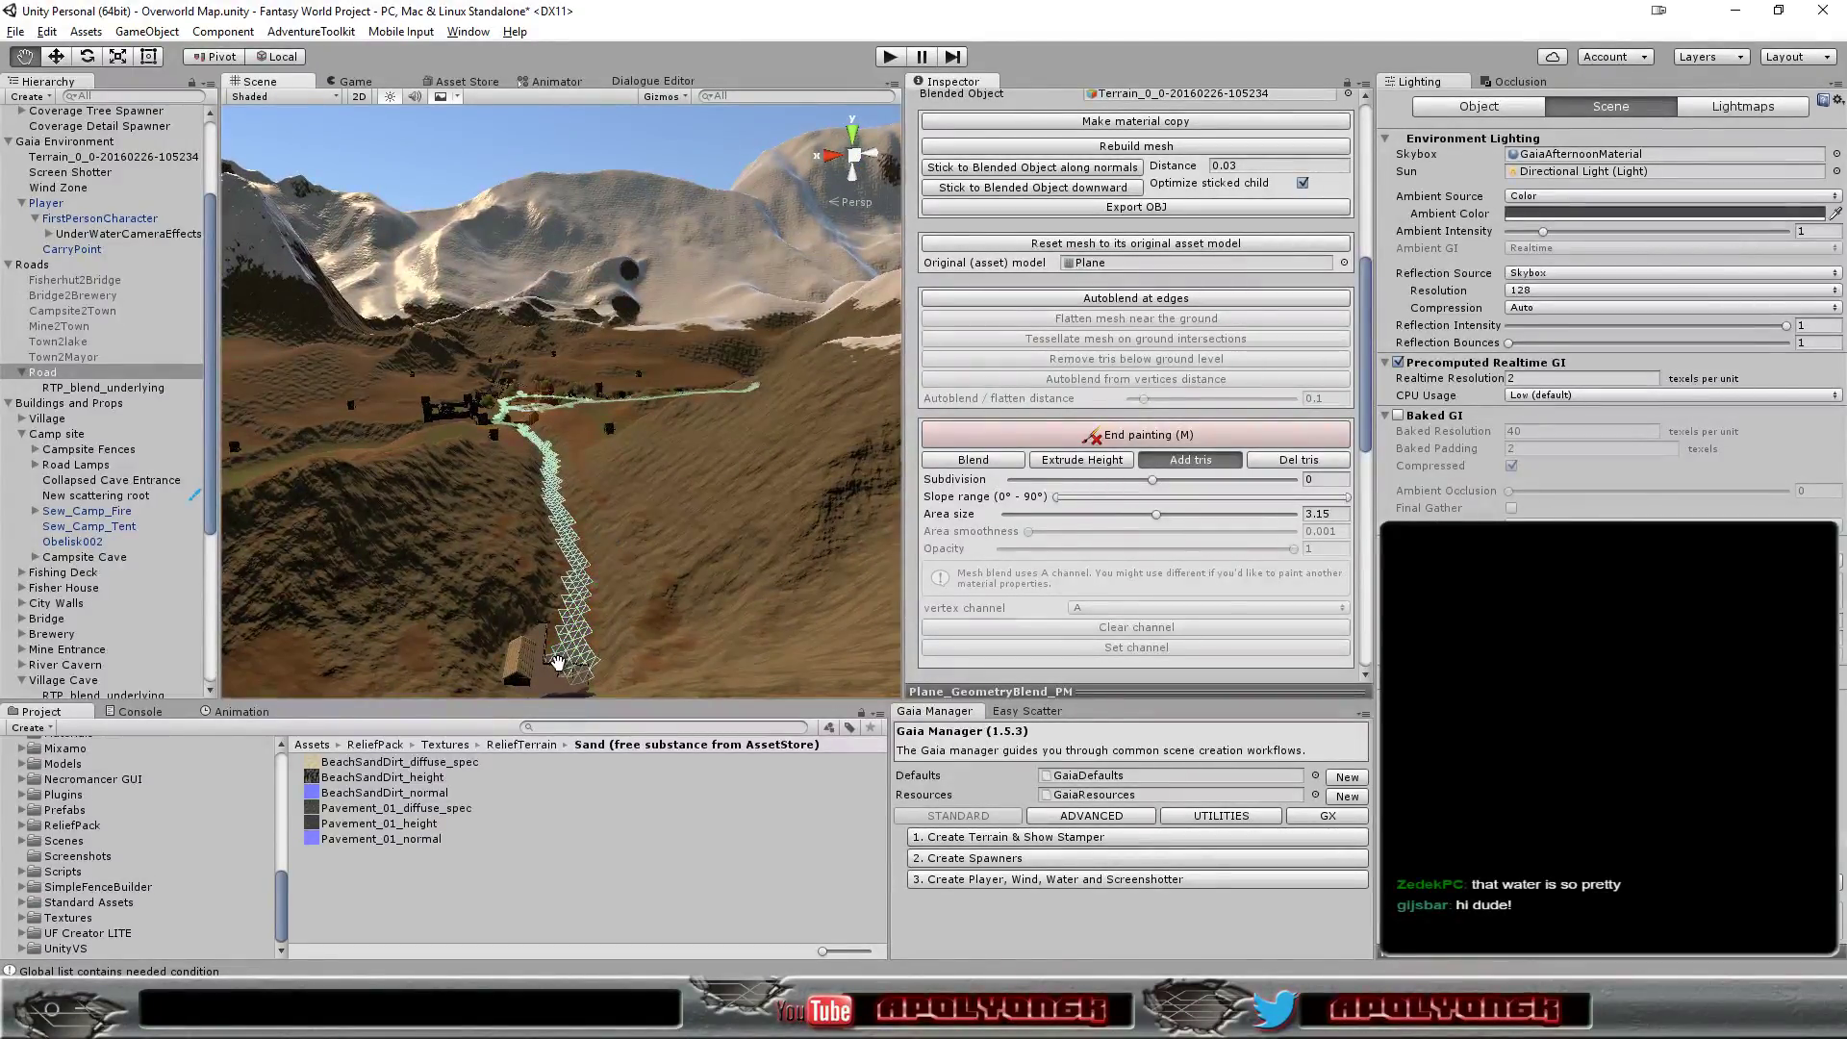
mouse_move(625, 630)
left_mouse_down("alt")
mouse_move(692, 680)
mouse_move(814, 639)
left_mouse_up("alt")
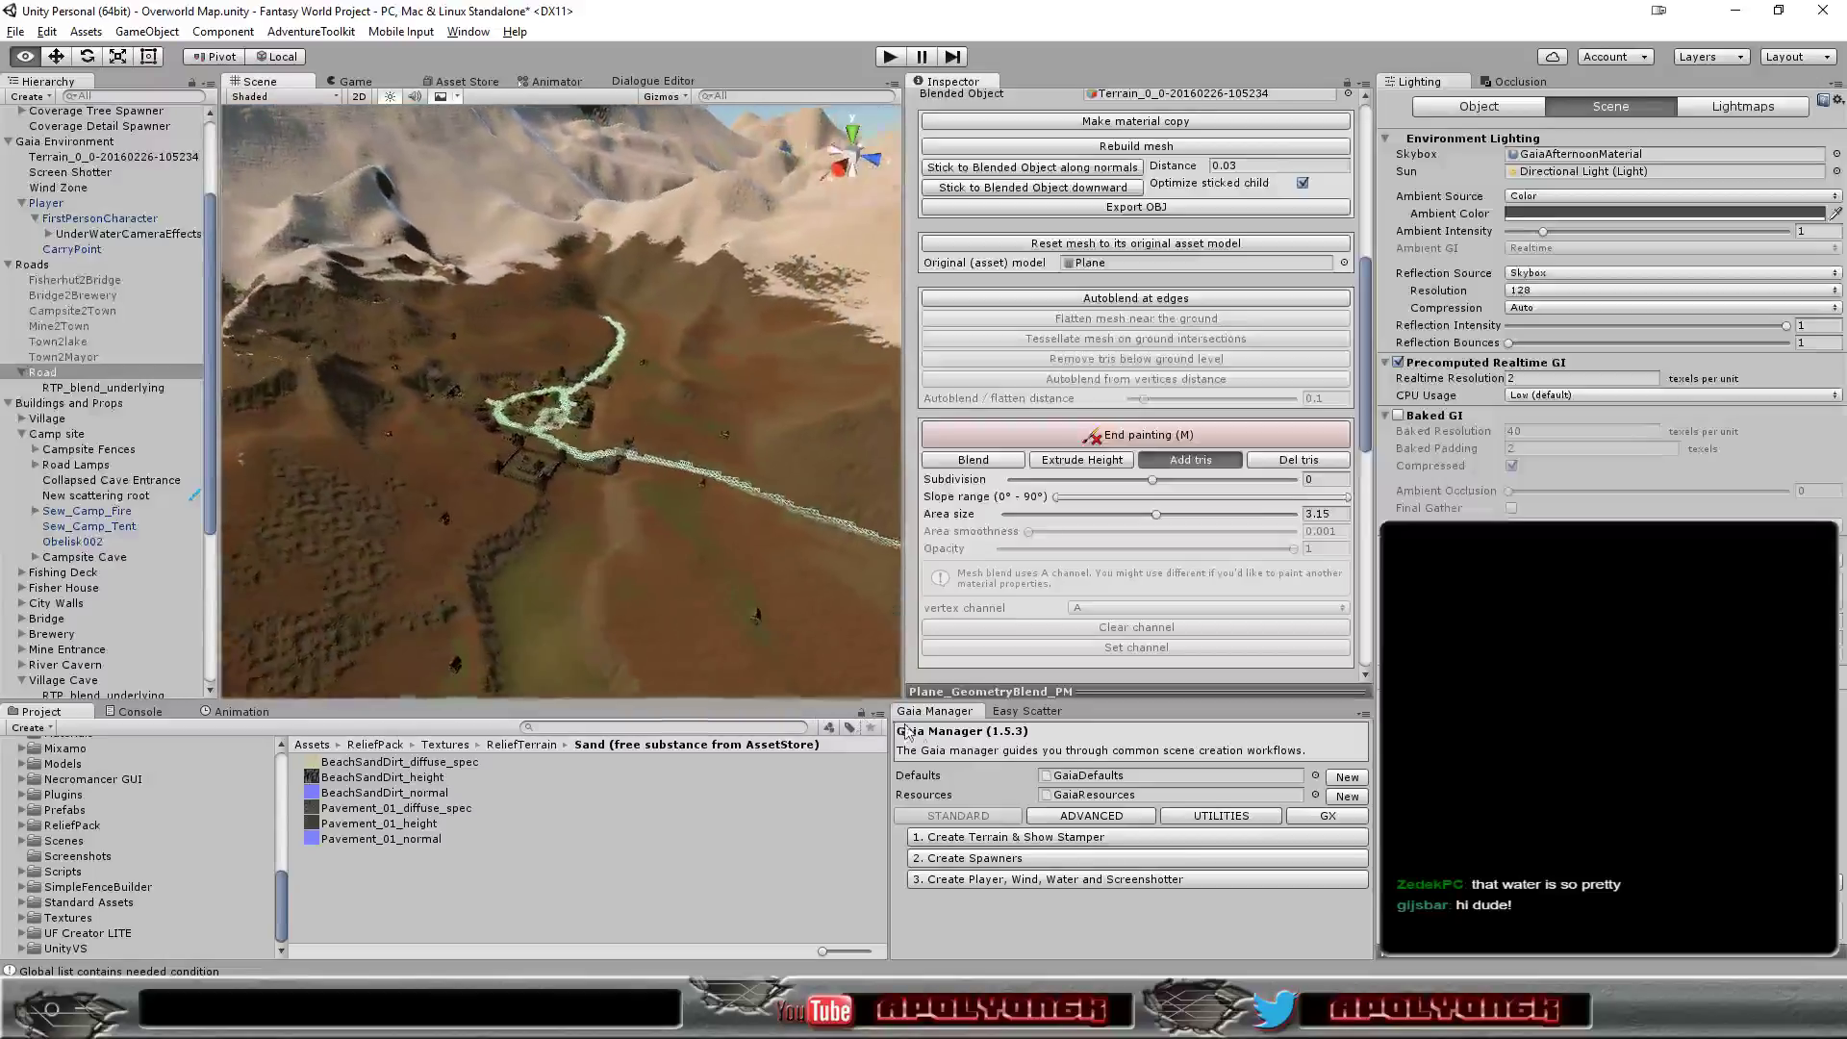
scroll(657, 501, "up", 2)
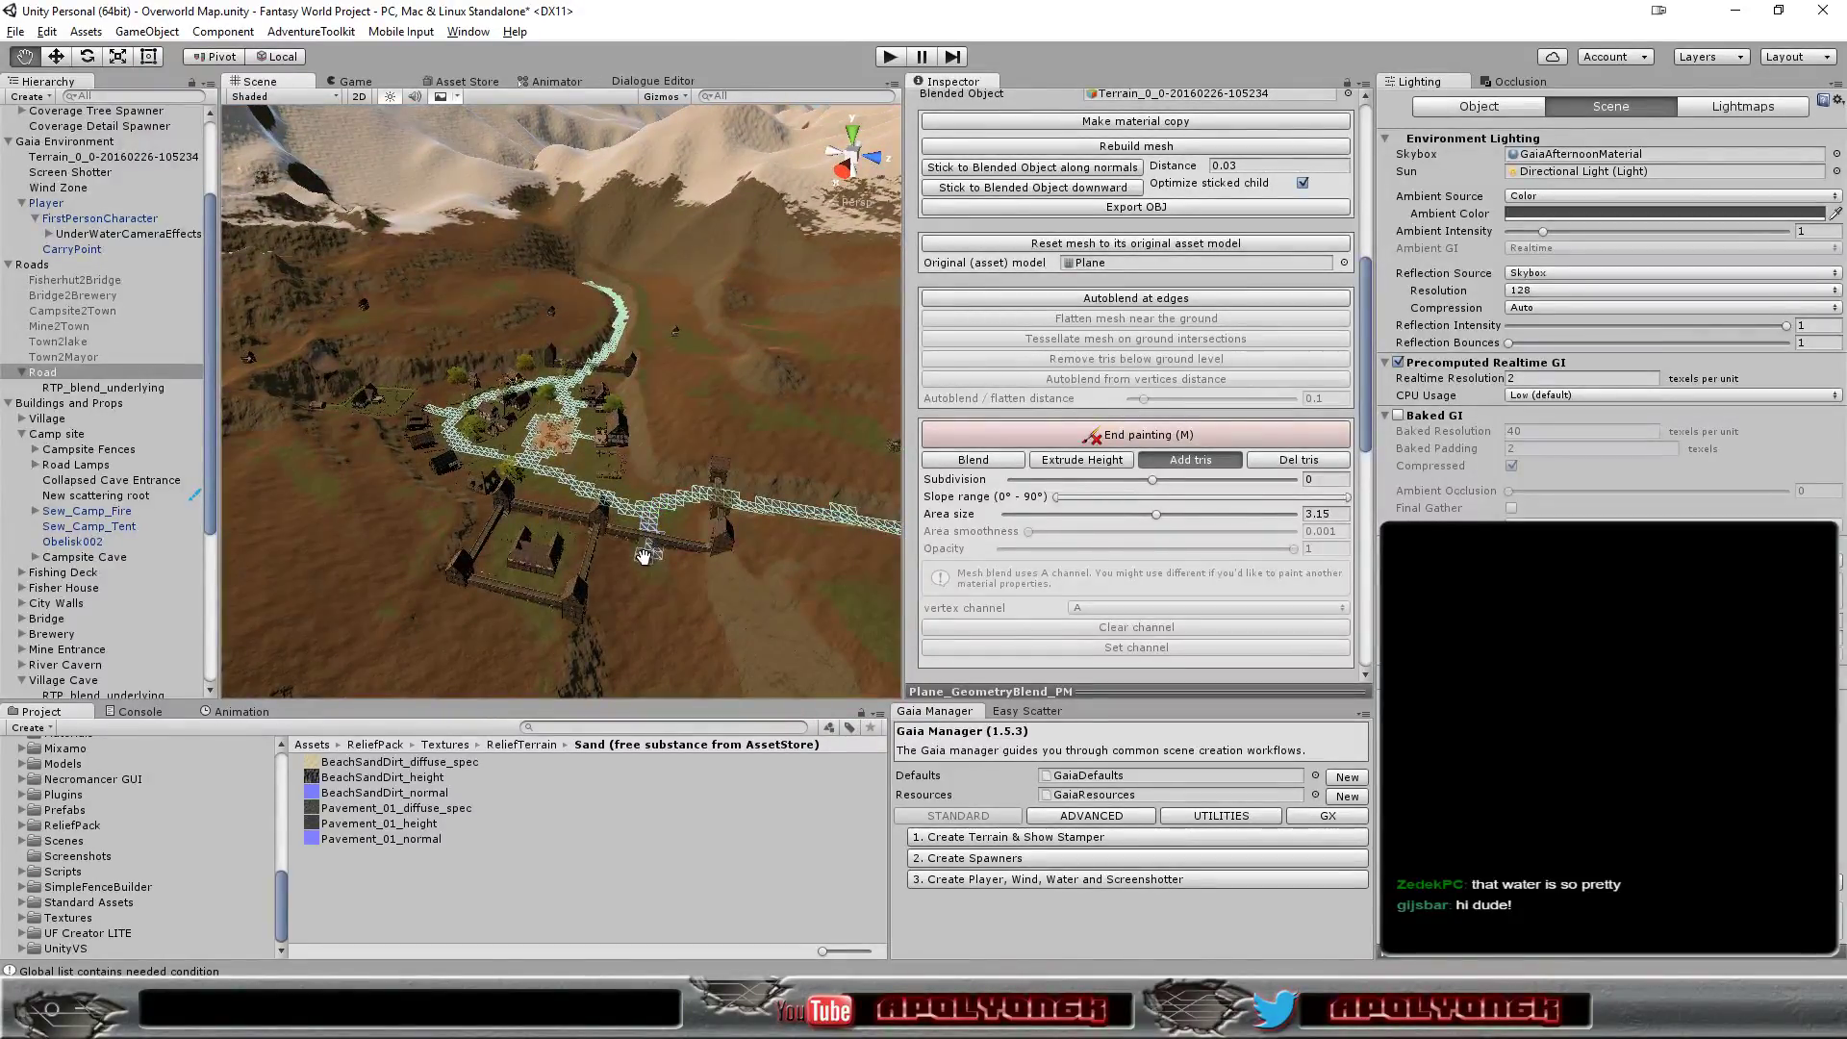
mouse_move(643, 569)
left_mouse_down()
mouse_move(644, 548)
mouse_move(646, 637)
mouse_move(633, 458)
left_mouse_up()
scroll(667, 634, "down", 2)
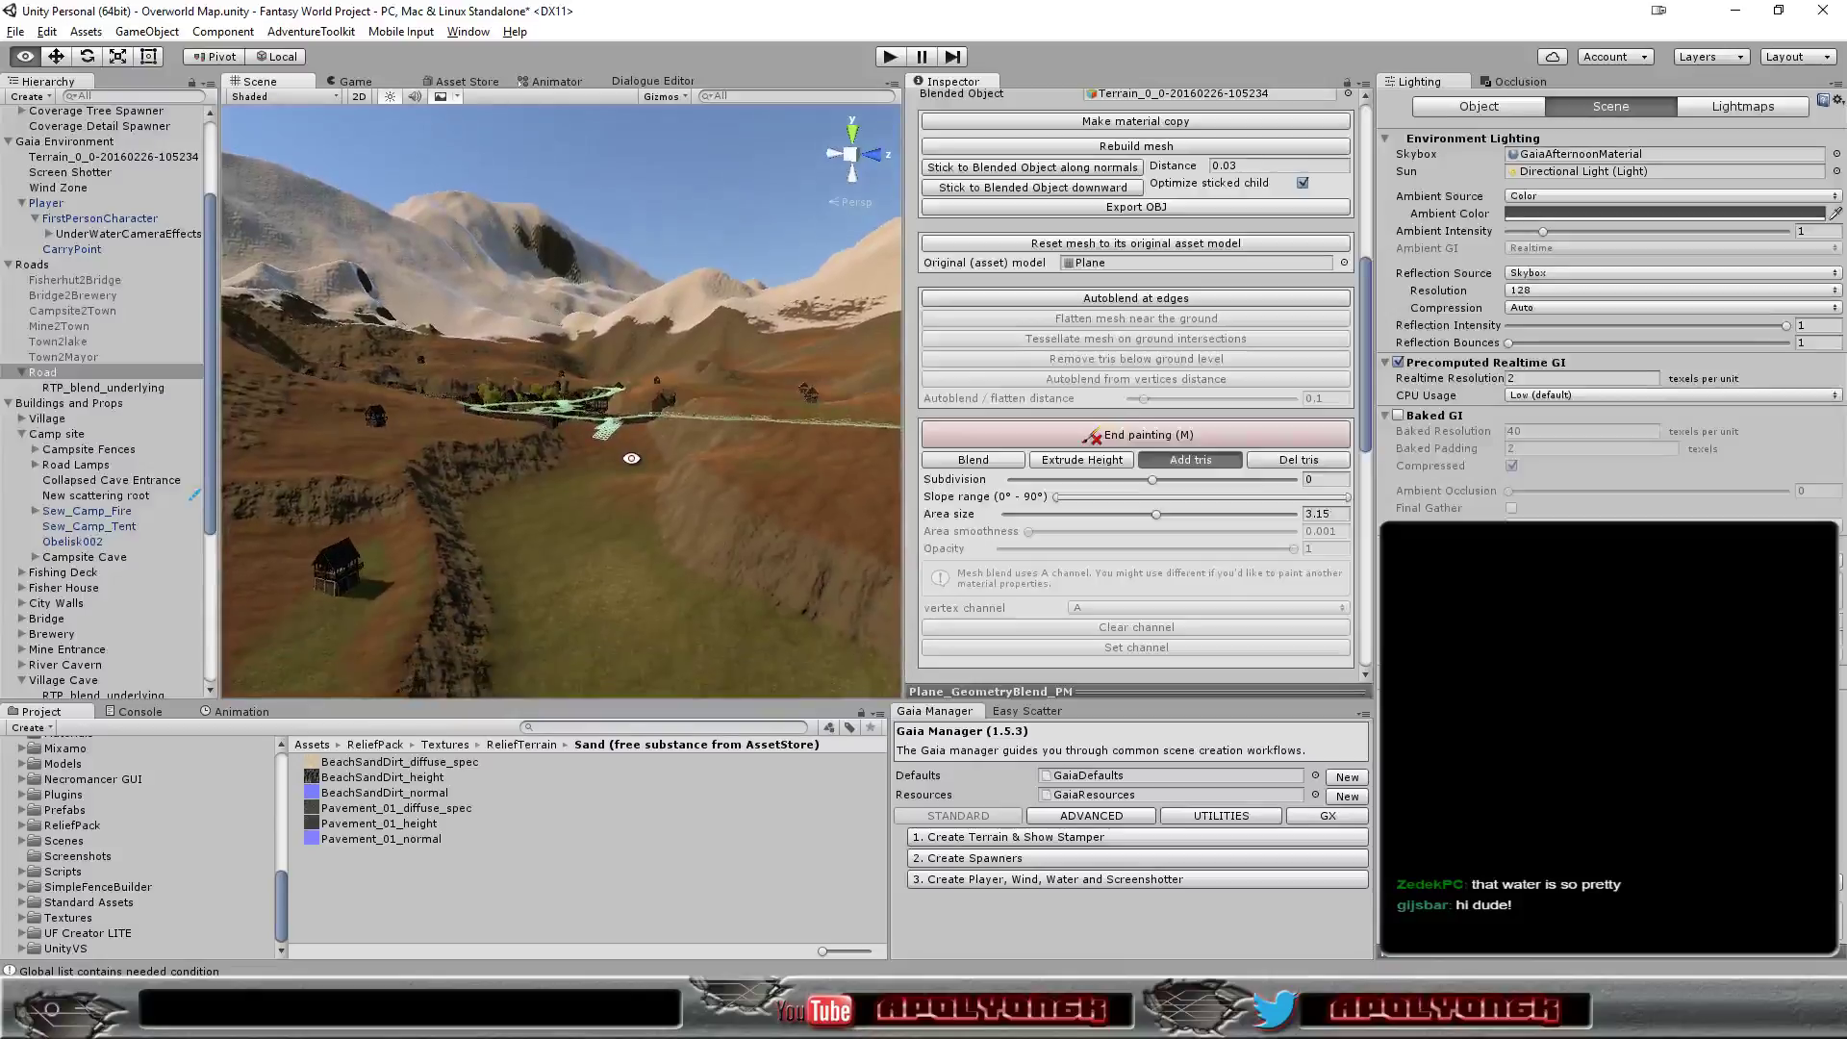
- Paint the road strip down the slope and along the valley toward the river
scroll(633, 458, "up", 2)
scroll(631, 462, "up", 1)
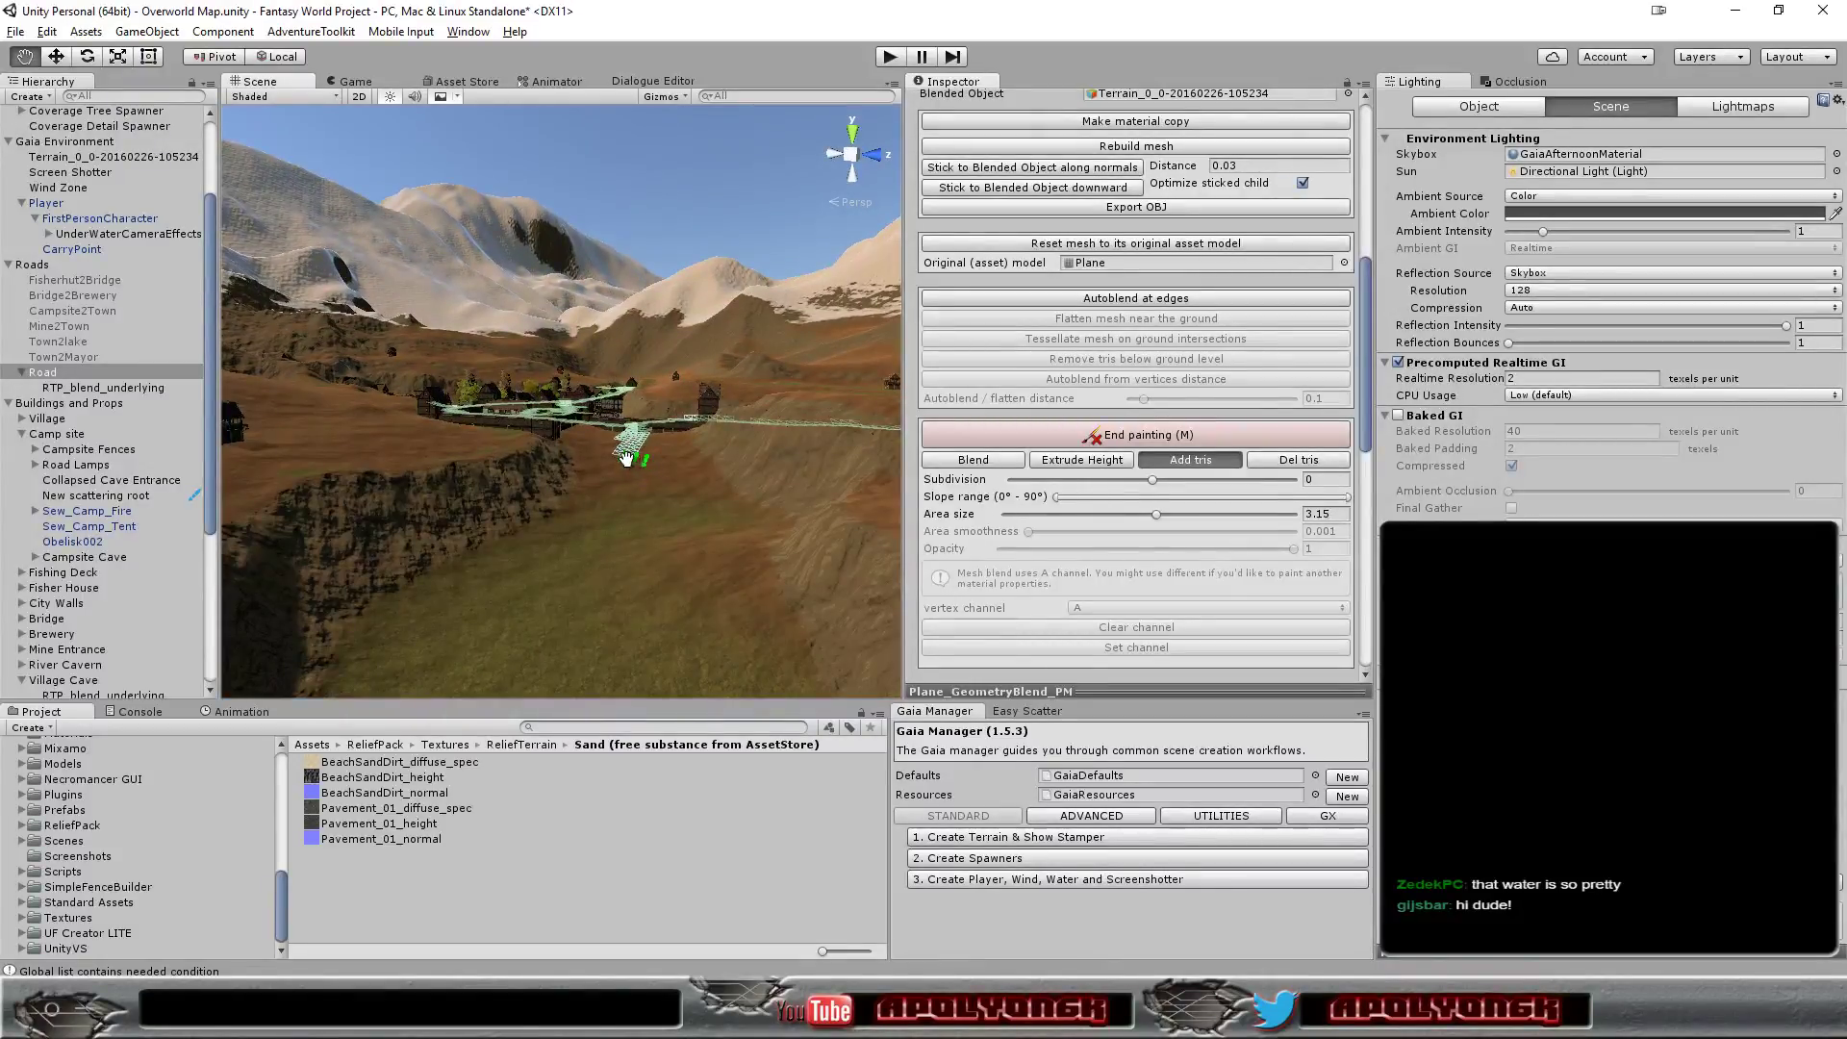
mouse_move(624, 474)
left_mouse_down()
mouse_move(481, 597)
mouse_move(428, 688)
left_mouse_up()
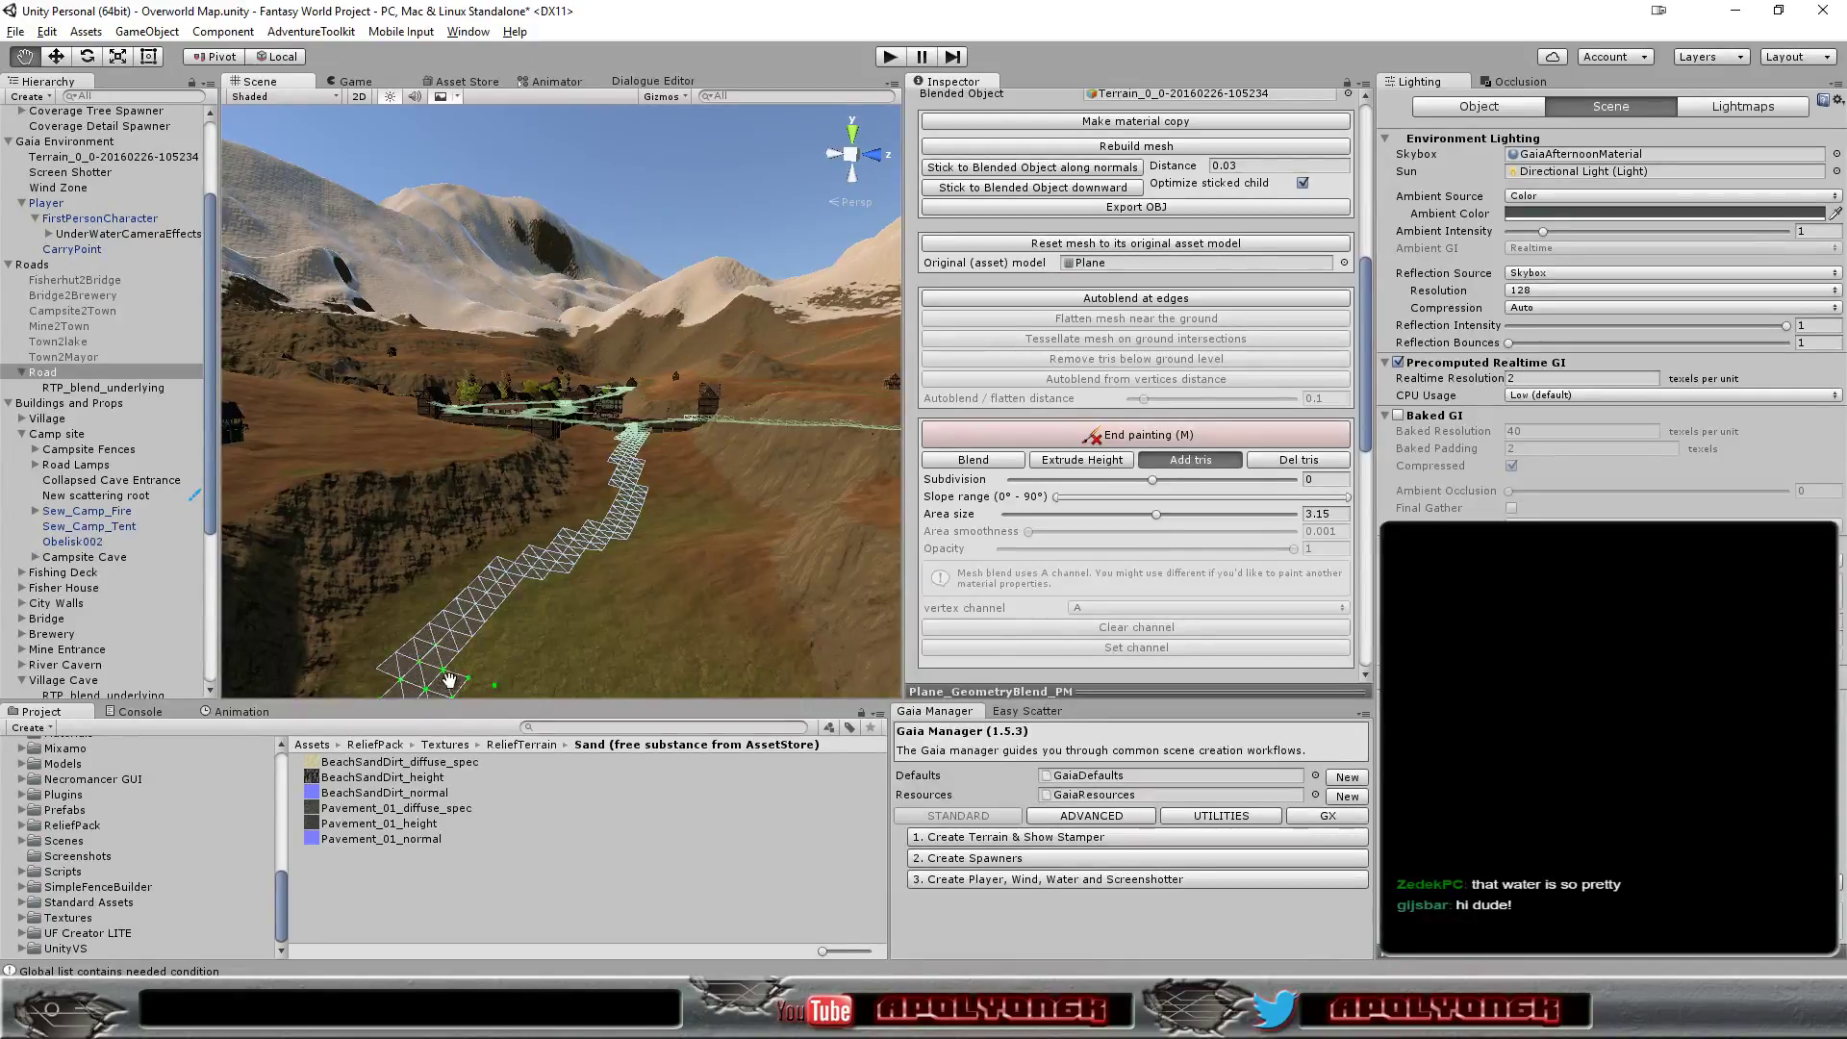
scroll(502, 635, "down", 3)
scroll(501, 635, "down", 1)
scroll(502, 626, "down", 2)
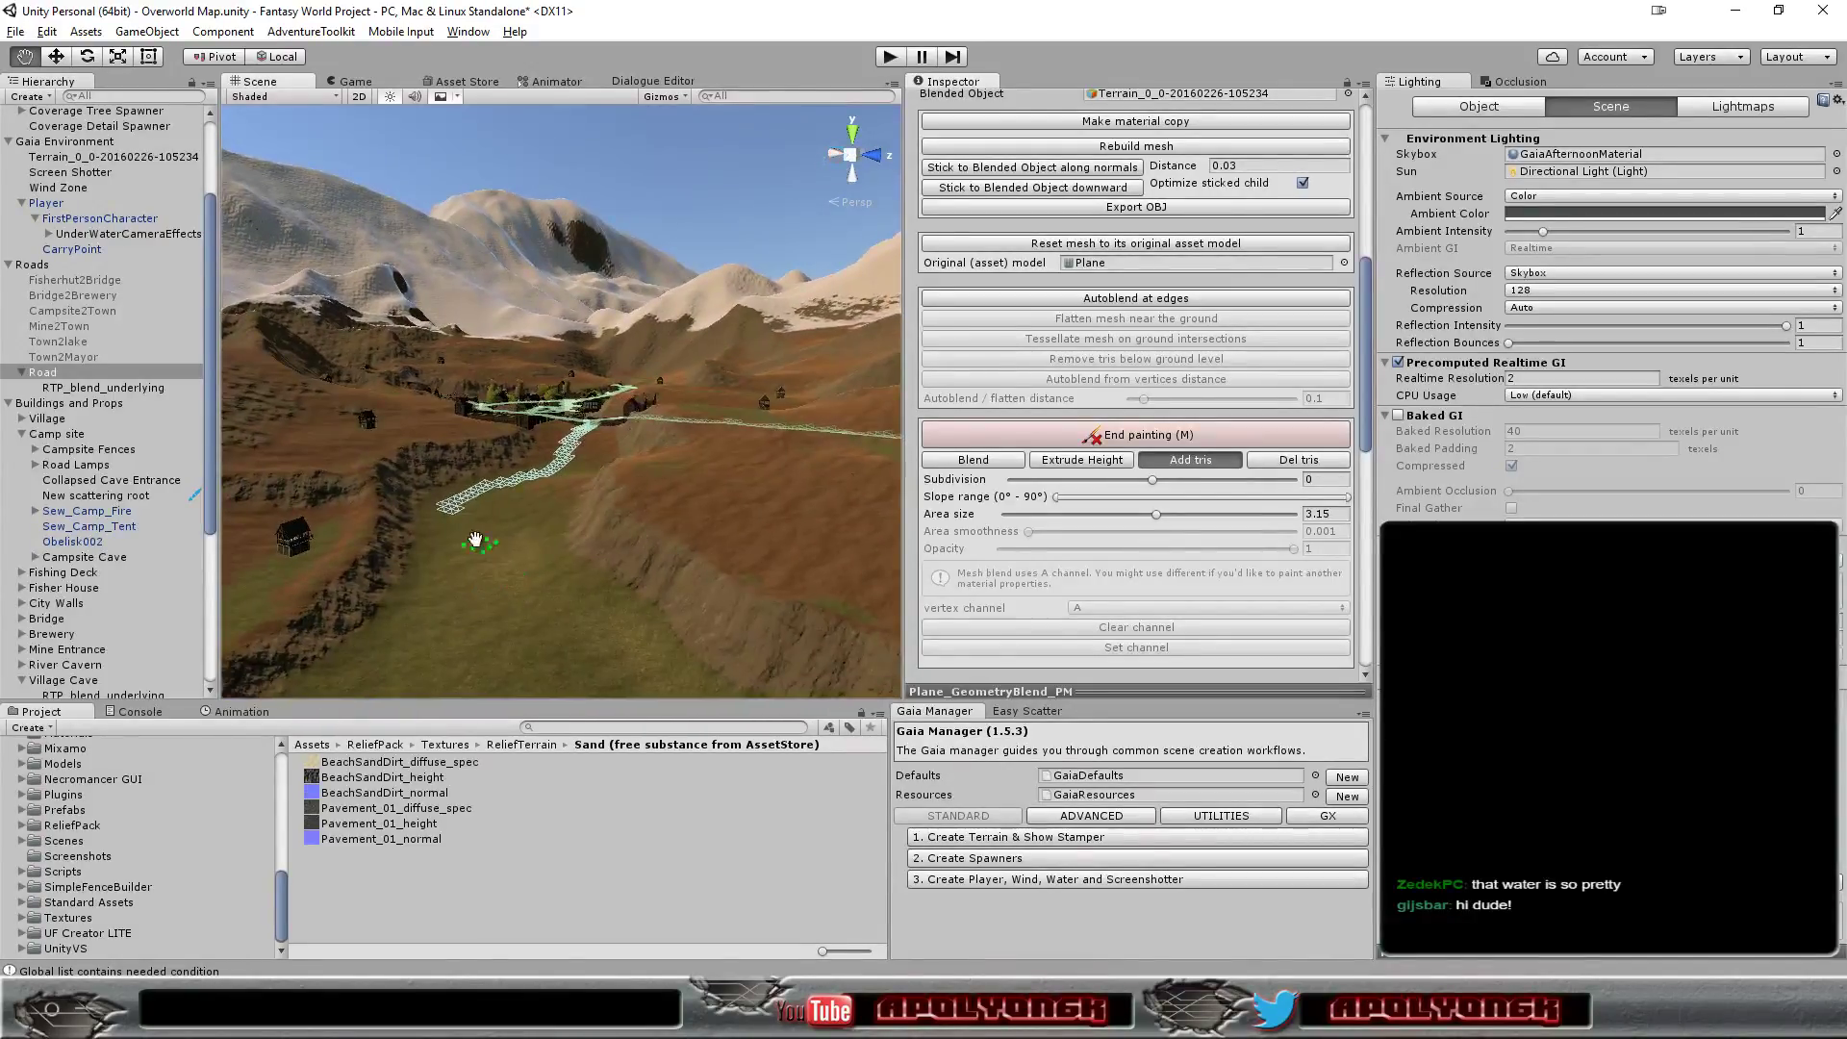
left_click_drag(450, 516, 452, 614)
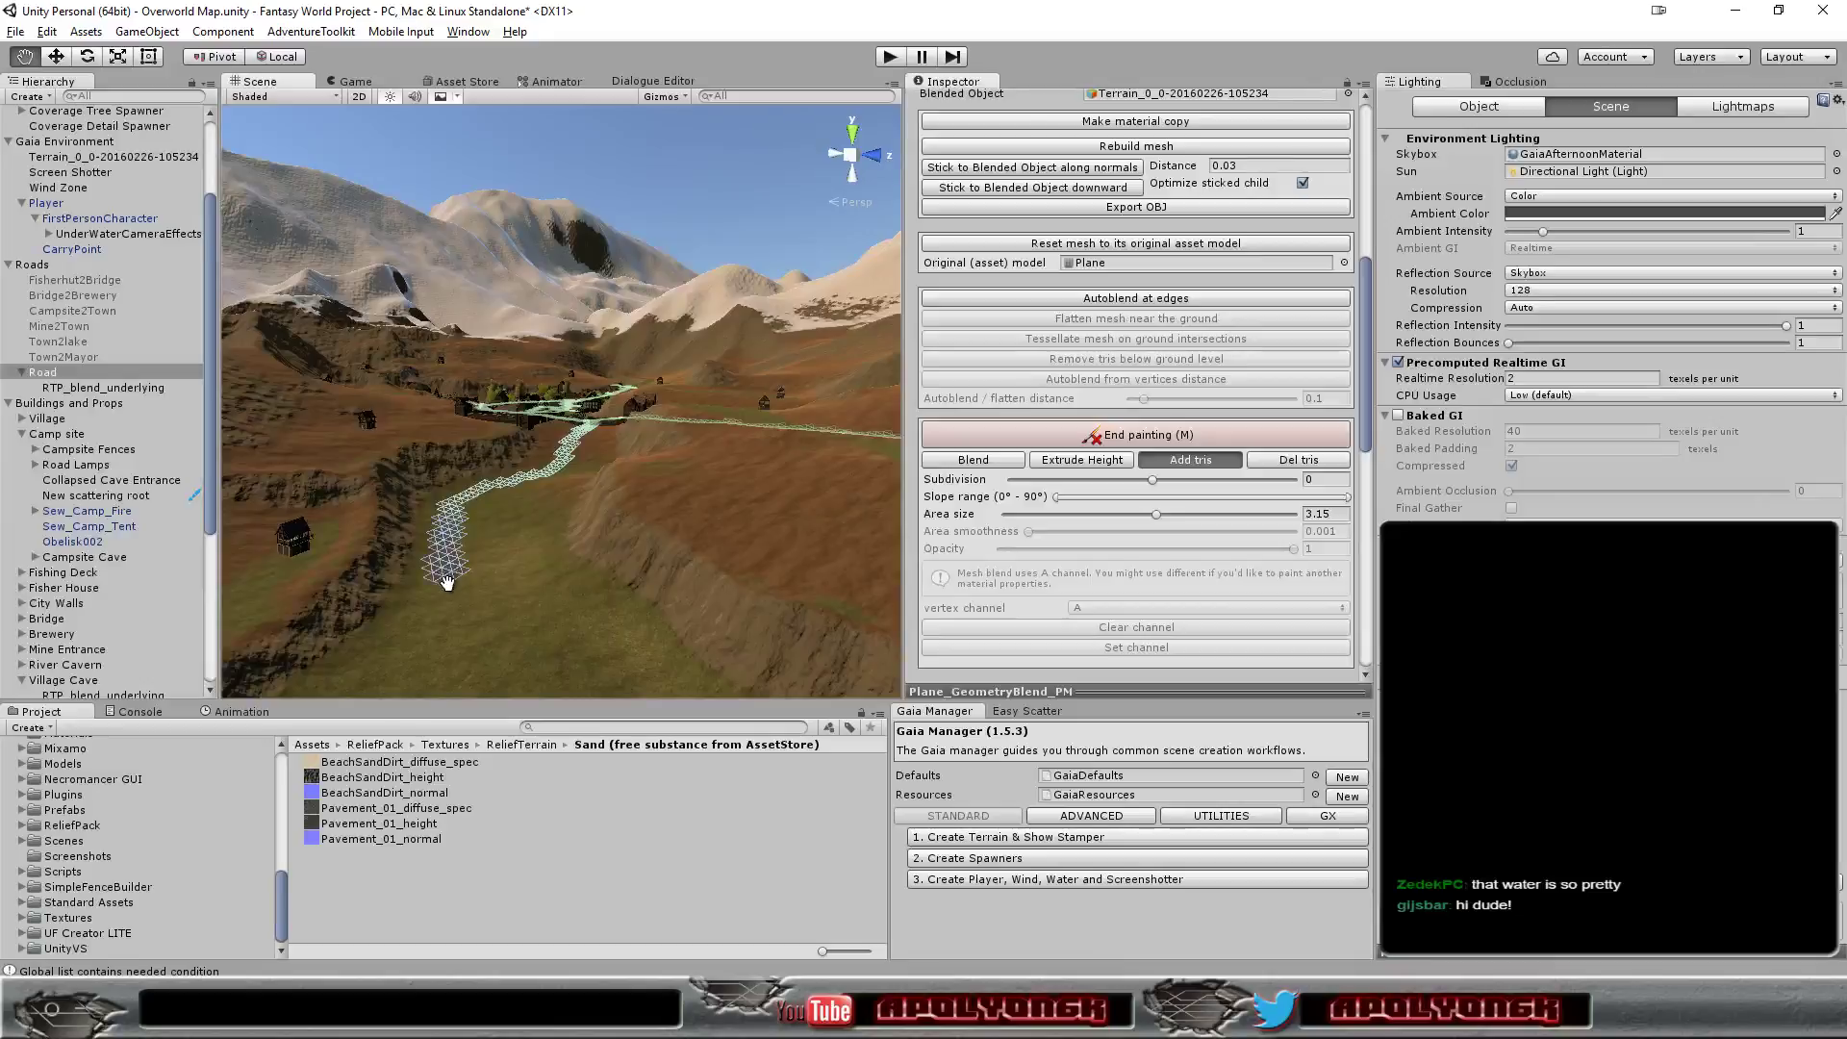
mouse_move(495, 625)
right_mouse_down()
mouse_move(528, 540)
mouse_move(604, 534)
mouse_move(607, 560)
right_mouse_up()
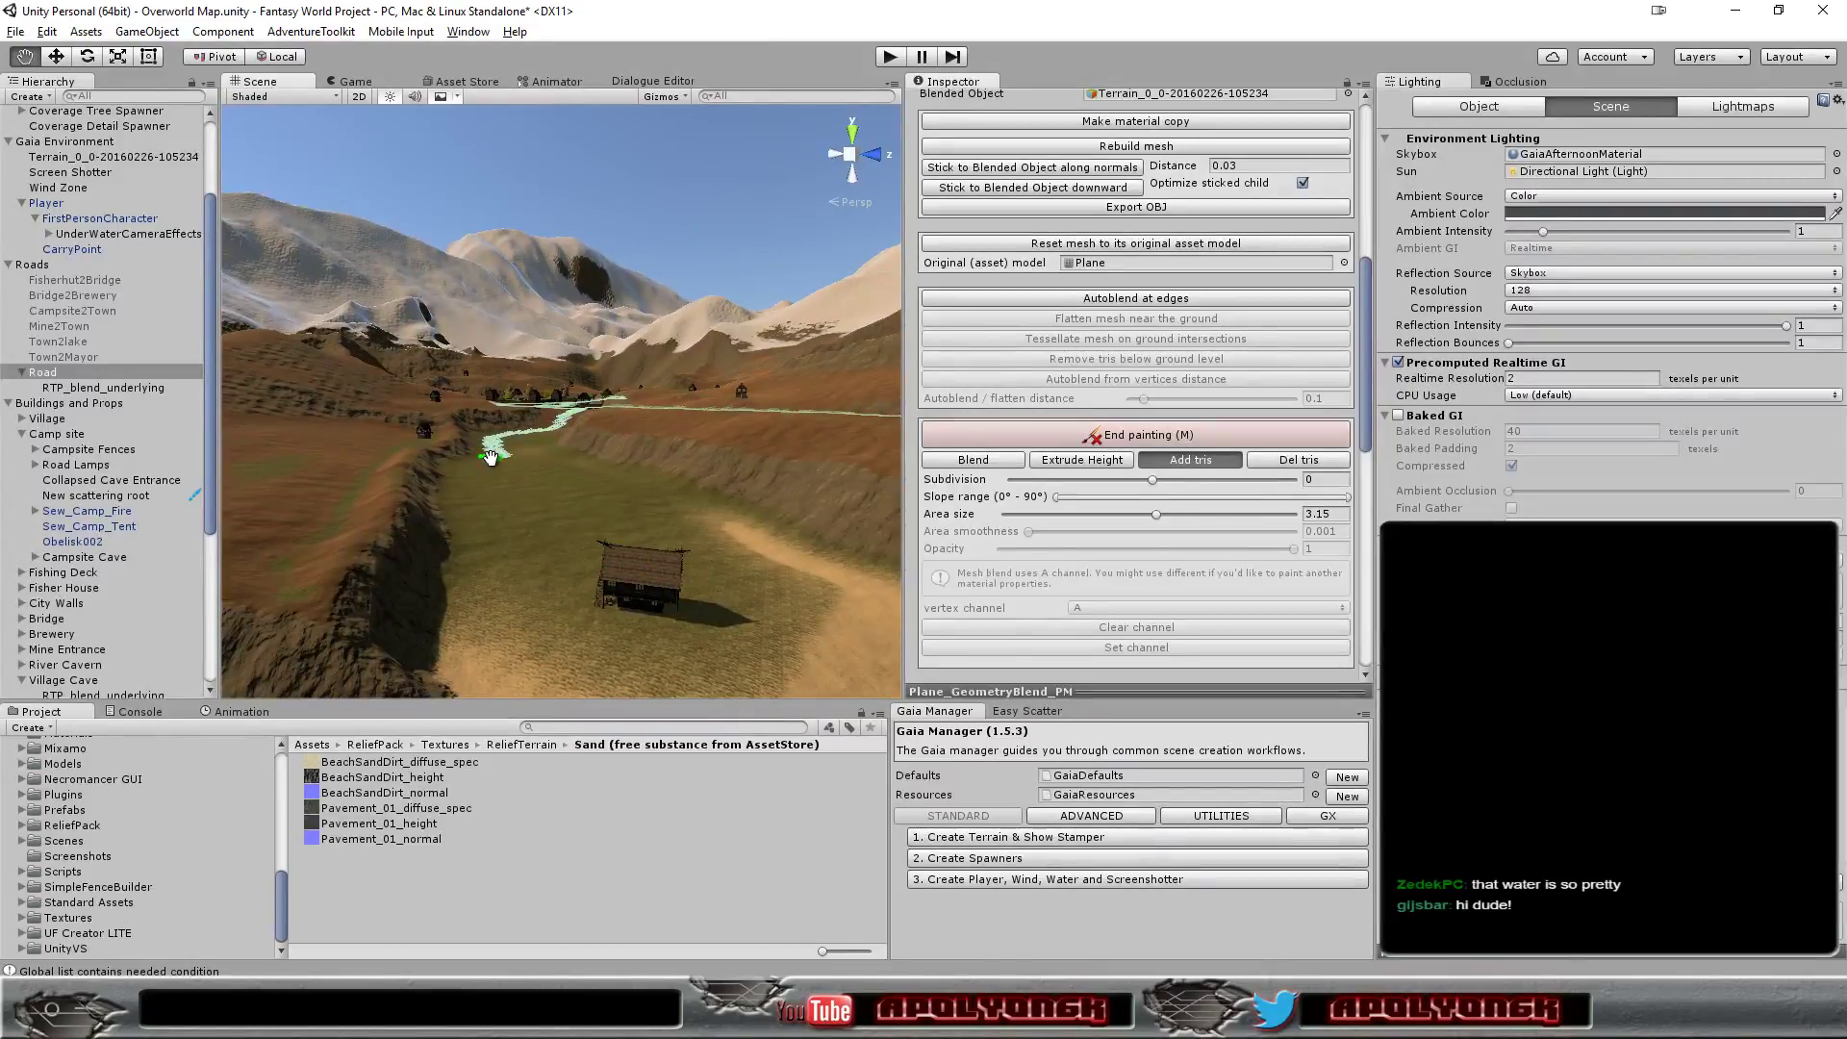
mouse_move(489, 457)
left_mouse_down()
mouse_move(498, 571)
mouse_move(621, 669)
left_mouse_up()
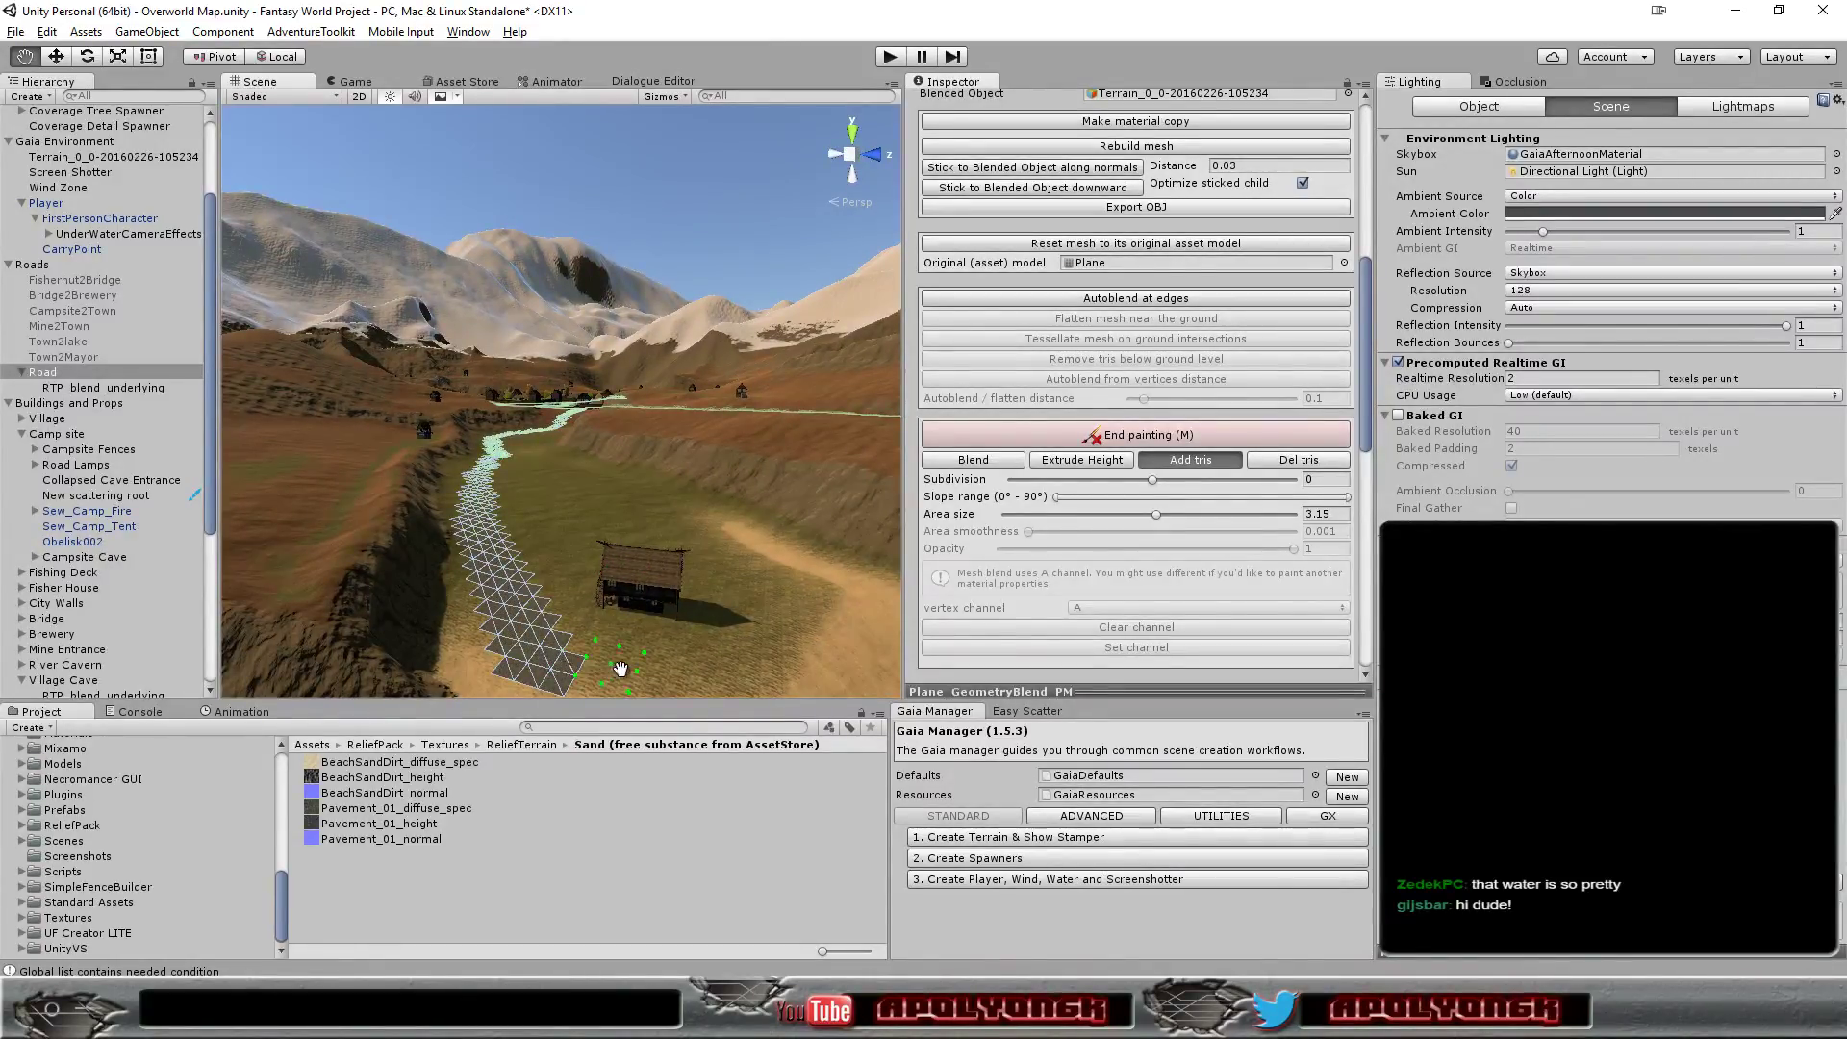
- Blend the road mesh edges into the terrain with Autoblend at edges near the pier
mouse_move(620, 668)
left_mouse_down("alt")
mouse_move(454, 578)
mouse_move(534, 616)
mouse_move(413, 620)
left_mouse_up("alt")
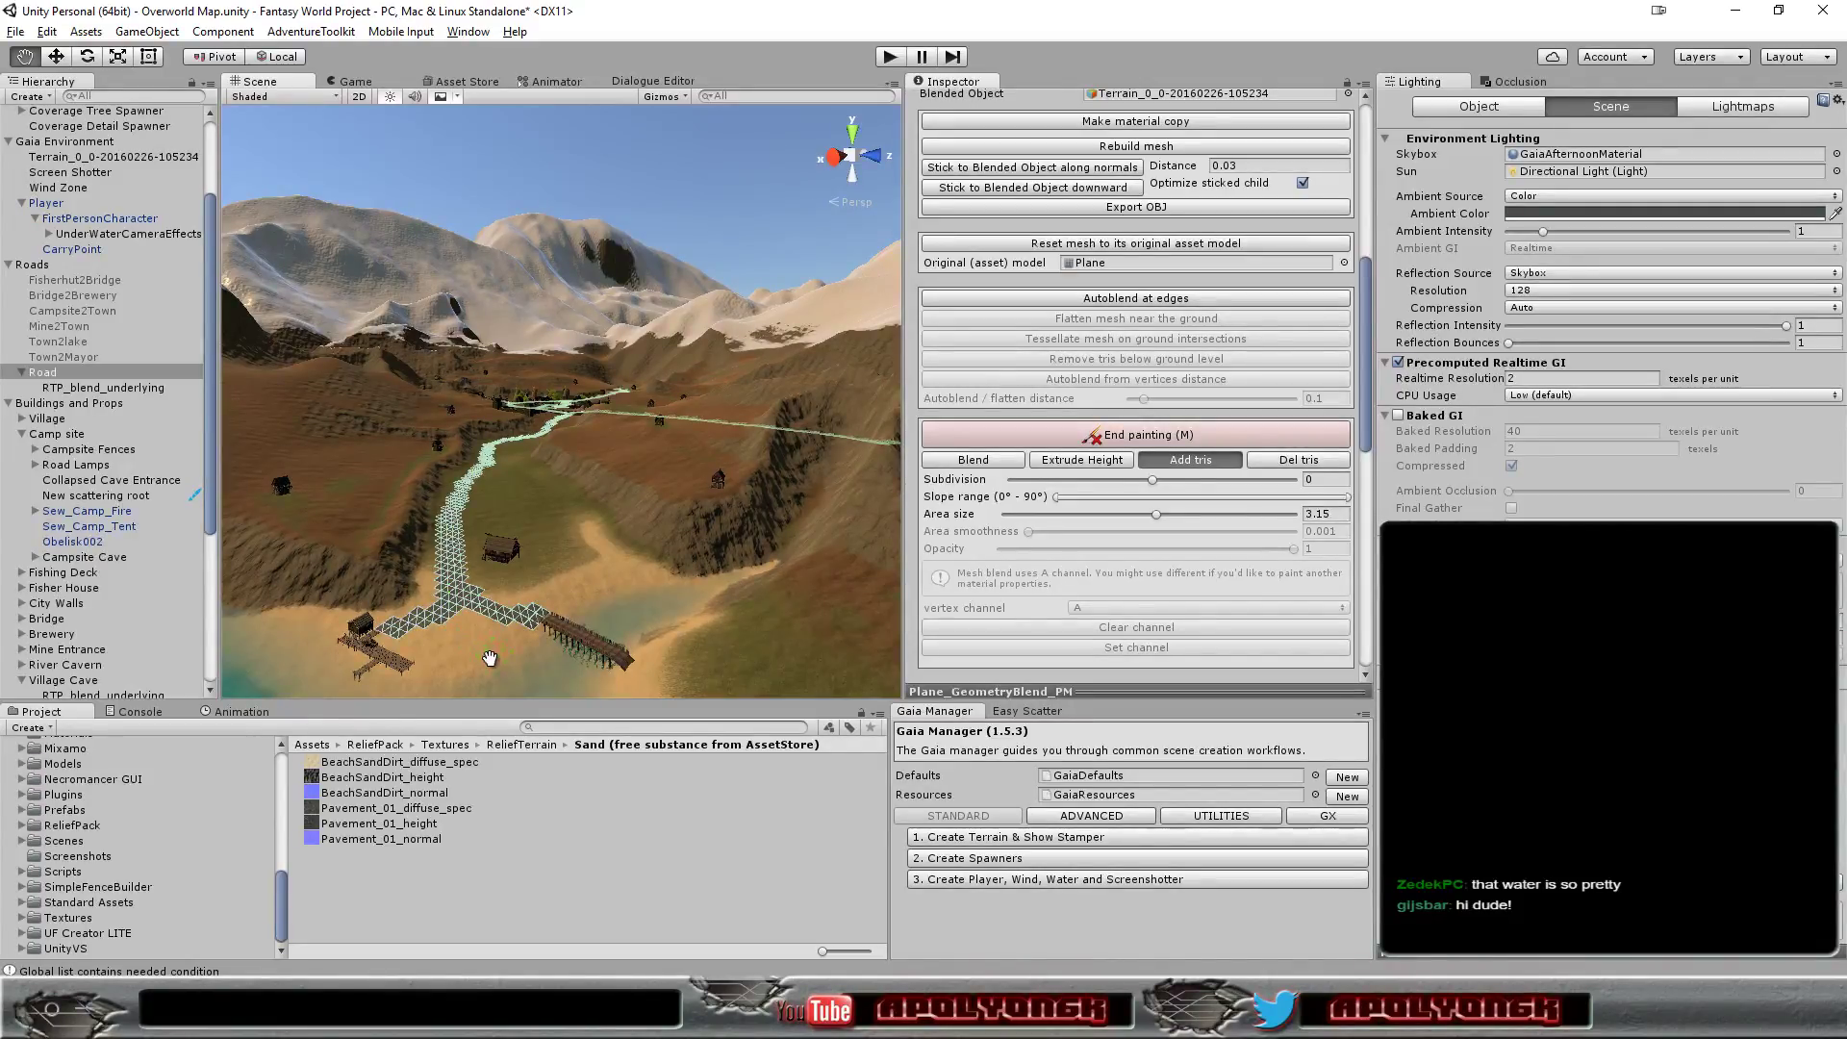
scroll(500, 664, "down", 3)
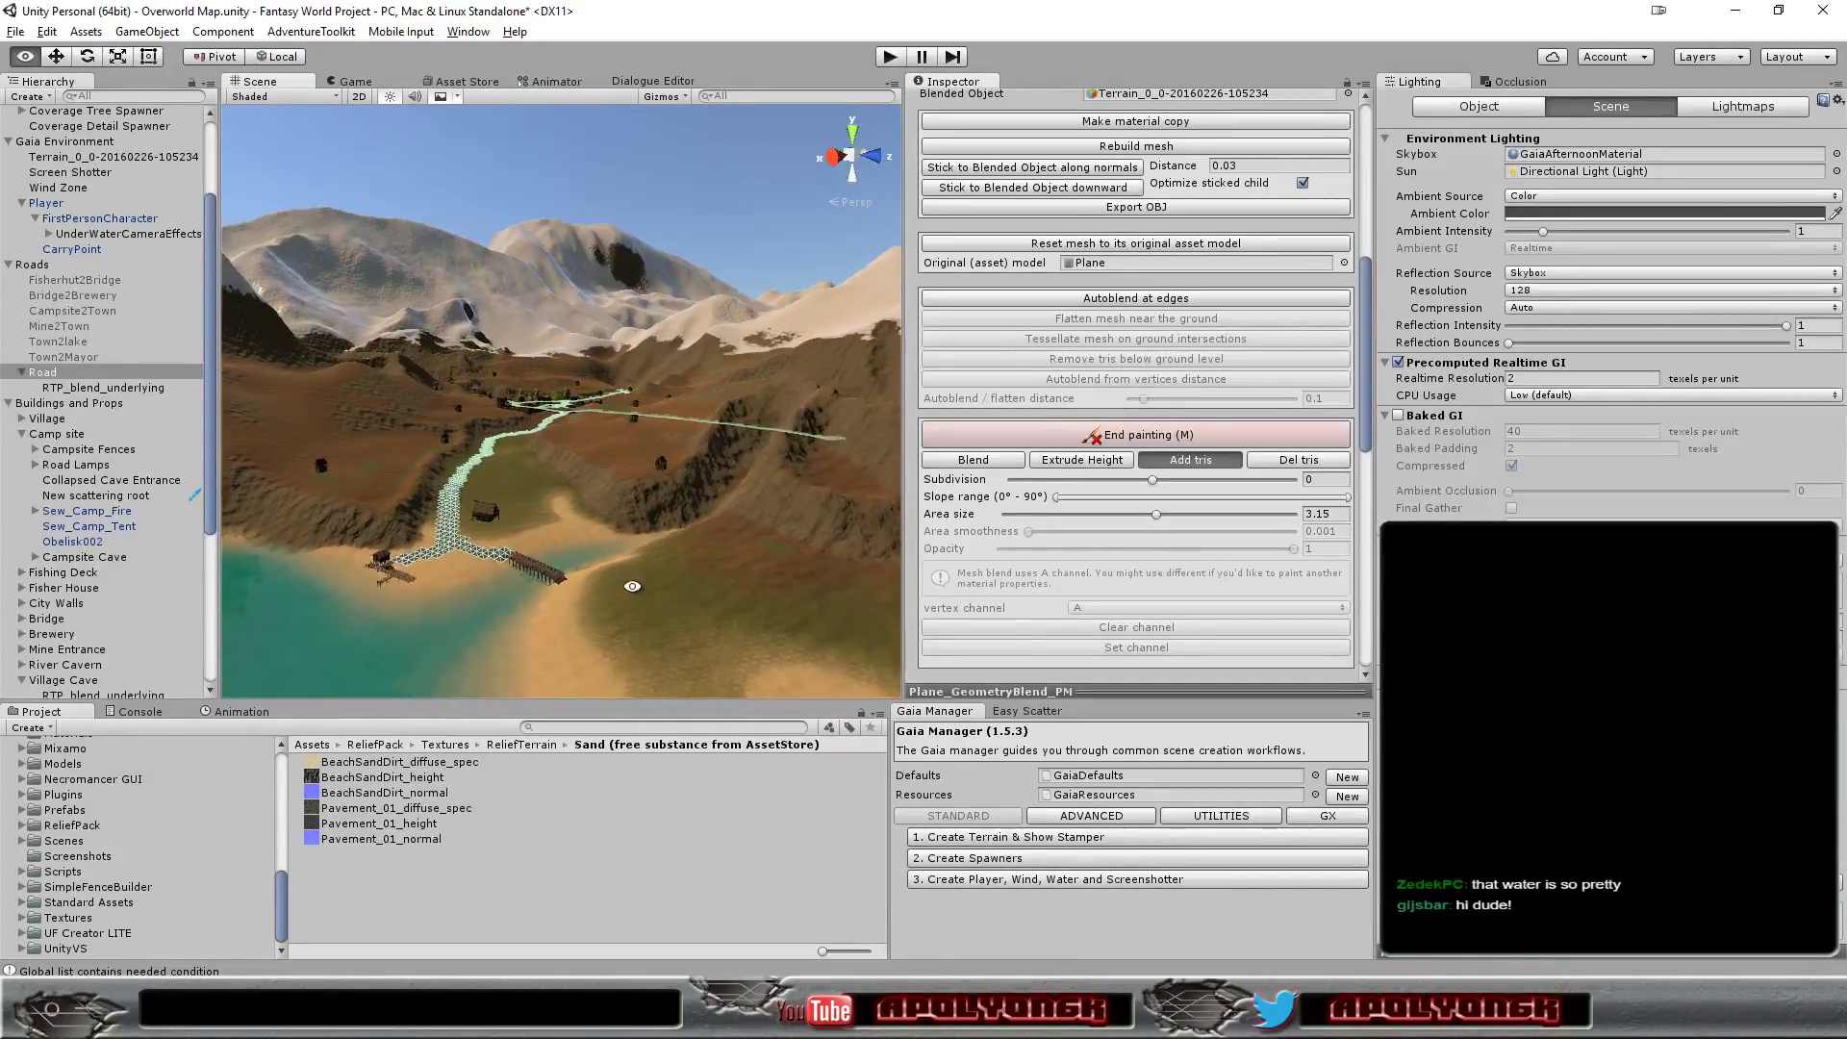
left_click_drag(678, 594, 664, 595, "alt")
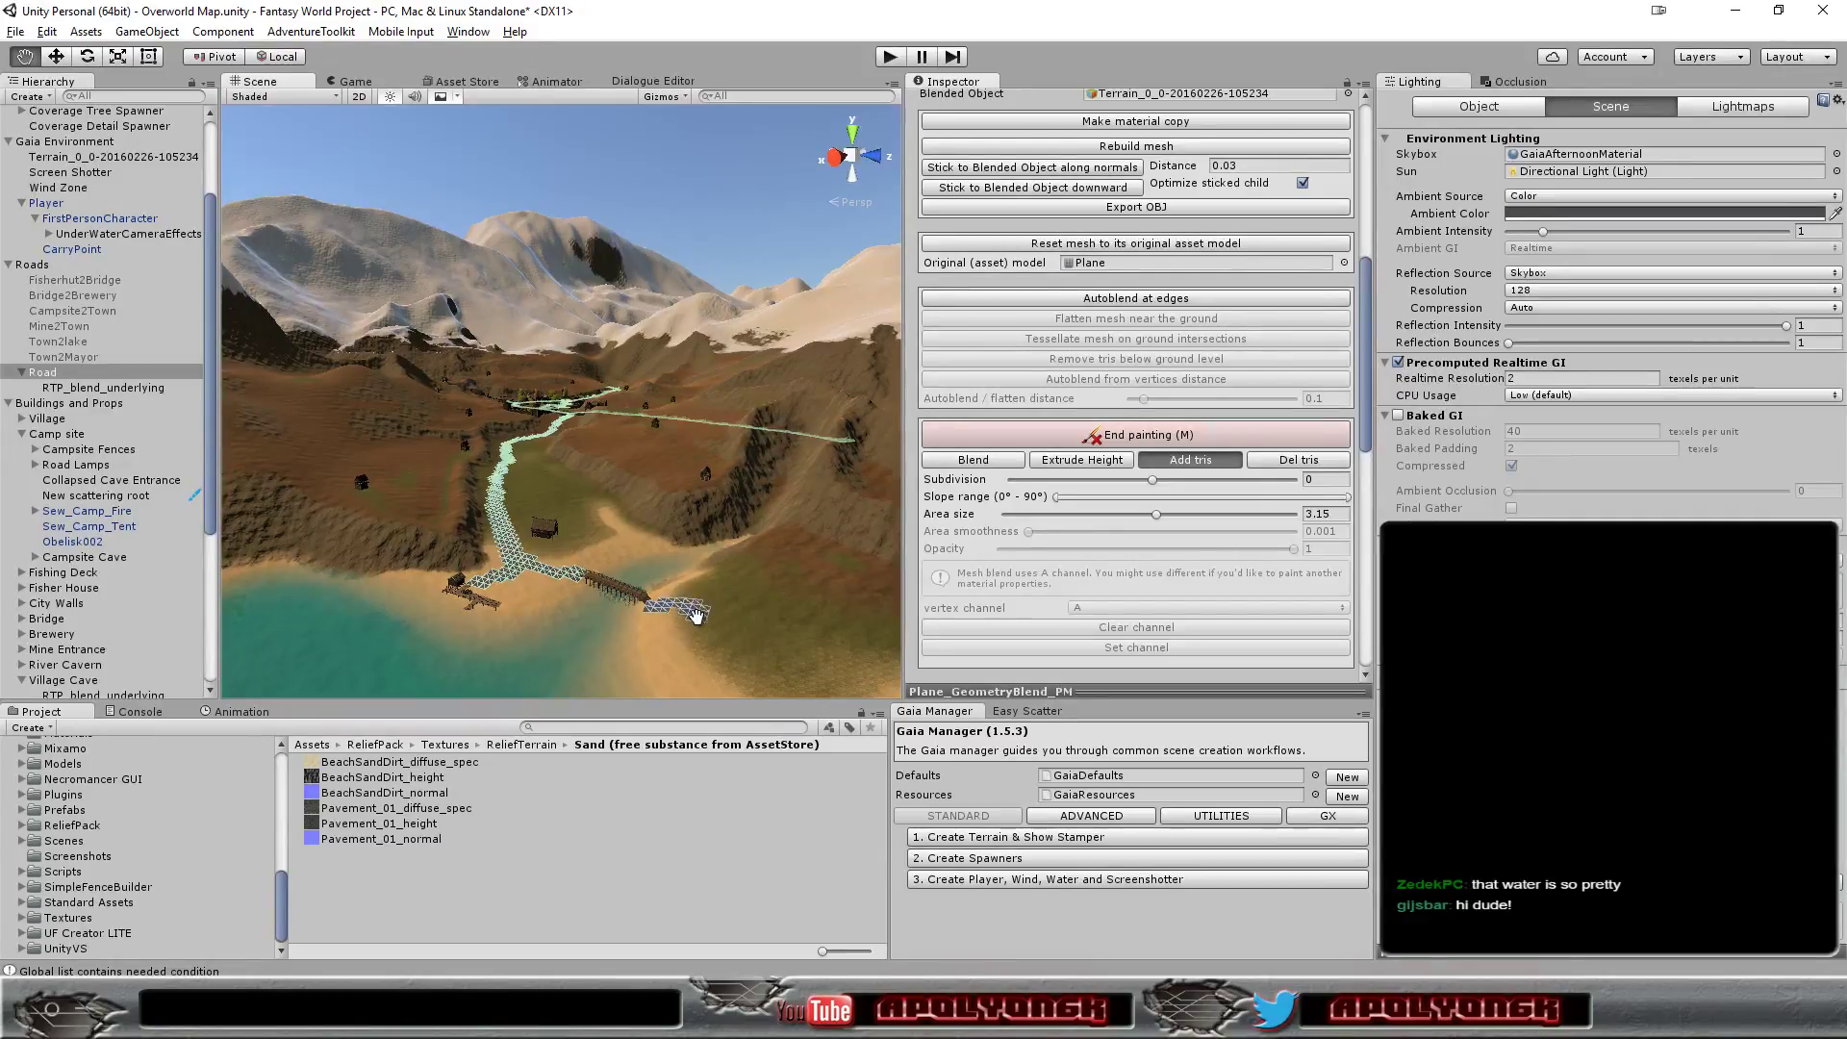
mouse_move(763, 638)
left_mouse_down("alt")
mouse_move(794, 647)
mouse_move(725, 615)
mouse_move(805, 690)
mouse_move(784, 674)
left_mouse_up("alt")
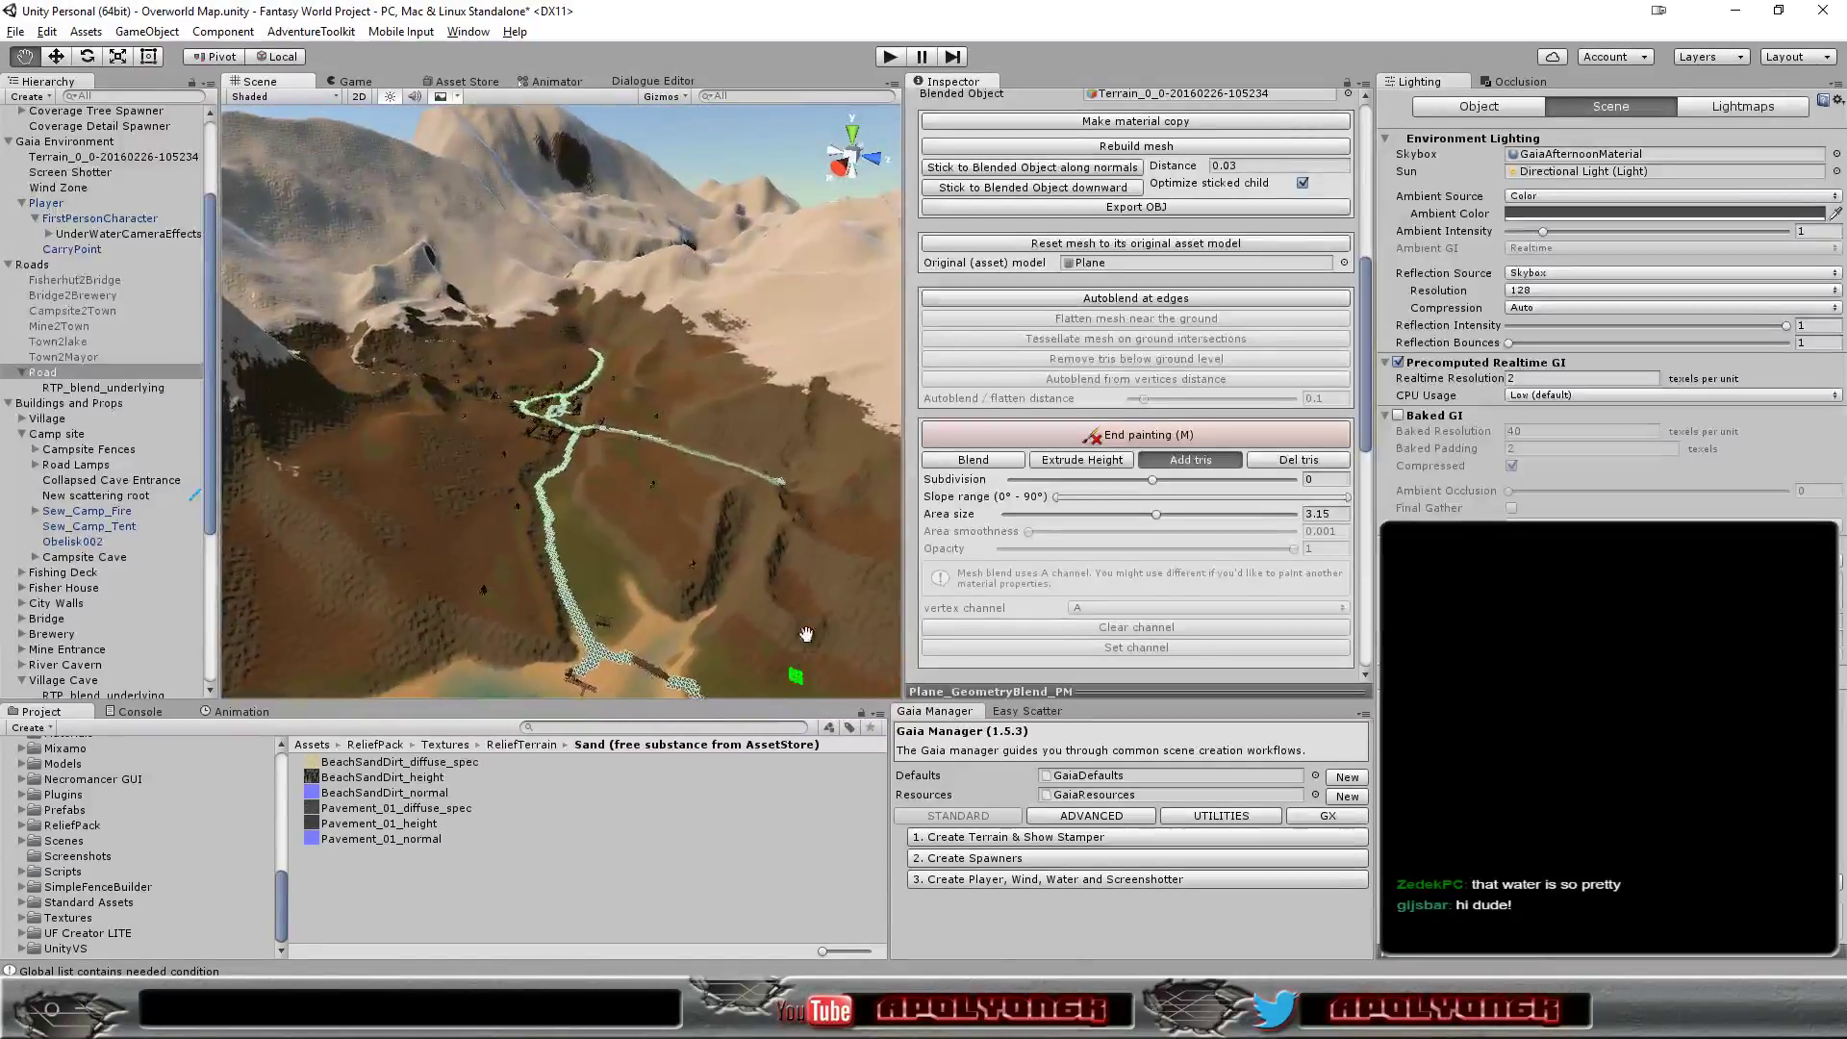
left_click(1151, 300)
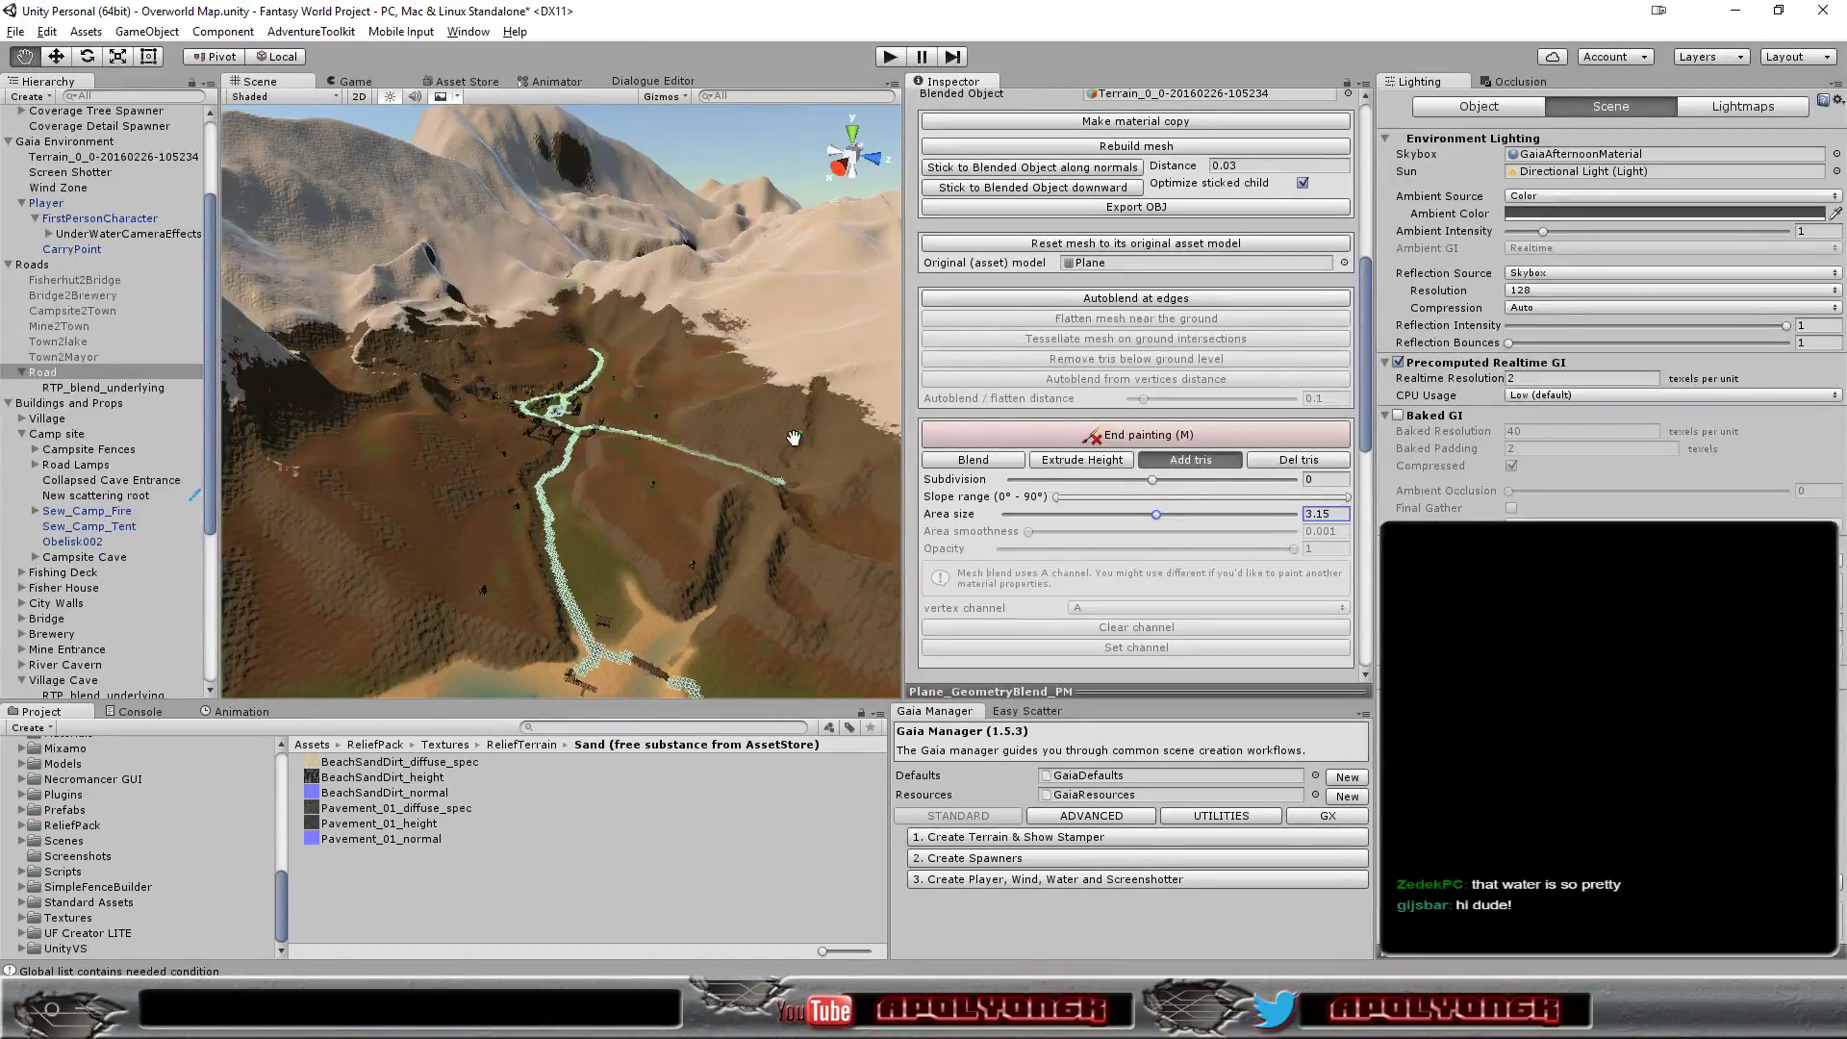
- Stop painting, enter Play mode, and walk along the walkway and out of the pit
left_click(1164, 436)
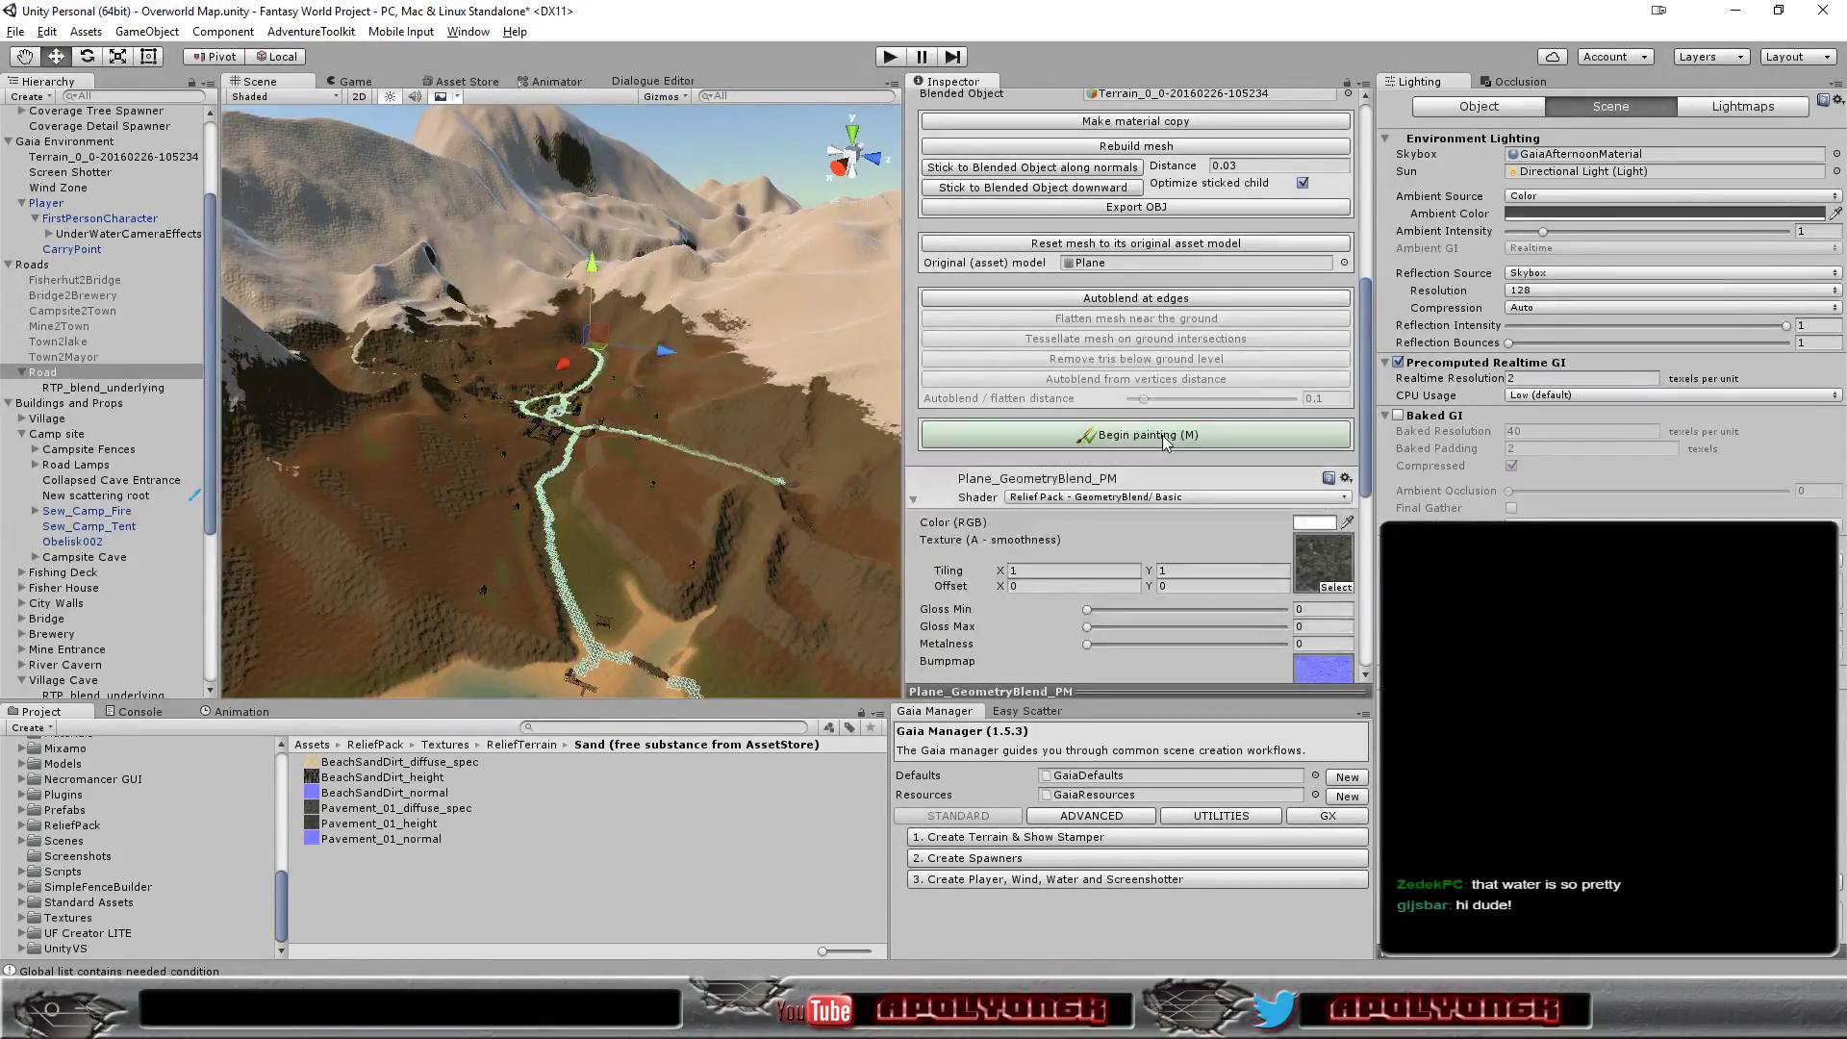
left_click(891, 60)
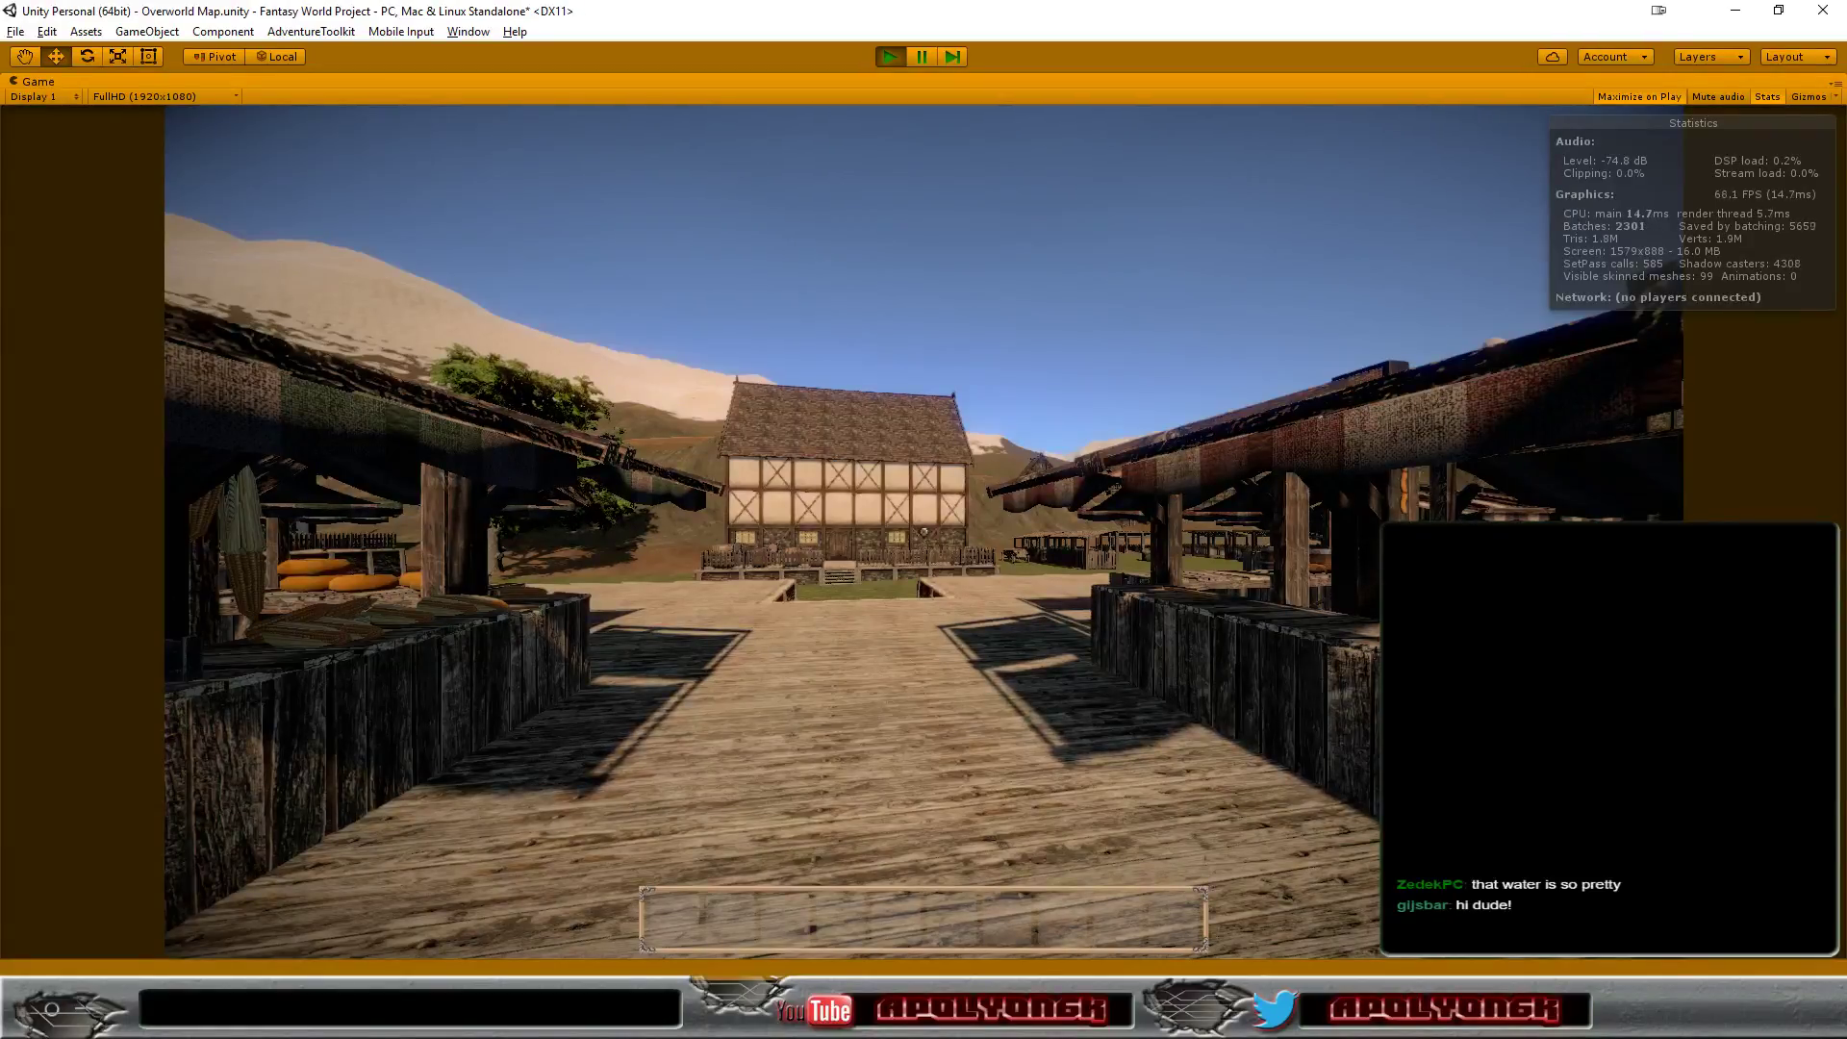
key("w")
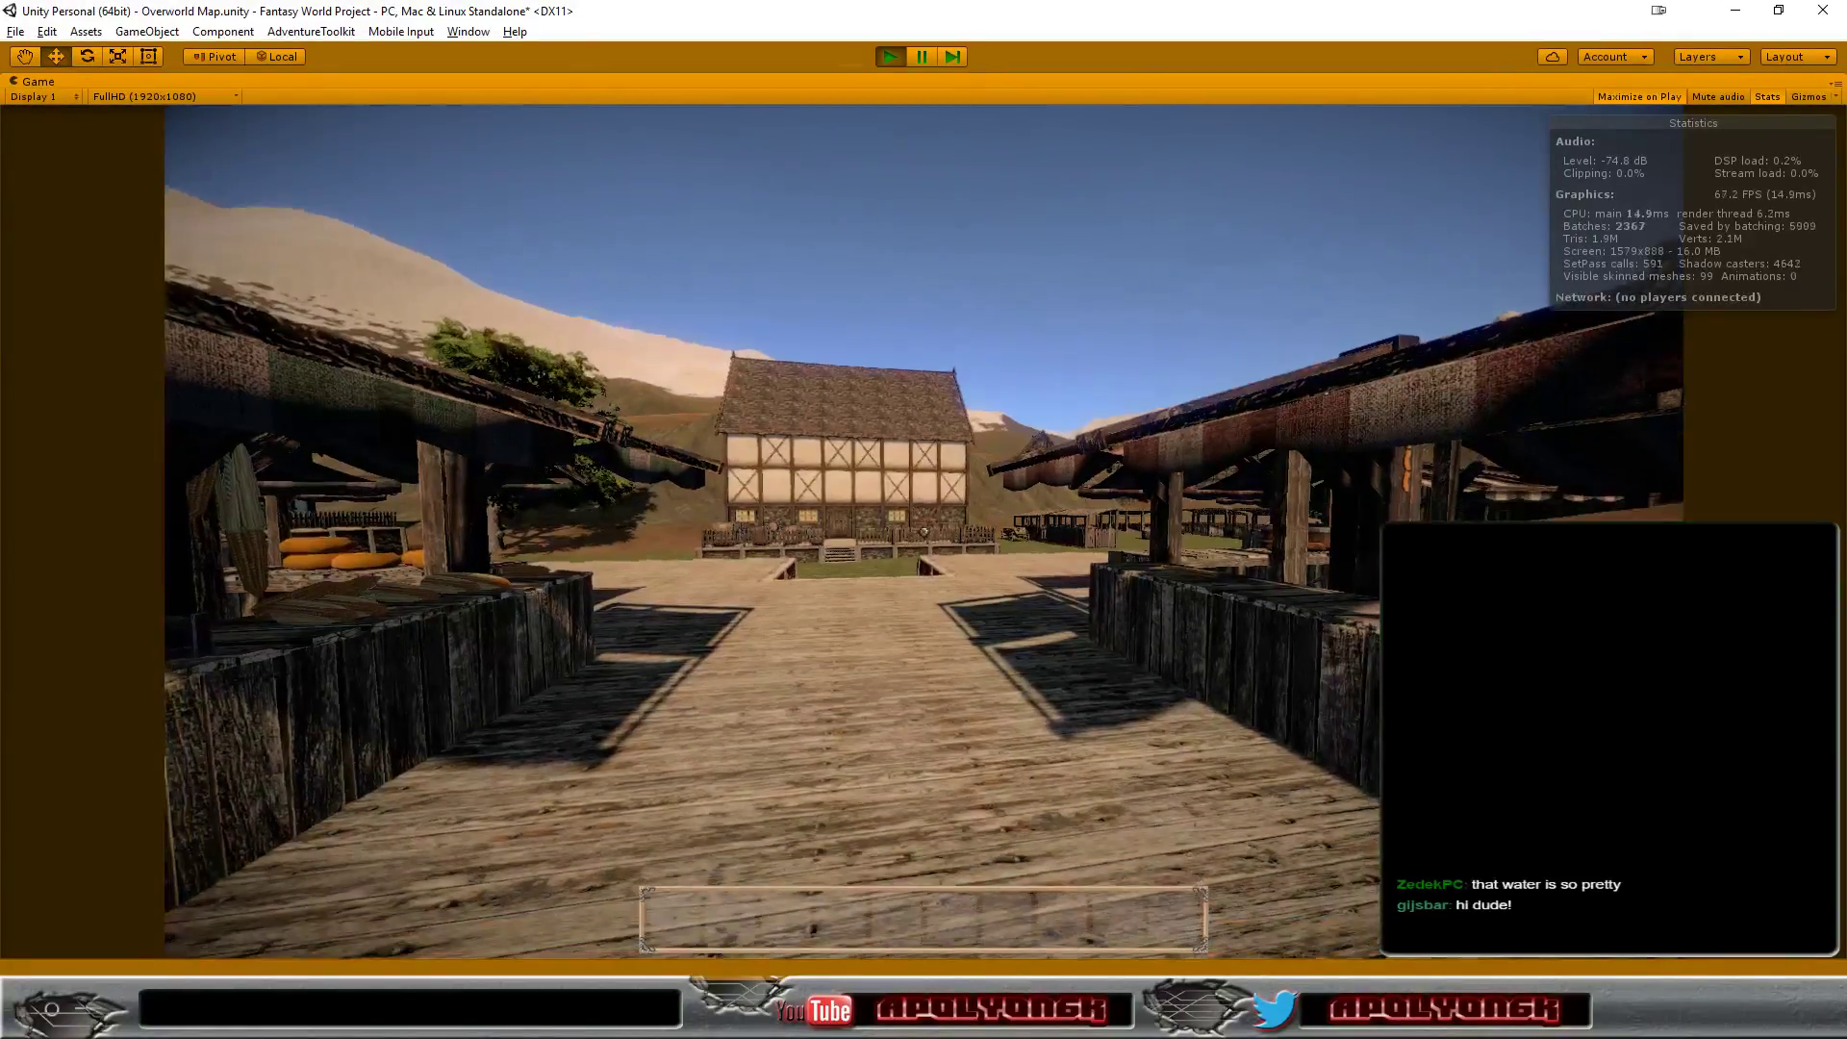
key("w")
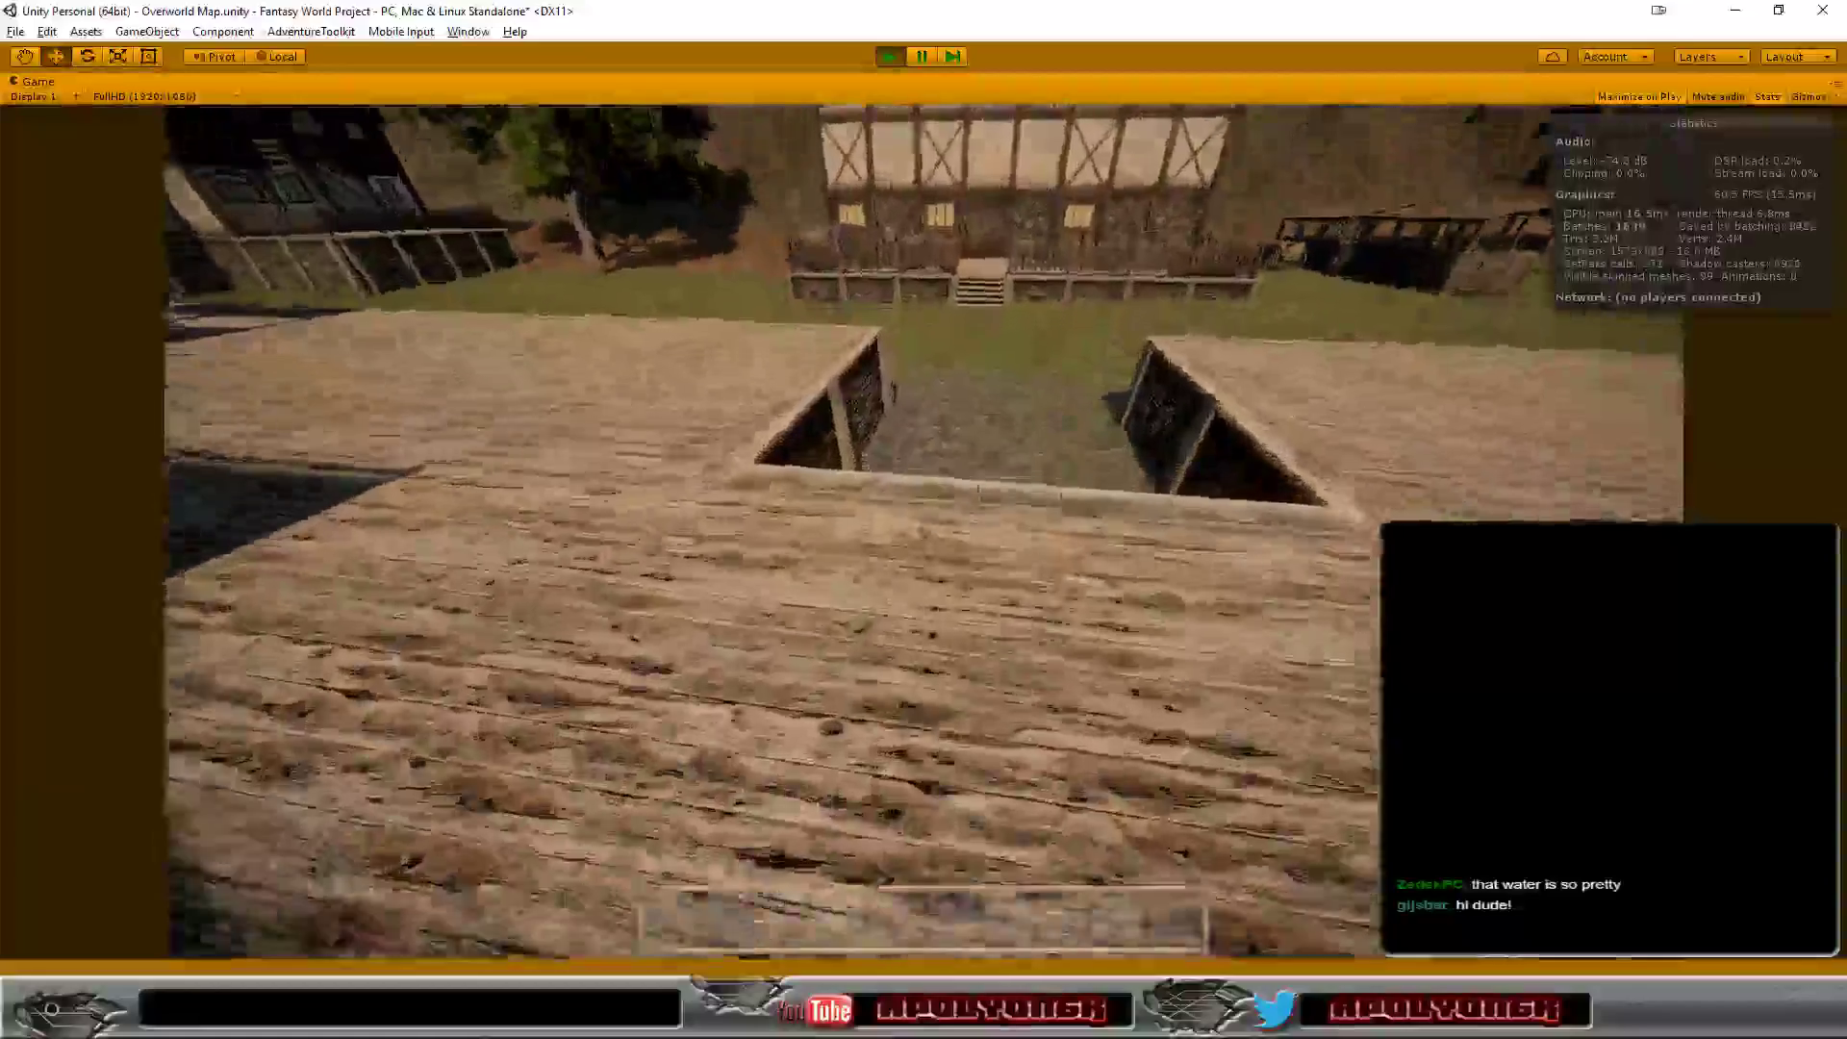
key("w")
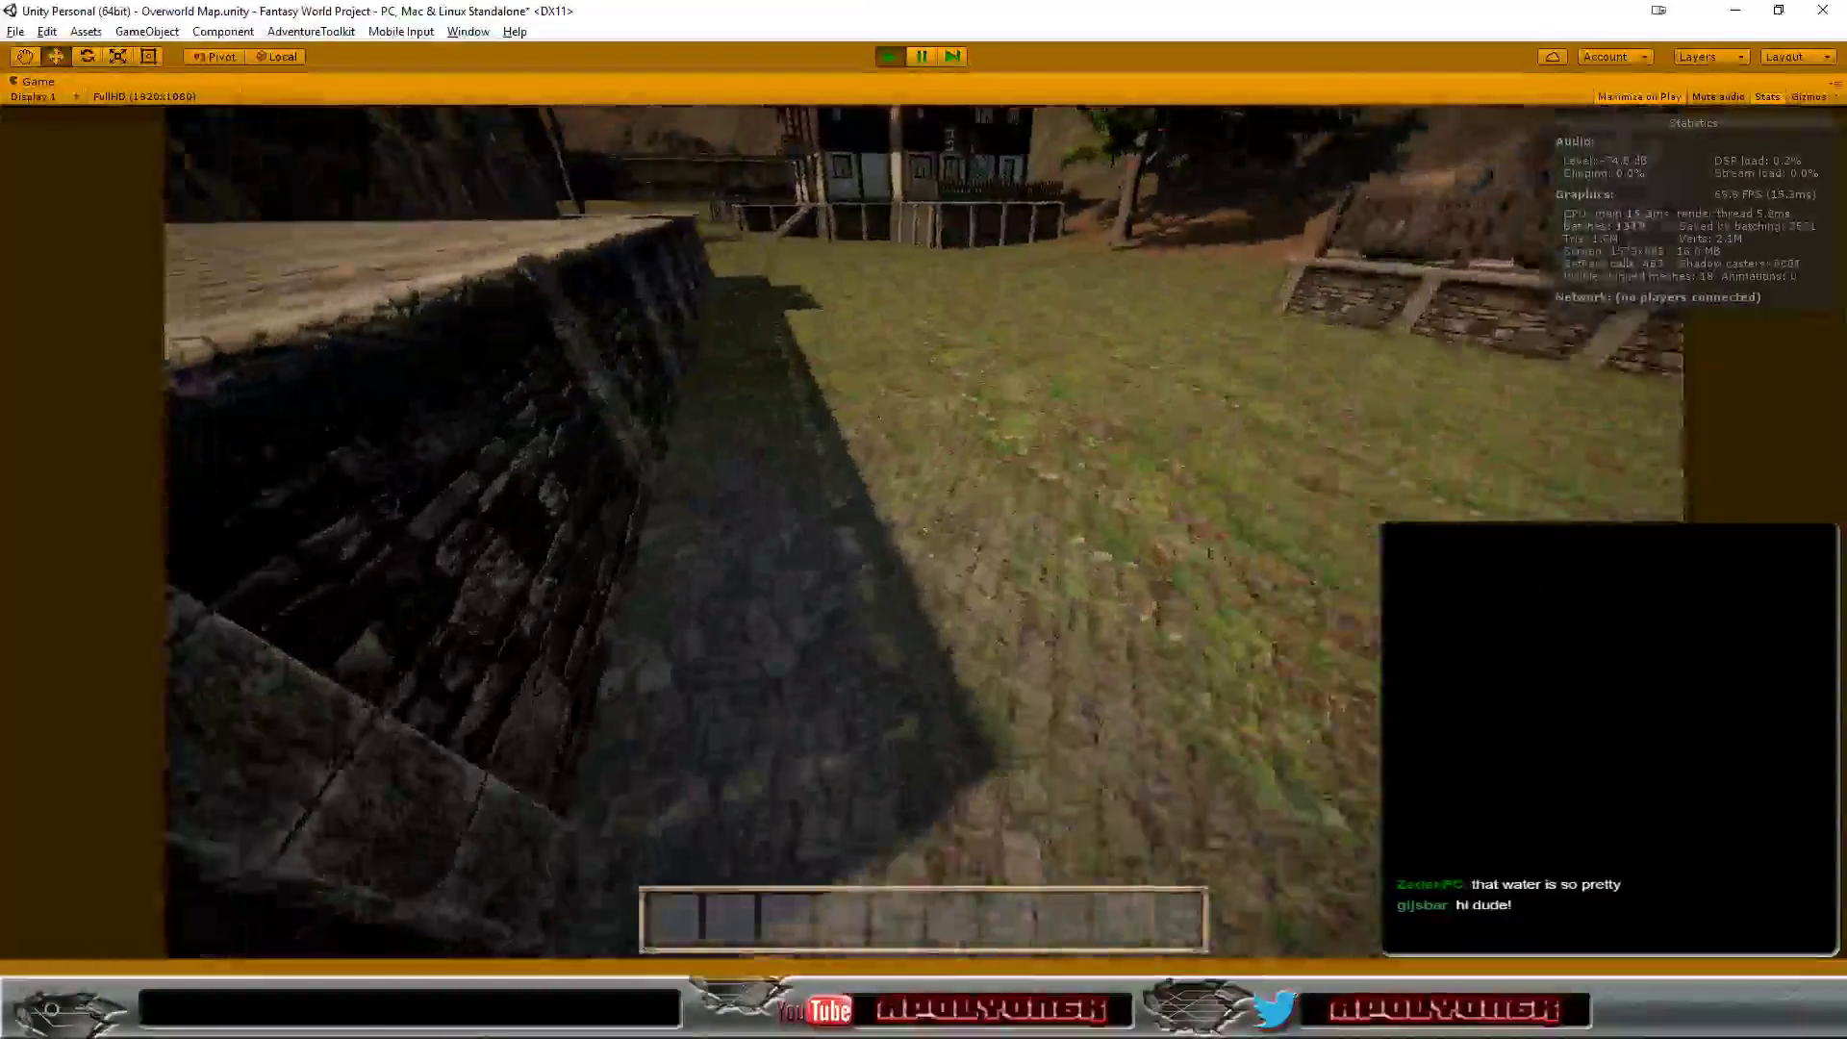
- Walk the cobblestone road through the village streets, past the gate, stone wall and well
key("w")
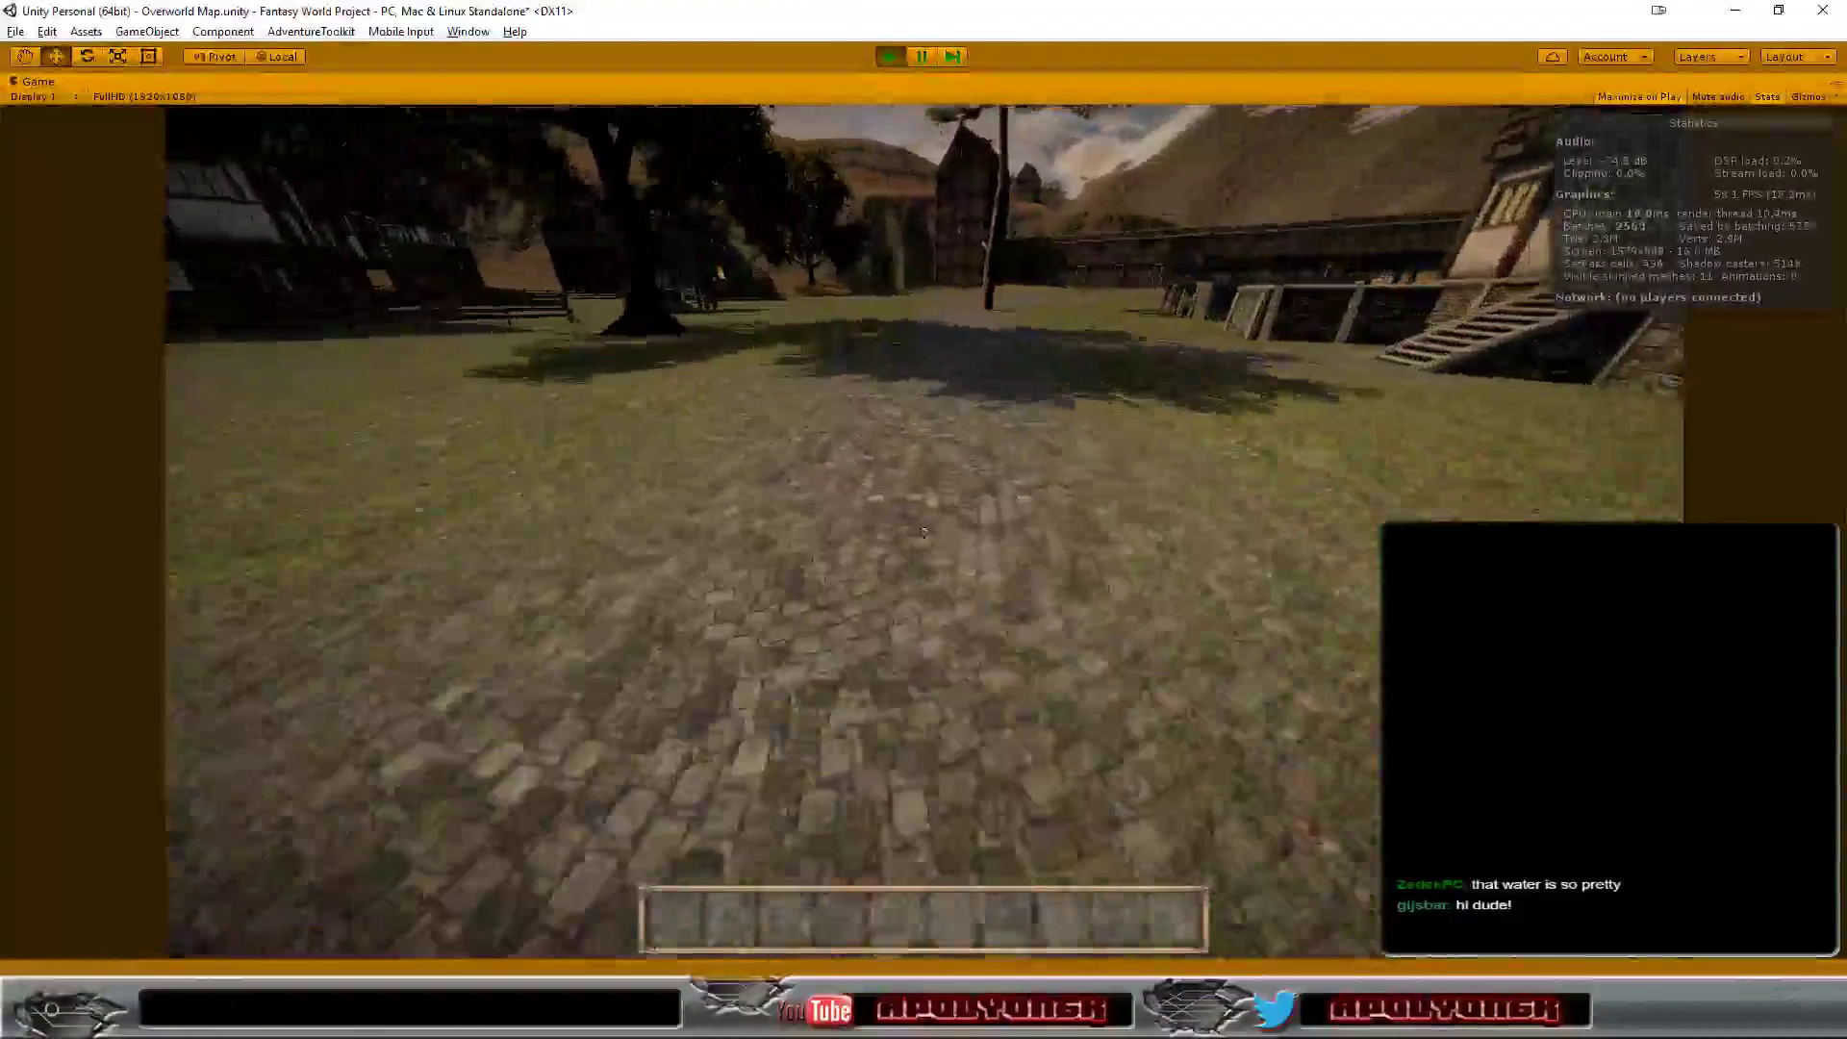
key("w")
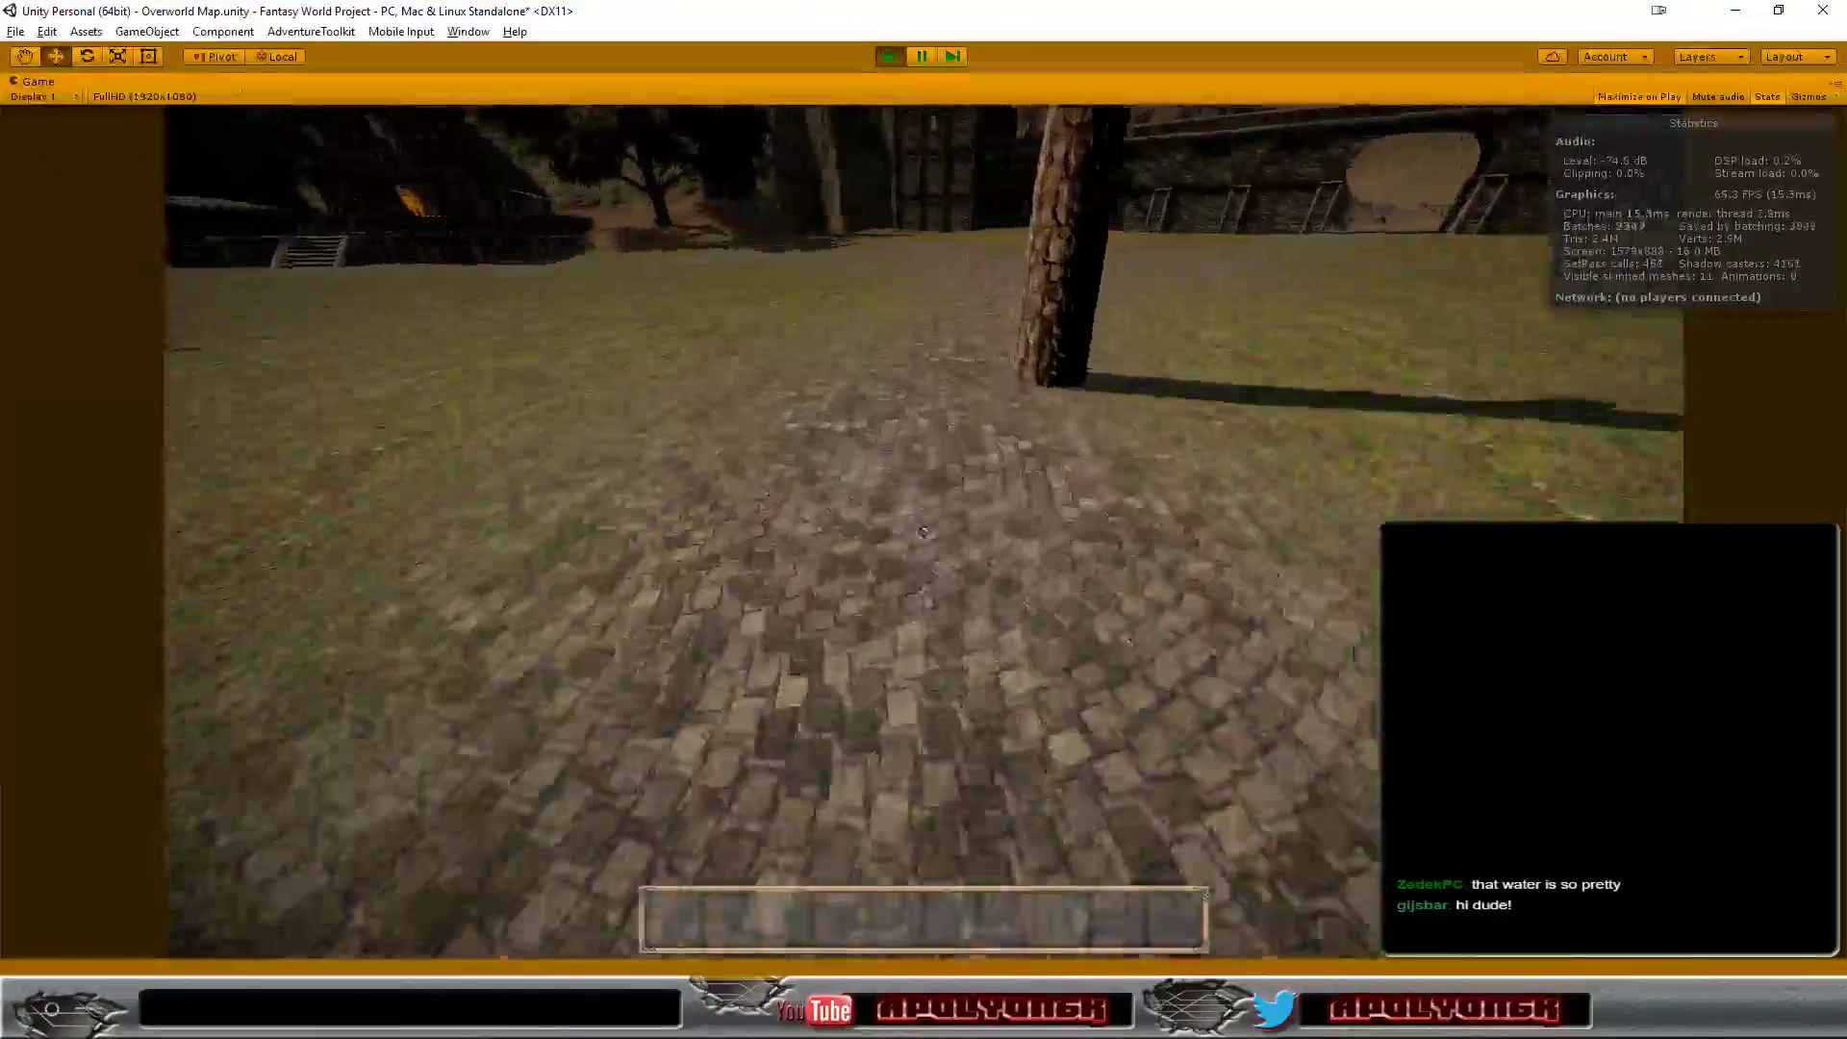
key("w")
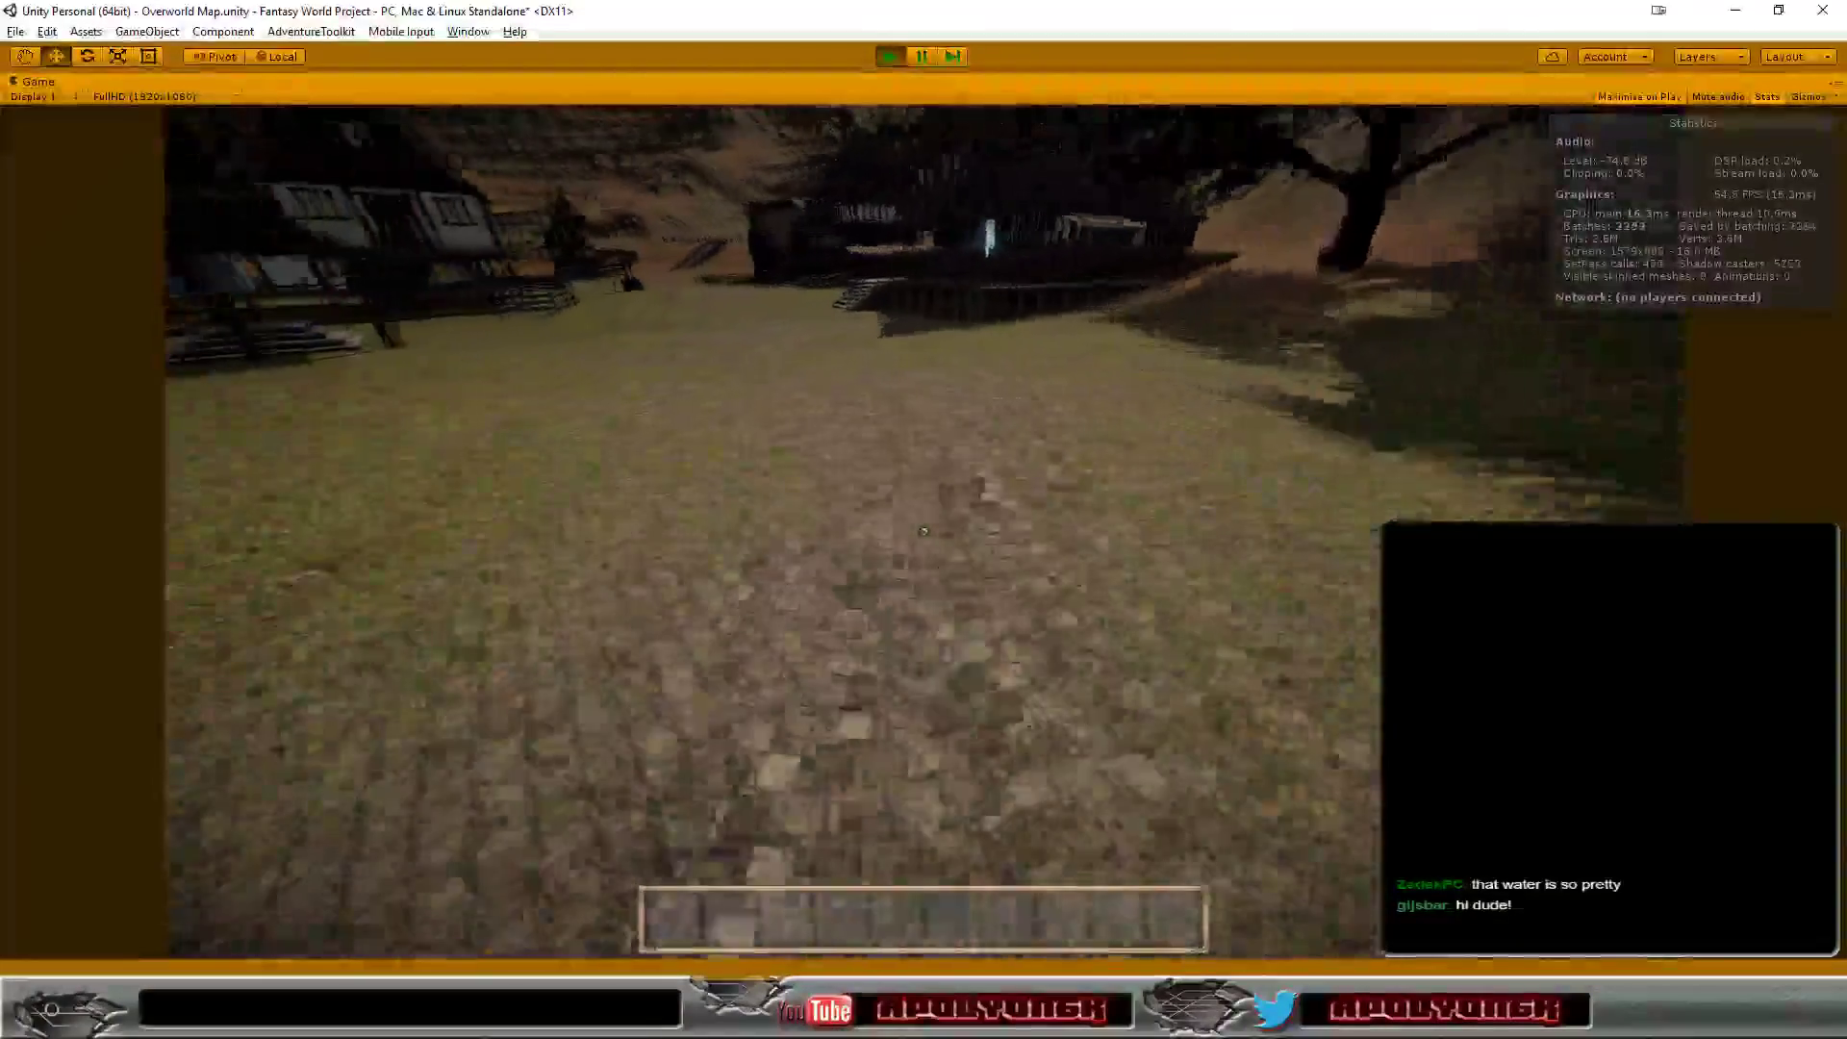
key("w")
key("w")
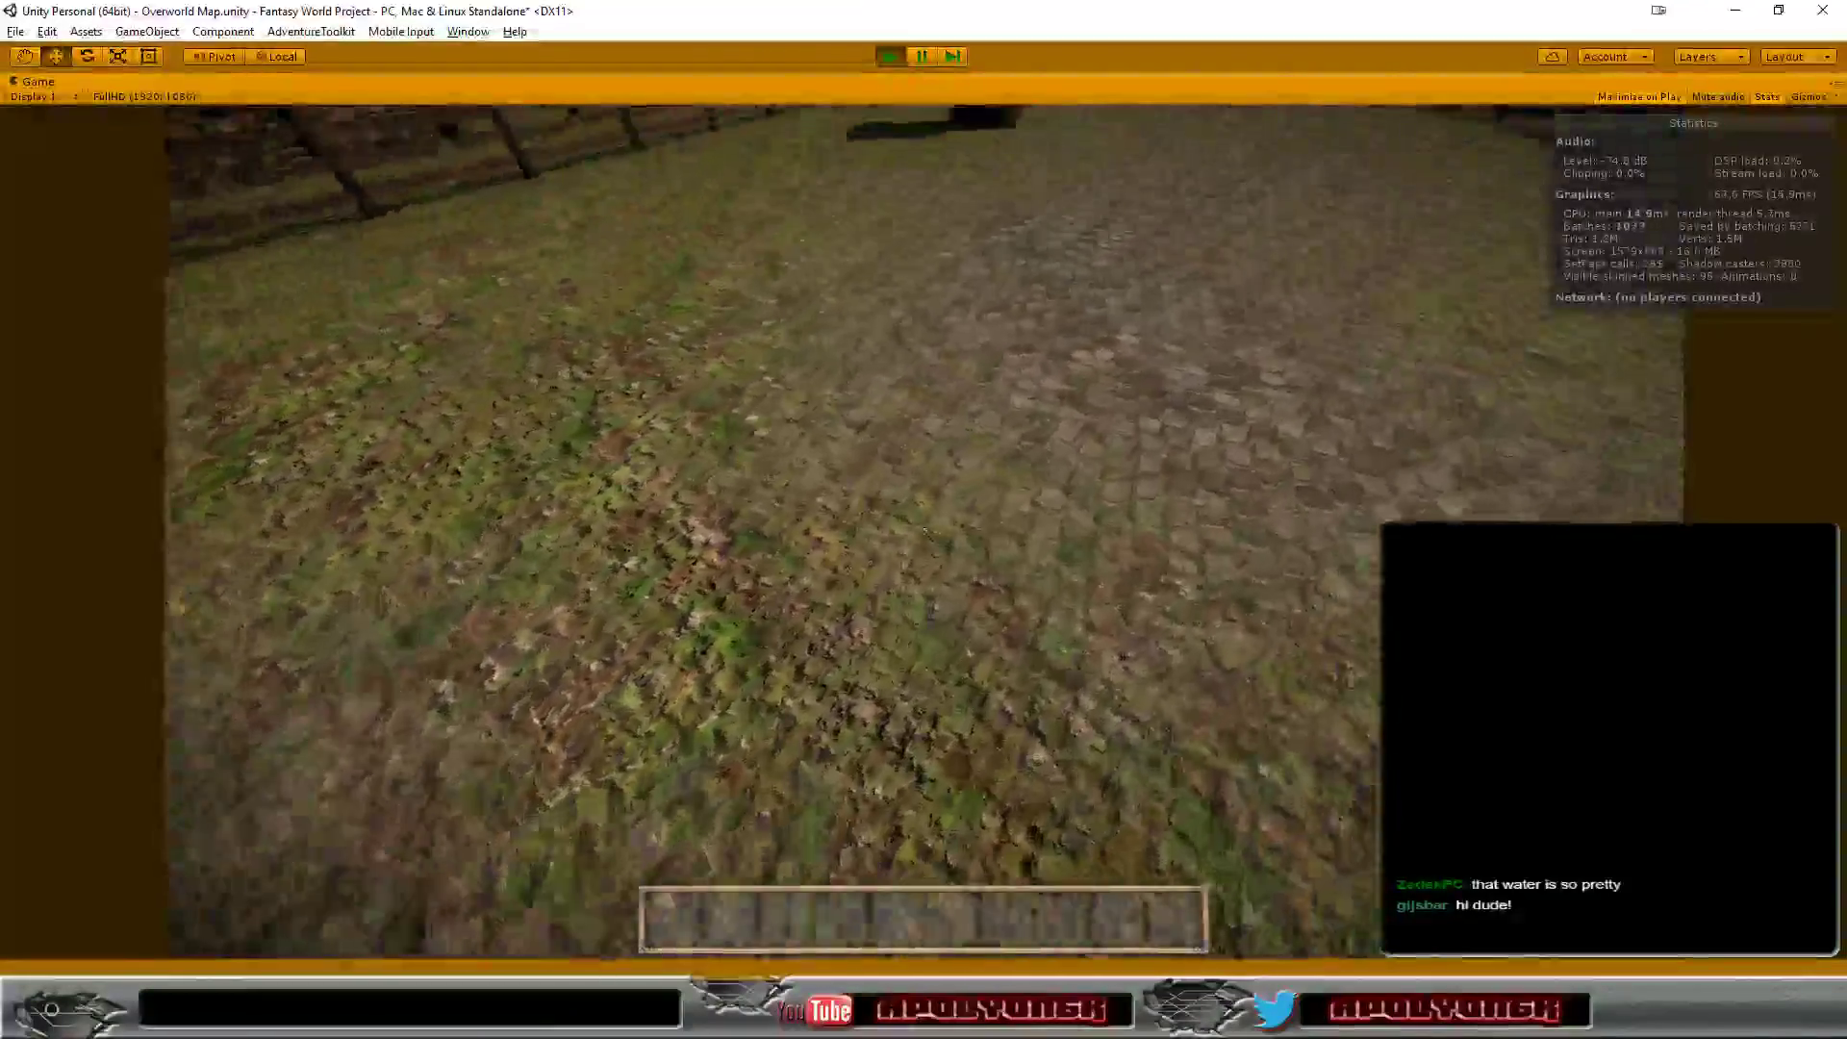
key("w")
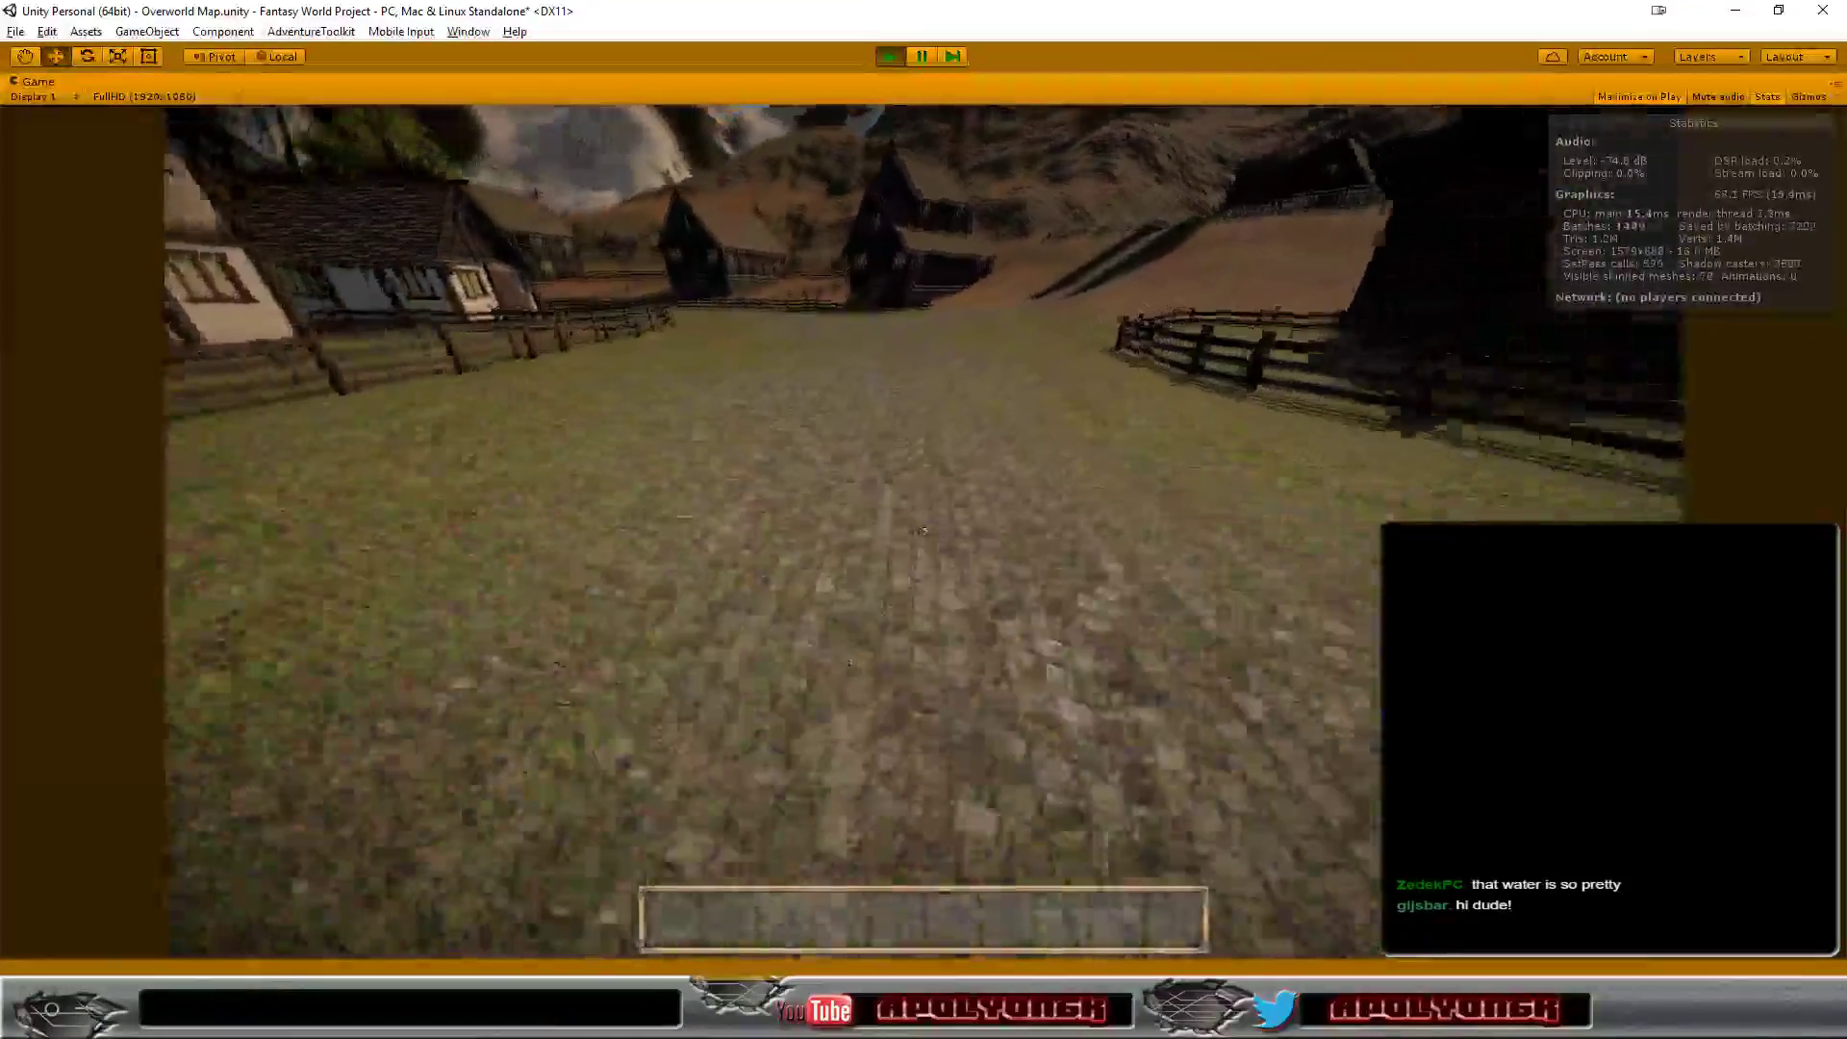
key("w")
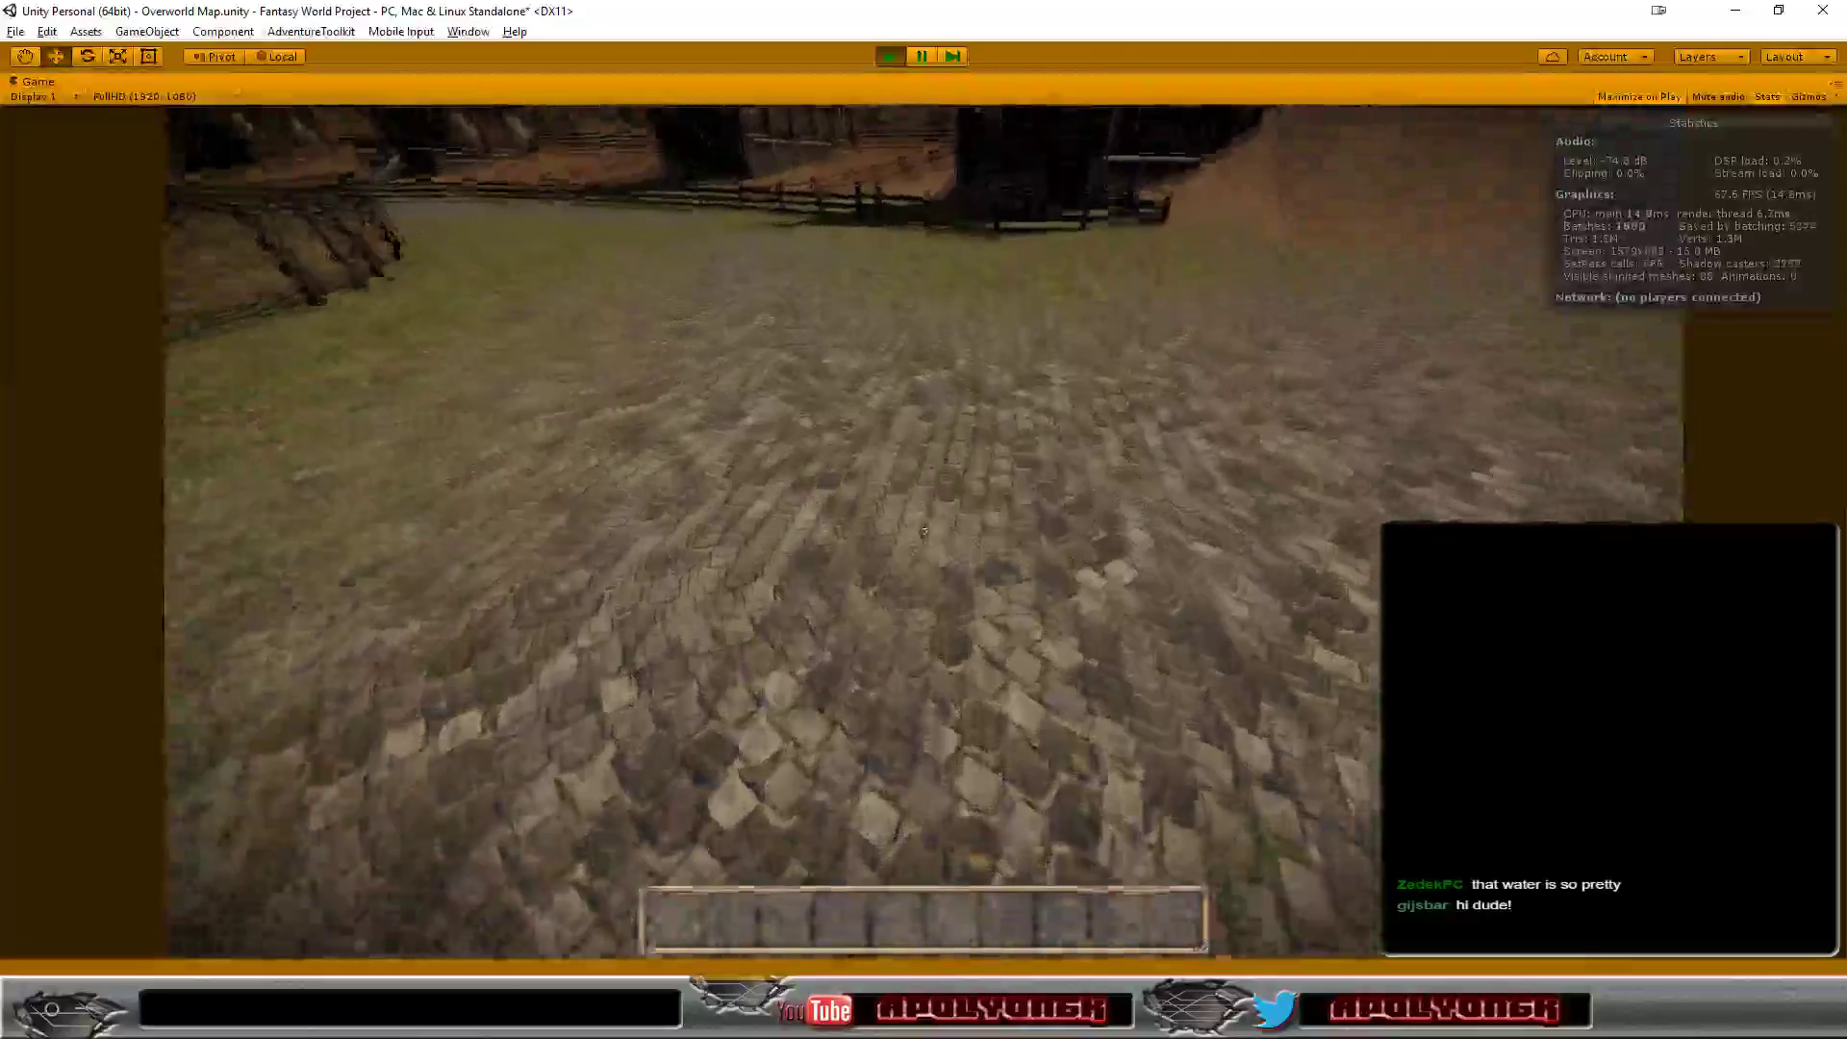
key("w")
key("w")
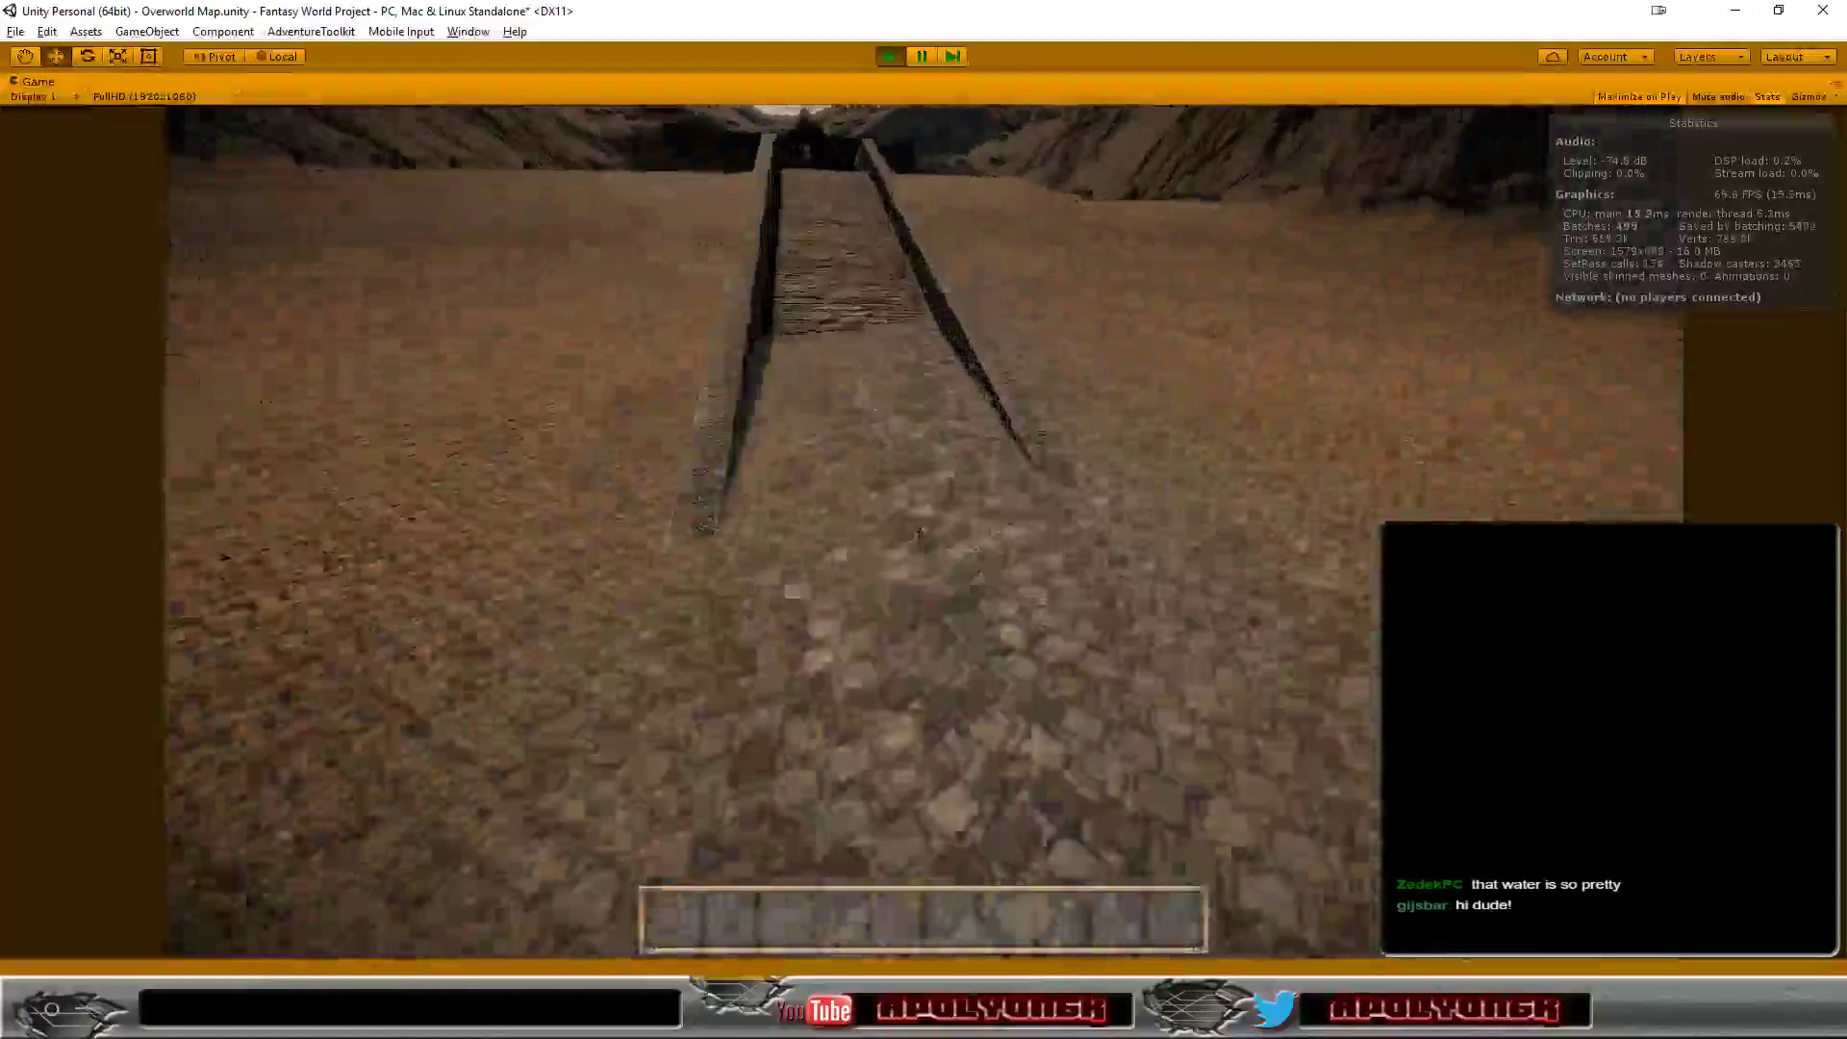
key("w")
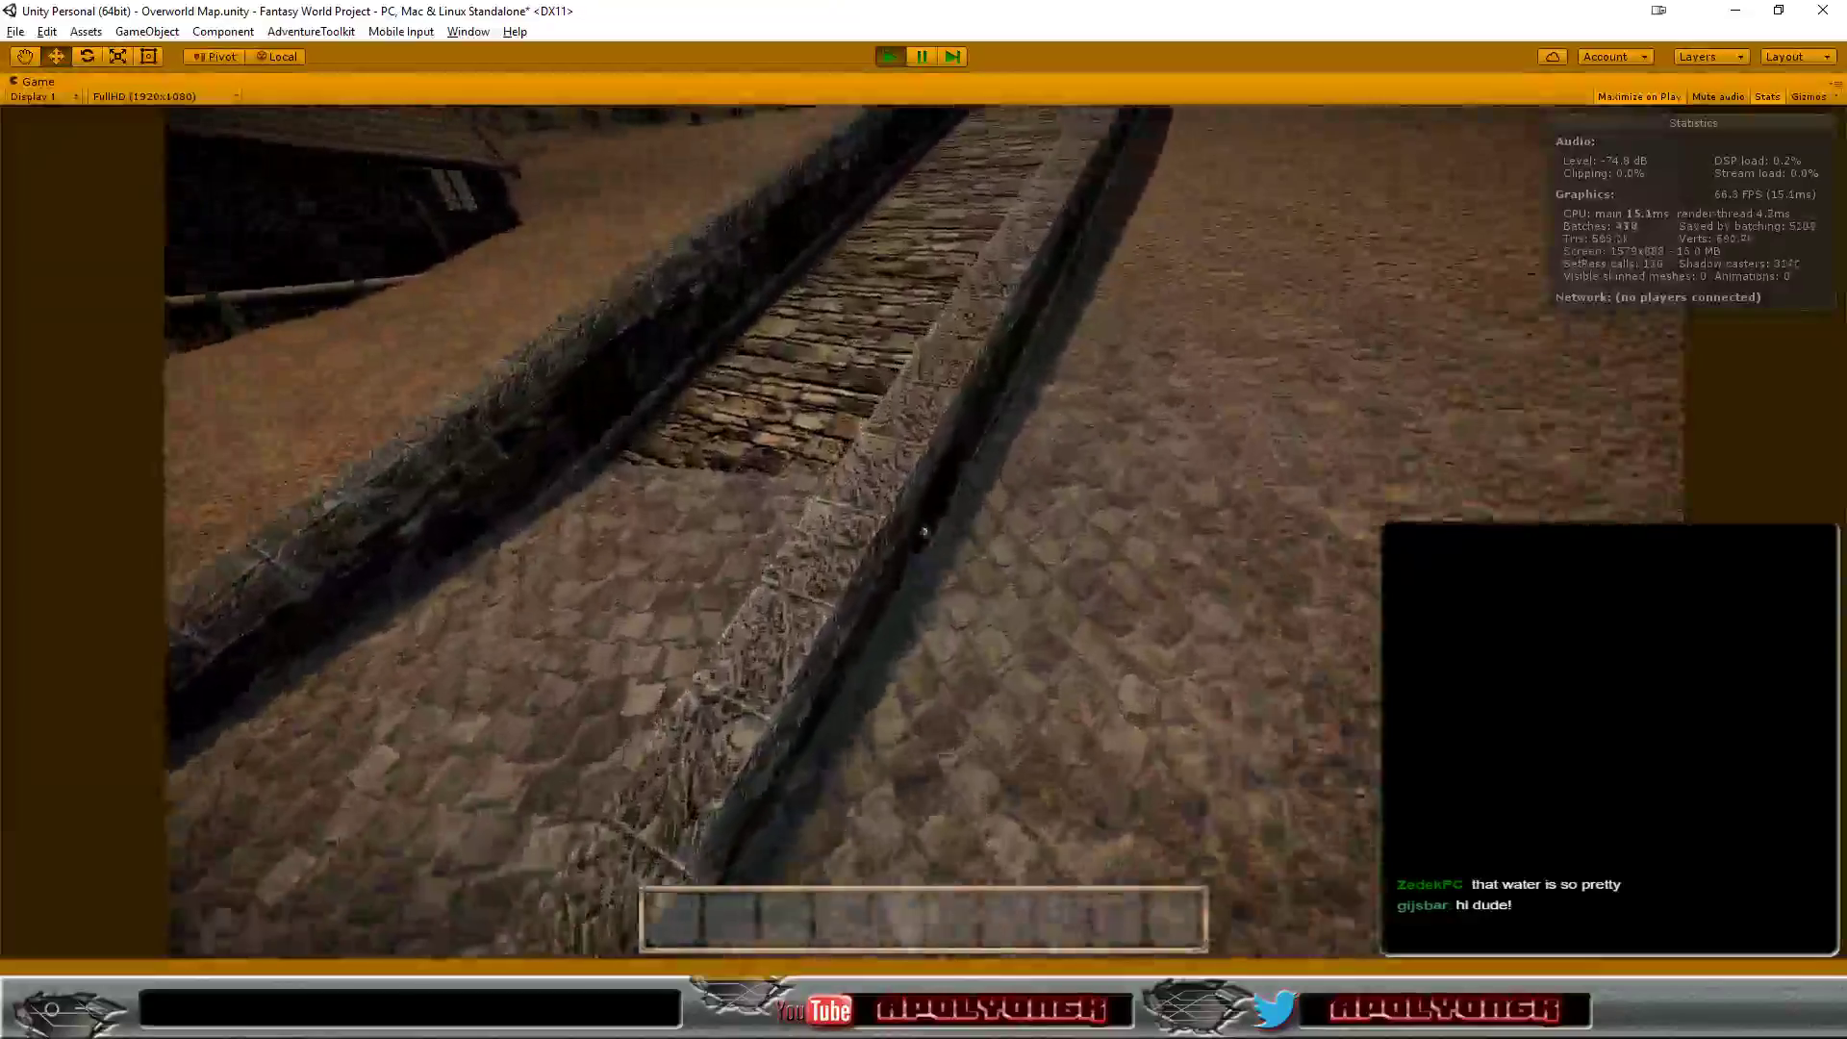
key("w")
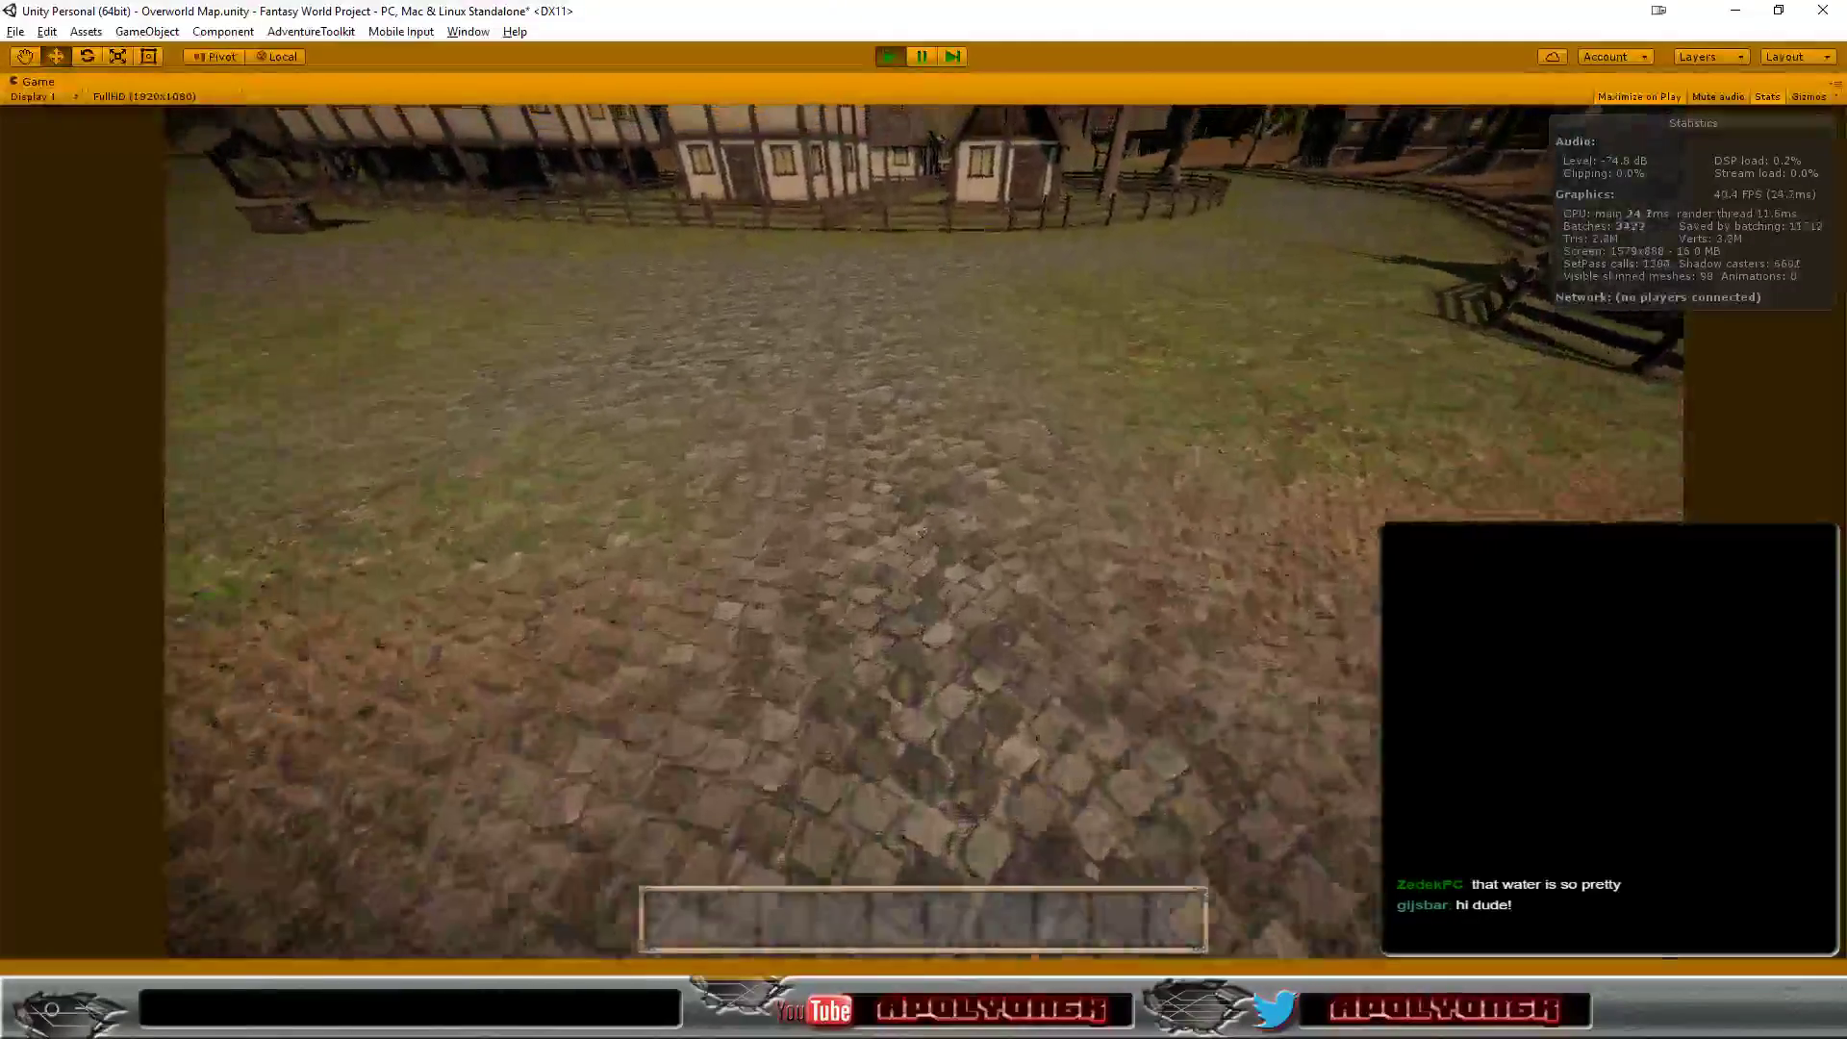
key("w")
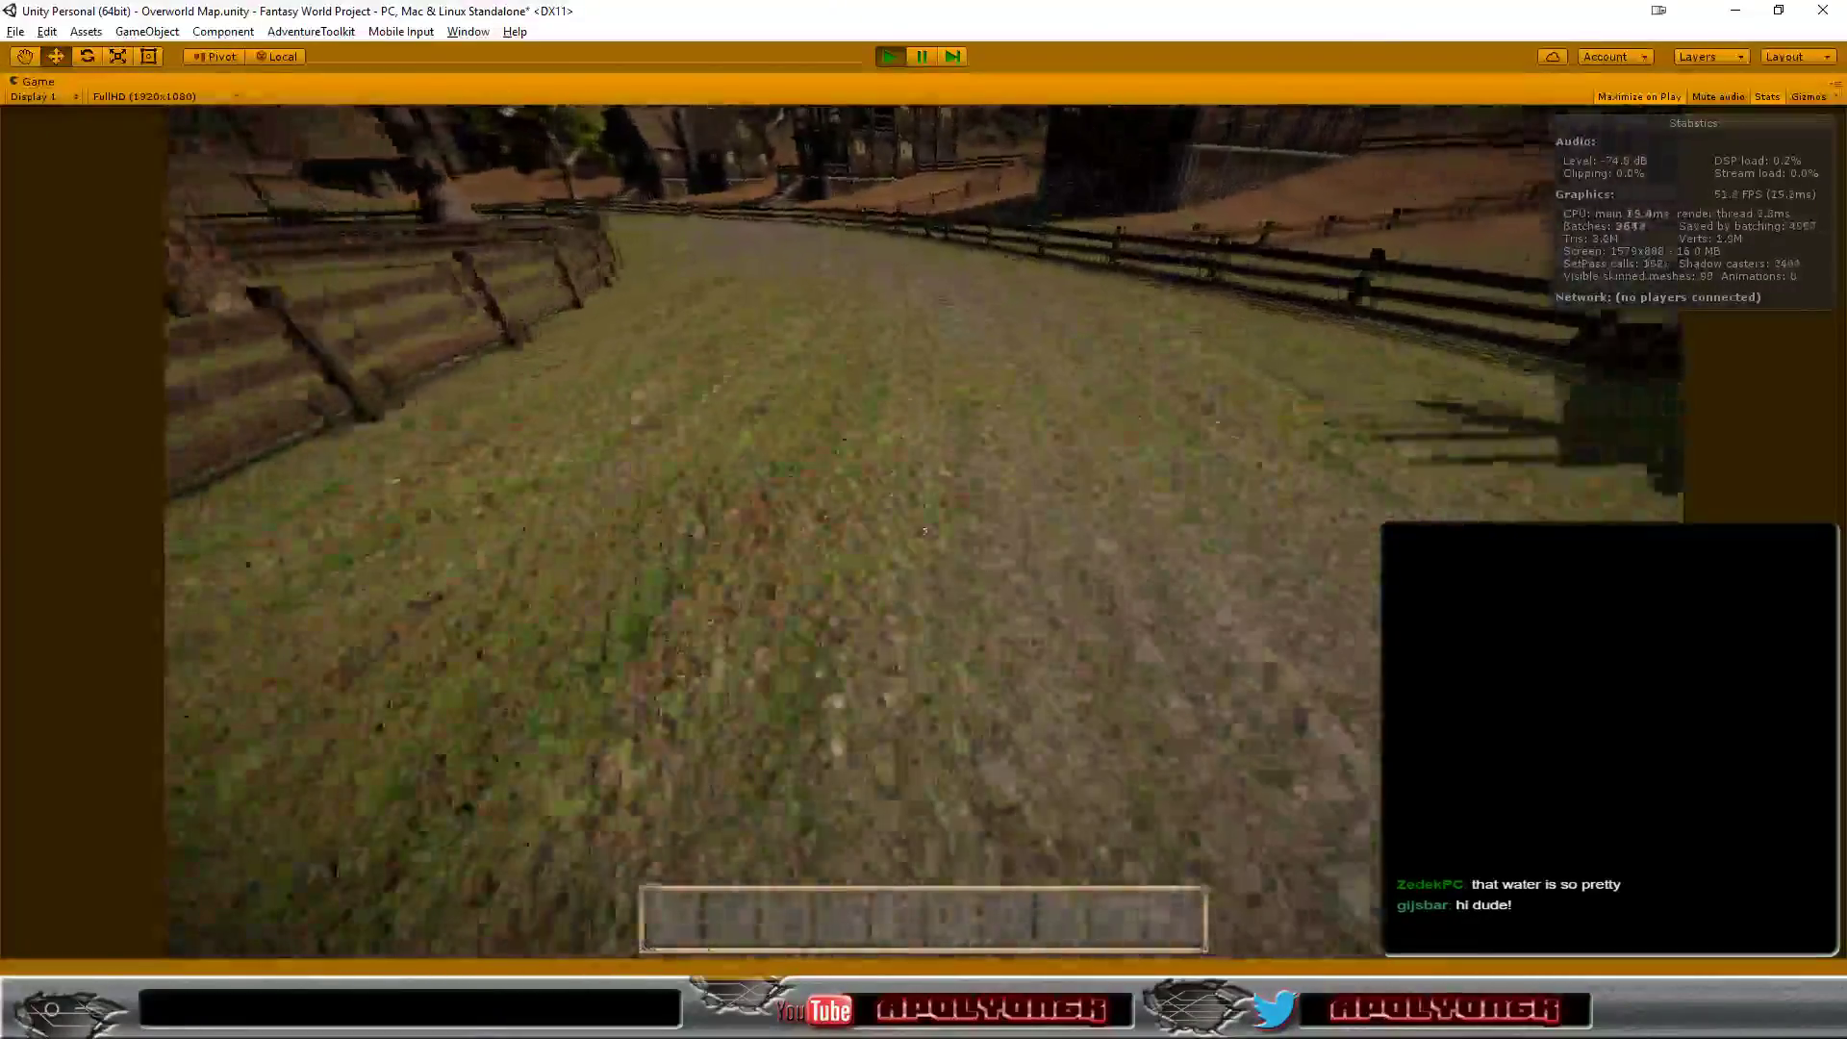
key("w")
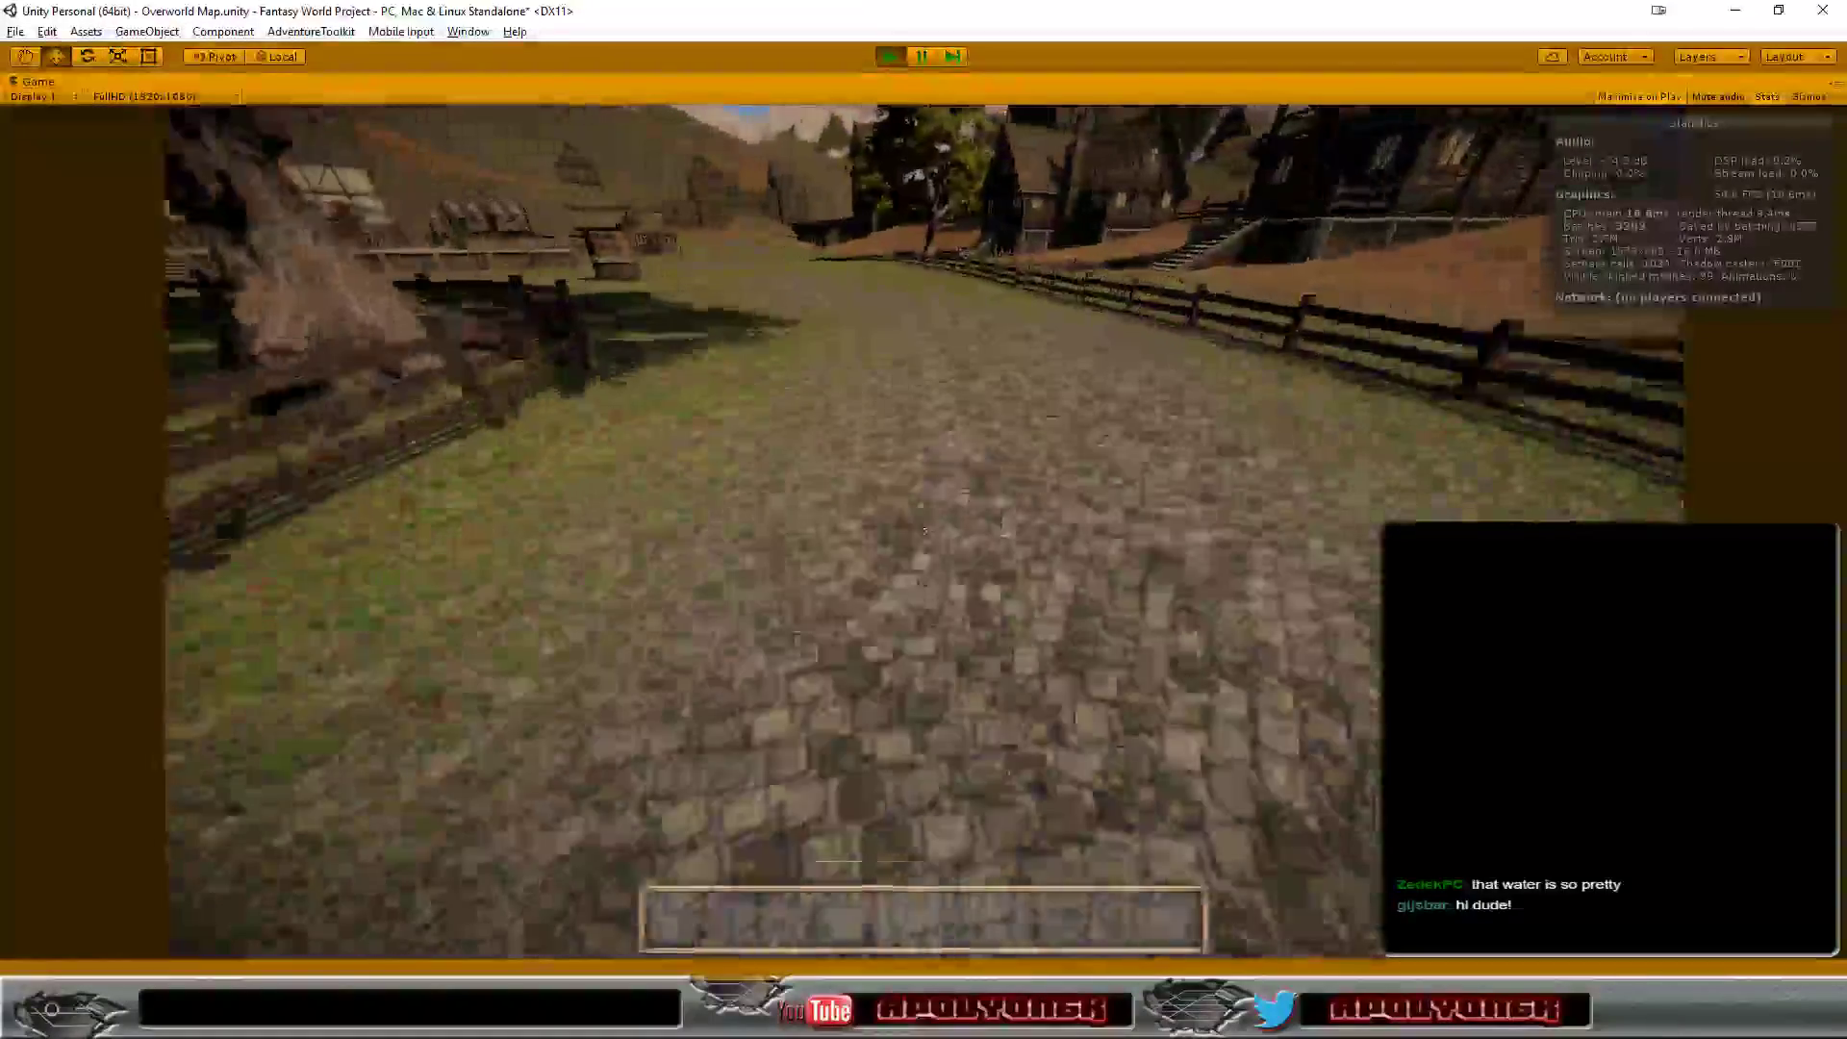
key("w")
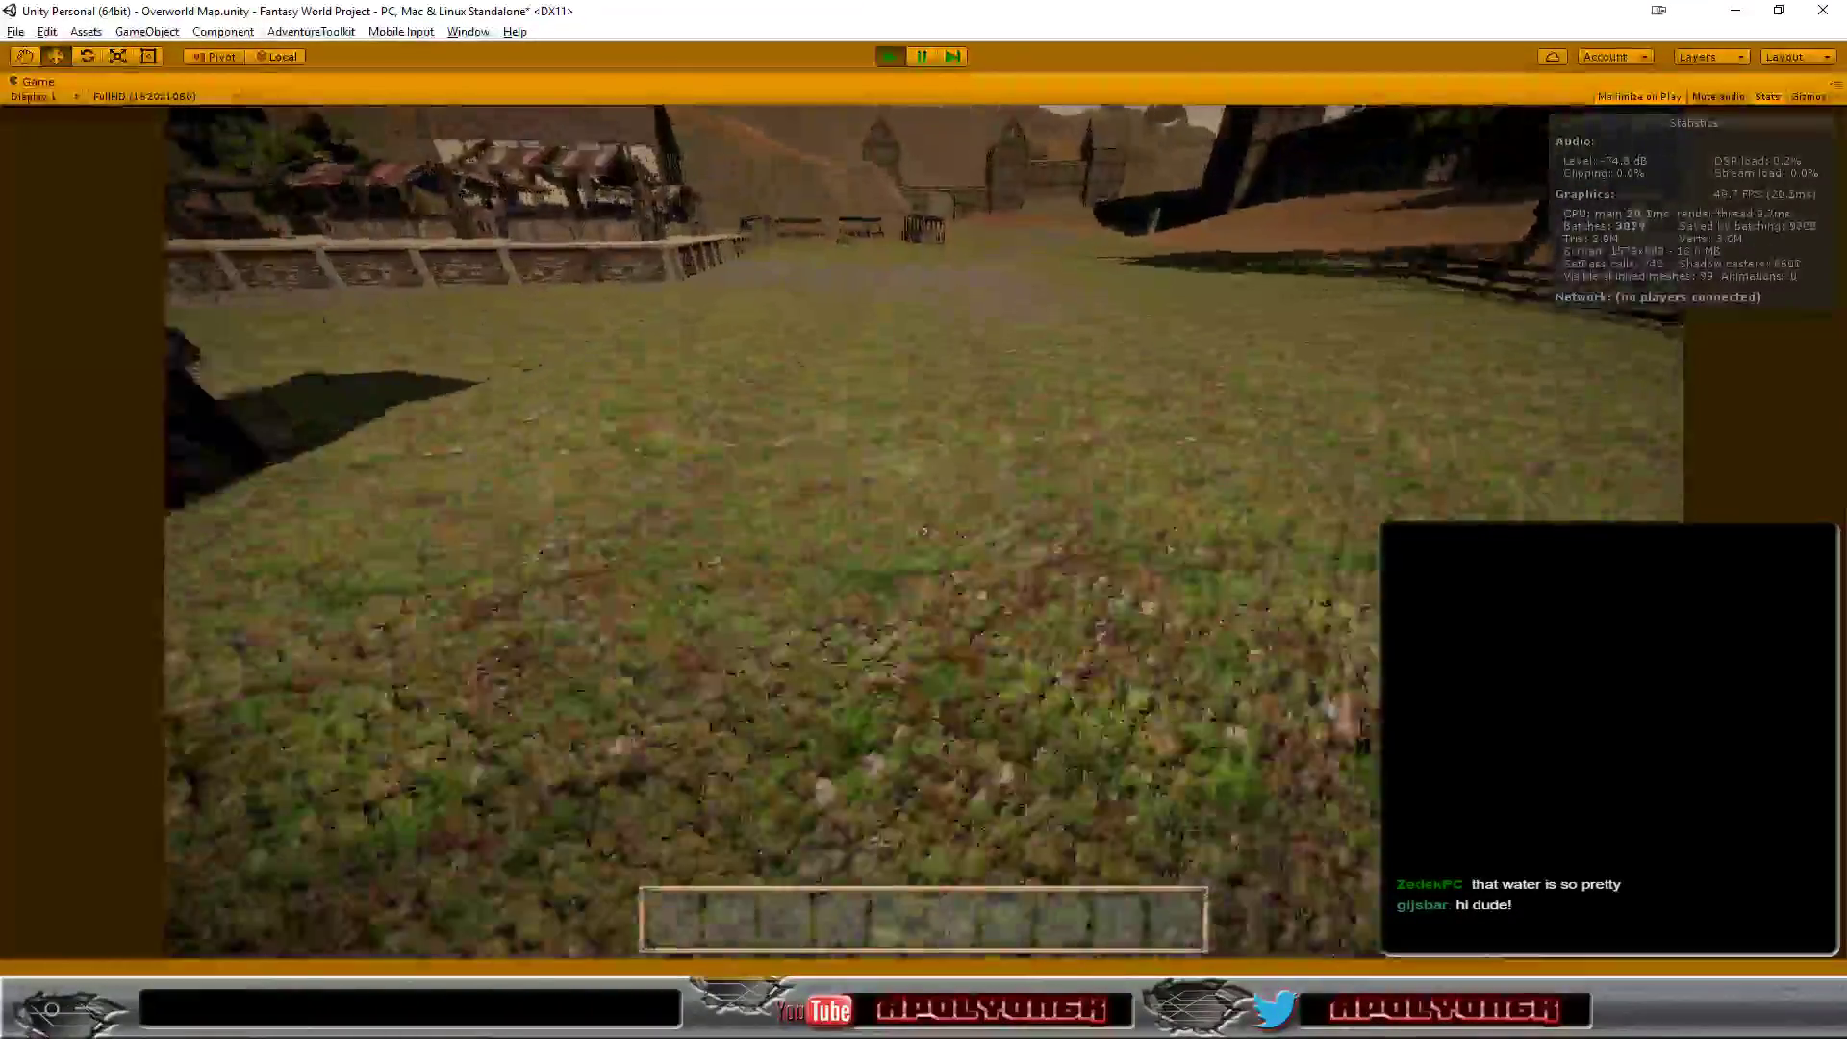
key("w")
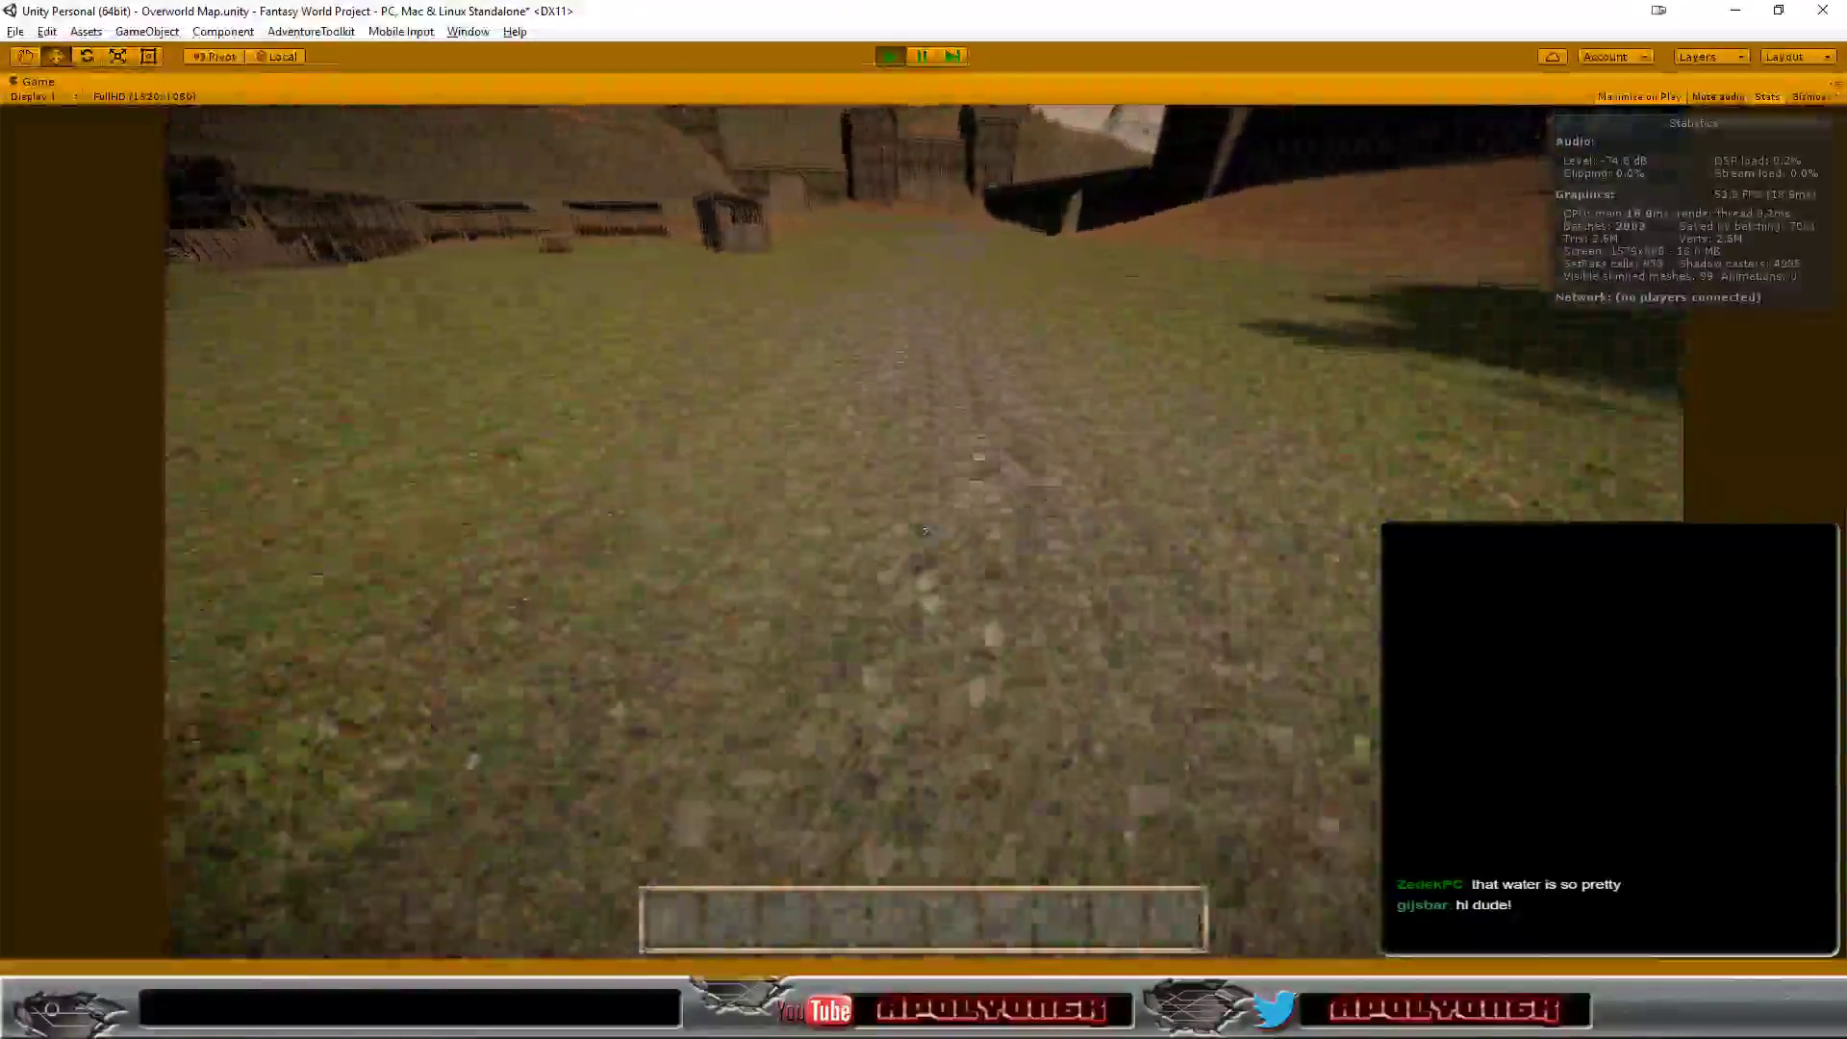
key("w")
key("w")
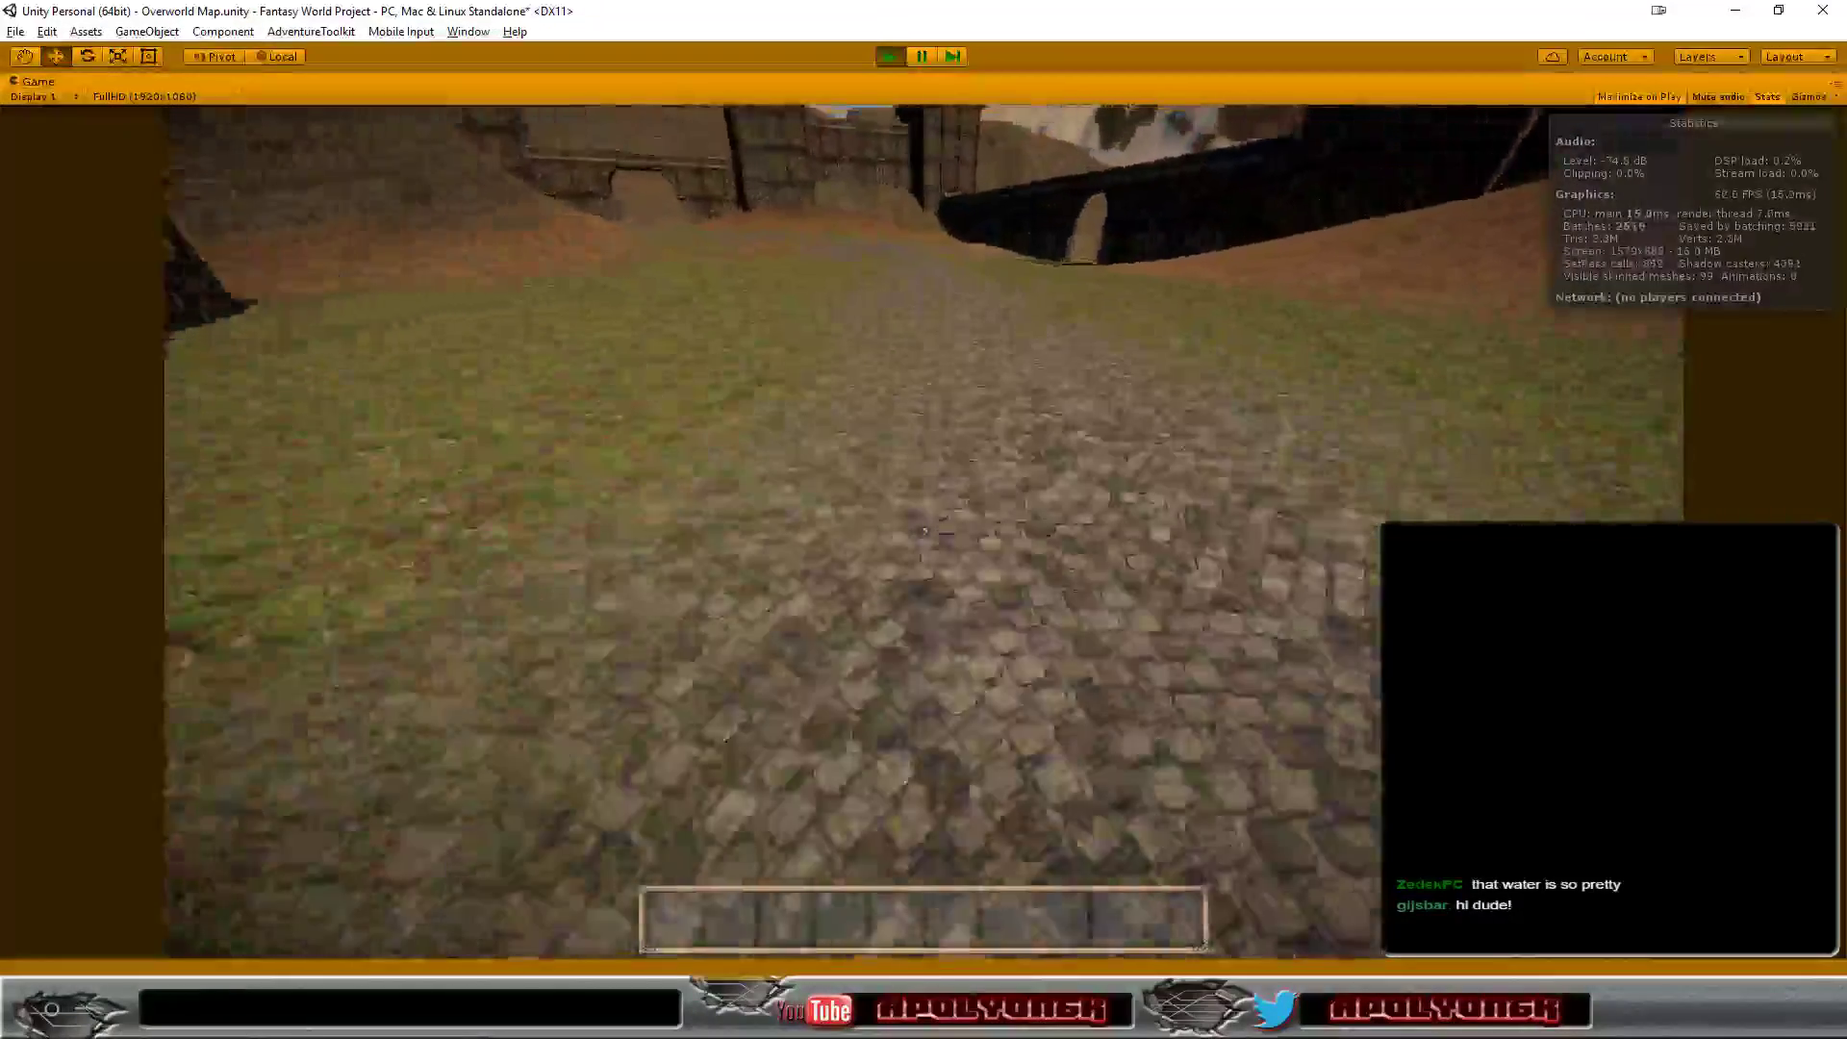
- Walk the cobblestone road up past the archway toward the tunnel and stone stairs
mouse_move(923, 530)
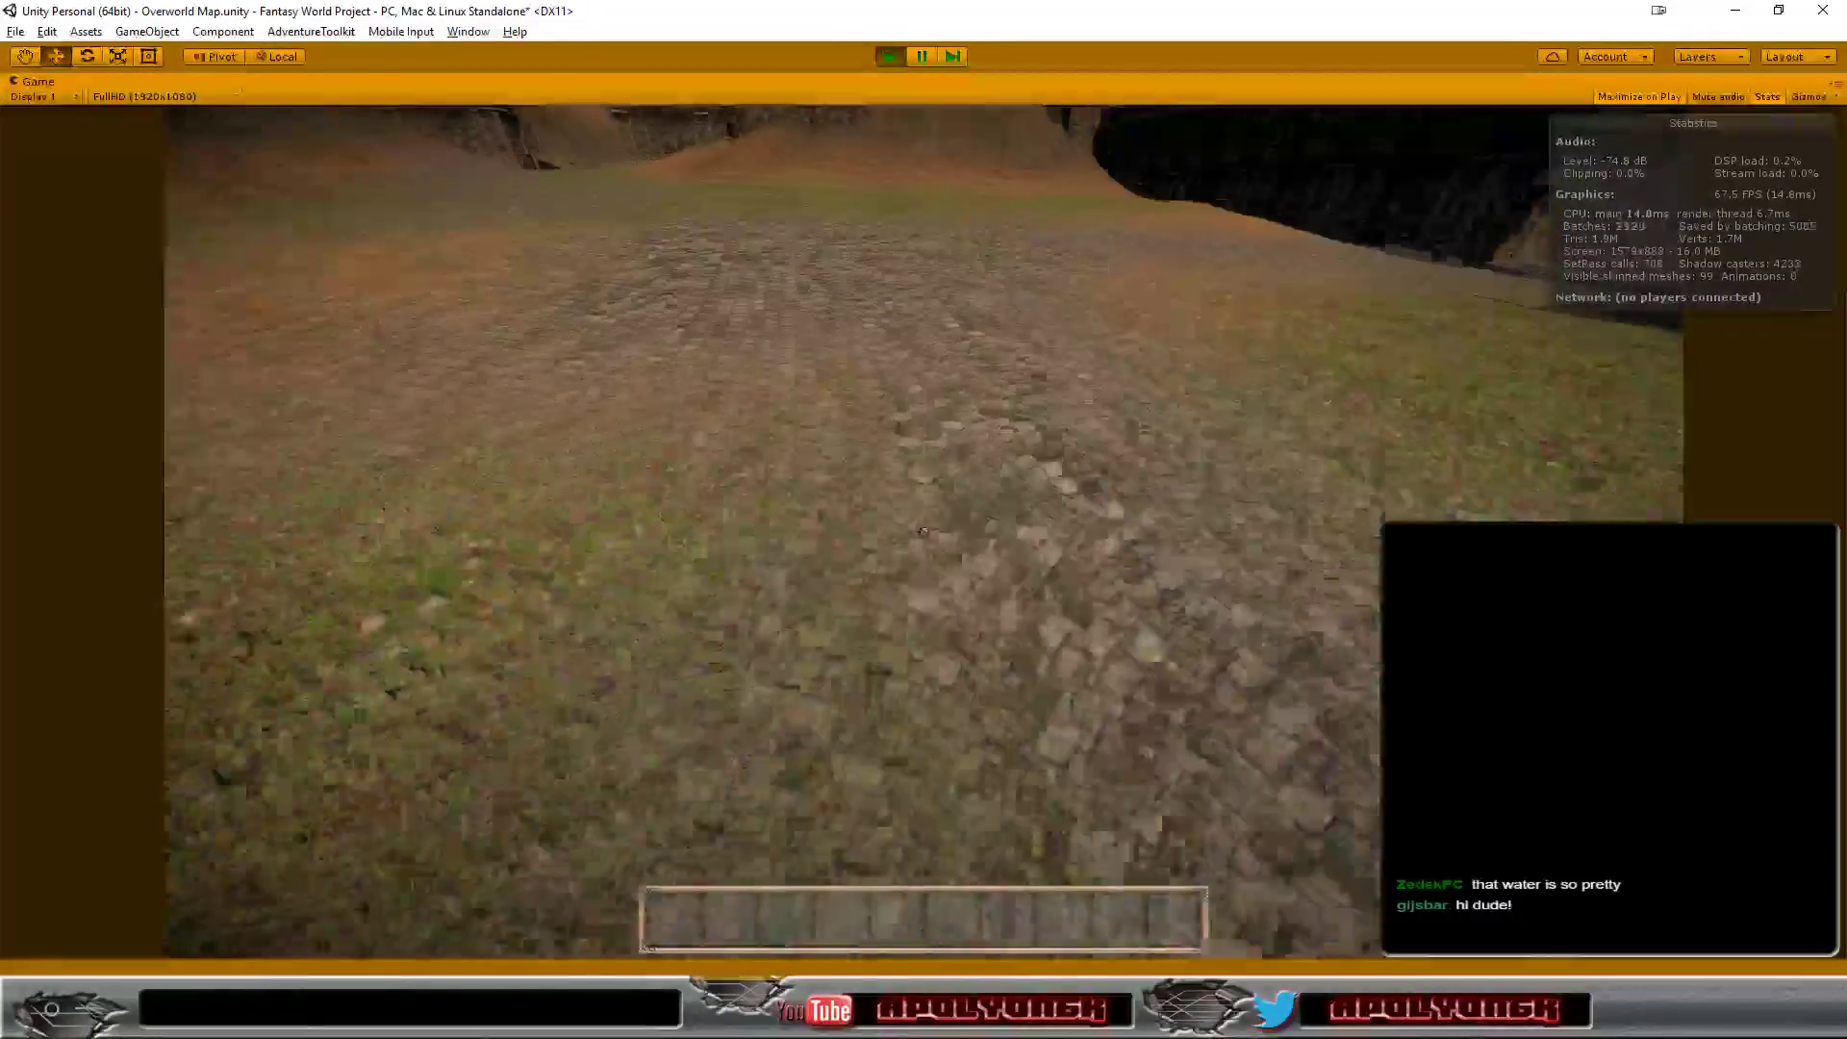
key("w")
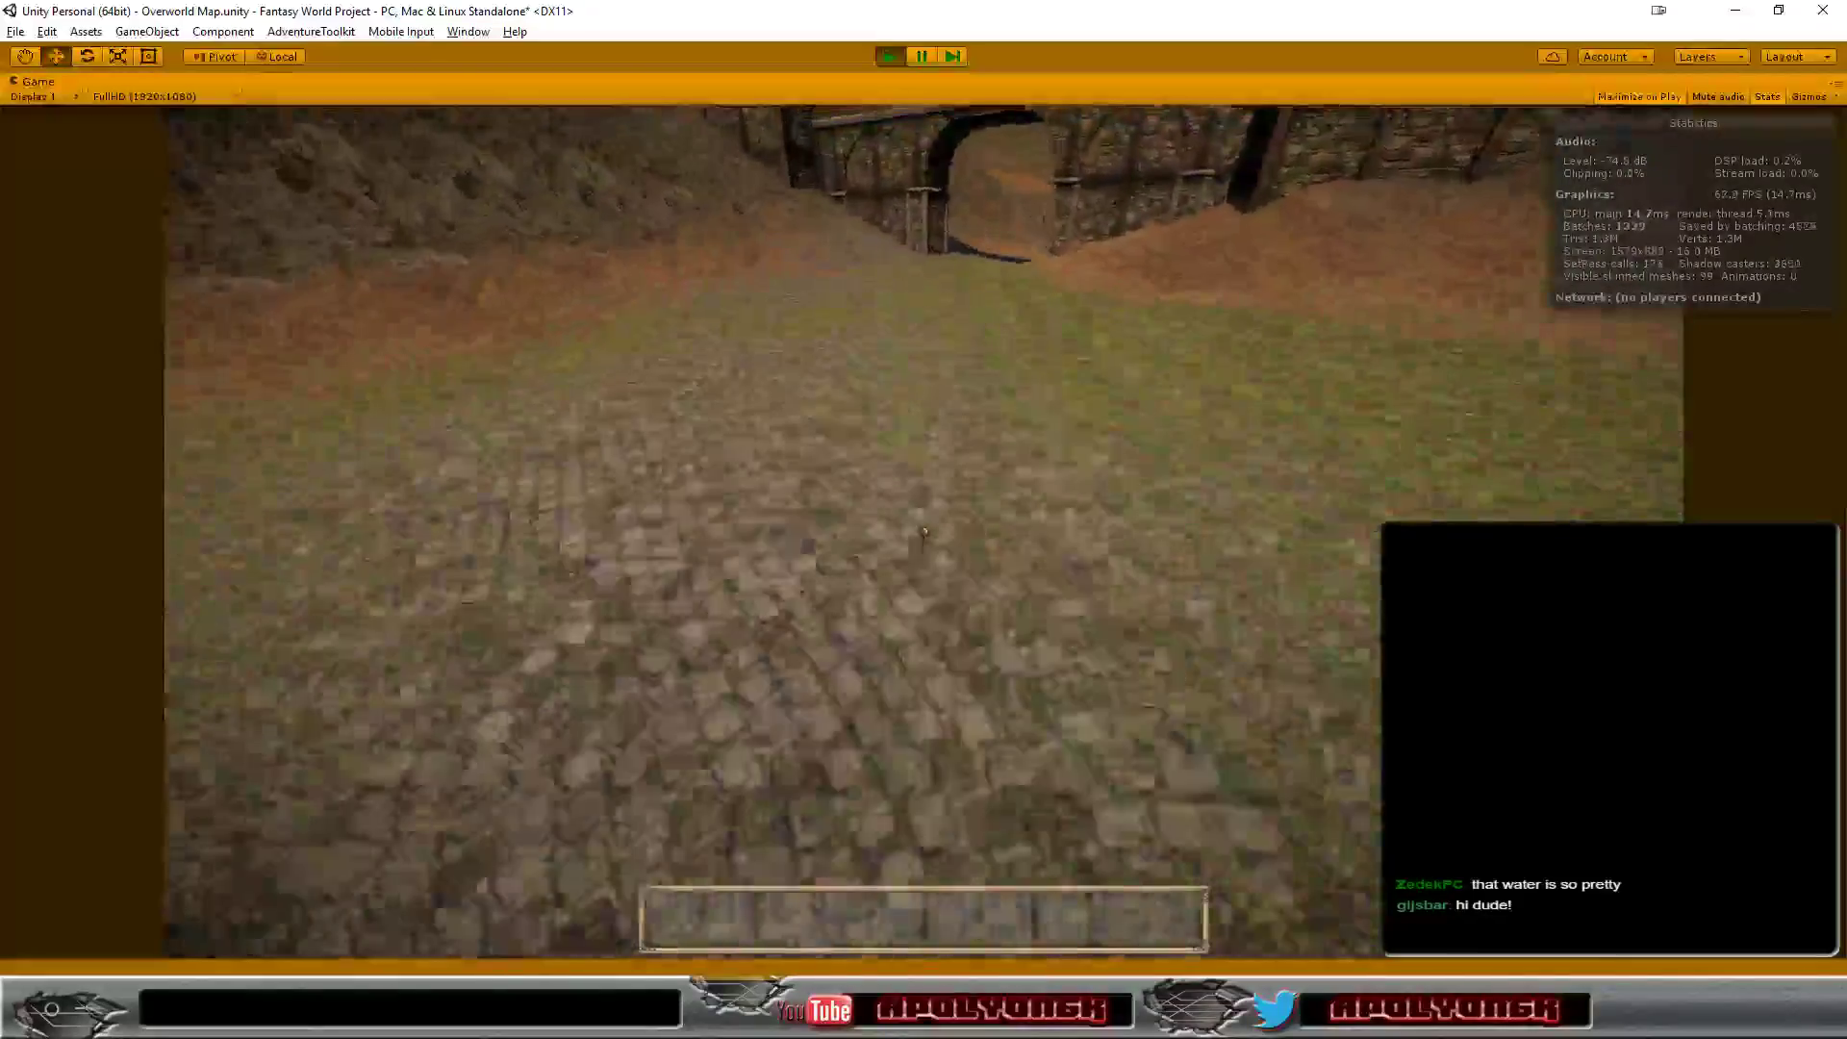
key("w")
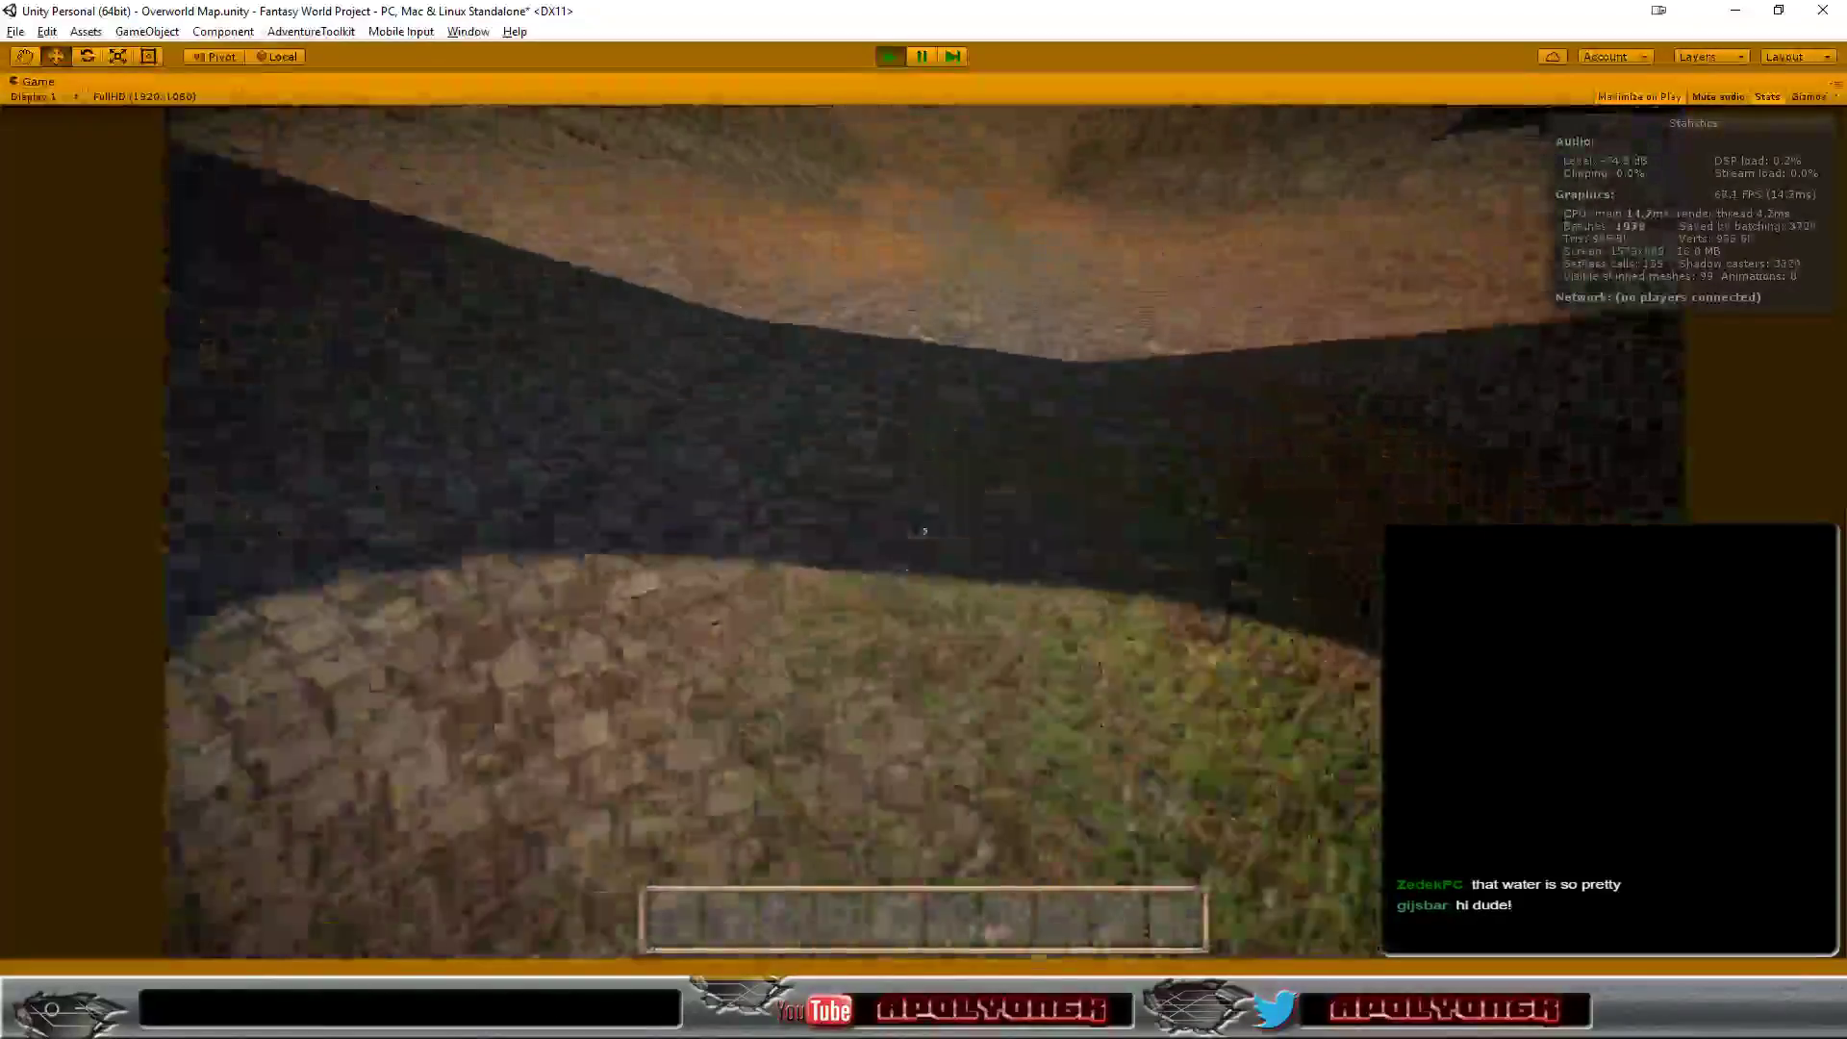
key("w")
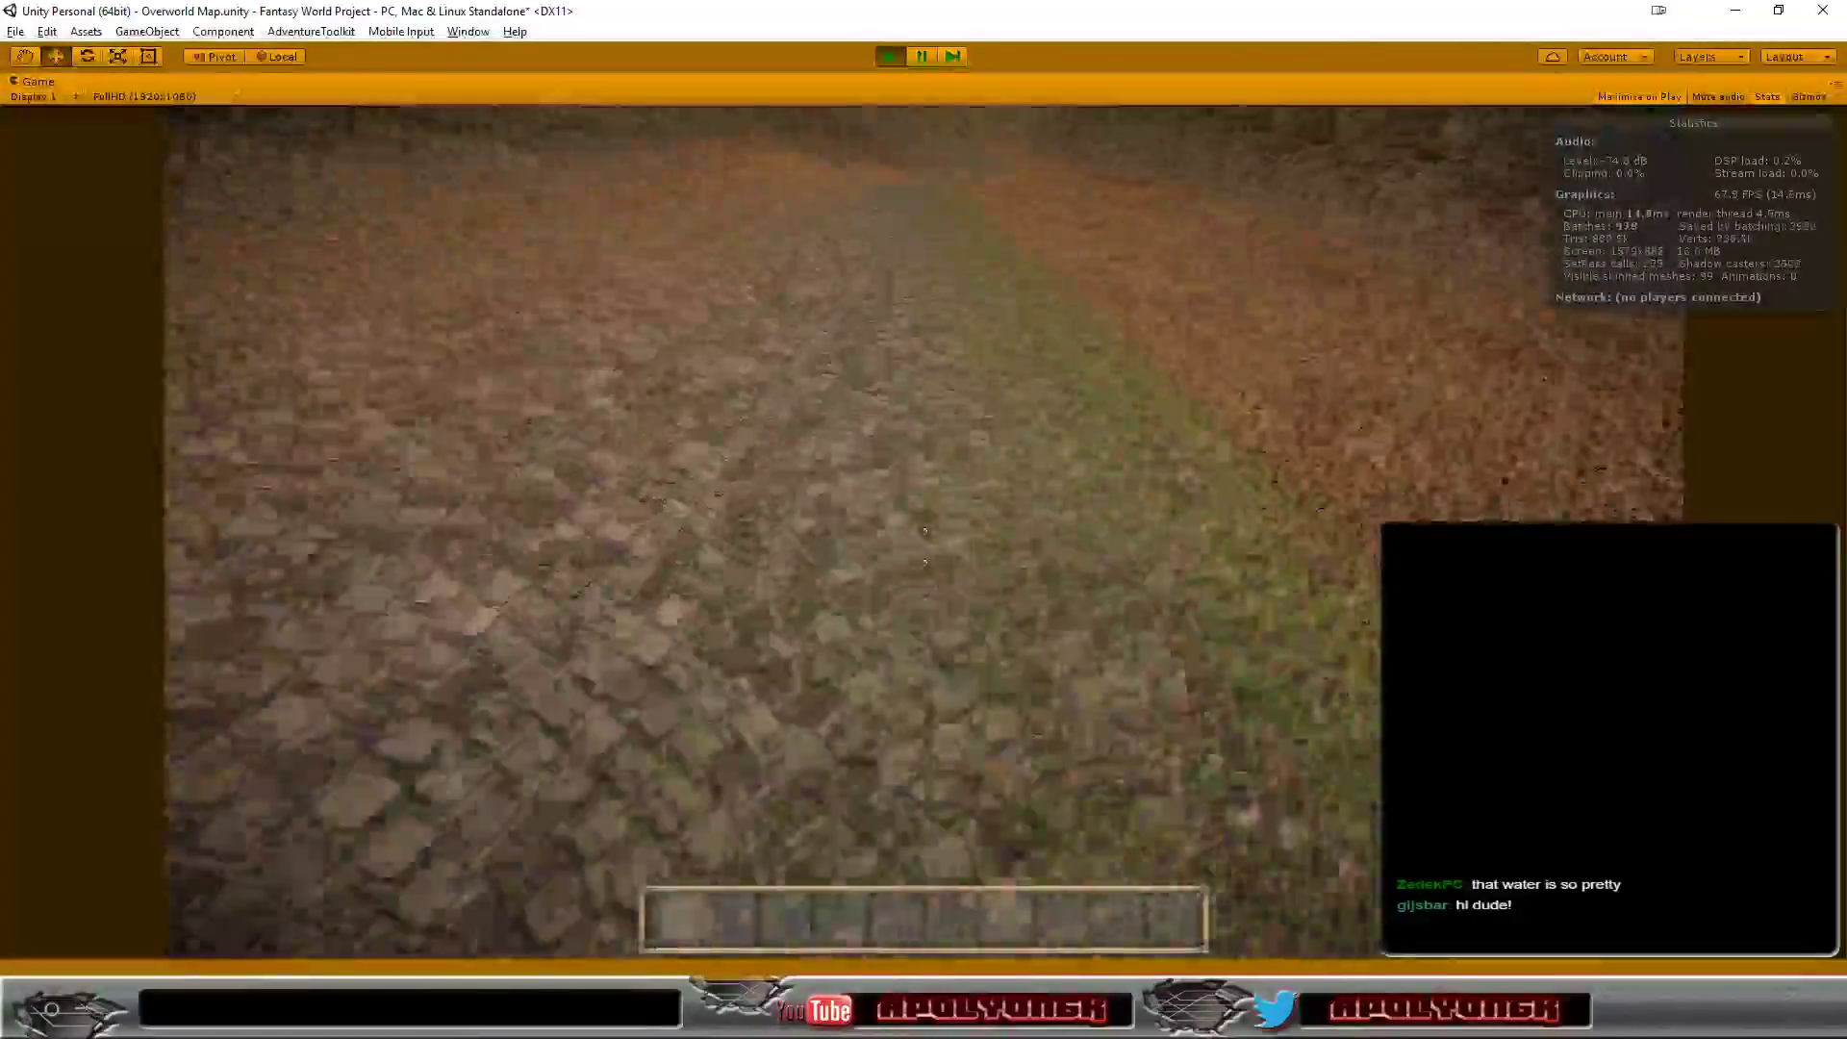
key("w")
key("w")
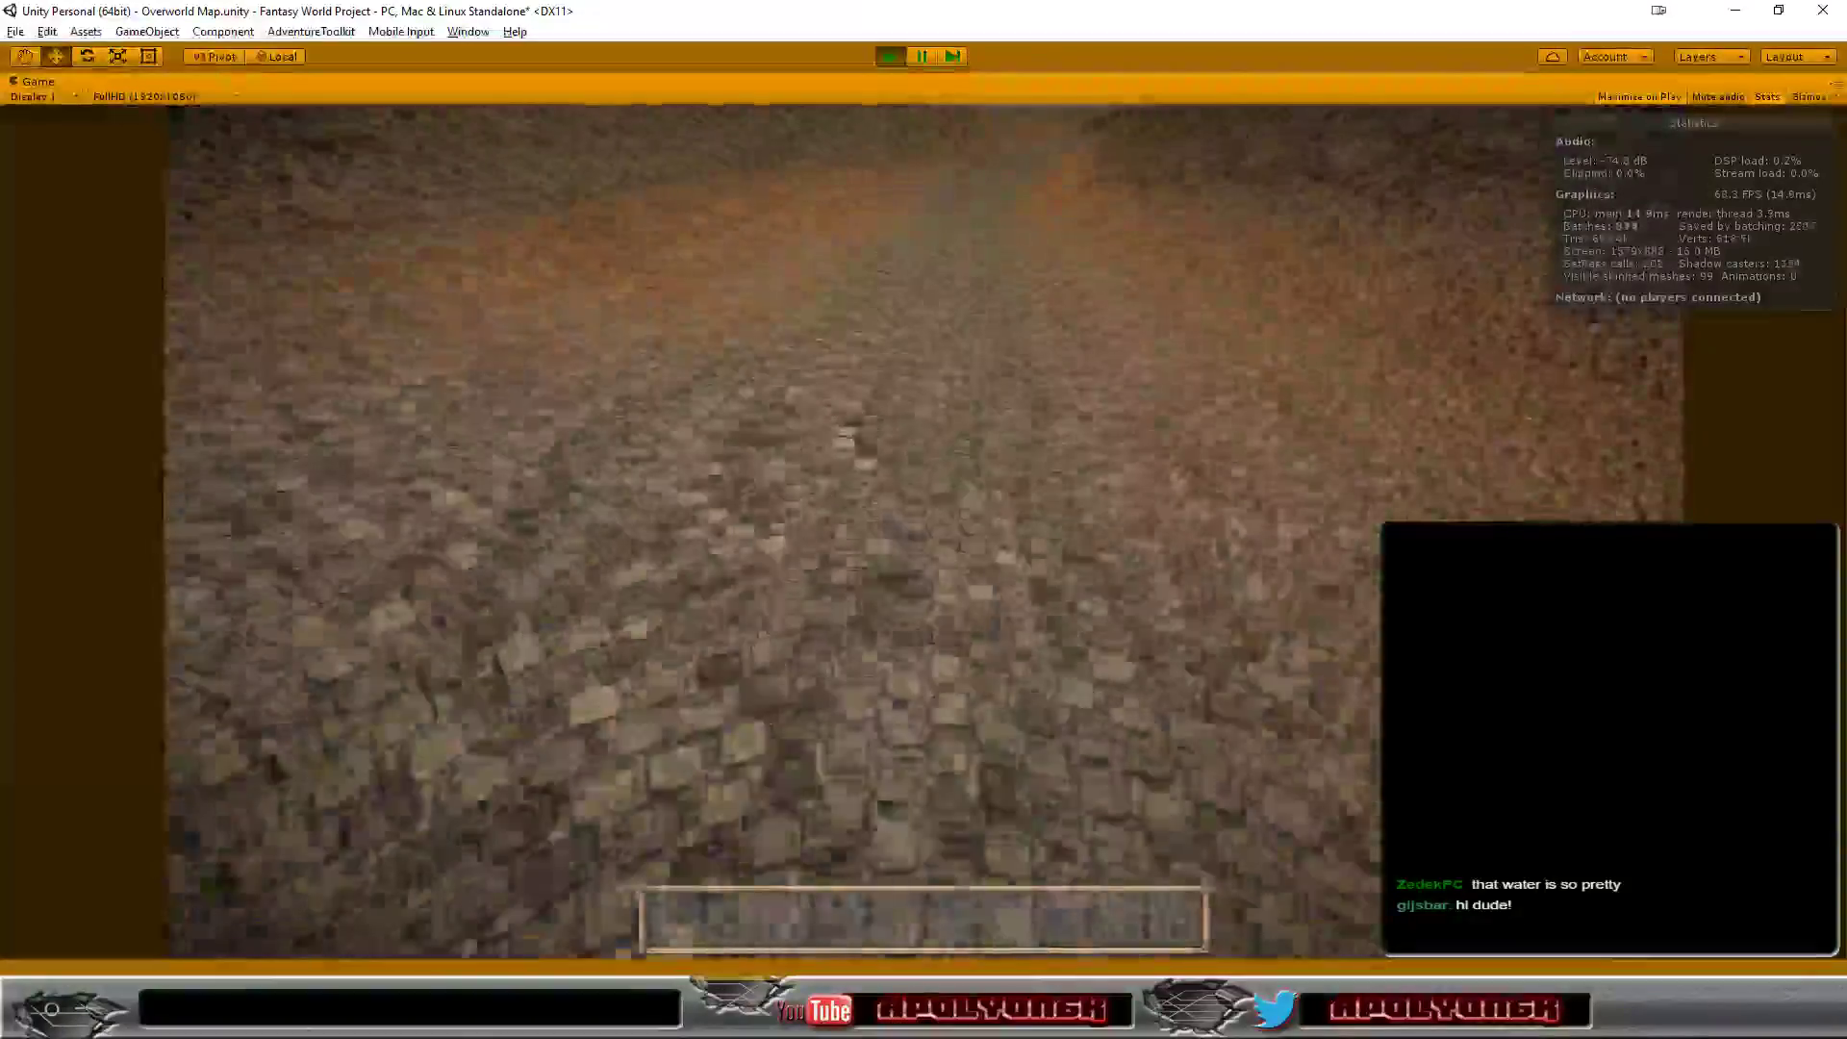
key("w")
key("w")
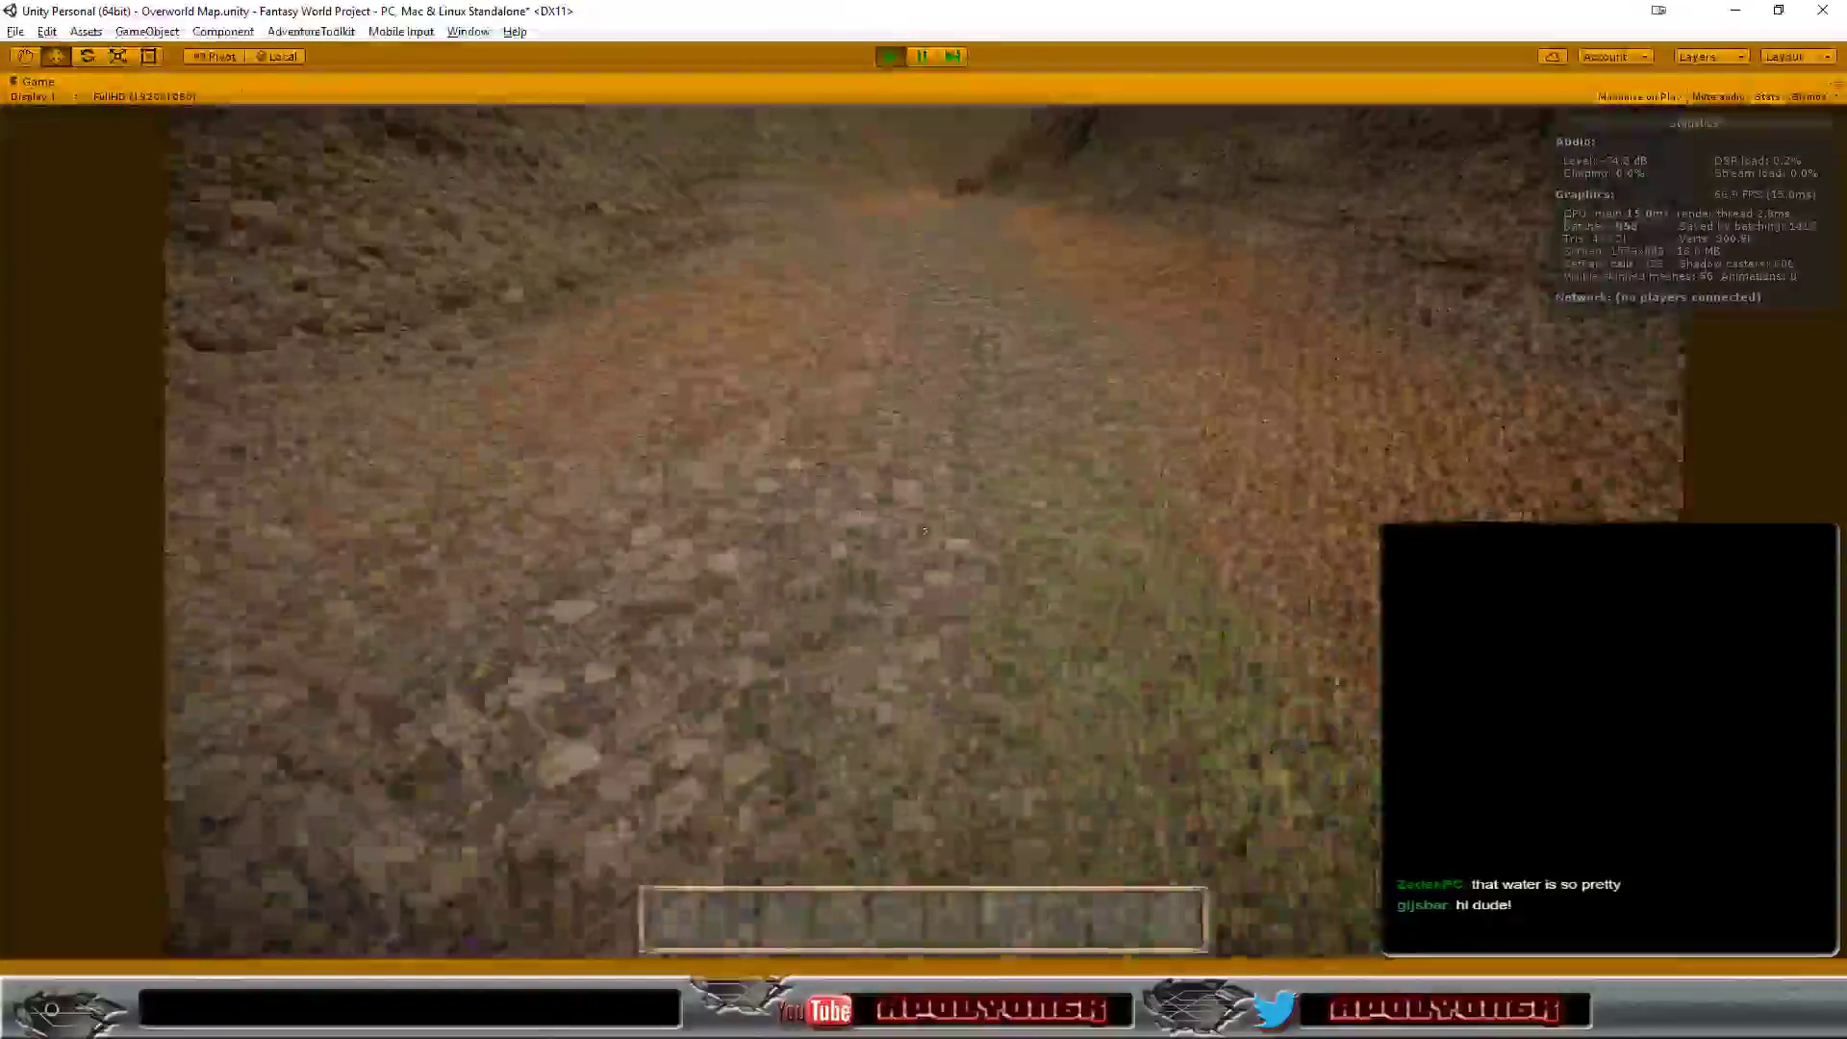
key("w")
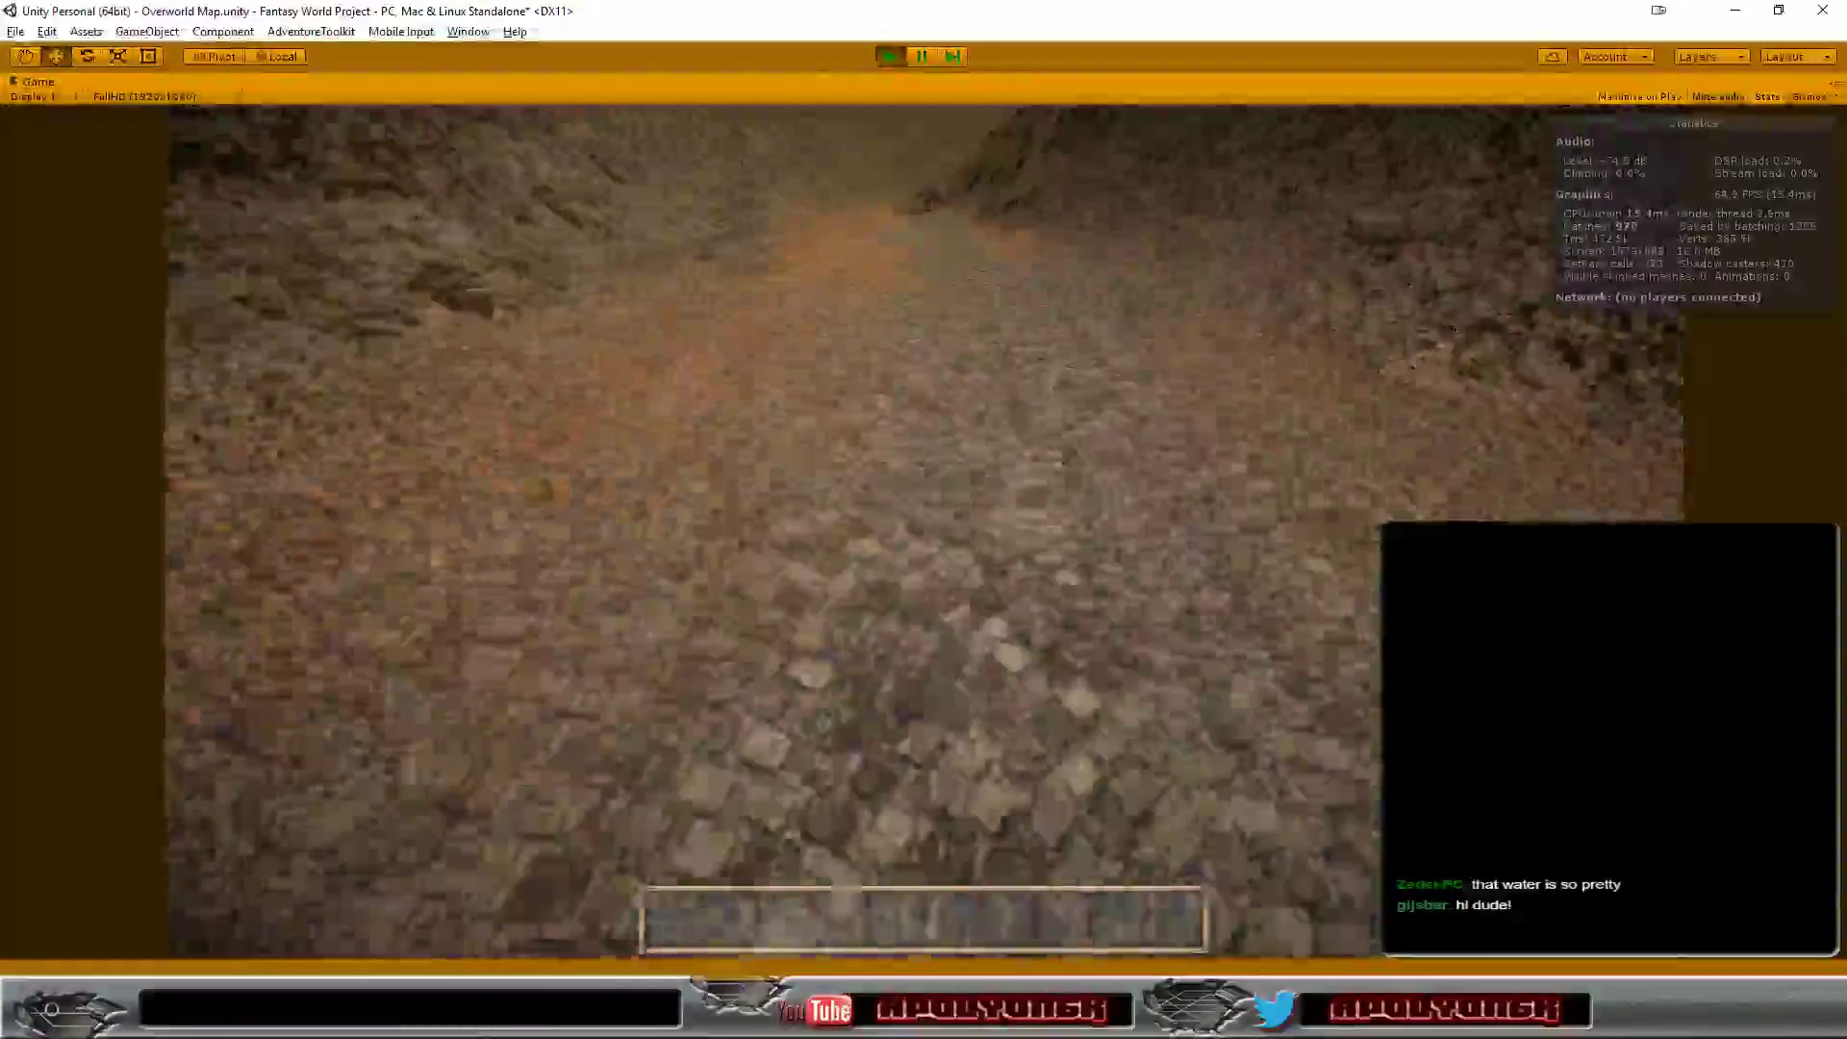
key("w")
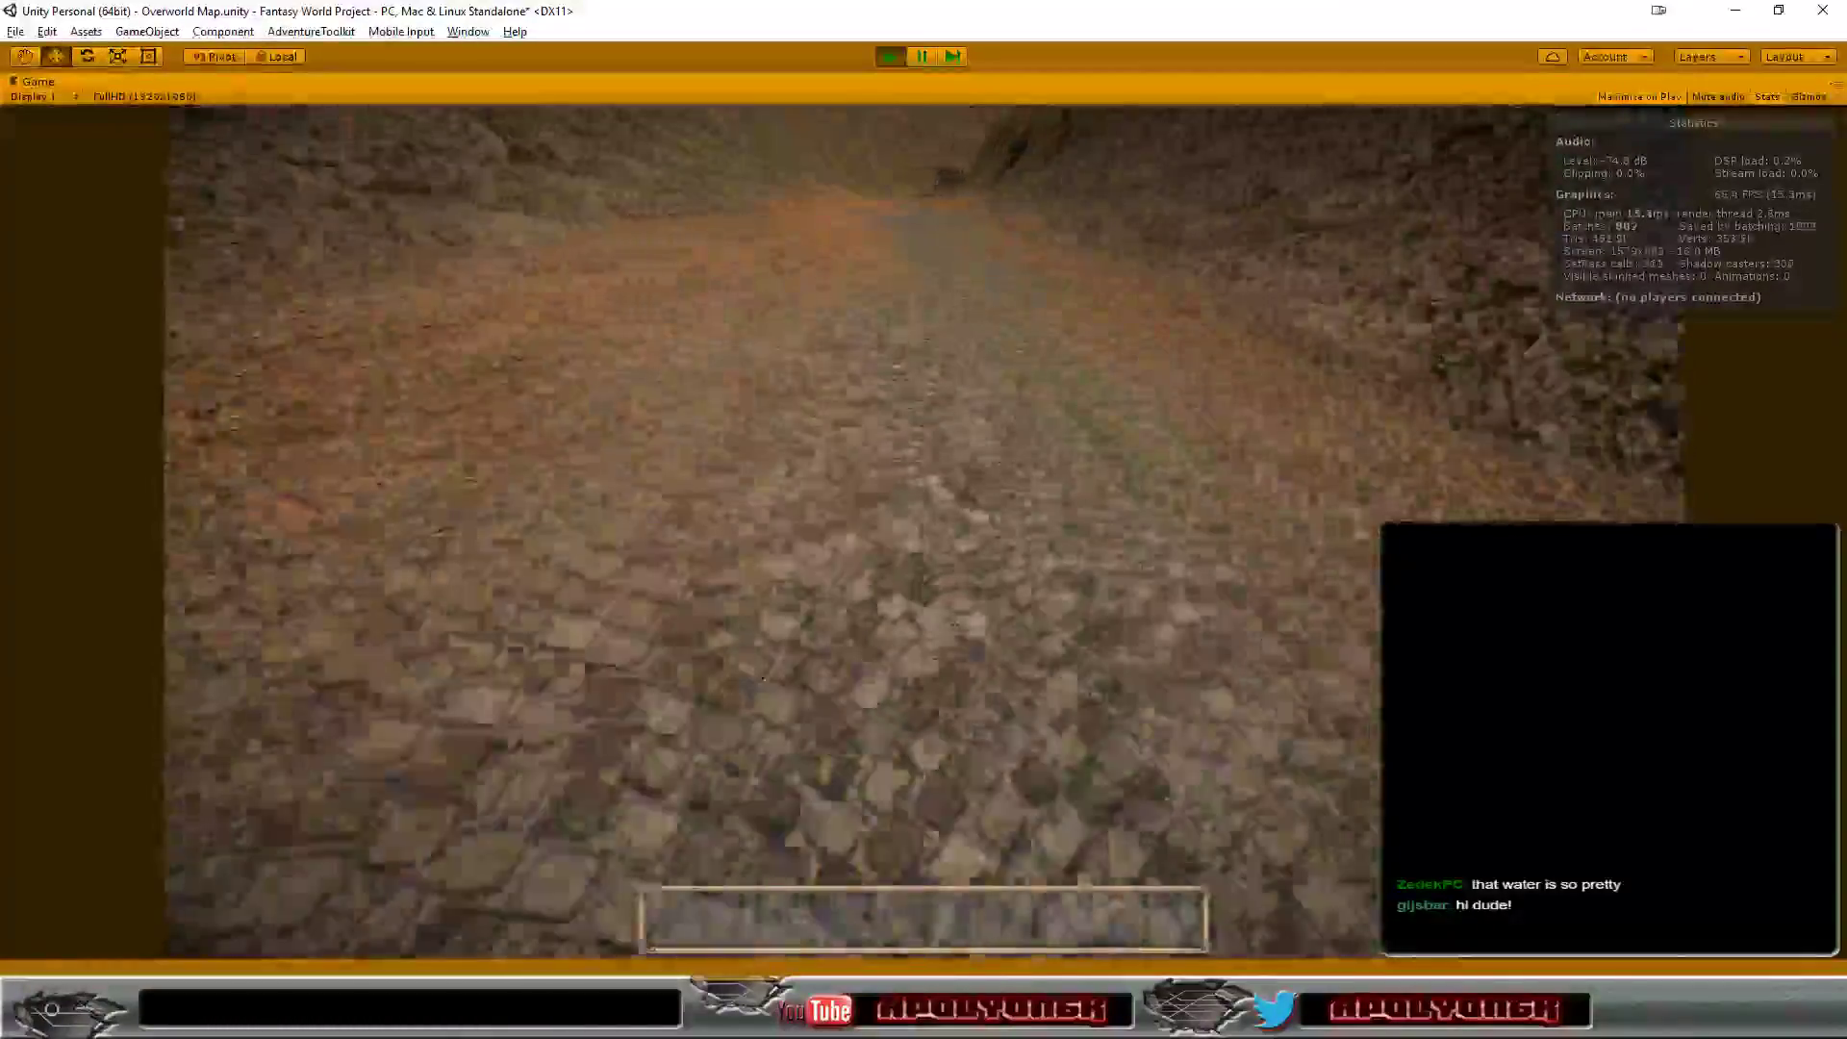
key("w")
key("w")
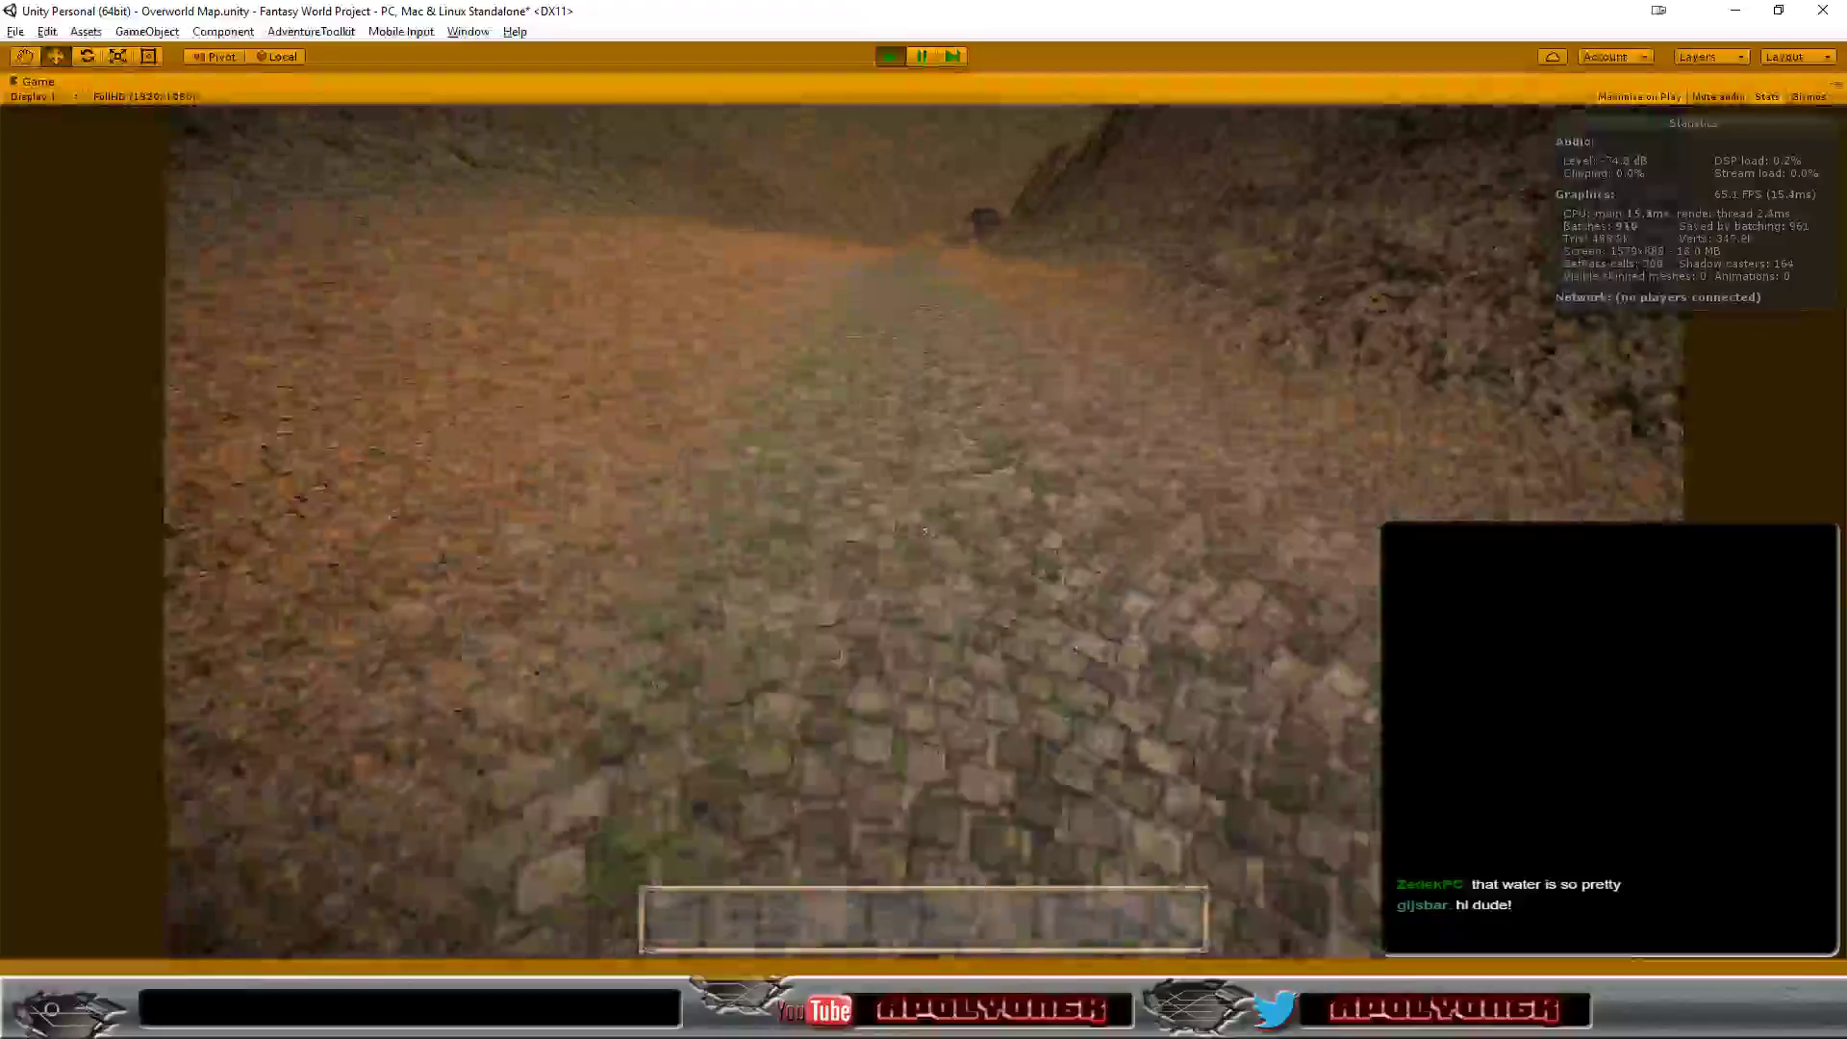
key("w")
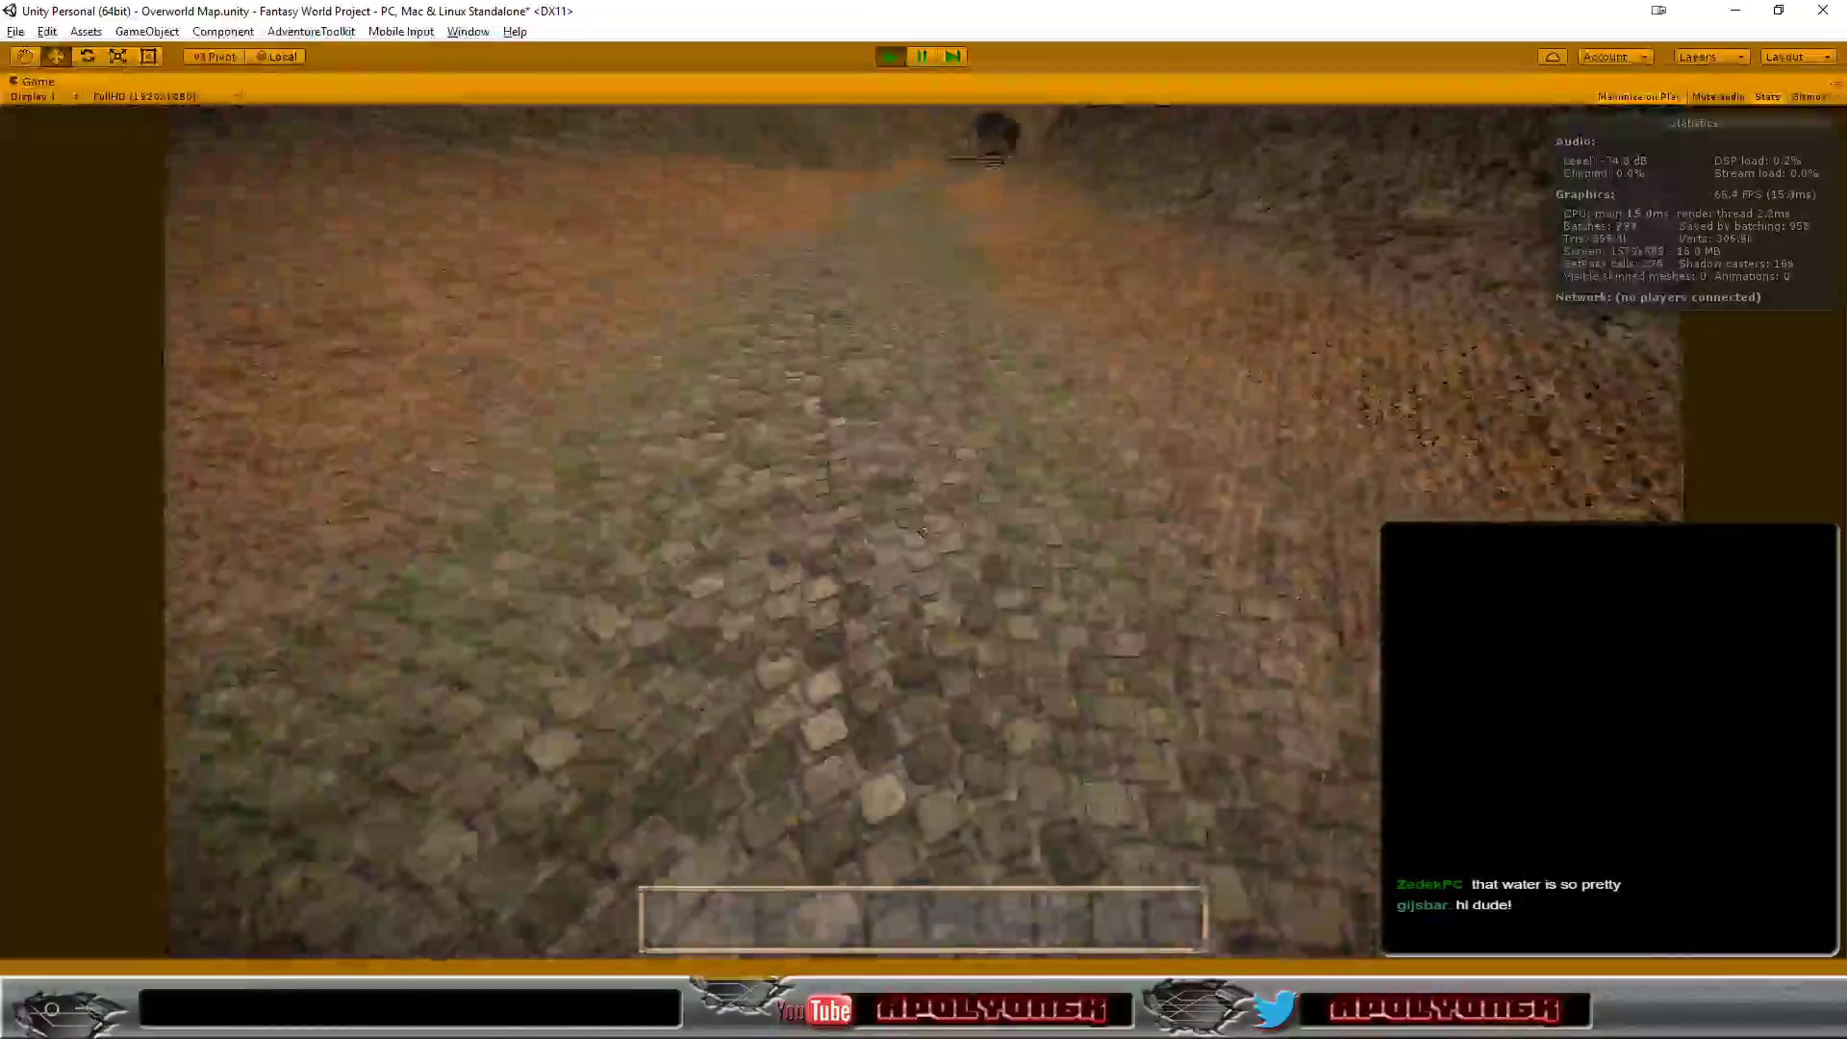
key("w")
key("w")
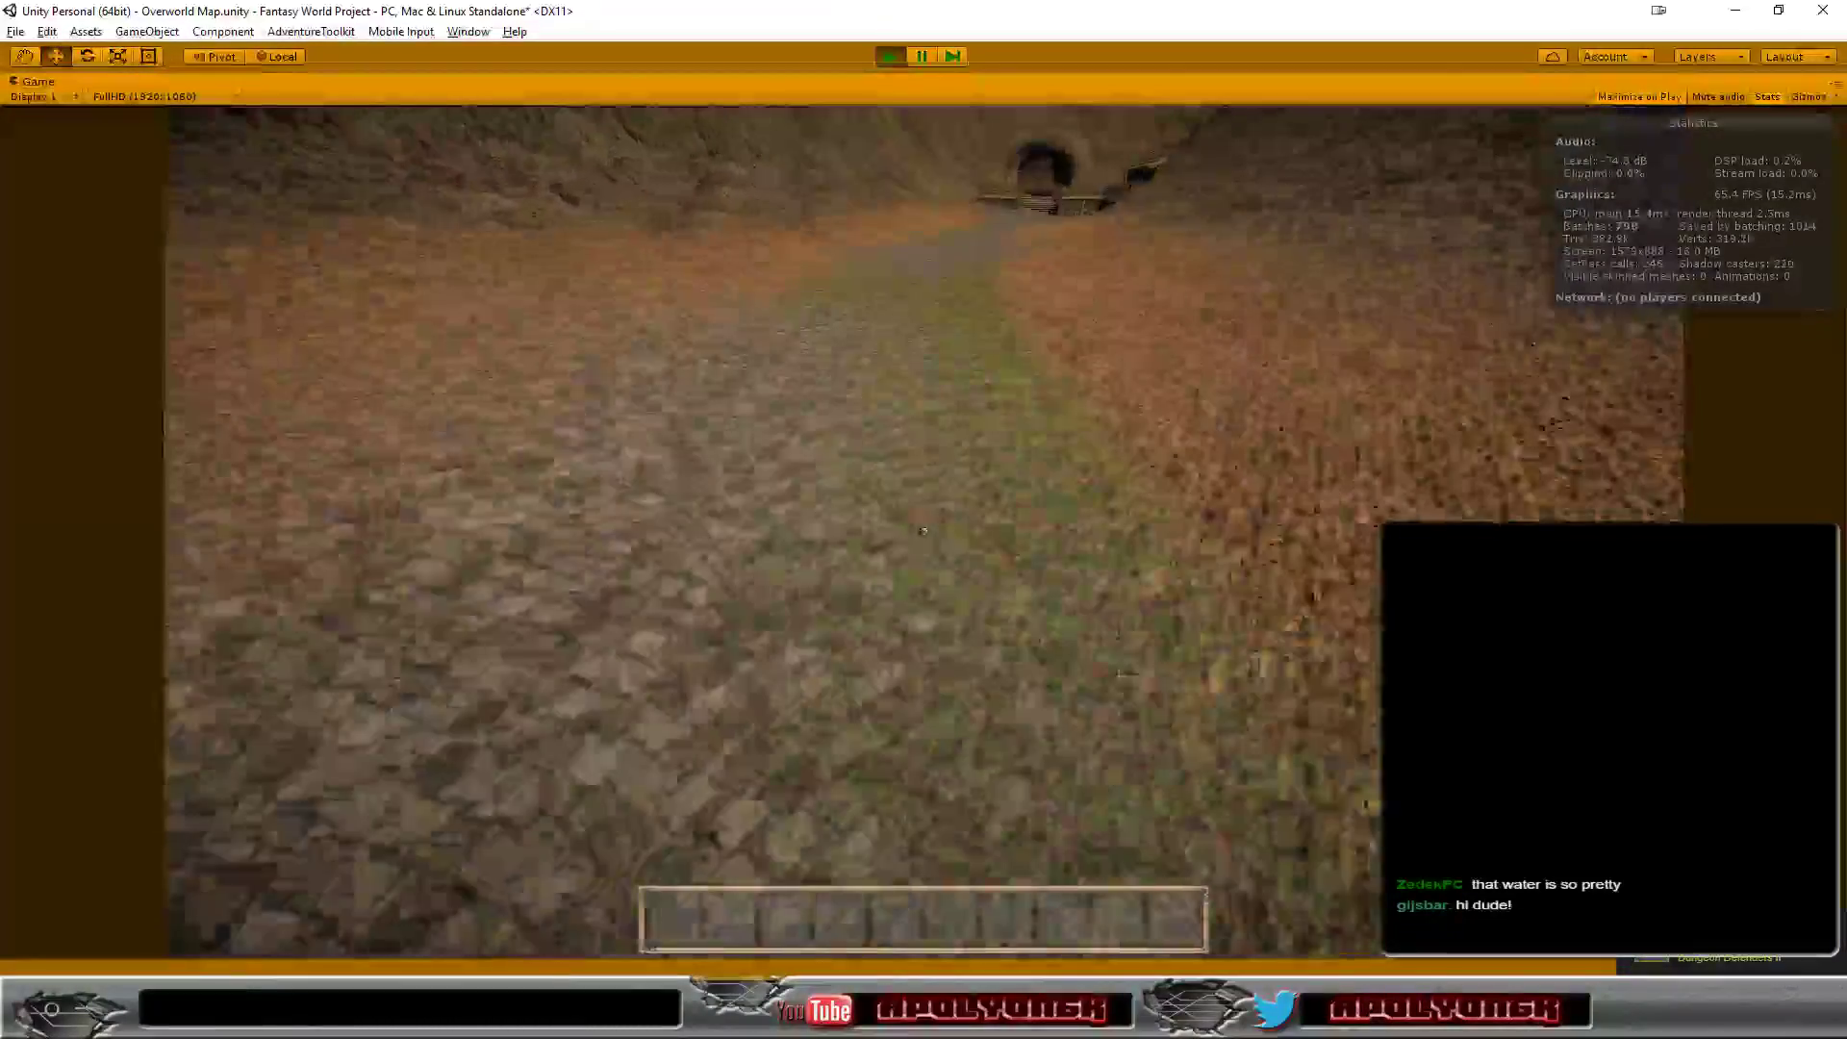
key("w")
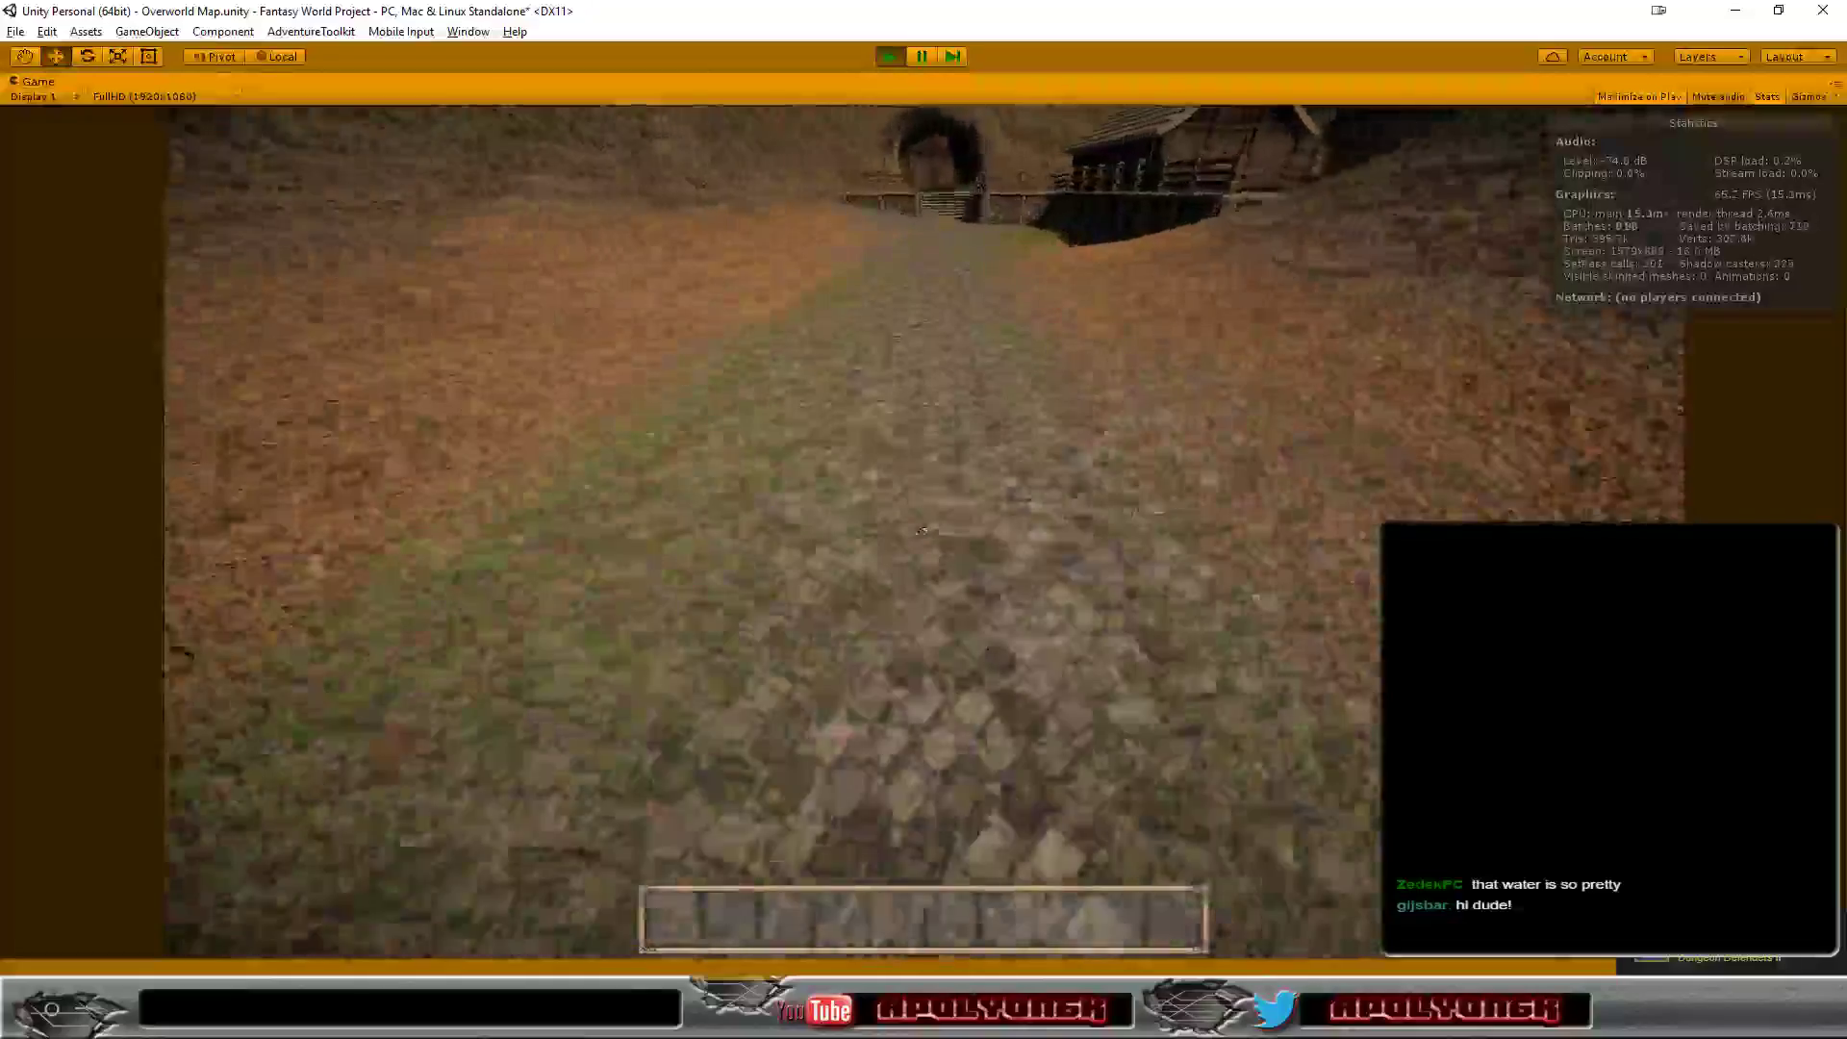
key("w")
key("w")
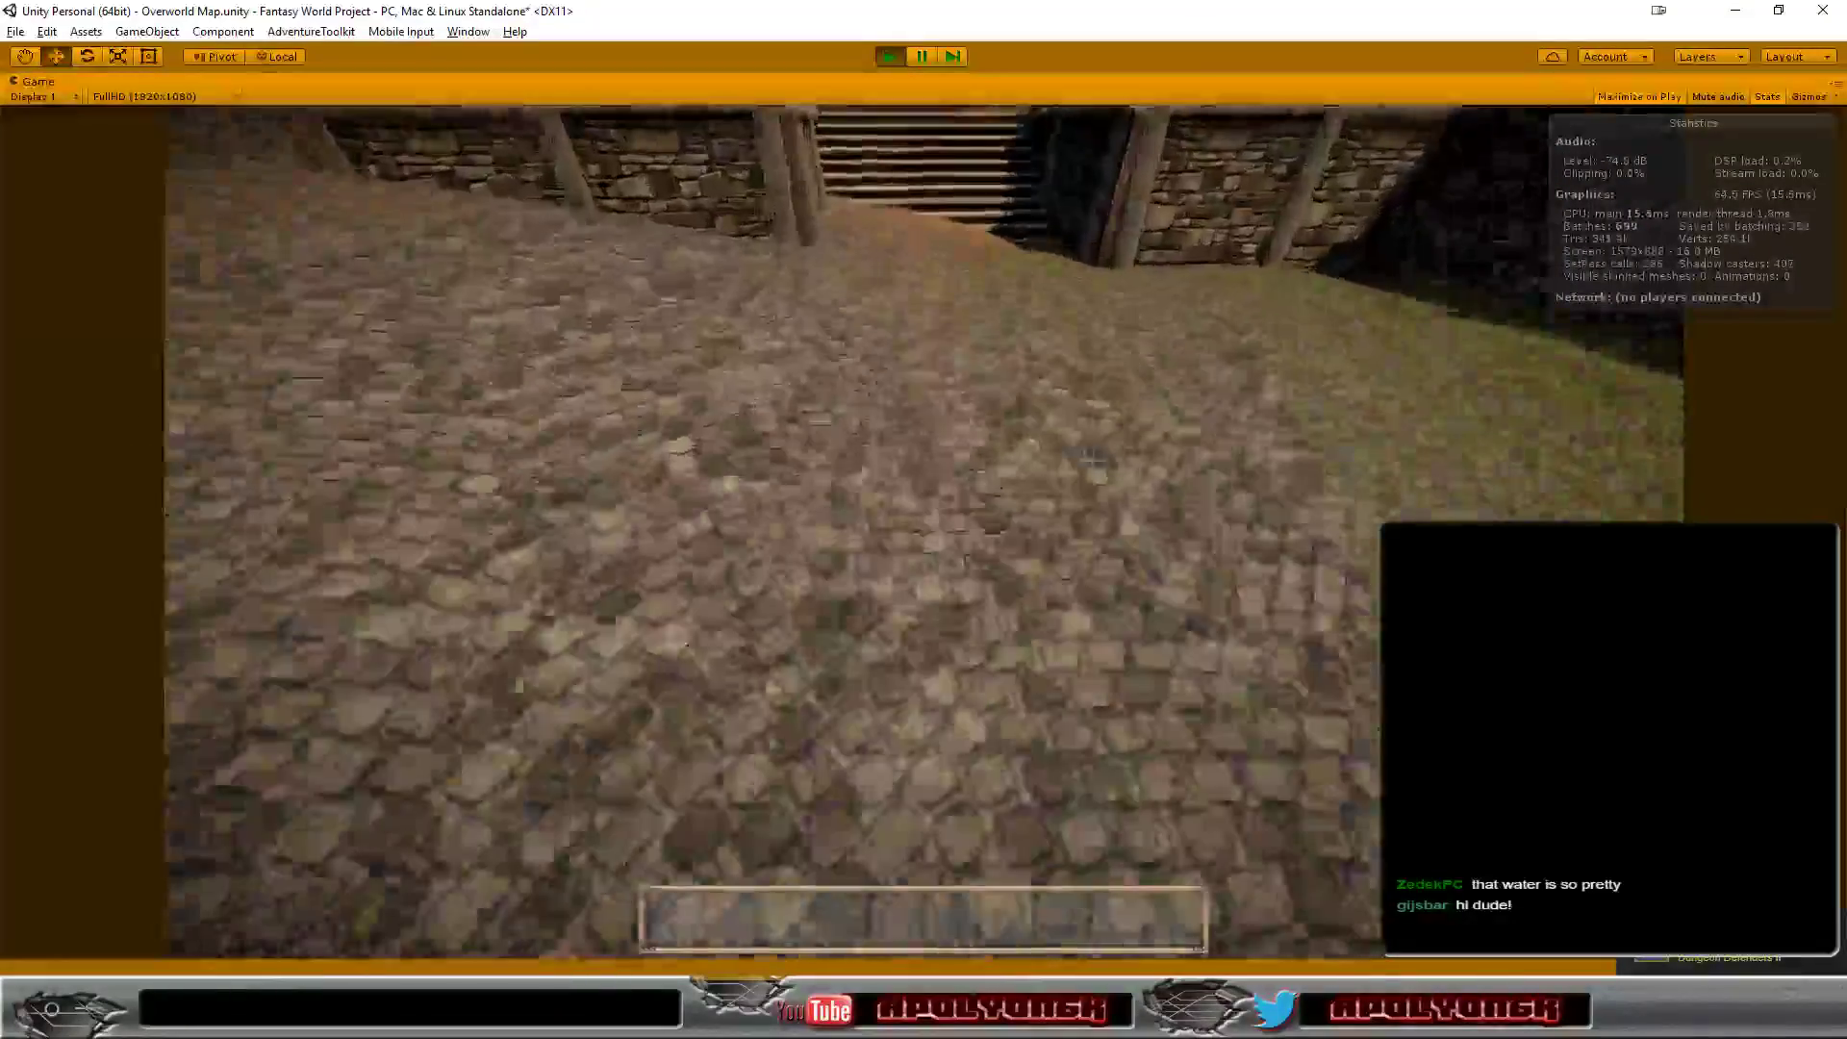
key("w")
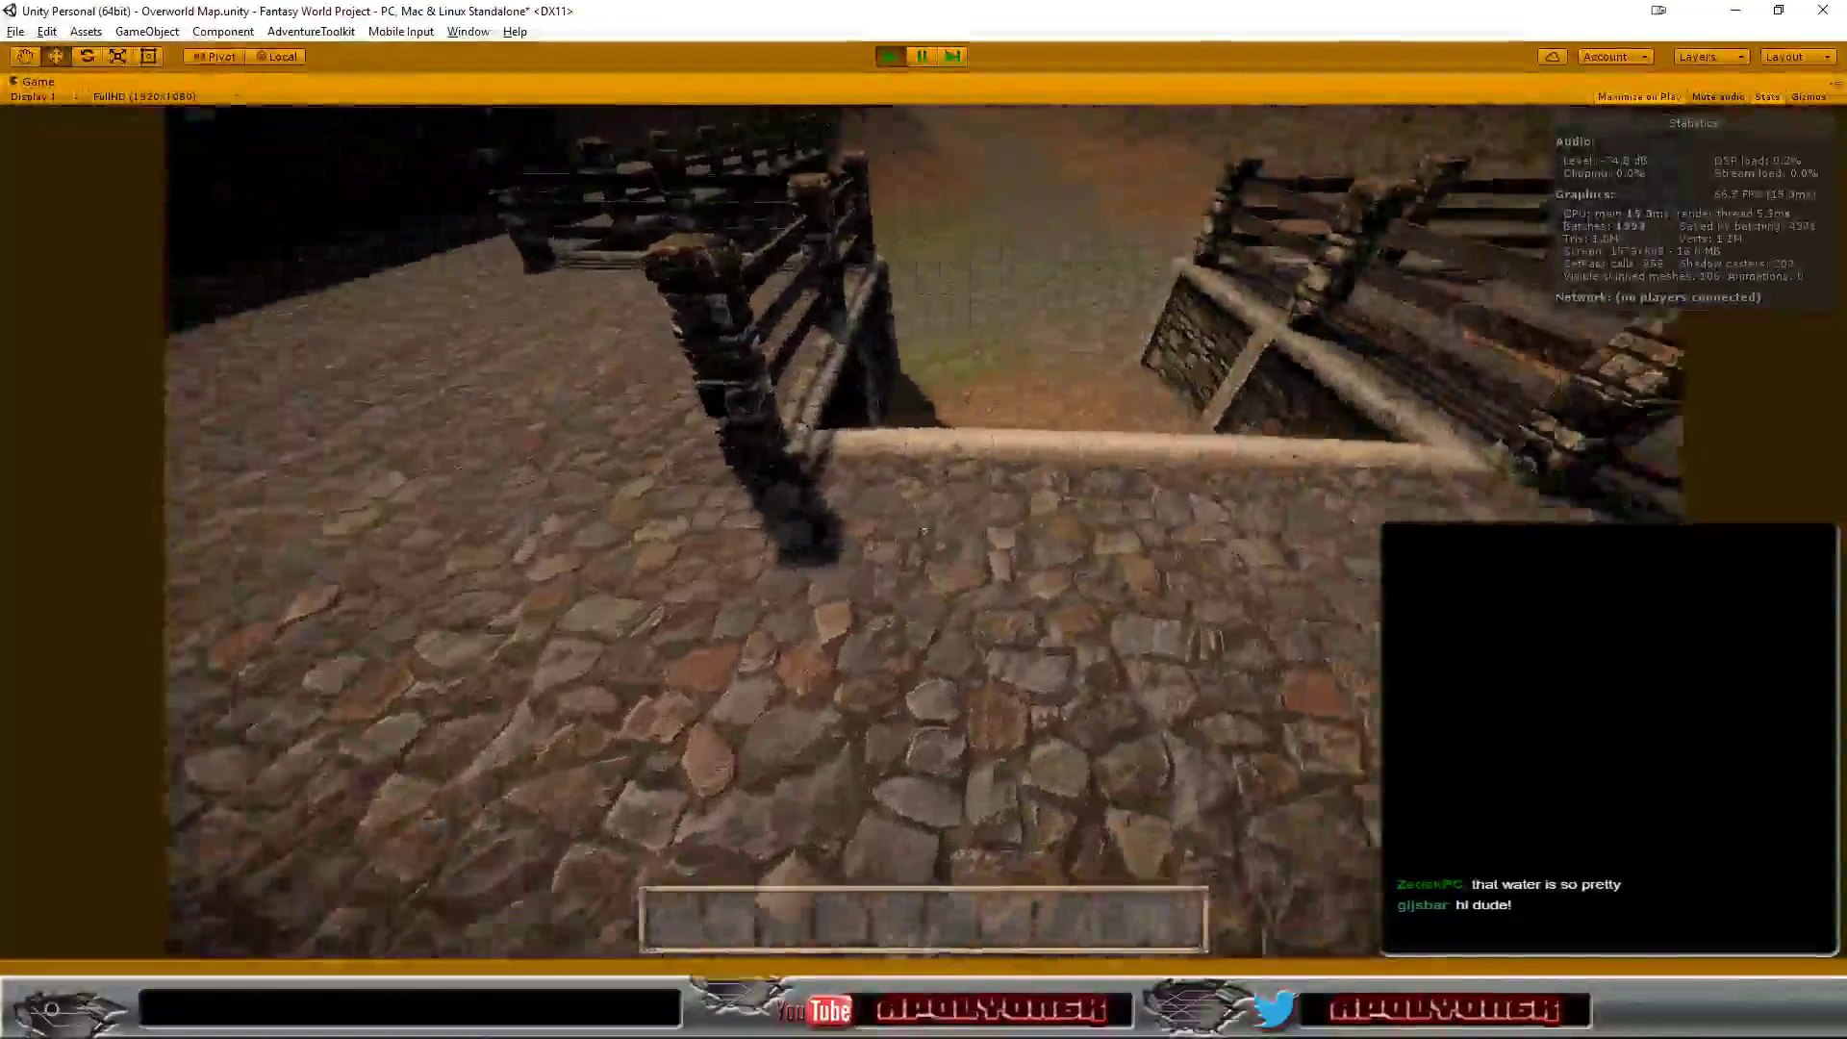
- Turn back and follow the road through the rock arch onto the grassy field
key("w")
key("w")
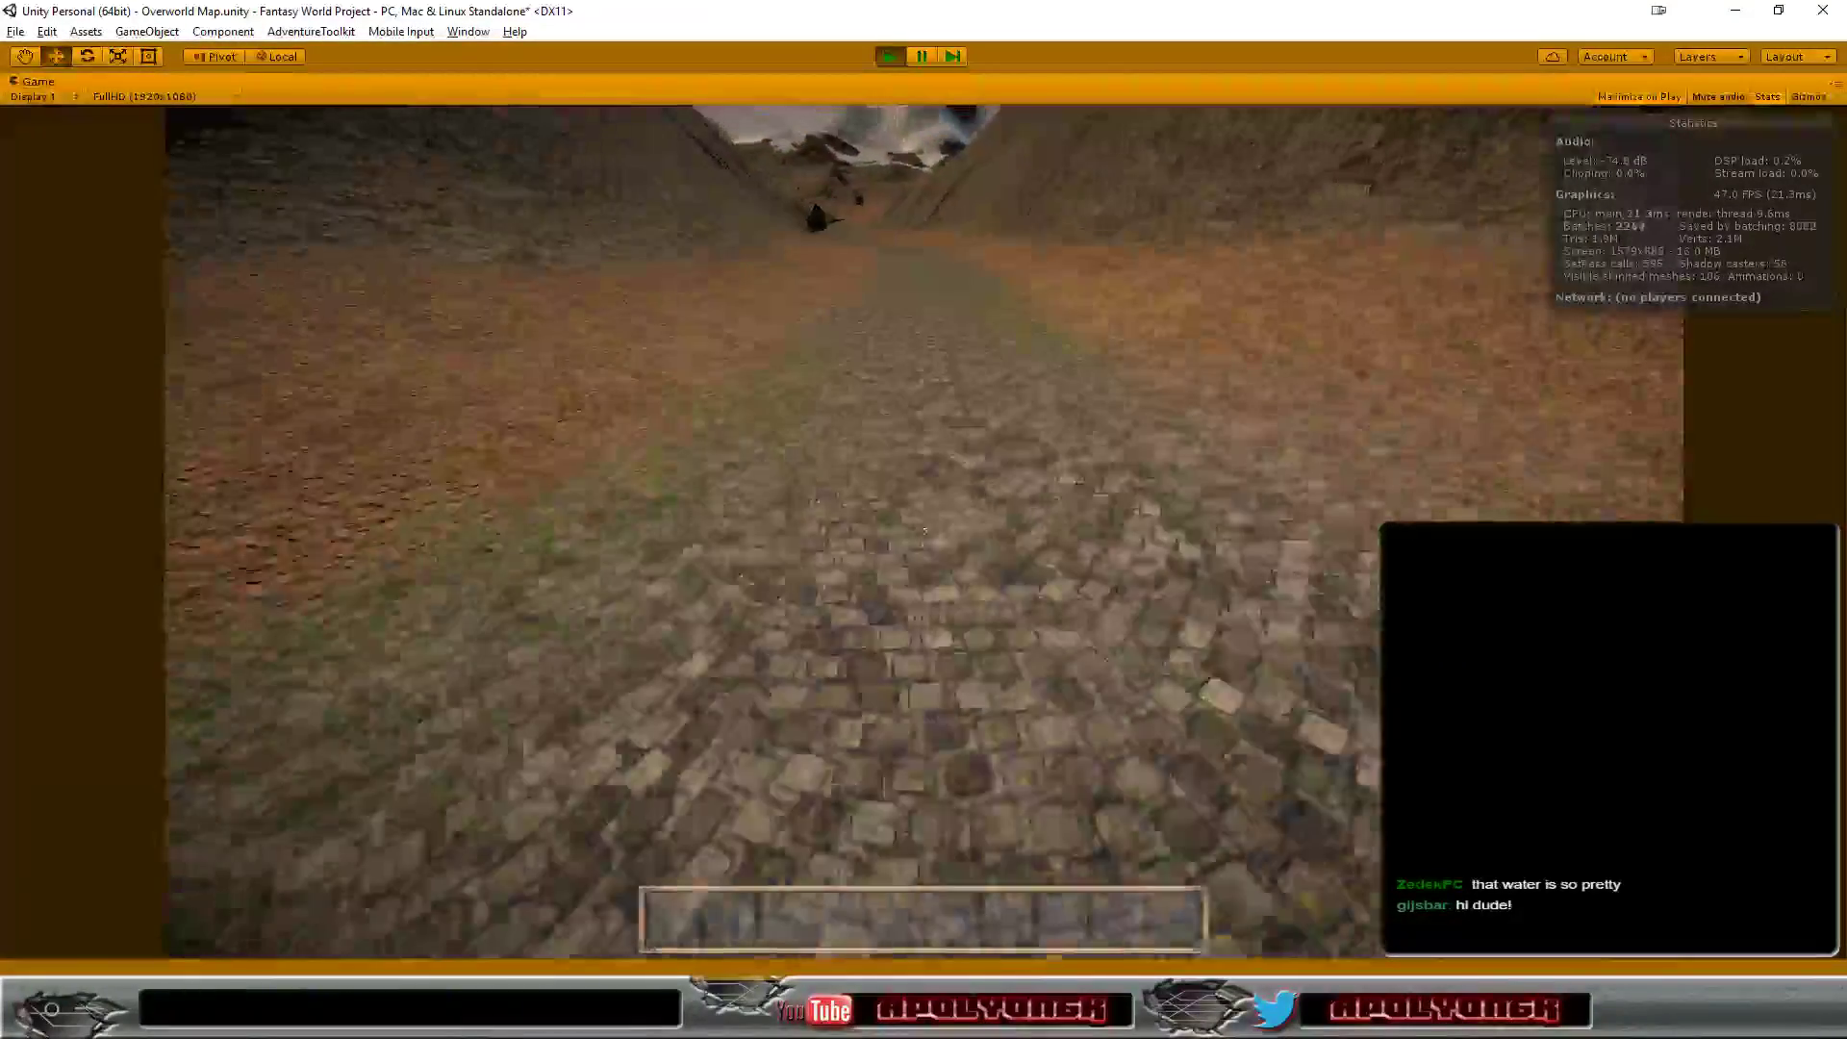
key("w")
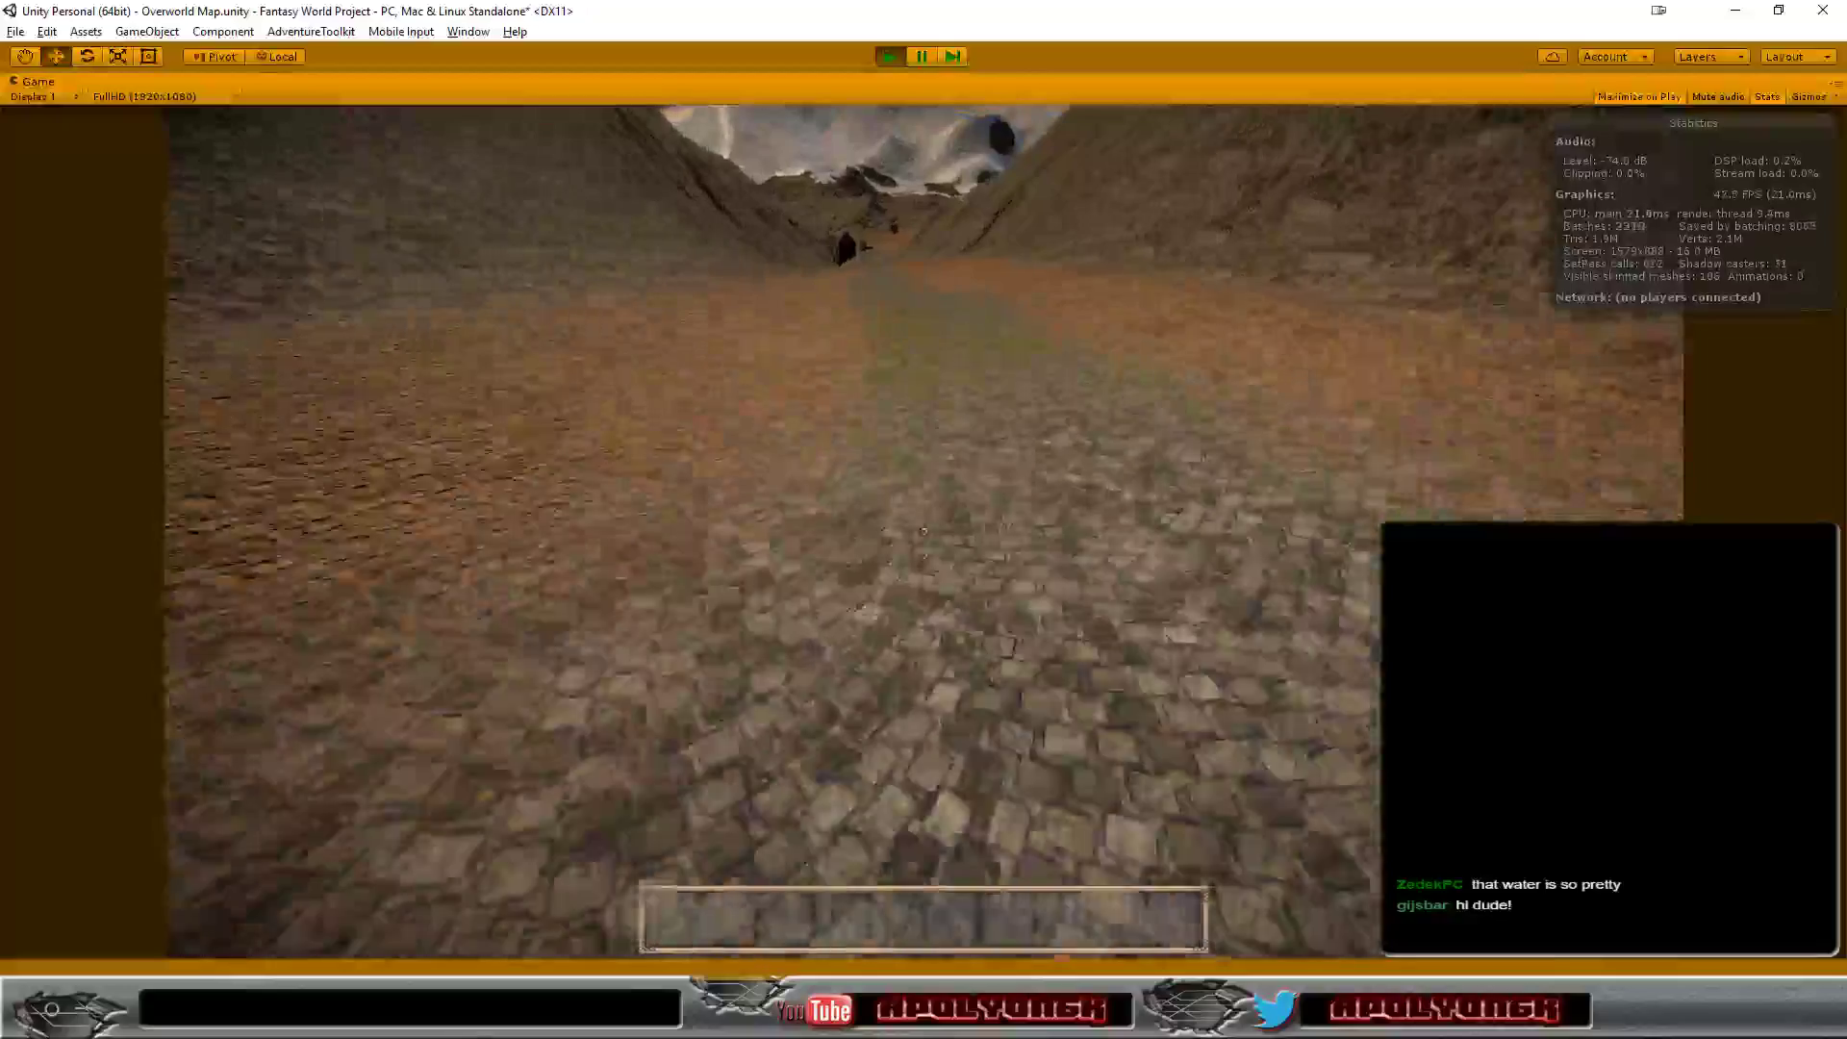
key("w")
key("w")
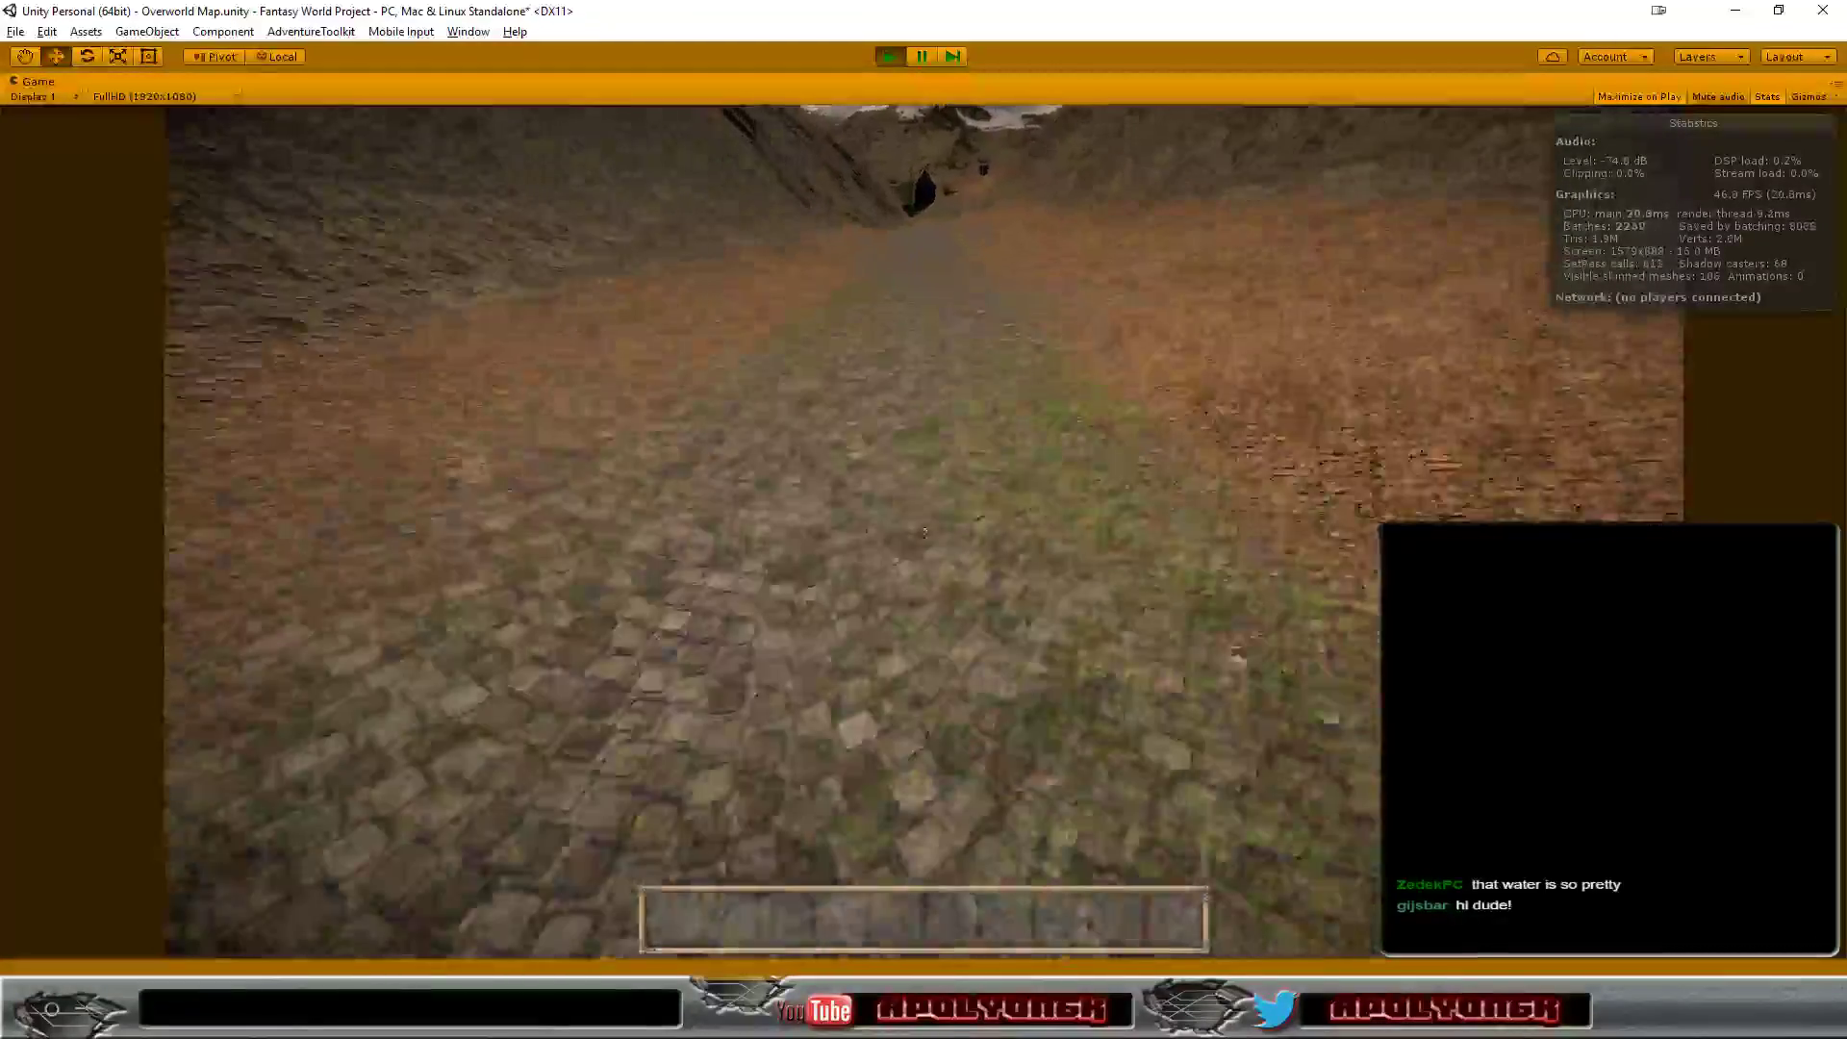
key("w")
key("w")
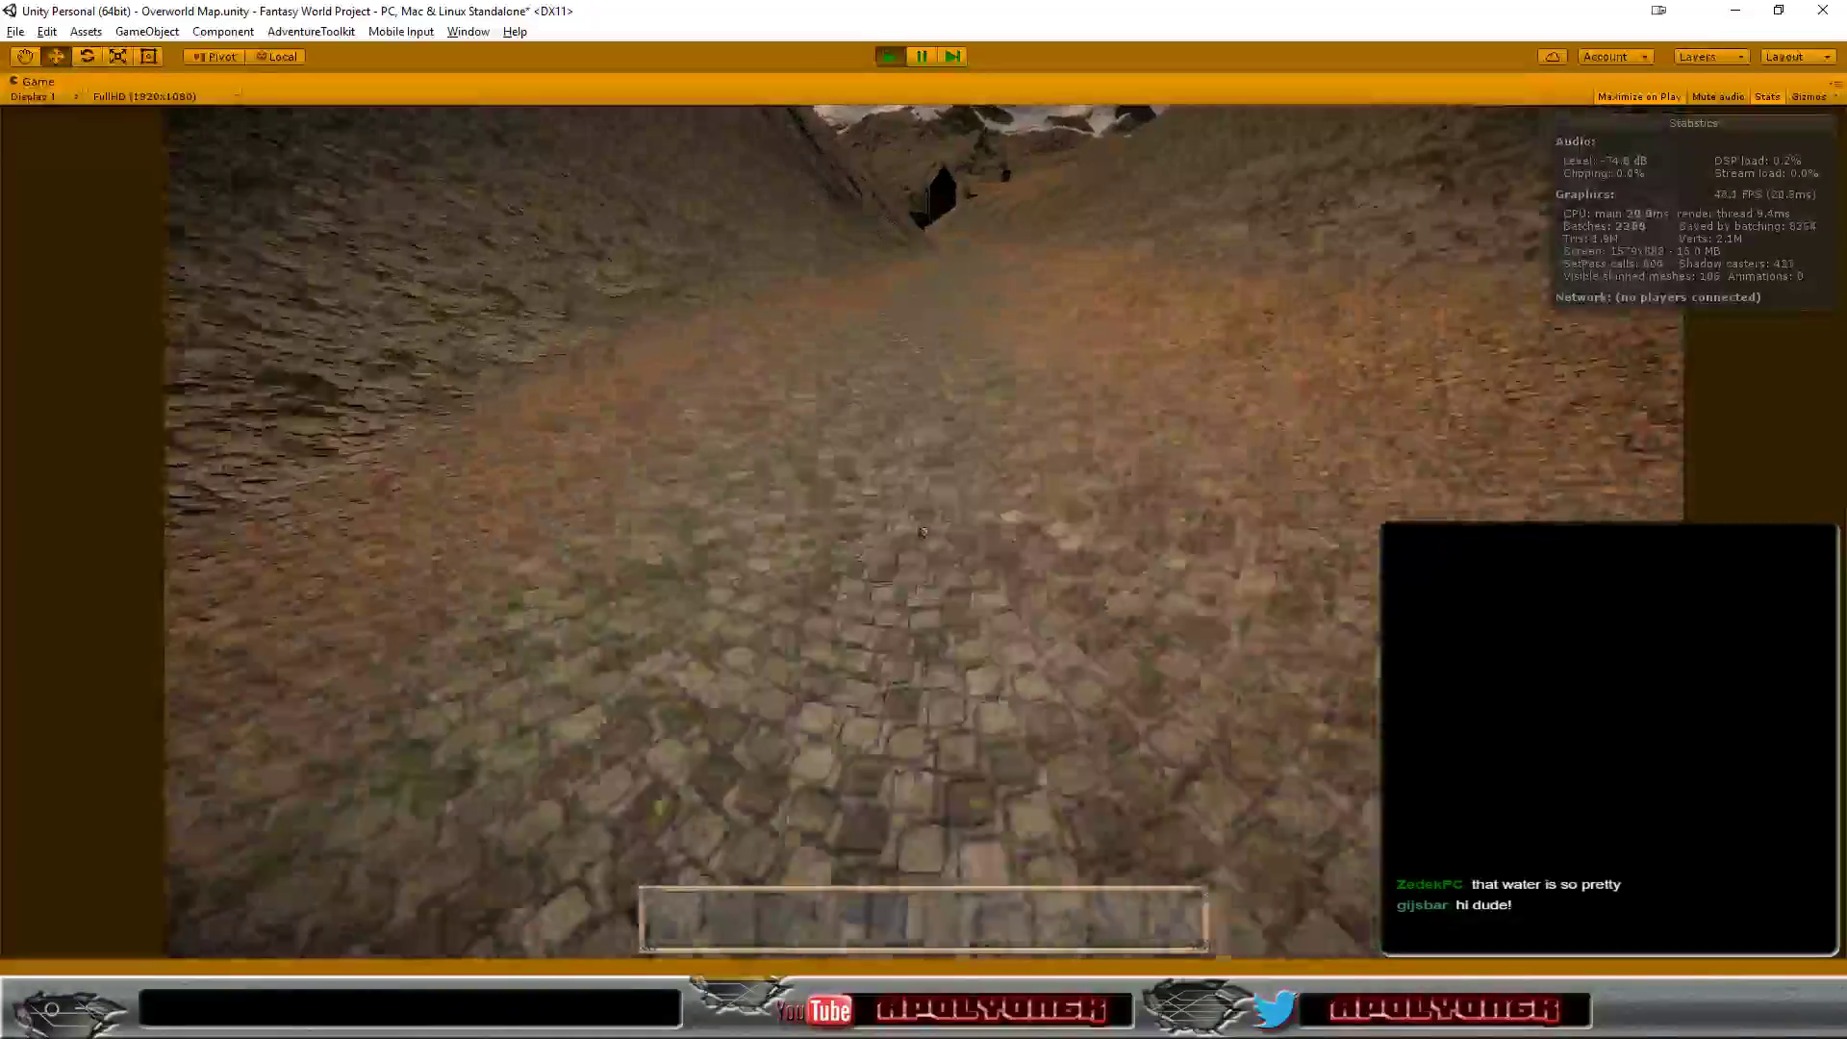
key("w")
key("w")
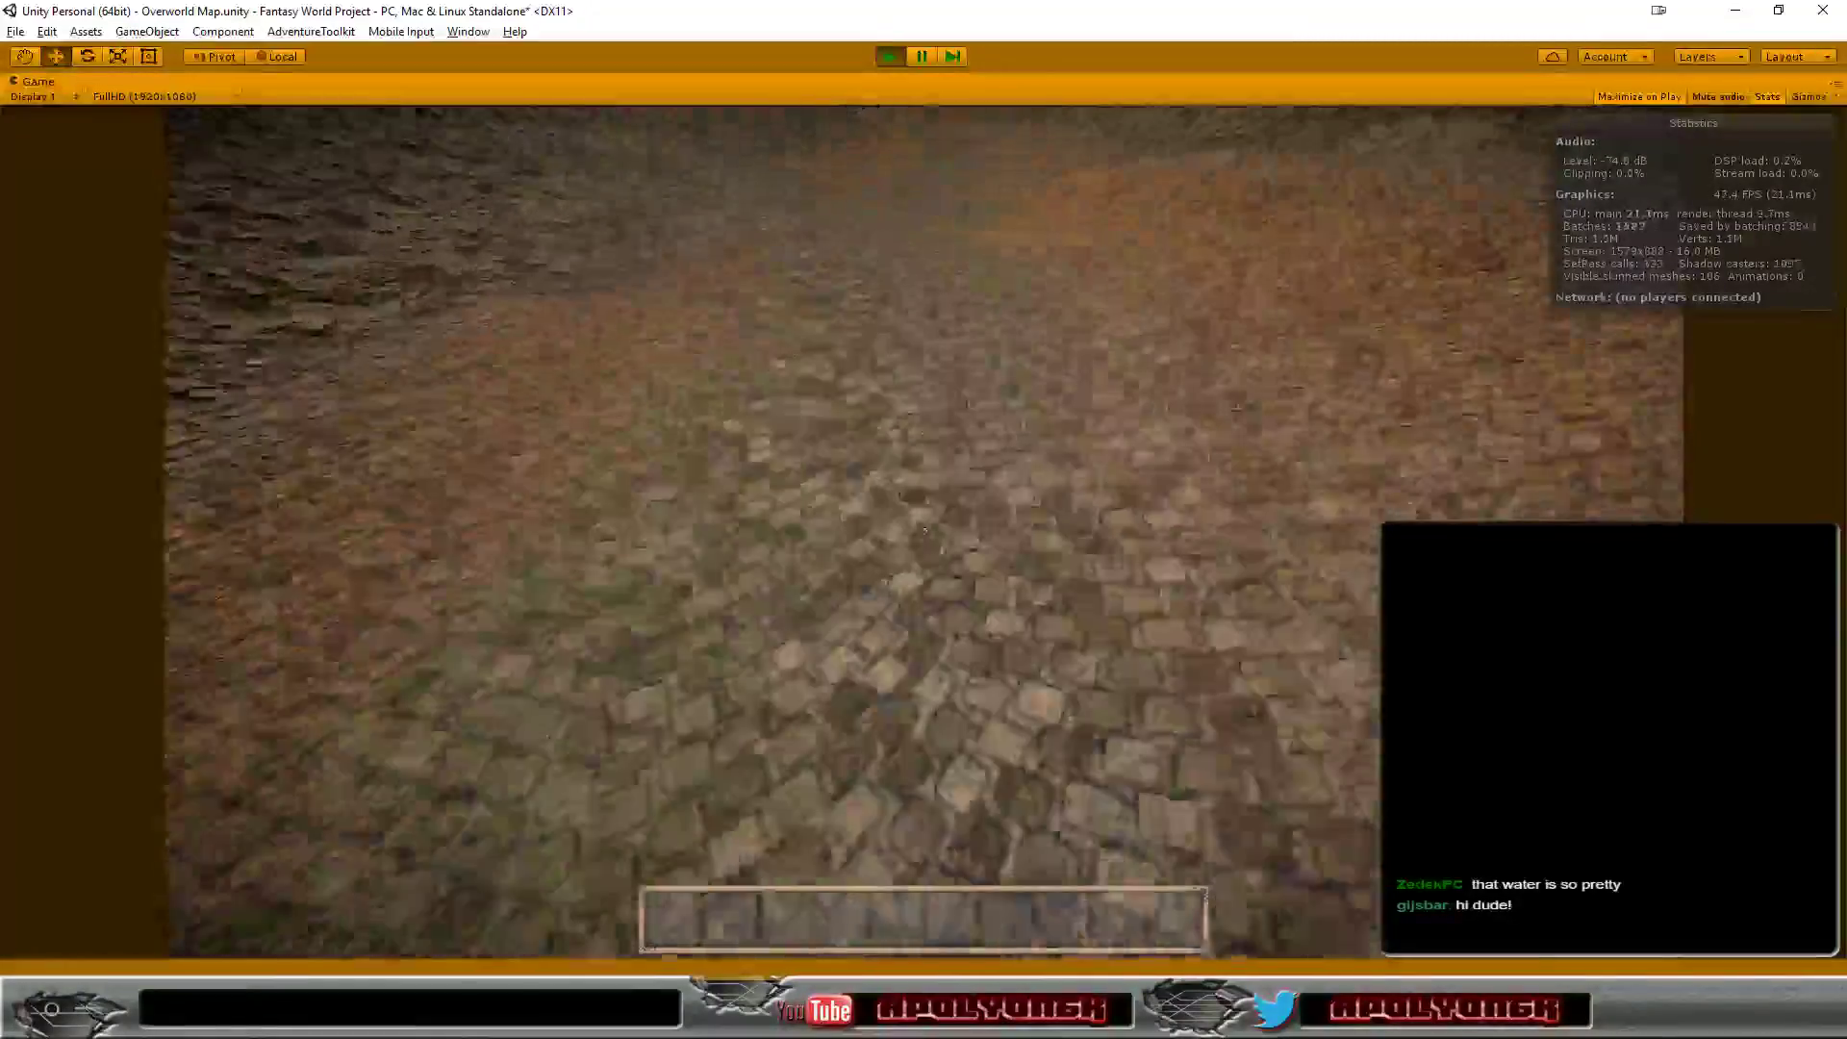
key("w")
key("w")
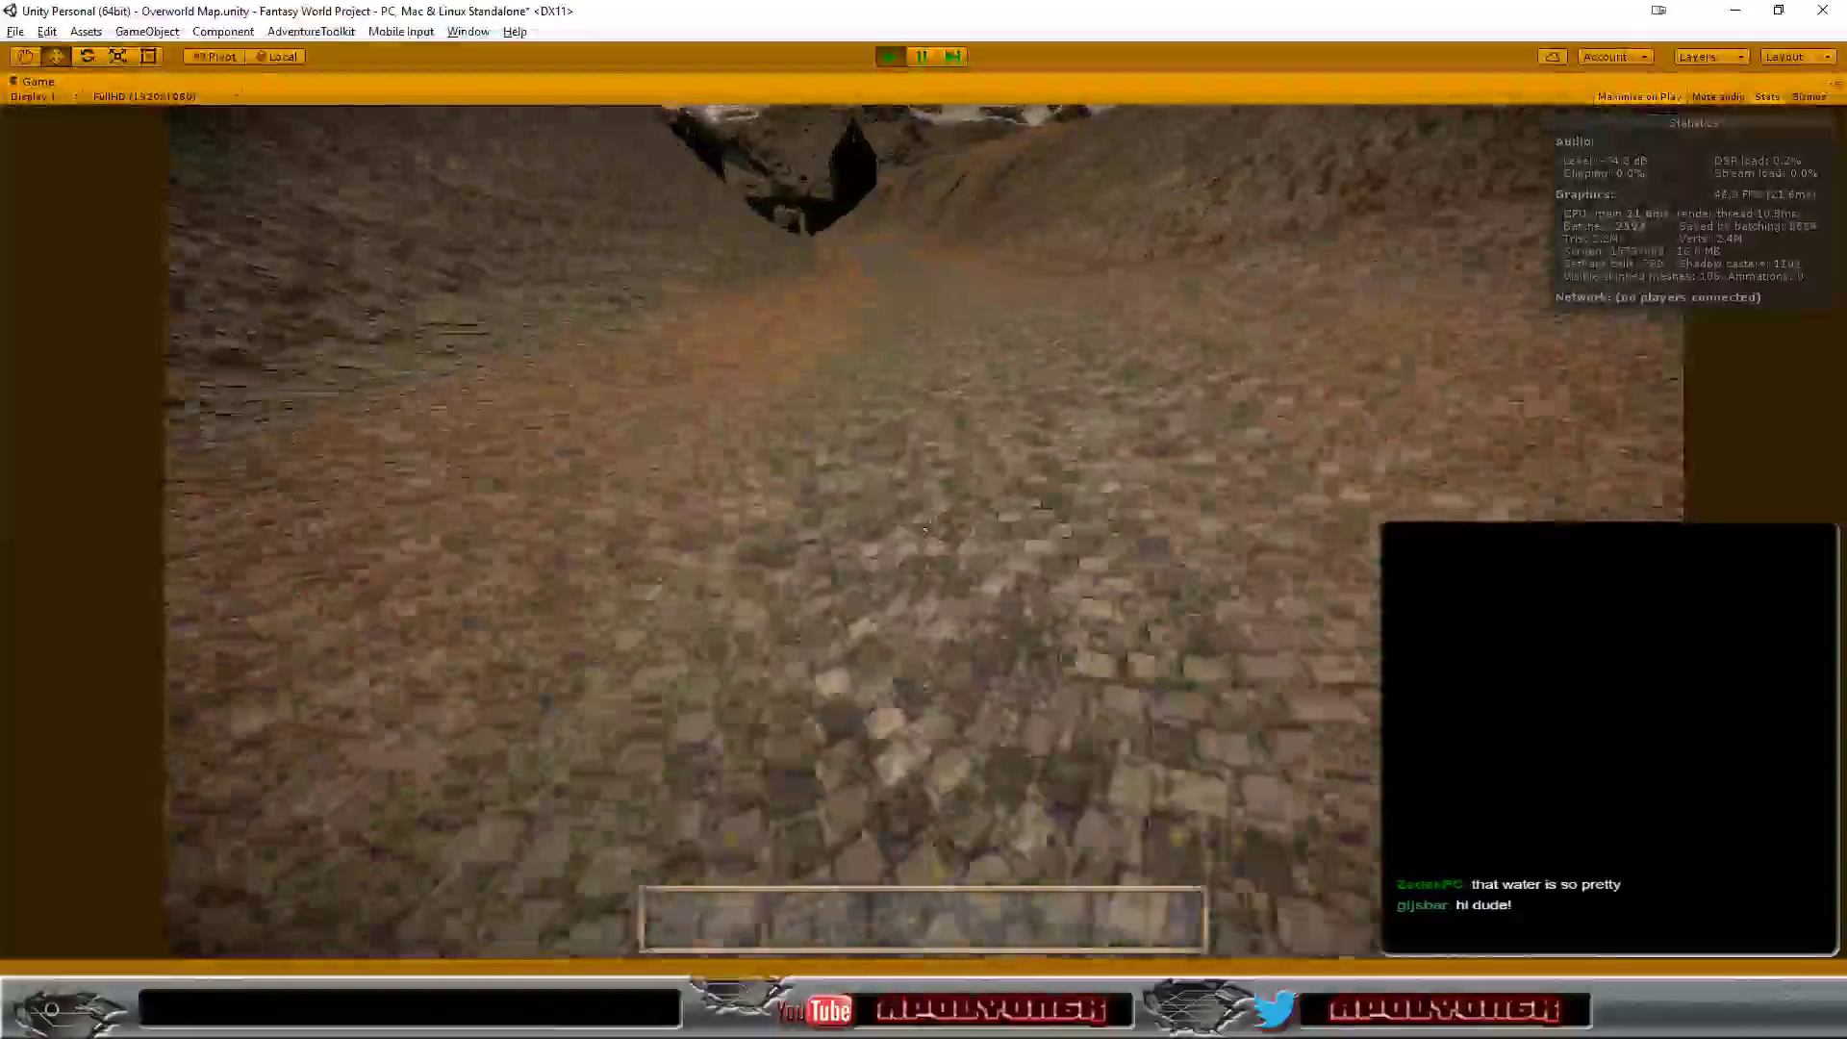
key("w")
key("w")
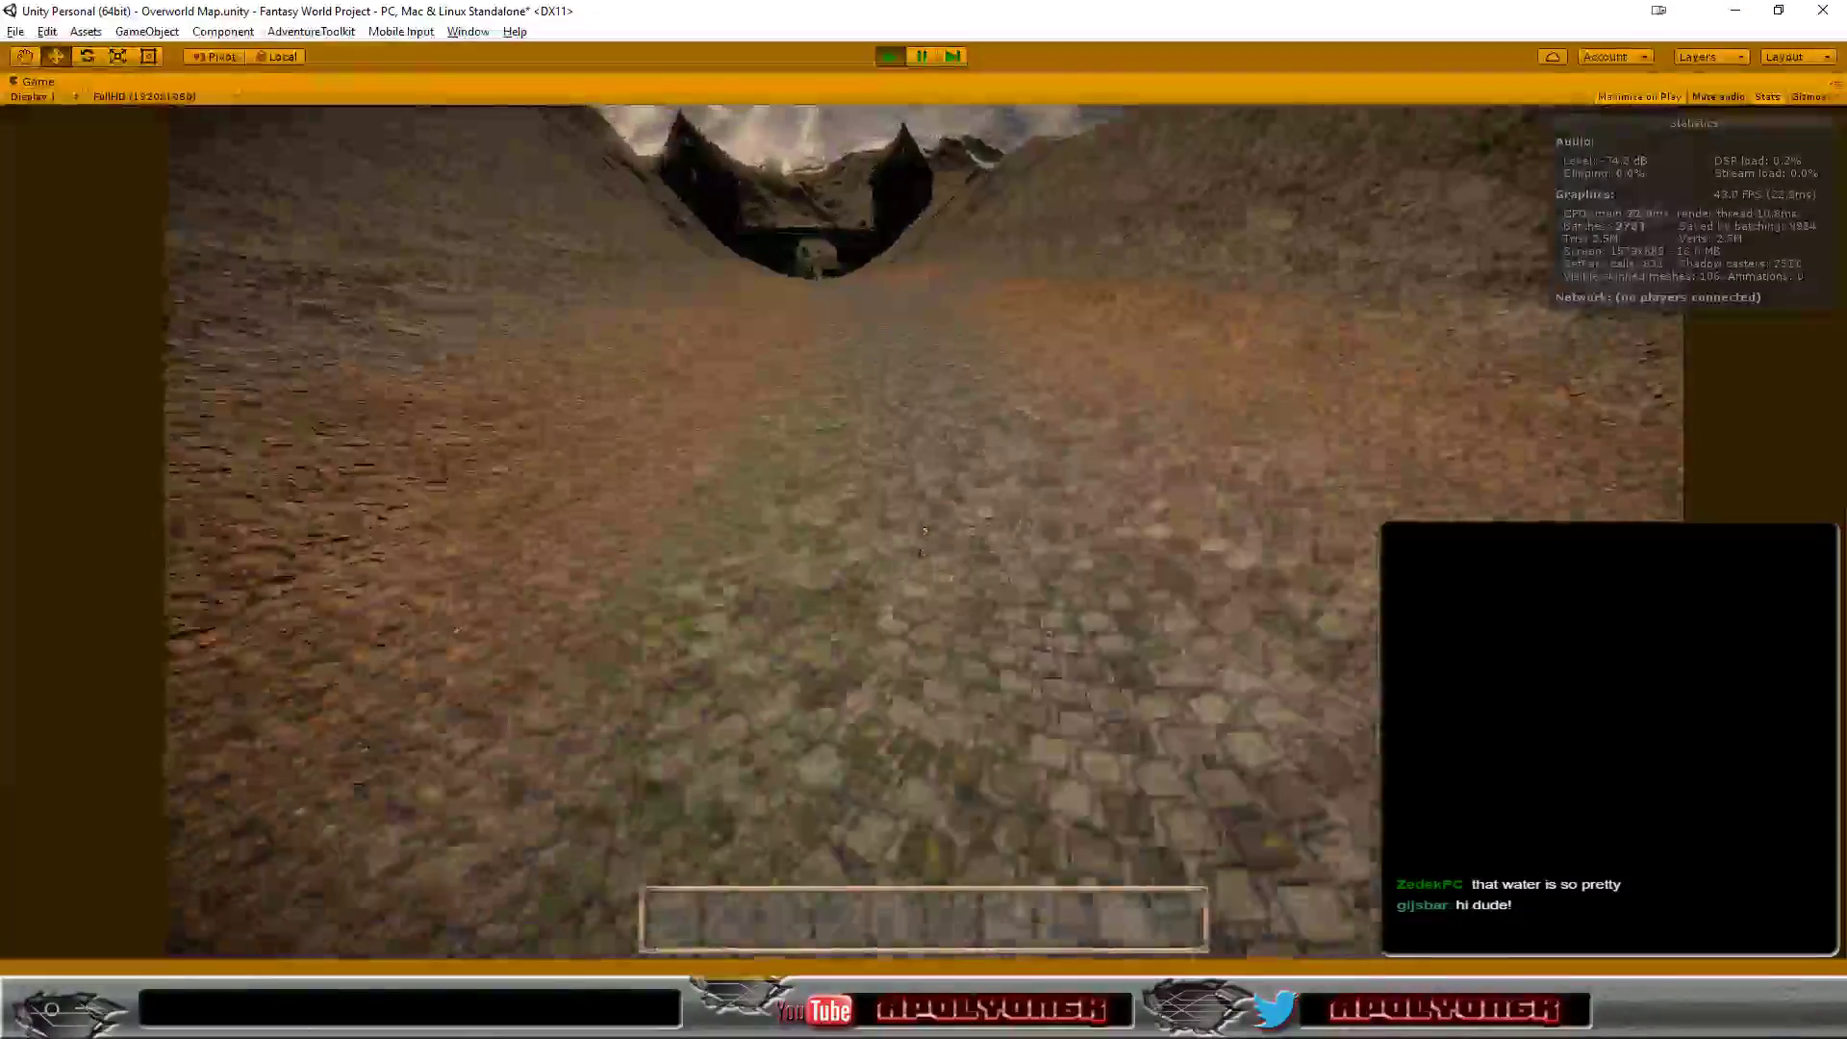
key("w")
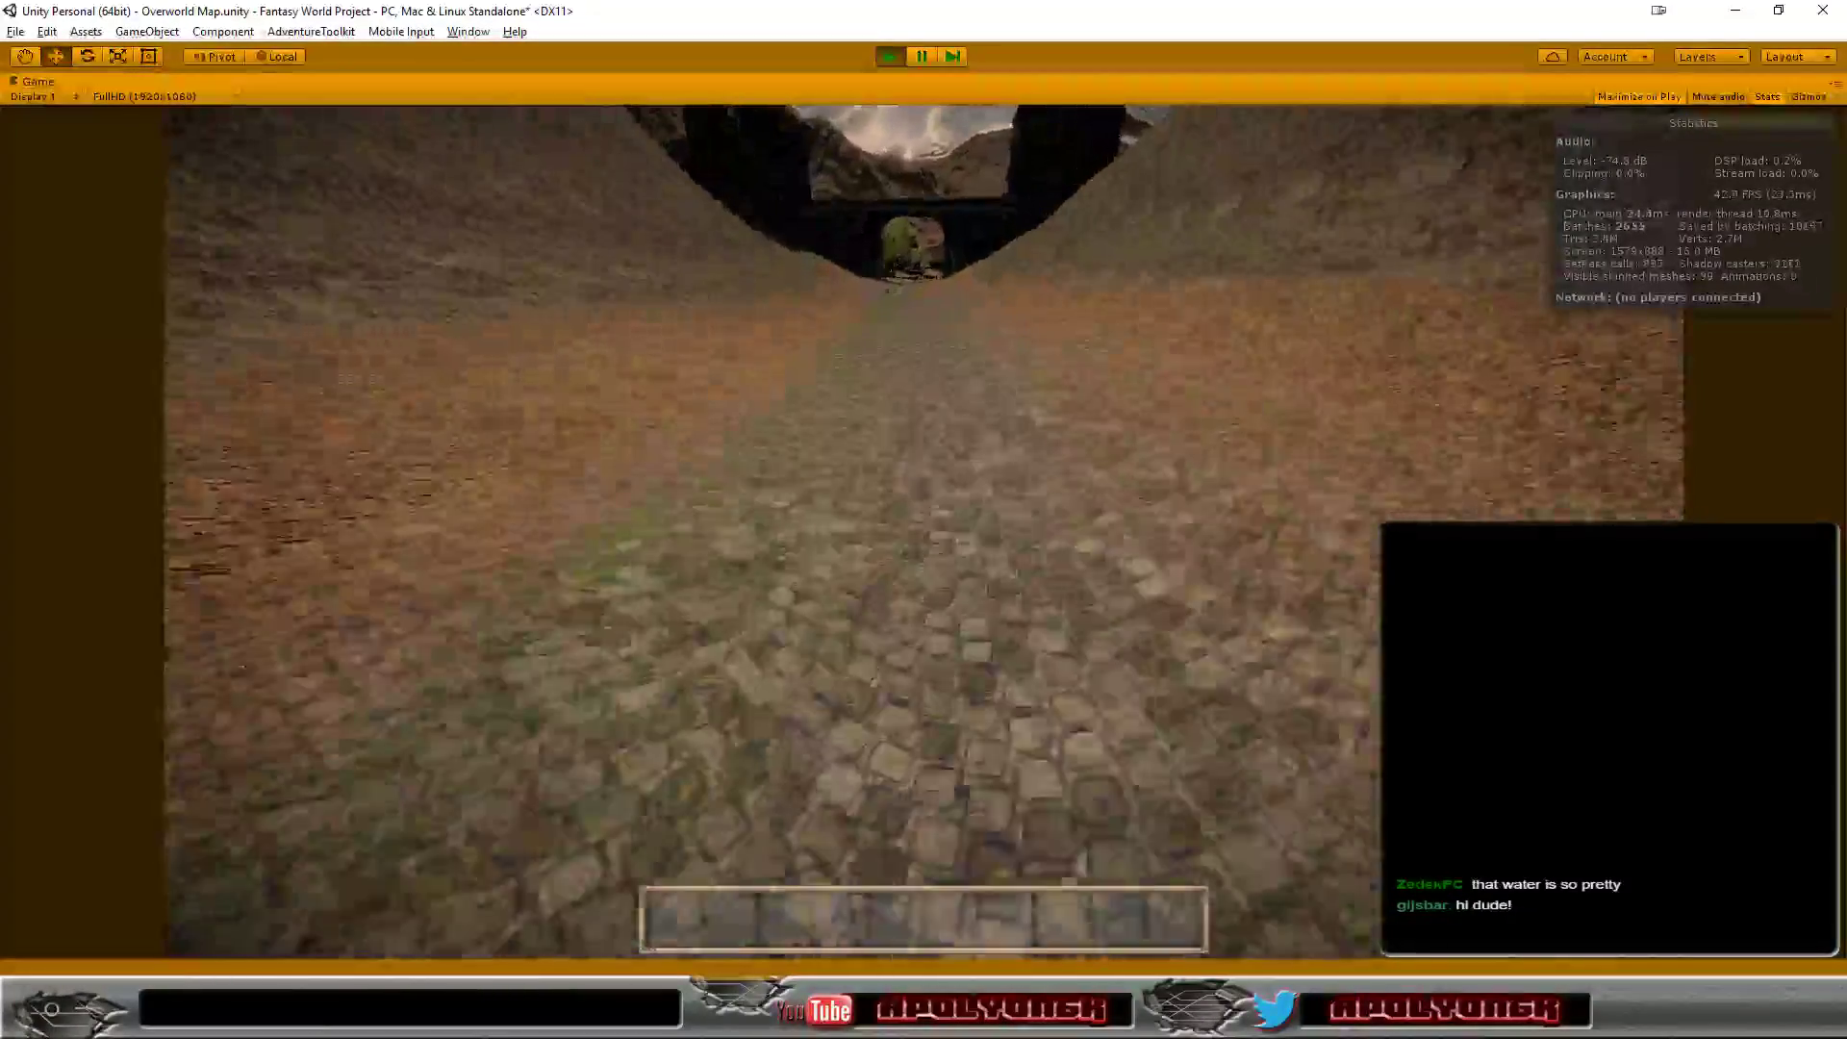
key("w")
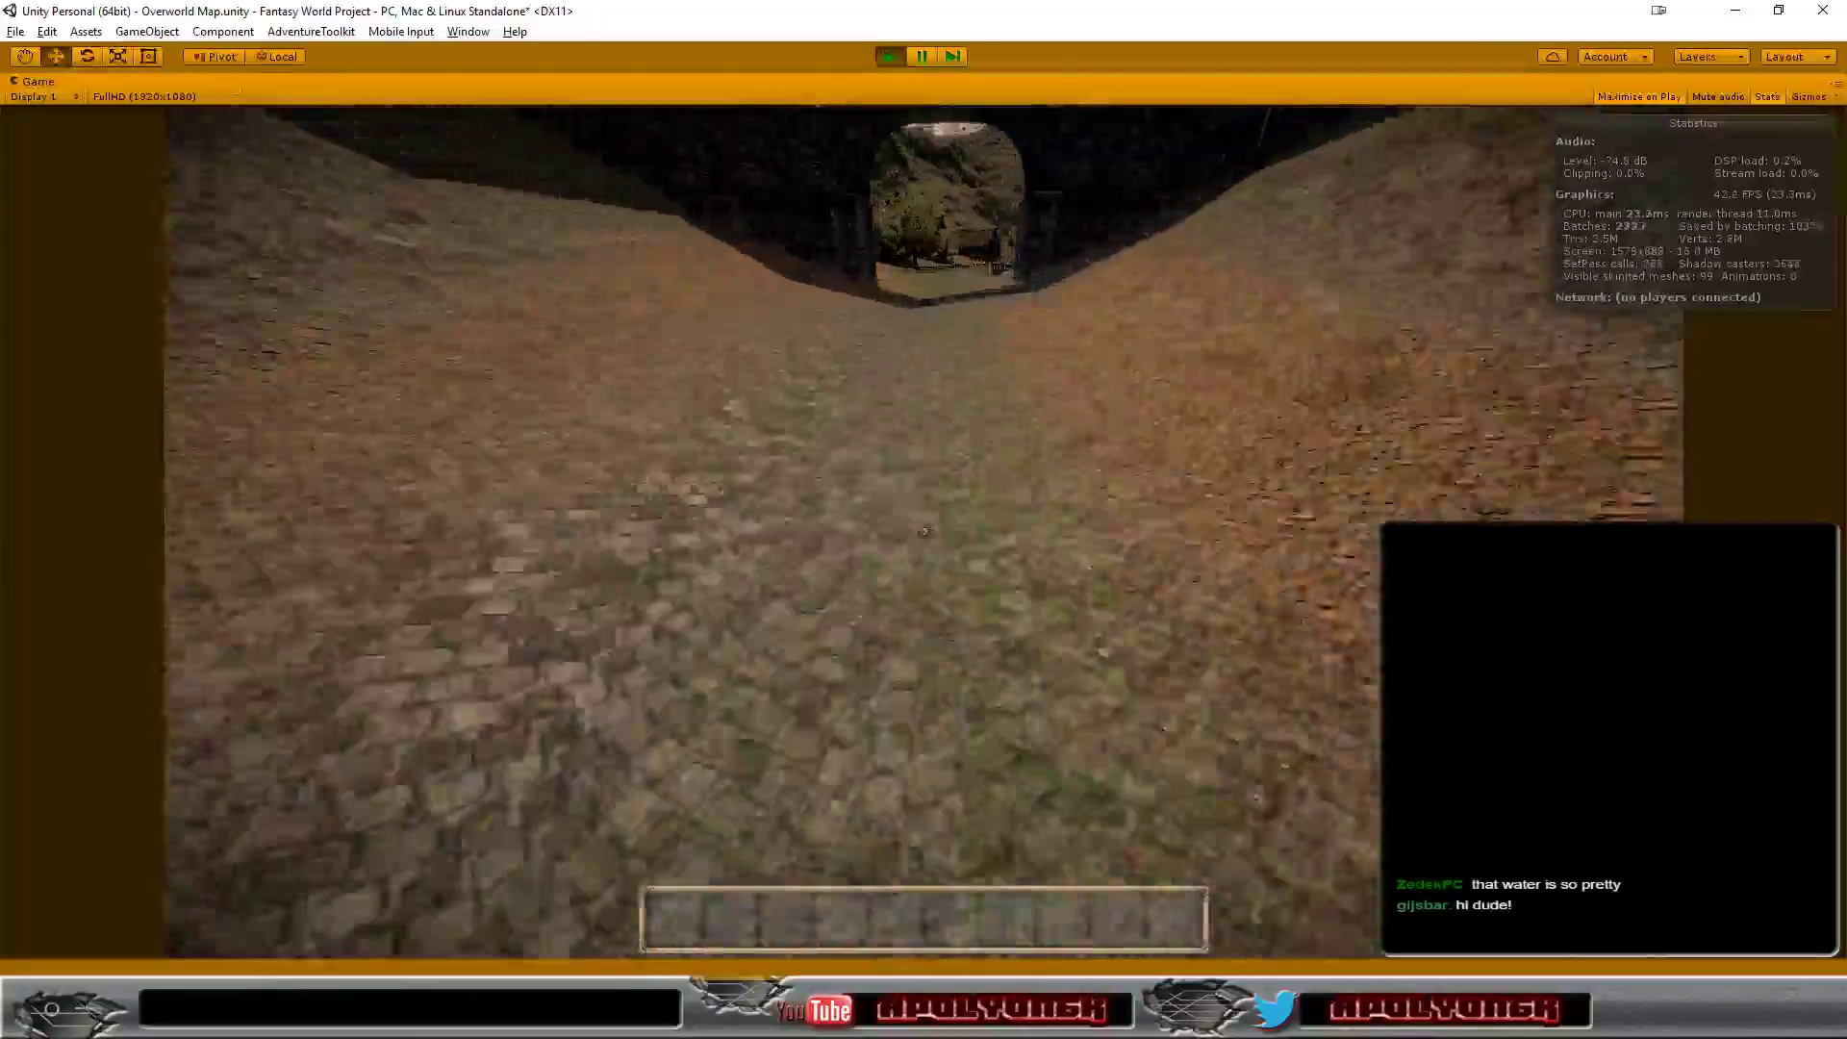
key("w")
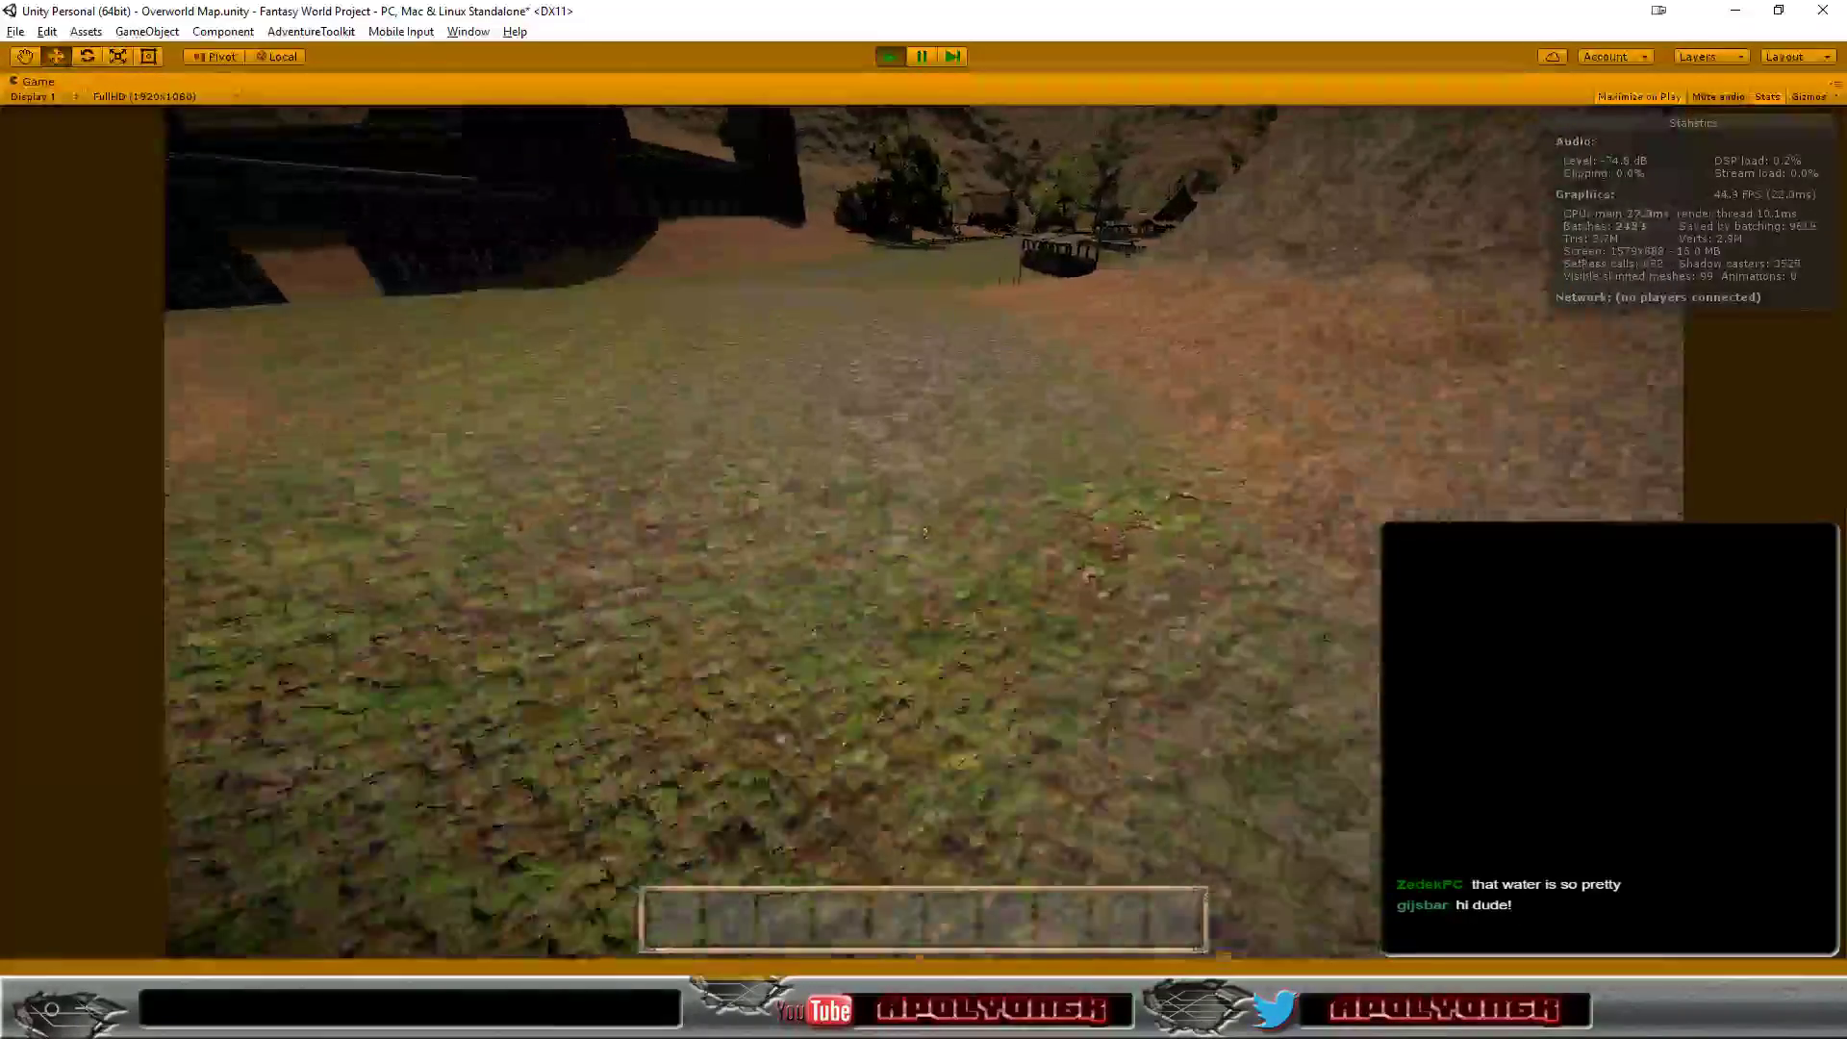
key("w")
key("w")
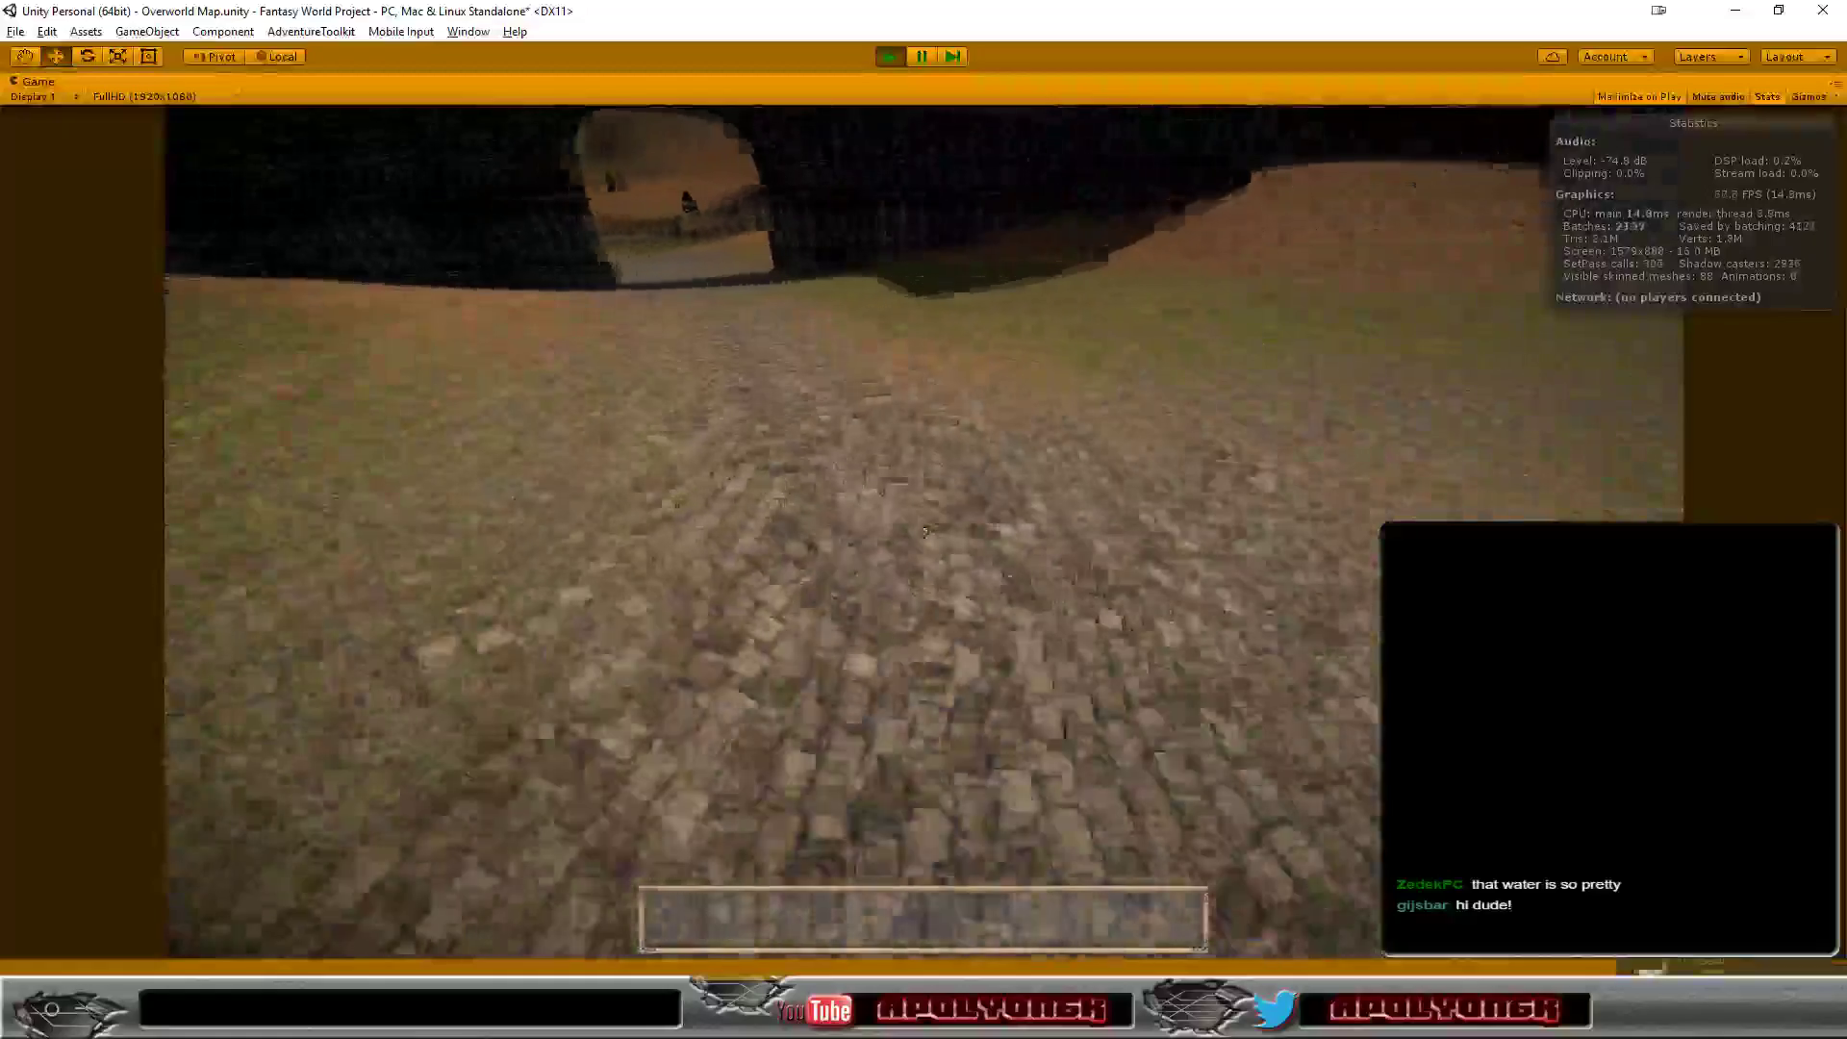
key("w")
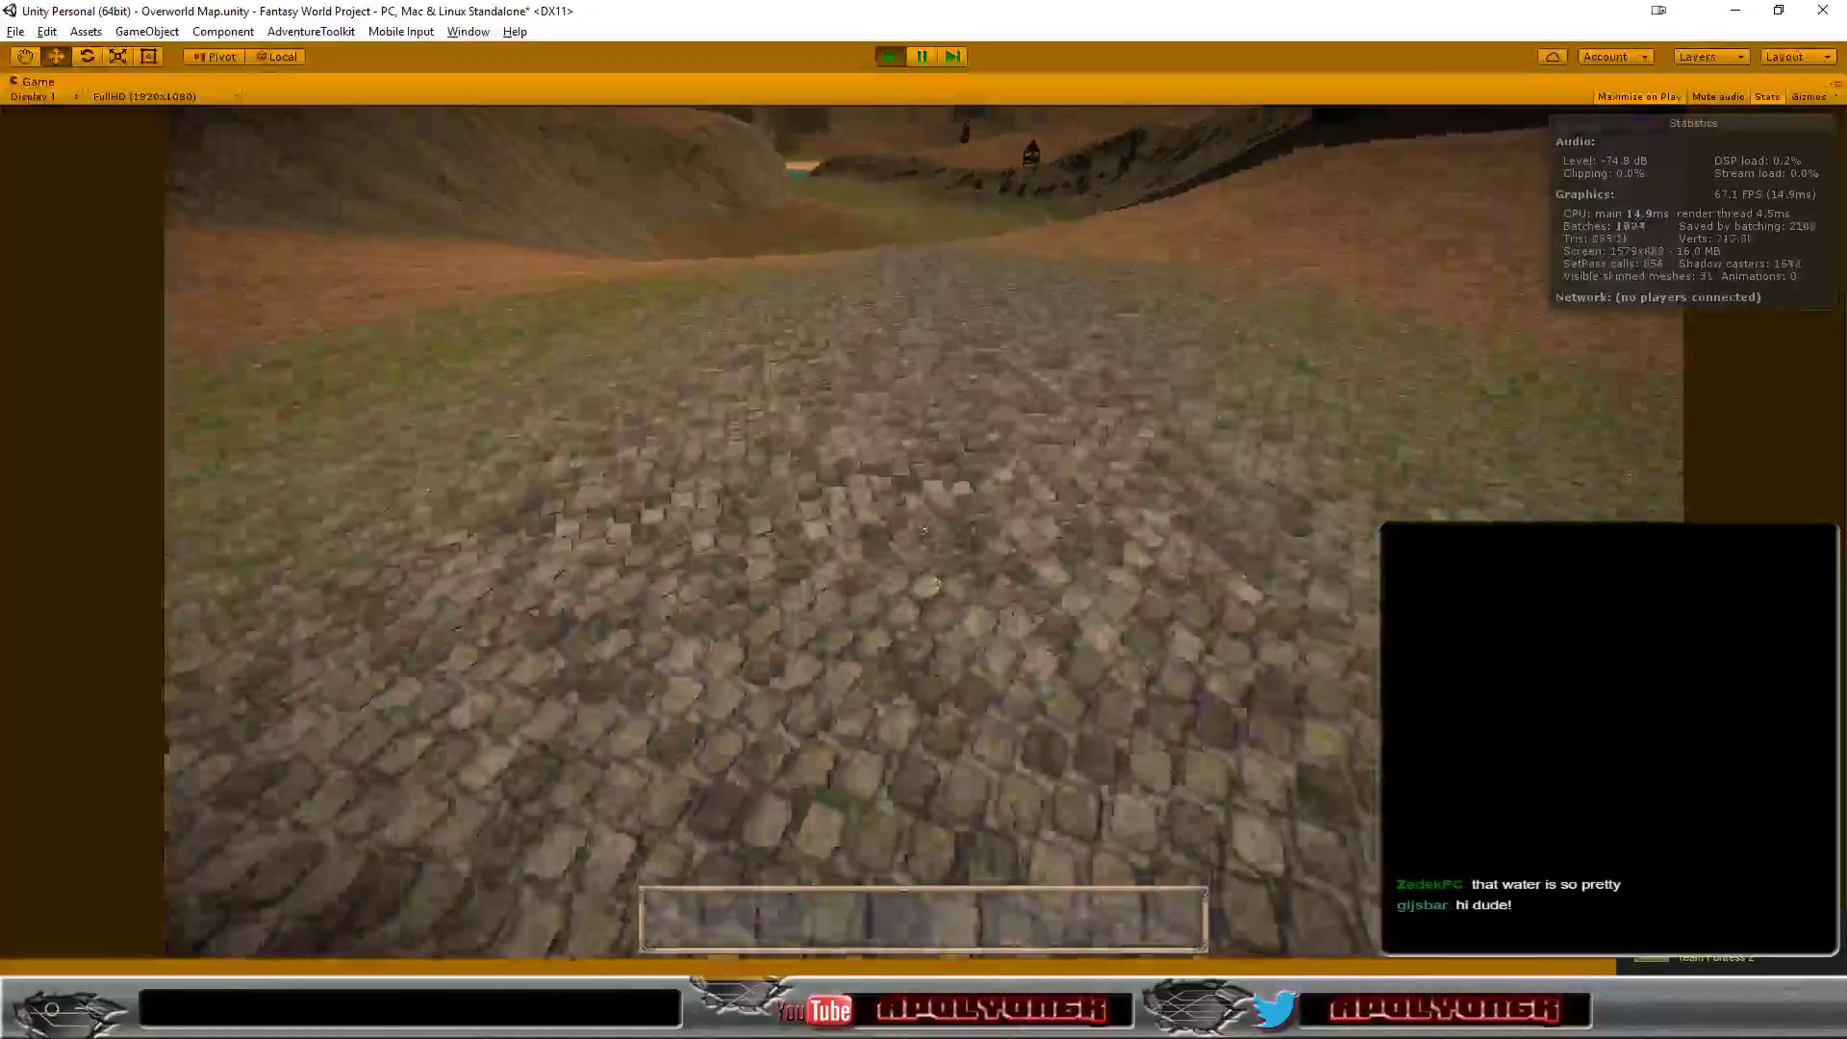
key("w")
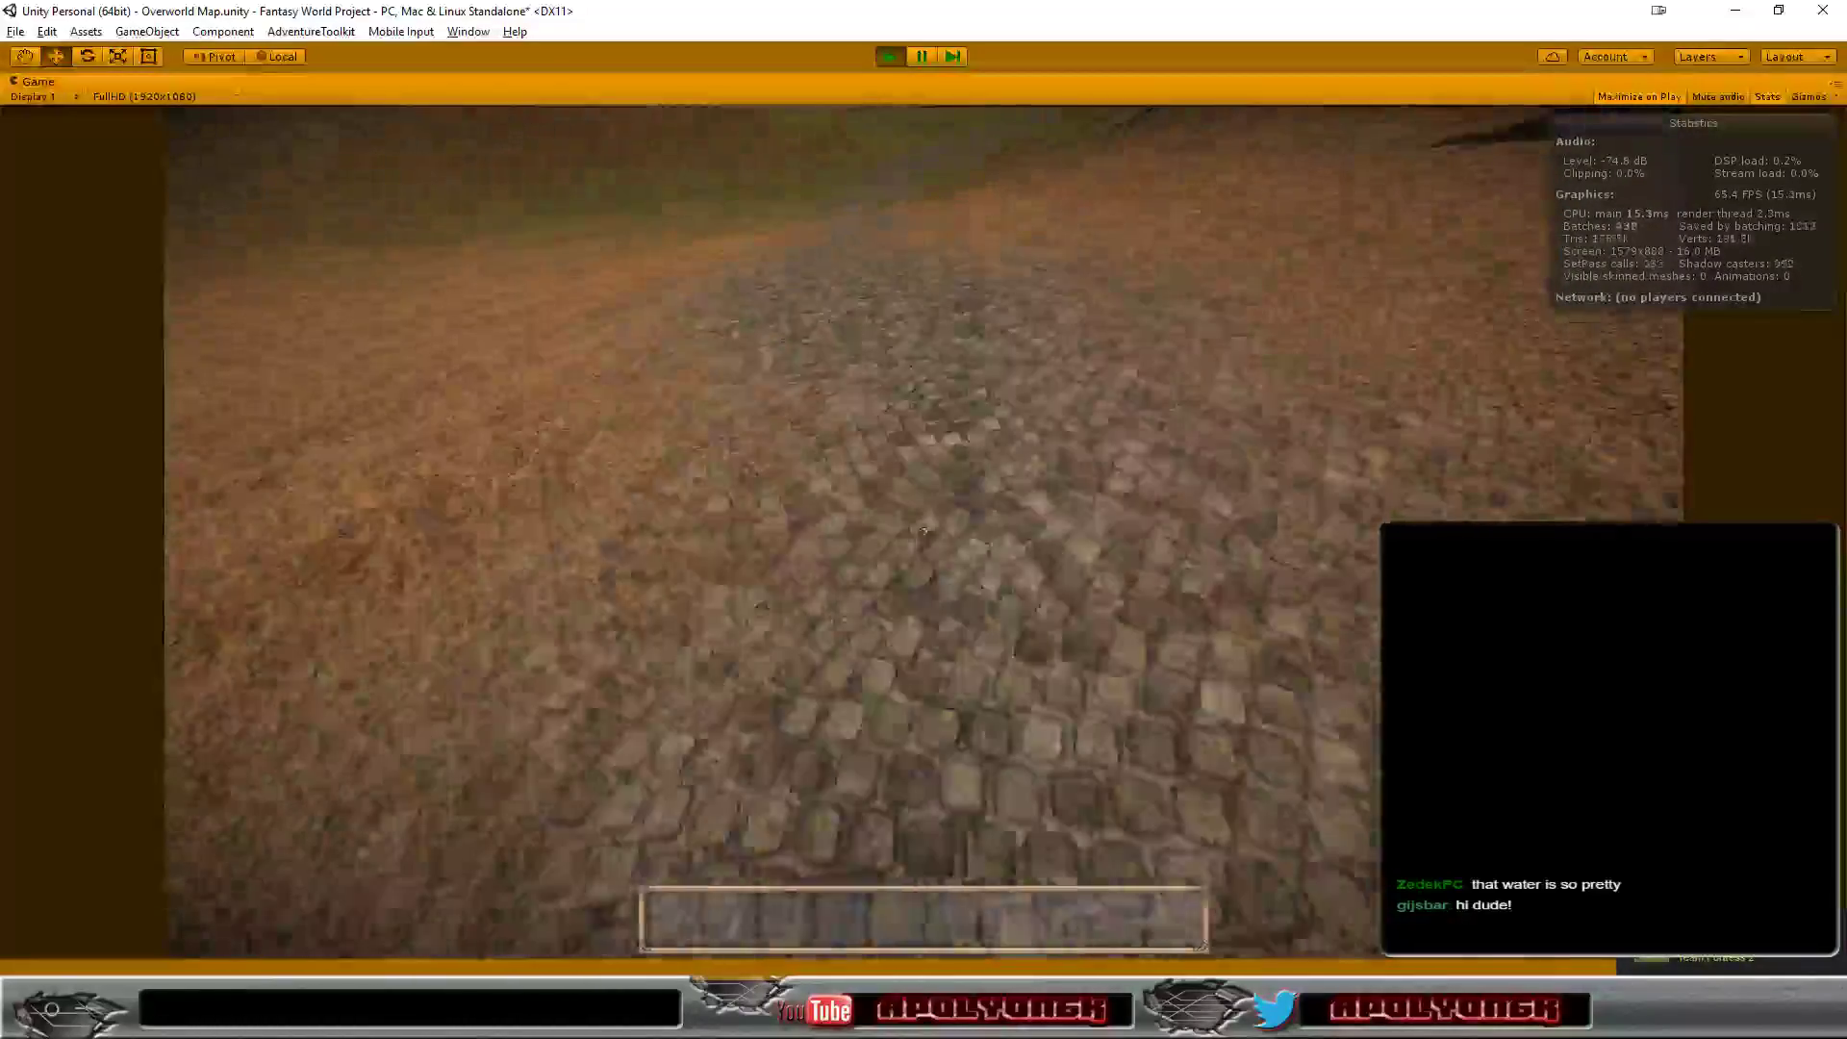
key("w")
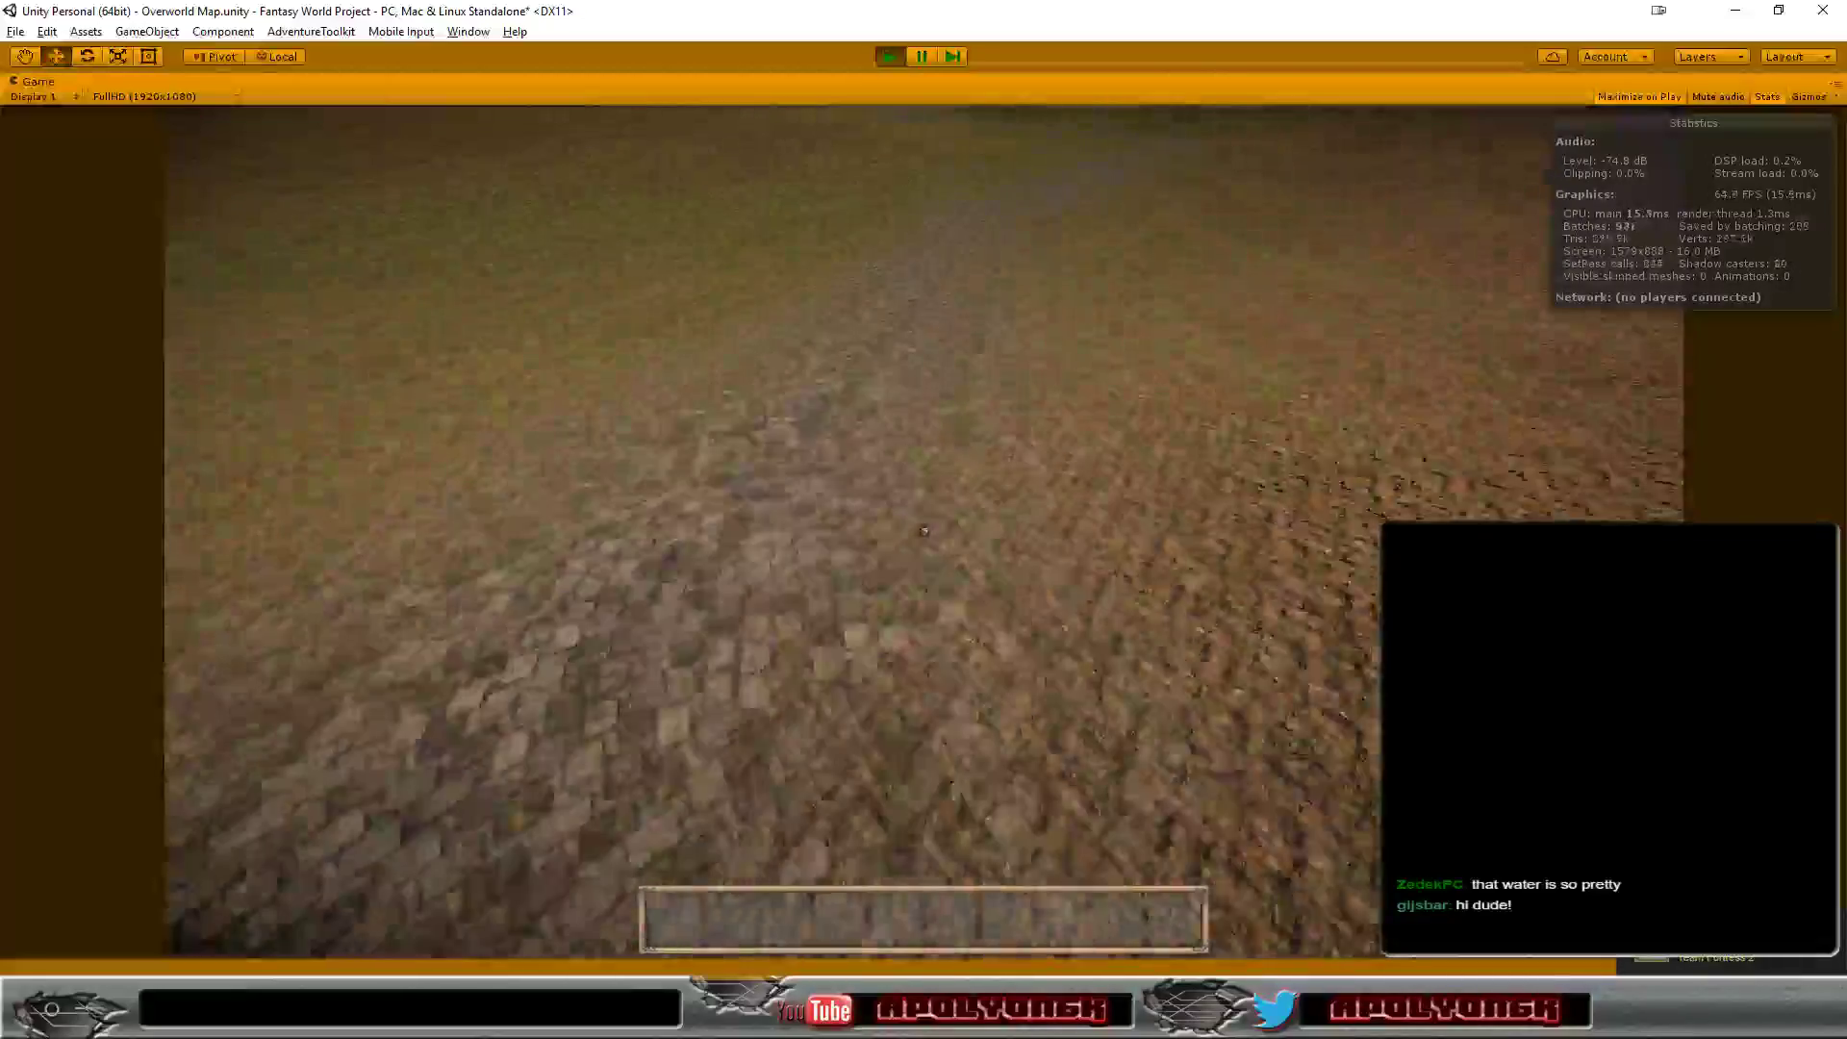
key("w")
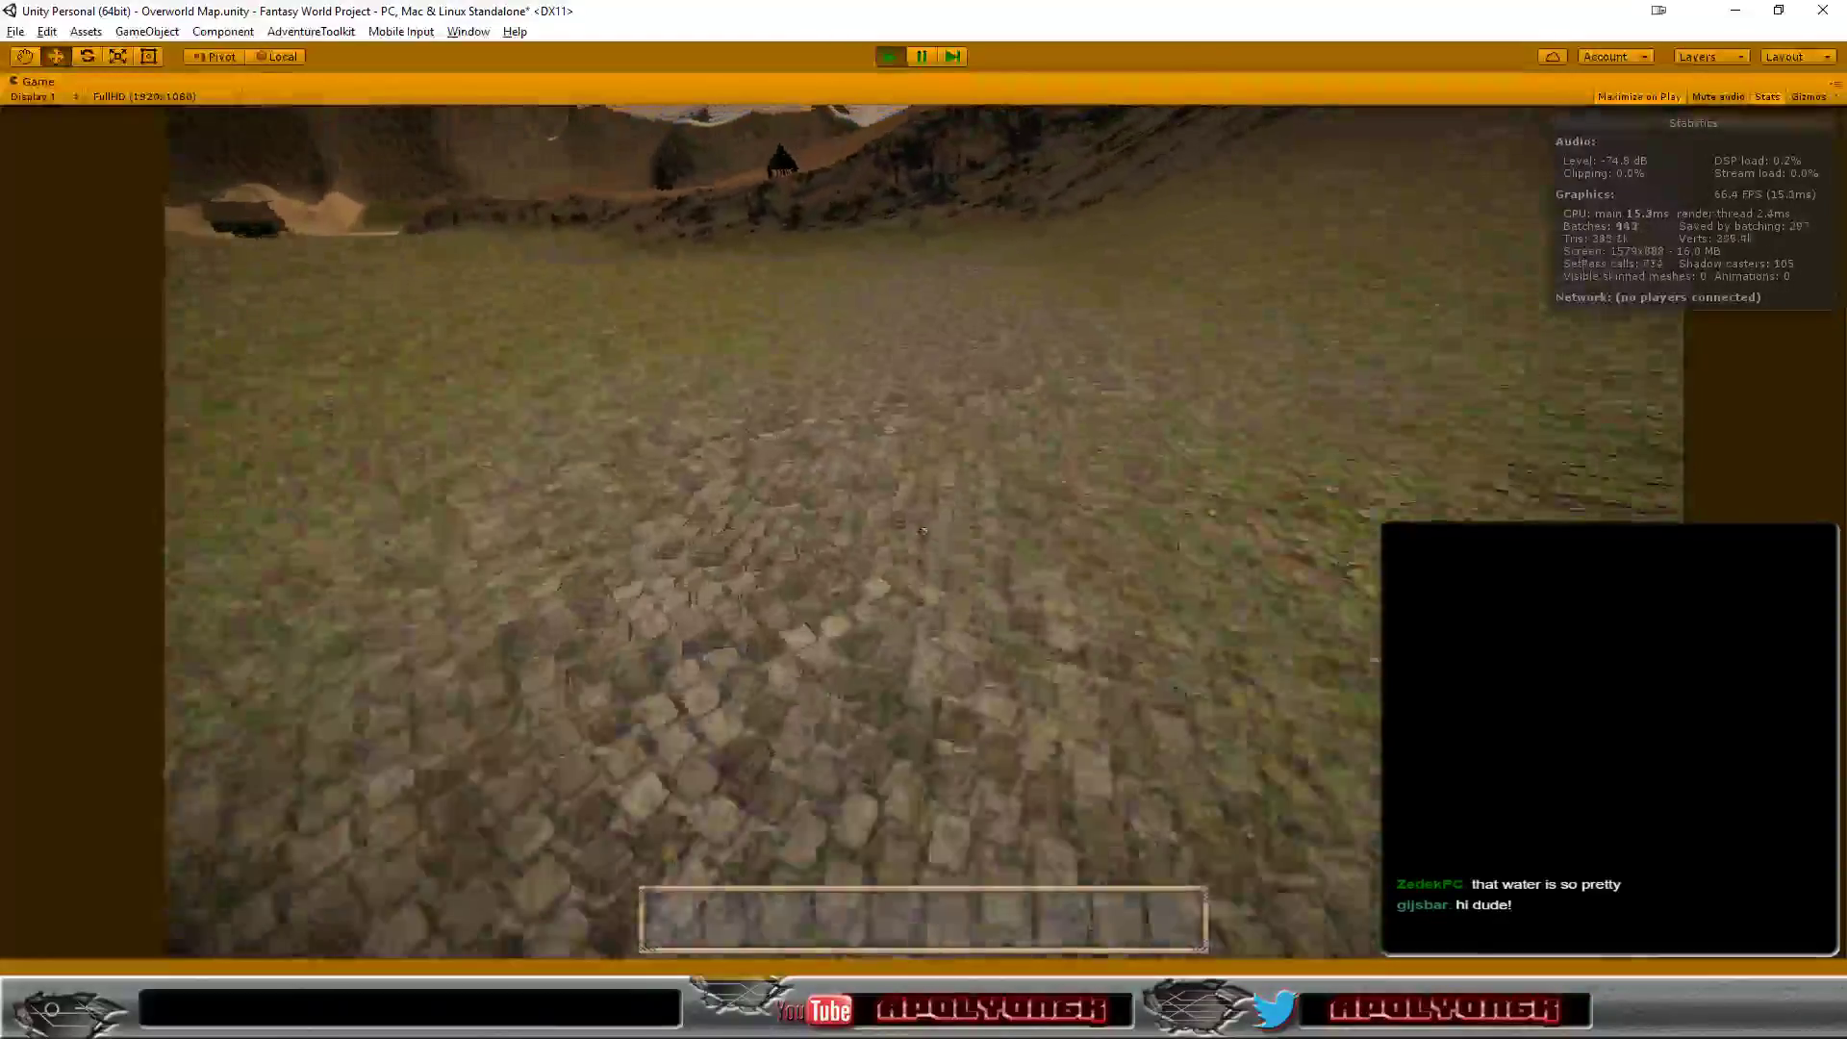
key("w")
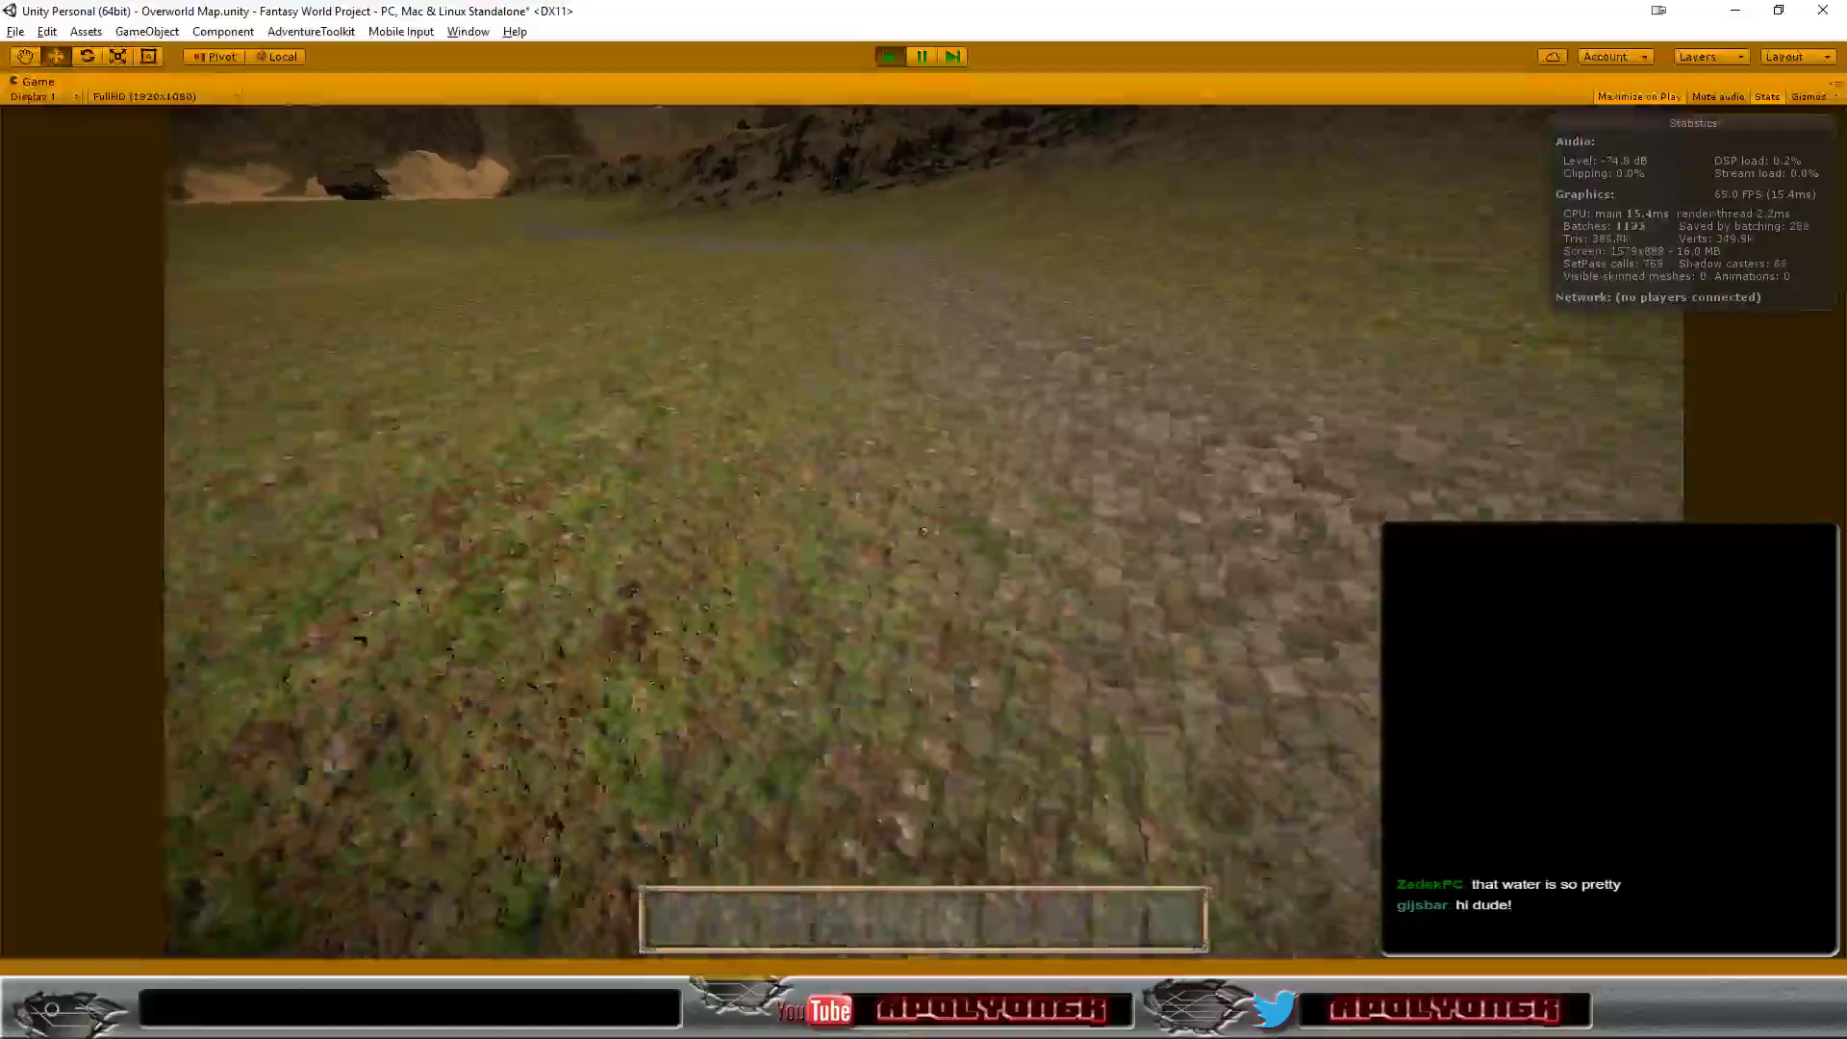
key("w")
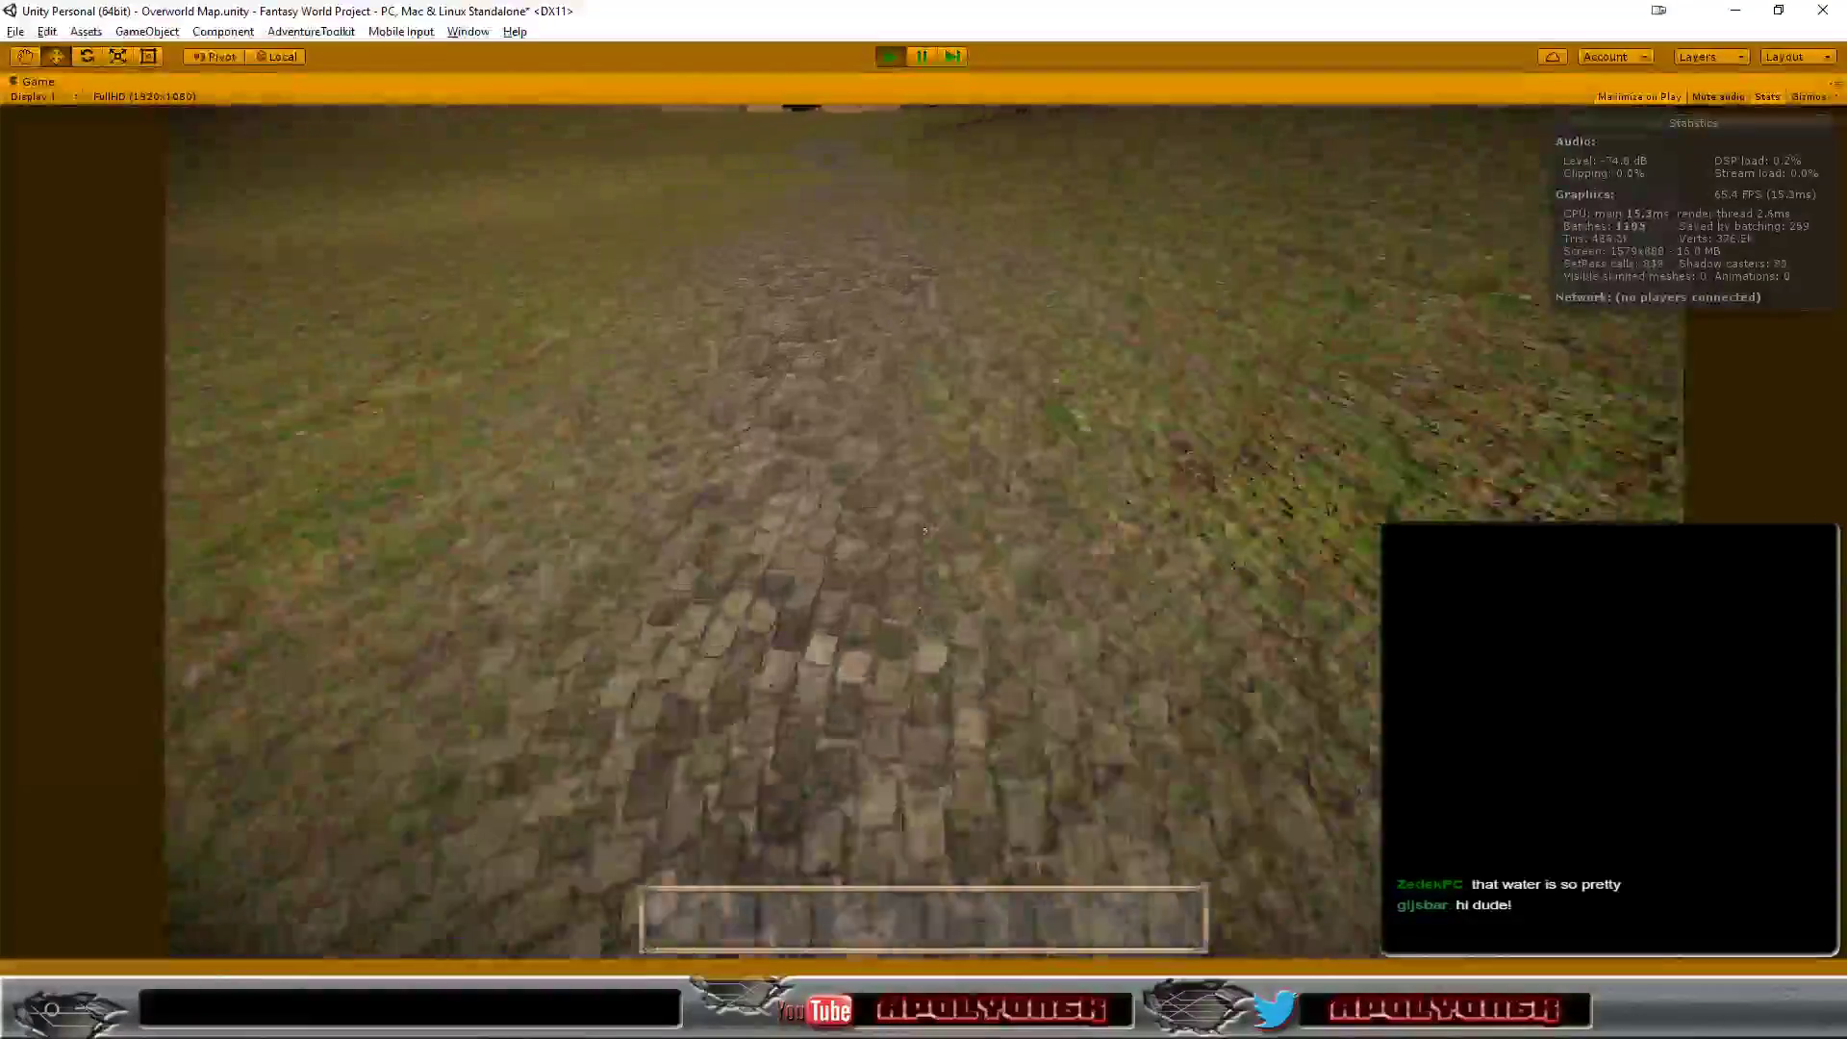
key("w")
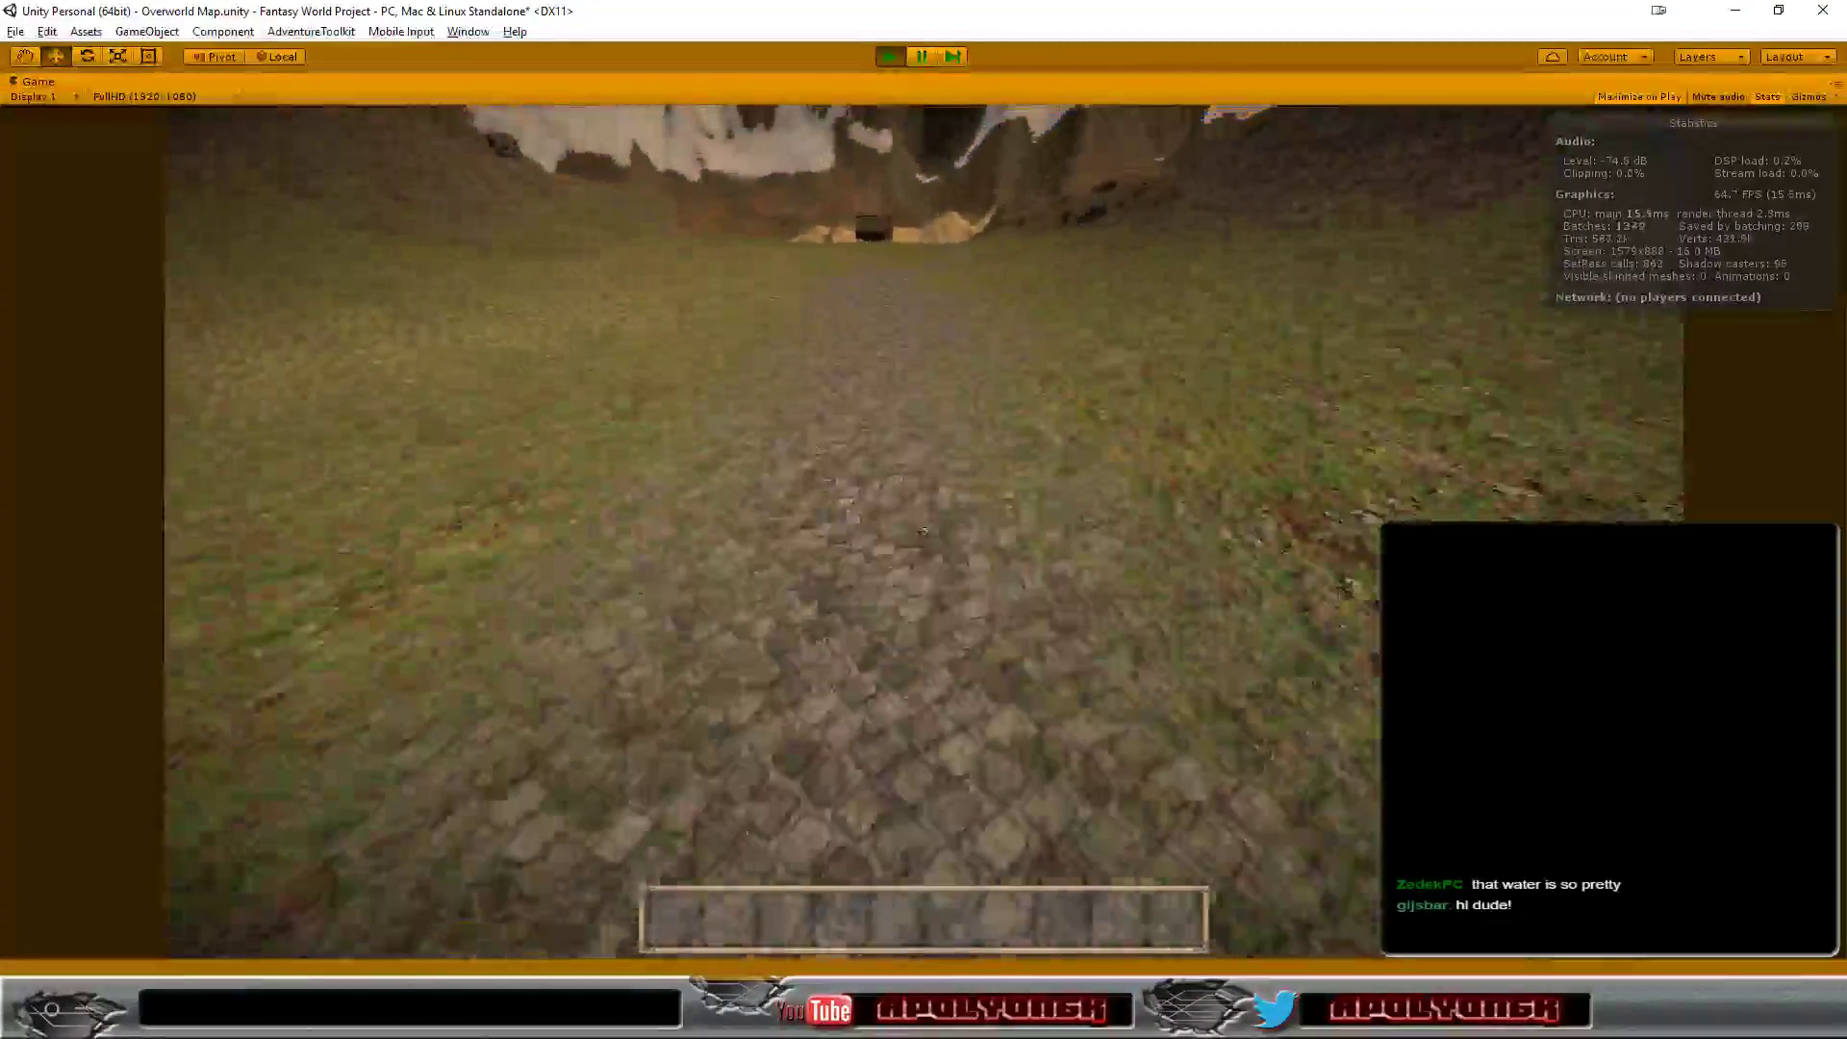
key("w")
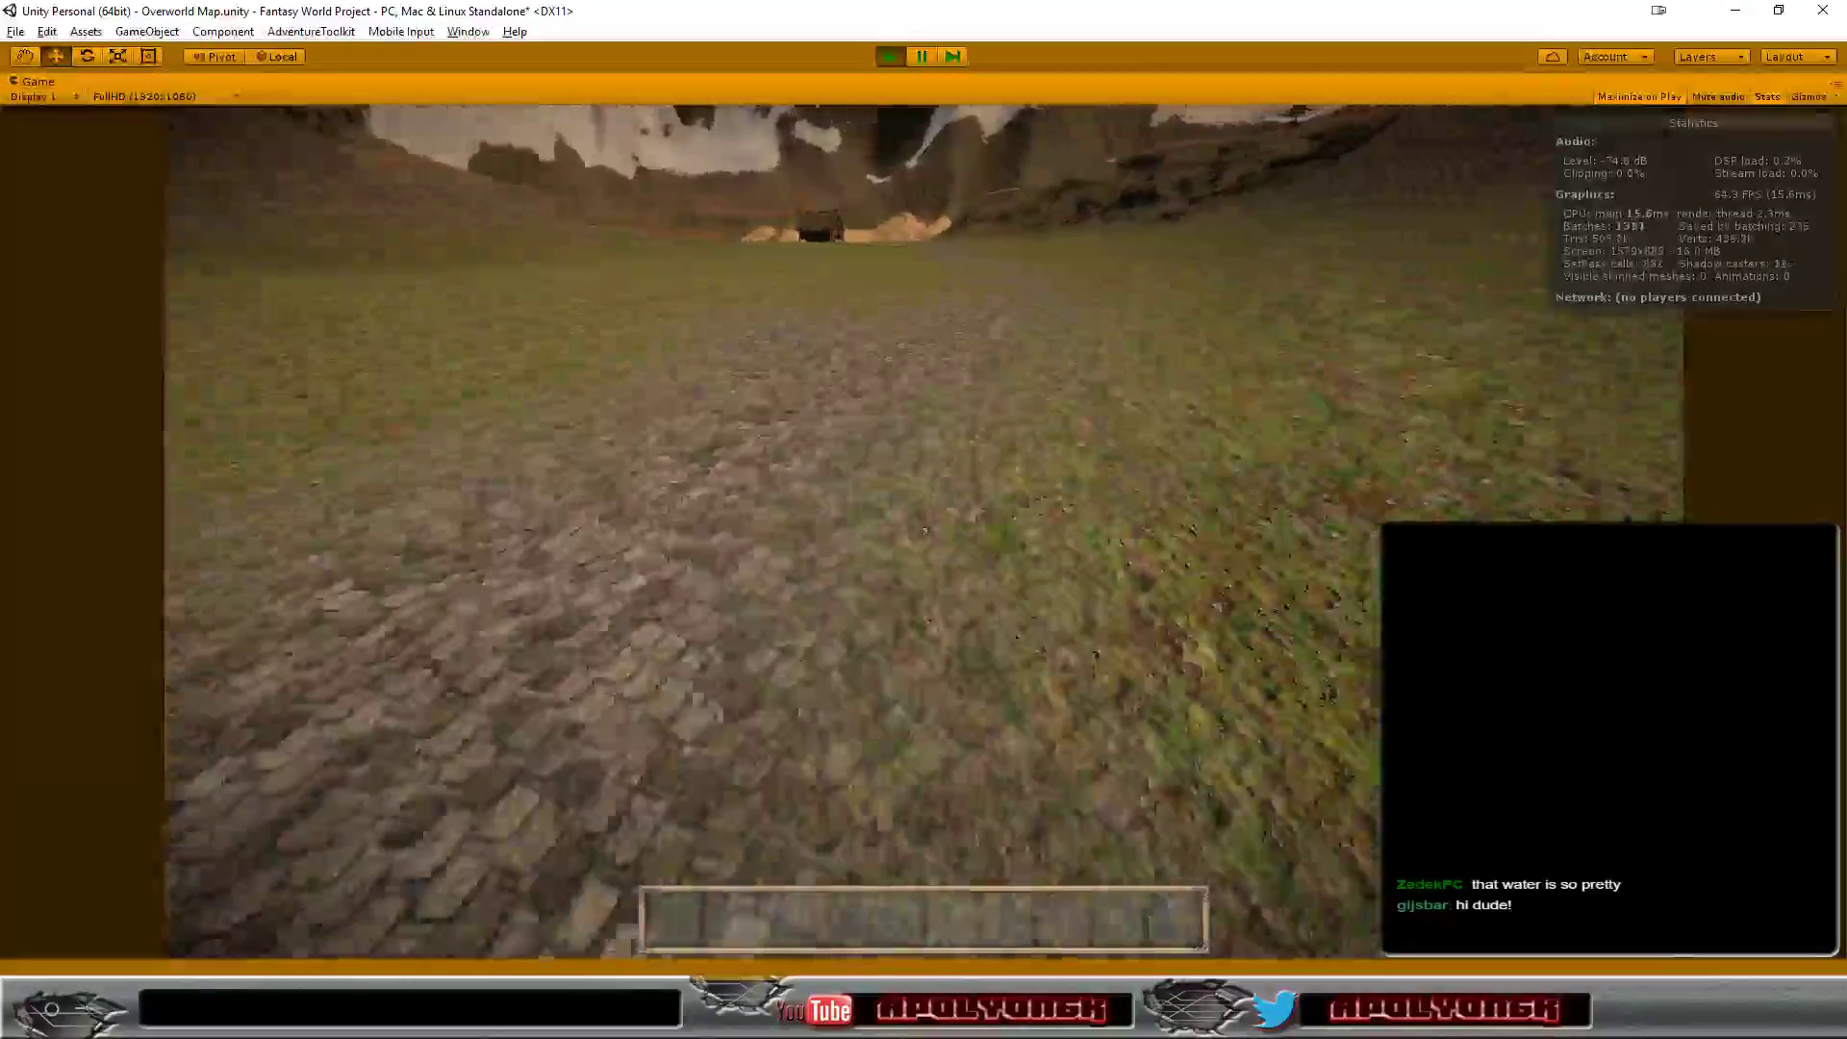
key("w")
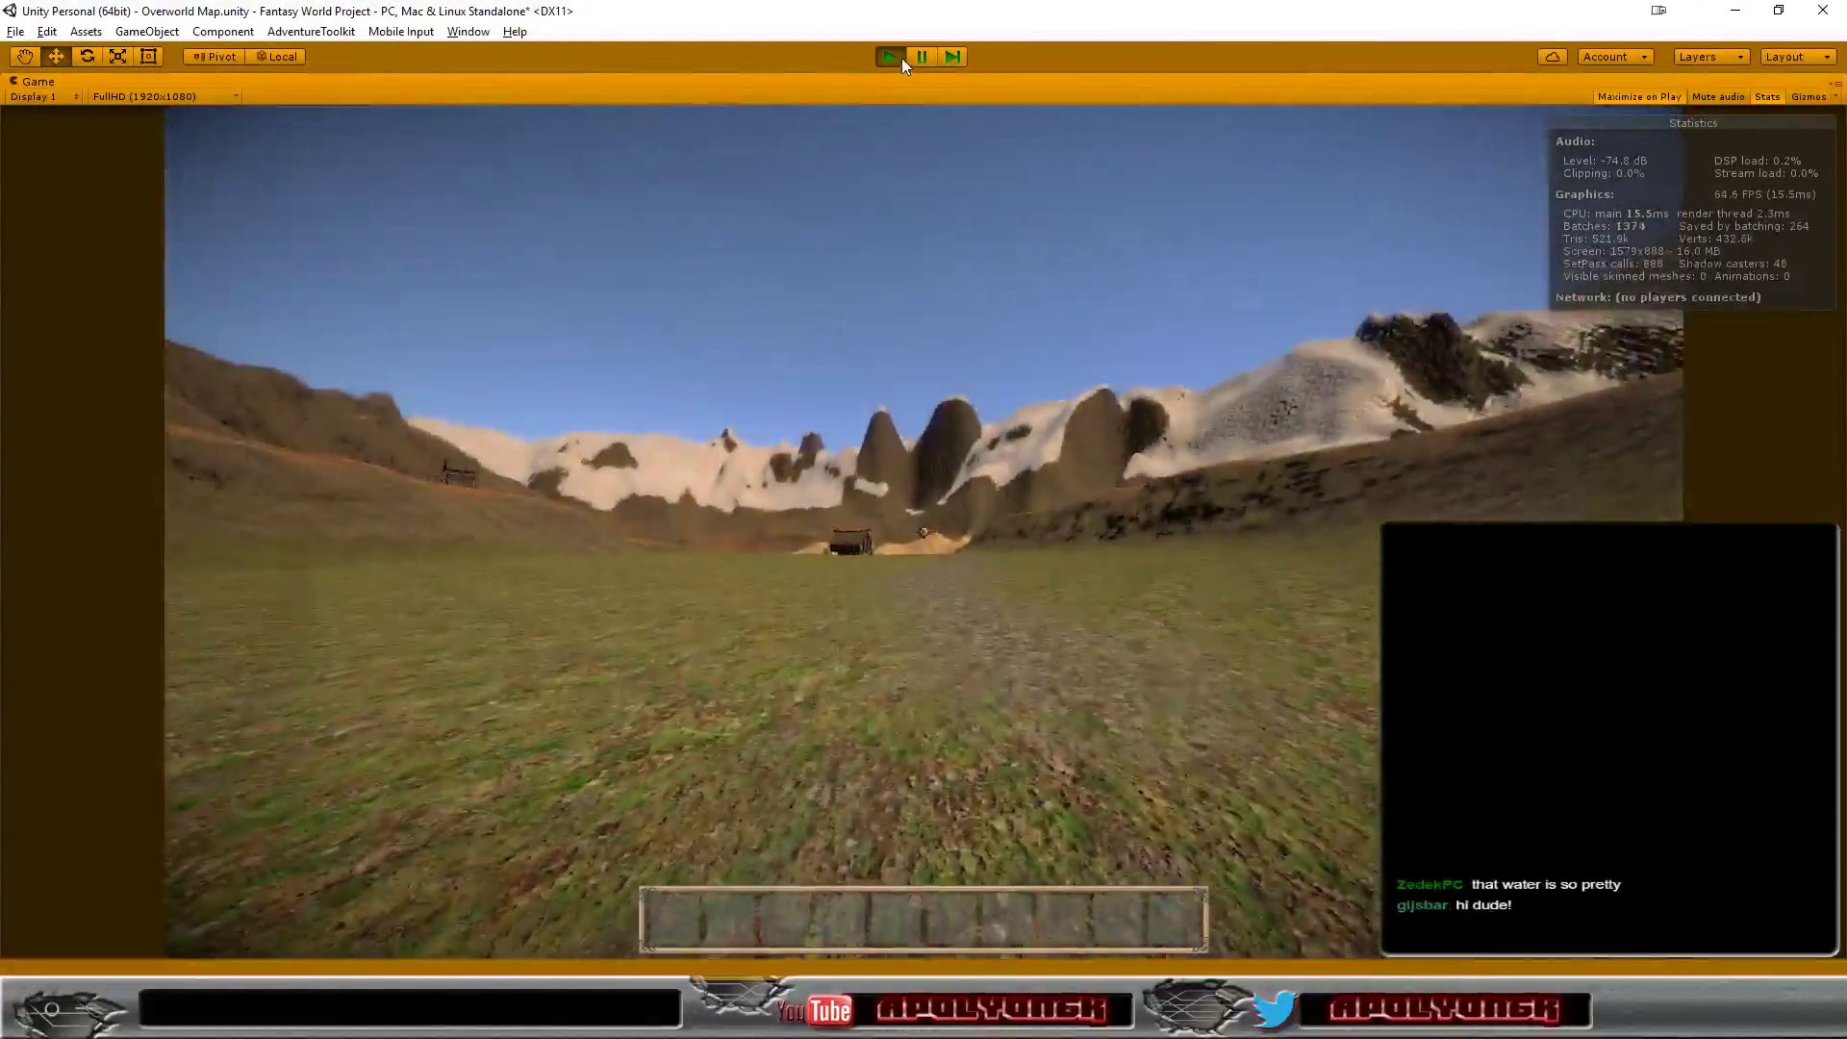
- Leave Play mode and resume painting the road mesh with subdivision raised to 3
left_click(902, 58)
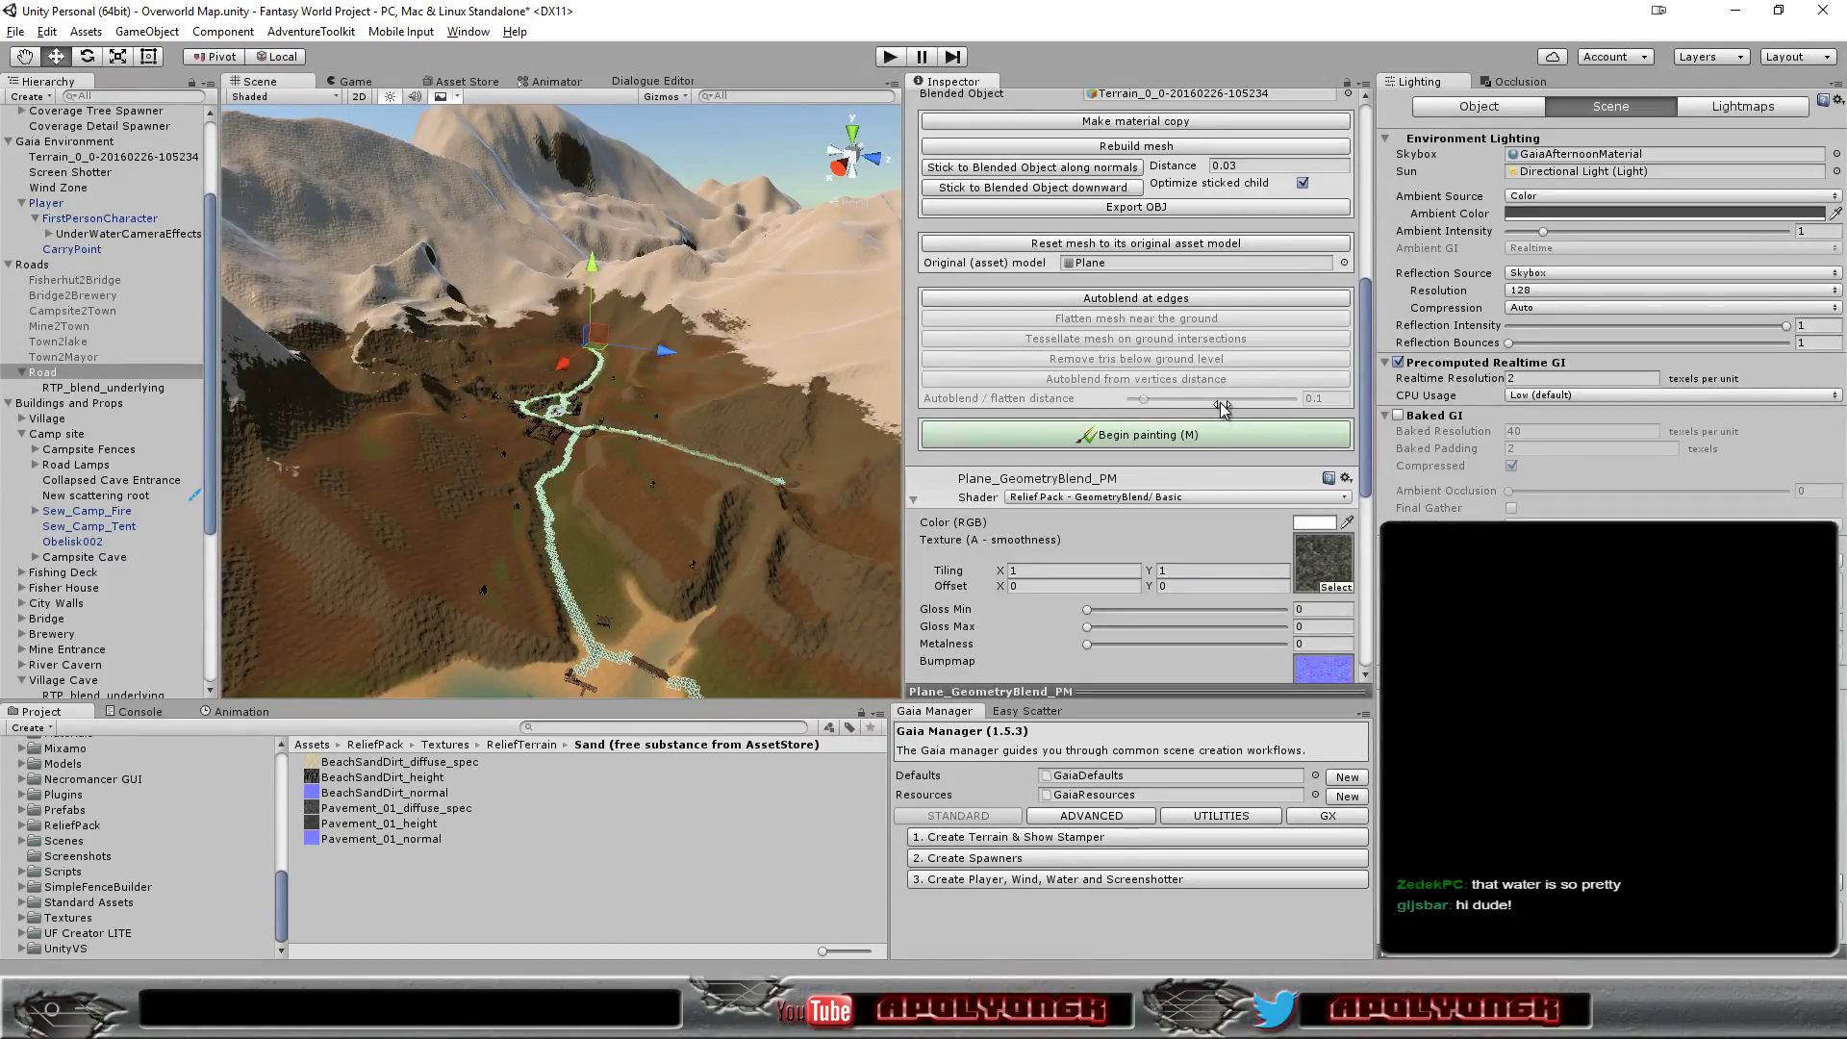
left_click(1204, 434)
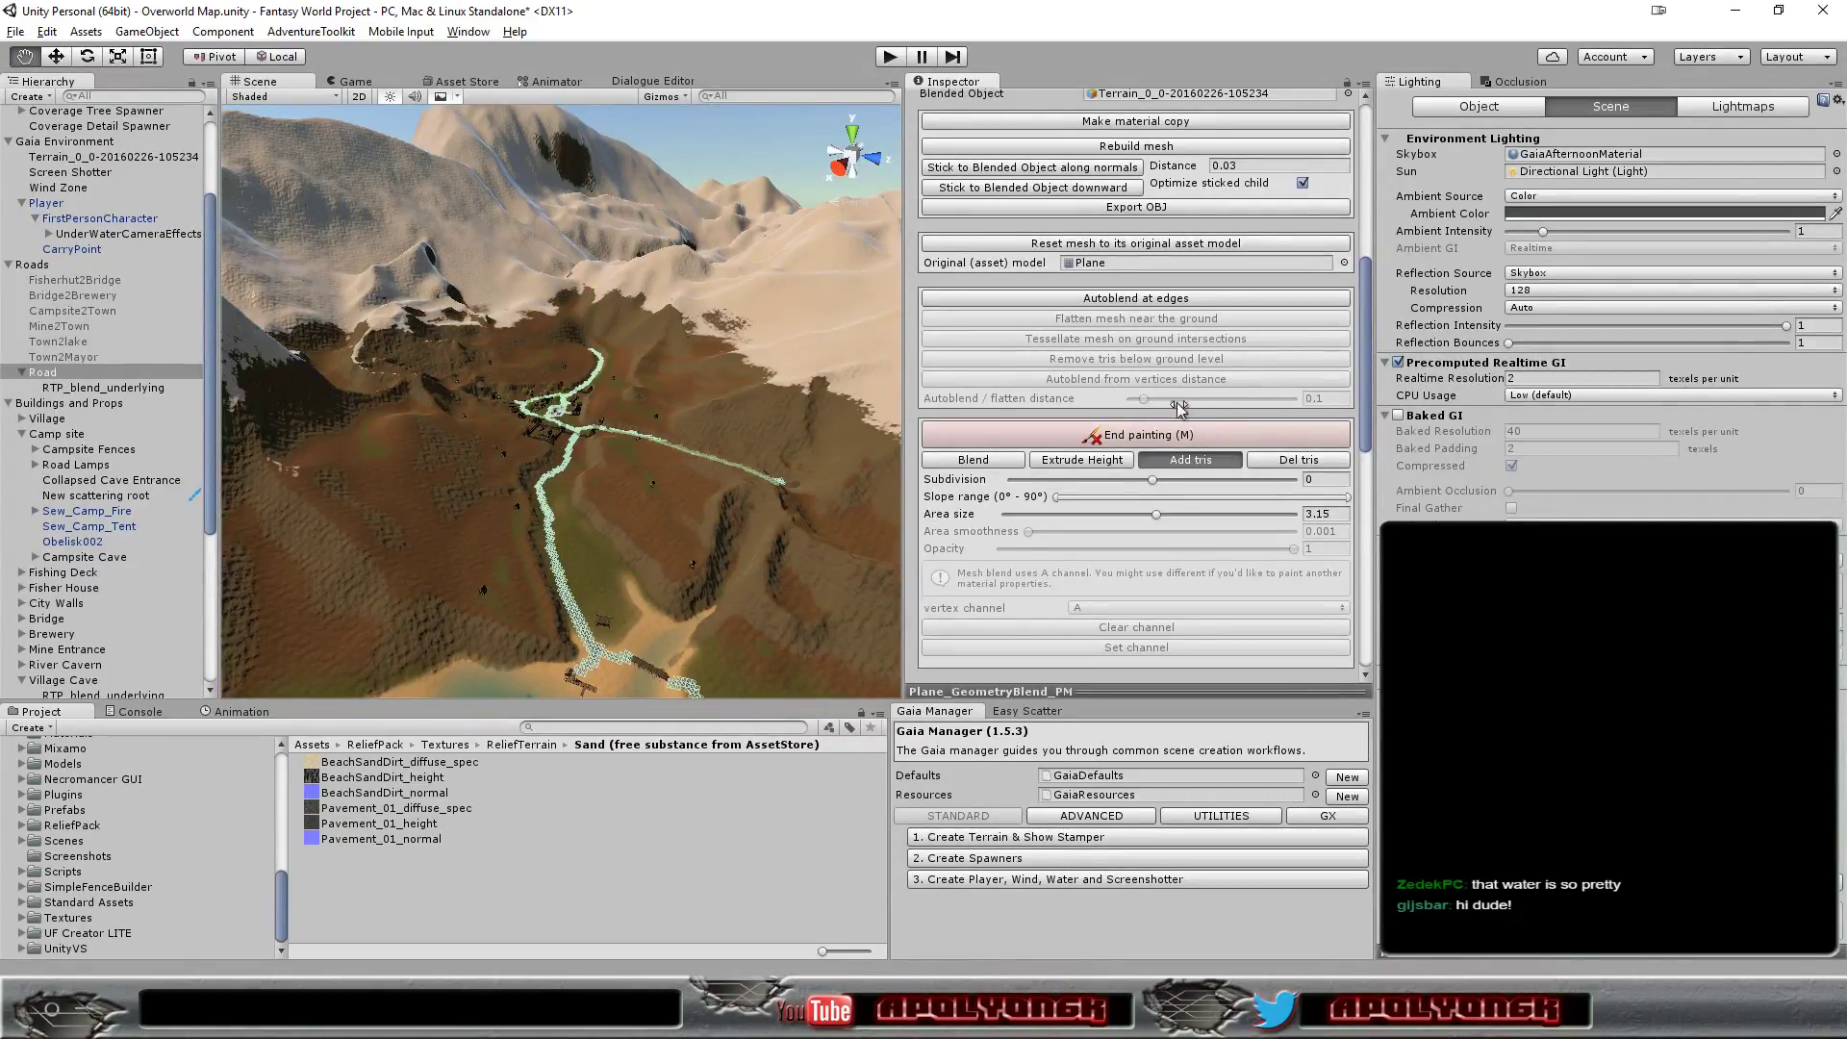
left_click(1154, 488)
left_click_drag(1239, 482, 1298, 477)
- Zoom in on the road, lower subdivision to 0, then view the road across the village
middle_click_drag(564, 656, 573, 626)
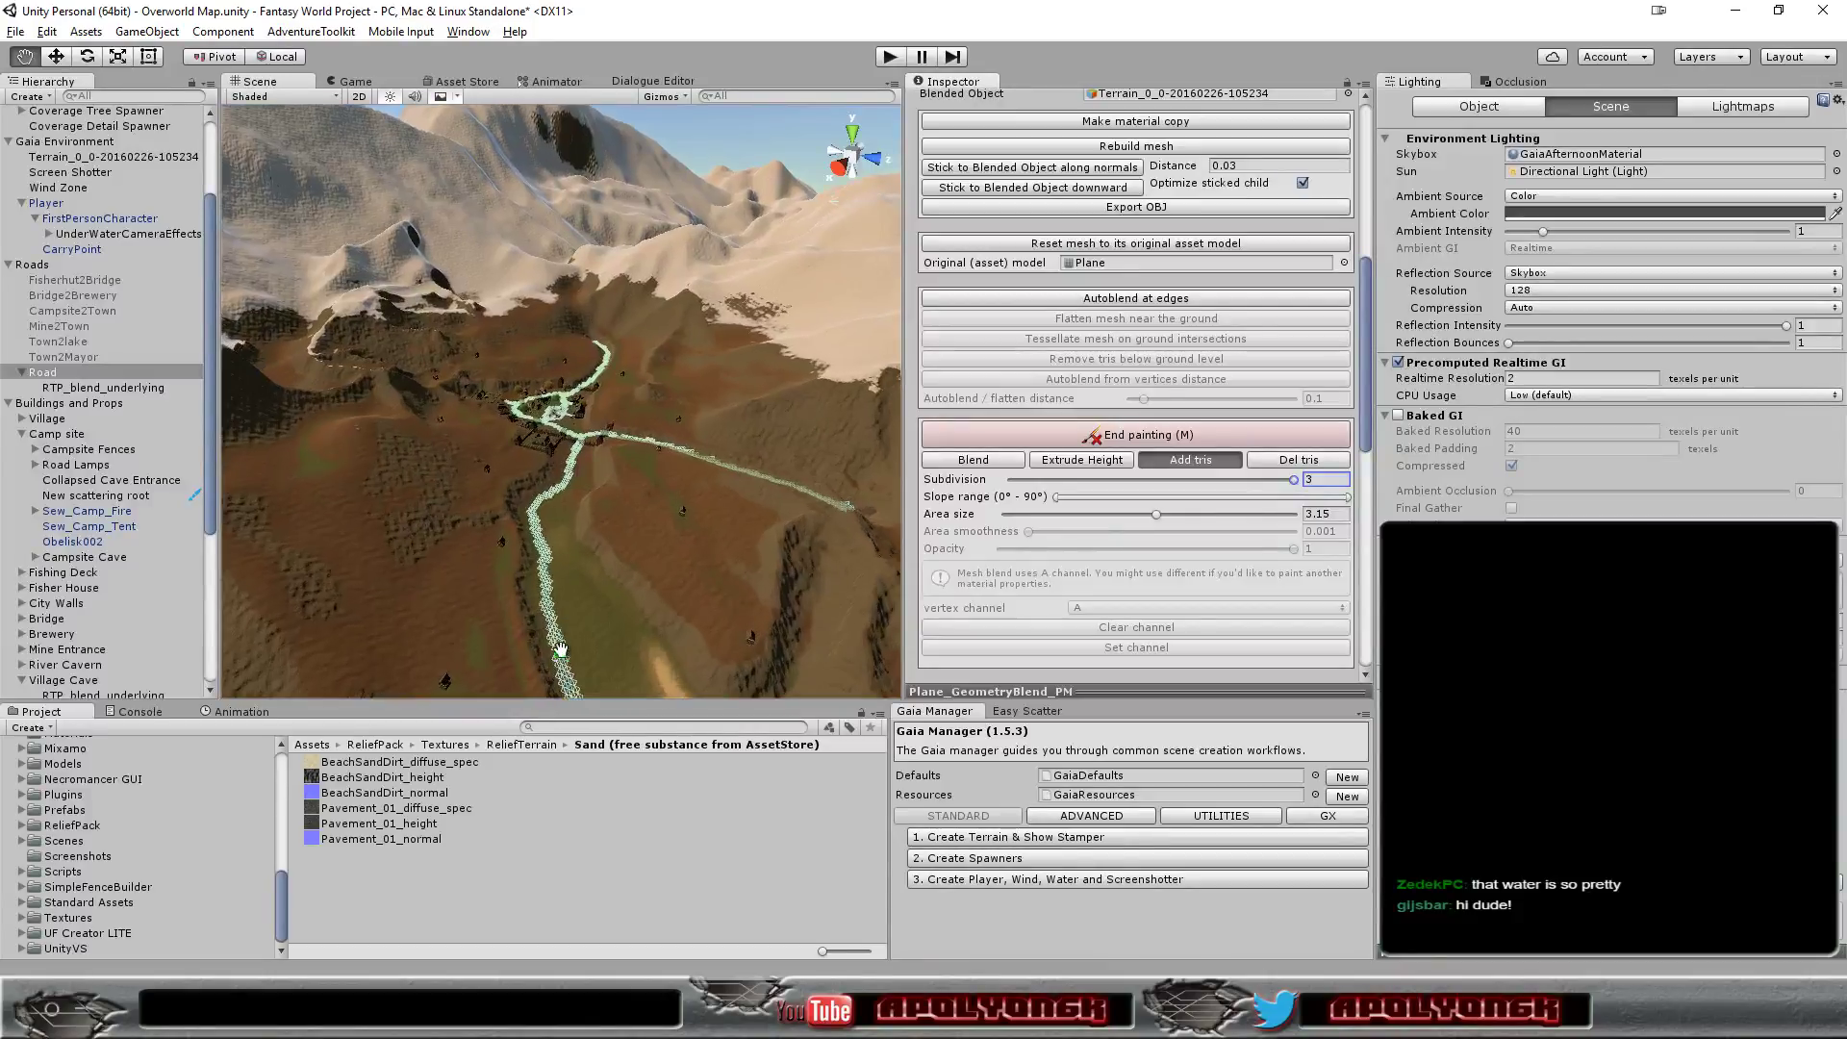
scroll(575, 621, "up", 10)
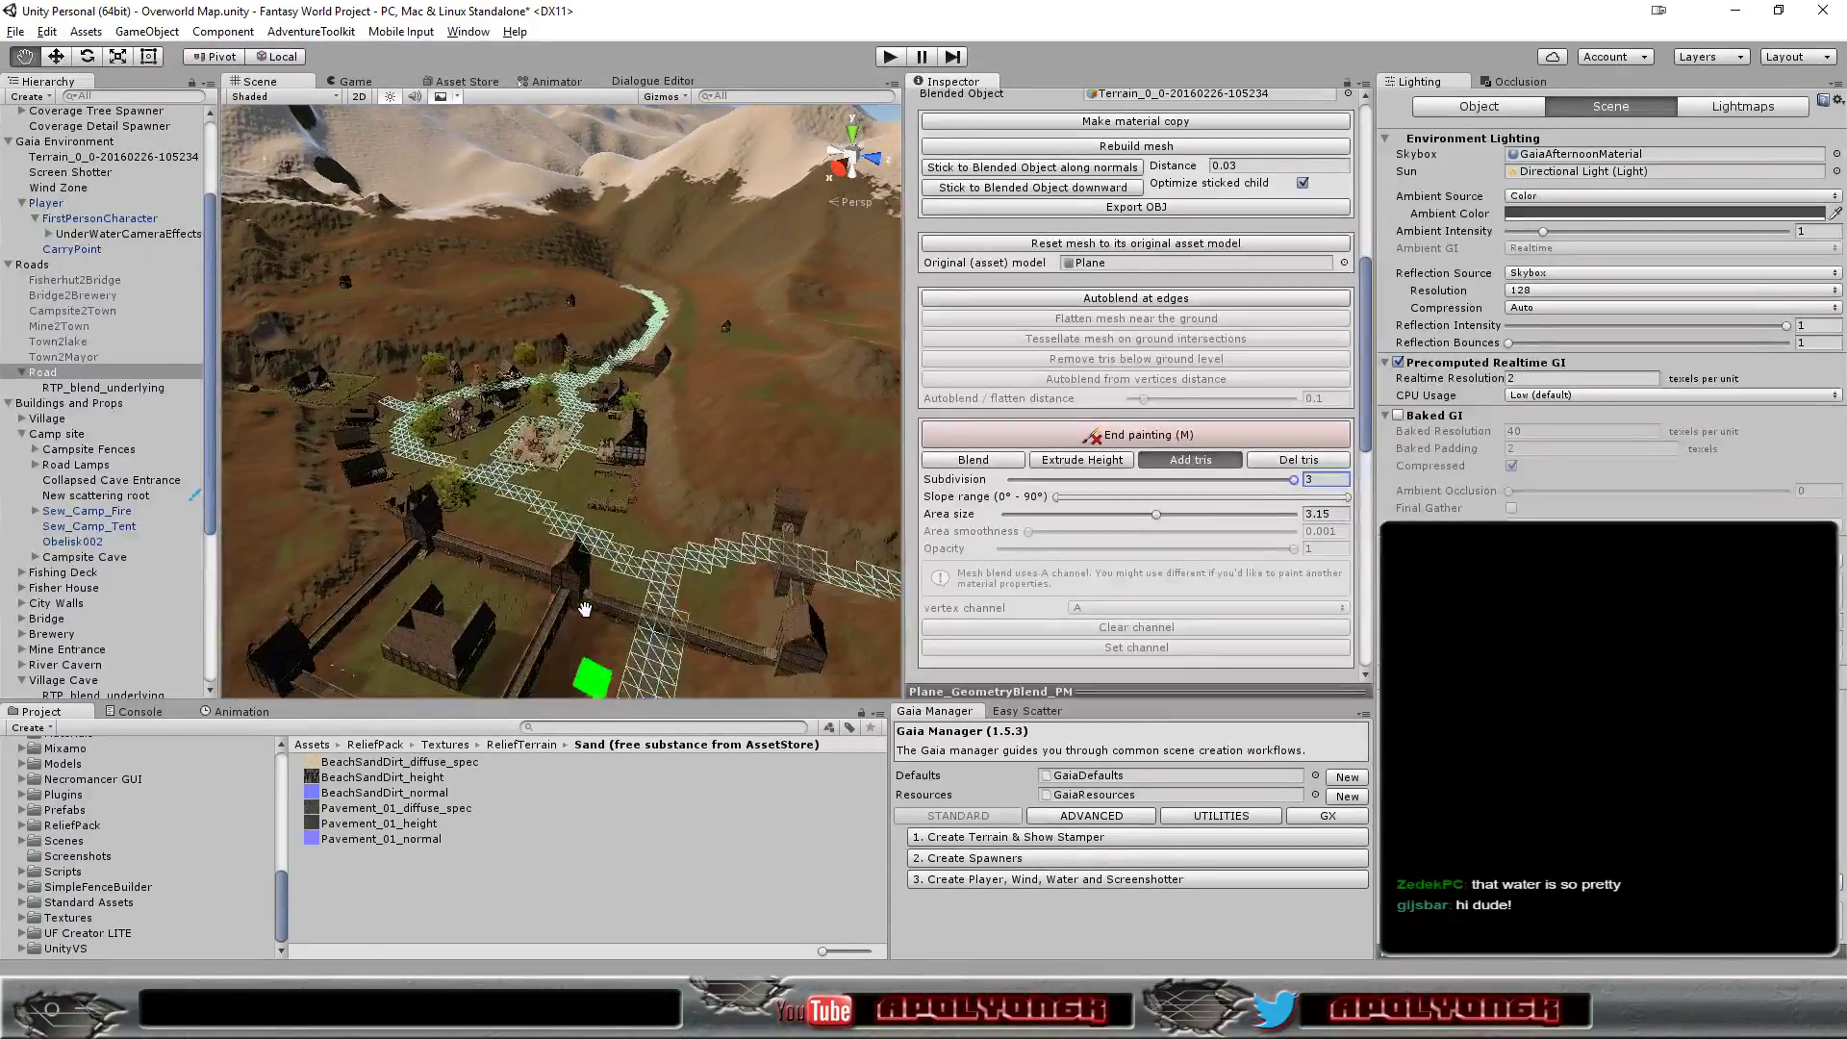
scroll(585, 609, "up", 2)
scroll(580, 606, "up", 2)
scroll(592, 592, "up", 2)
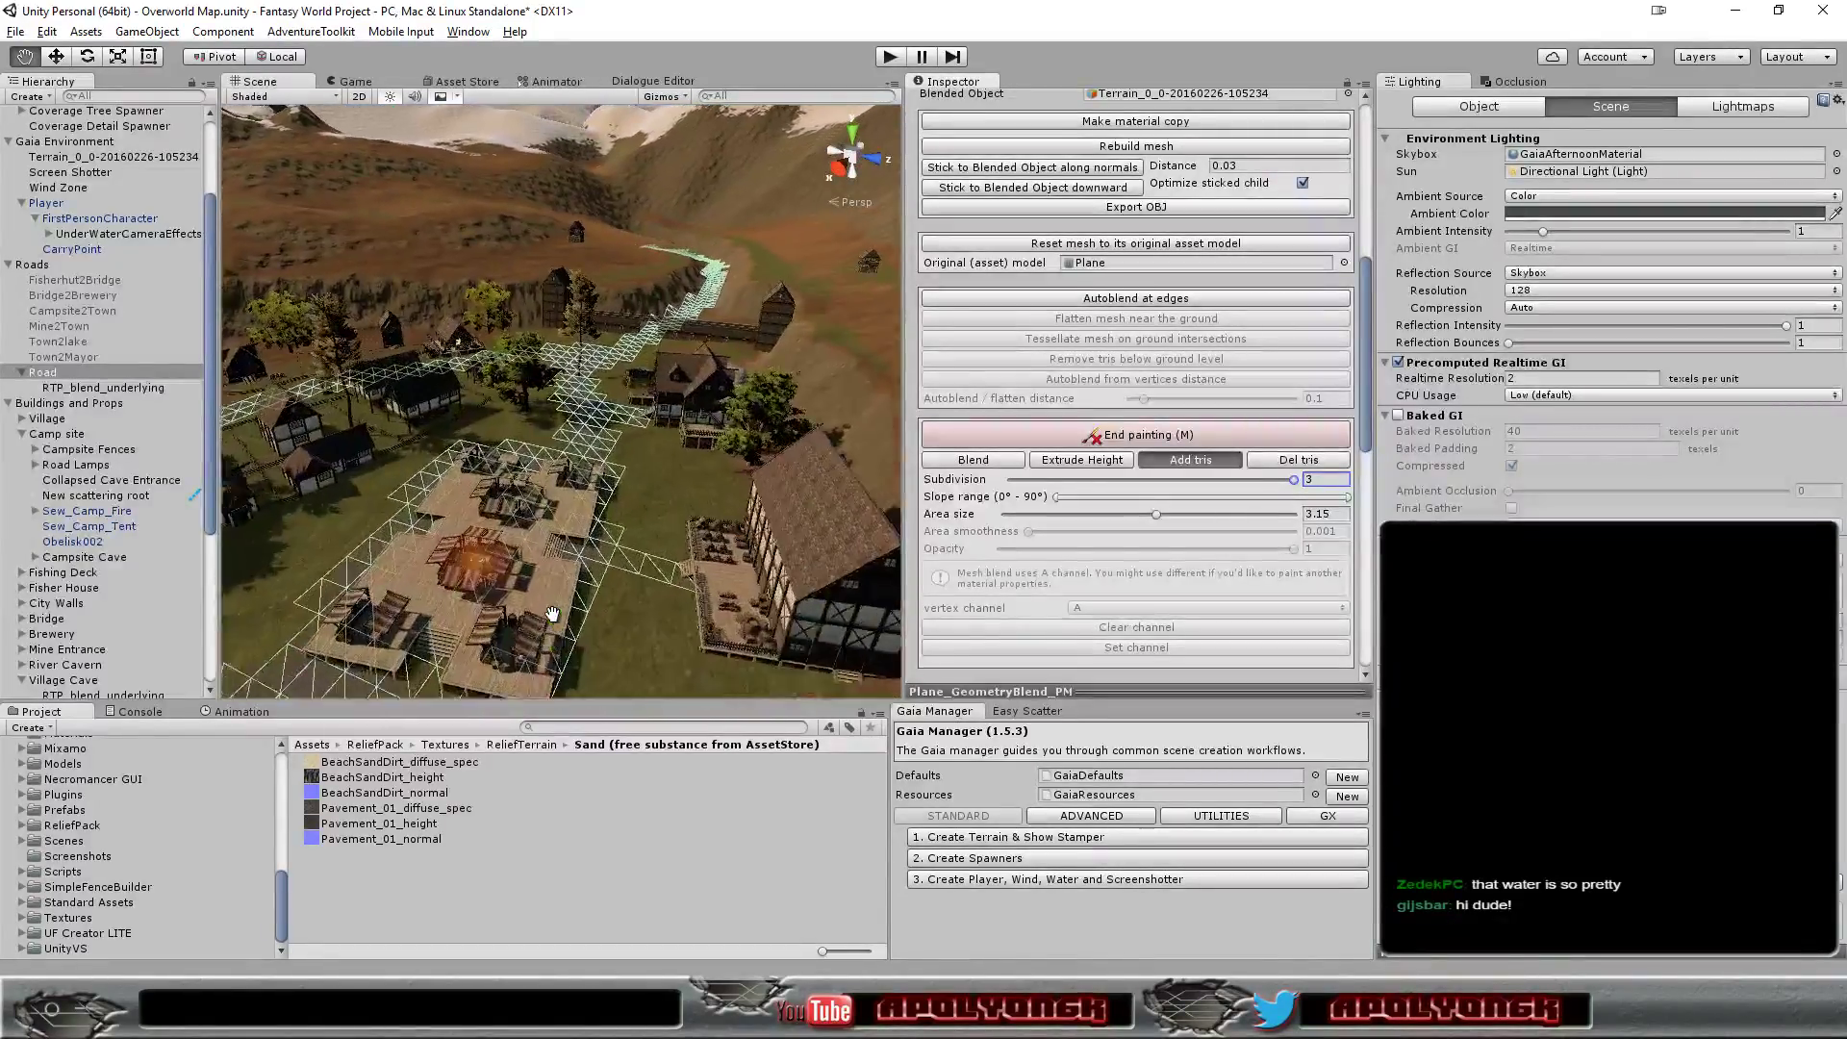
scroll(601, 577, "up", 2)
scroll(601, 576, "up", 2)
scroll(625, 570, "up", 2)
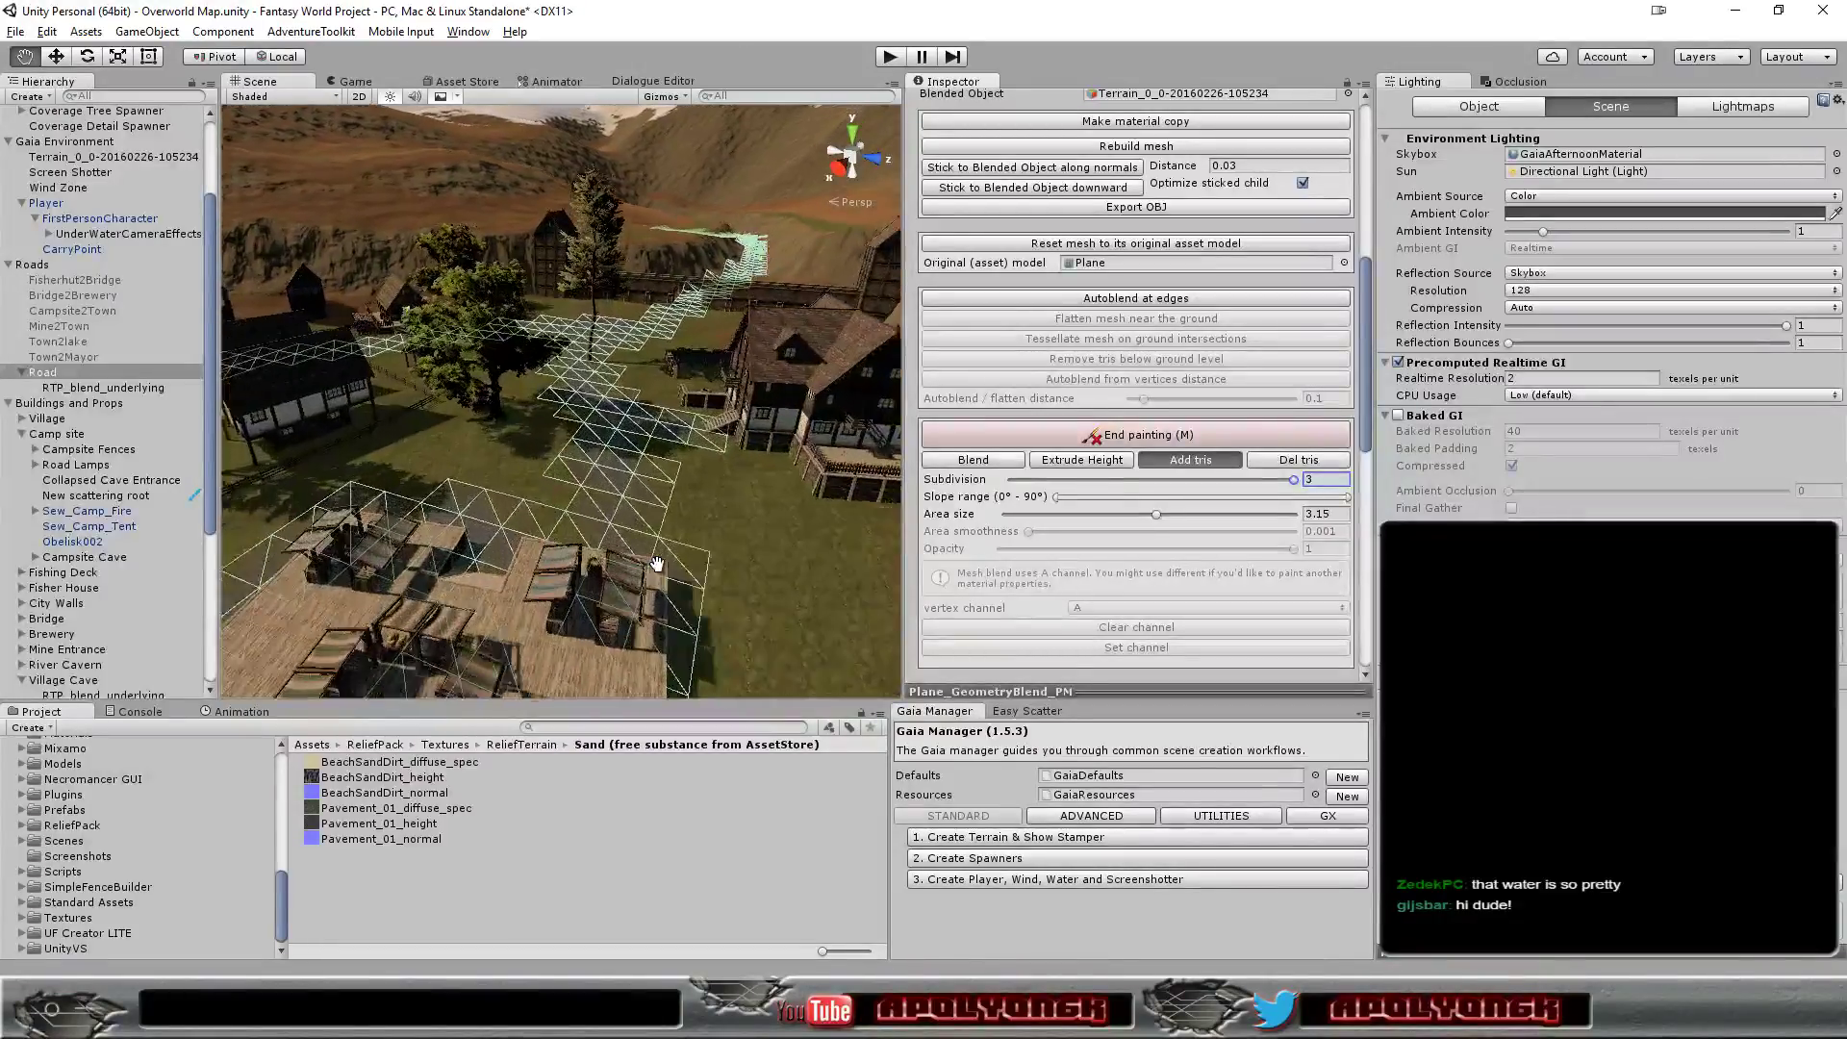
scroll(657, 564, "up", 2)
scroll(662, 568, "up", 2)
scroll(674, 573, "up", 2)
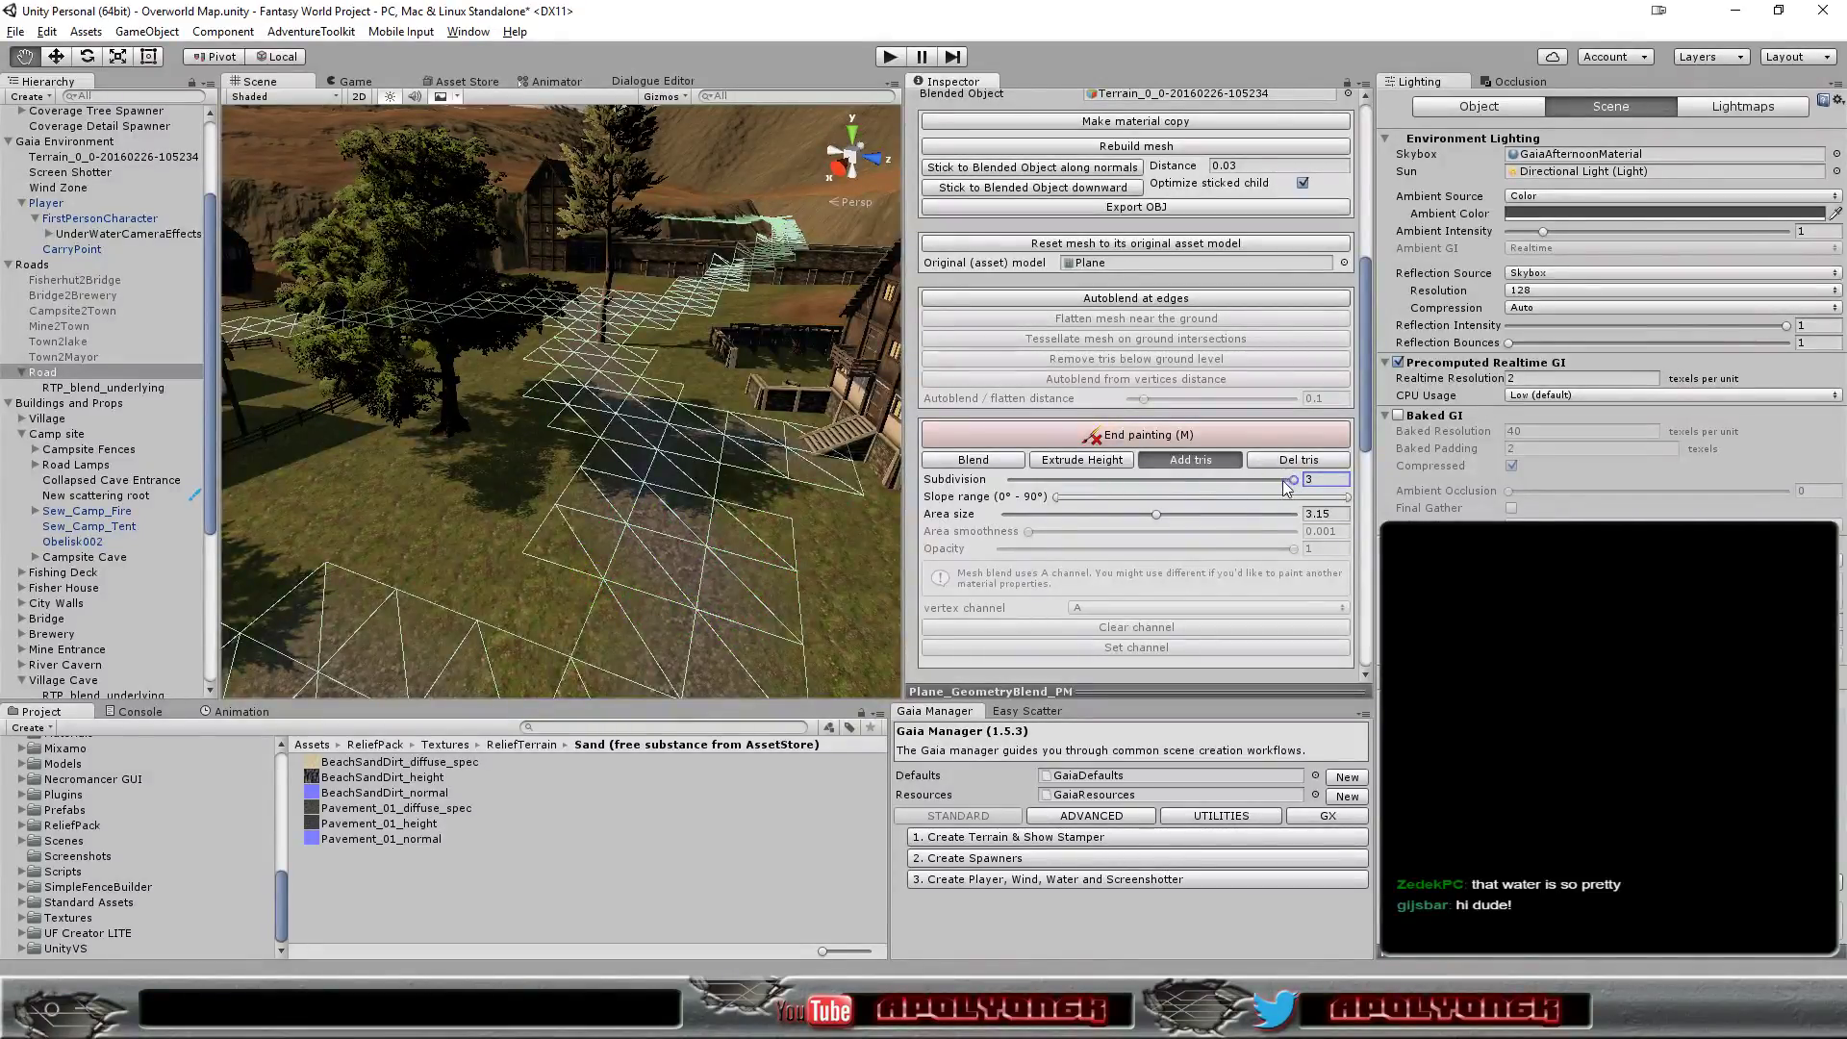
left_click_drag(1285, 486, 1207, 489)
left_click(1173, 480)
middle_click_drag(616, 433, 666, 550)
scroll(666, 550, "down", 10)
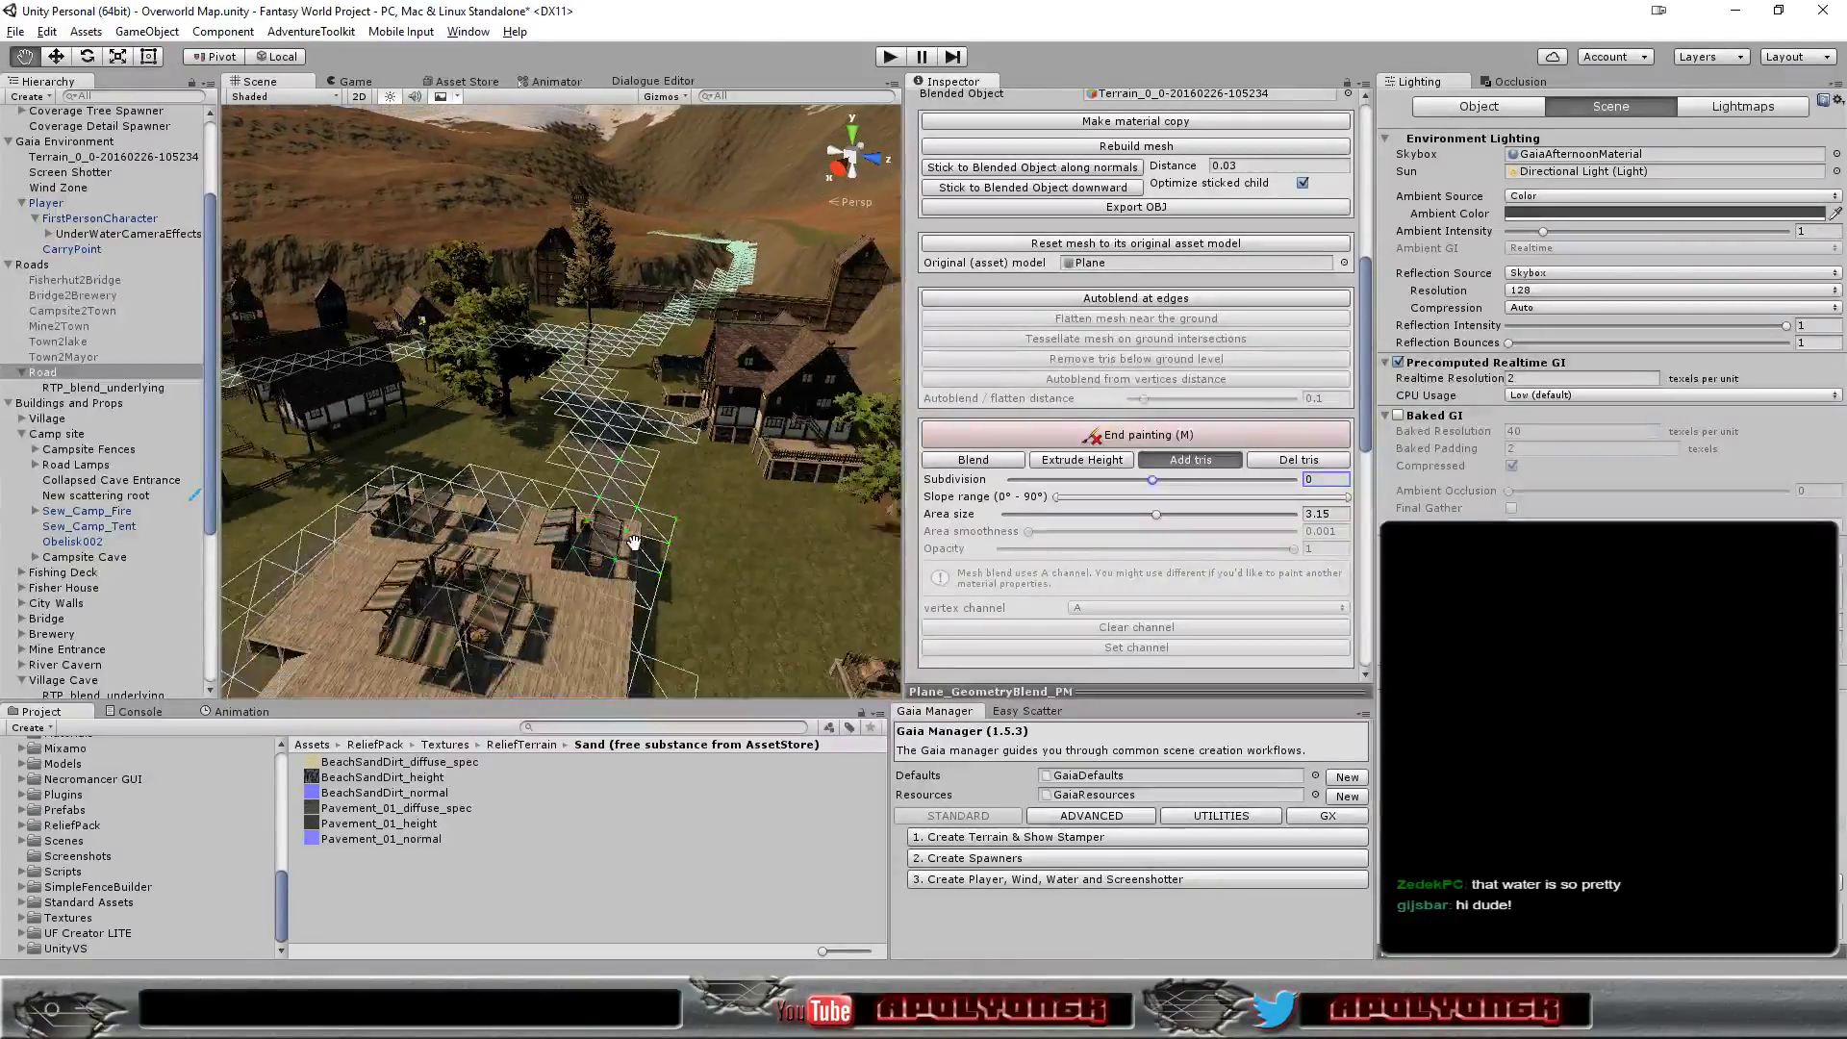
scroll(584, 572, "down", 5)
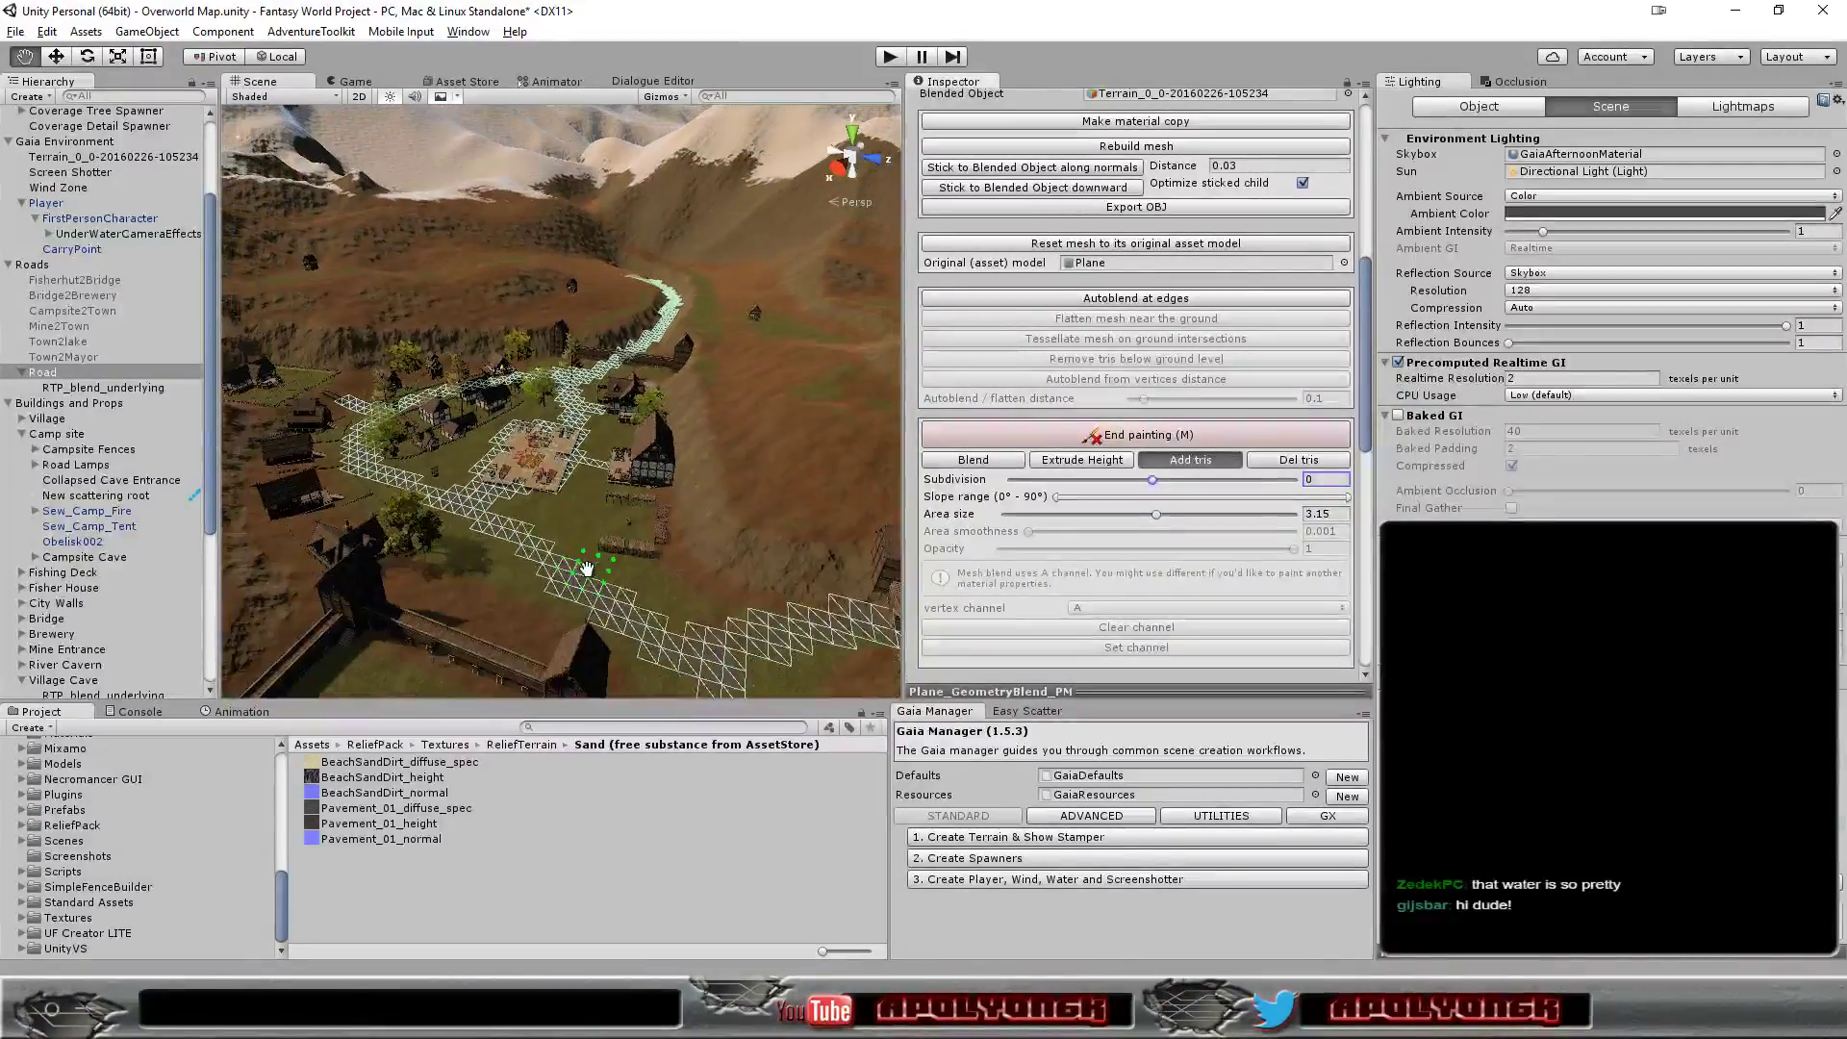
scroll(615, 575, "down", 5)
scroll(616, 576, "down", 3)
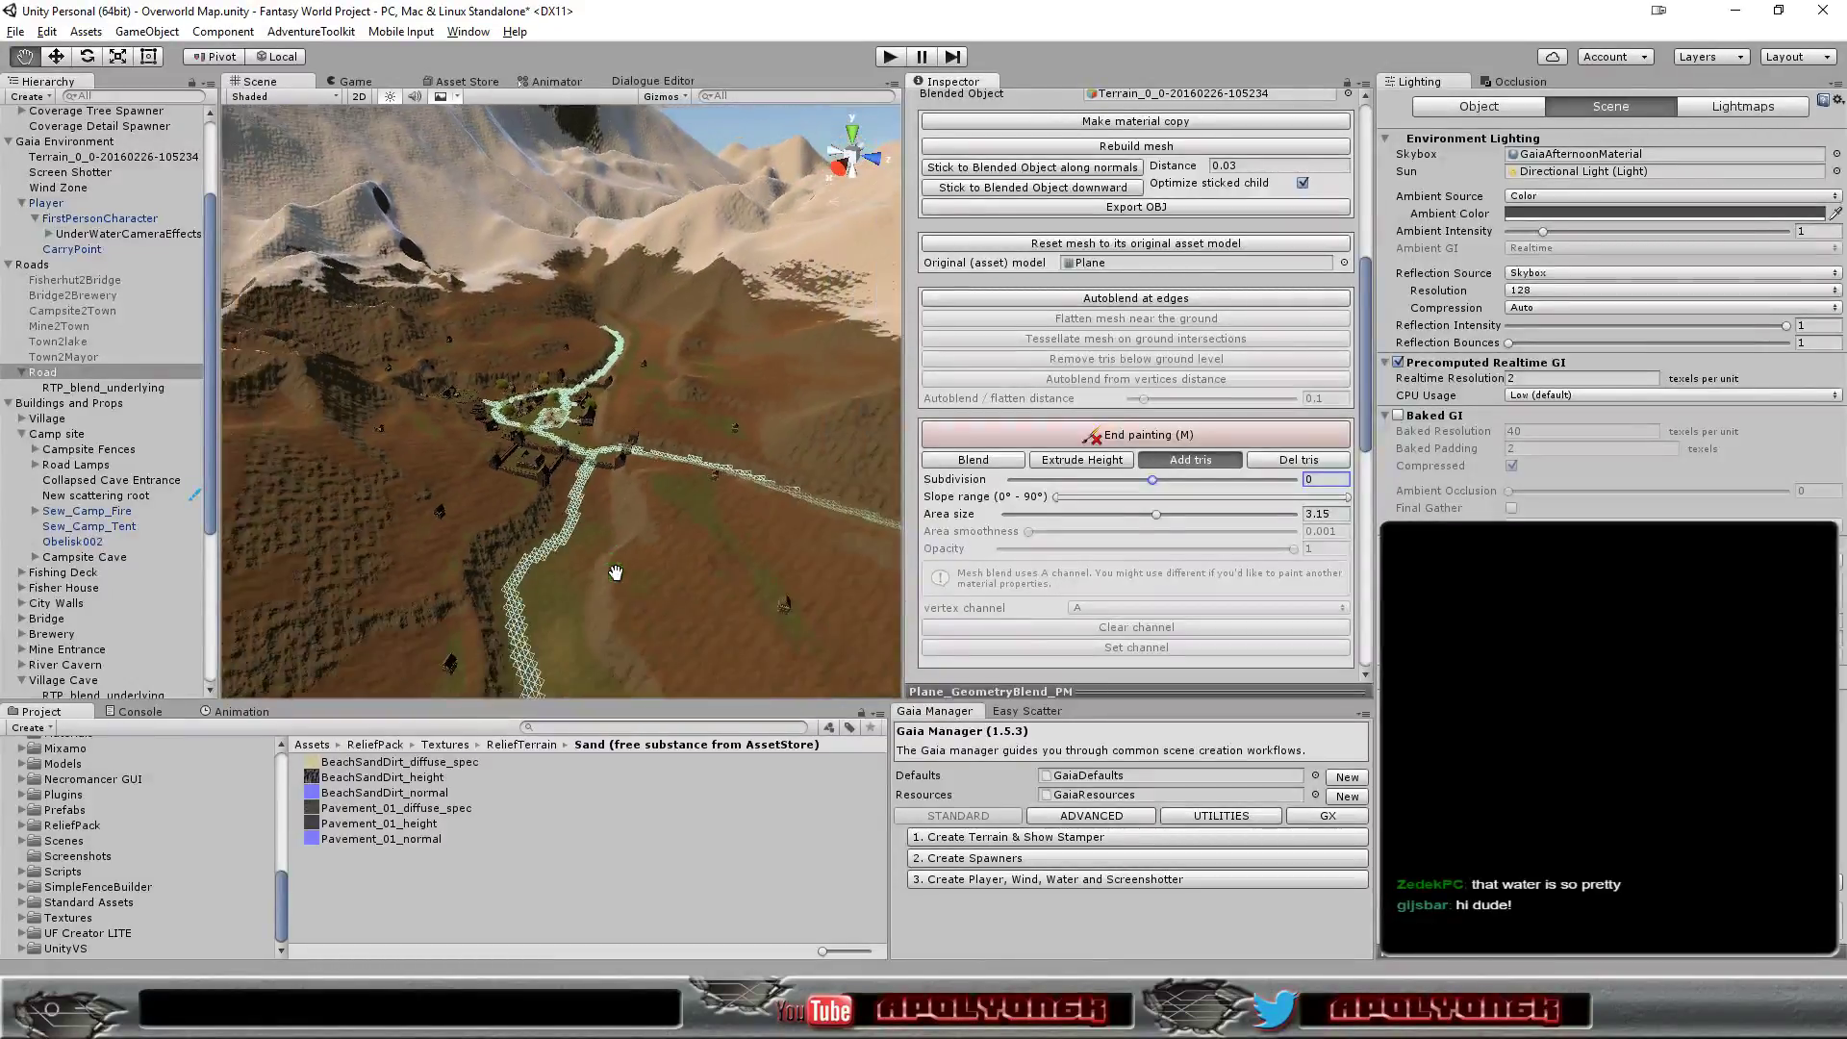
scroll(618, 575, "down", 3)
scroll(621, 572, "down", 3)
scroll(625, 570, "down", 3)
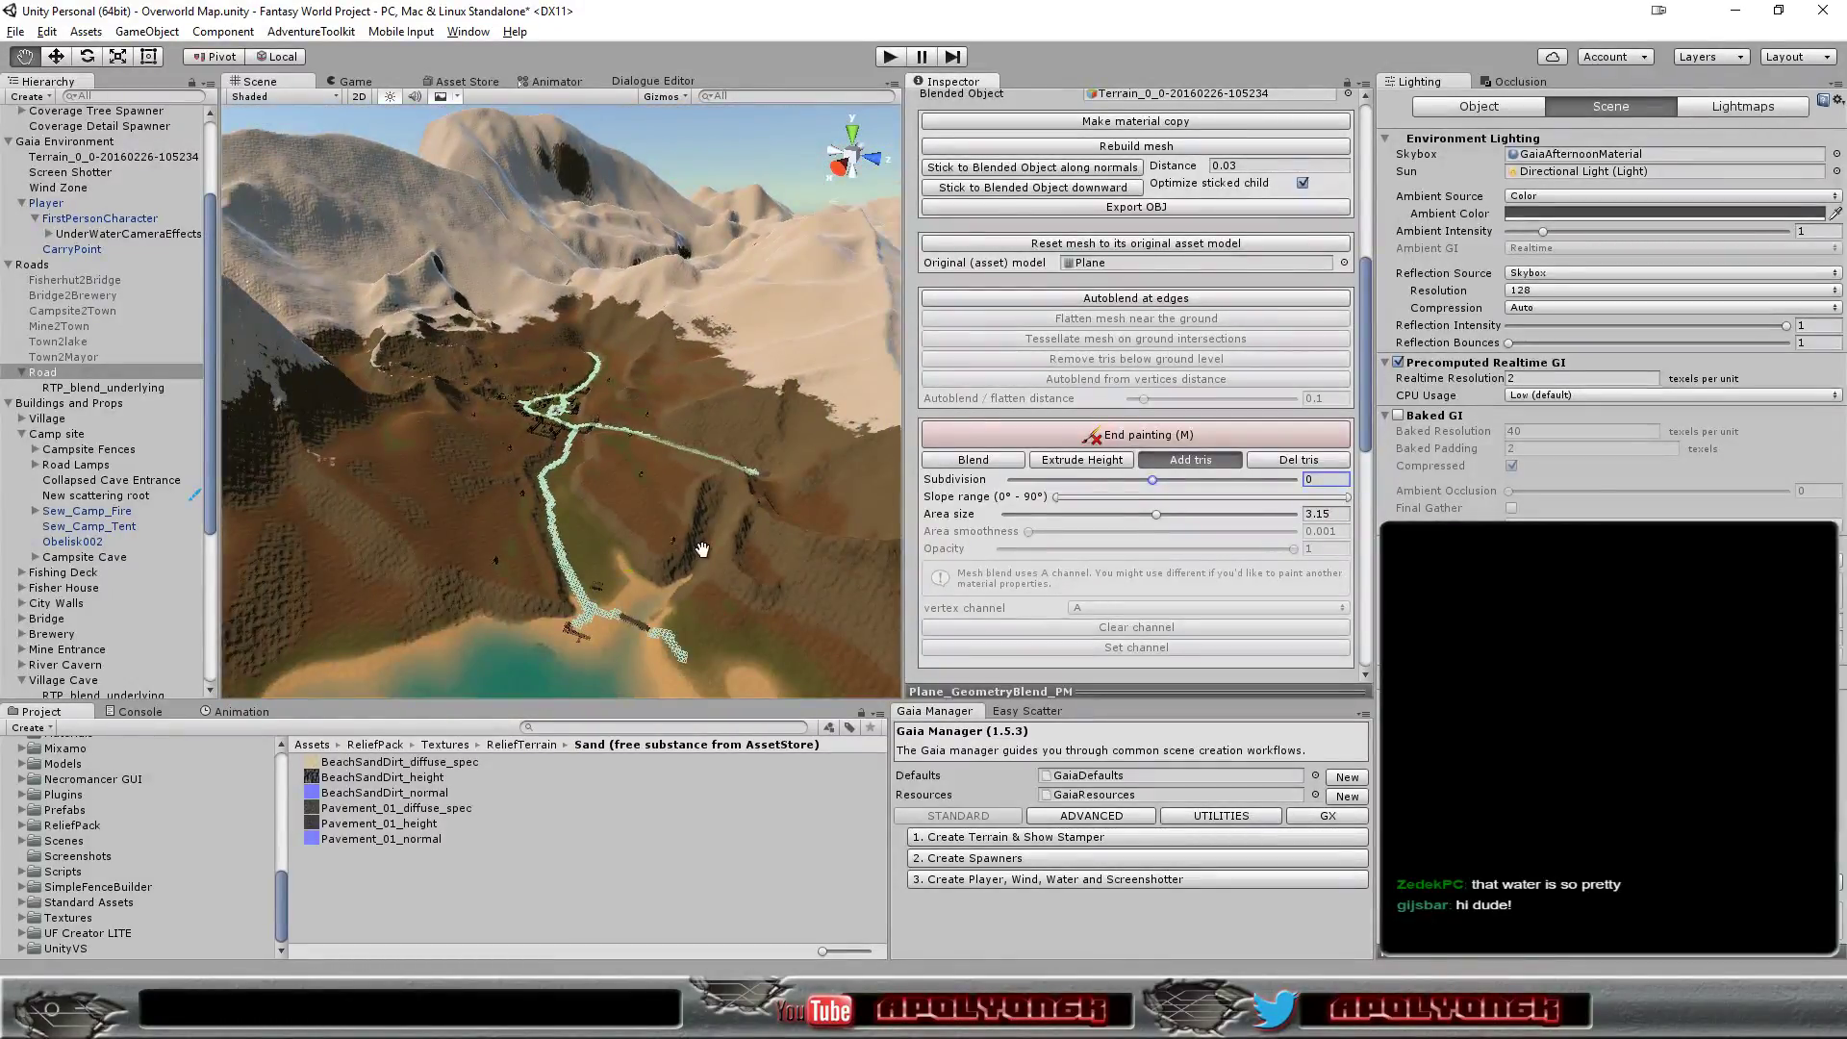
- End painting, remove the Geometry Vs Terrain Blend component, and delete the Road object
left_click(1279, 438)
scroll(1371, 402, "up", 5)
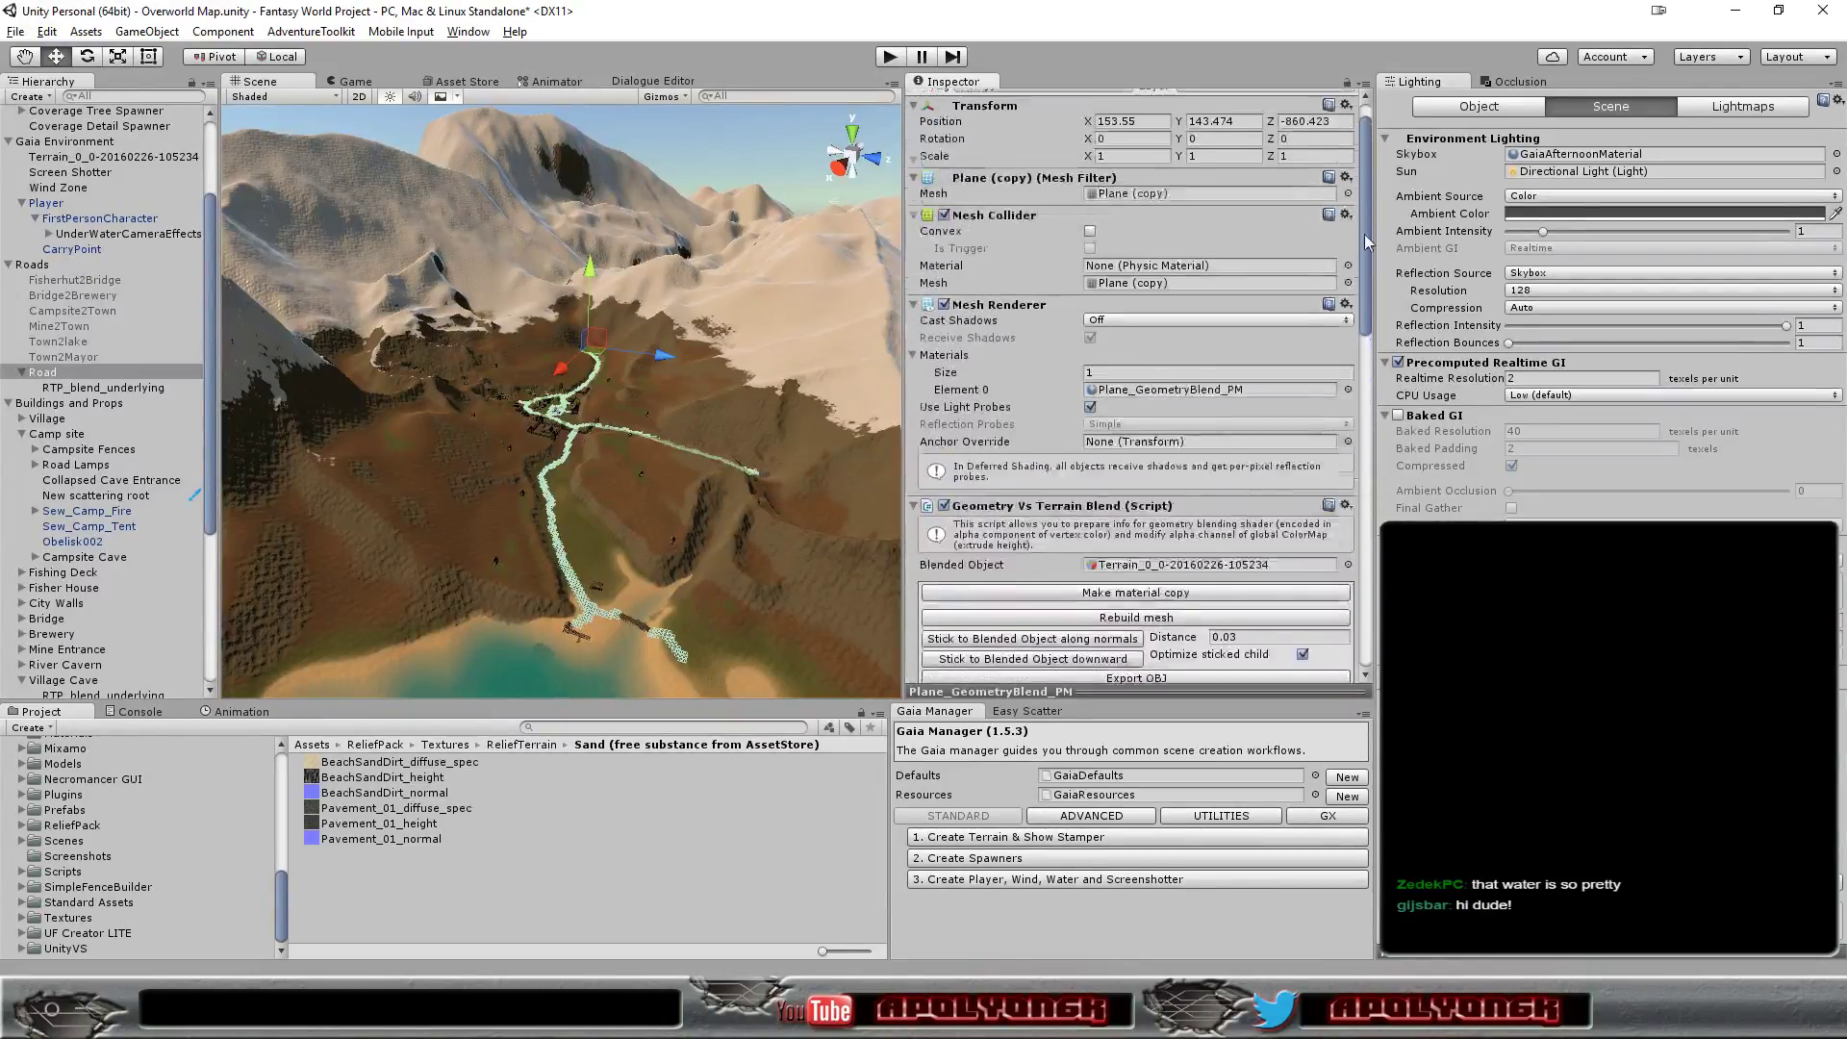
scroll(1371, 402, "up", 3)
scroll(1371, 402, "up", 2)
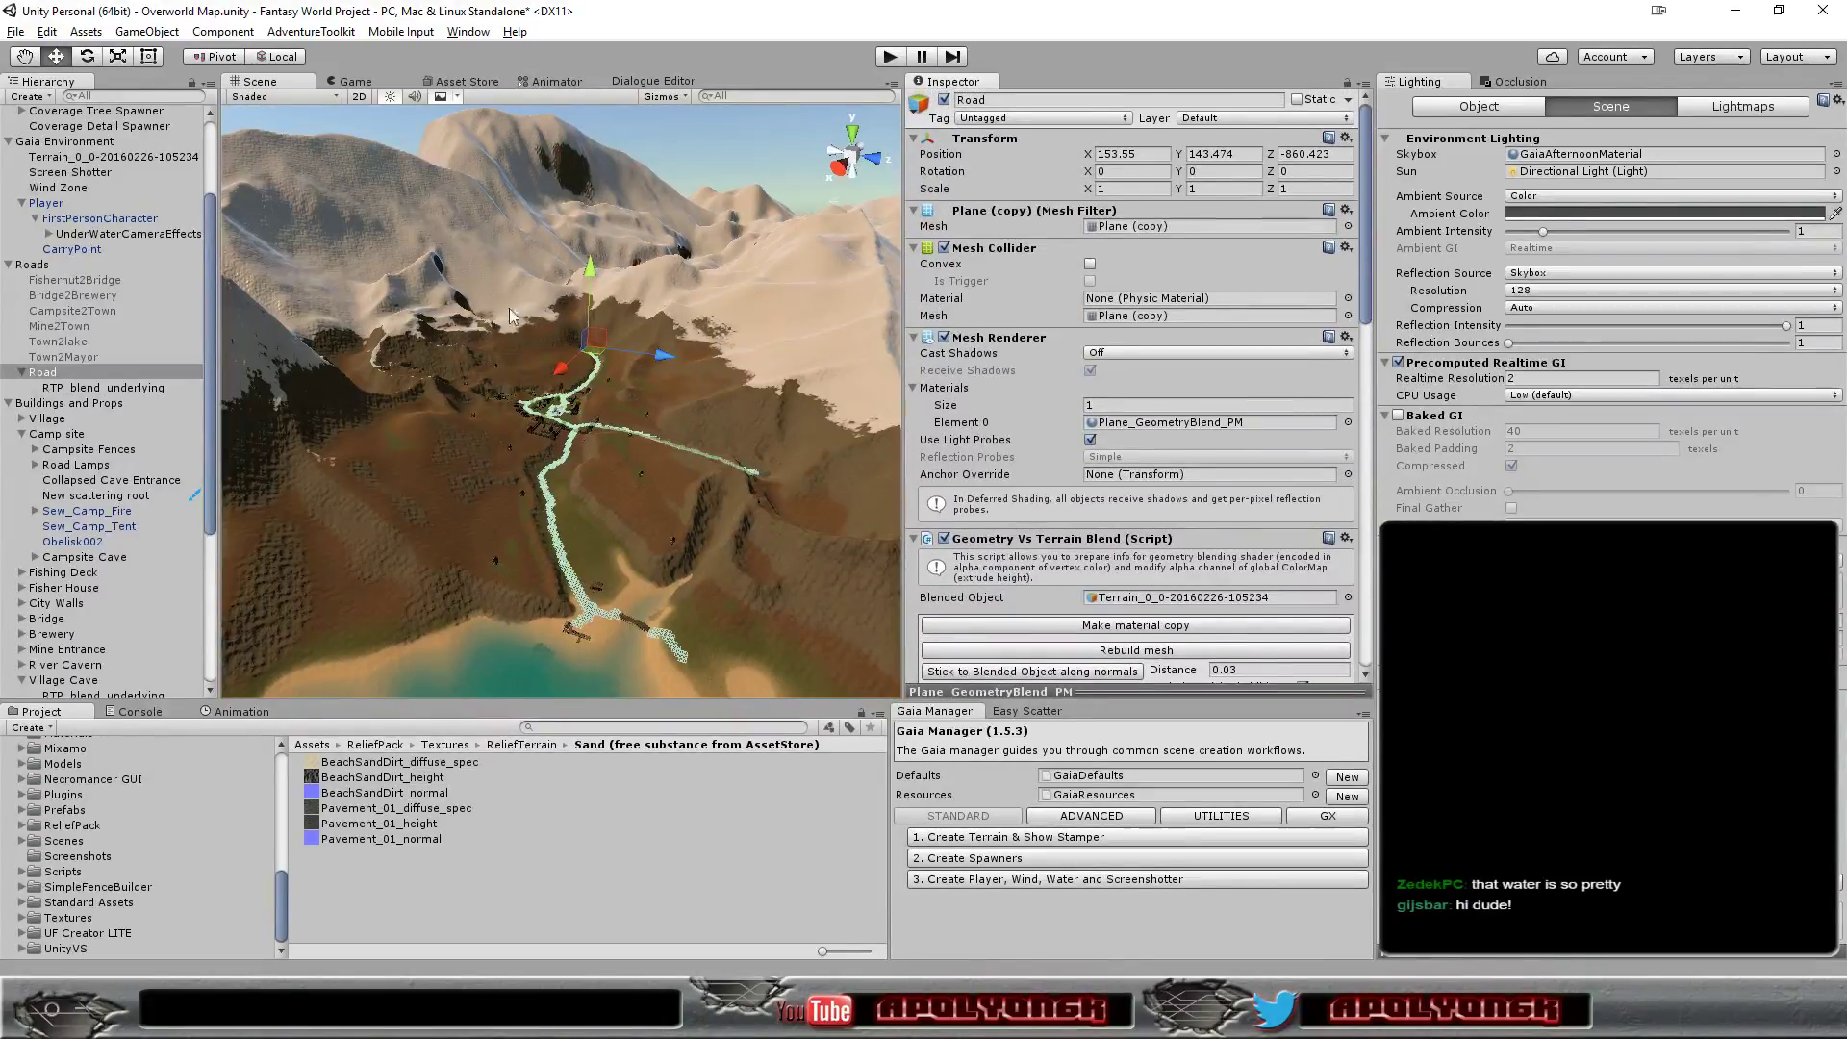
right_click(1038, 544)
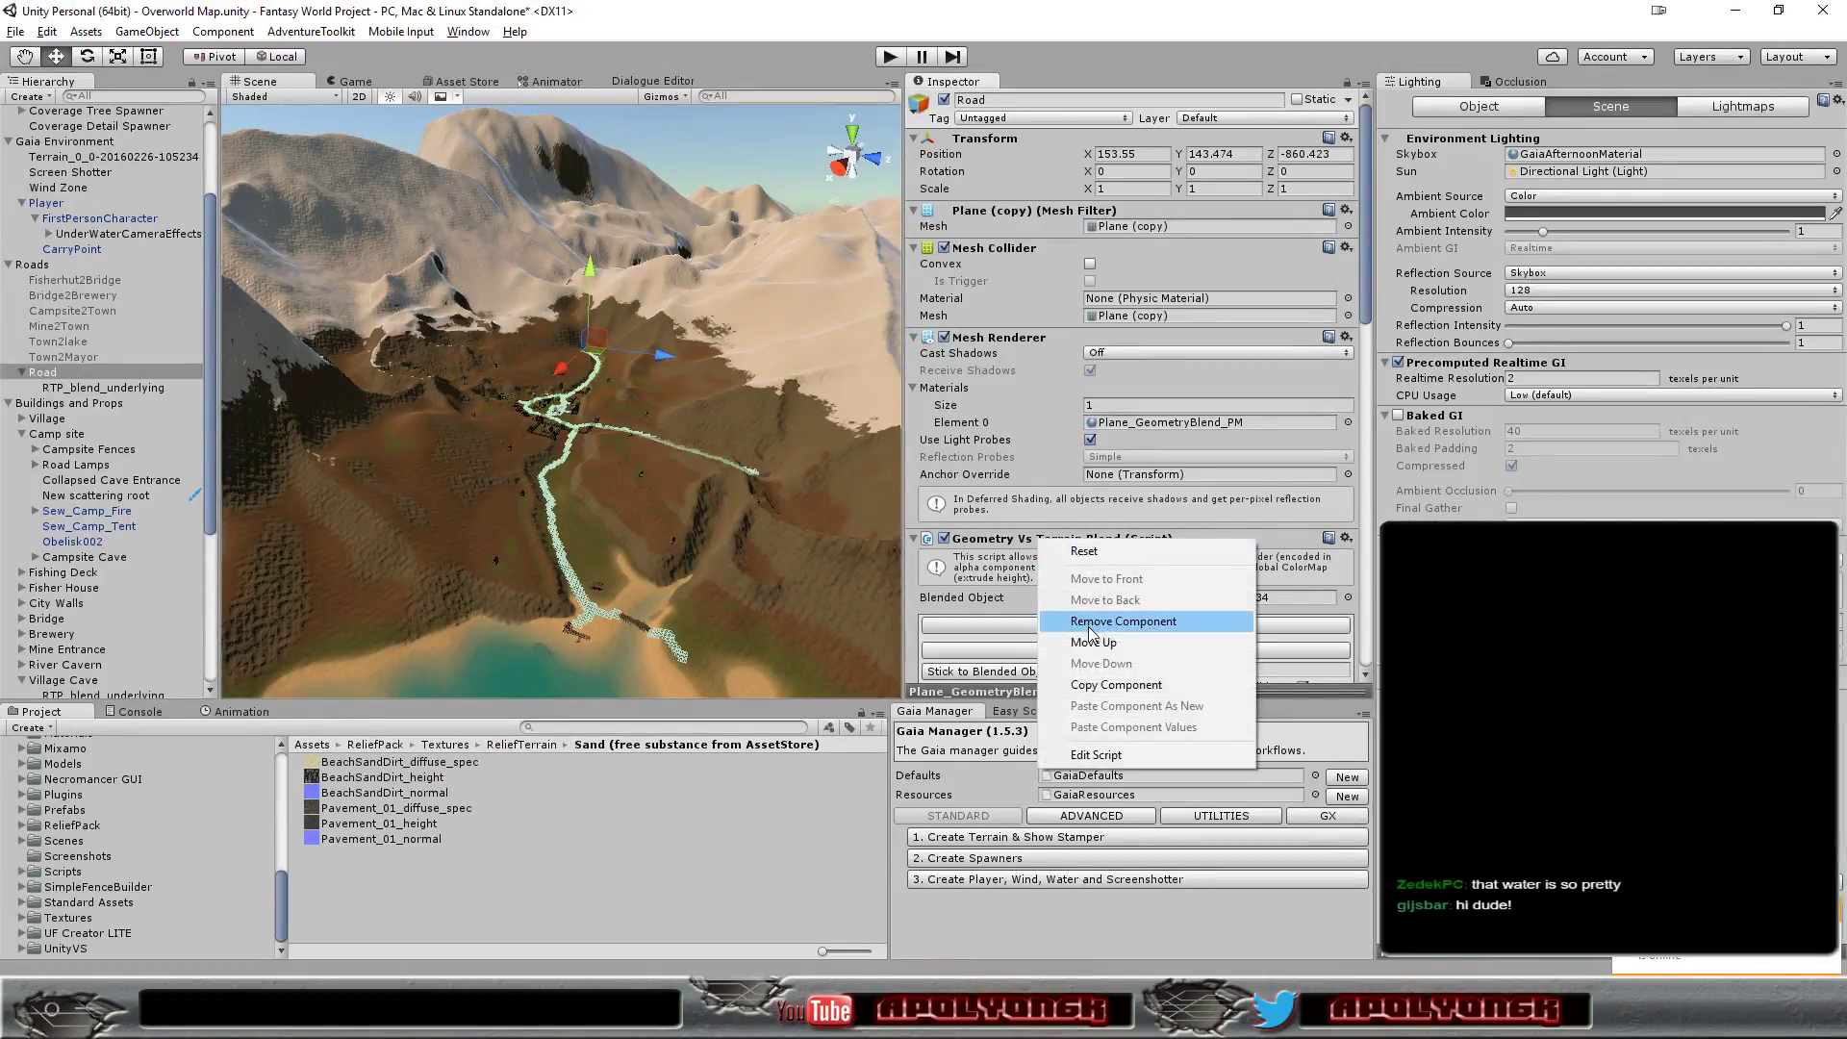
left_click(1074, 580)
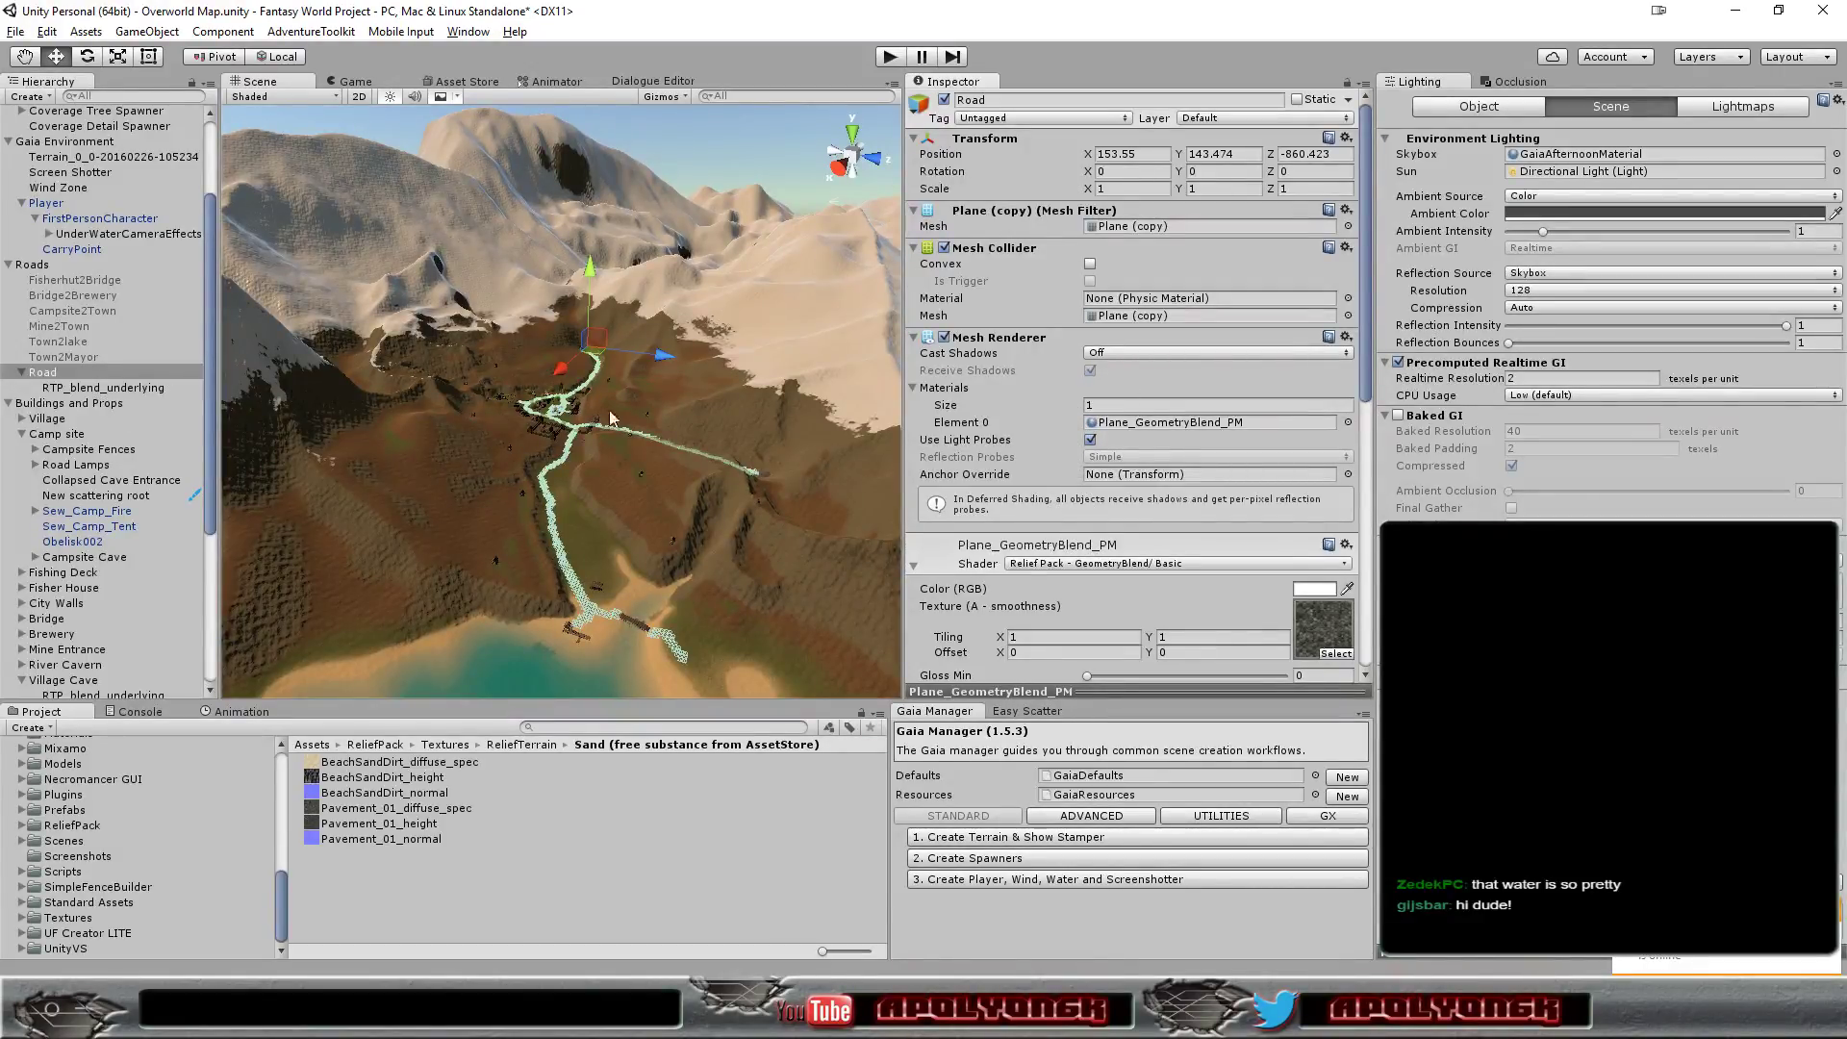
left_click(52, 378)
key("Delete")
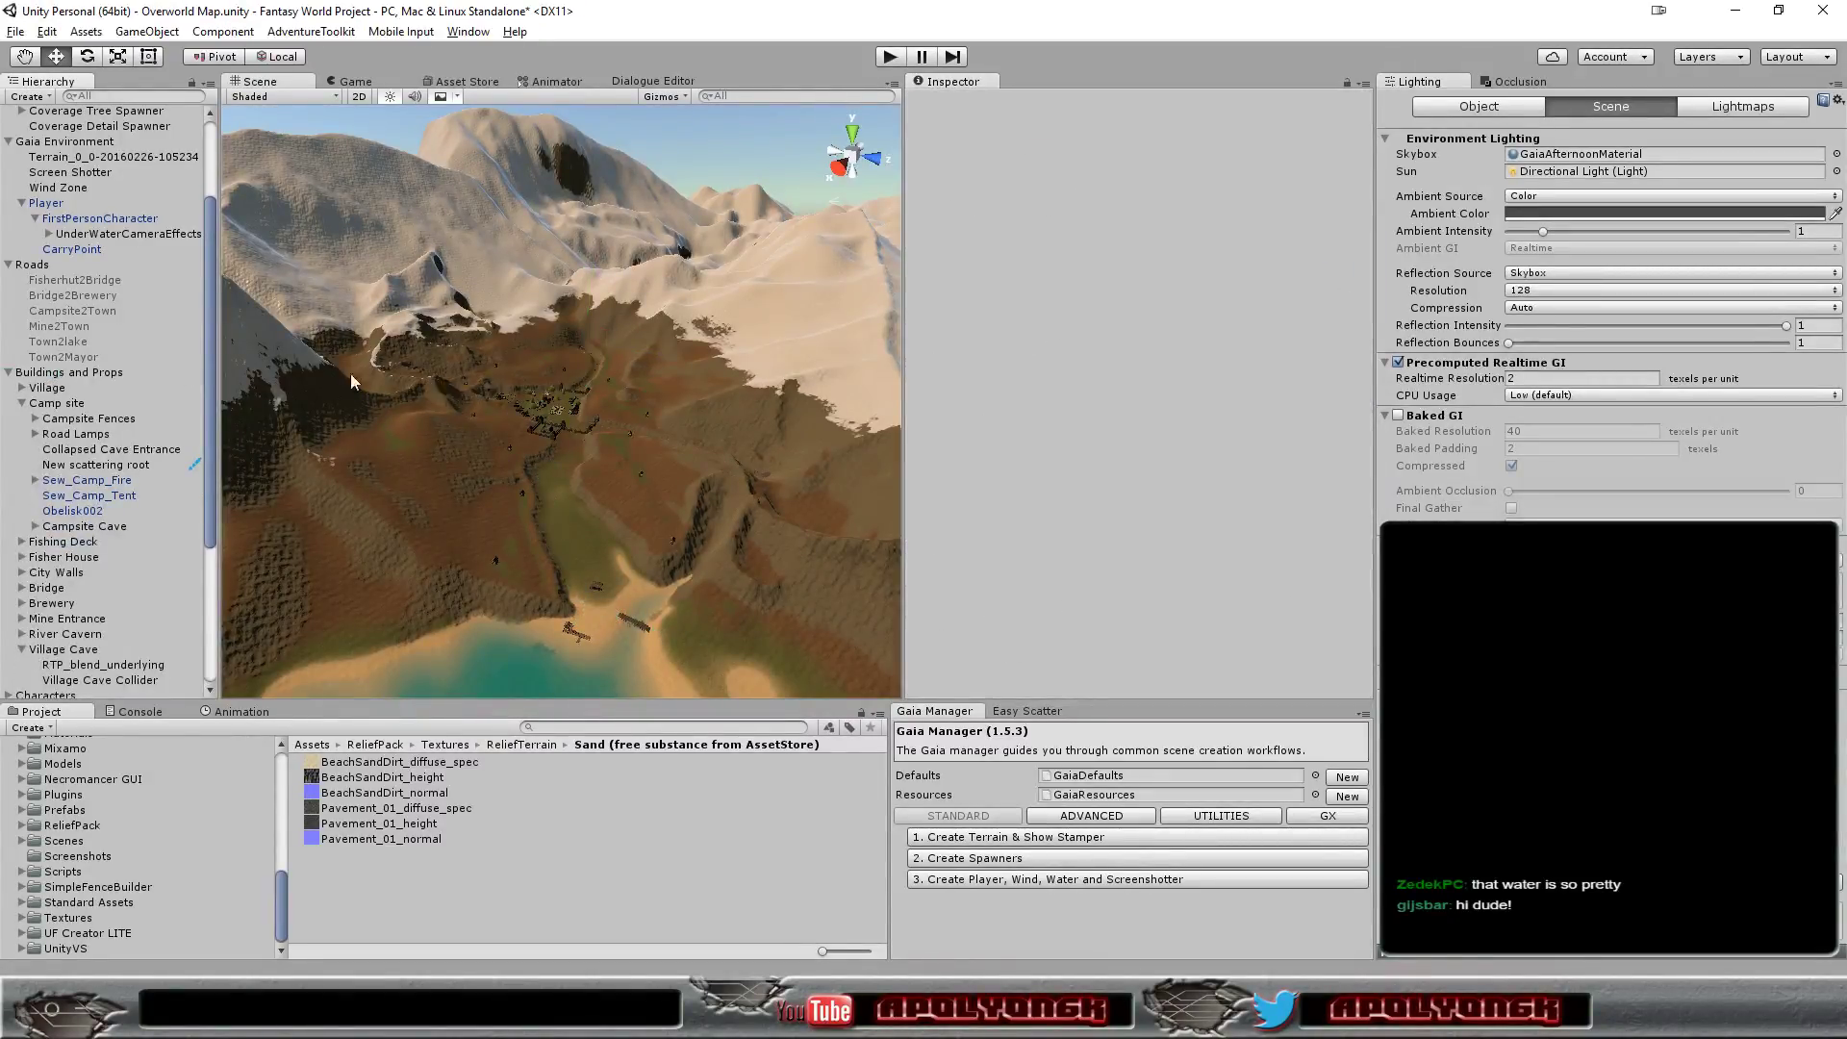
left_click(33, 268)
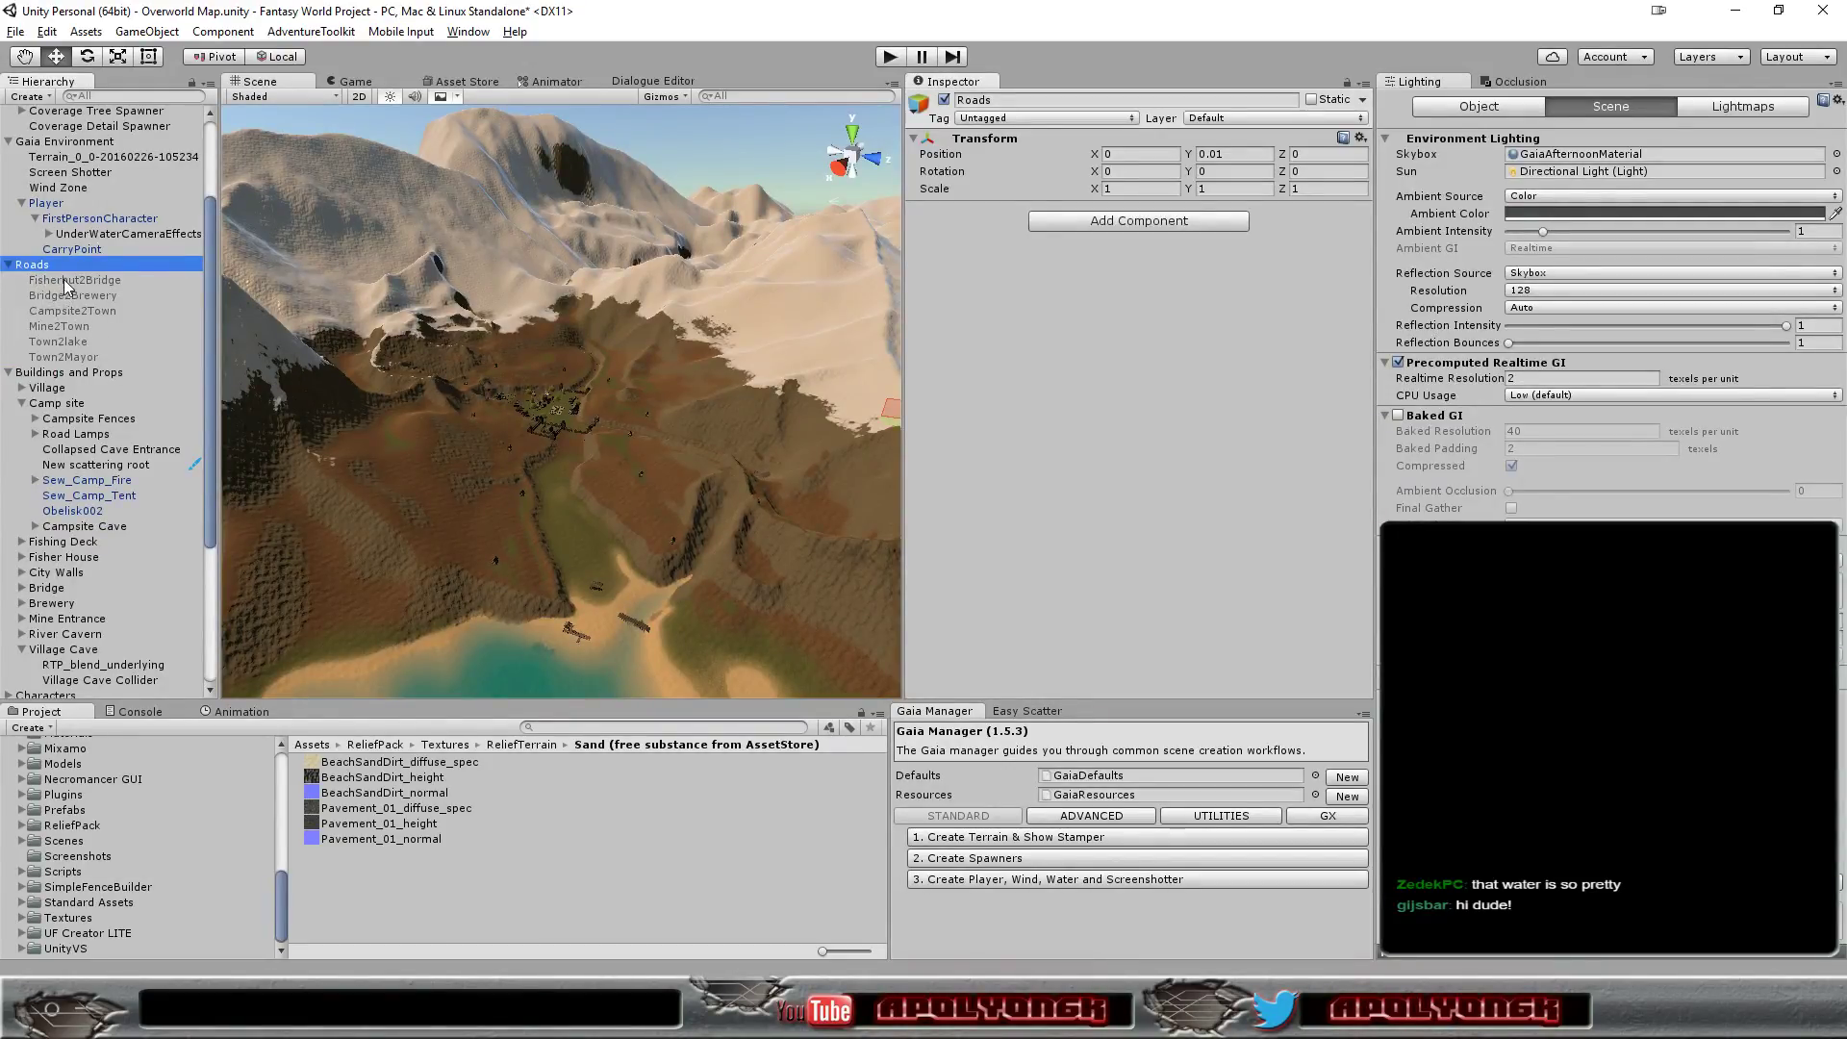
left_click(67, 281)
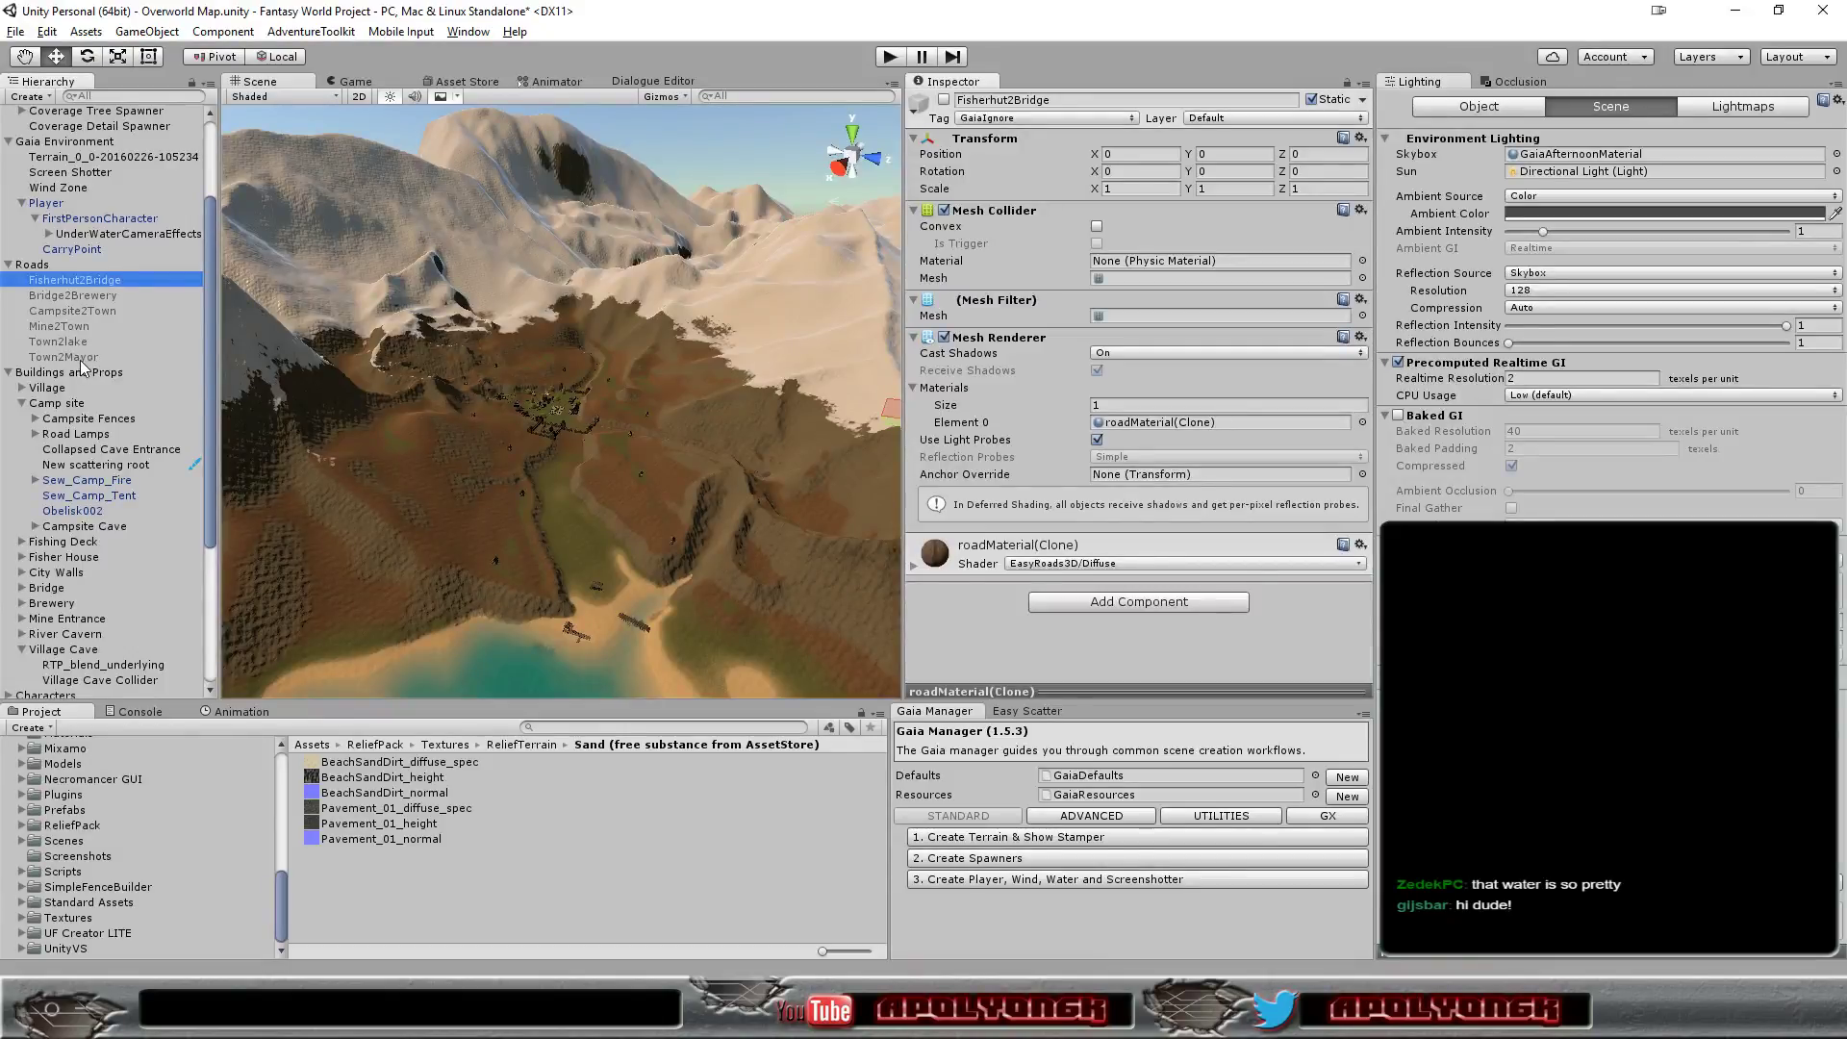
left_click(69, 312)
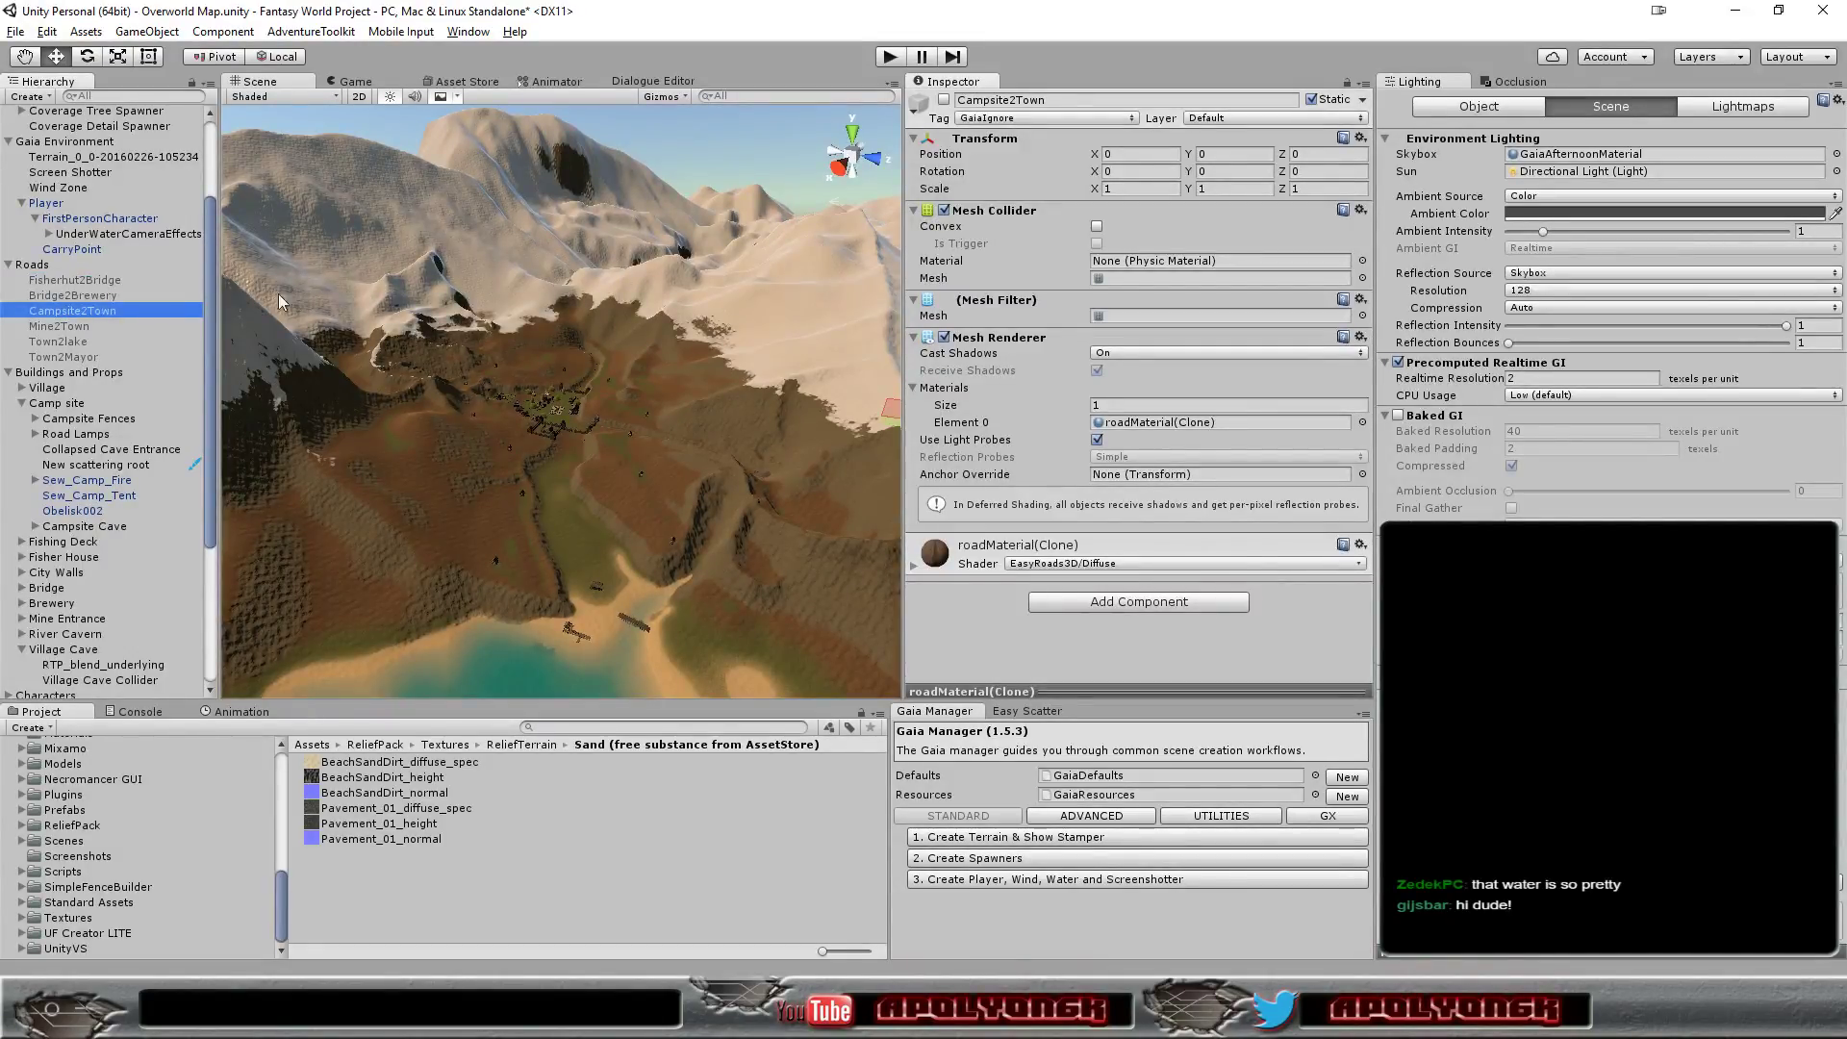
left_click(60, 296)
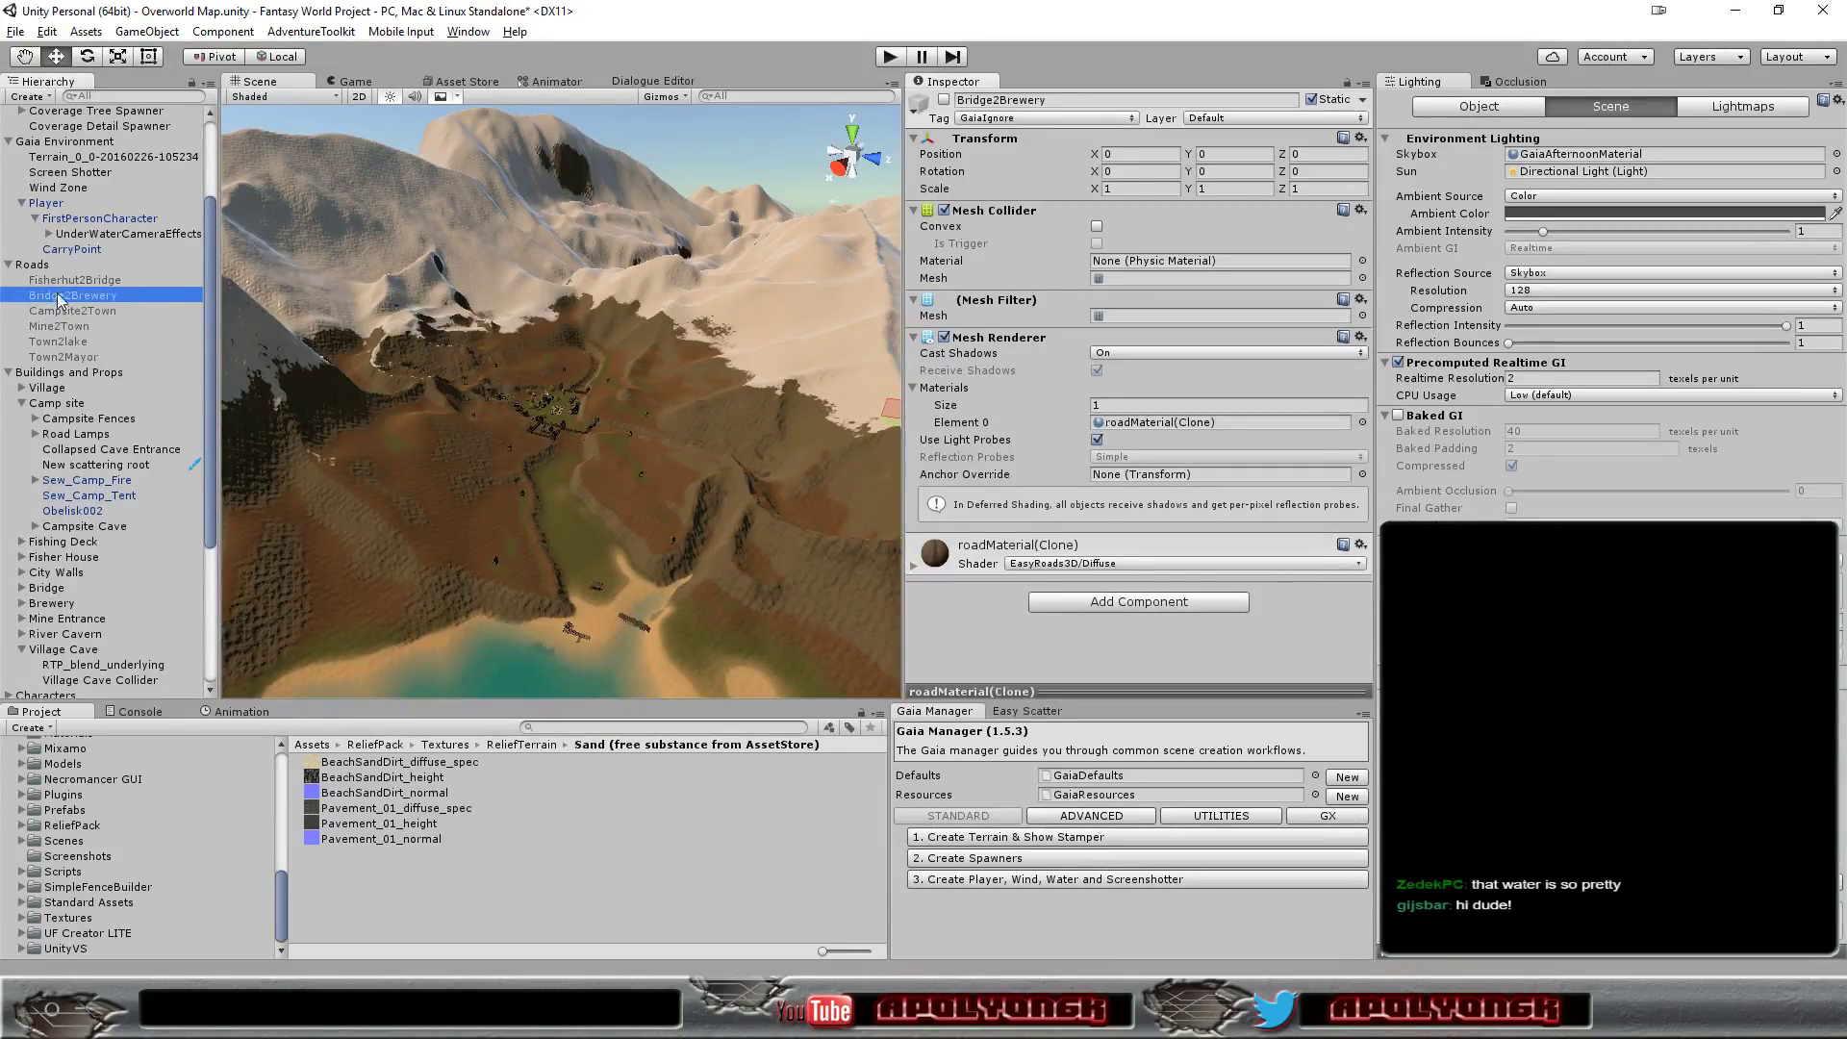
left_click(56, 282)
left_click(55, 339)
left_click(53, 357)
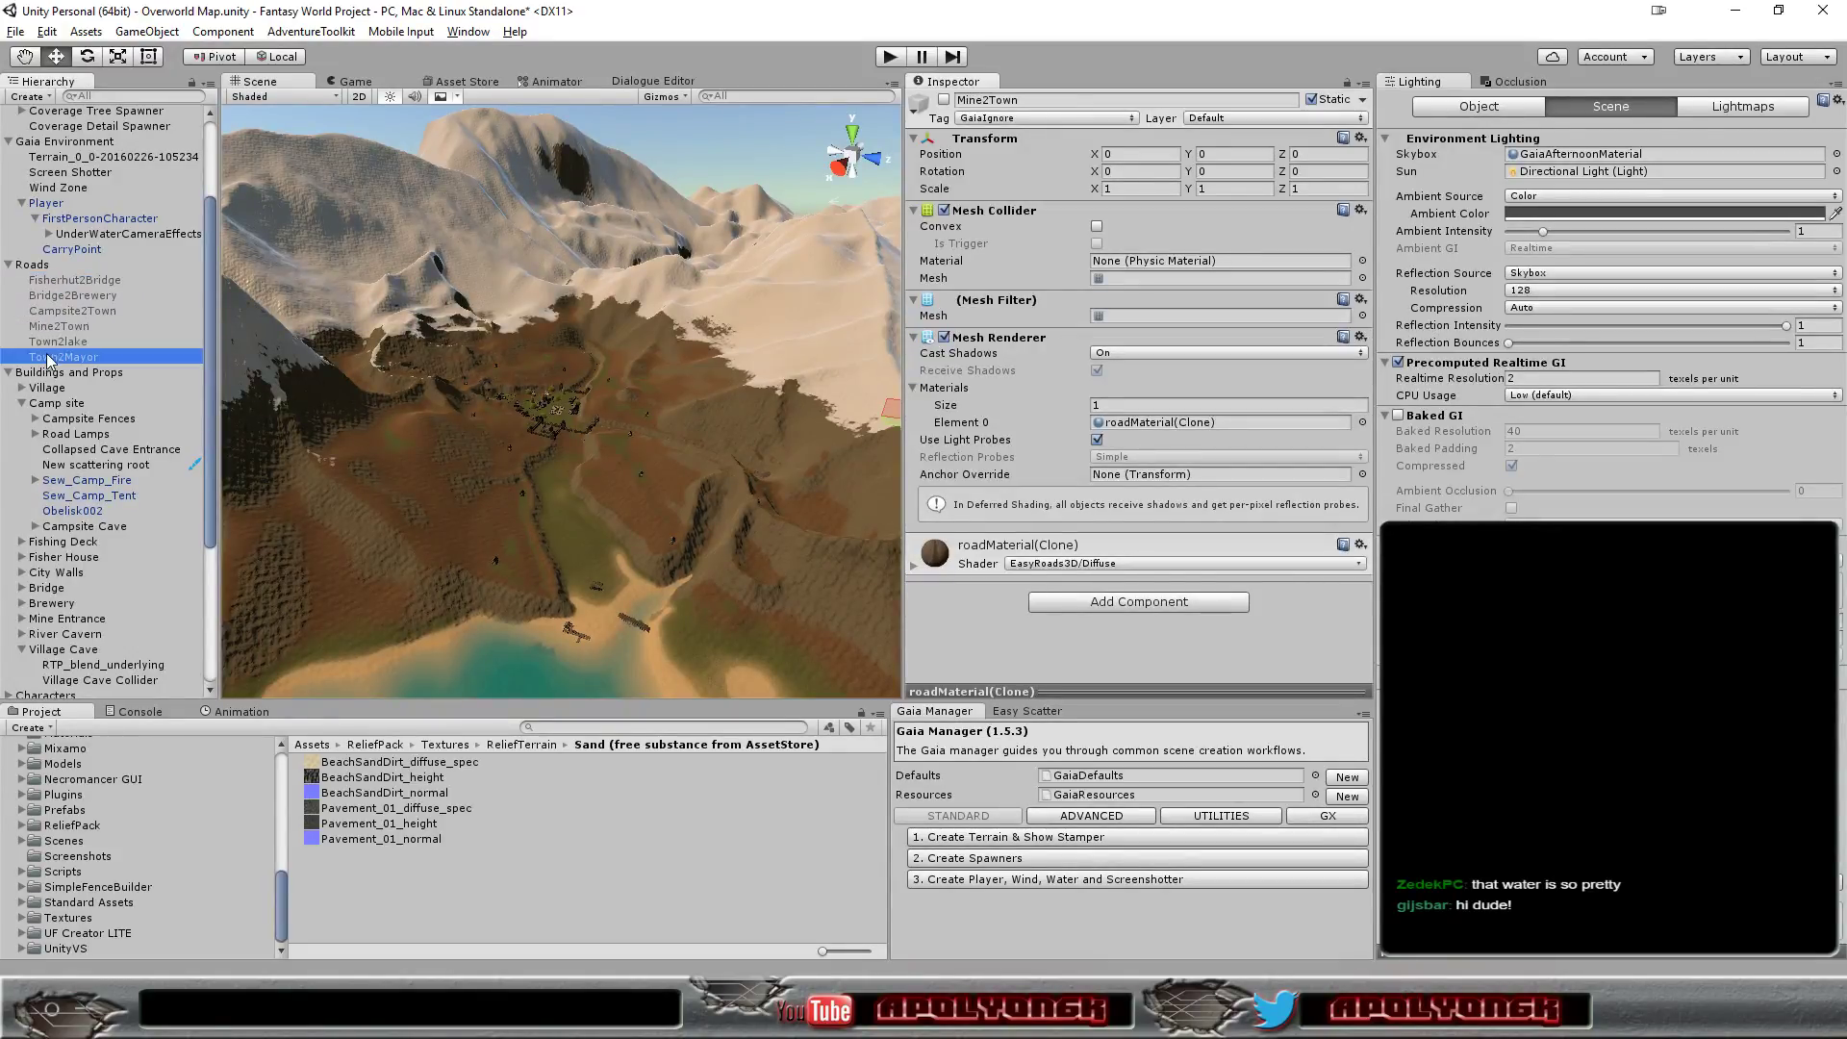
left_click(35, 272)
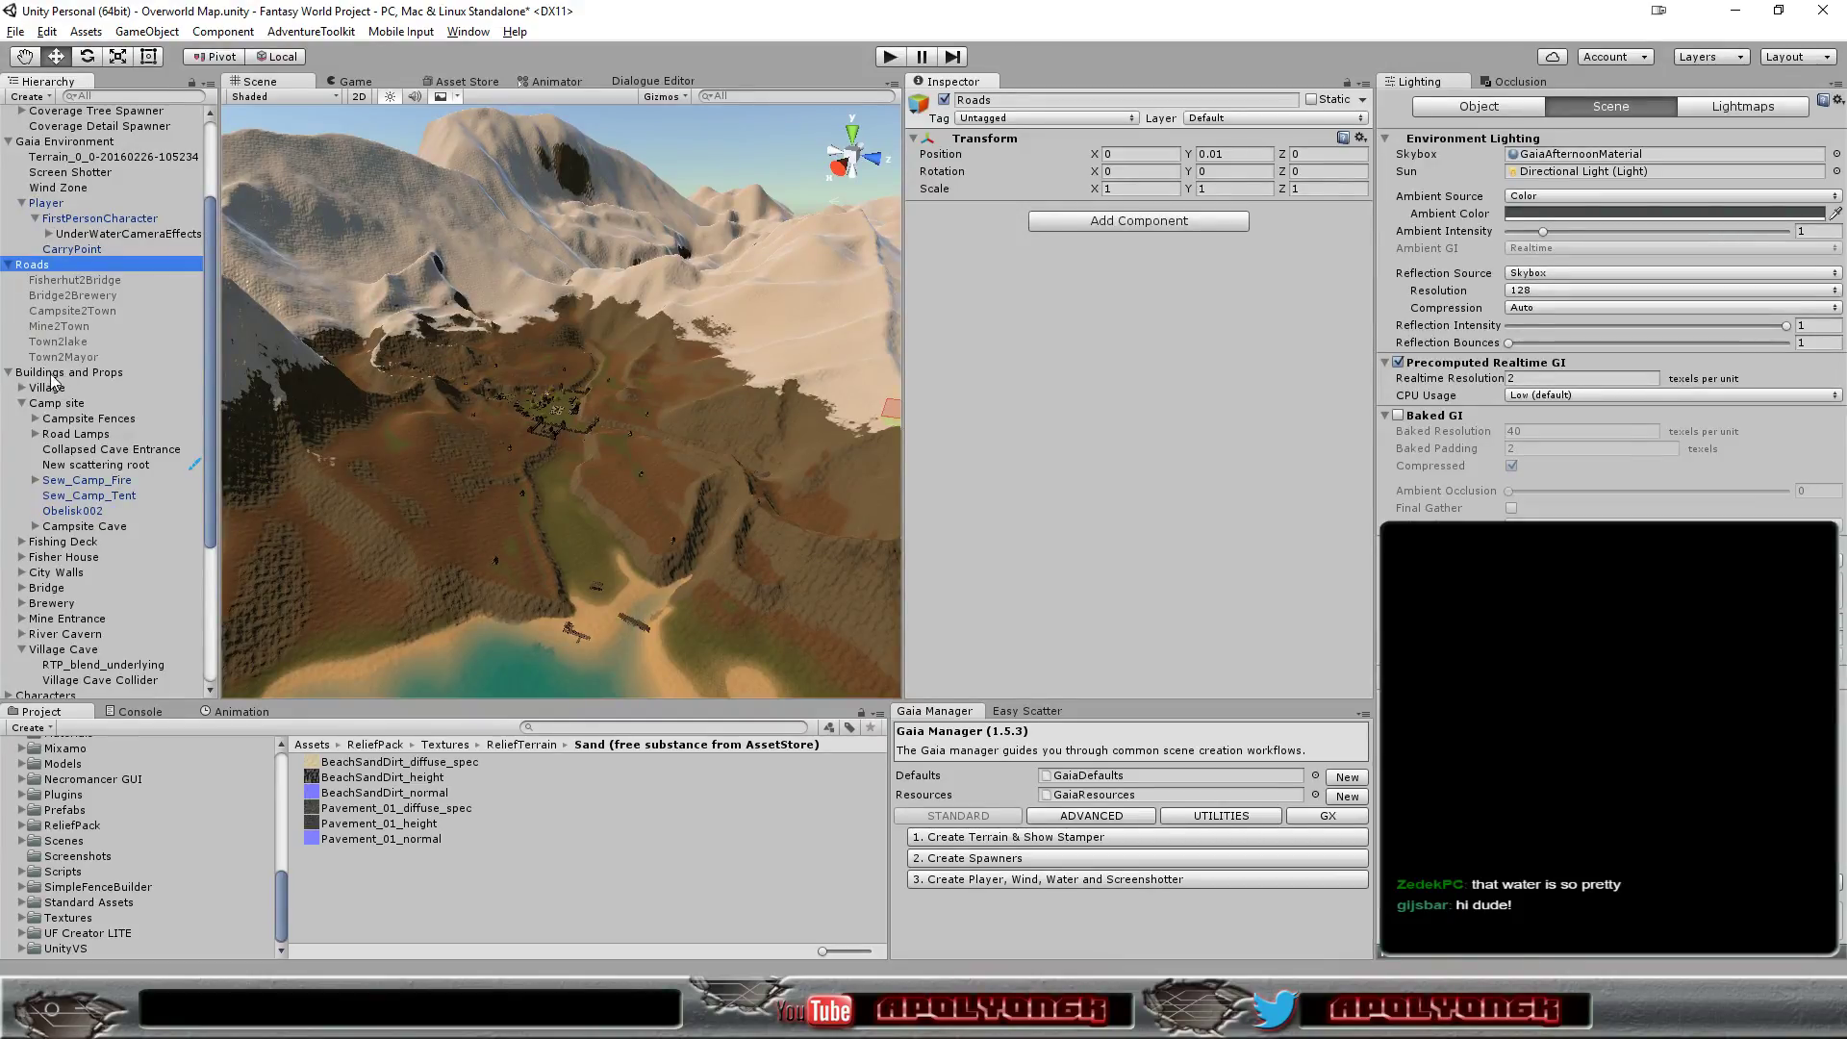
- Add a new Plane object under the Roads group
right_click(35, 276)
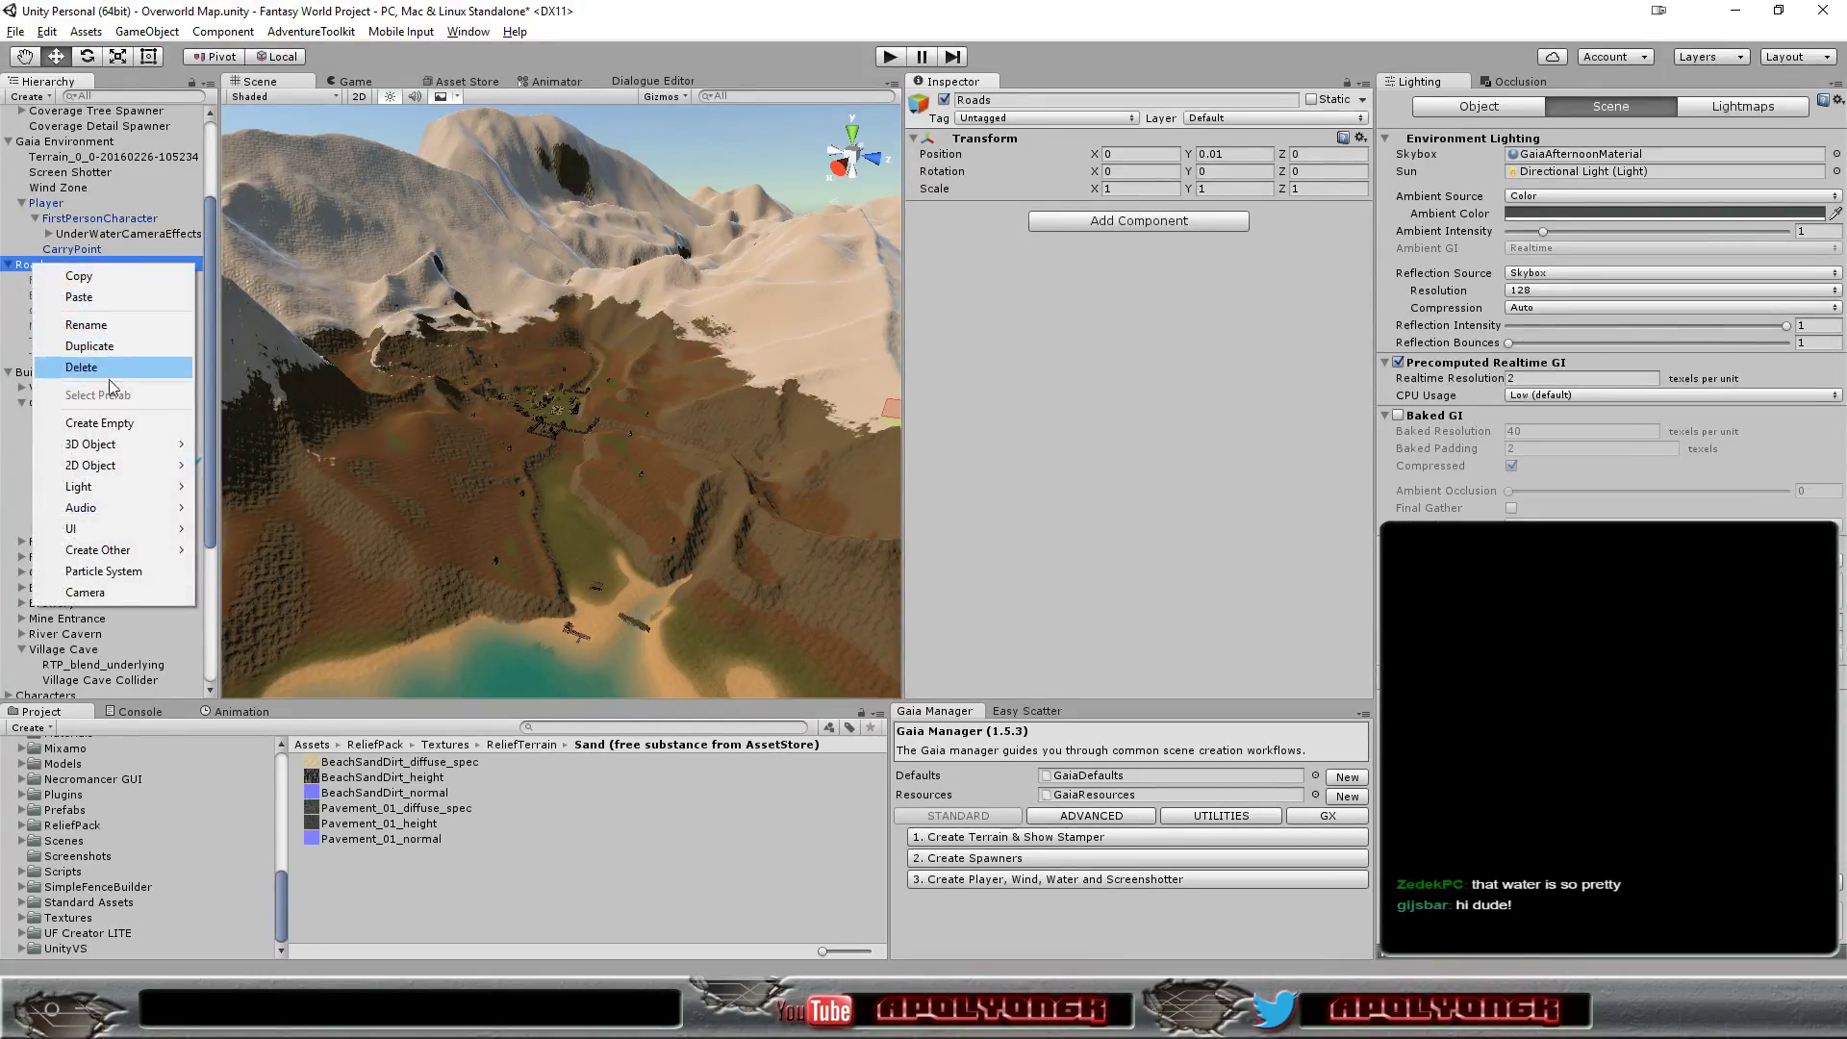
left_click(140, 35)
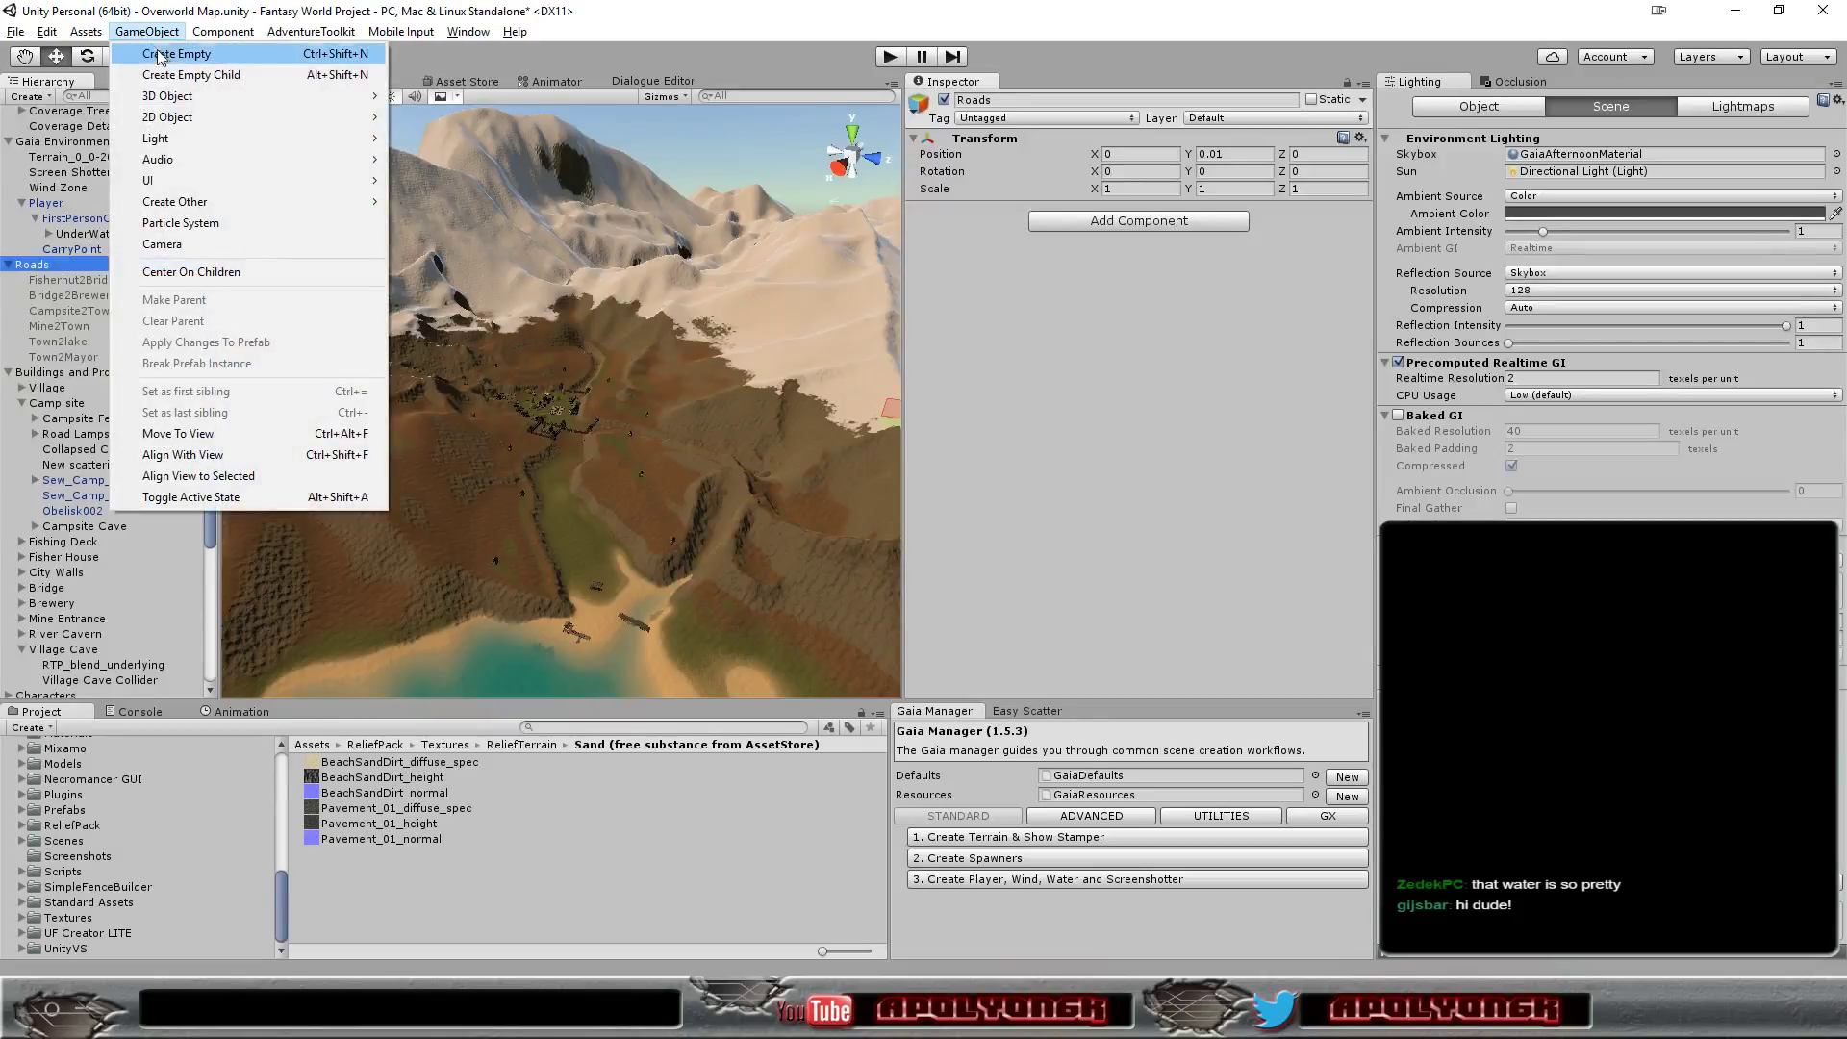
right_click(40, 272)
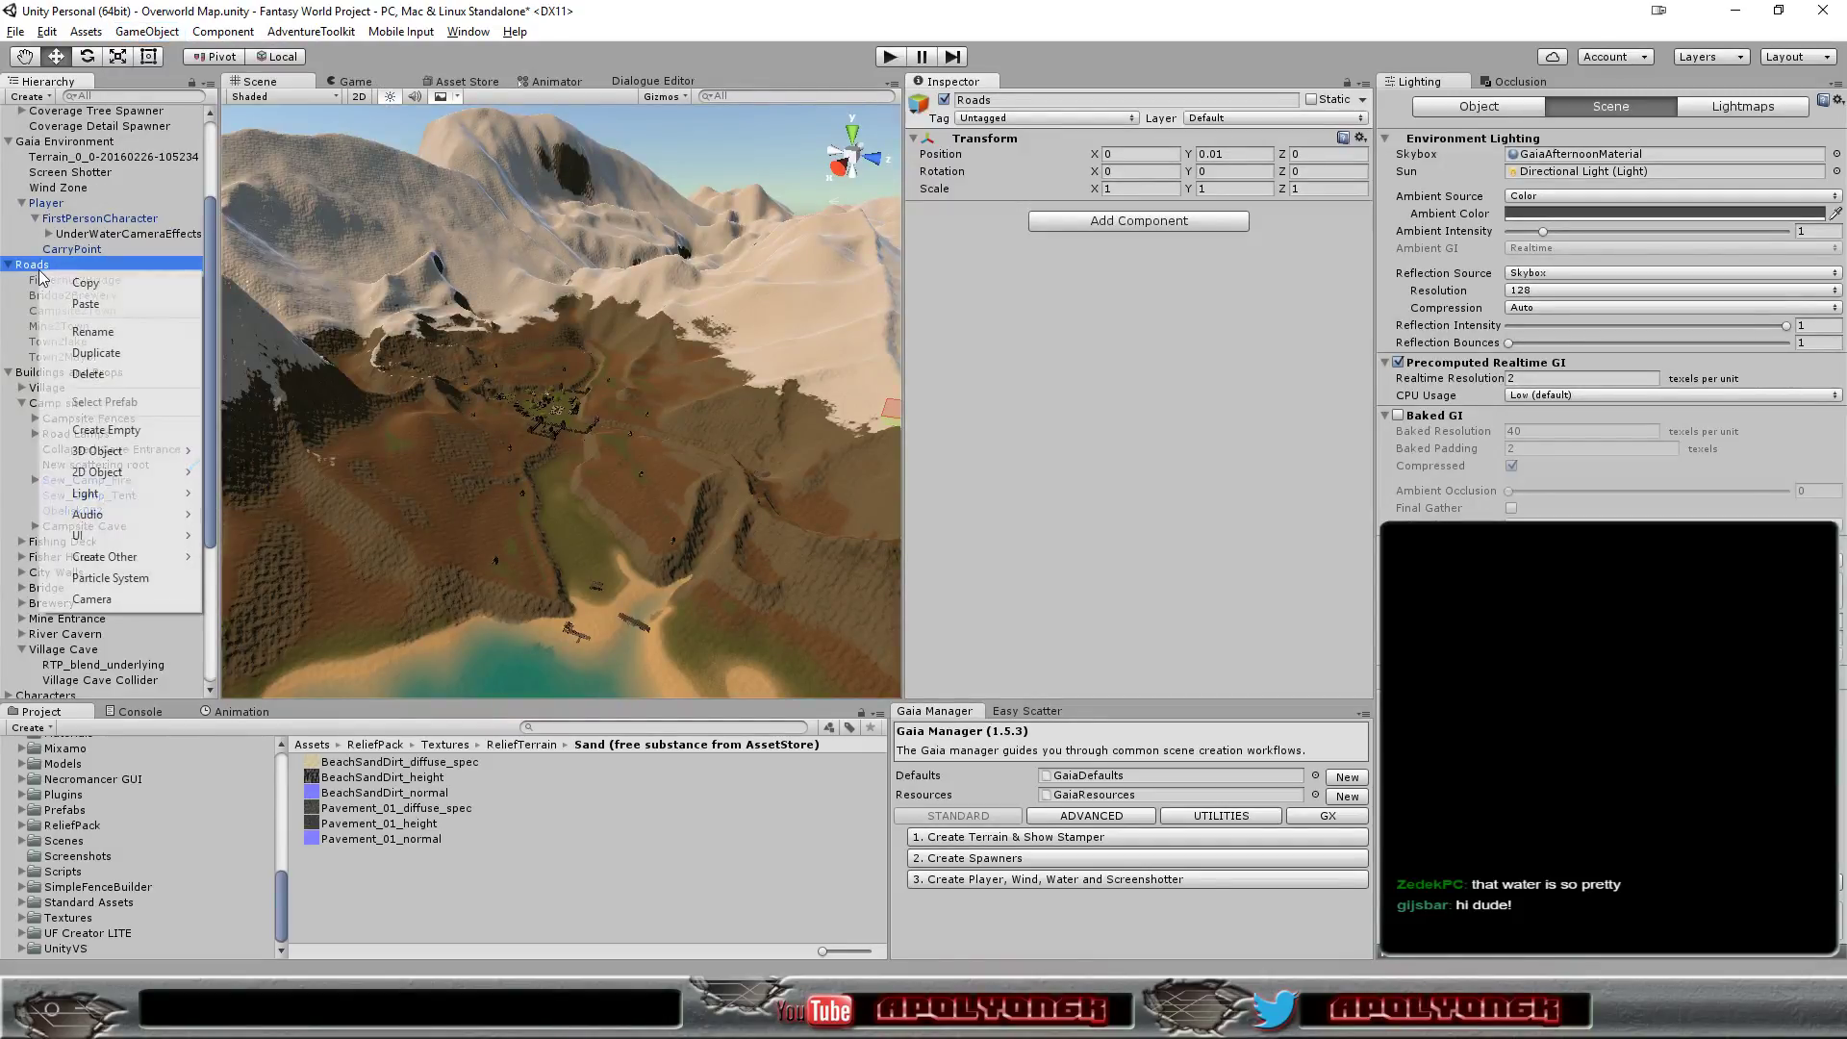
mouse_move(138, 452)
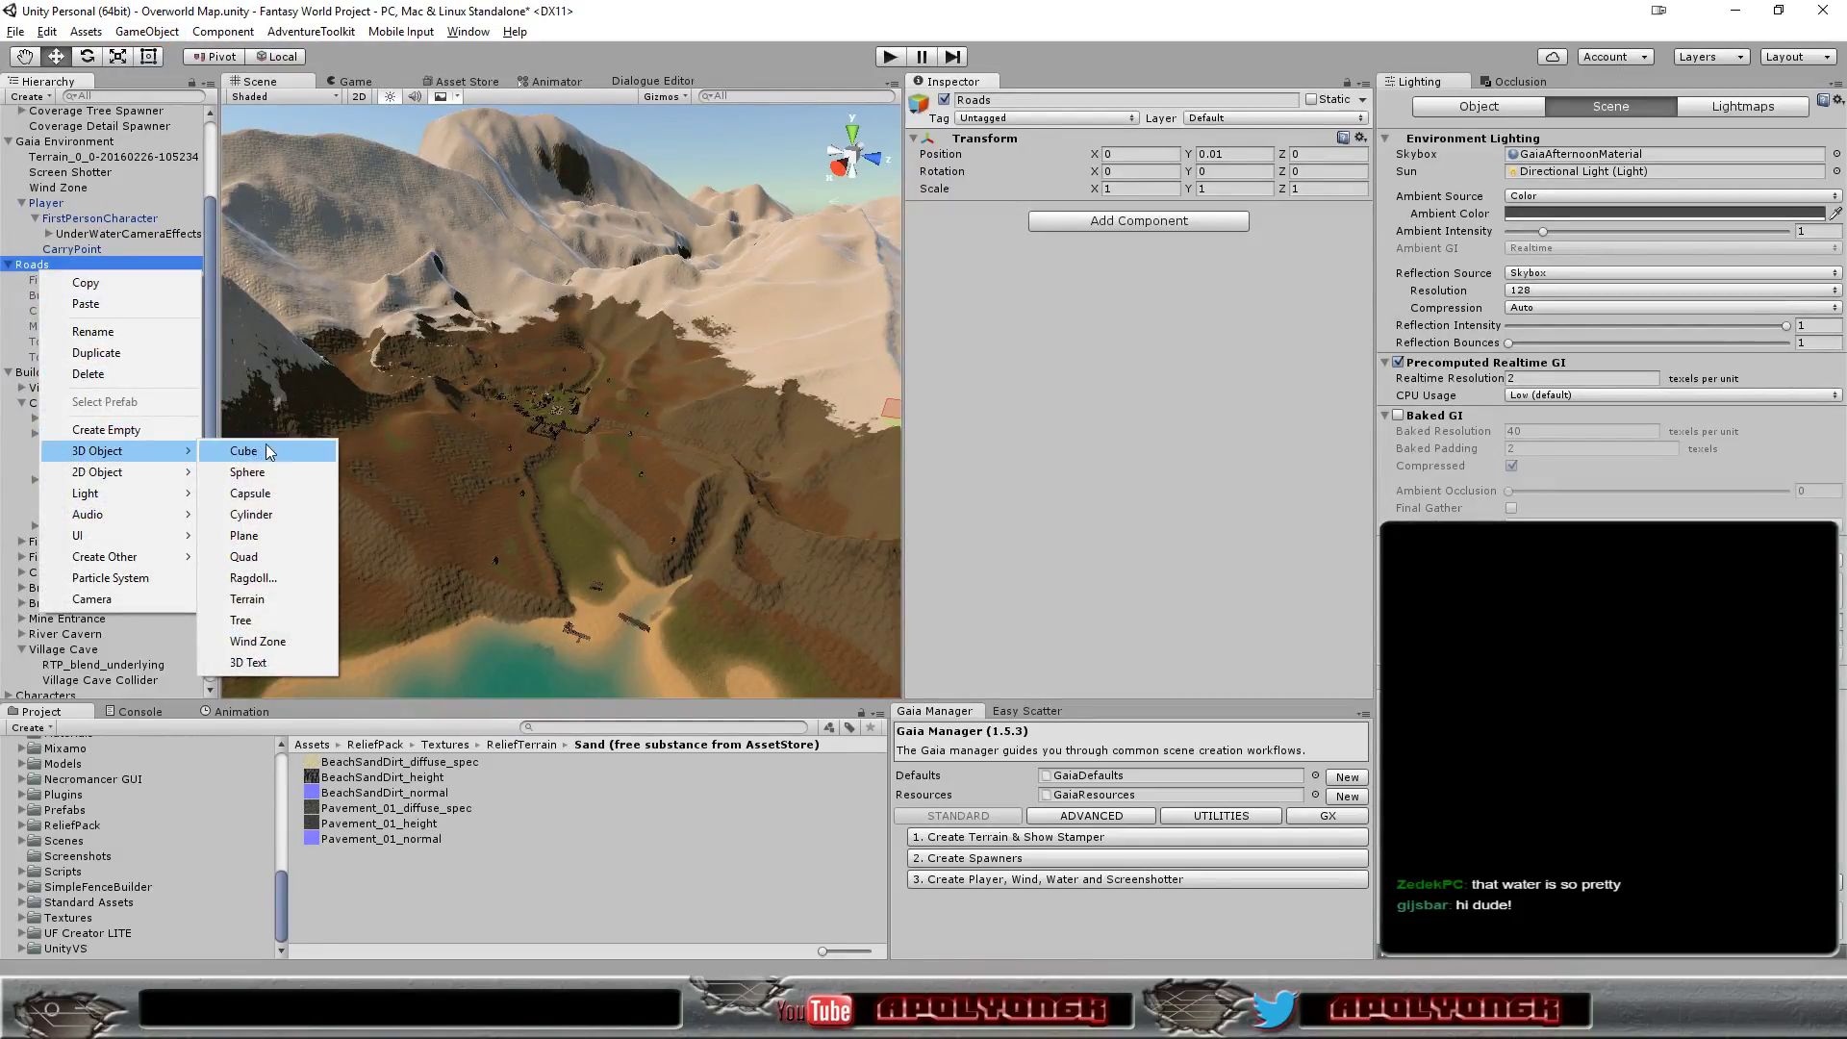
left_click(257, 537)
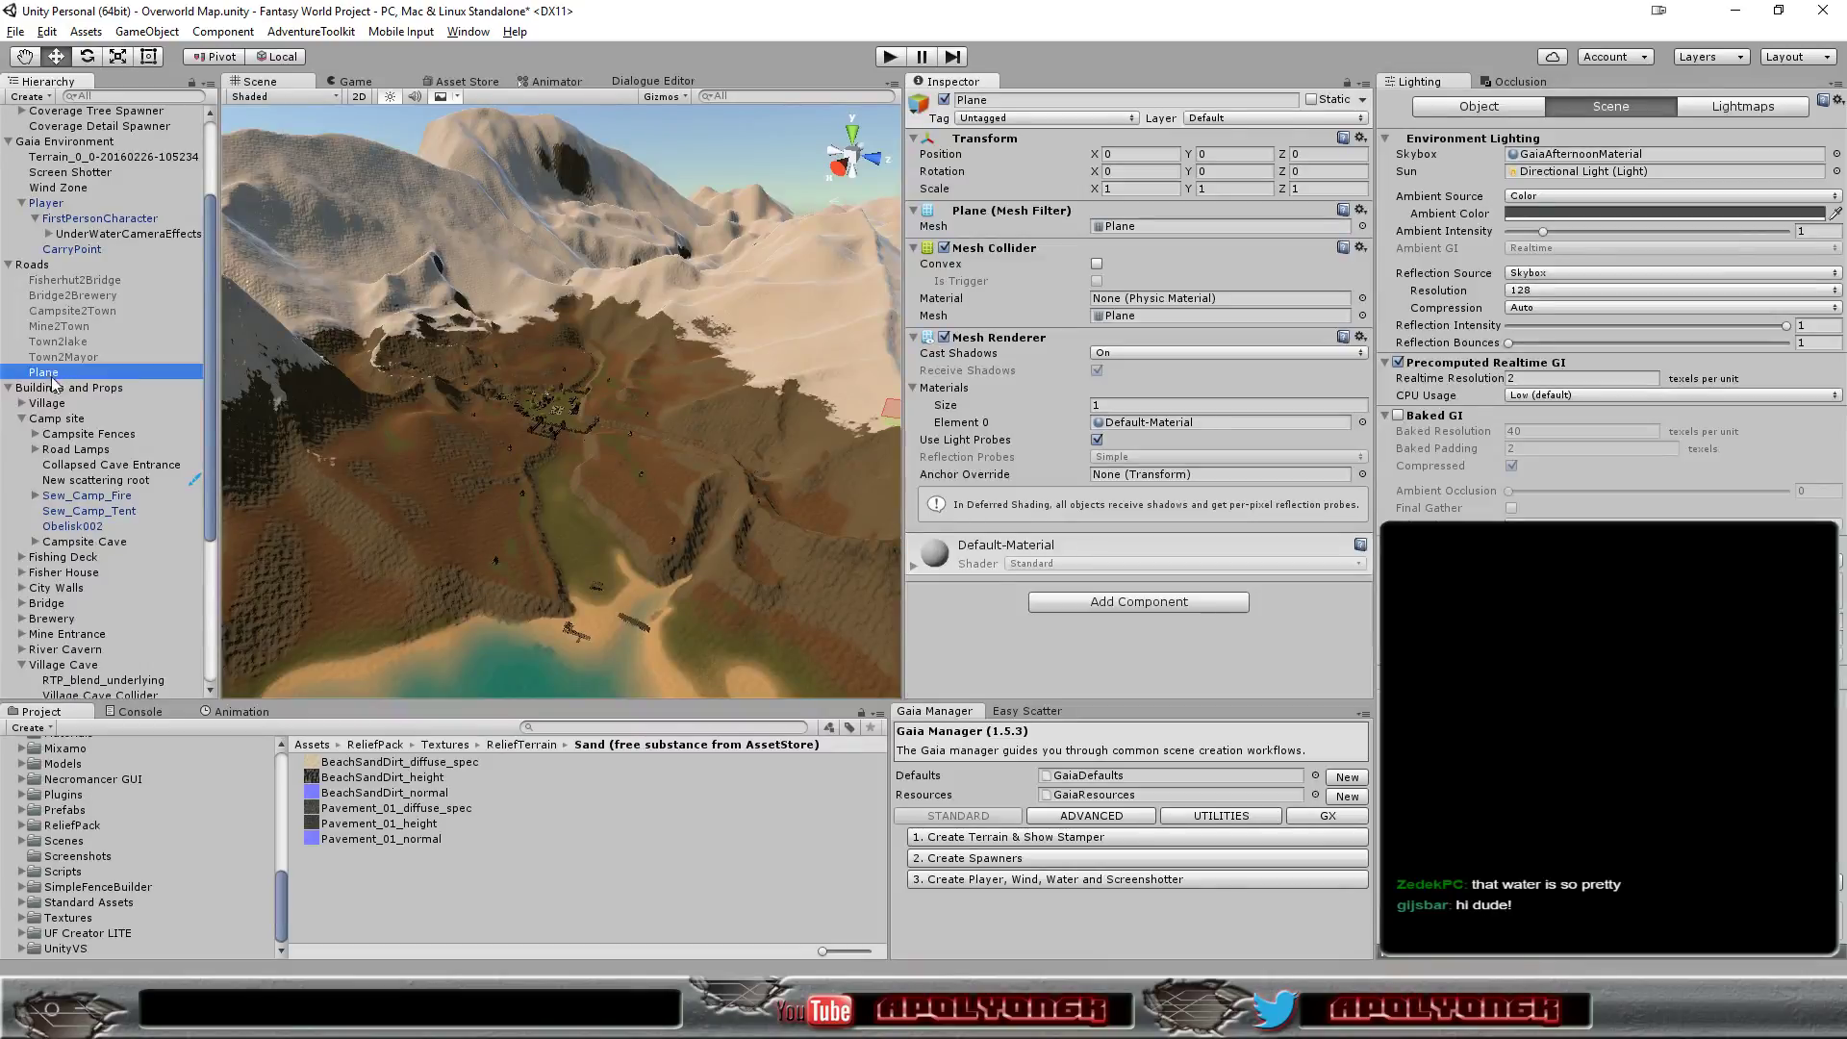
- Move the Plane high over the village camp, to roughly 294.57, 383, -819
key("f")
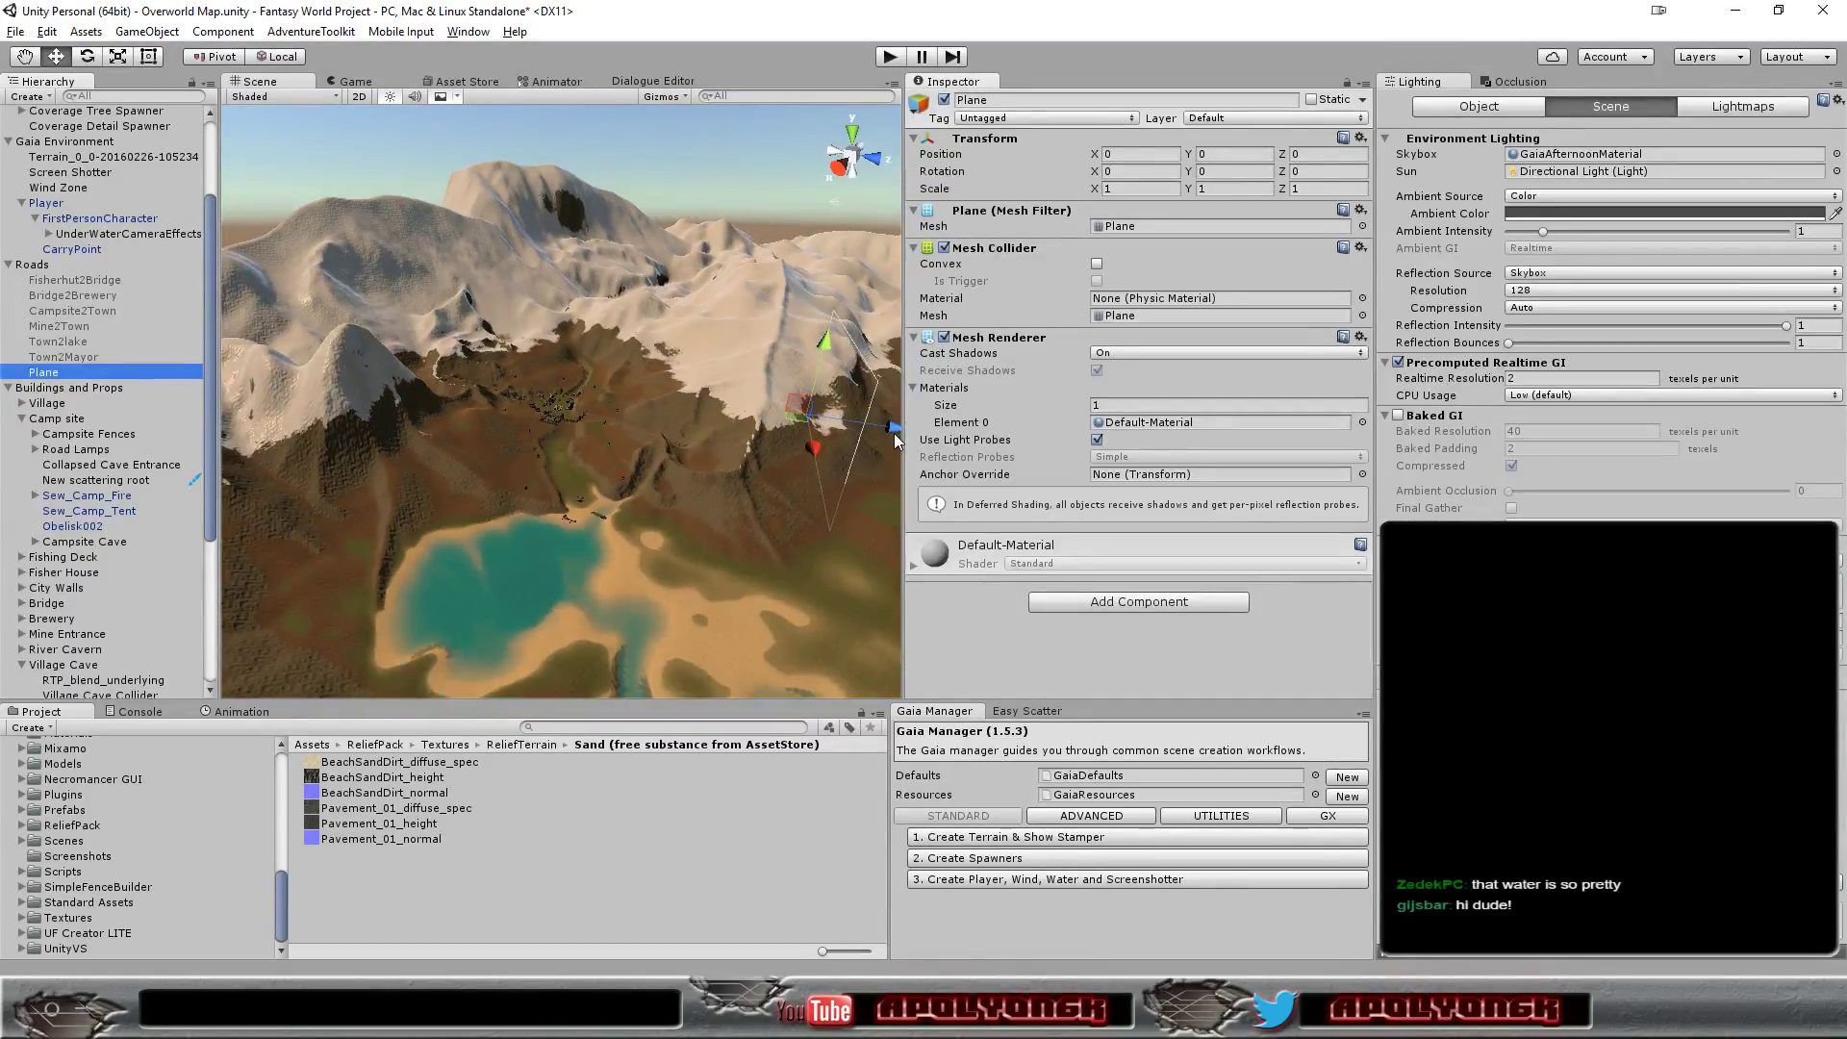
left_click_drag(893, 433, 631, 412)
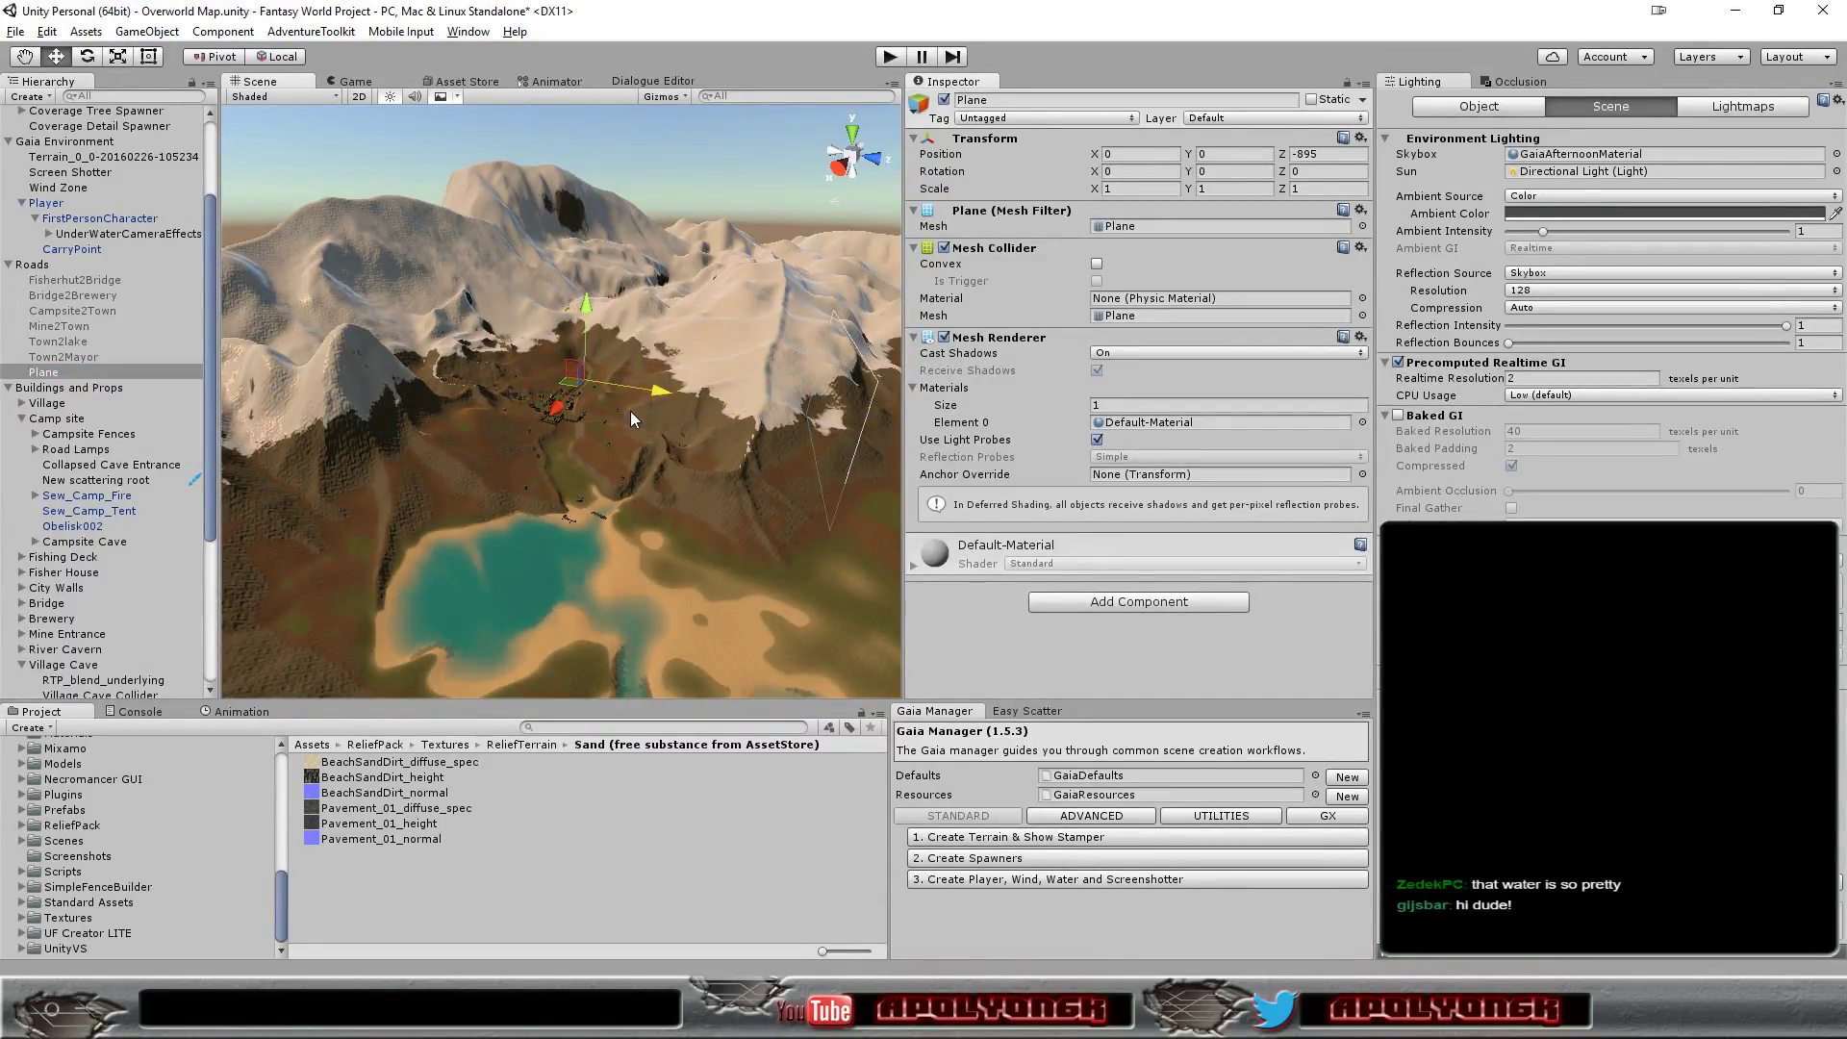
scroll(635, 404, "up", 8)
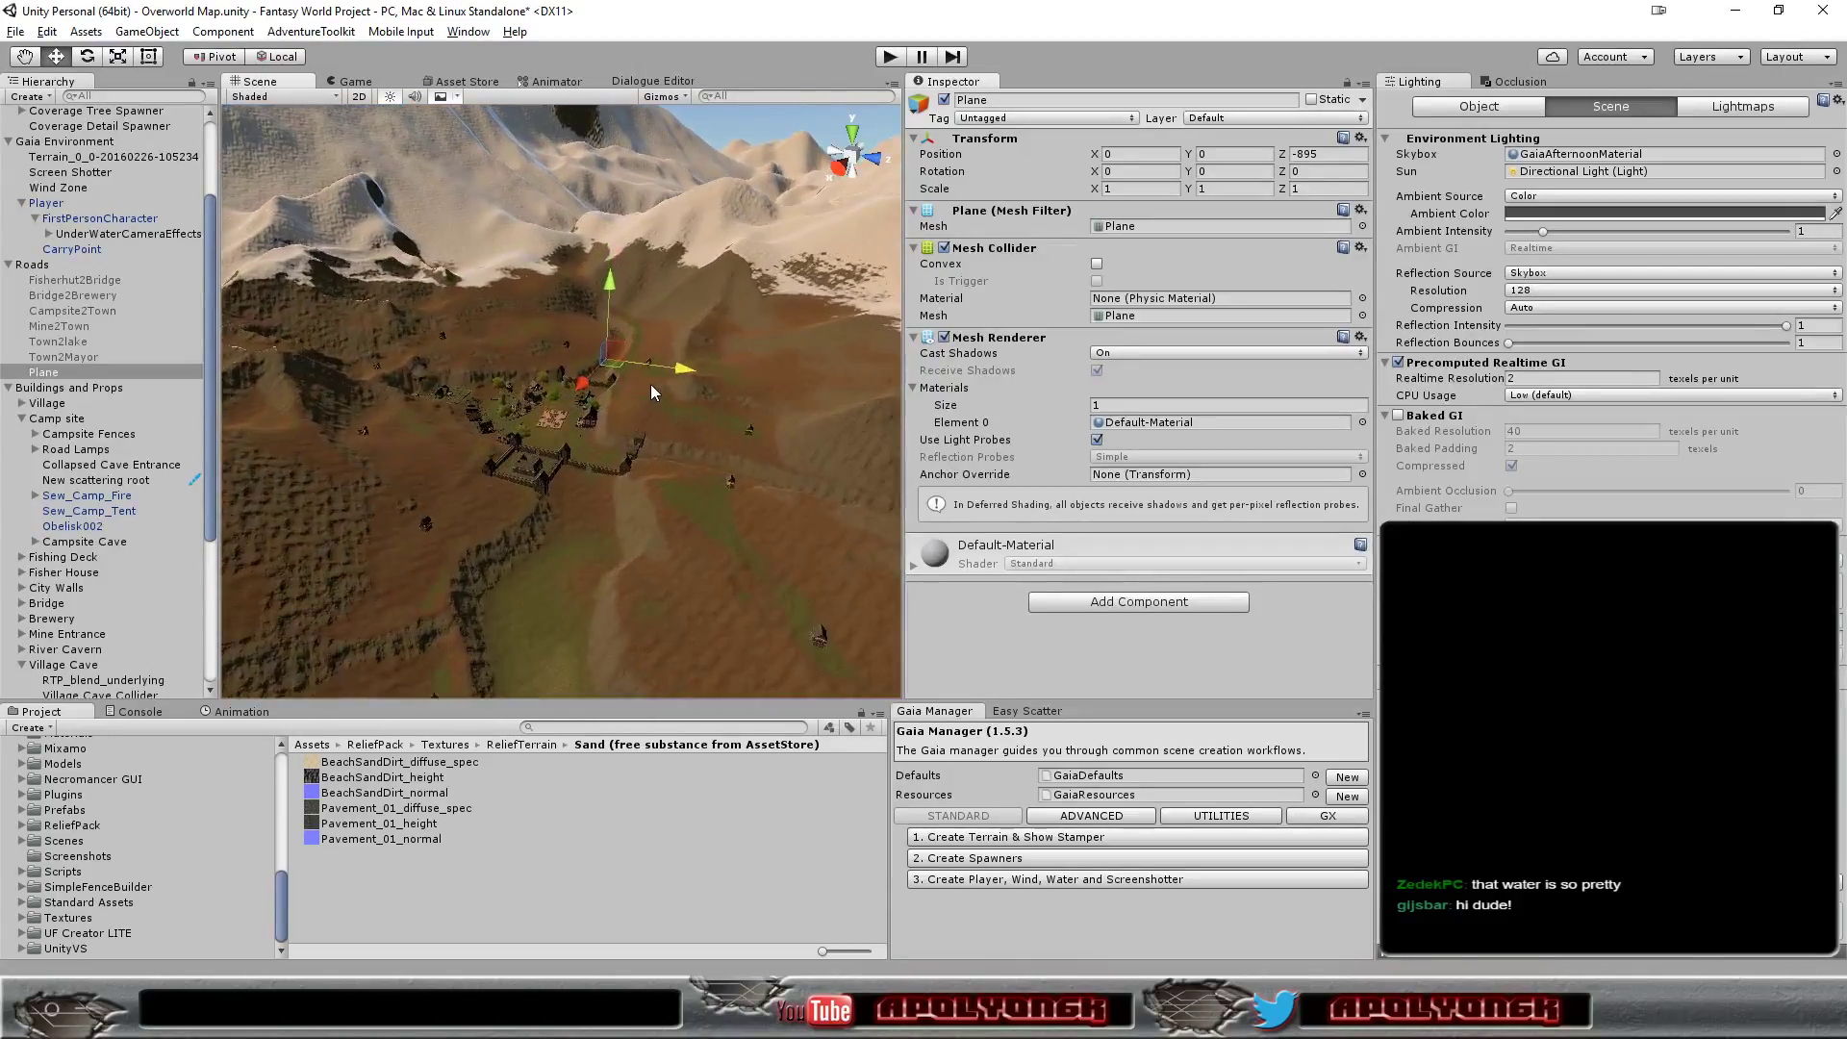
mouse_move(651, 384)
left_mouse_down("alt")
mouse_move(653, 259)
mouse_move(627, 241)
left_mouse_up("alt")
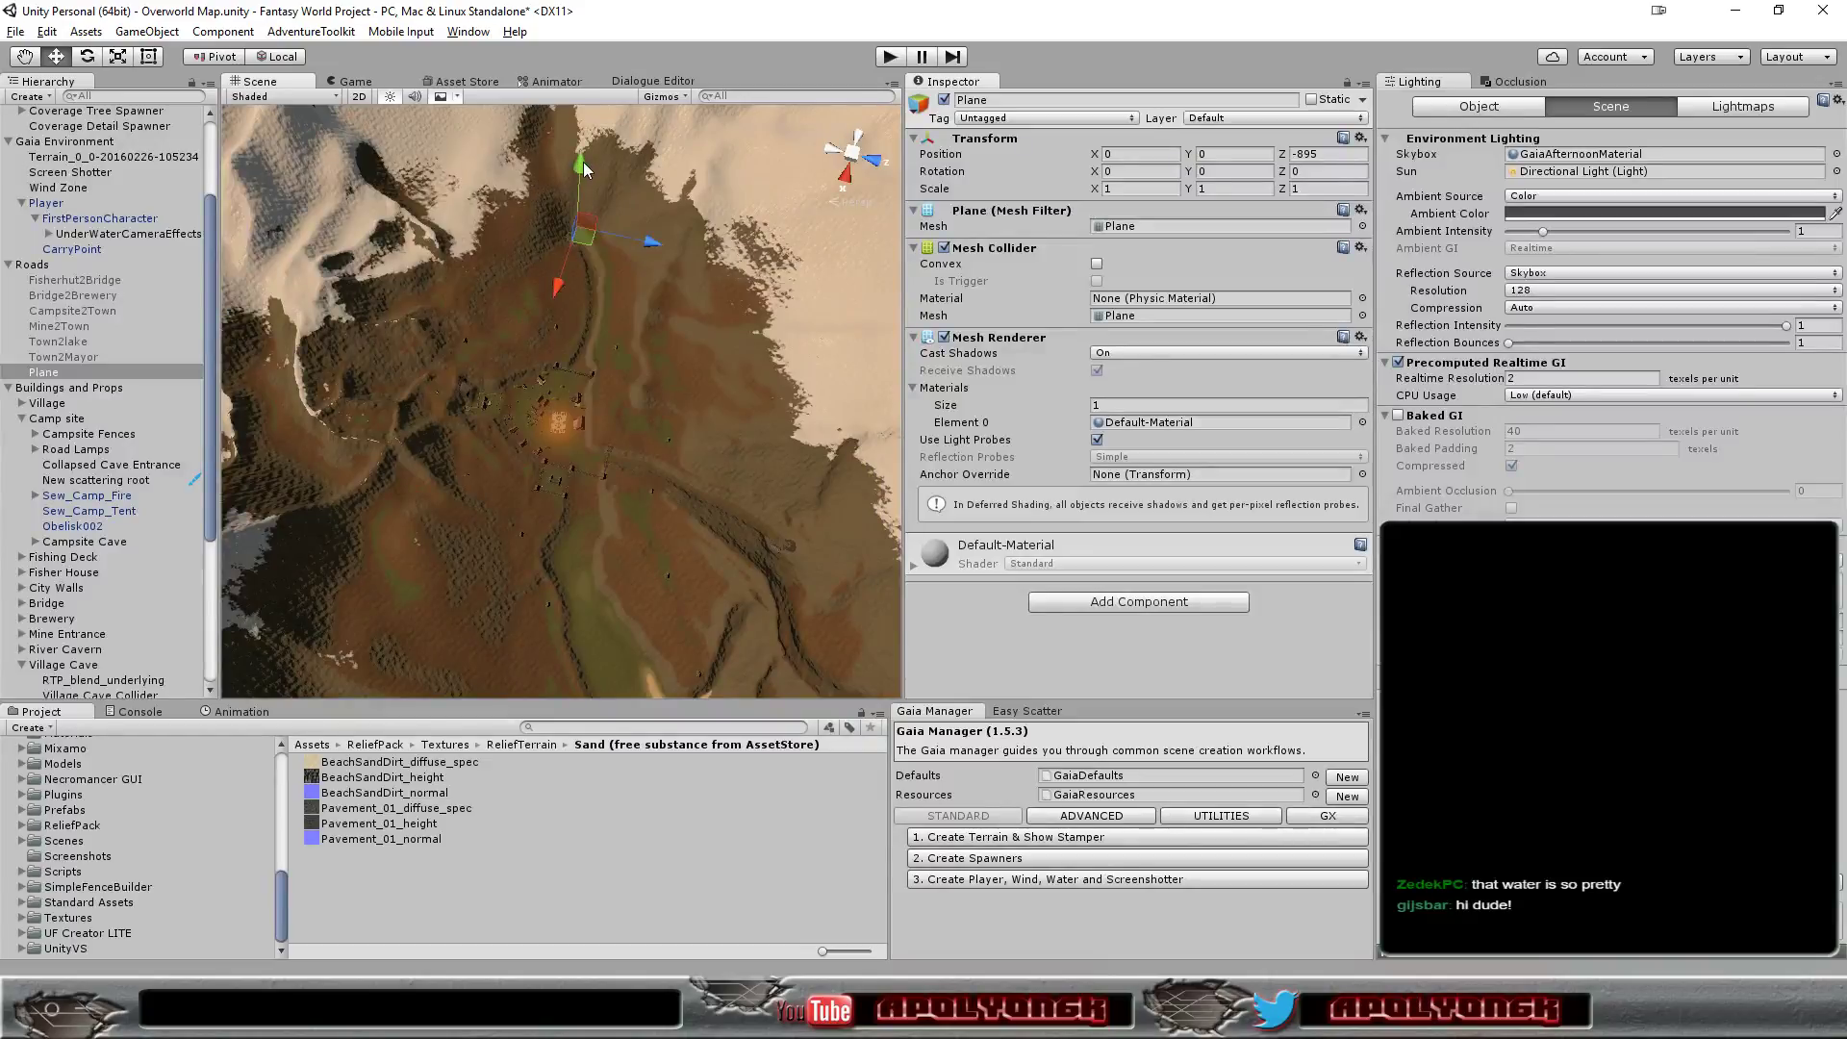
mouse_move(583, 163)
left_mouse_down()
mouse_move(585, 68)
mouse_move(508, 272)
mouse_move(676, 281)
left_mouse_up()
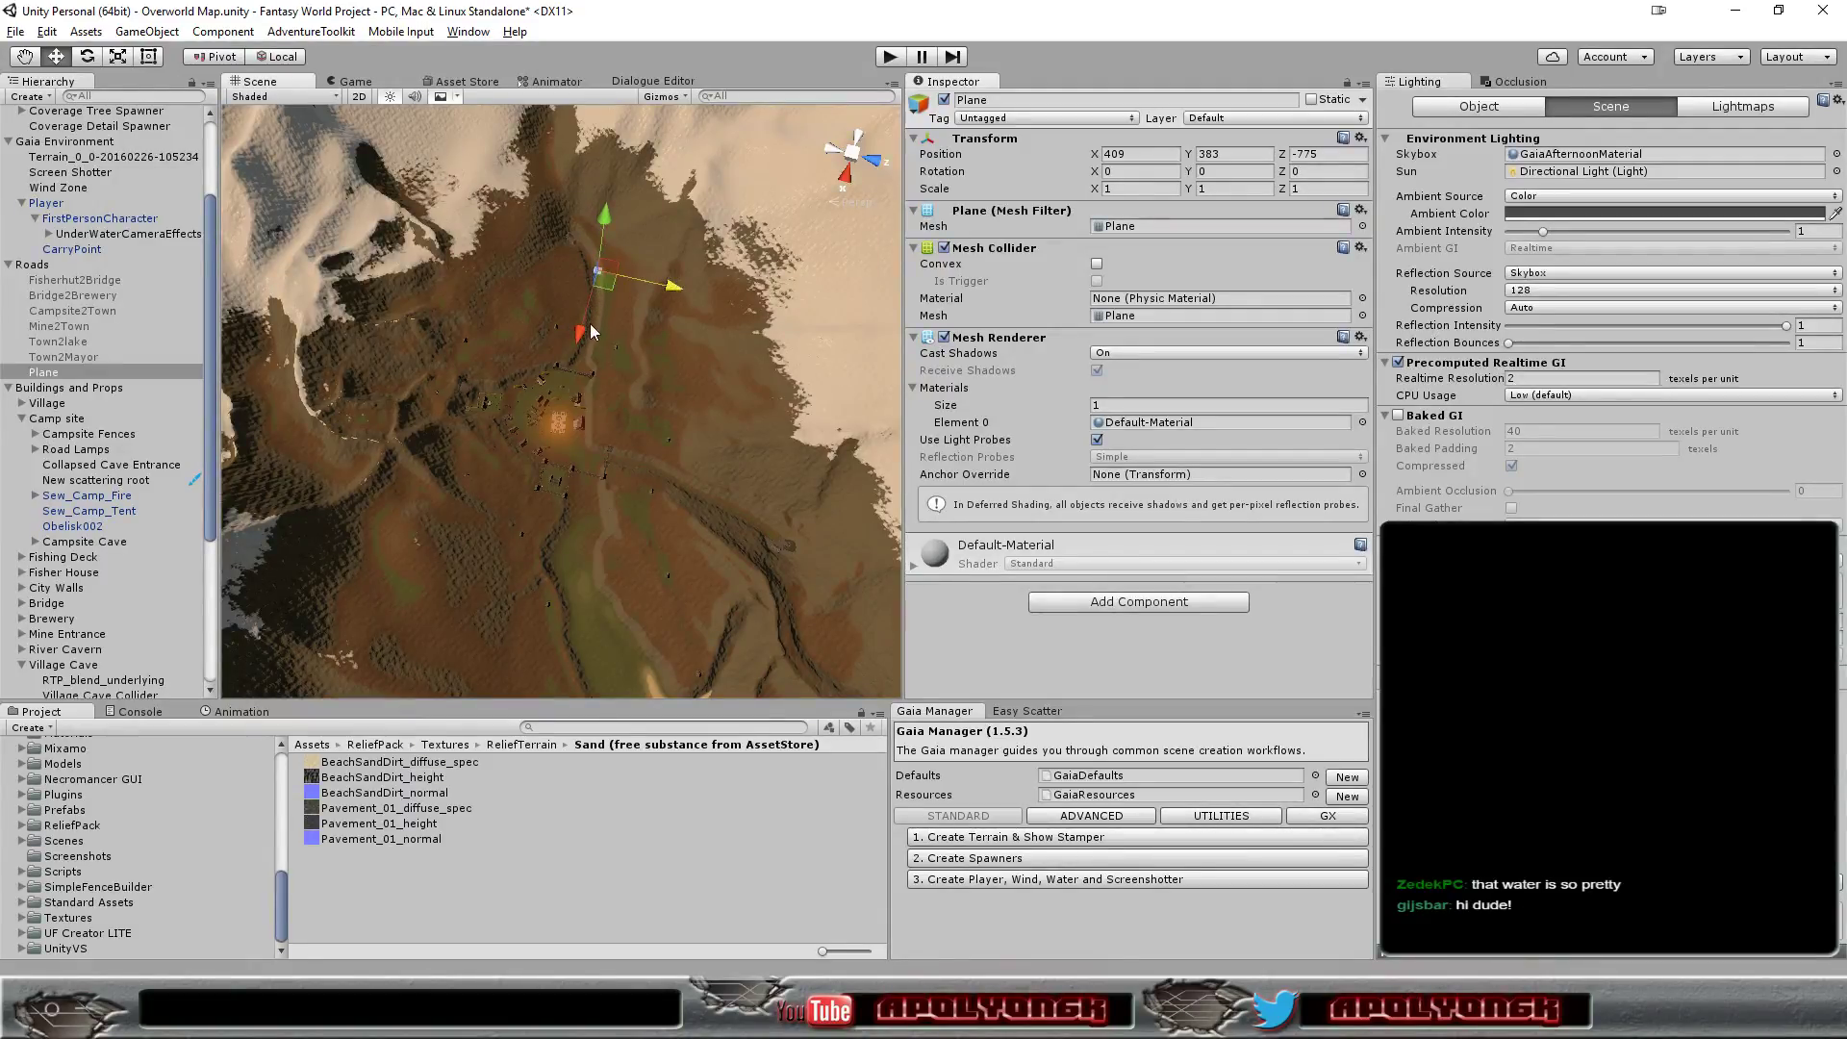
left_click_drag(580, 336, 664, 227)
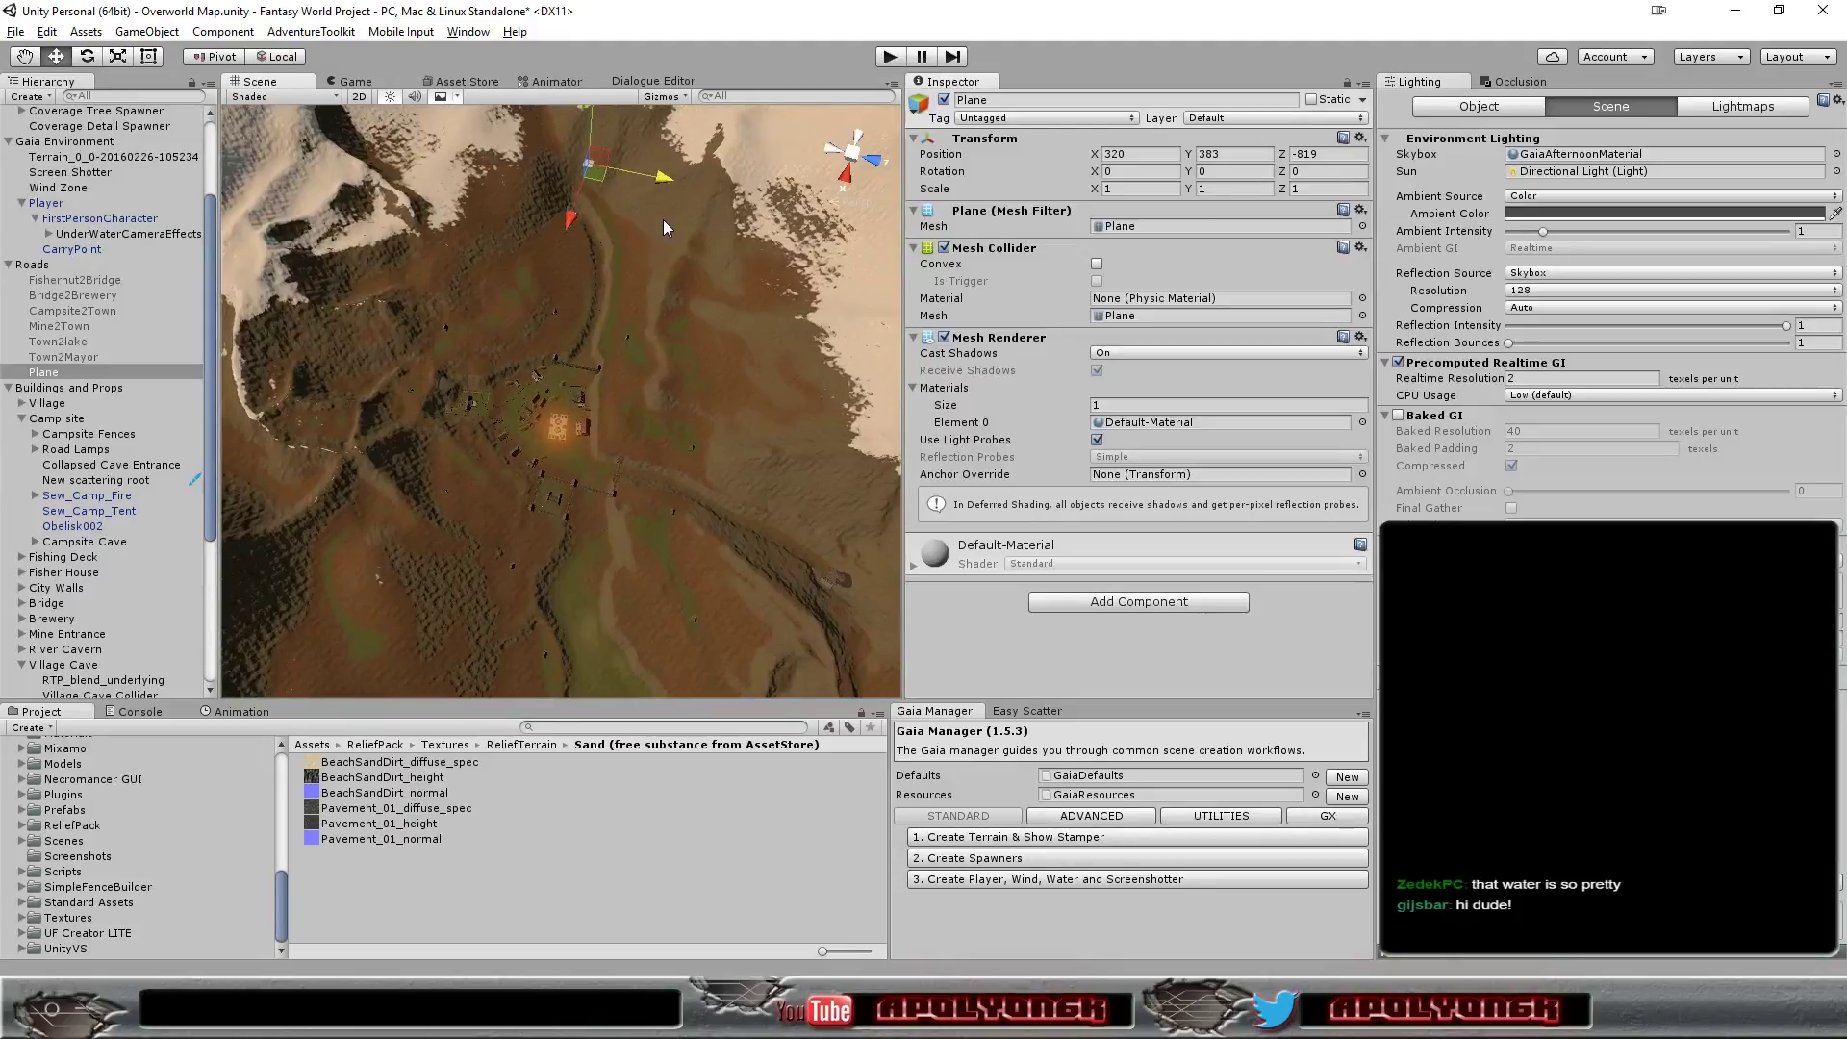
scroll(658, 215, "up", 2)
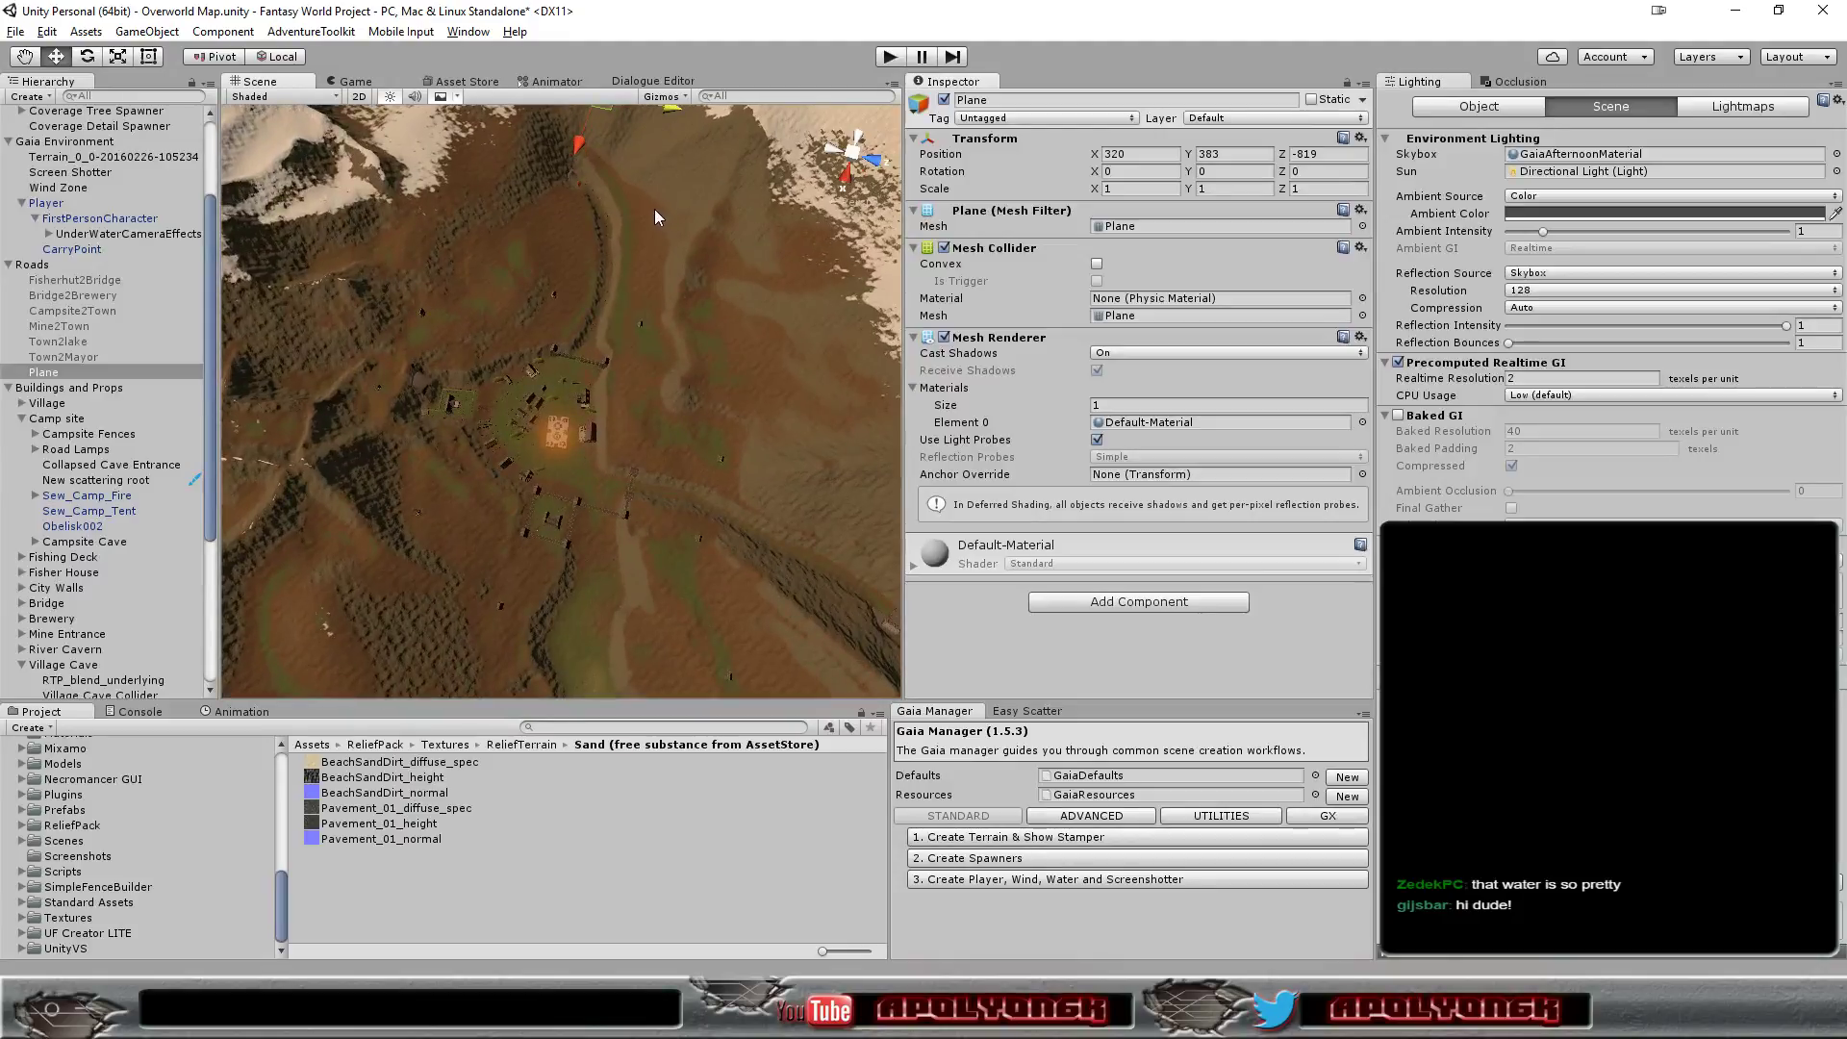
double_click(46, 373)
mouse_move(364, 447)
left_mouse_down("alt")
mouse_move(773, 520)
mouse_move(643, 489)
mouse_move(333, 354)
mouse_move(663, 200)
mouse_move(498, 255)
left_mouse_up("alt")
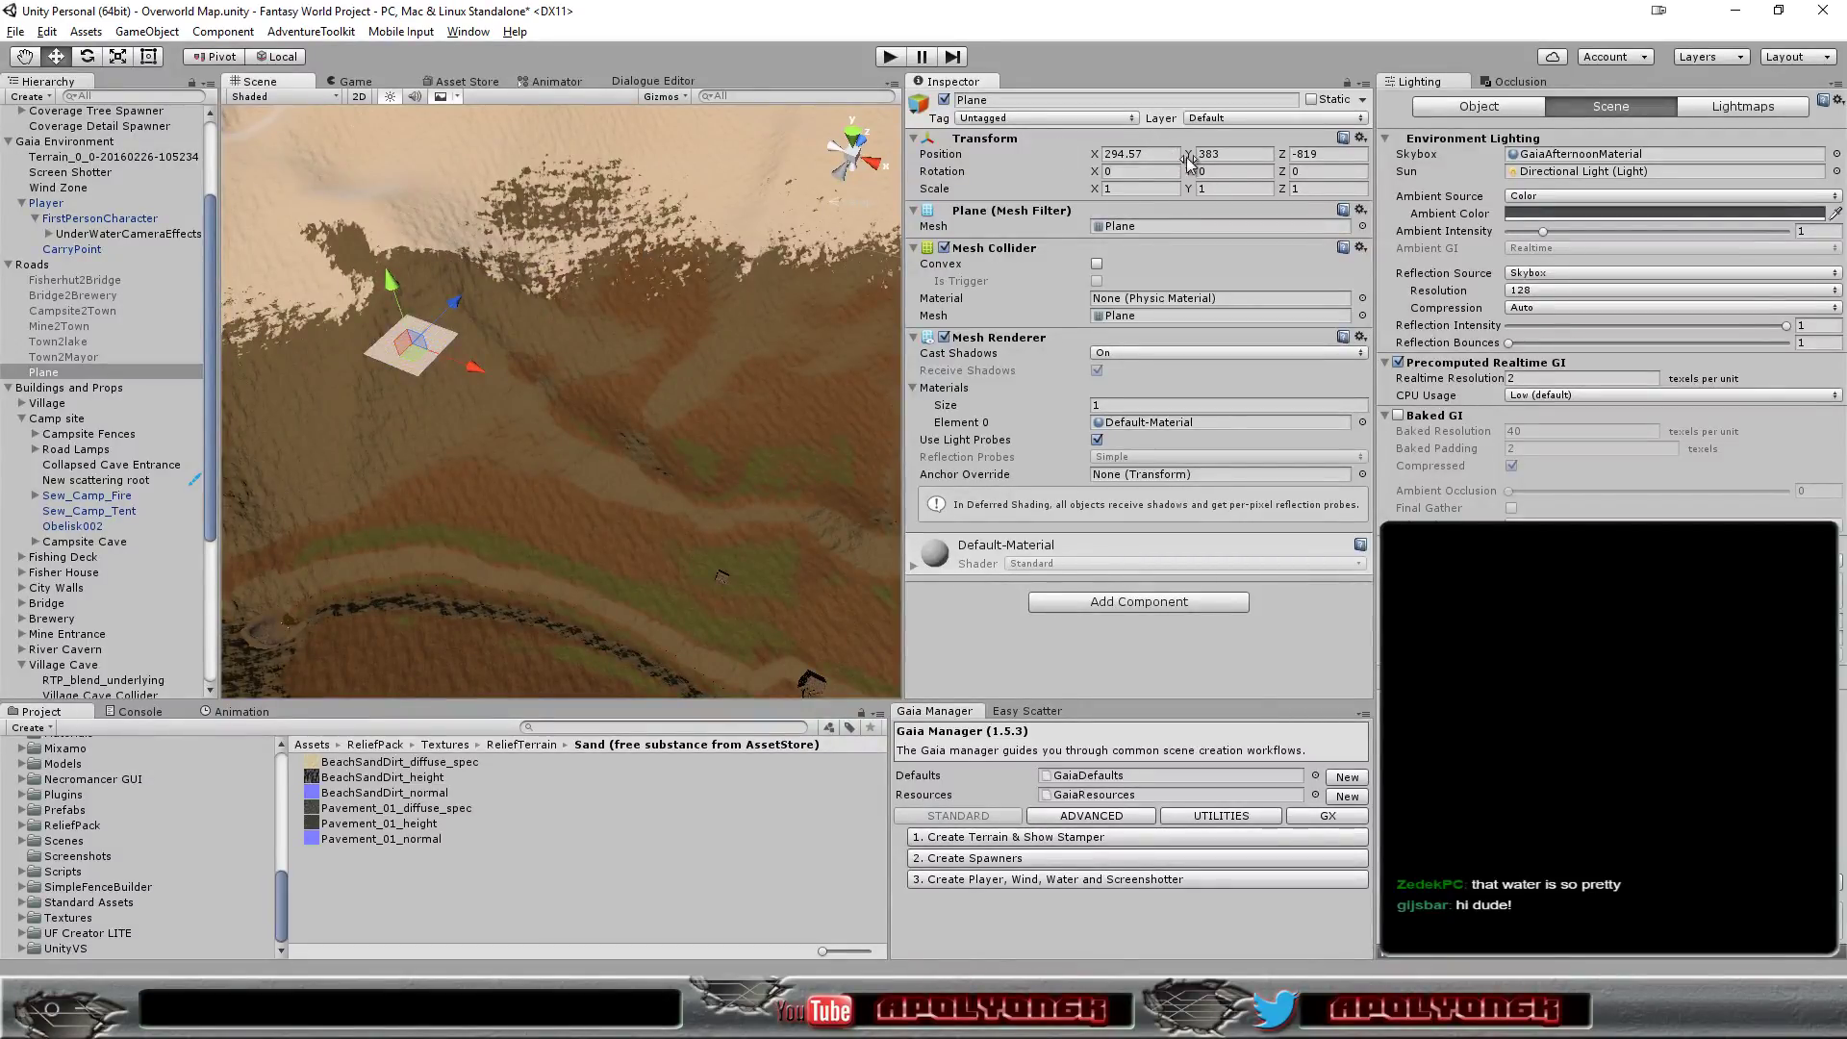
- Set the Plane's Y position to 150 and nudge it over the dirt path
left_click(1220, 156)
type("1")
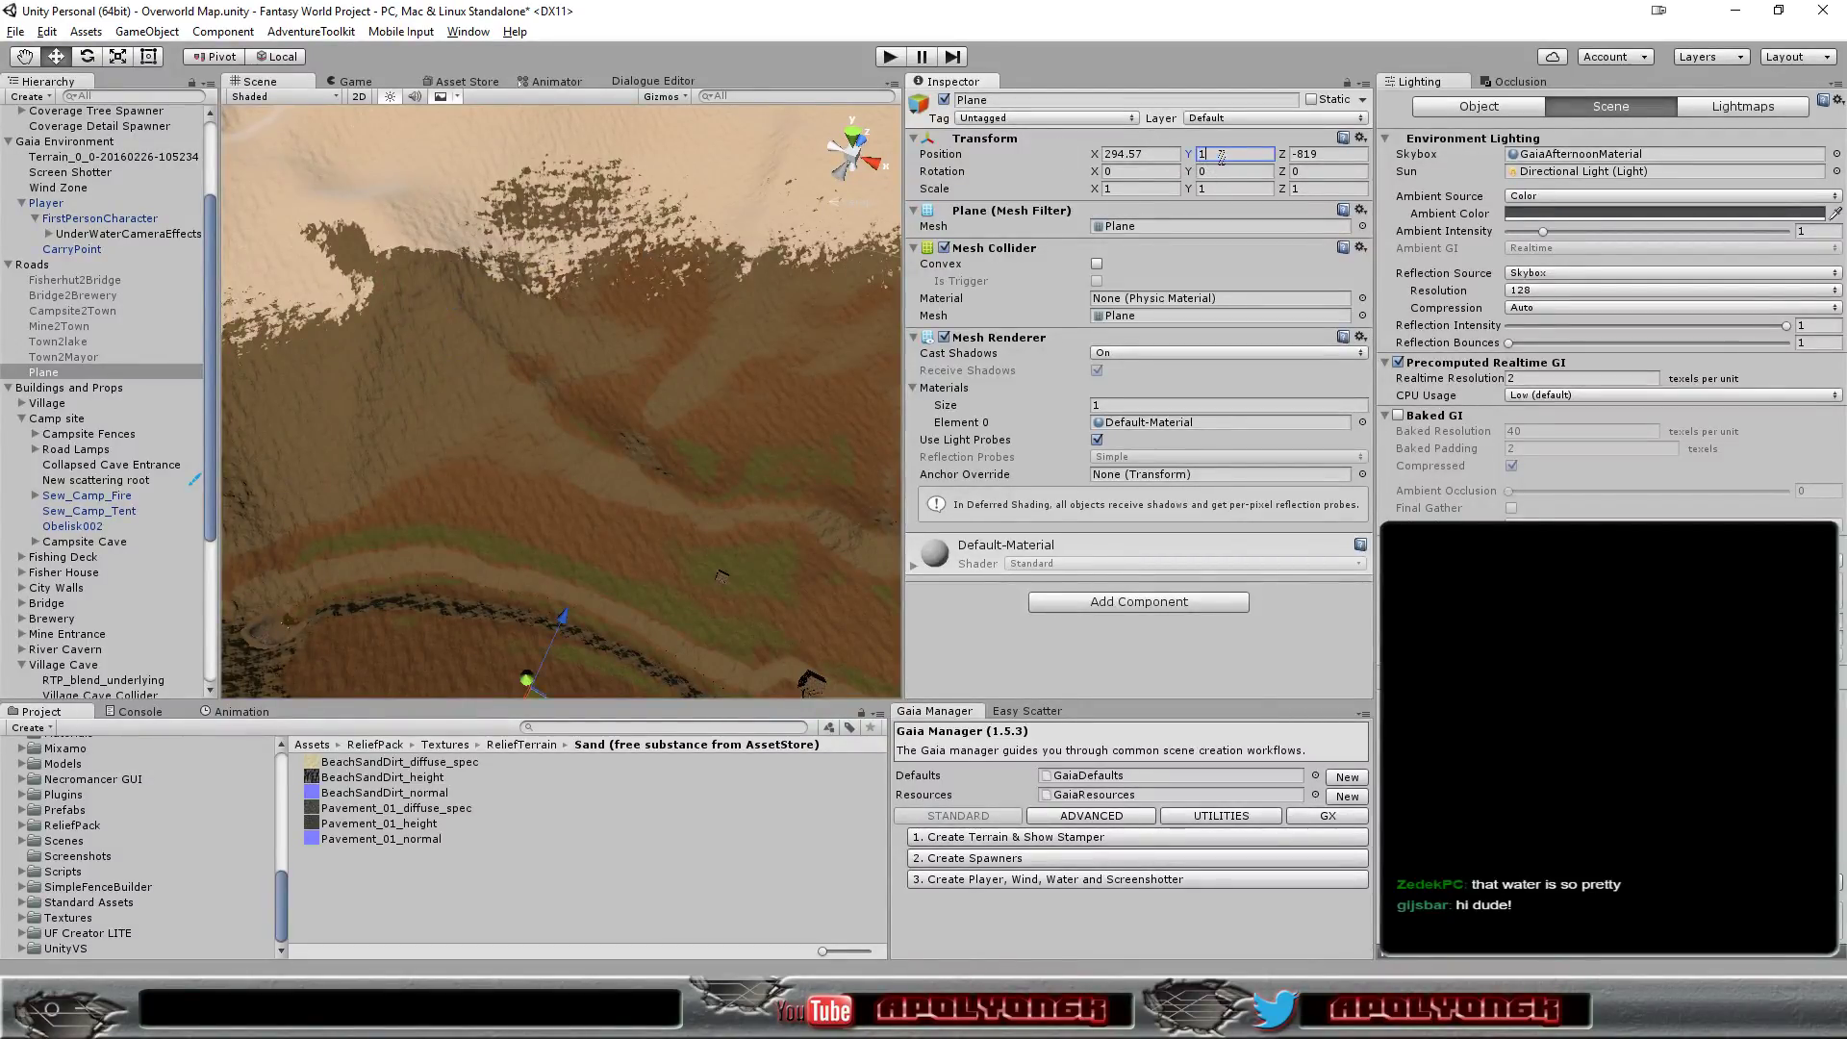
type("50")
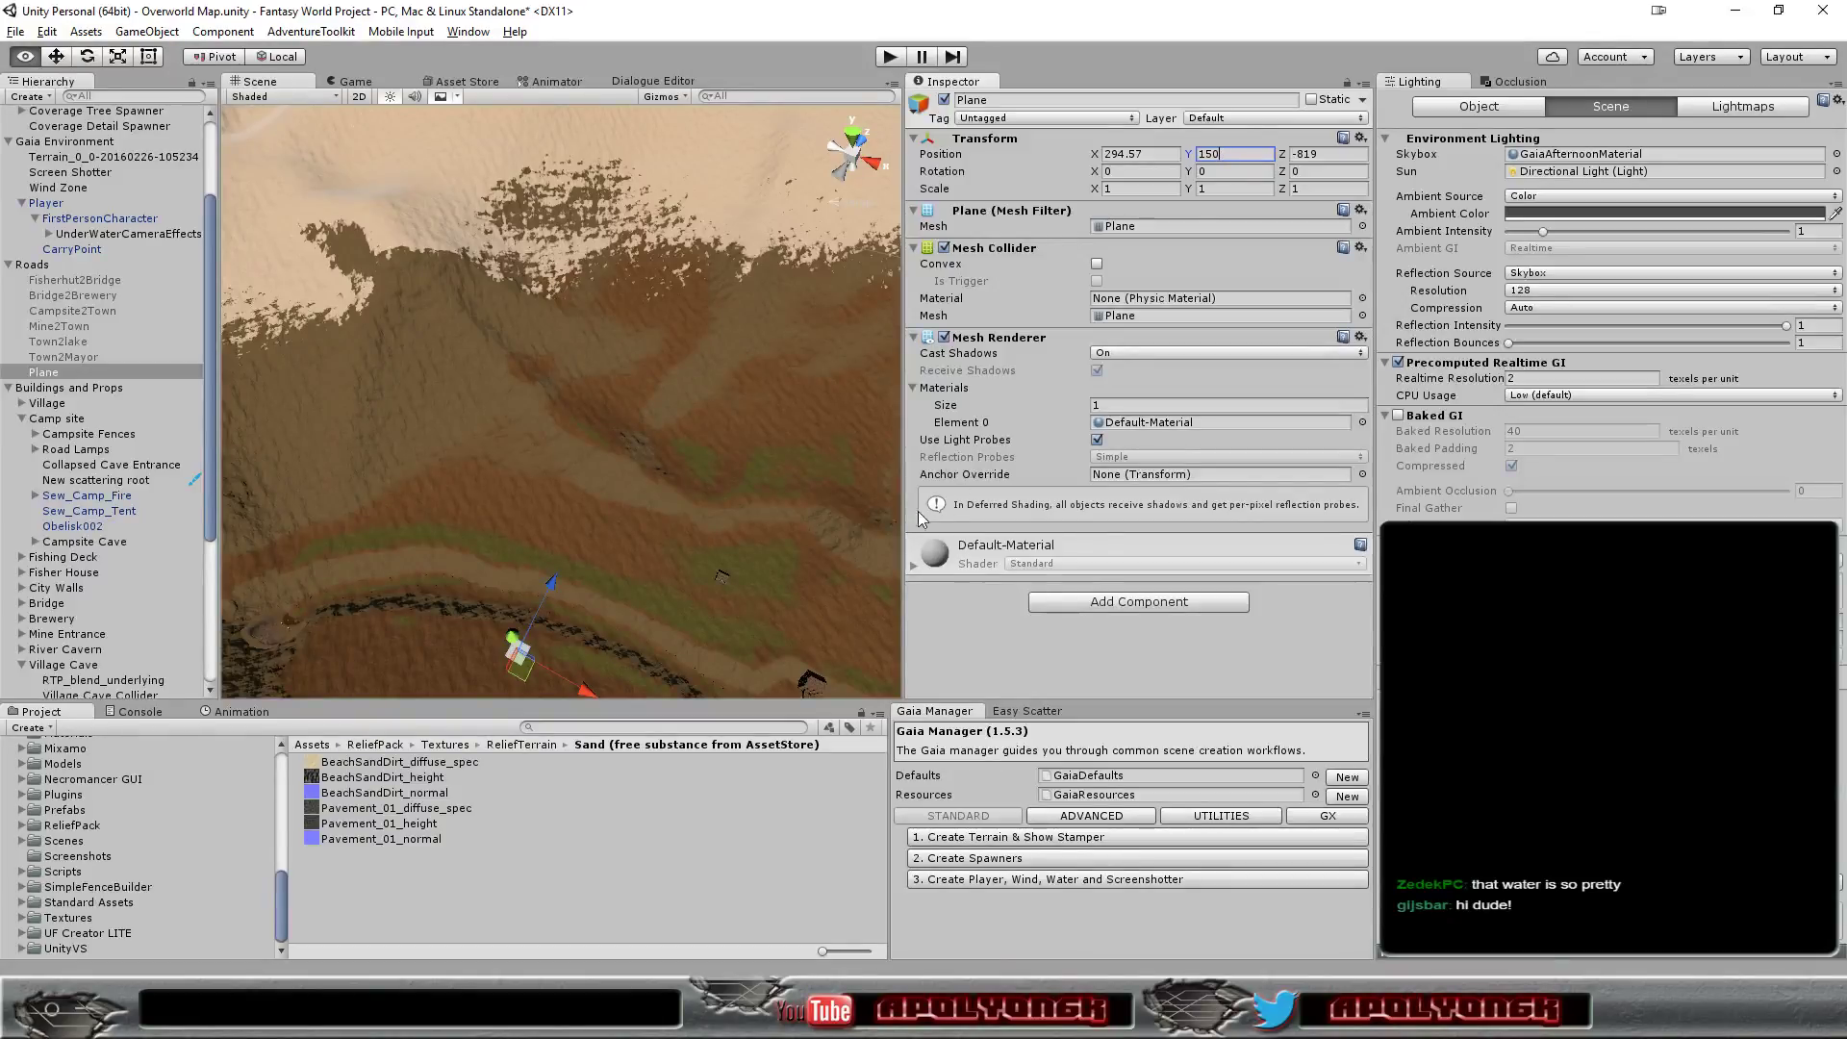
left_click_drag(539, 539, 343, 639, "alt")
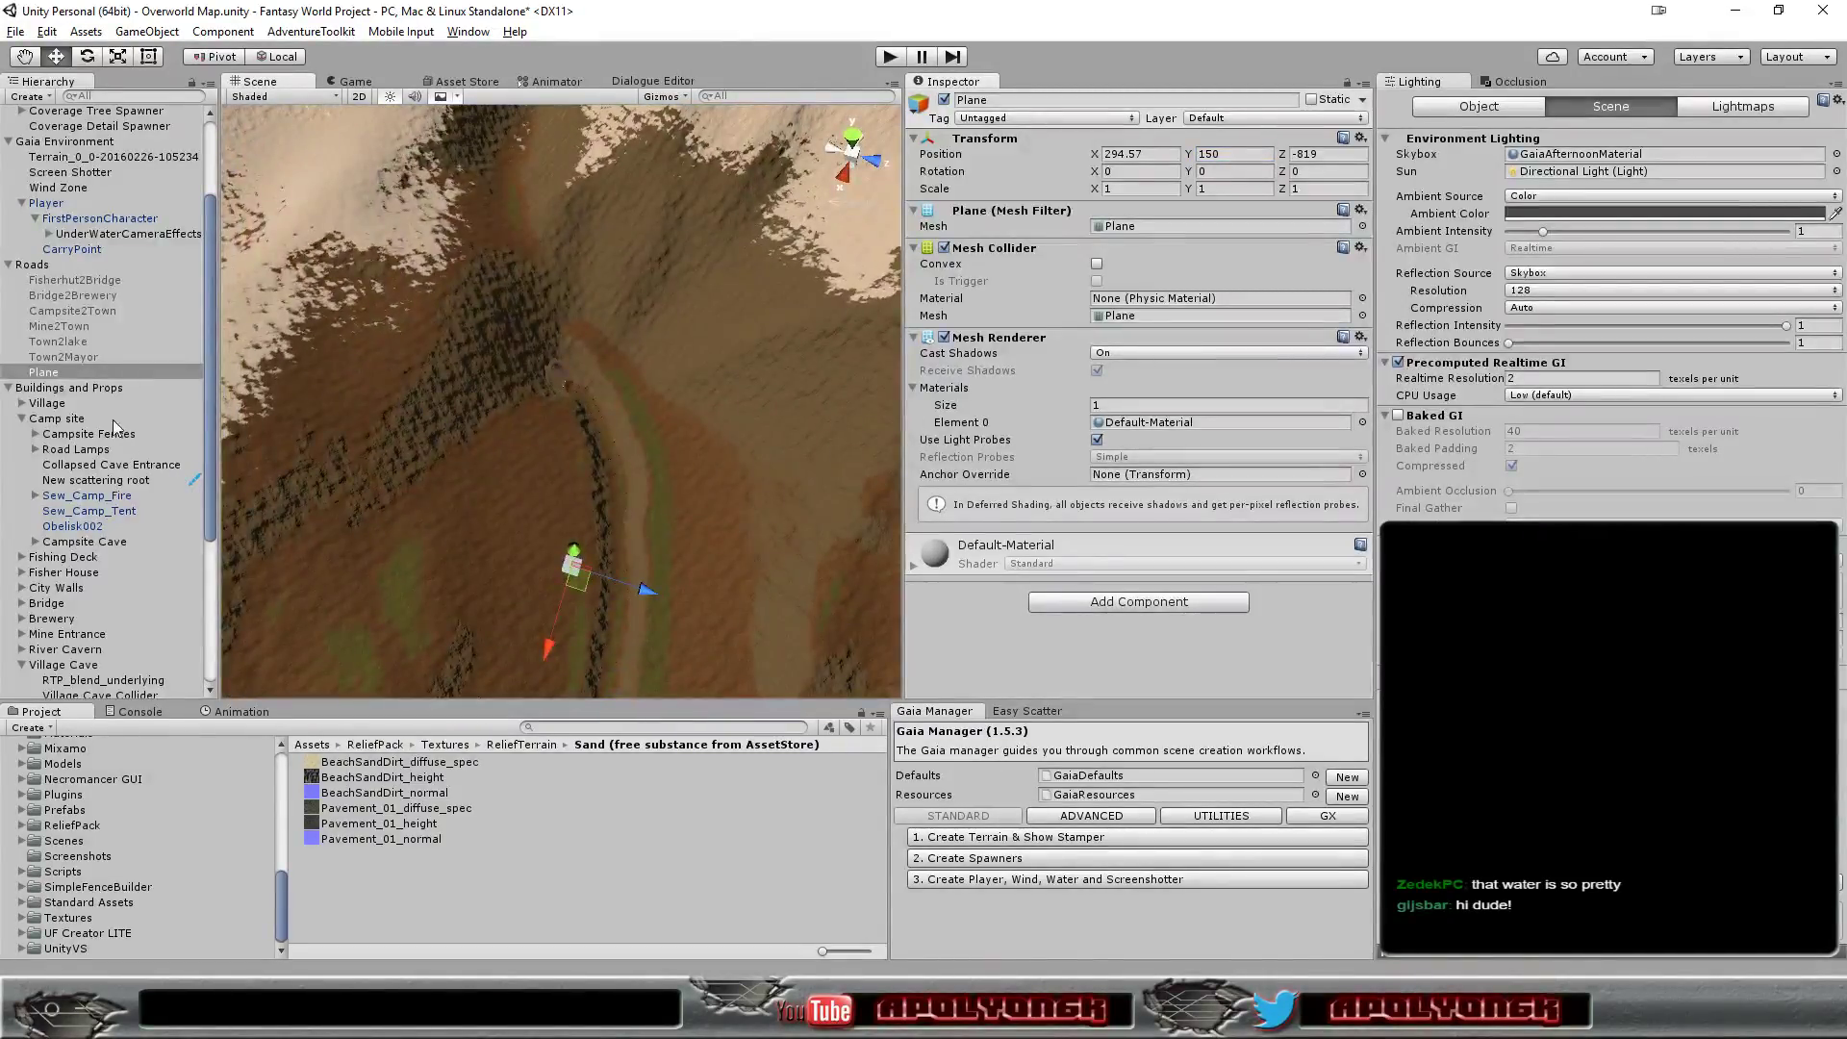
double_click(48, 373)
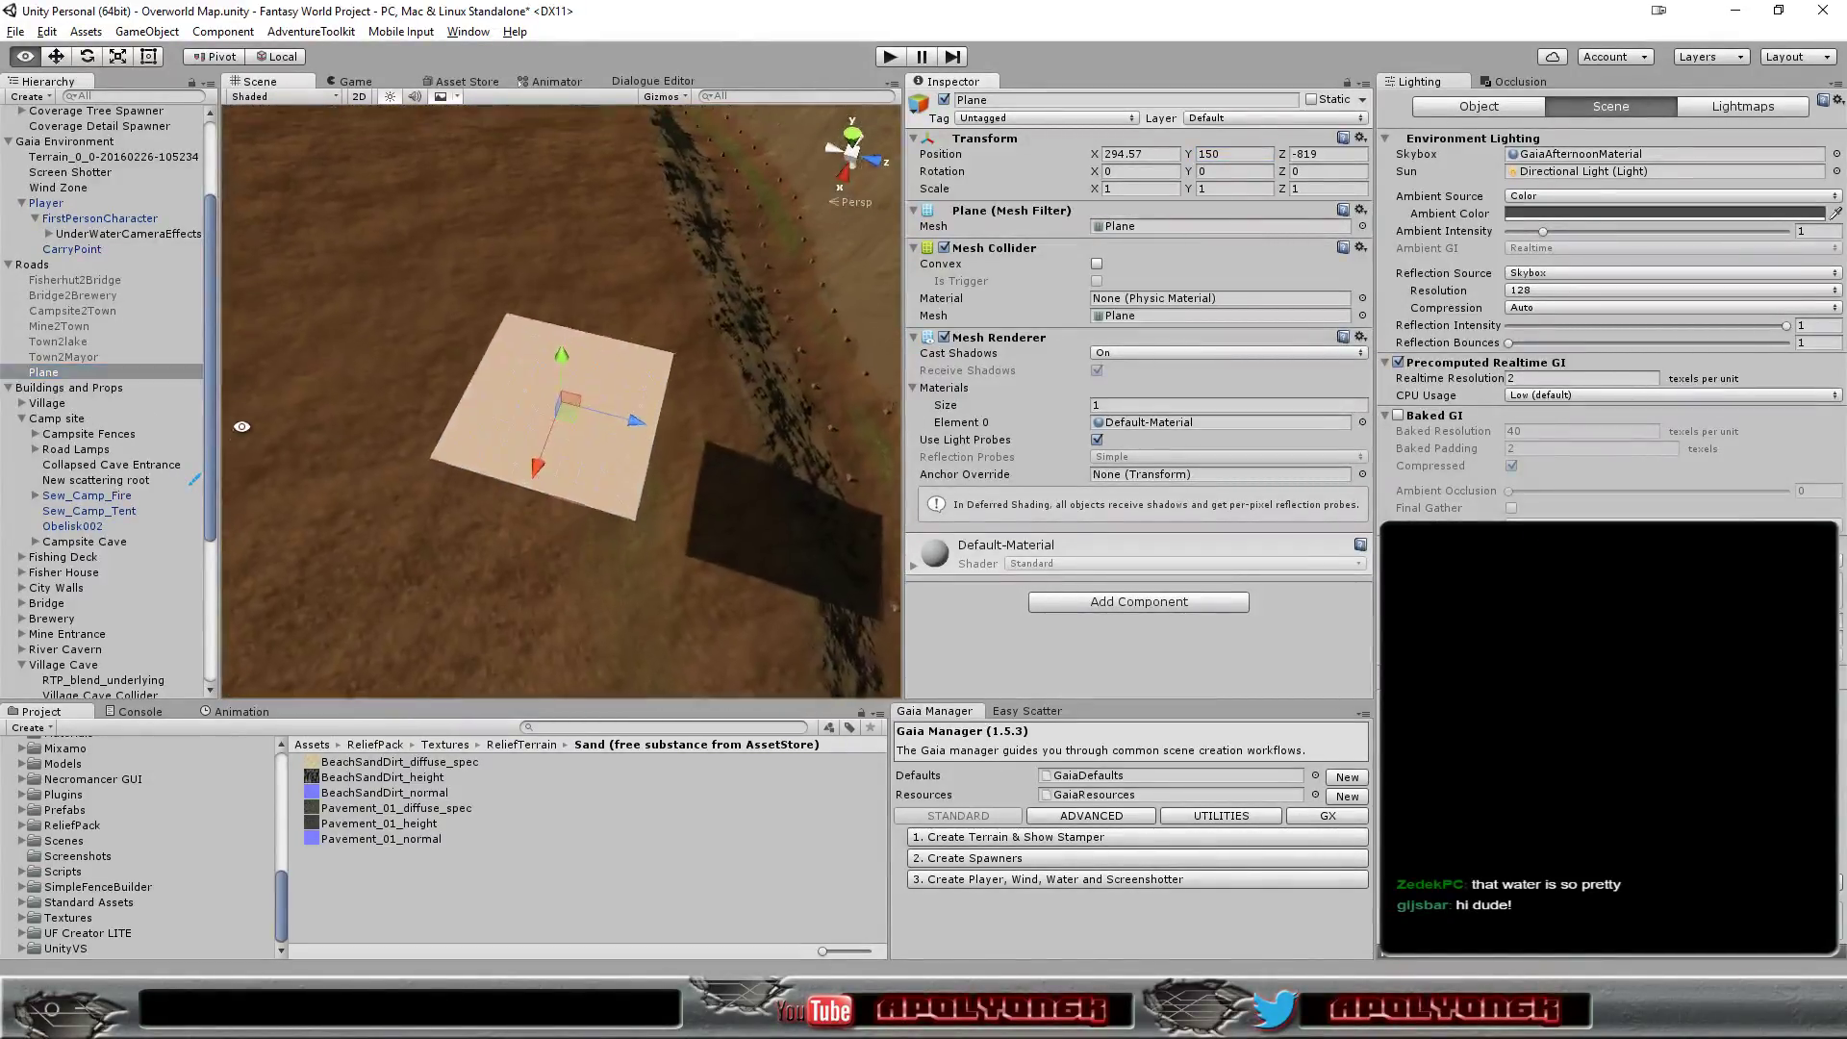
mouse_move(242, 427)
left_mouse_down("alt")
mouse_move(539, 438)
mouse_move(683, 618)
mouse_move(668, 536)
left_mouse_up("alt")
double_click(53, 375)
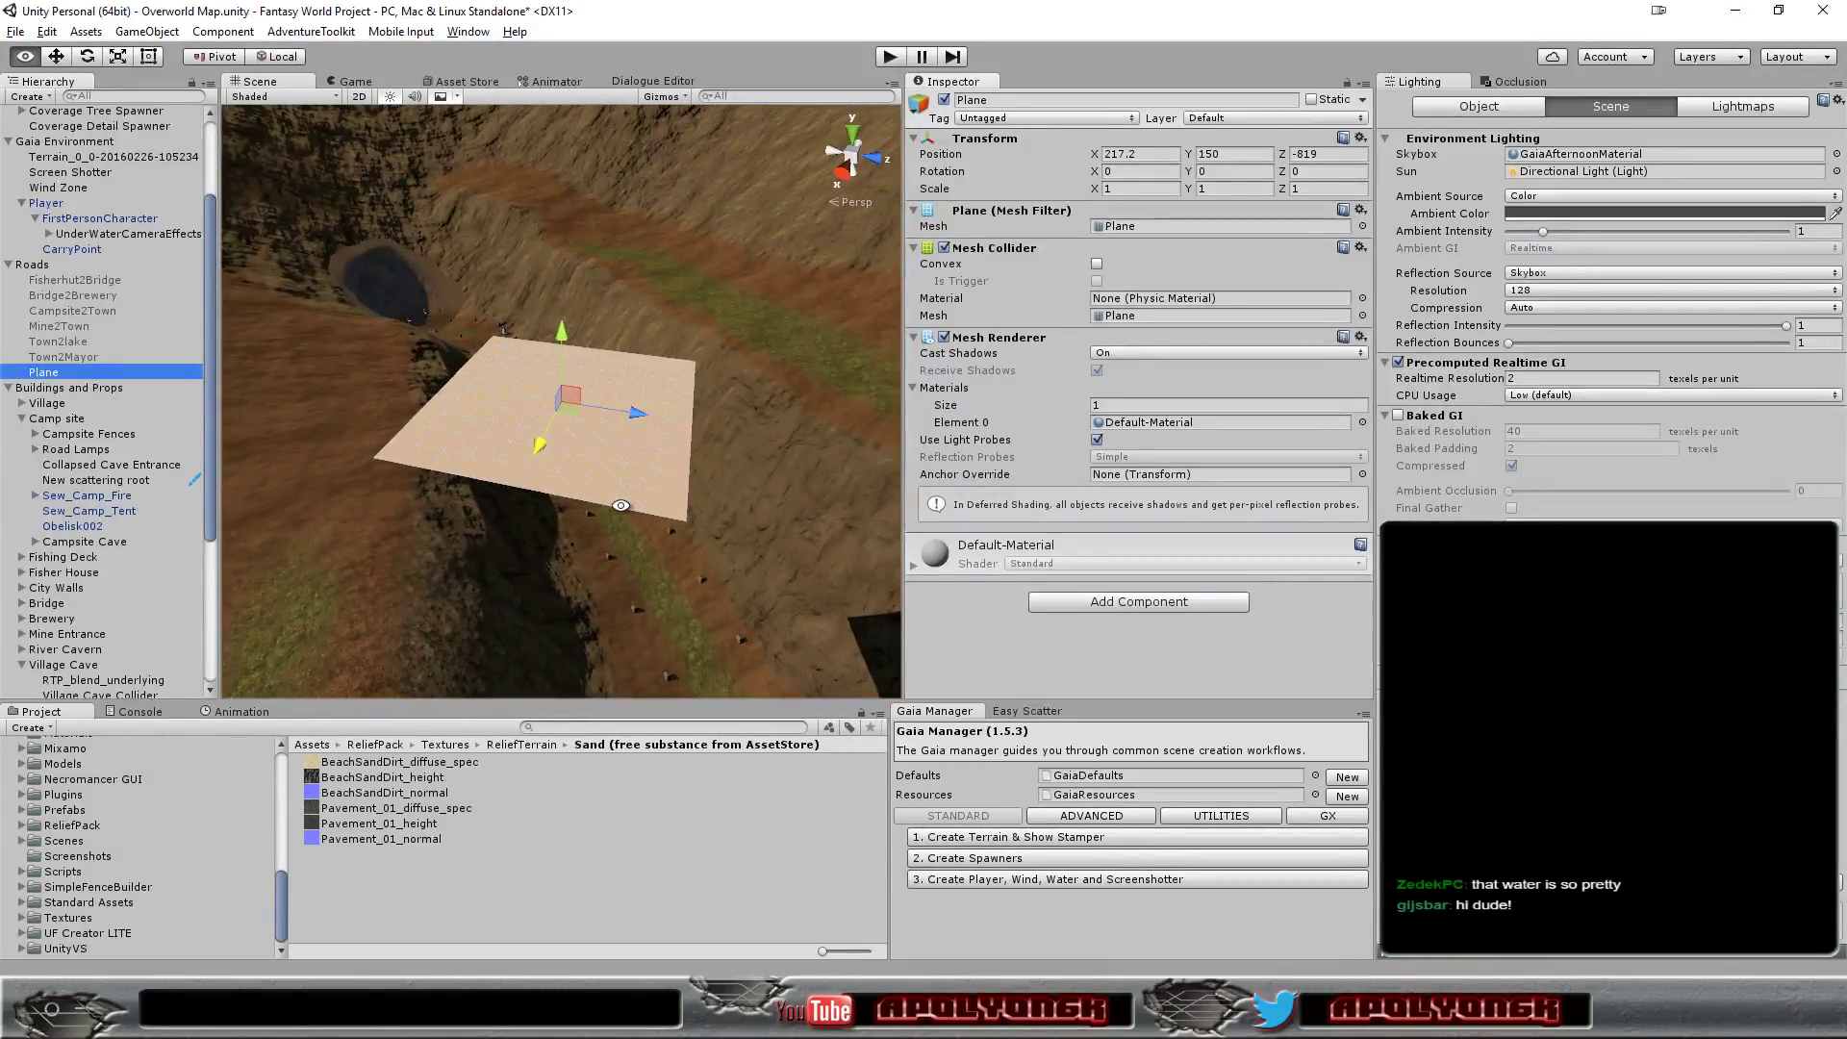
left_click_drag(616, 489, 675, 507, "alt")
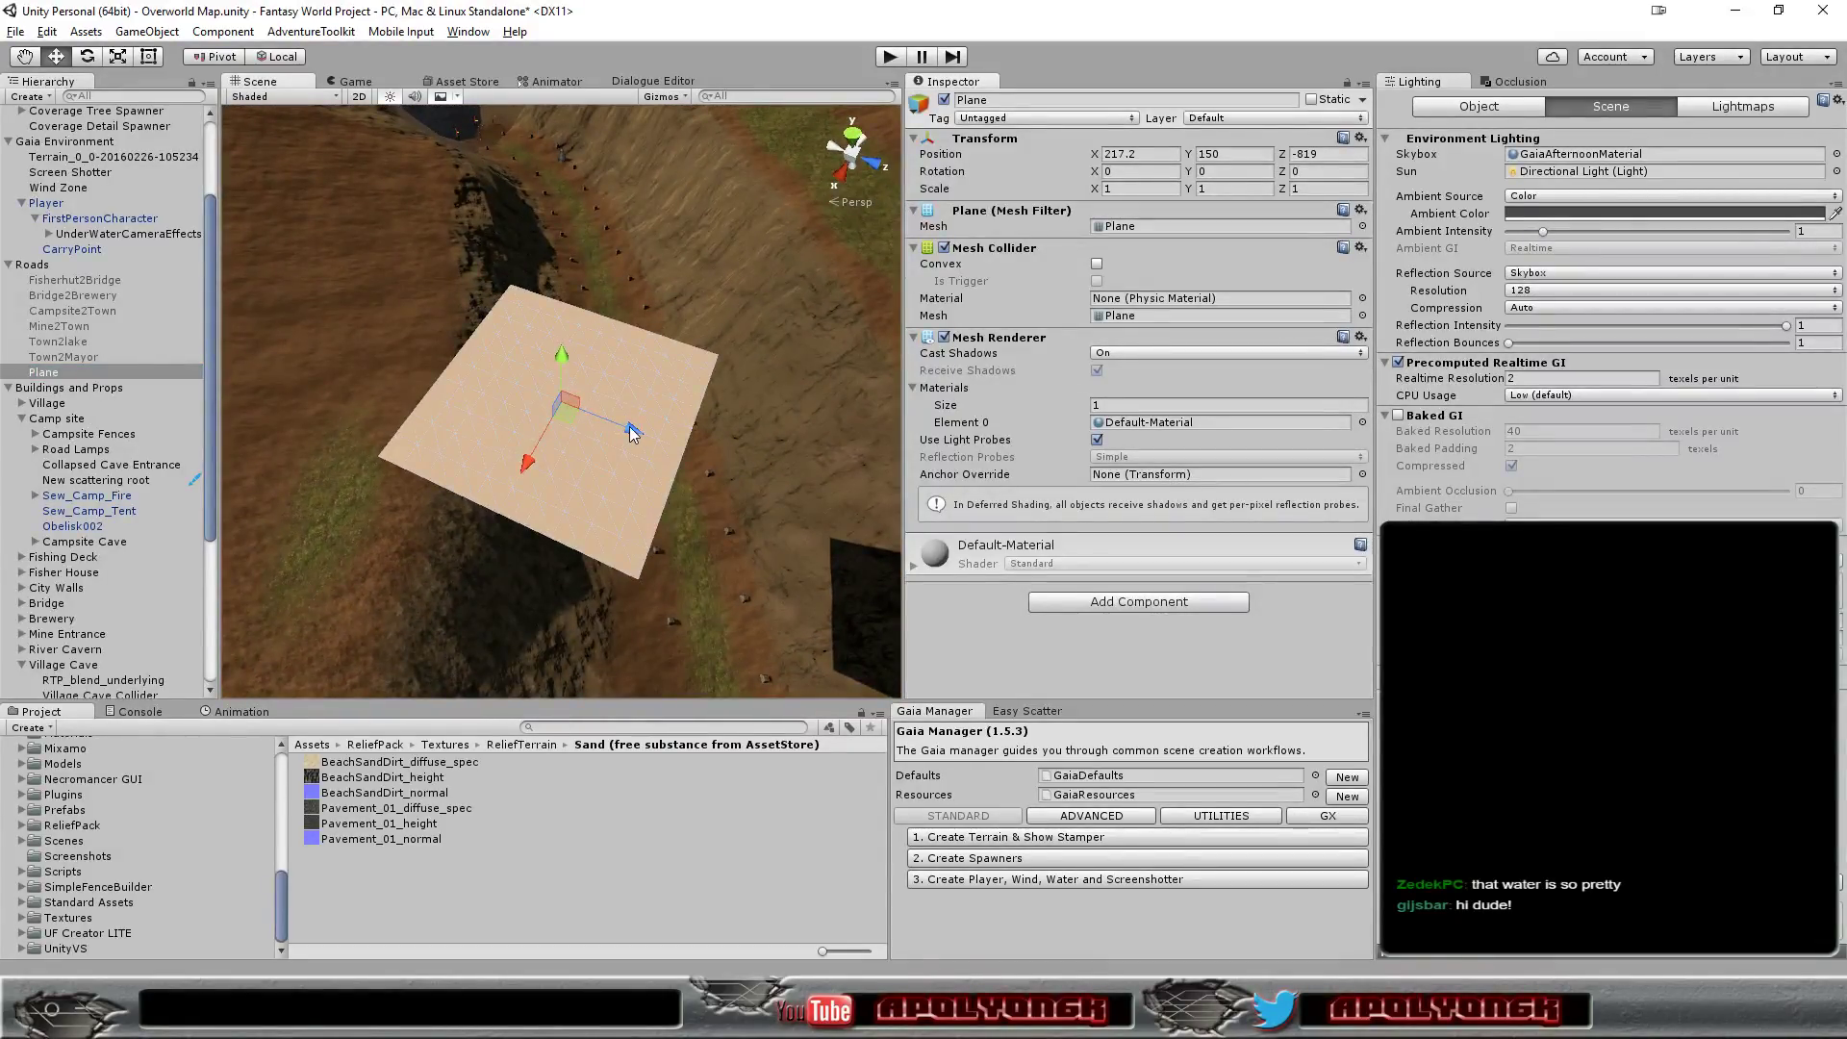
left_click_drag(559, 421, 652, 272)
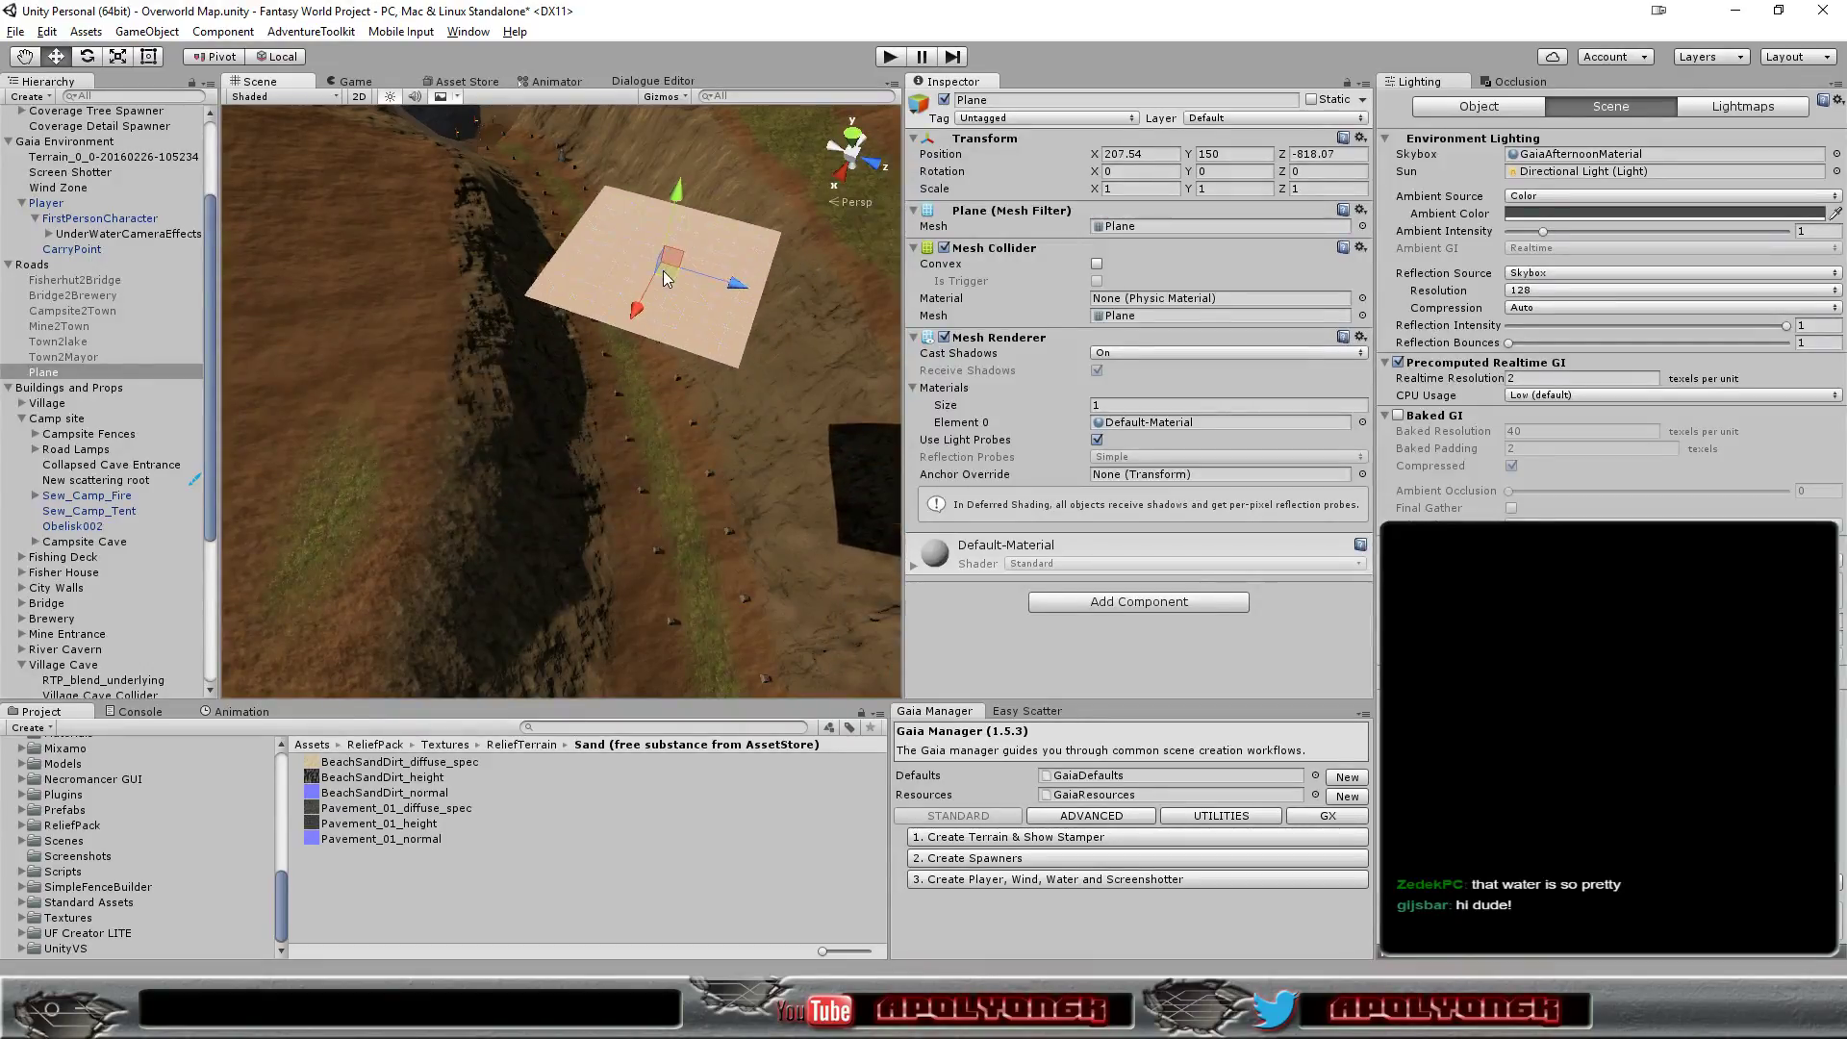
left_click(1110, 602)
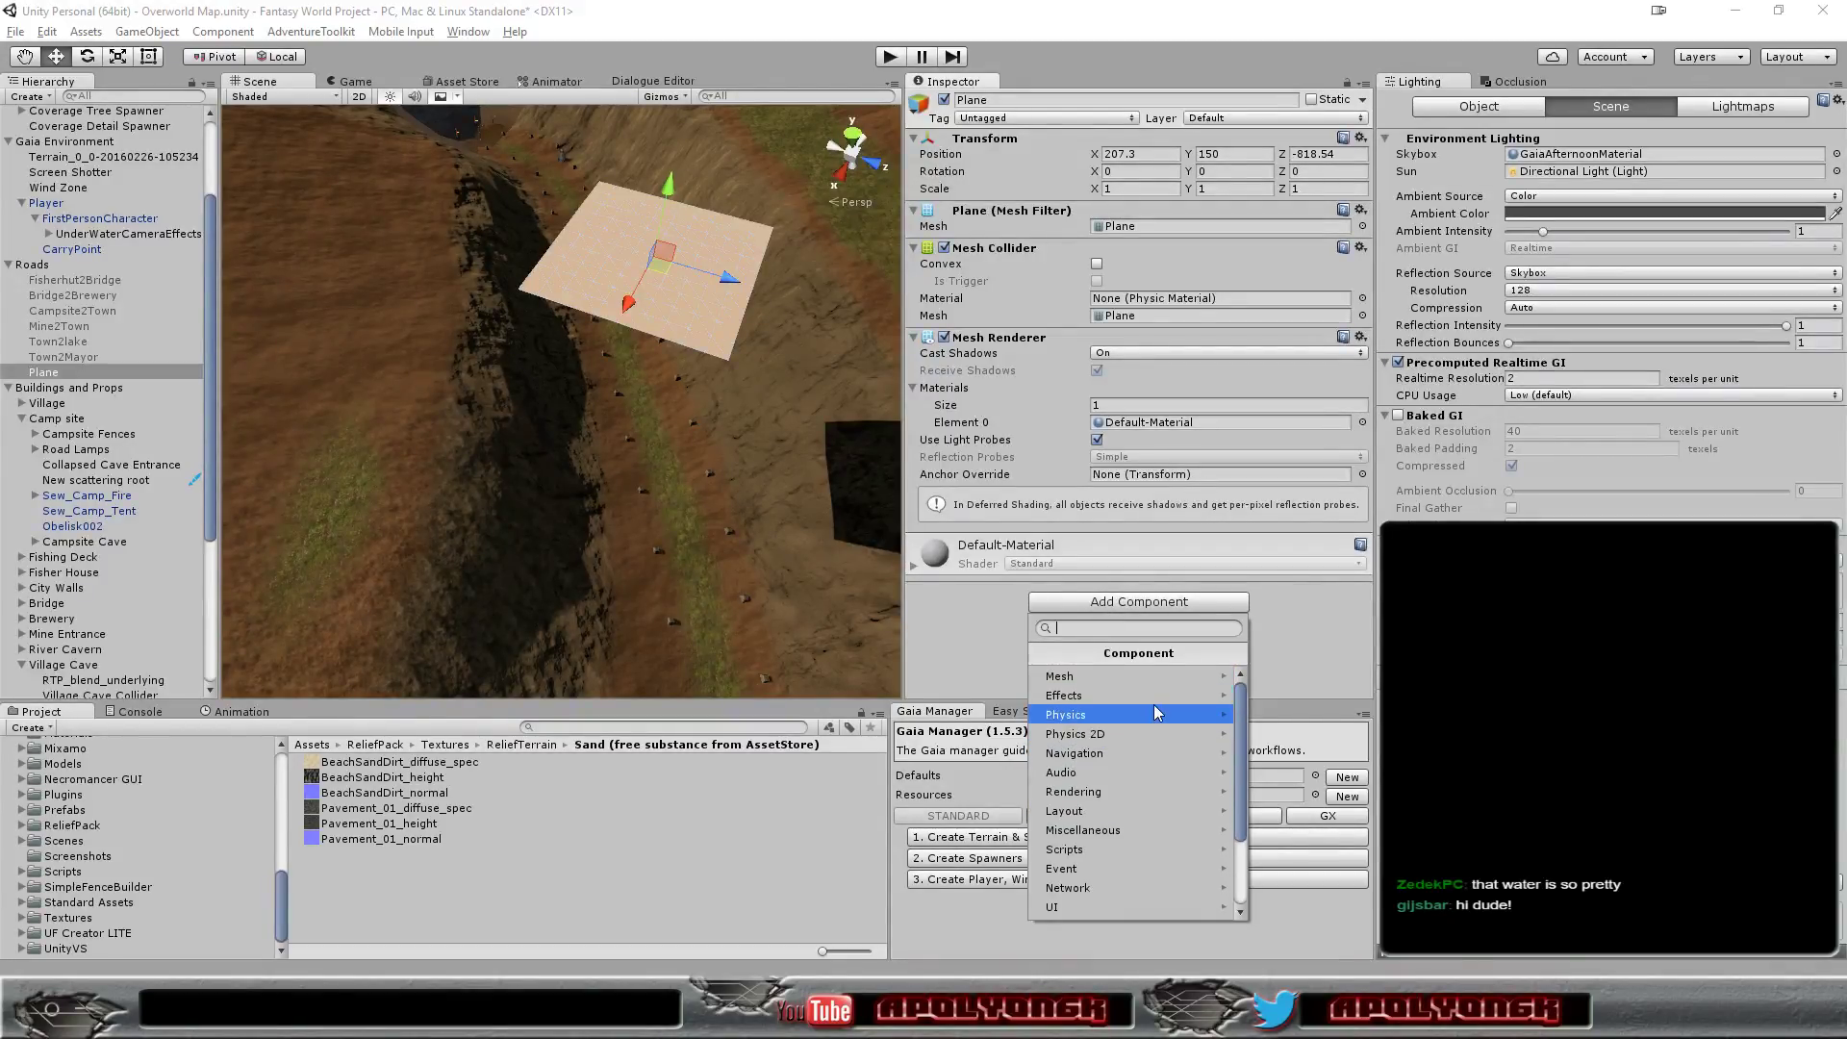
- Add the Relief Terrain Geometry Vs Terrain Blend script and stick the Plane onto the slope beside the path
scroll(1129, 725, "down", 3)
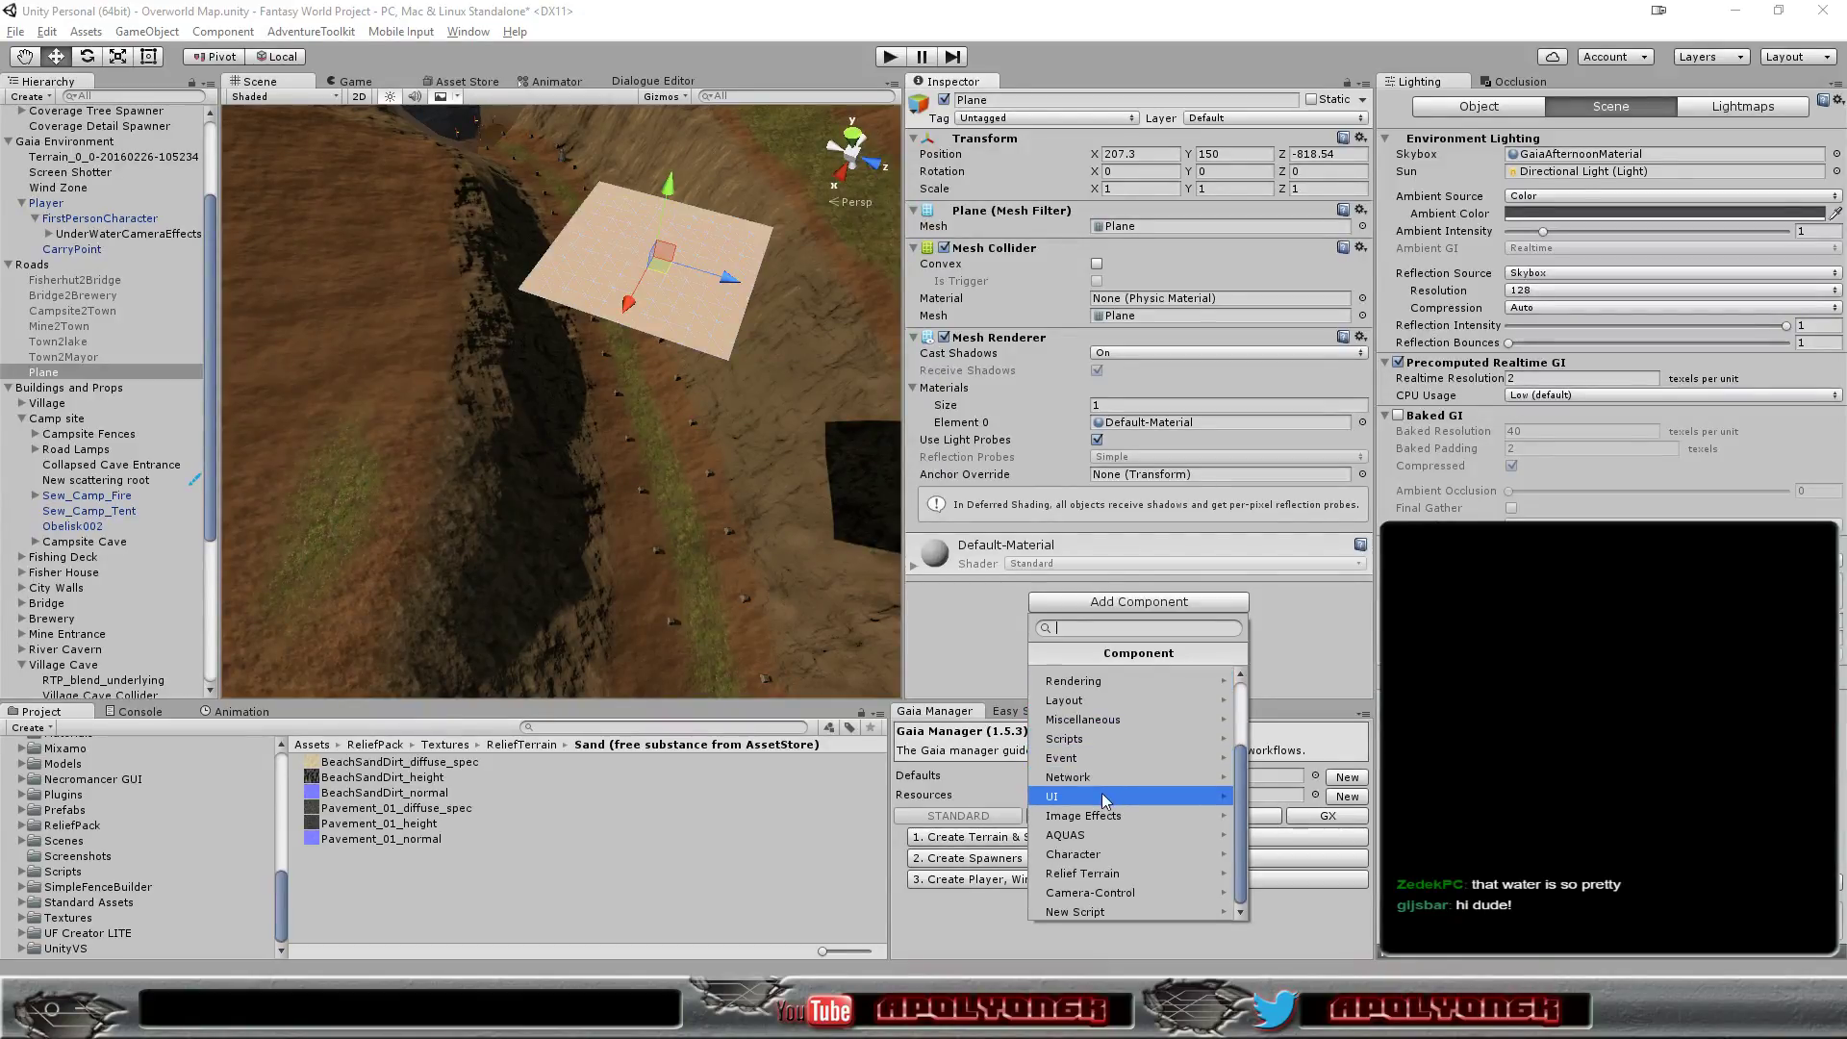
left_click(1105, 855)
left_click(1076, 679)
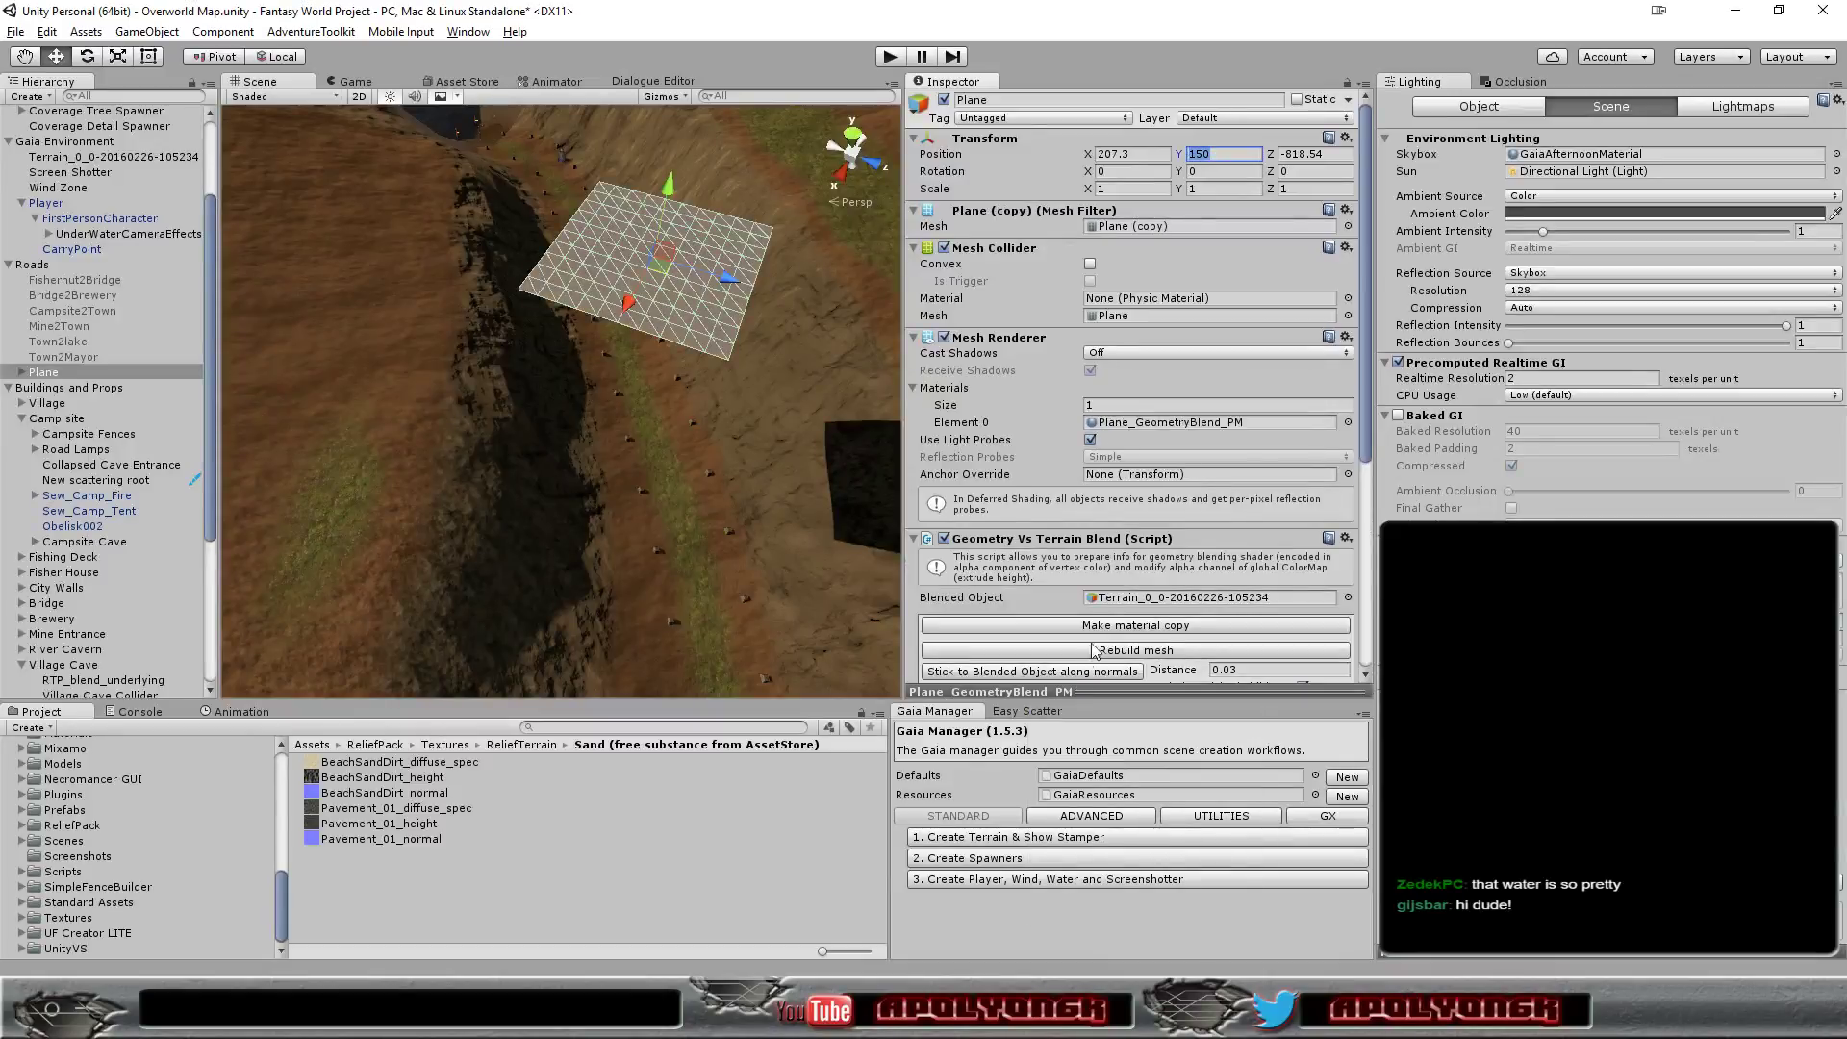
scroll(1084, 541, "down", 3)
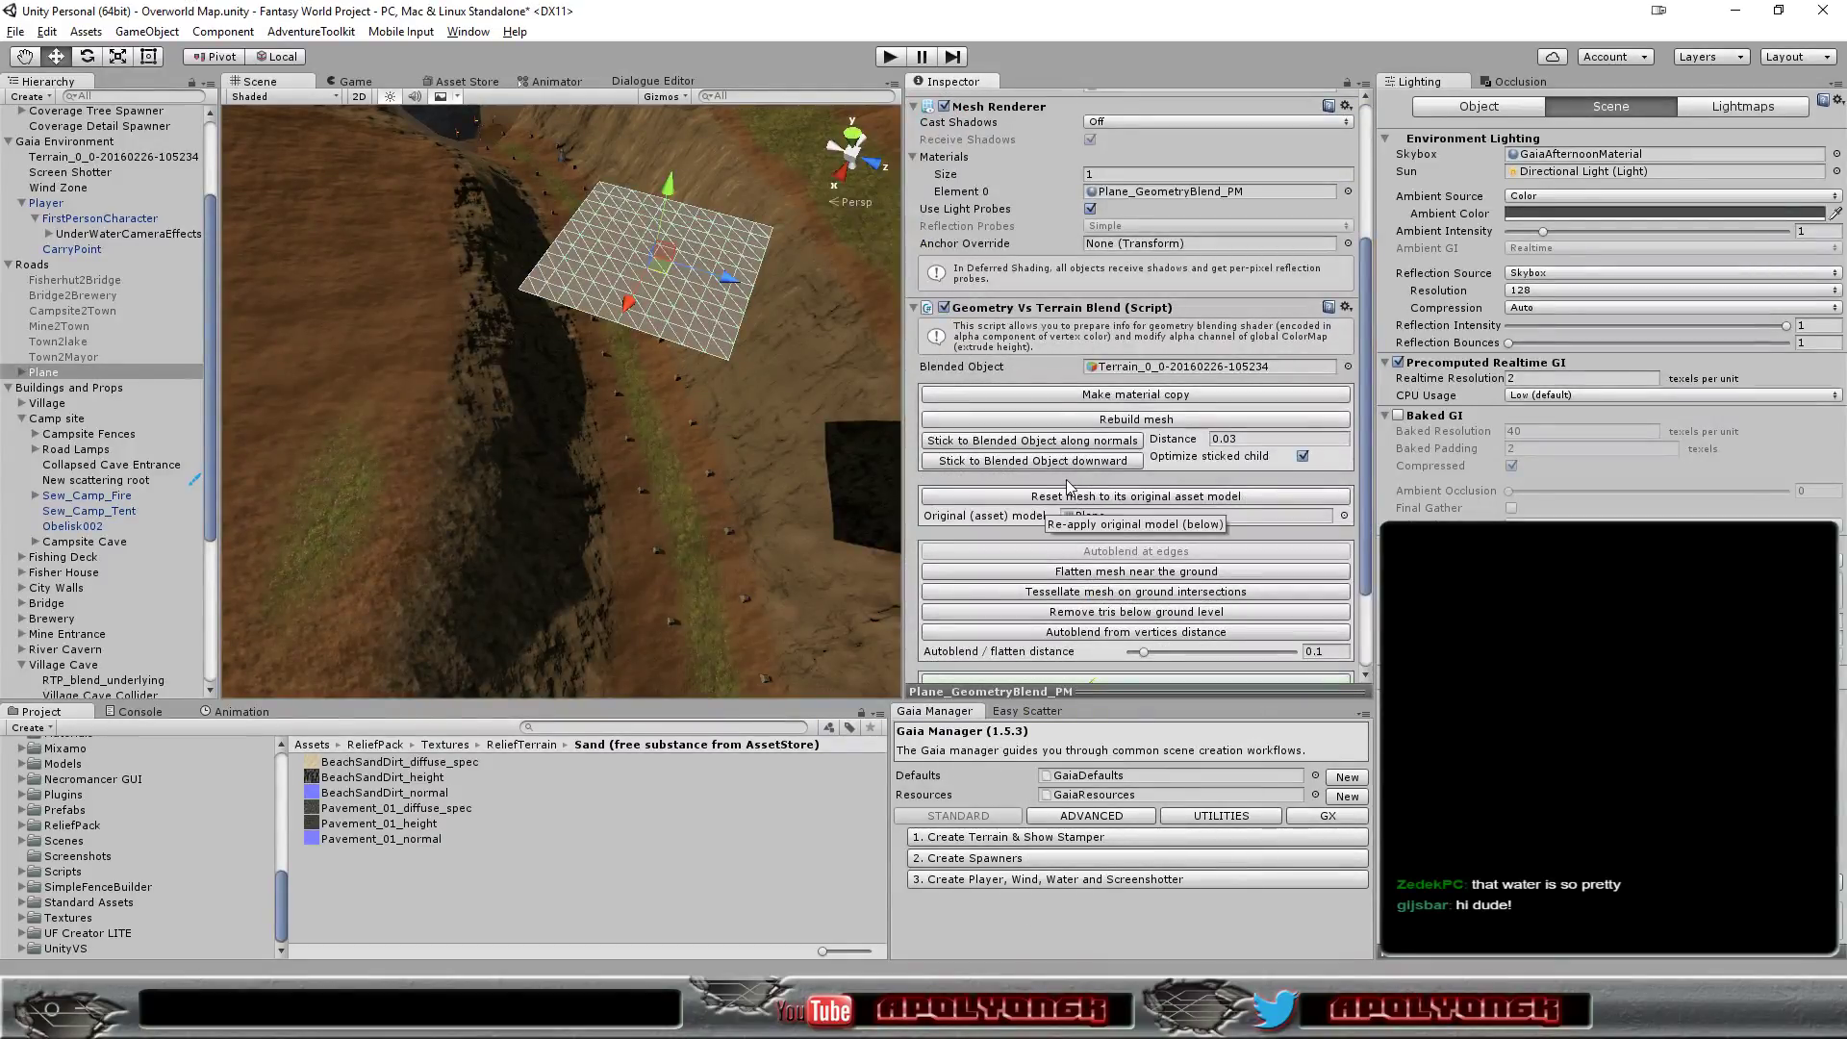
left_click(1047, 463)
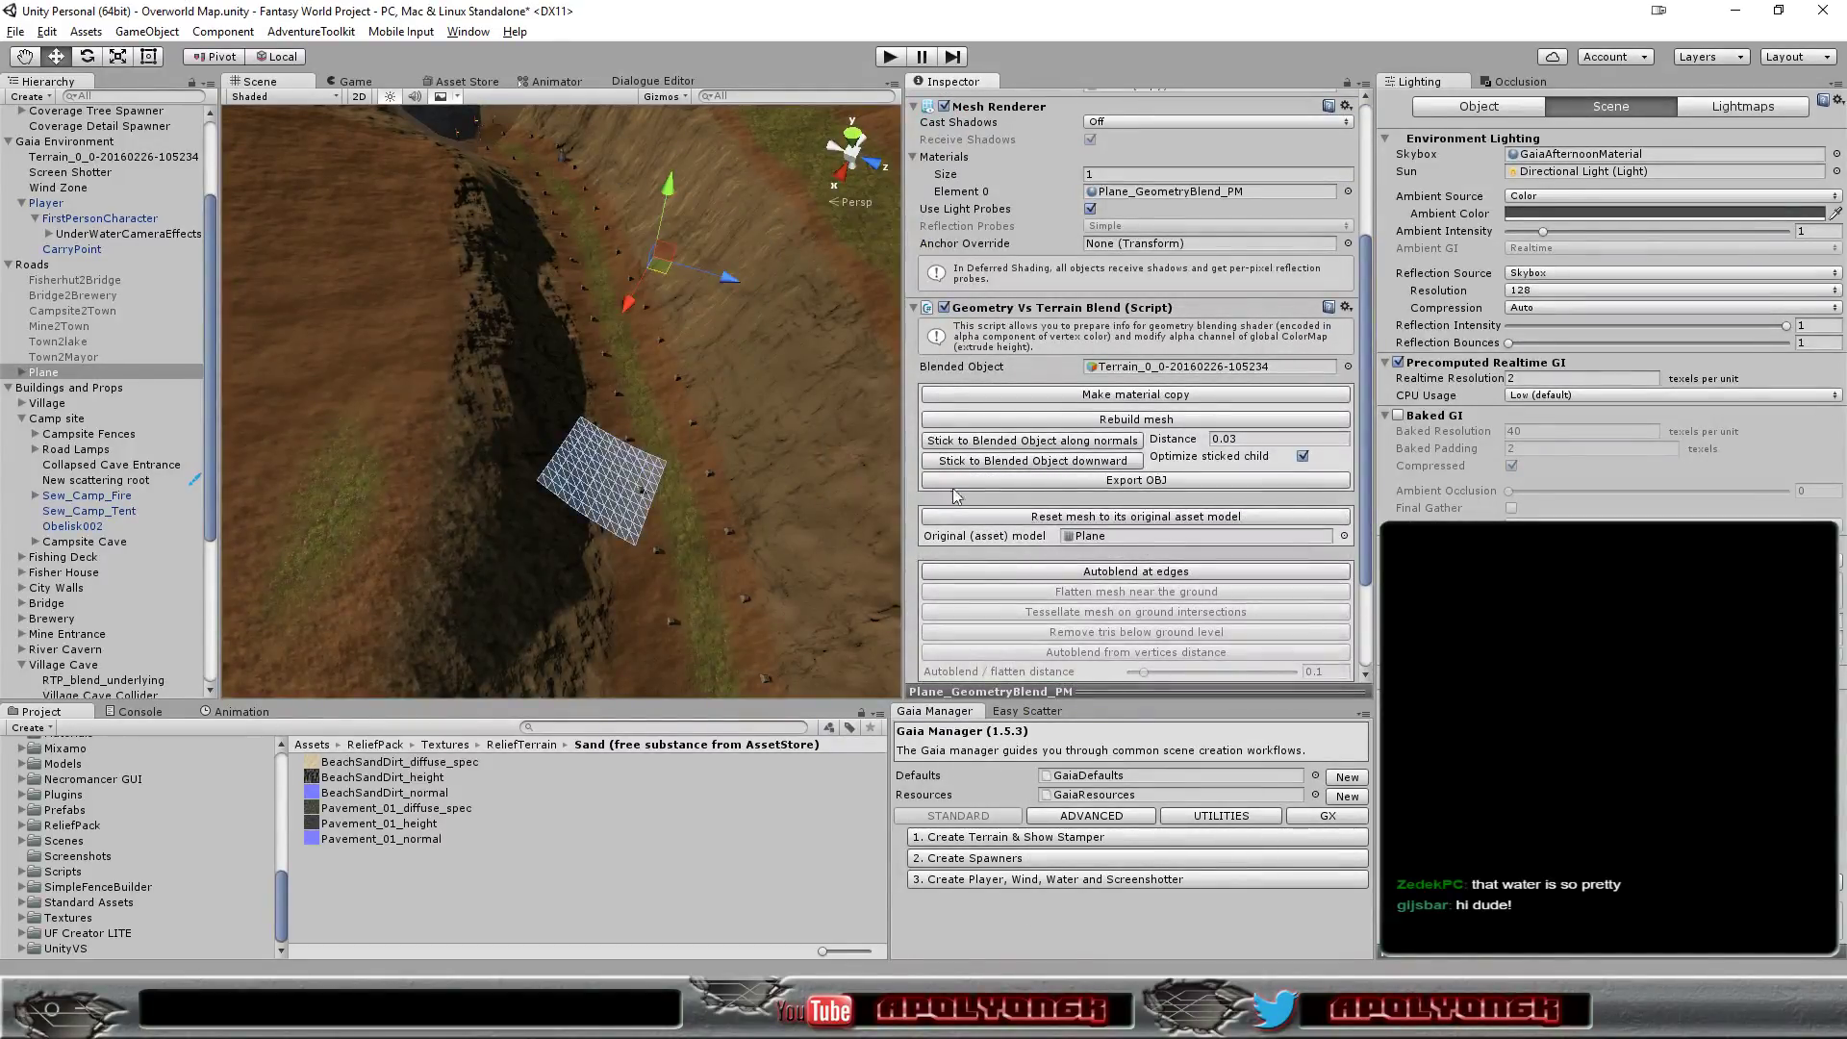
left_click_drag(662, 273, 779, 253)
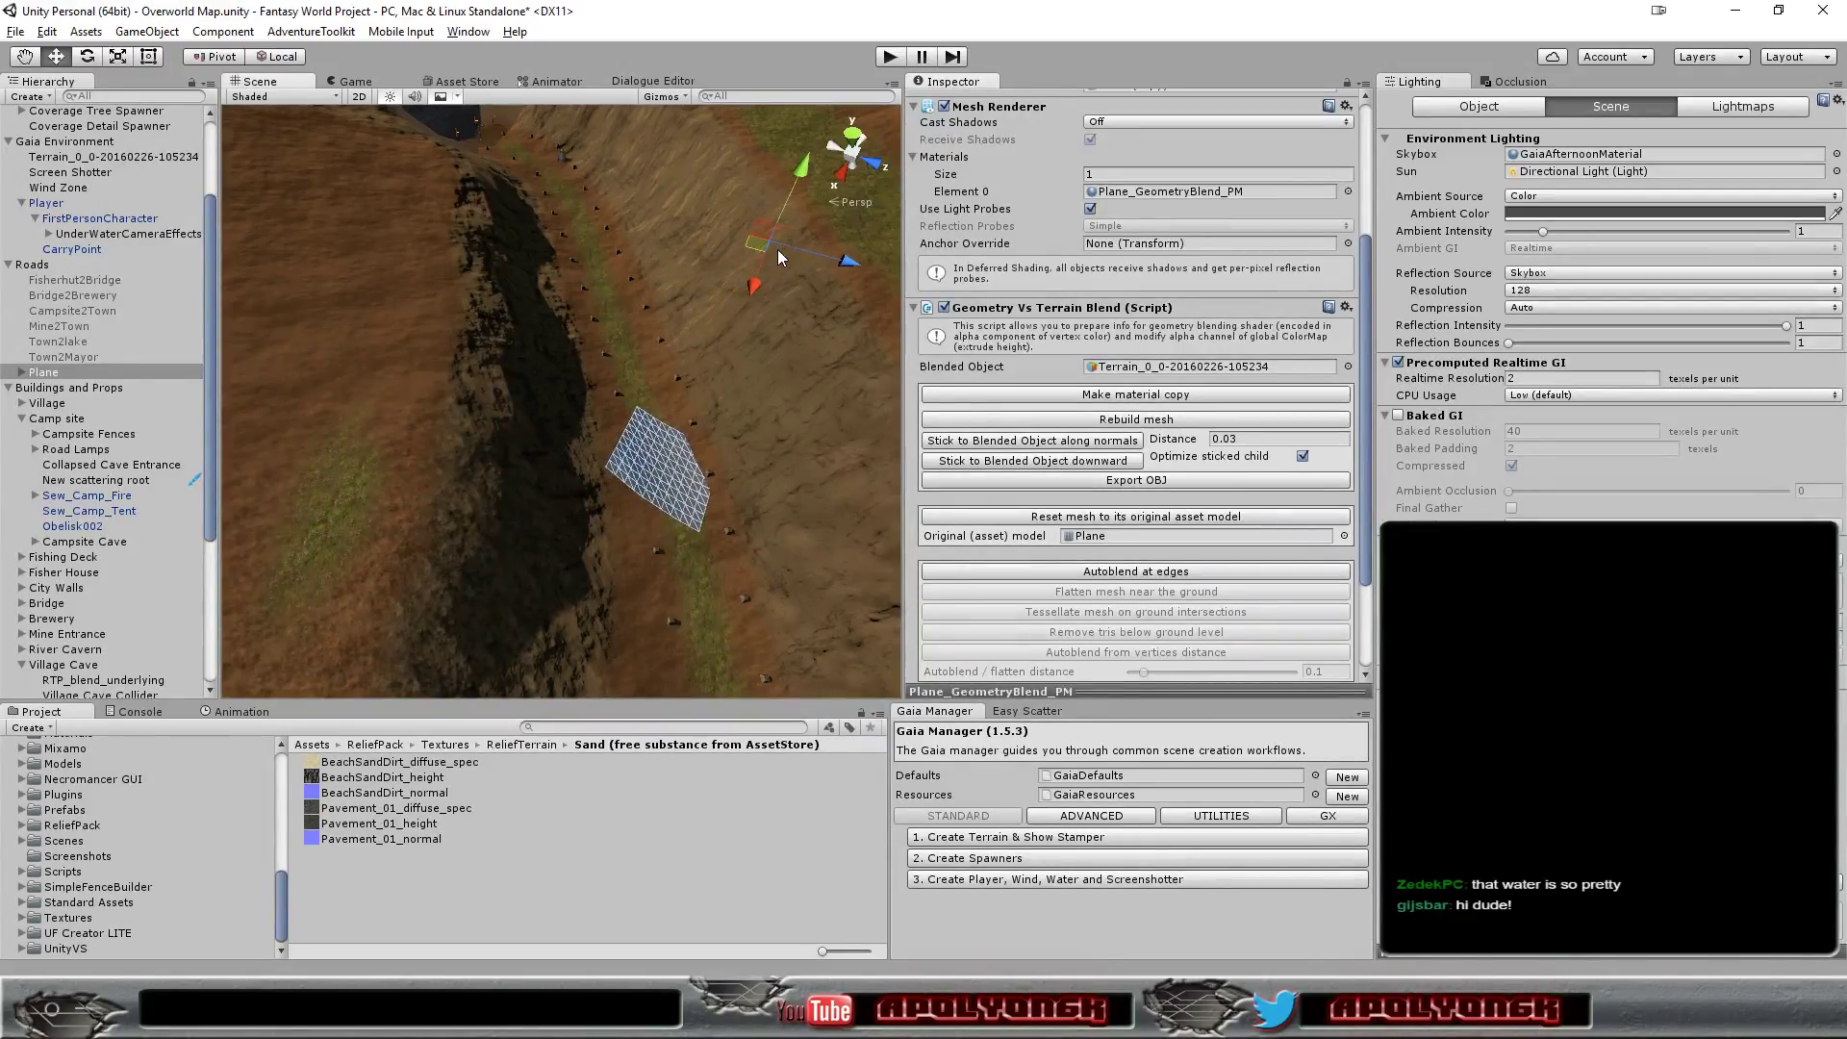
left_click(1055, 466)
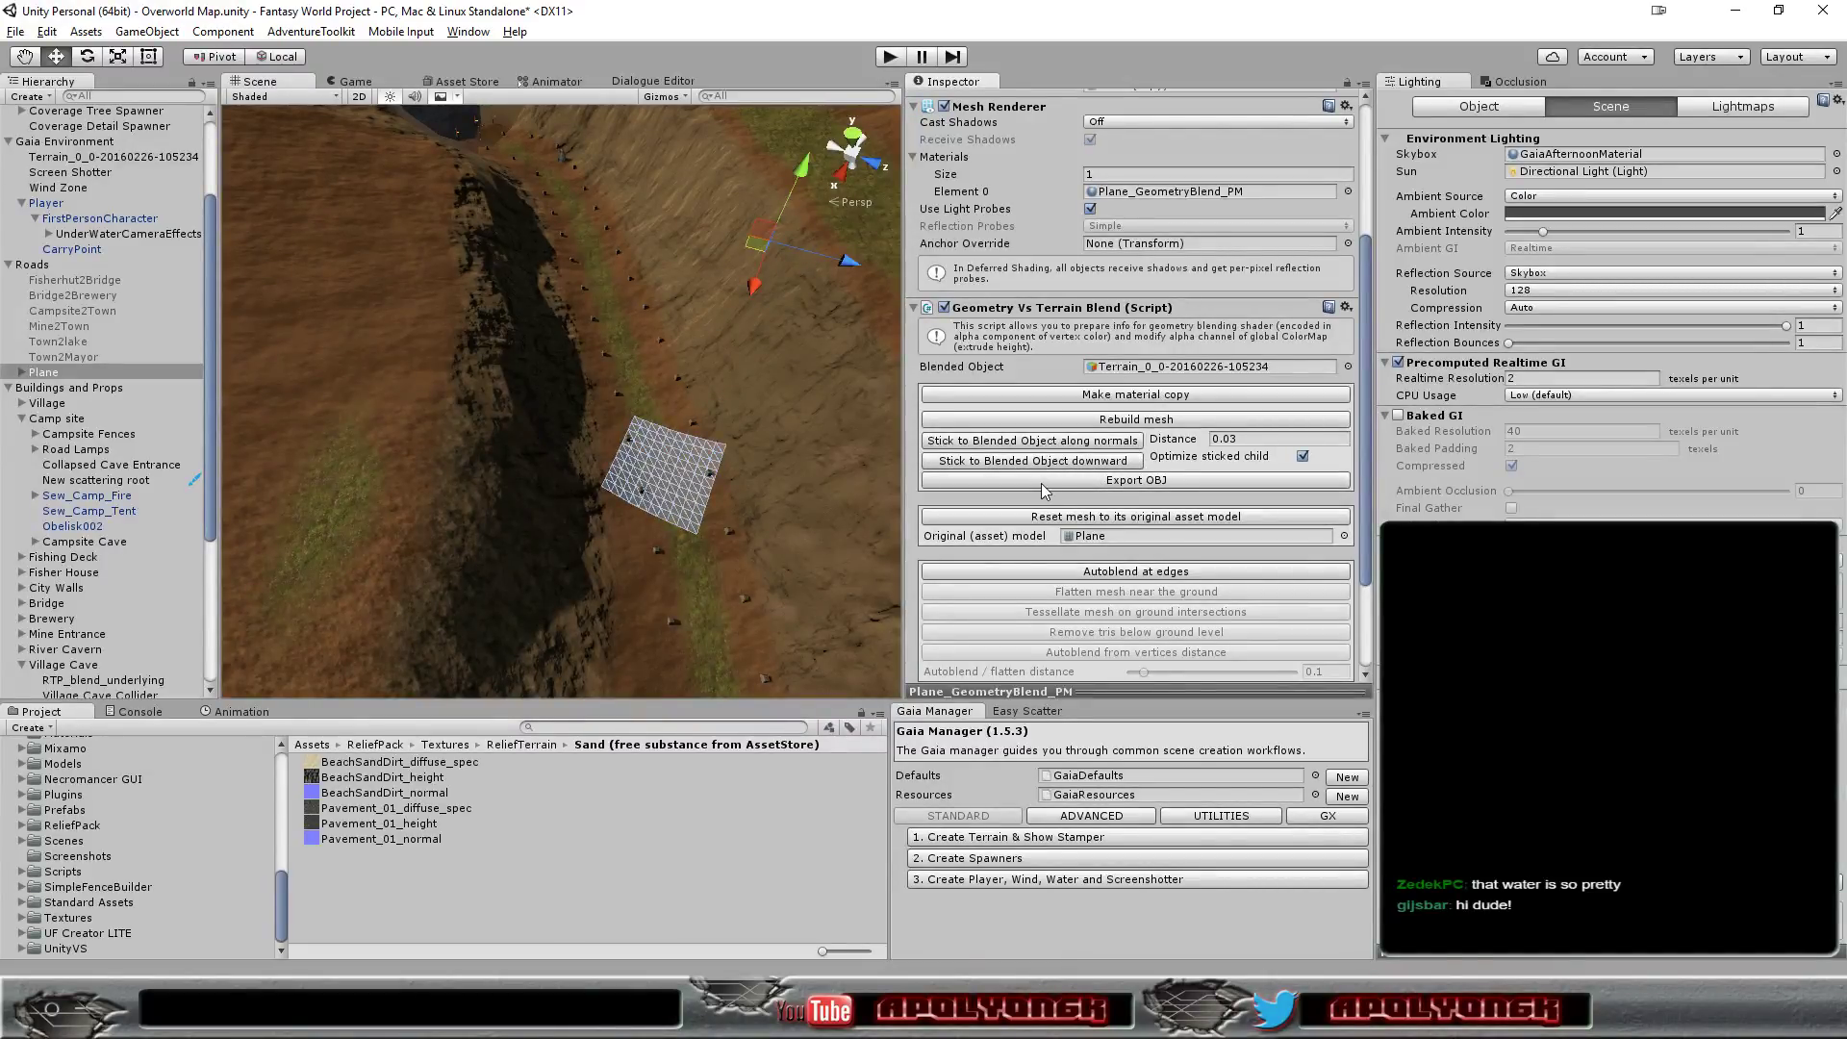
- Begin painting in Del tris mode and erase all the Plane's triangles with brush area size 6
scroll(1141, 510, "down", 3)
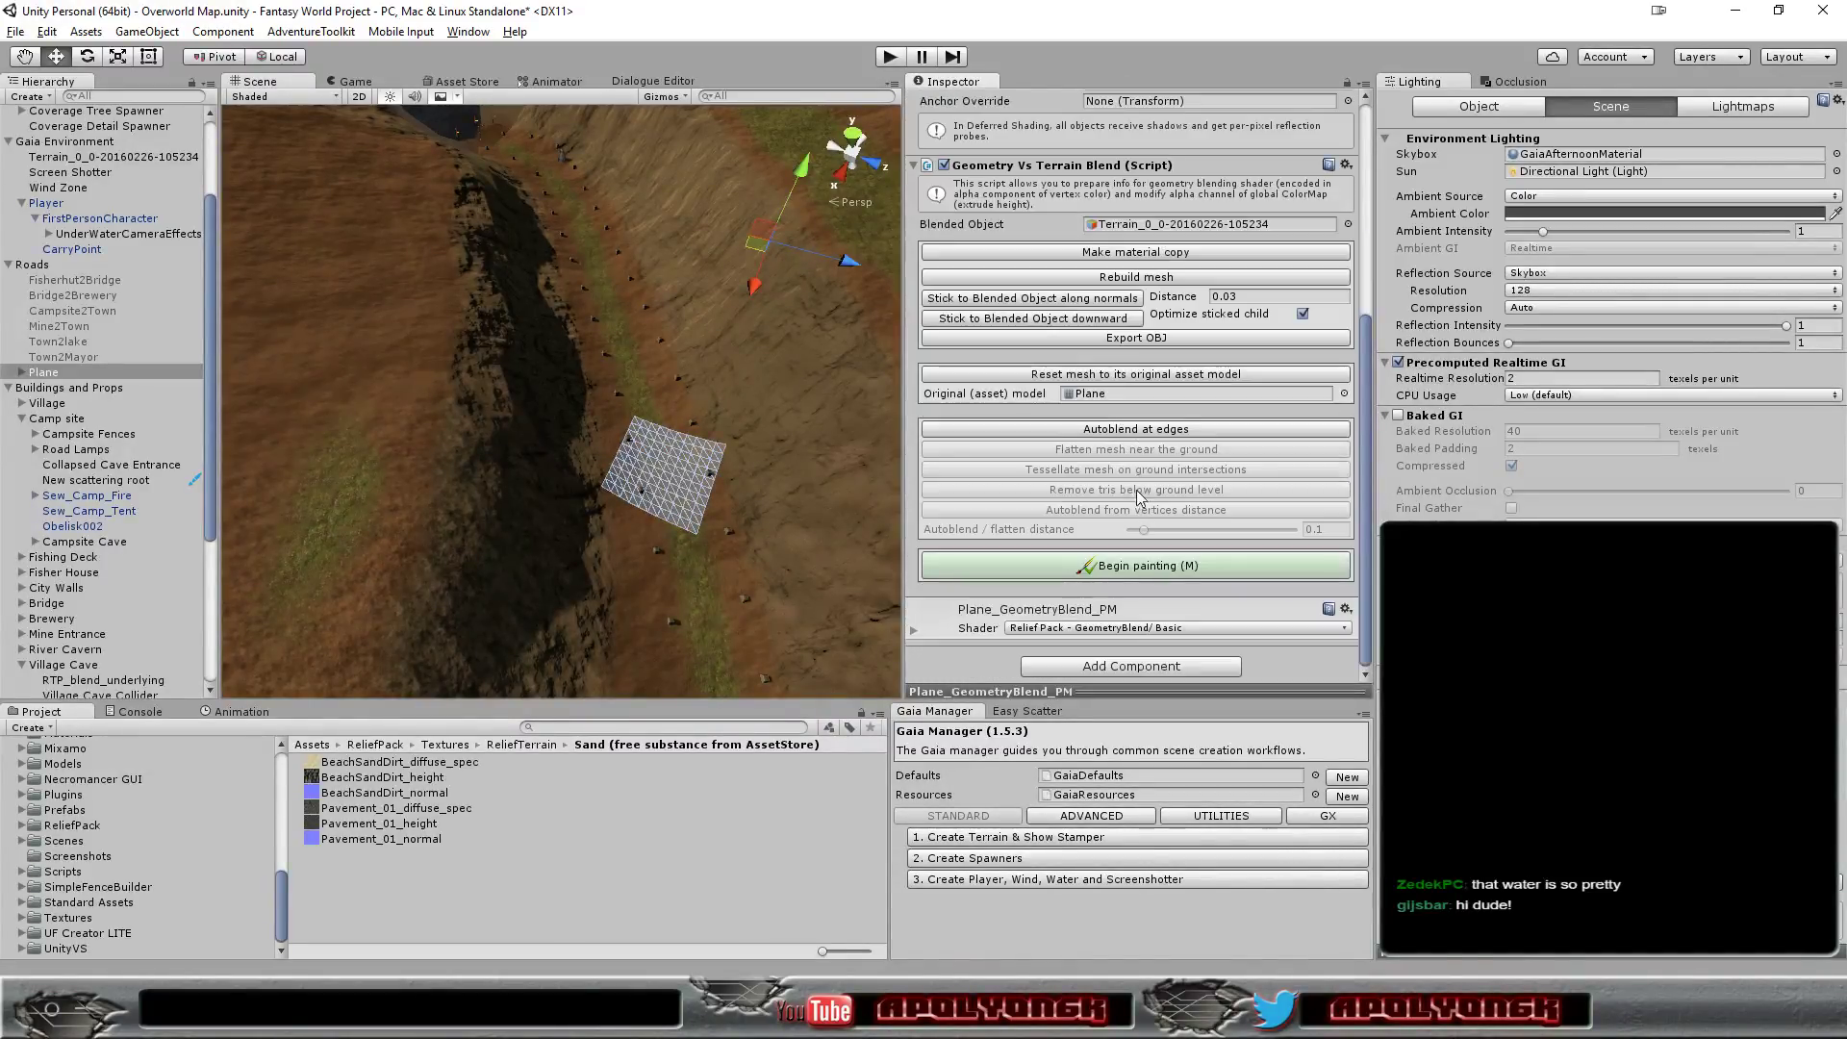
left_click(1145, 567)
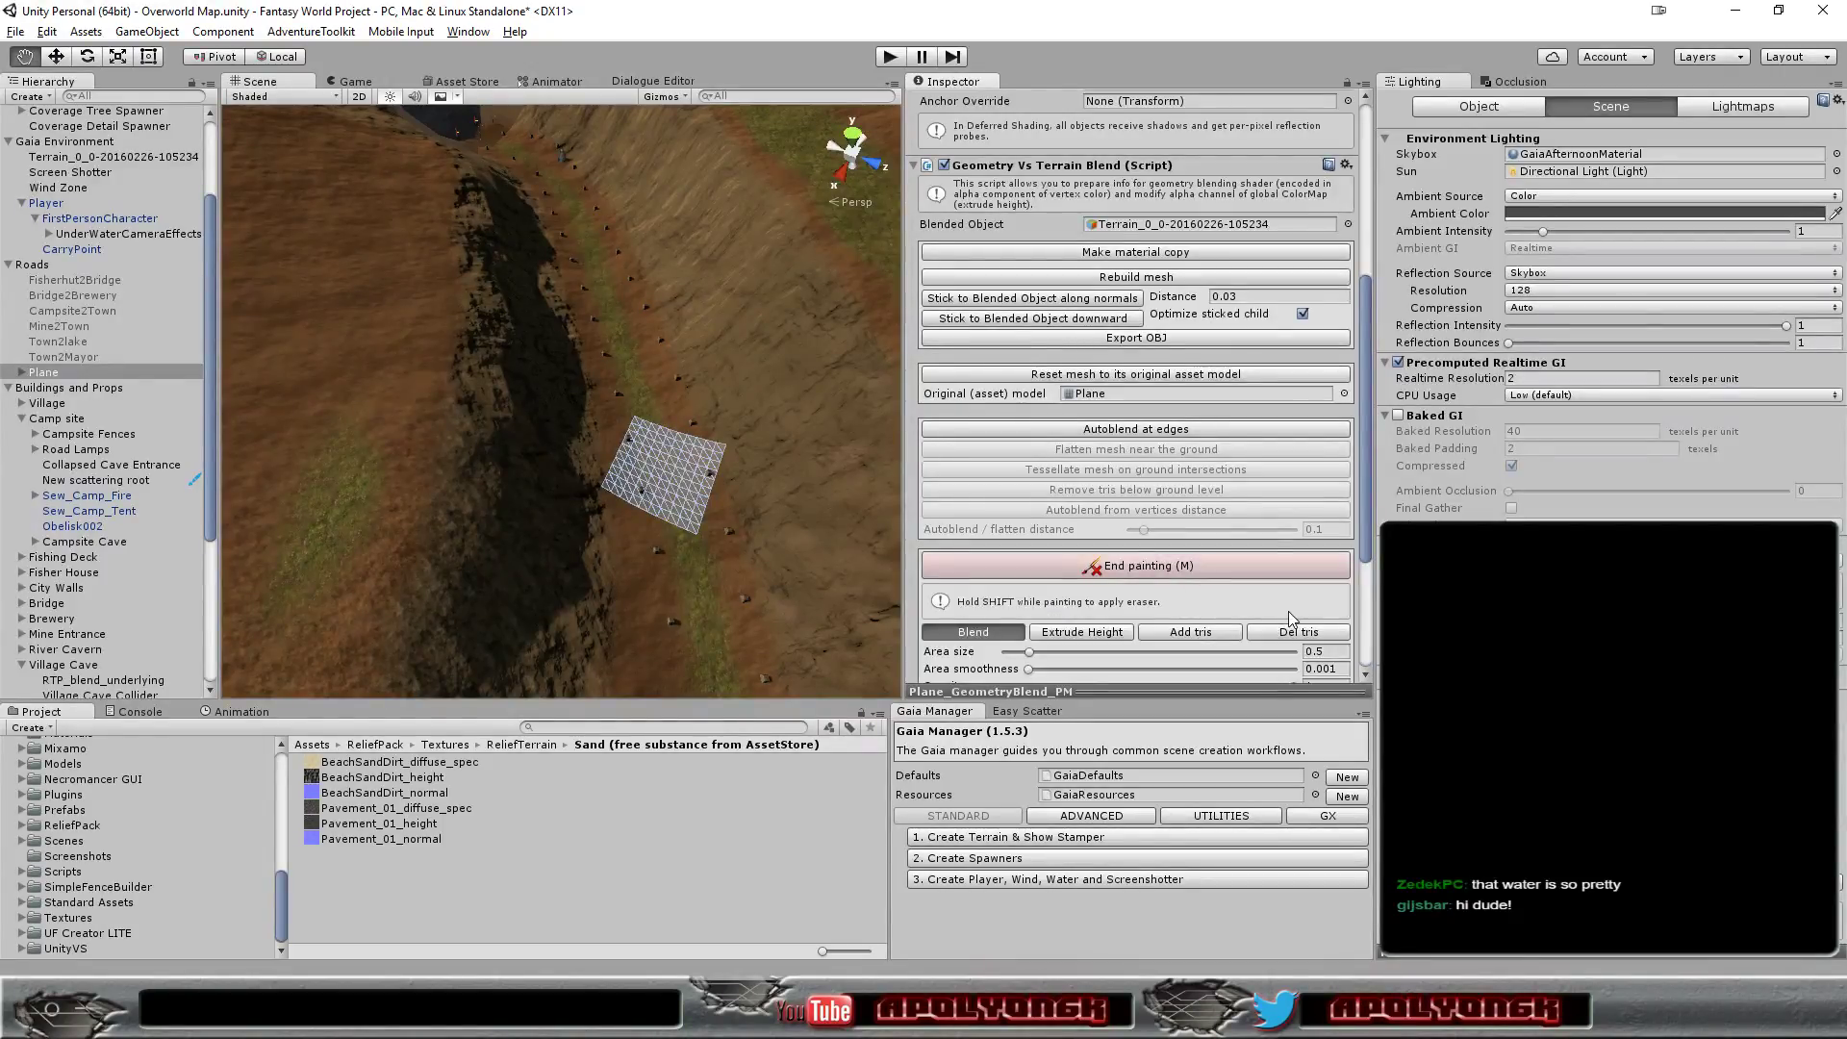
scroll(1238, 544, "down", 5)
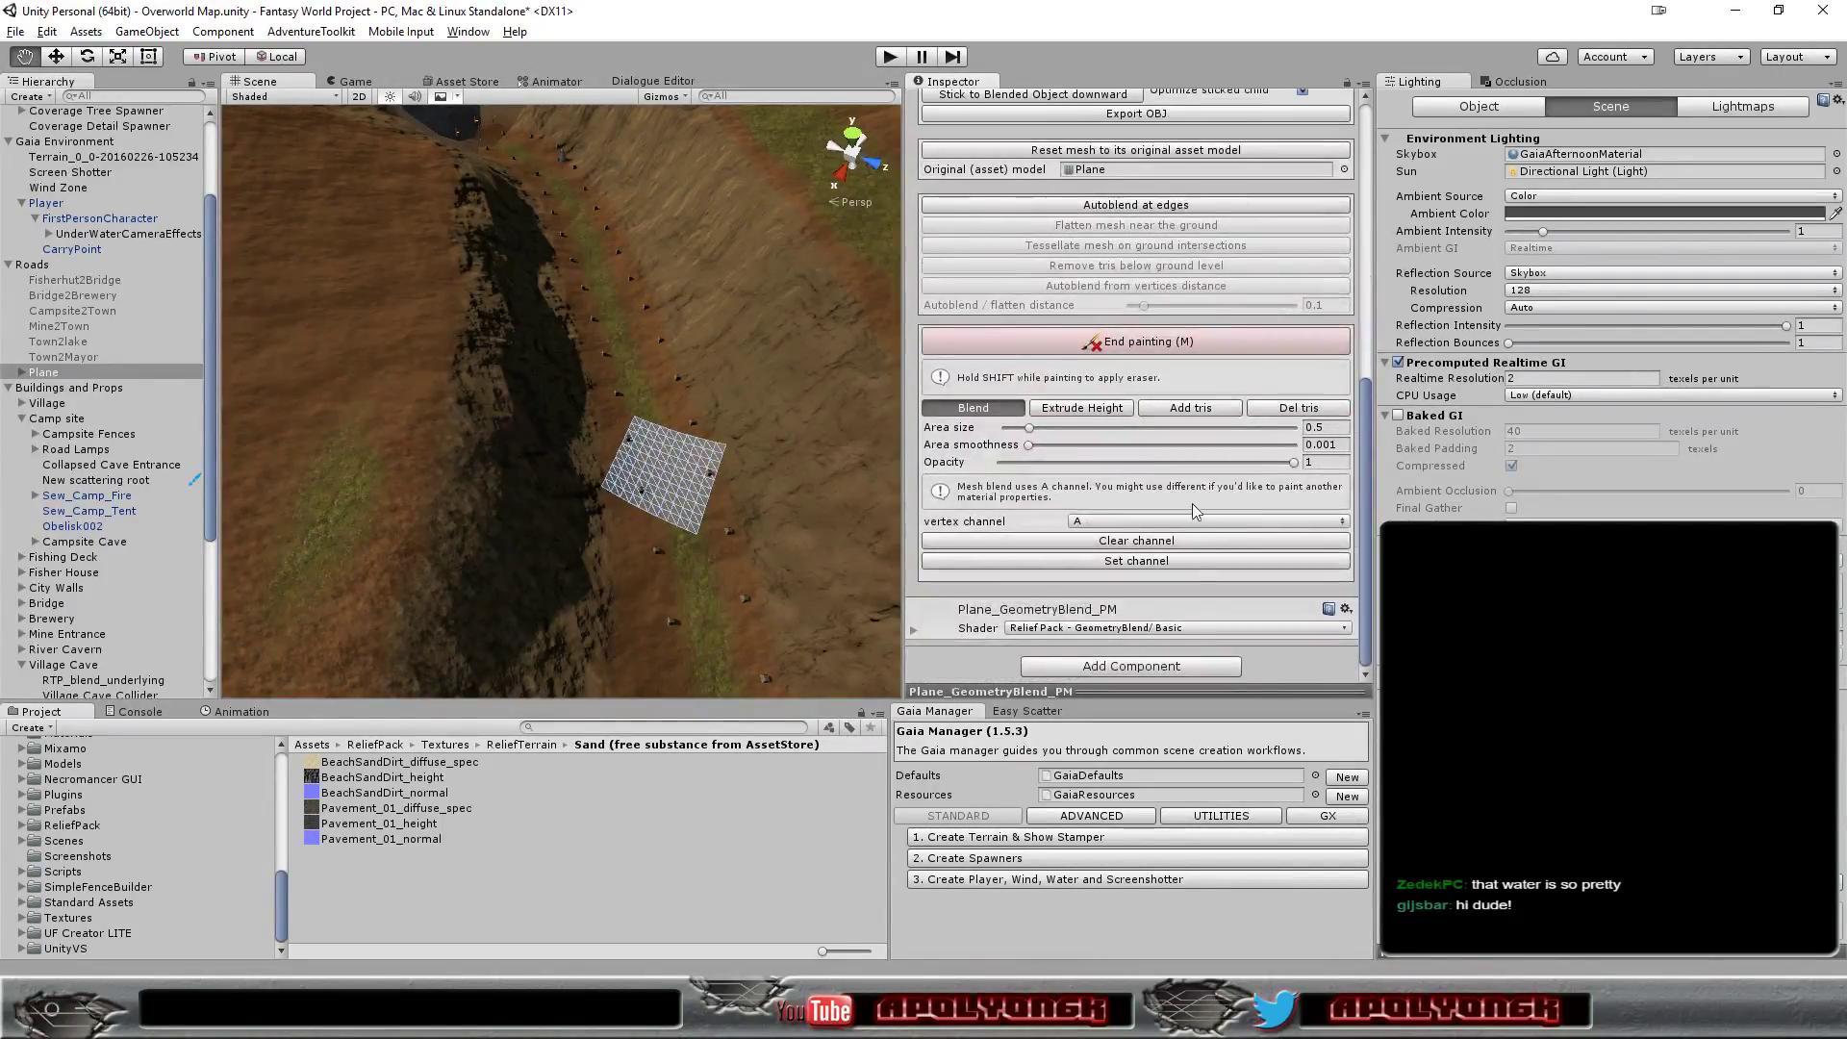
left_click(1277, 408)
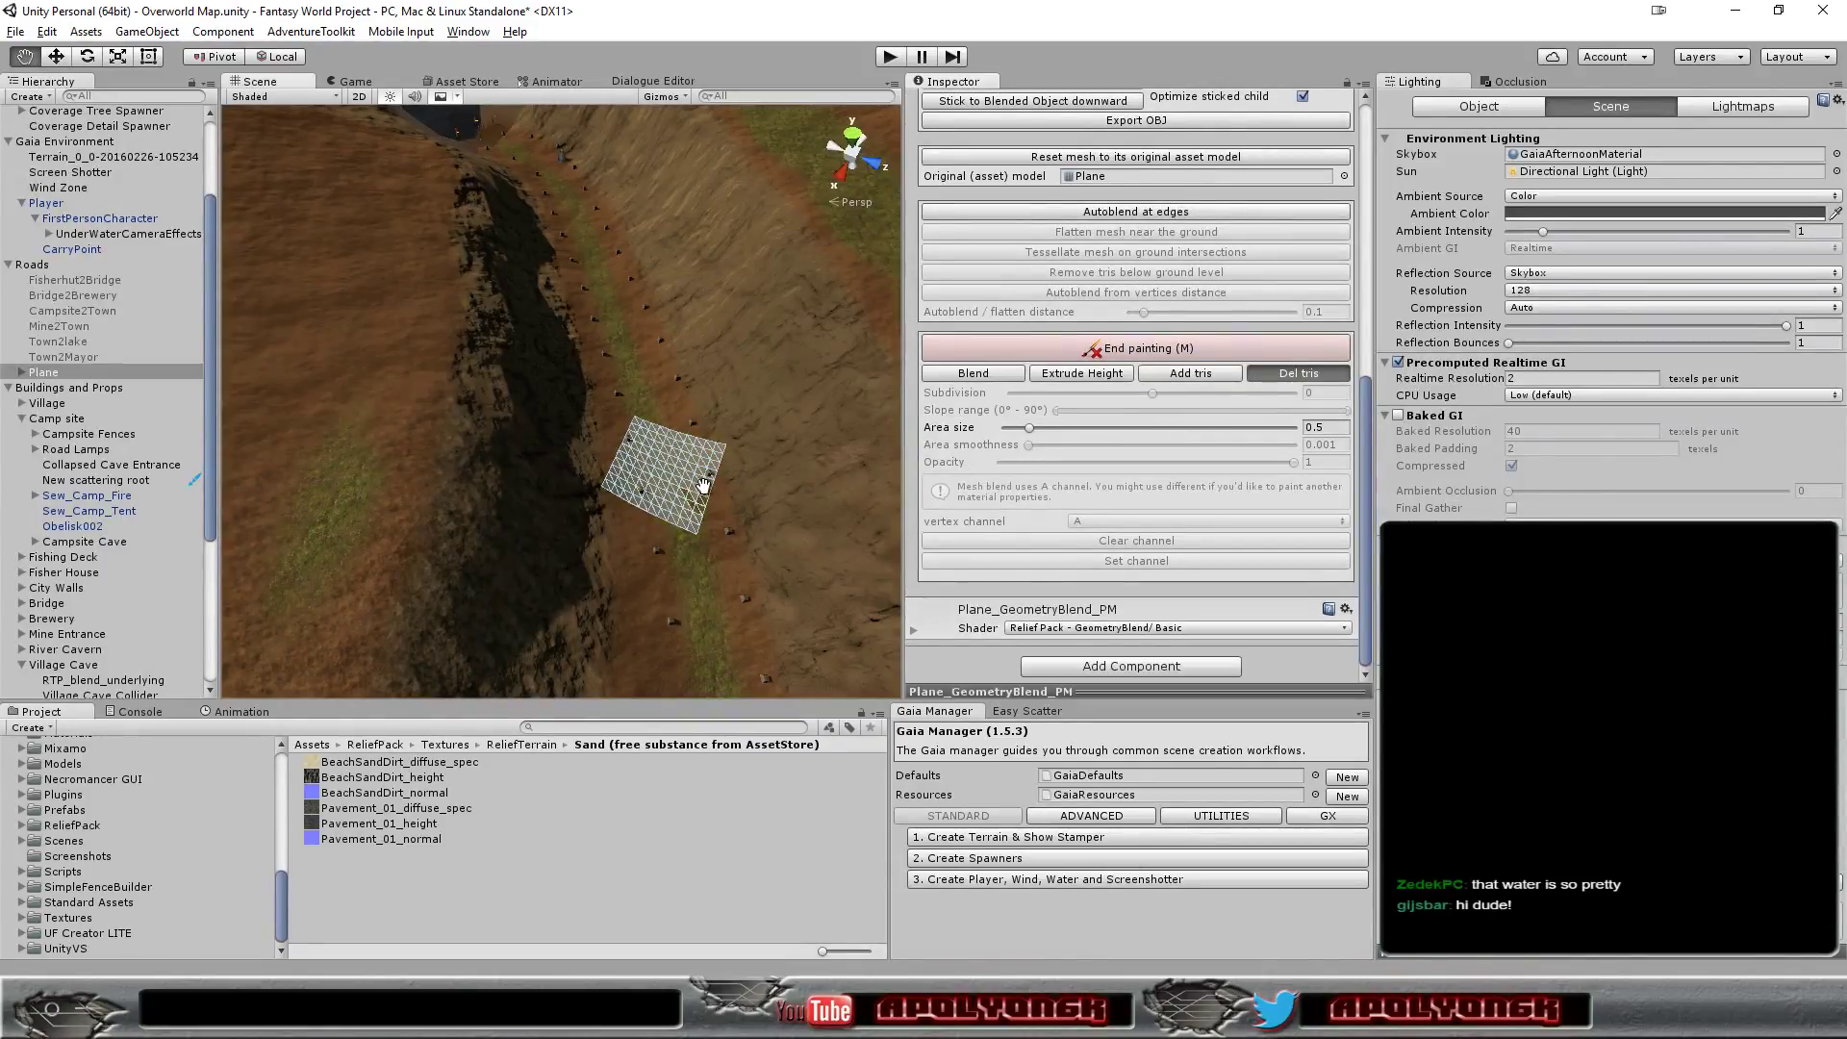
left_click(691, 522)
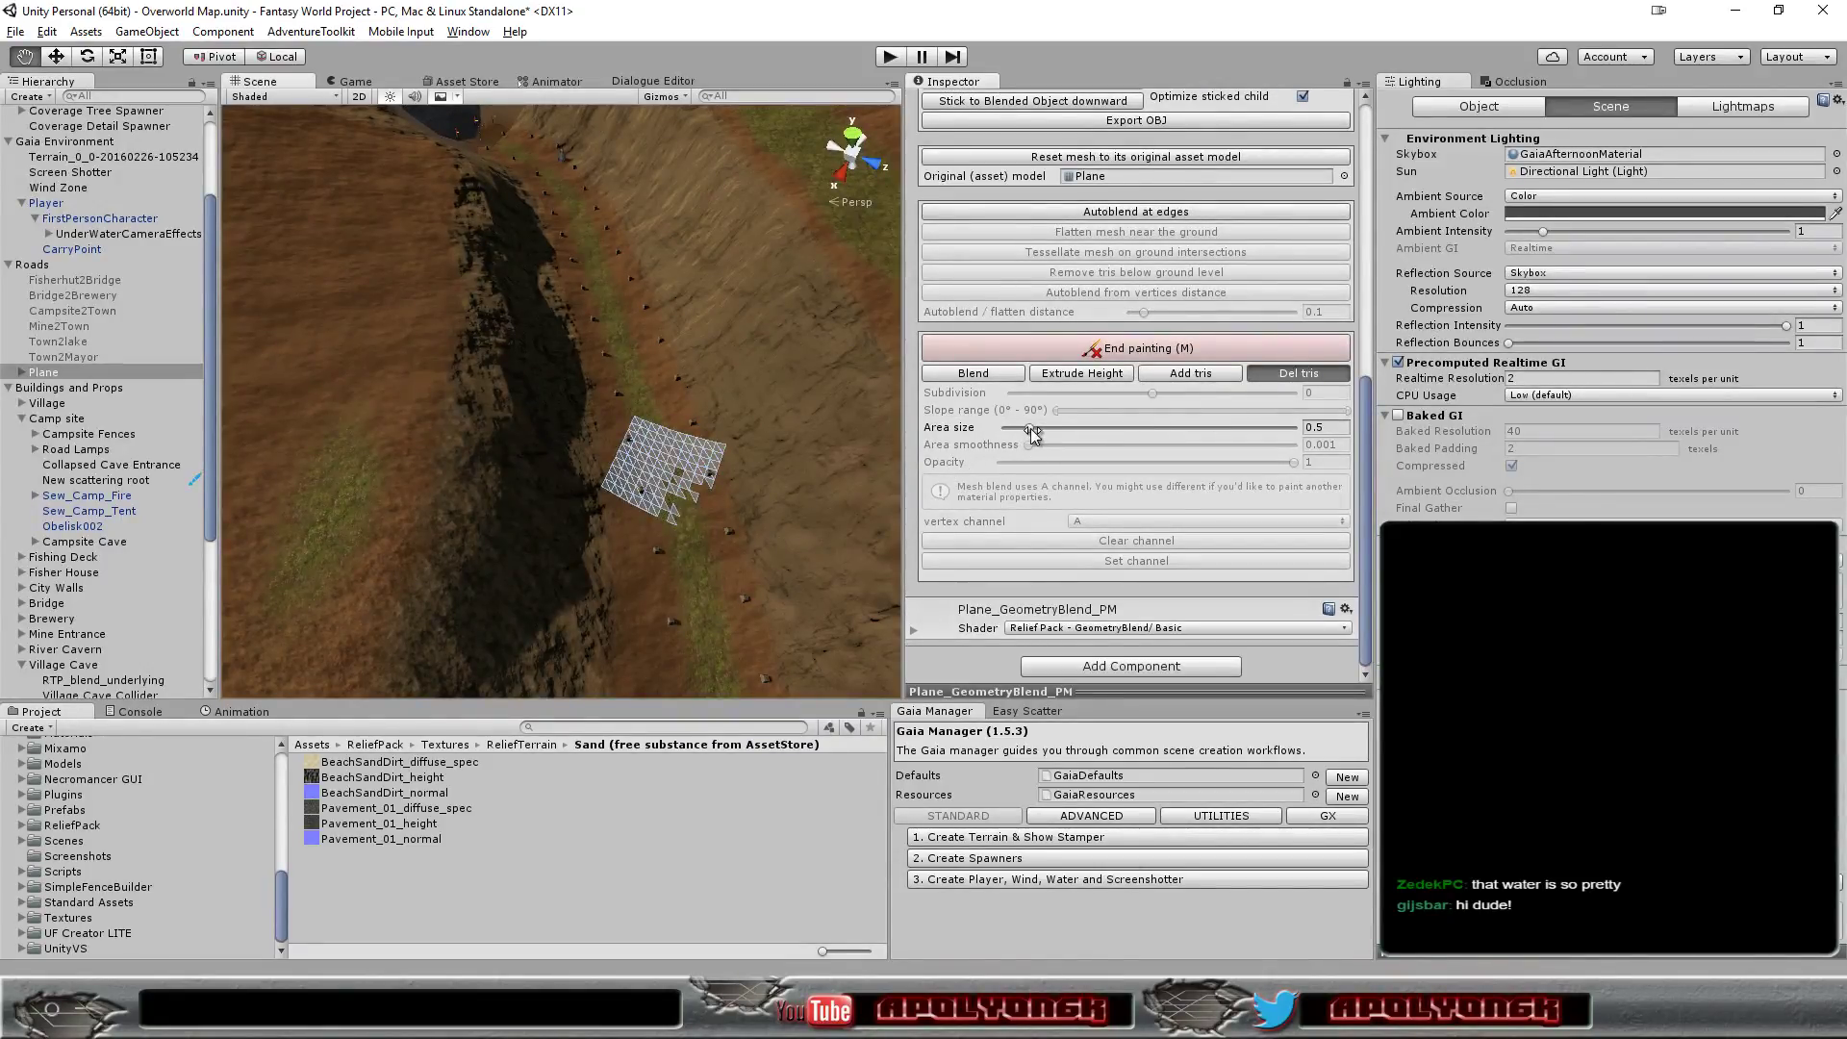
left_click(1030, 429)
type("6")
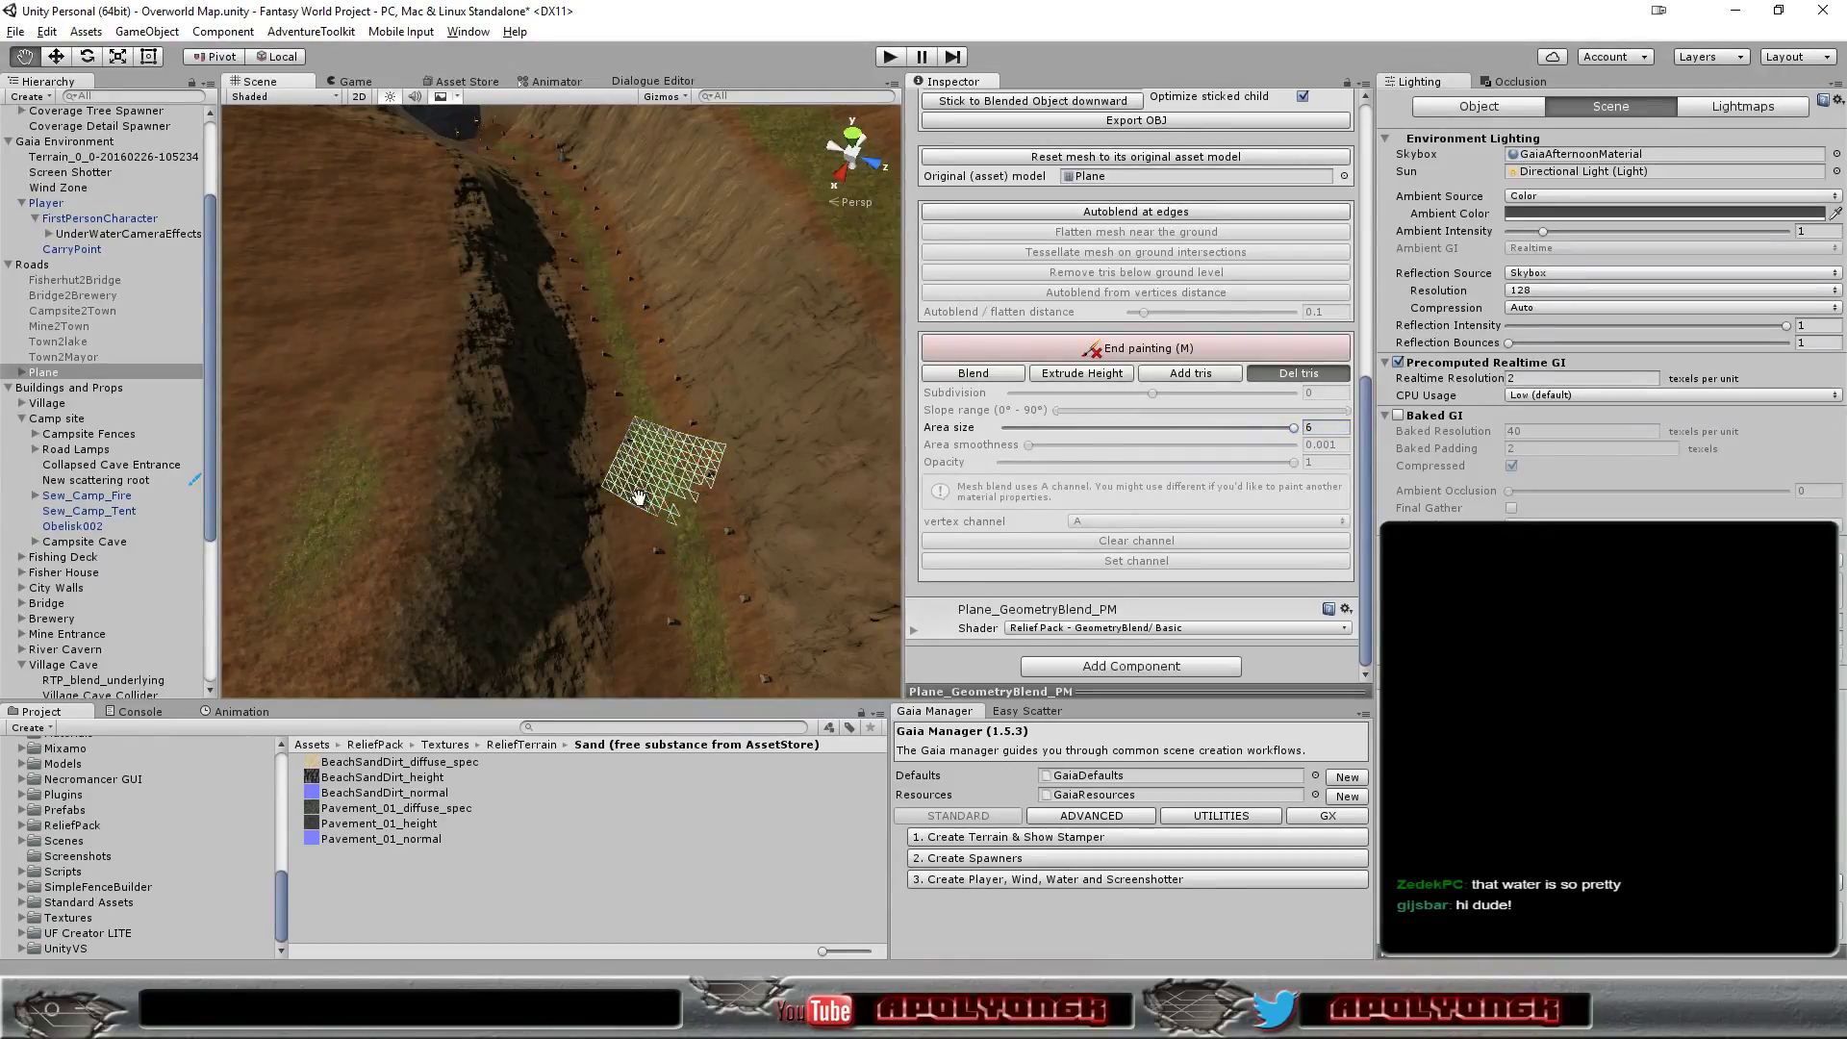
left_click(645, 484)
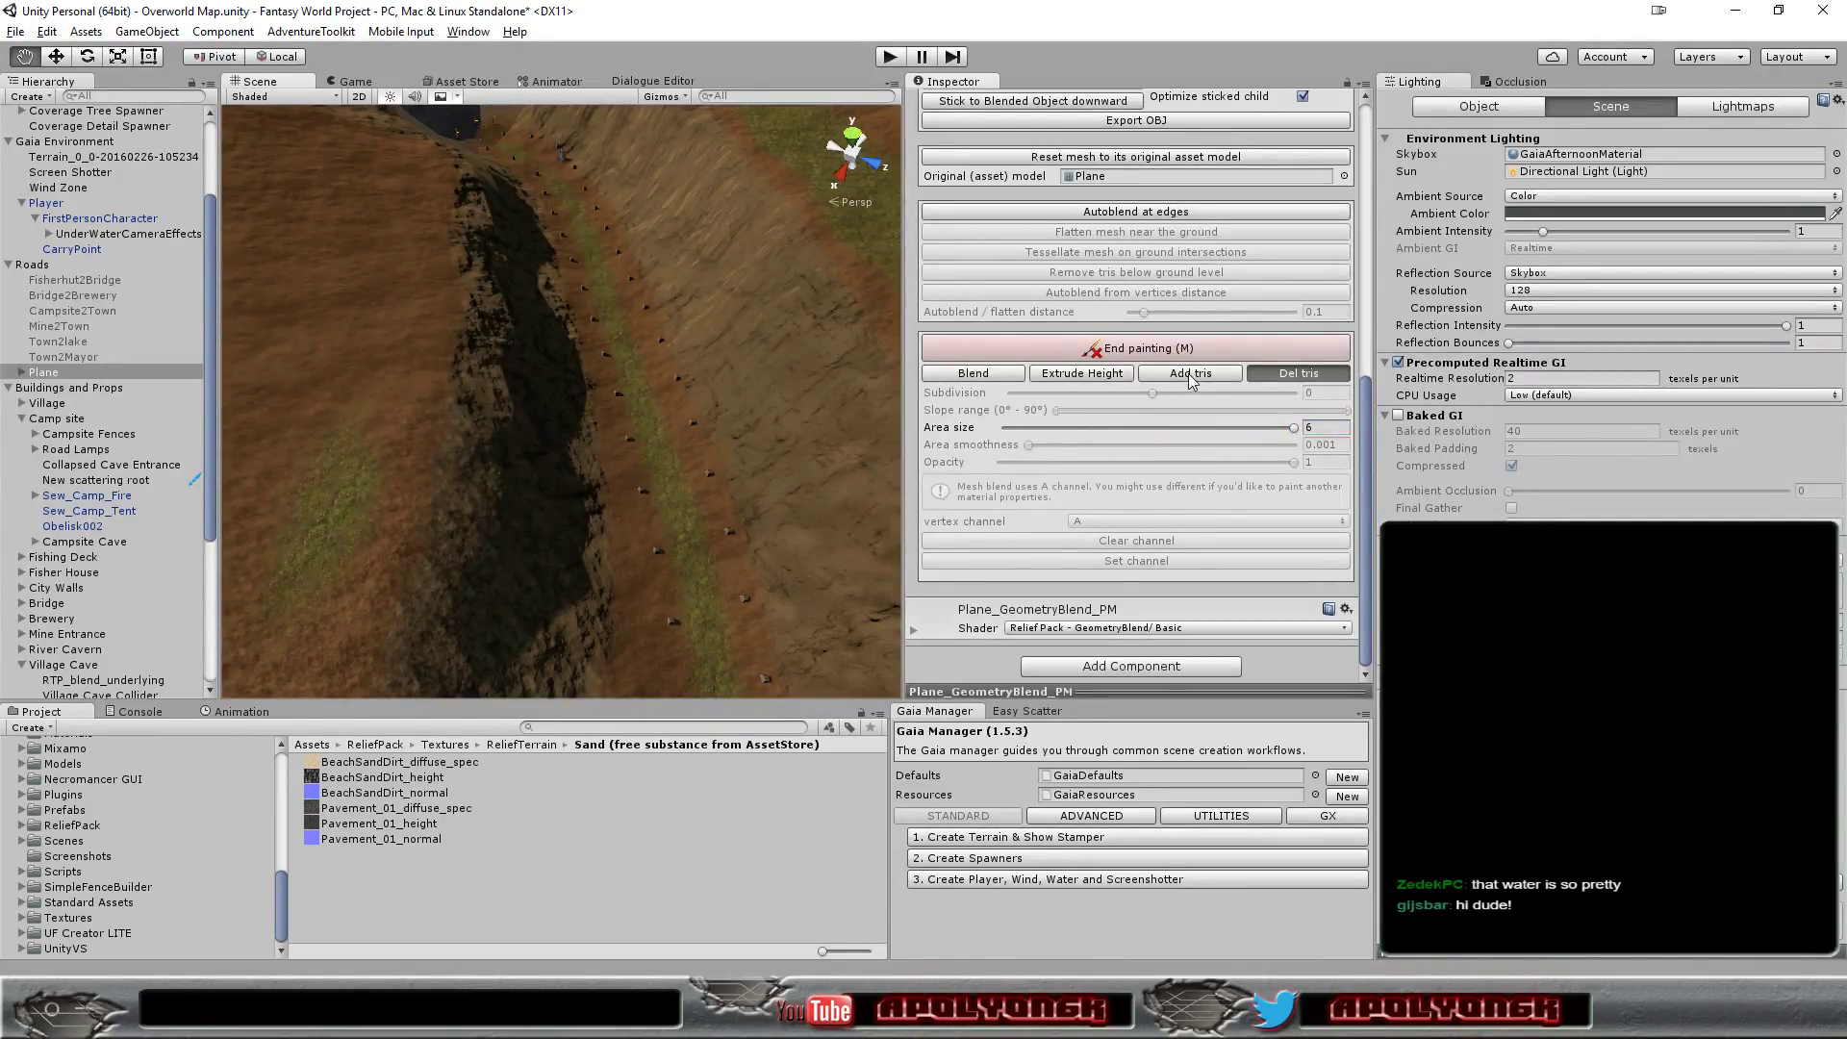
left_click(1189, 375)
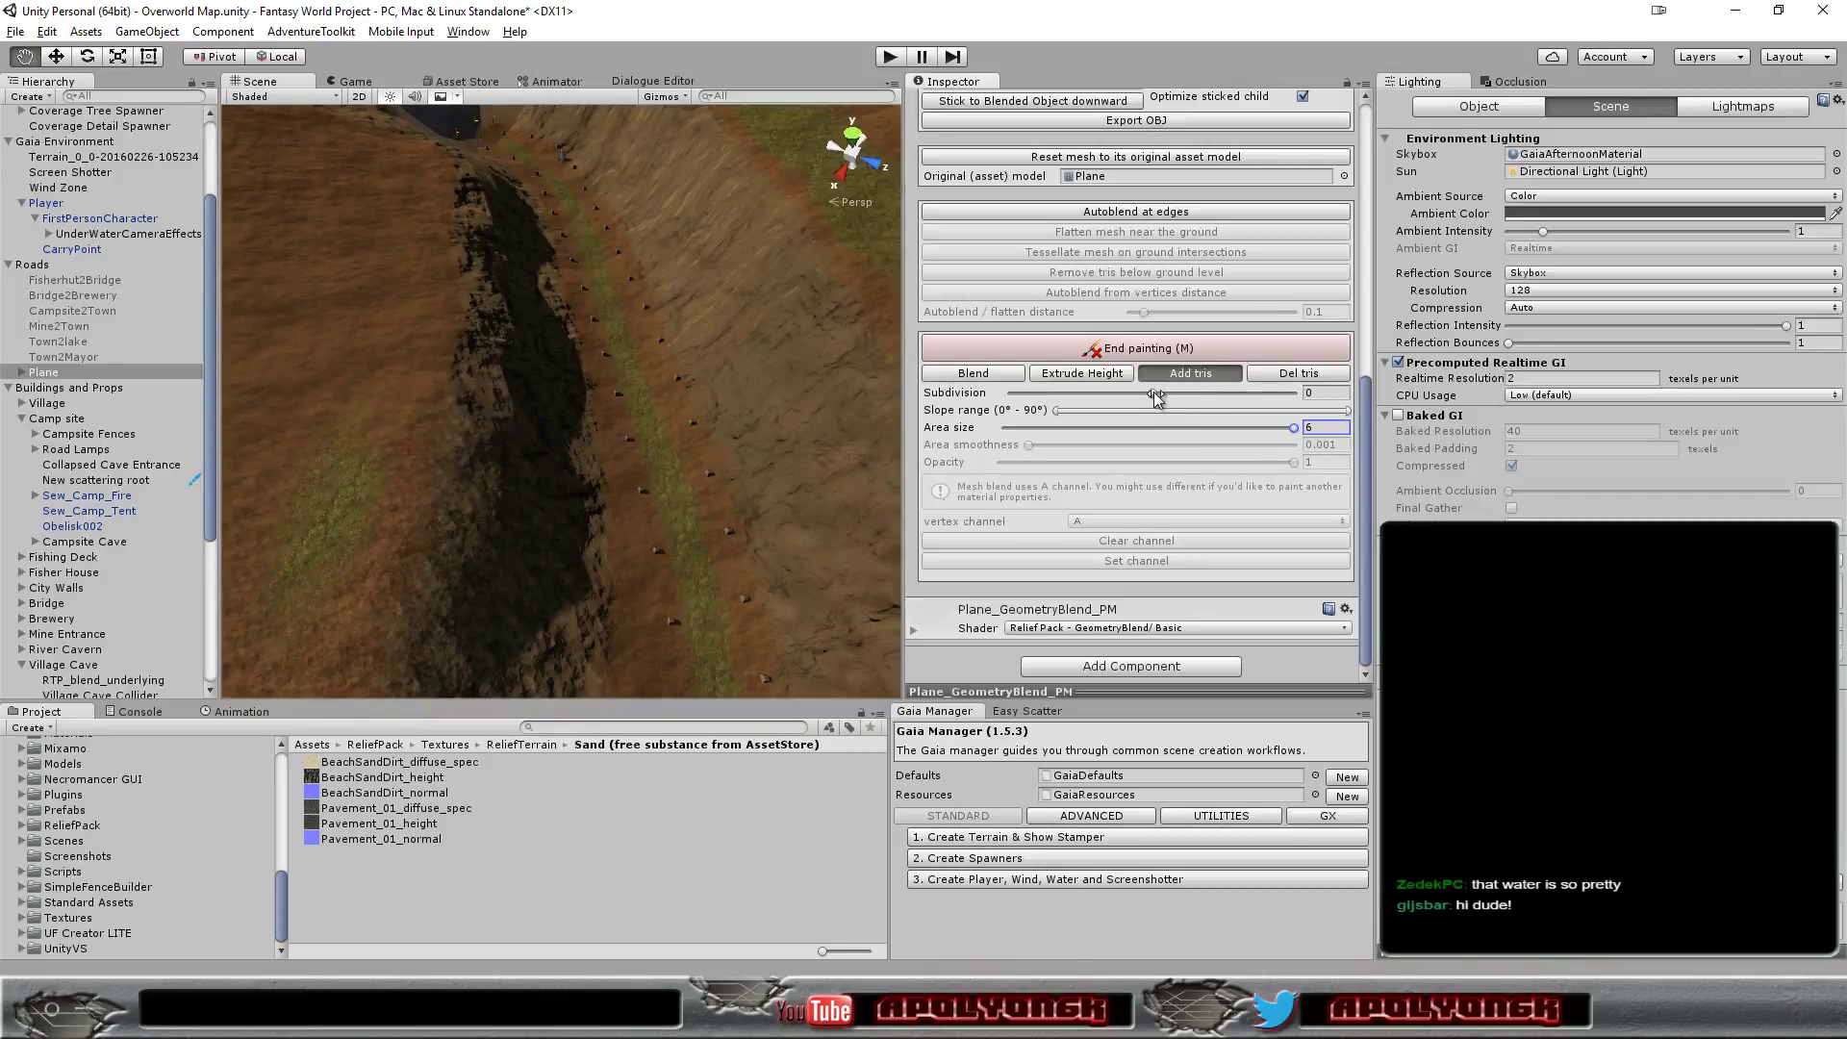
- Set the brush subdivision to 1 and the area size to 4.44
left_click_drag(1154, 394, 1210, 403)
left_click_drag(1228, 429, 1220, 429)
left_click(1245, 393)
left_click_drag(1224, 402, 1200, 402)
- Paint a road strip along the dirt path from the cave and lengthen it down the gully
mouse_move(677, 505)
left_mouse_down()
mouse_move(591, 242)
mouse_move(525, 150)
left_mouse_up()
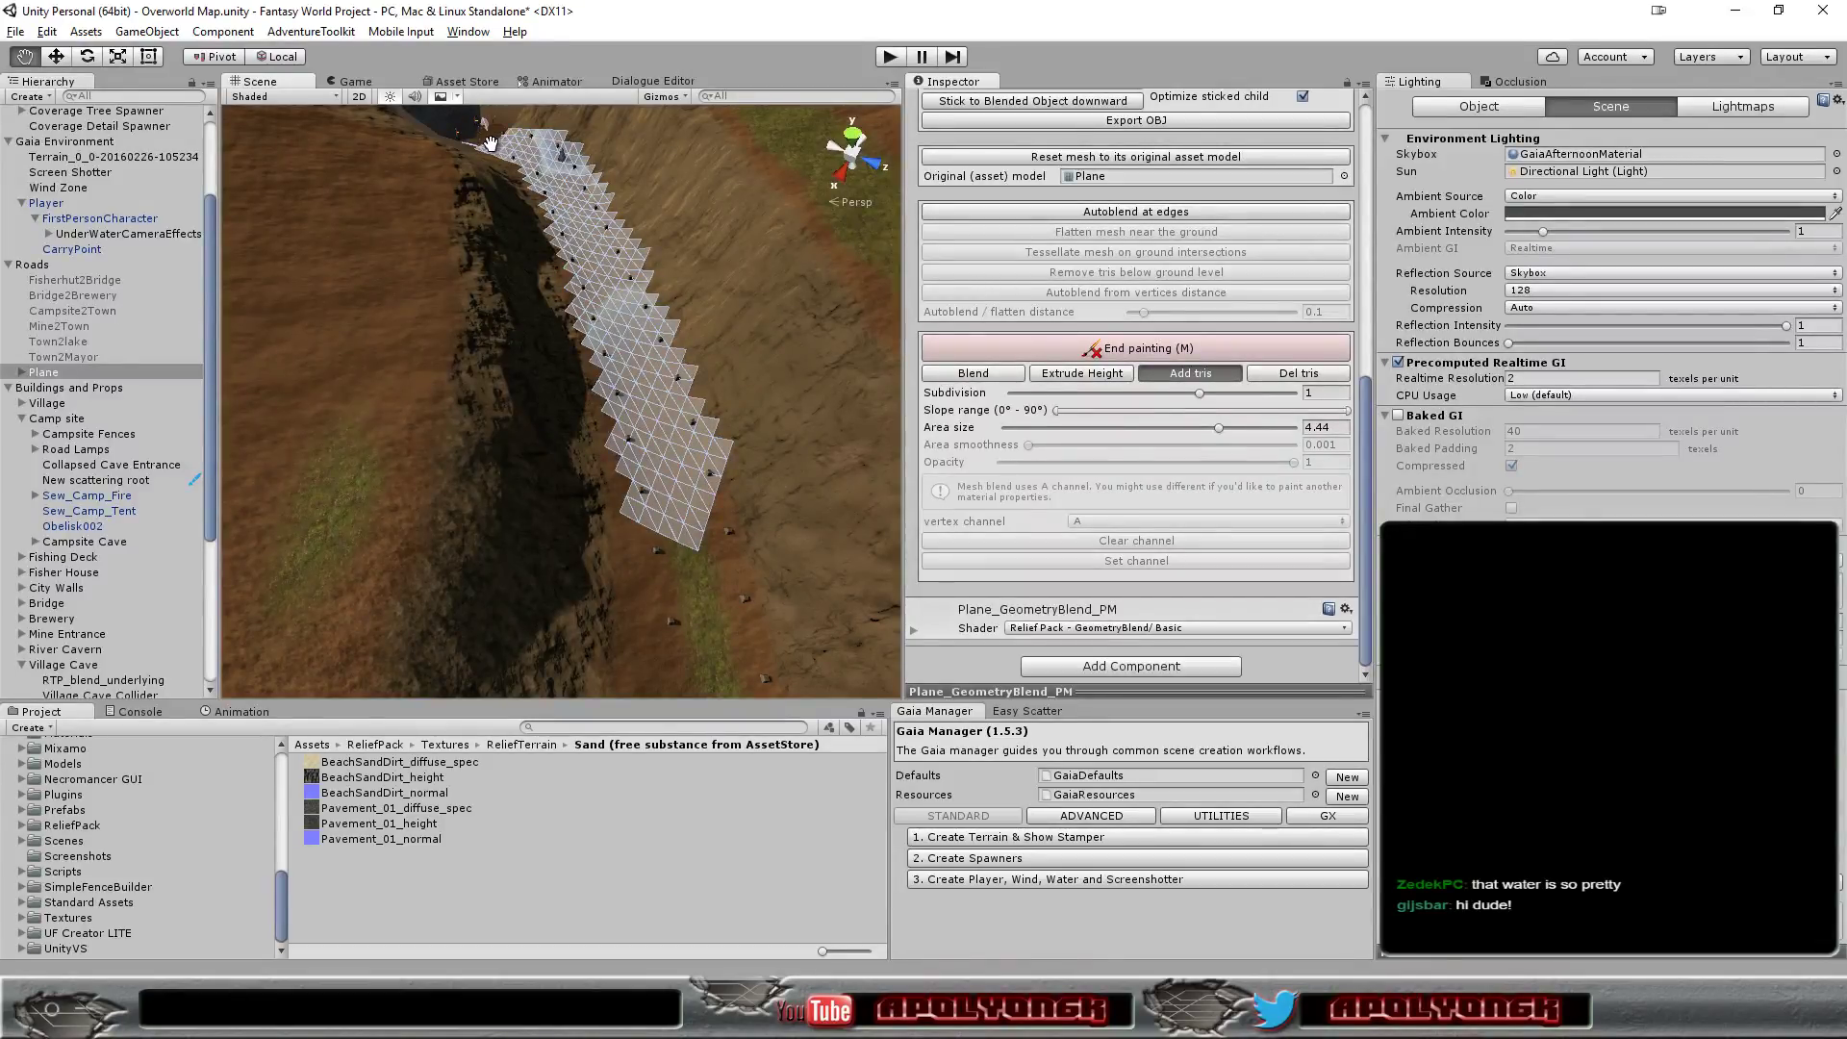
left_click_drag(491, 143, 476, 134)
left_click_drag(677, 508, 722, 670)
scroll(712, 664, "down", 2)
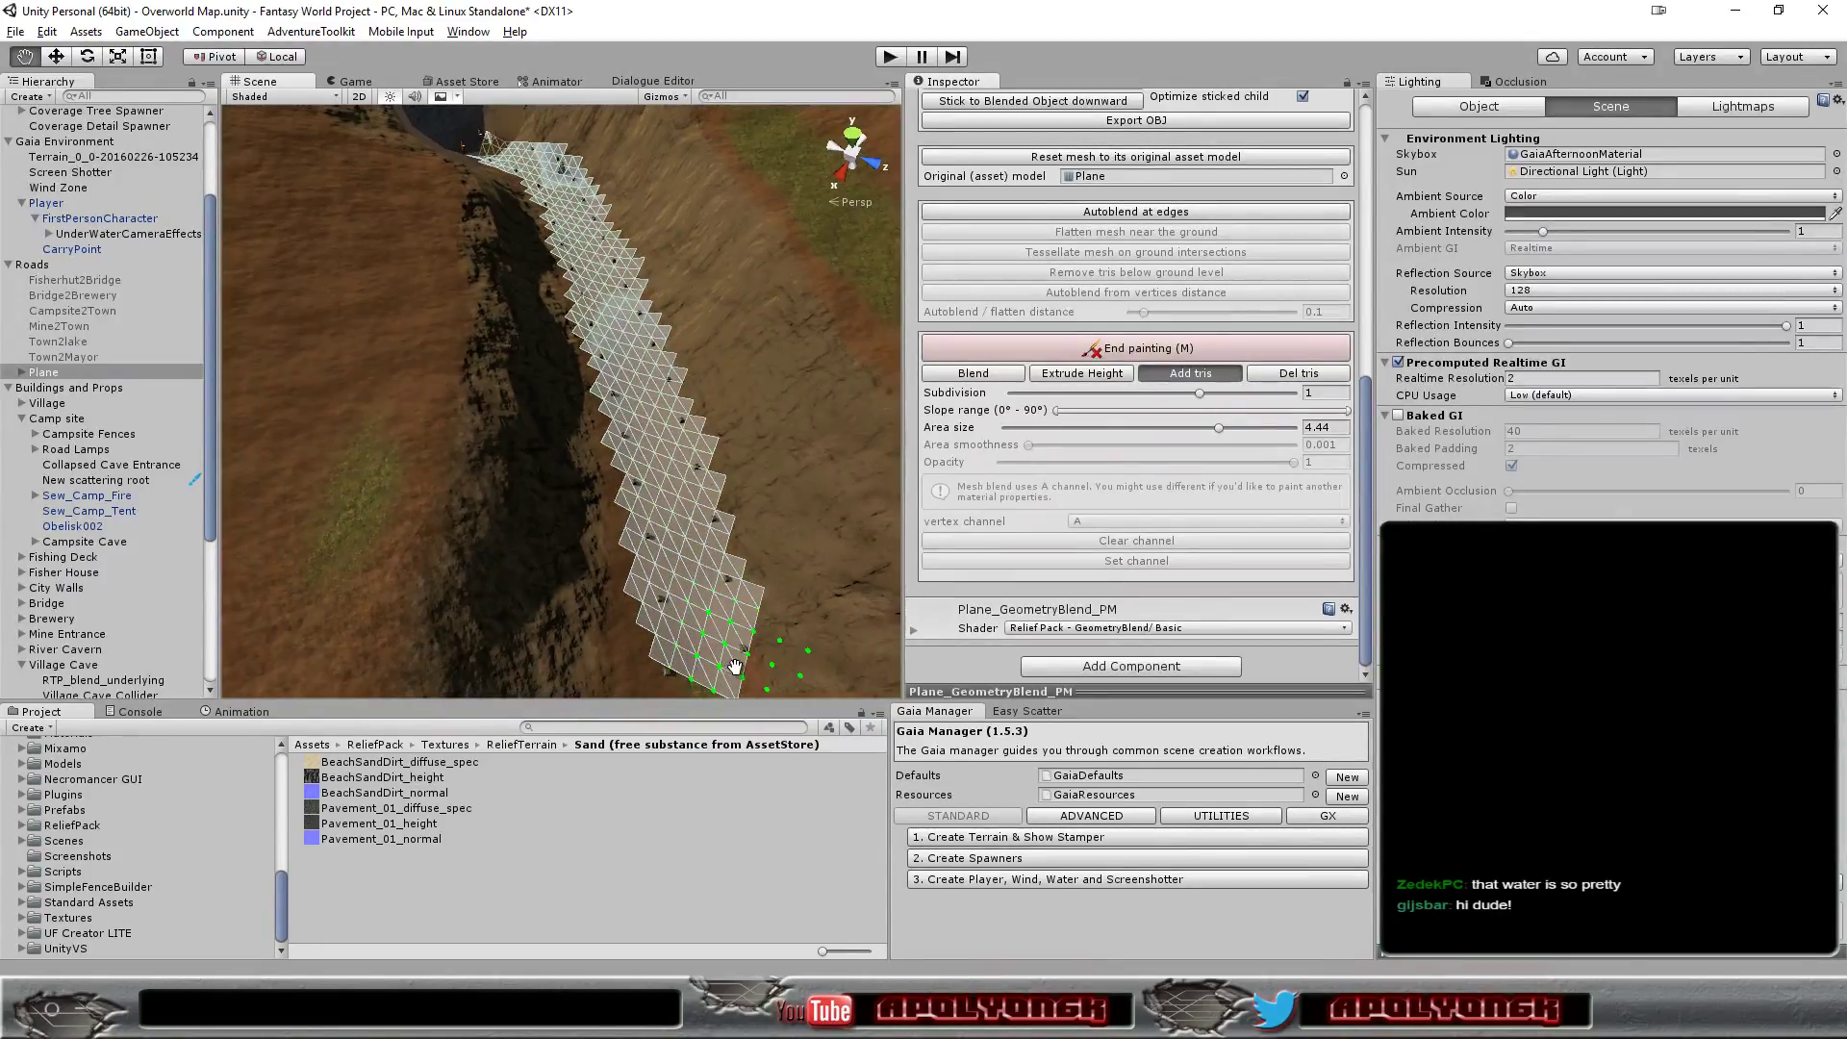
scroll(703, 660, "down", 2)
scroll(701, 659, "down", 2)
scroll(696, 657, "down", 2)
scroll(697, 656, "down", 1)
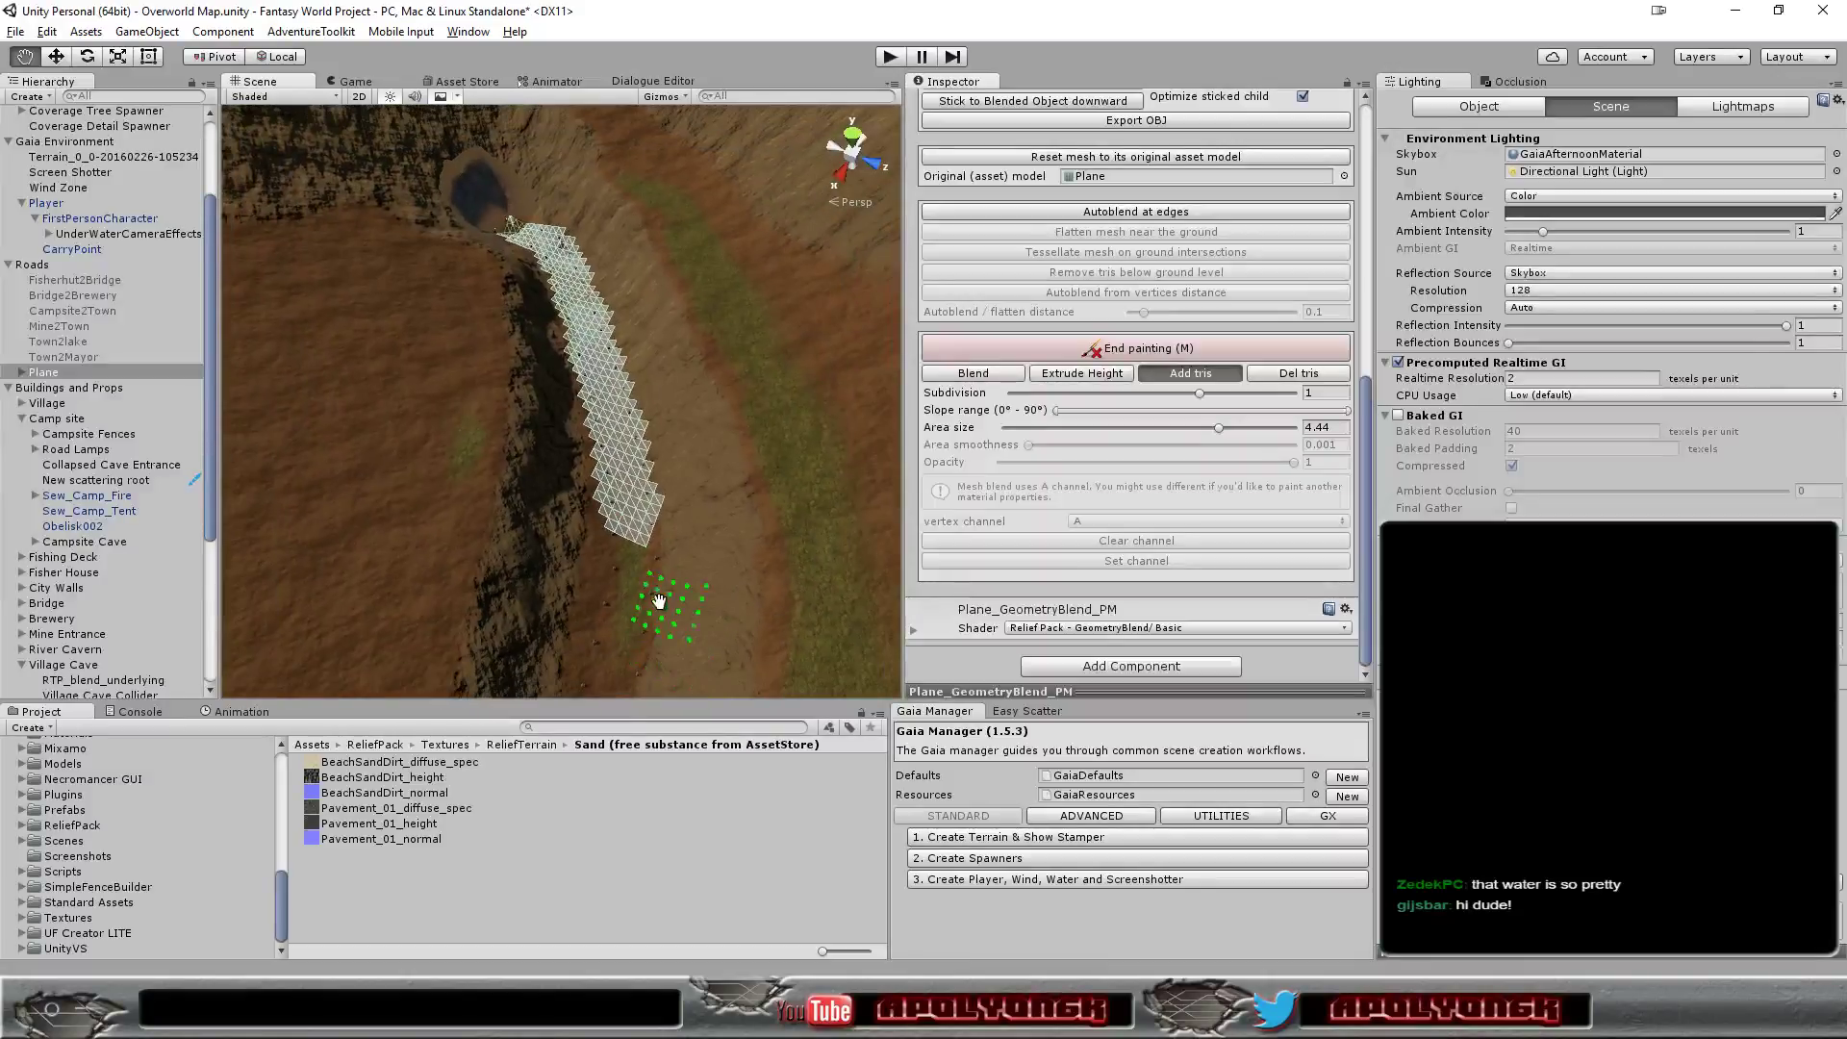
left_click_drag(631, 548, 605, 680)
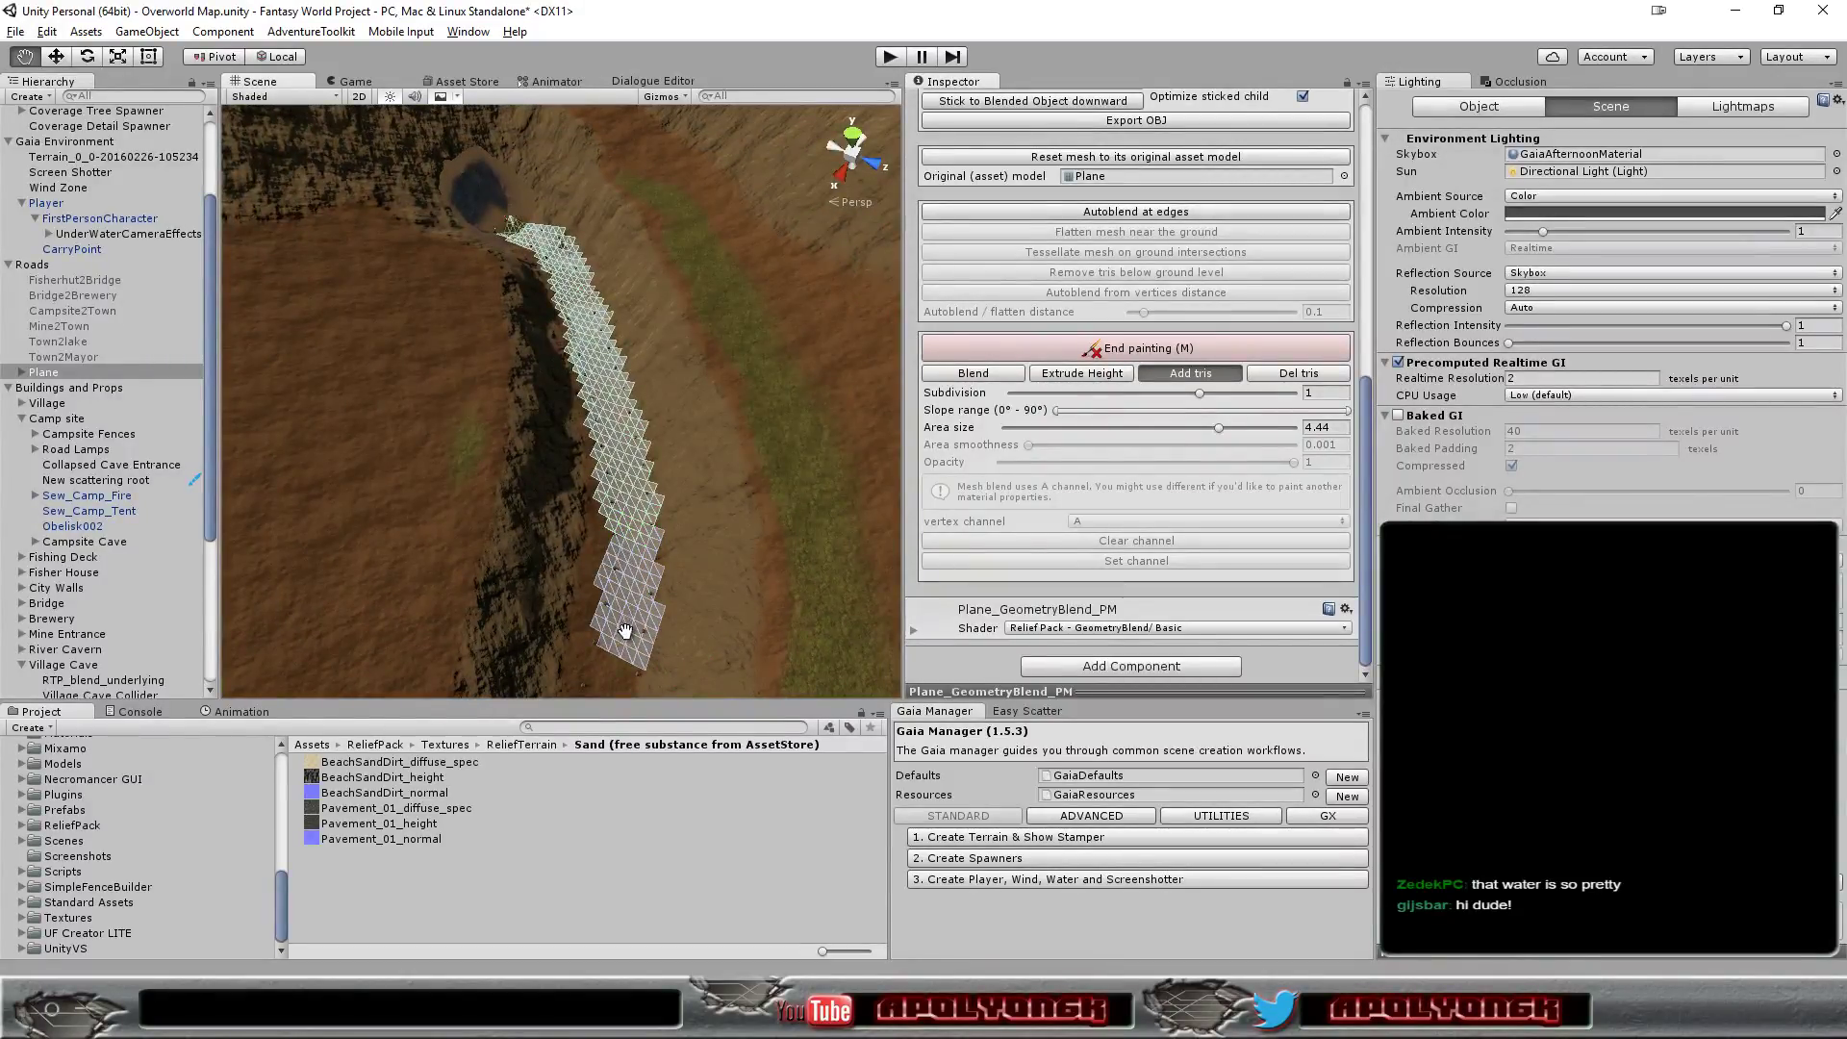
scroll(601, 692, "down", 2)
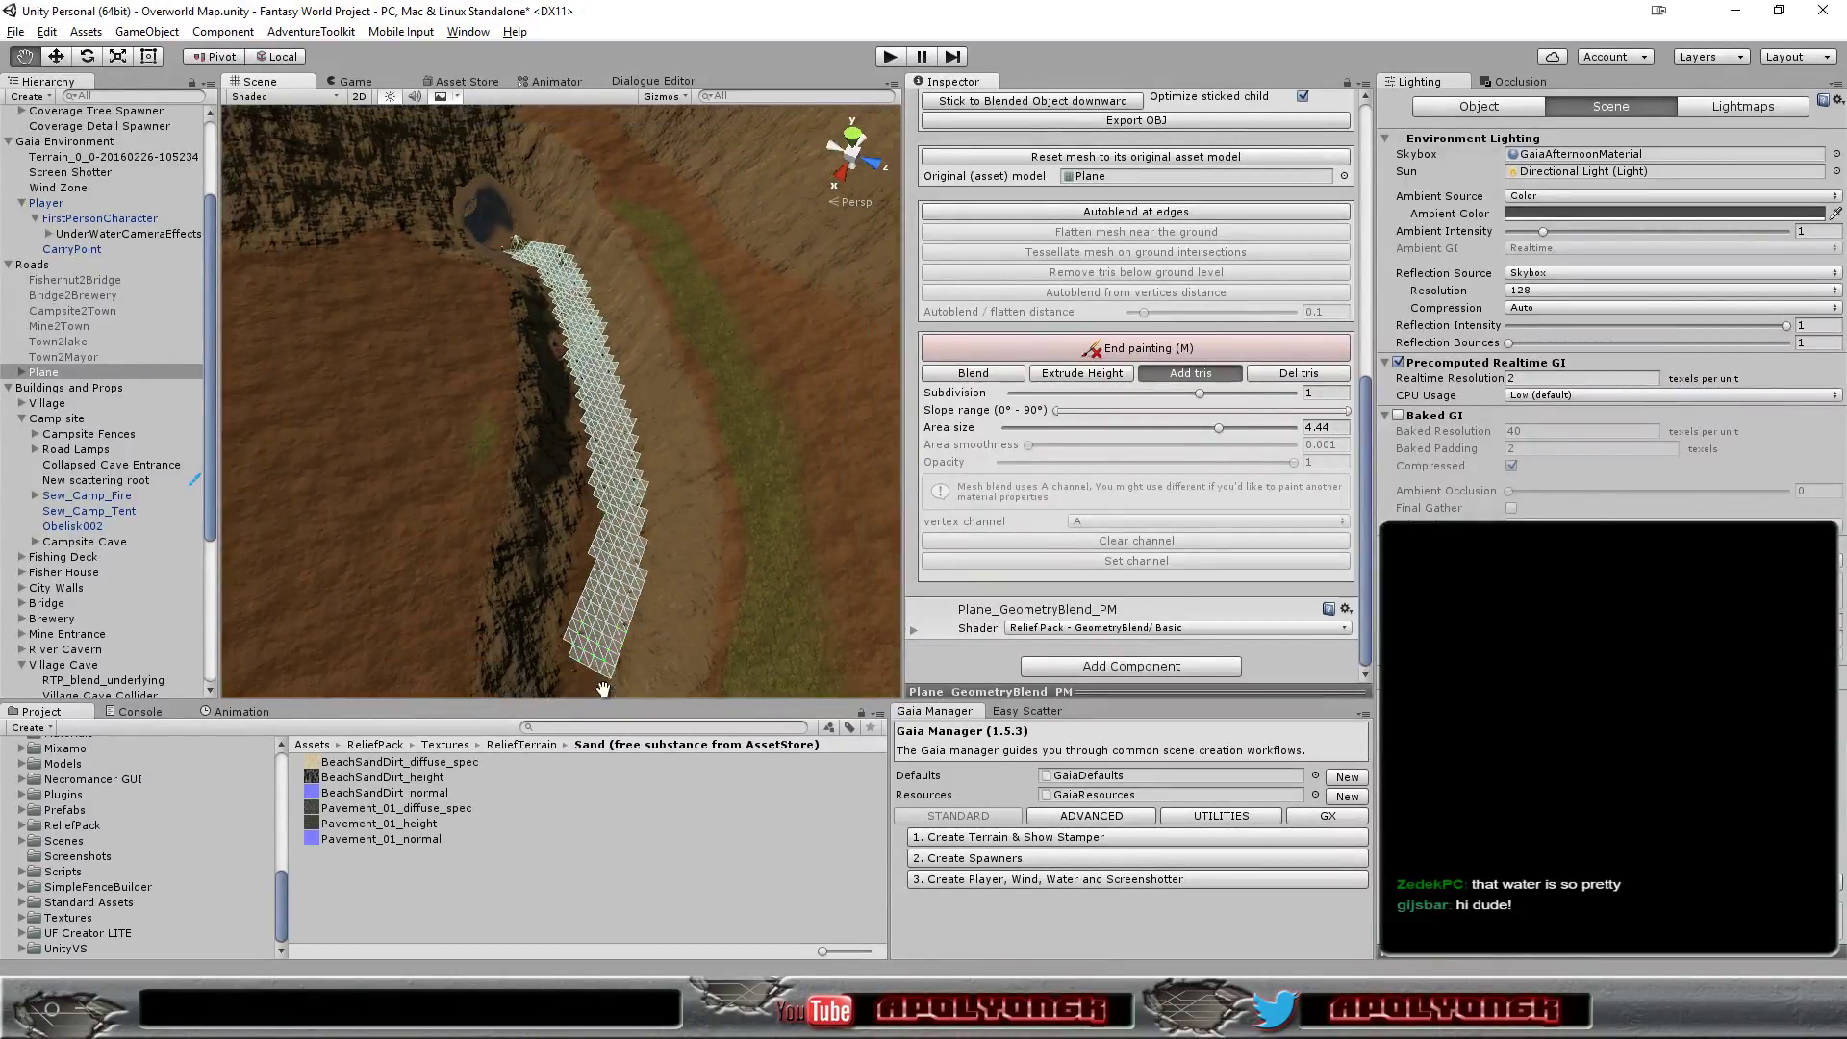
scroll(598, 672, "down", 2)
scroll(589, 626, "down", 2)
mouse_move(581, 588)
left_mouse_down()
mouse_move(573, 568)
mouse_move(559, 685)
left_mouse_up()
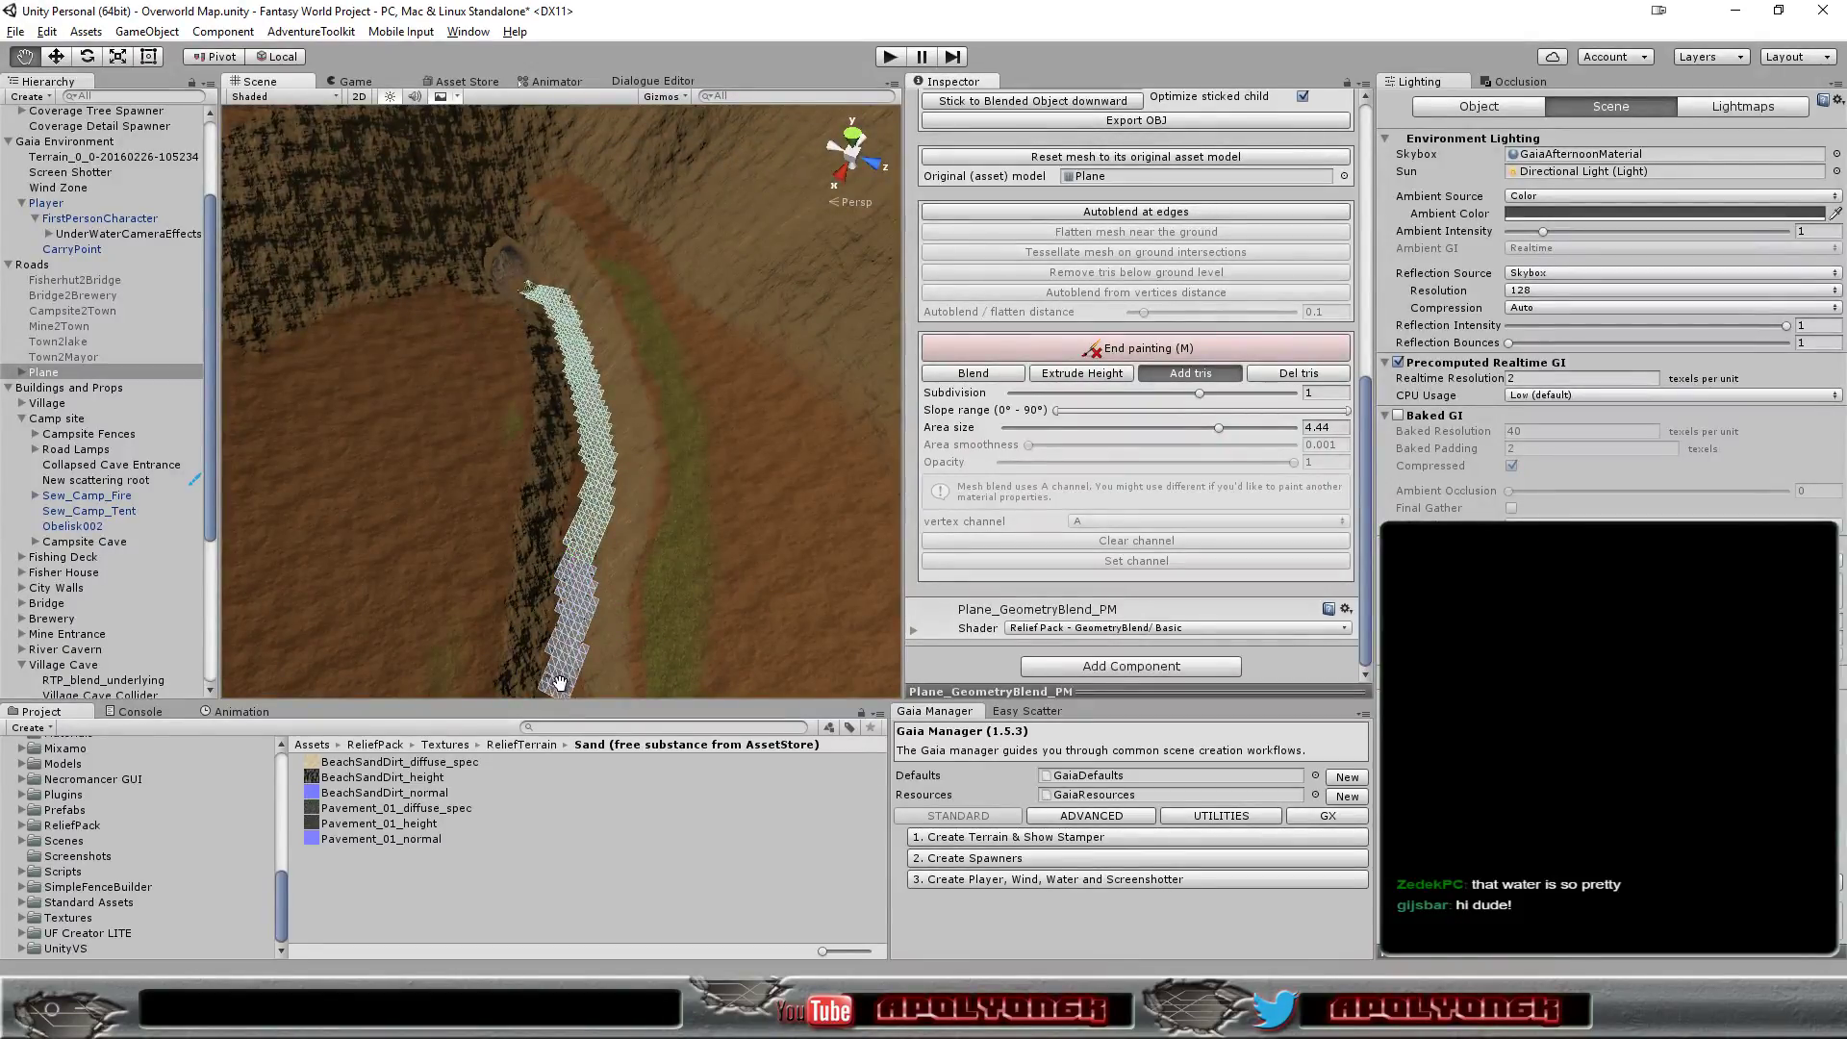
scroll(557, 639, "down", 2)
scroll(556, 606, "down", 2)
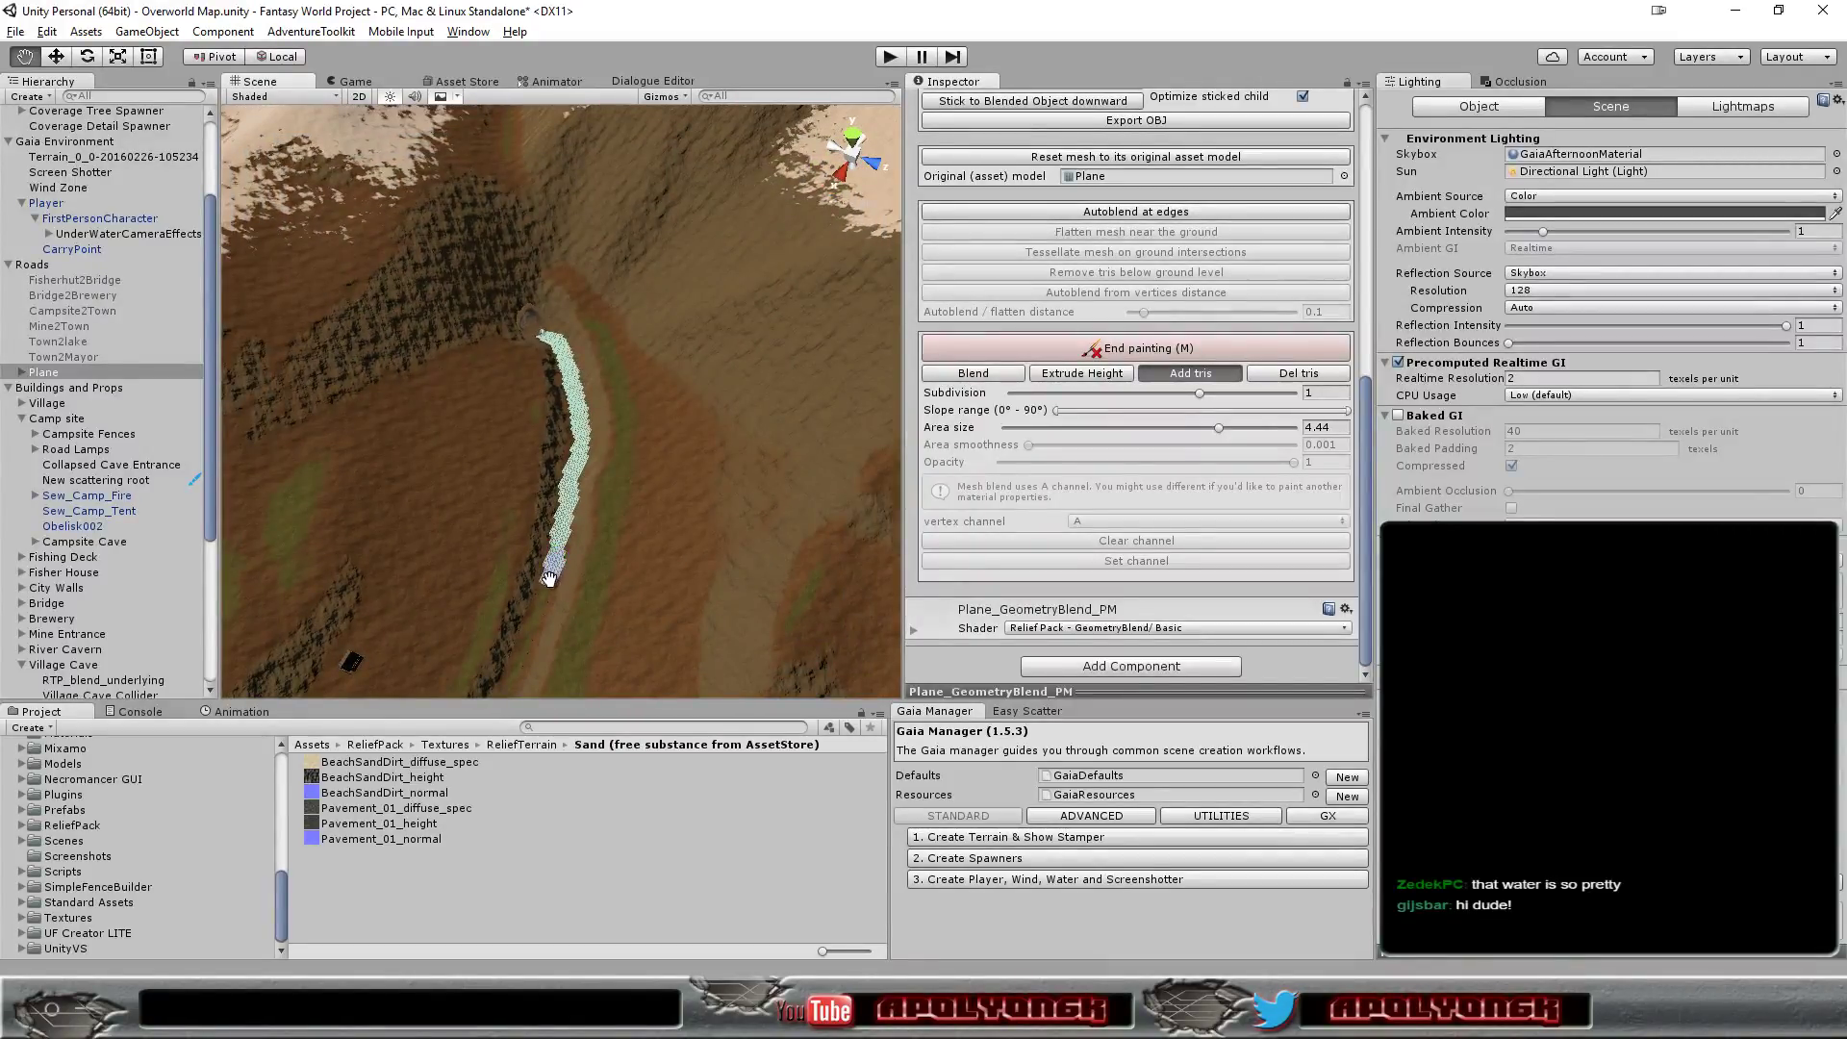
left_click_drag(541, 603, 524, 661)
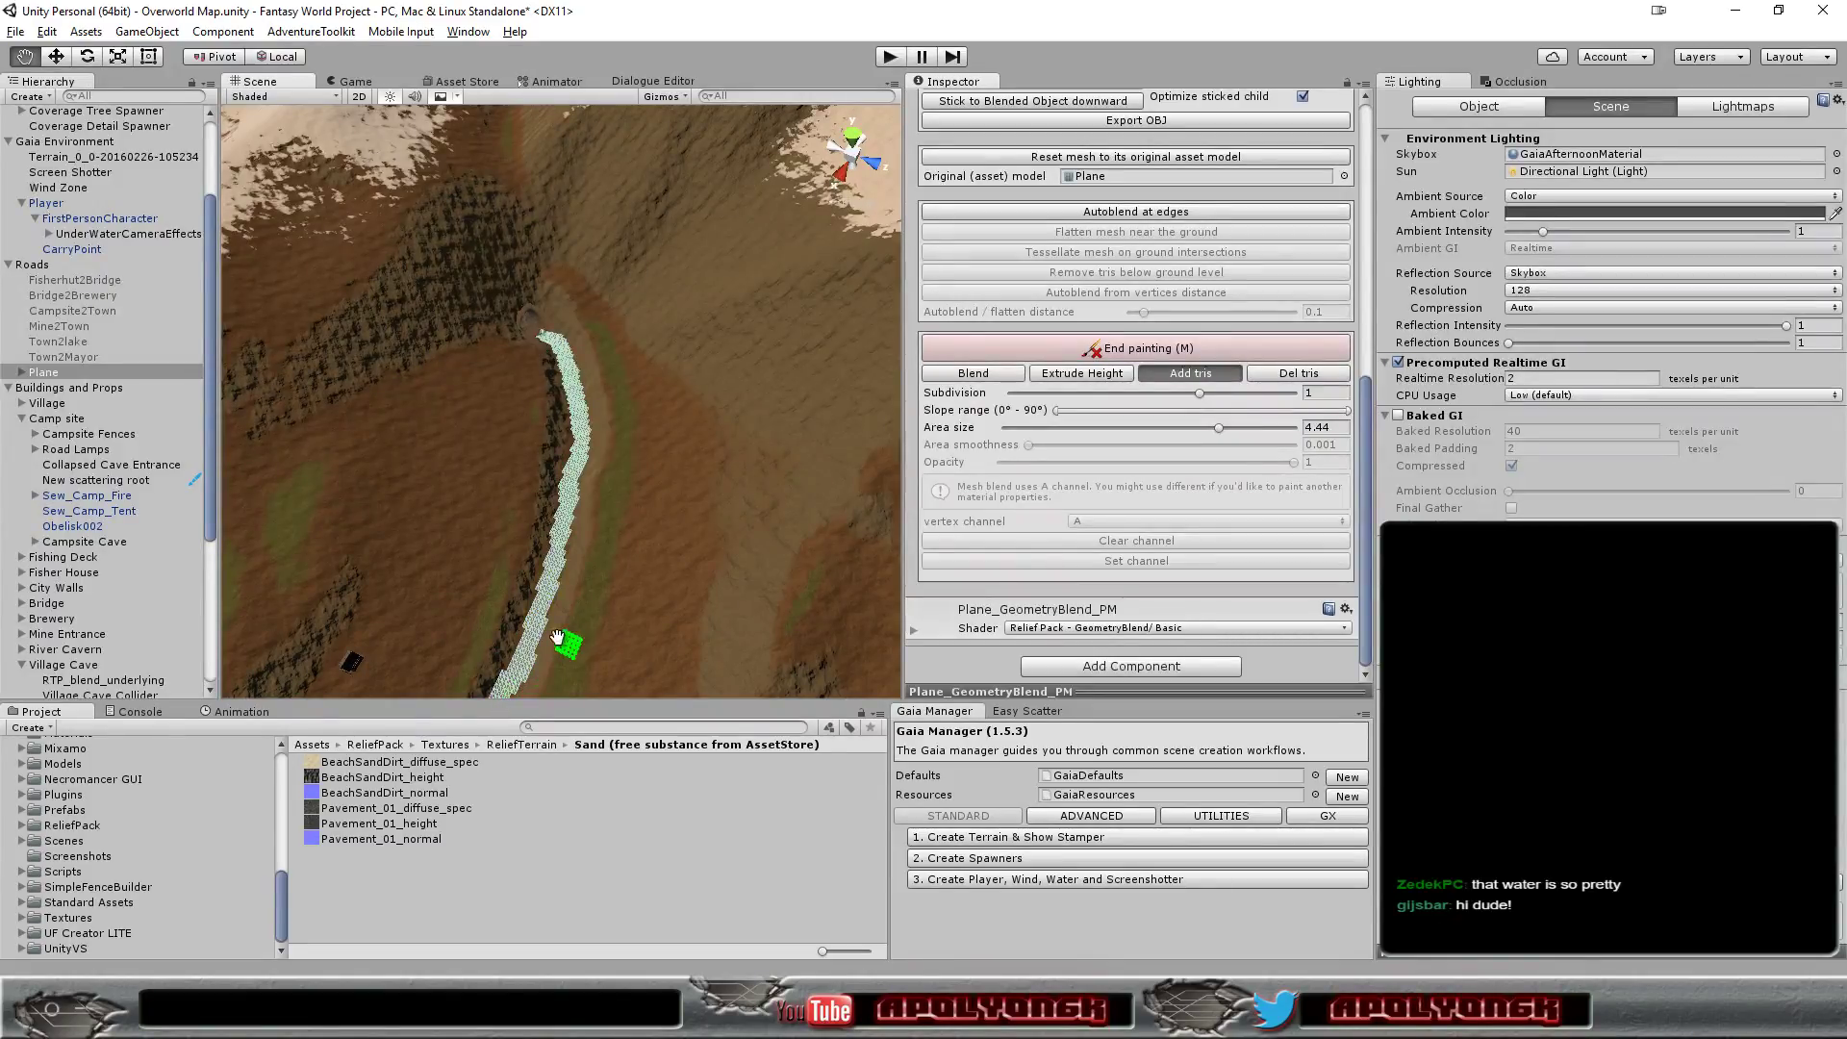
double_click(43, 373)
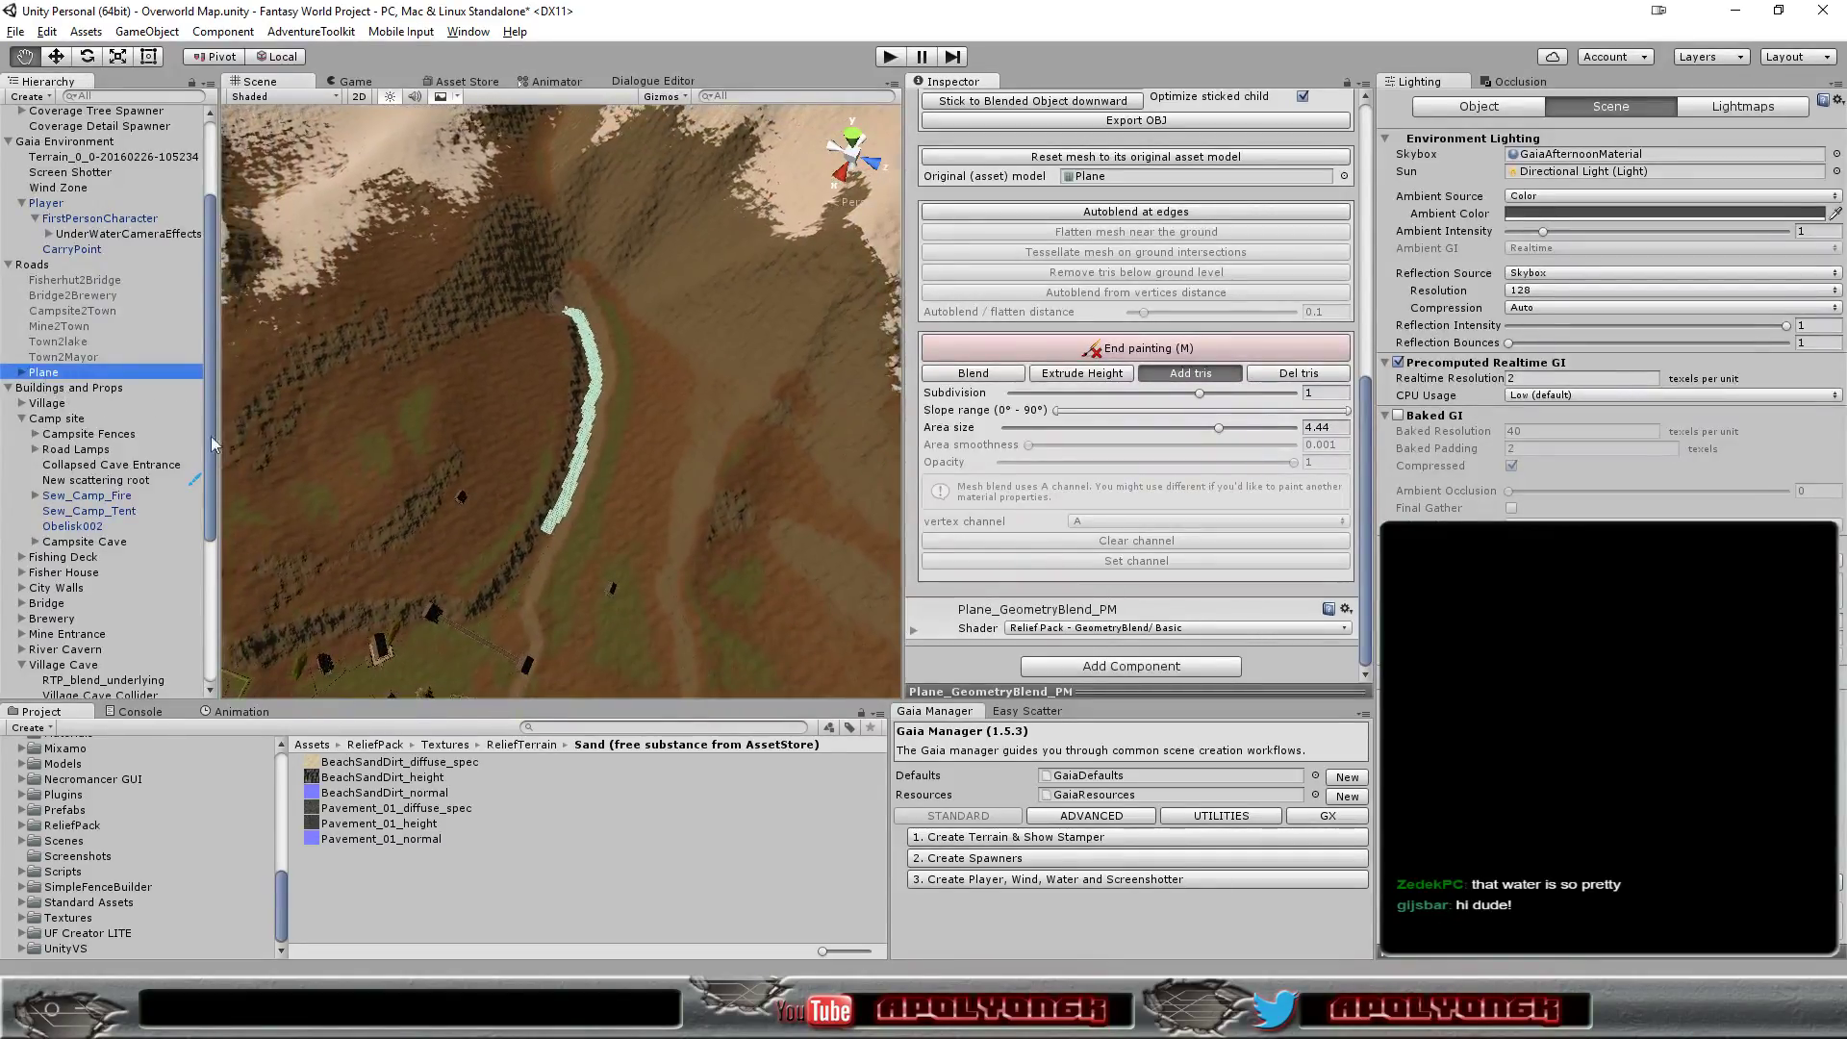
- Extend the road strip down the gully, over the stone wall's arch, and into the village
mouse_move(543, 584)
left_mouse_down("alt")
mouse_move(614, 590)
mouse_move(665, 489)
mouse_move(642, 665)
left_mouse_up("alt")
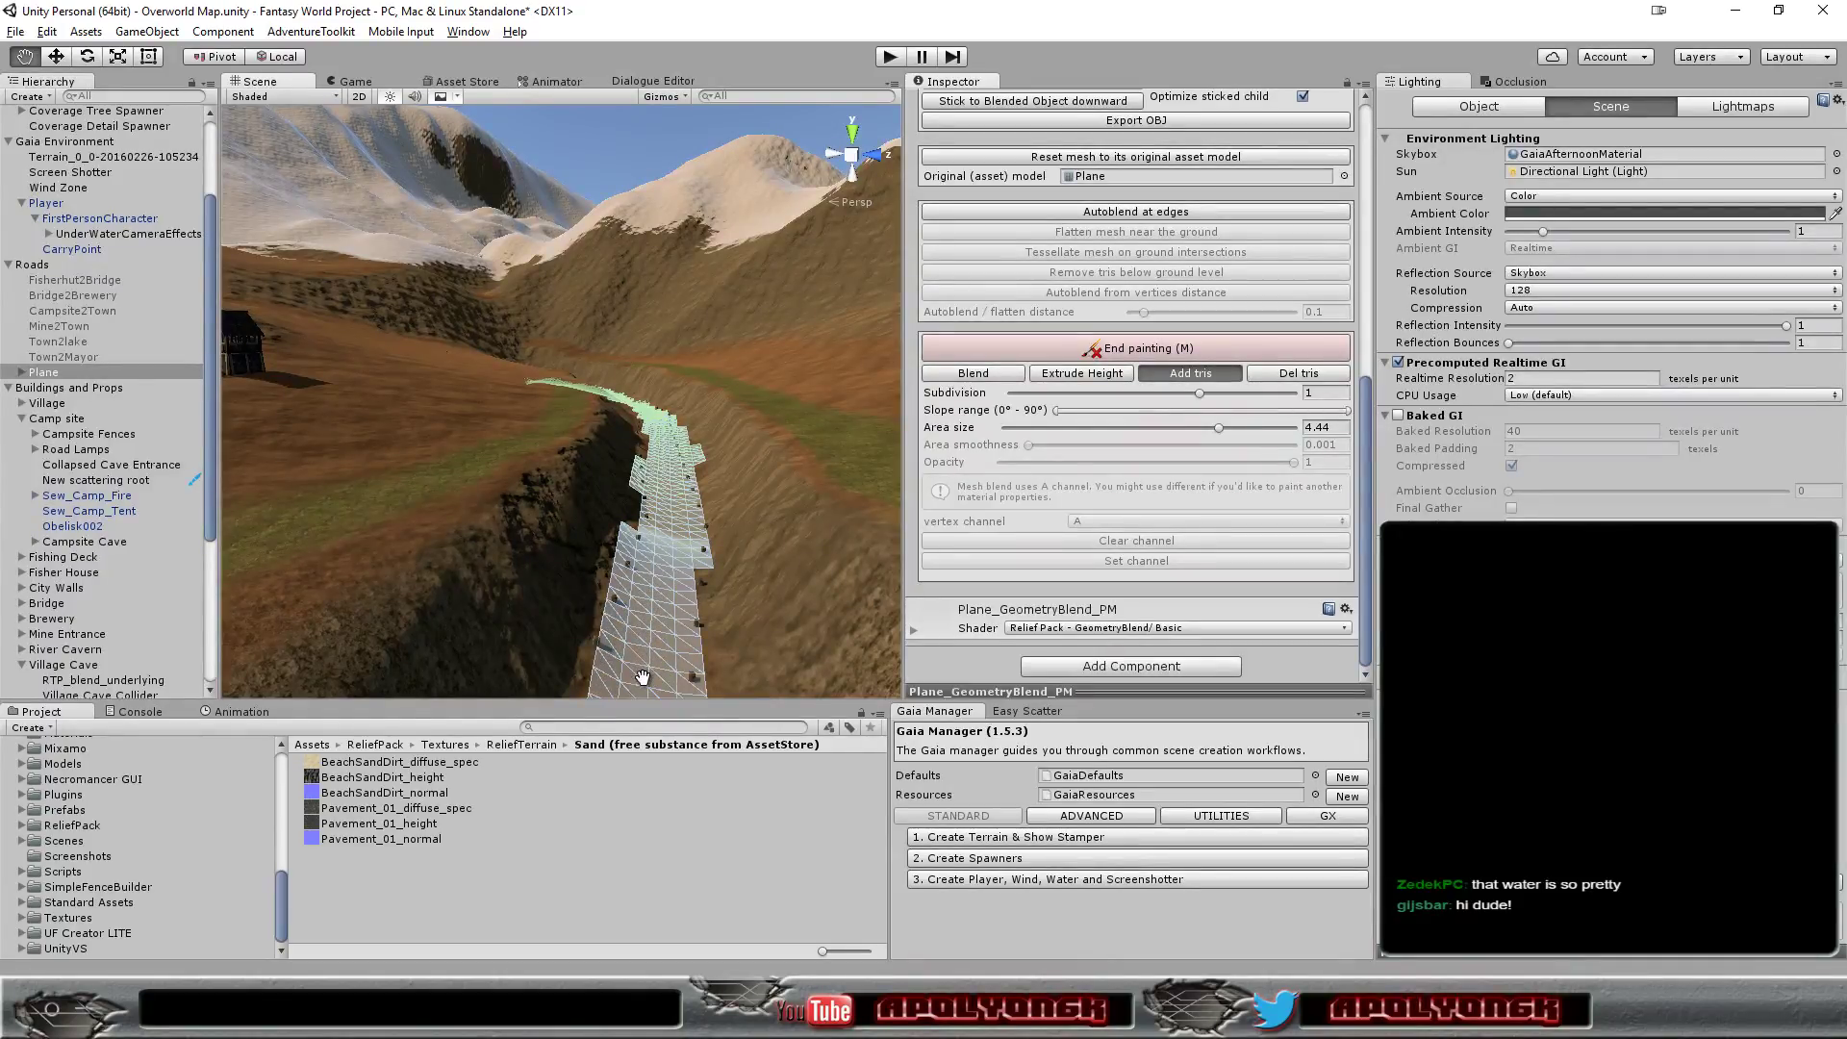
scroll(643, 677, "down", 3)
left_click_drag(589, 561, 492, 690)
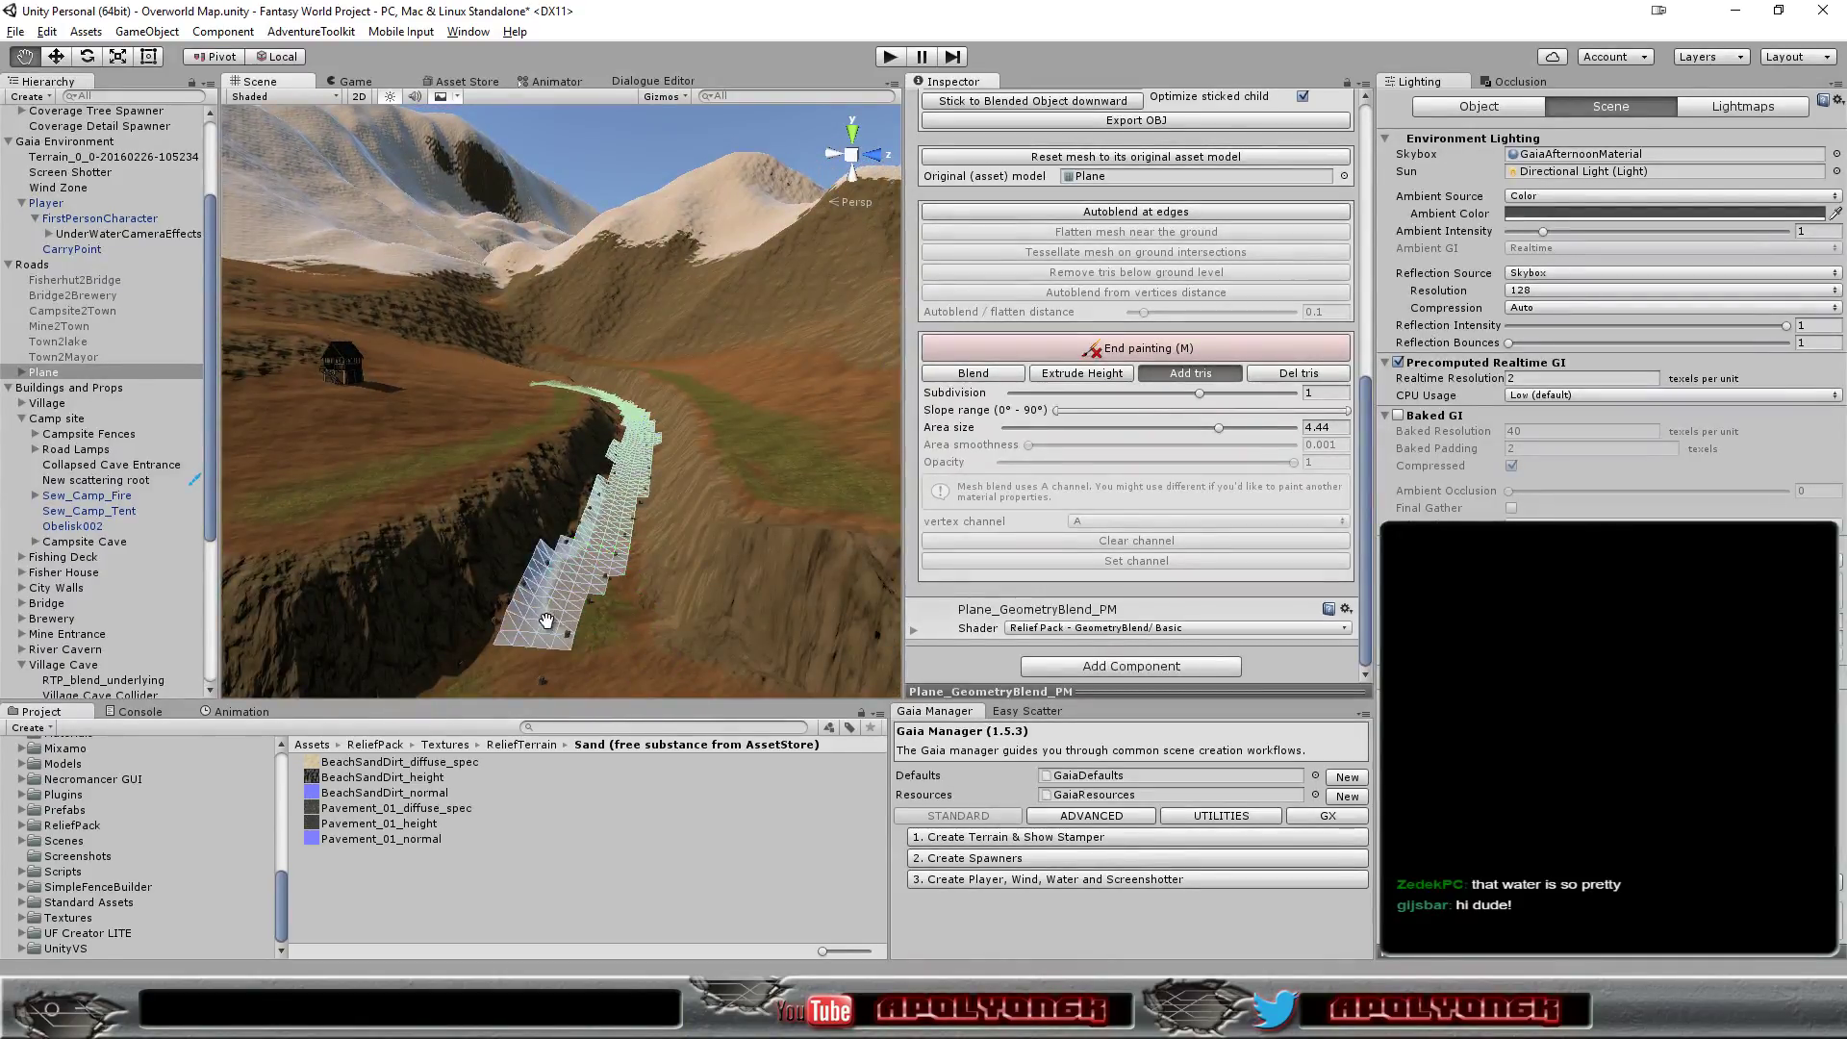
scroll(557, 632, "down", 3)
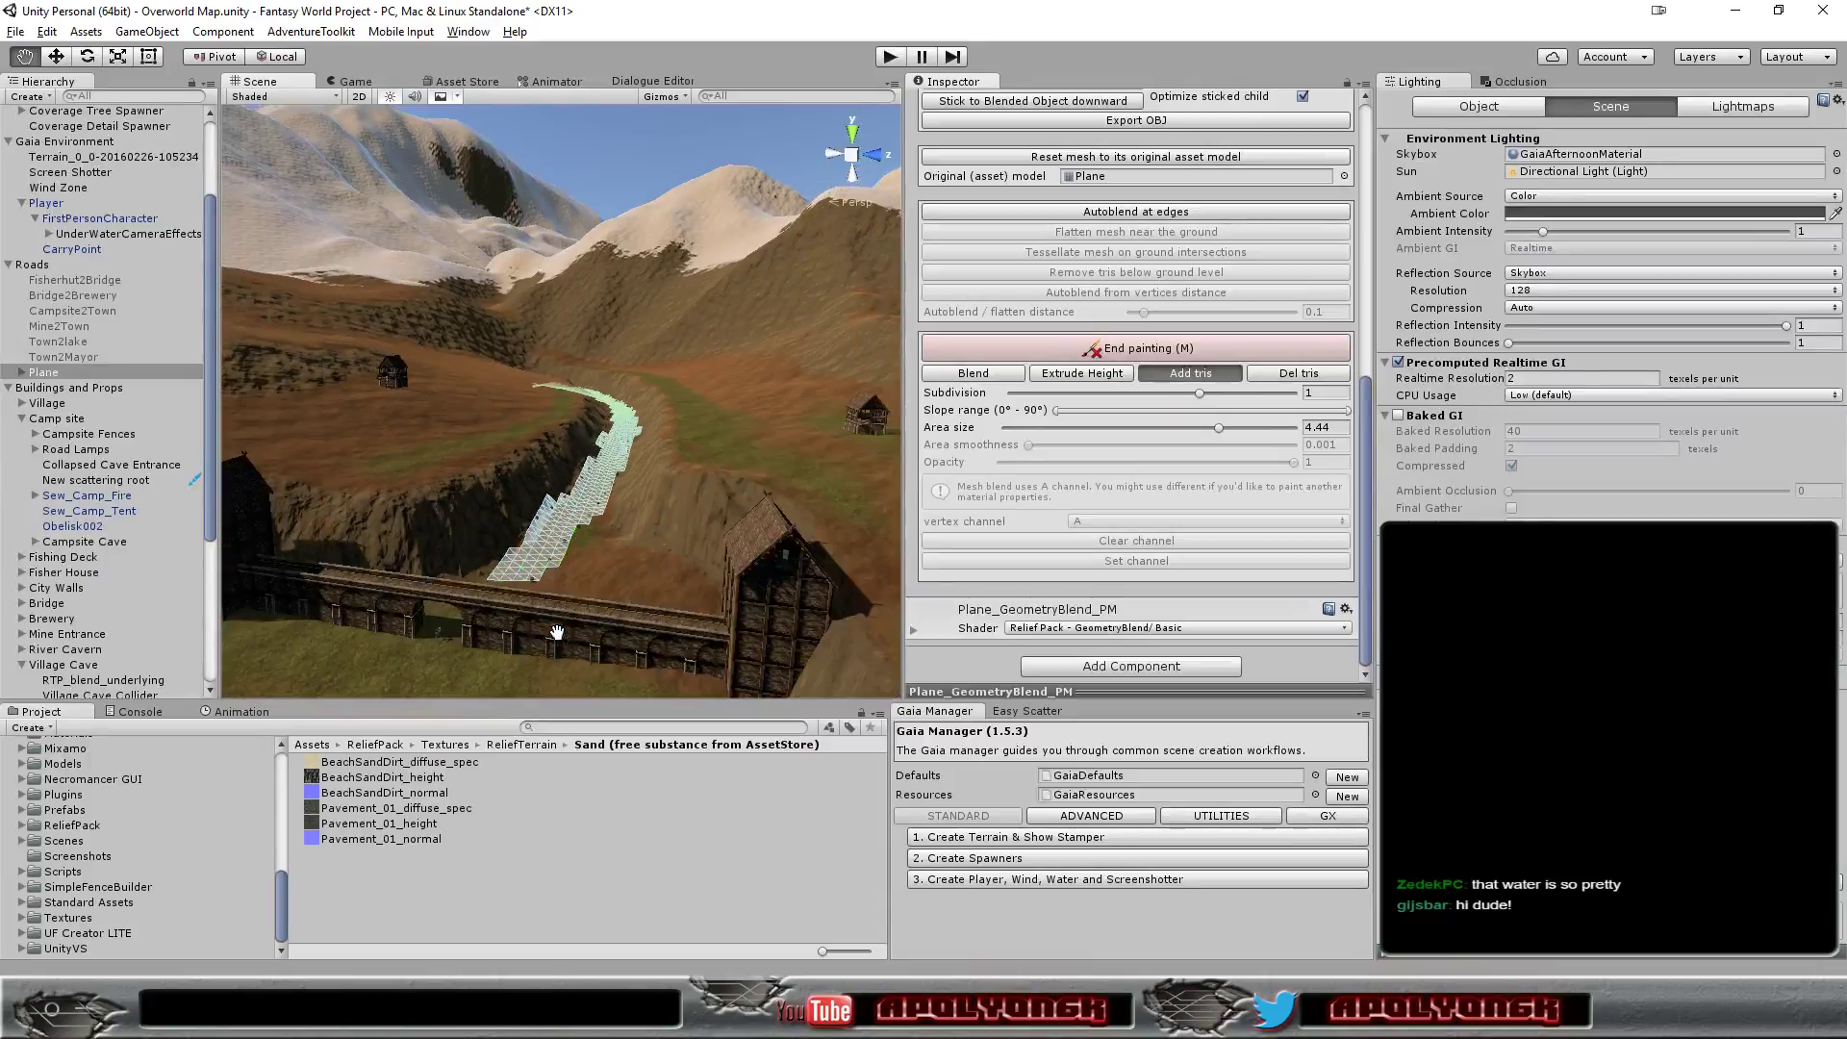
left_click_drag(550, 607, 659, 591, "alt")
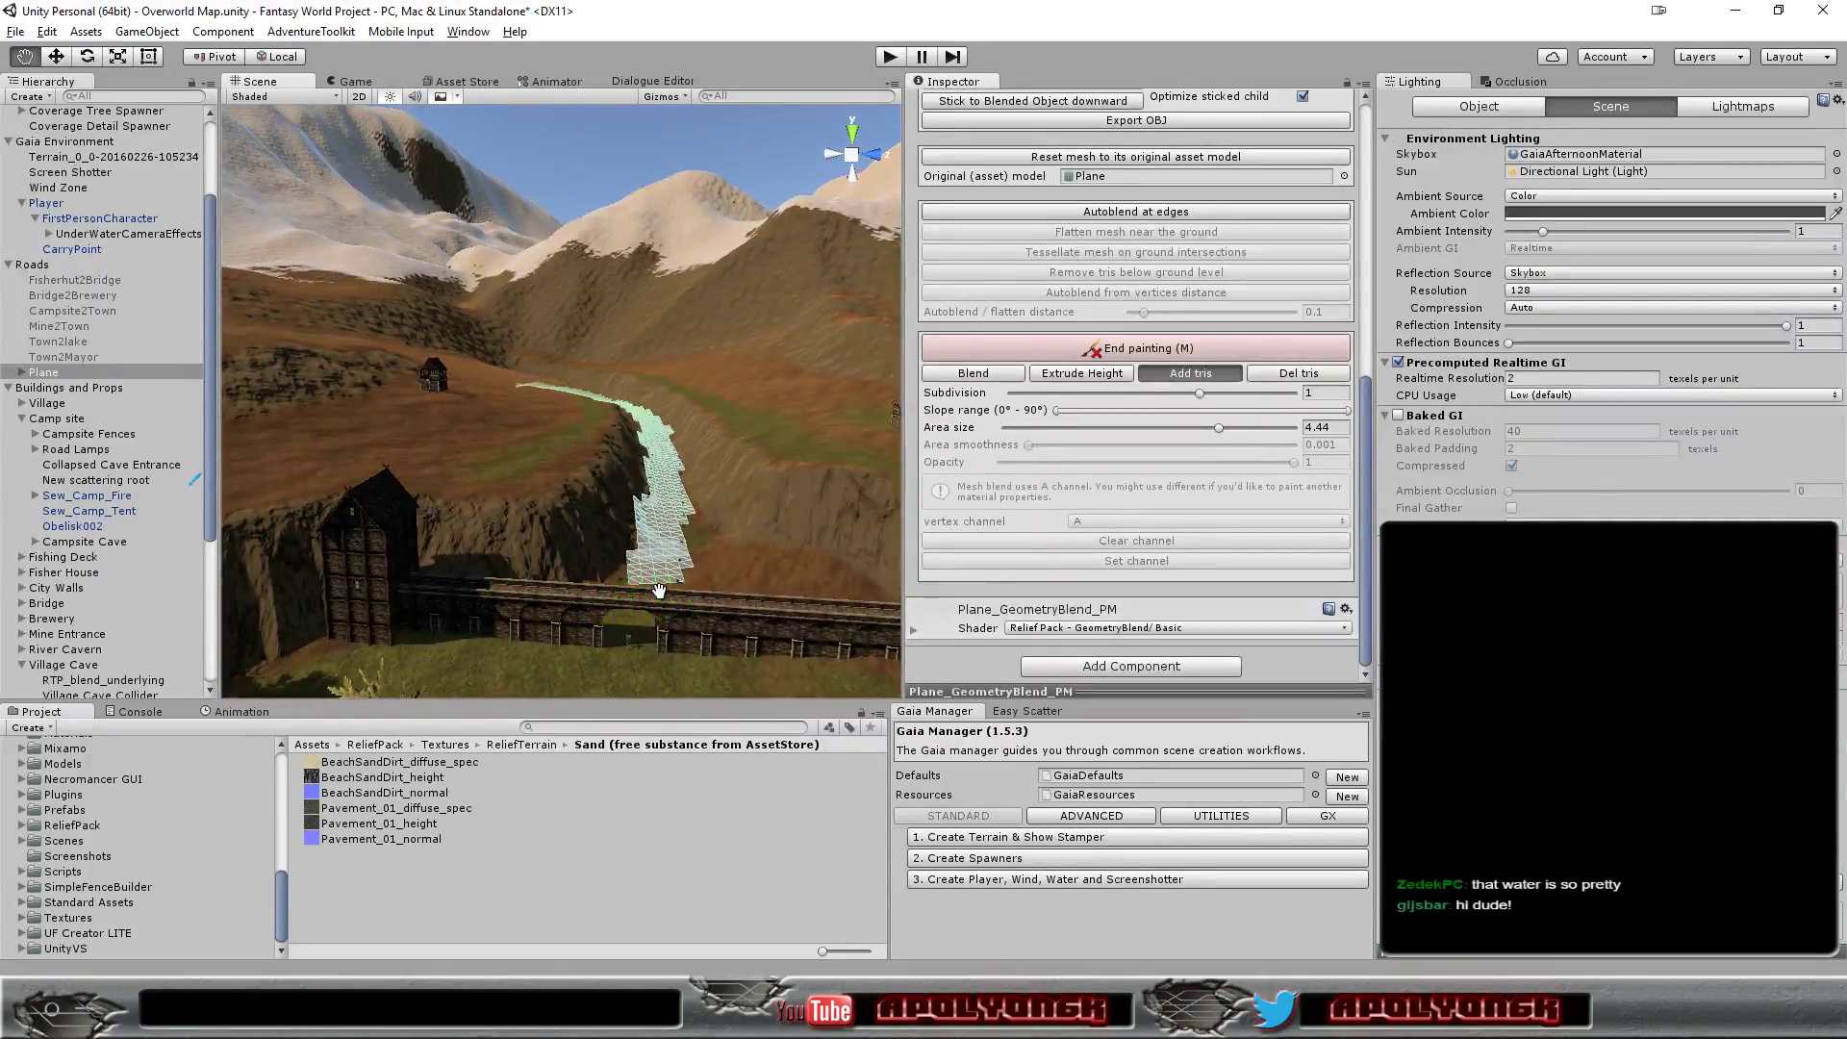
left_click(642, 612)
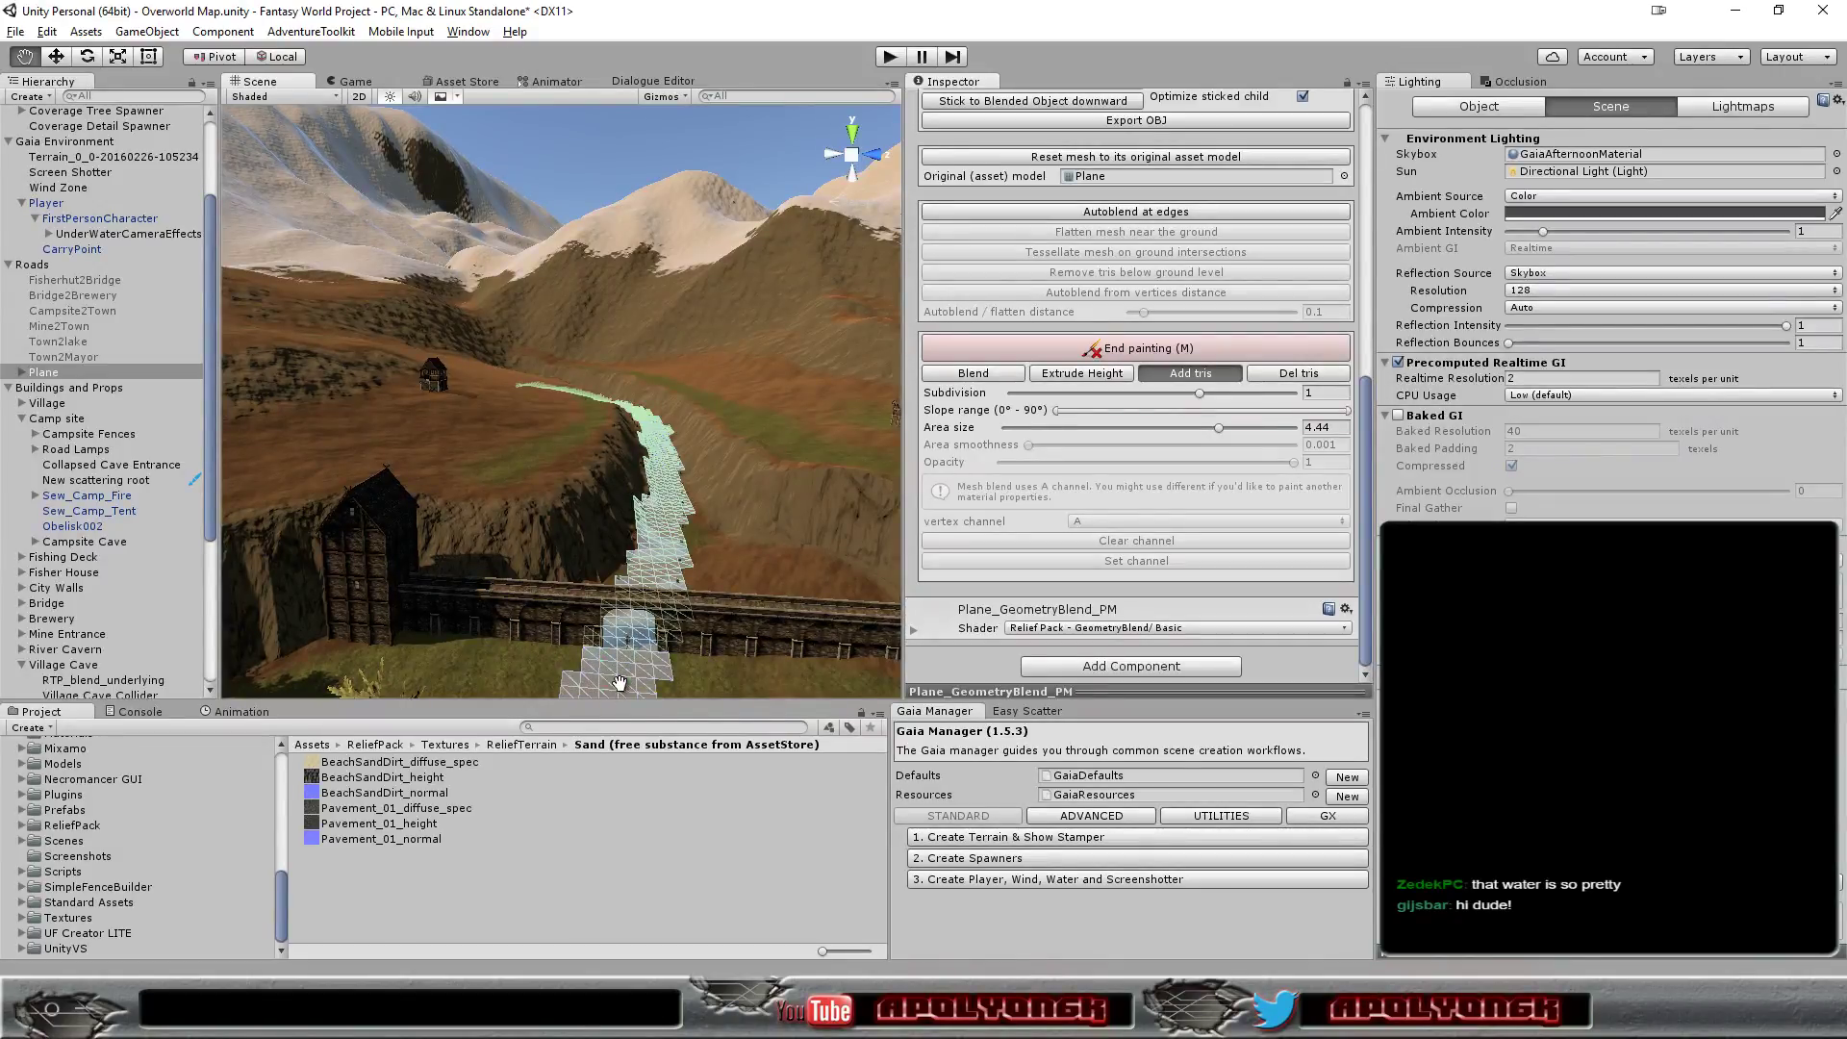
scroll(620, 643, "down", 3)
scroll(621, 643, "down", 3)
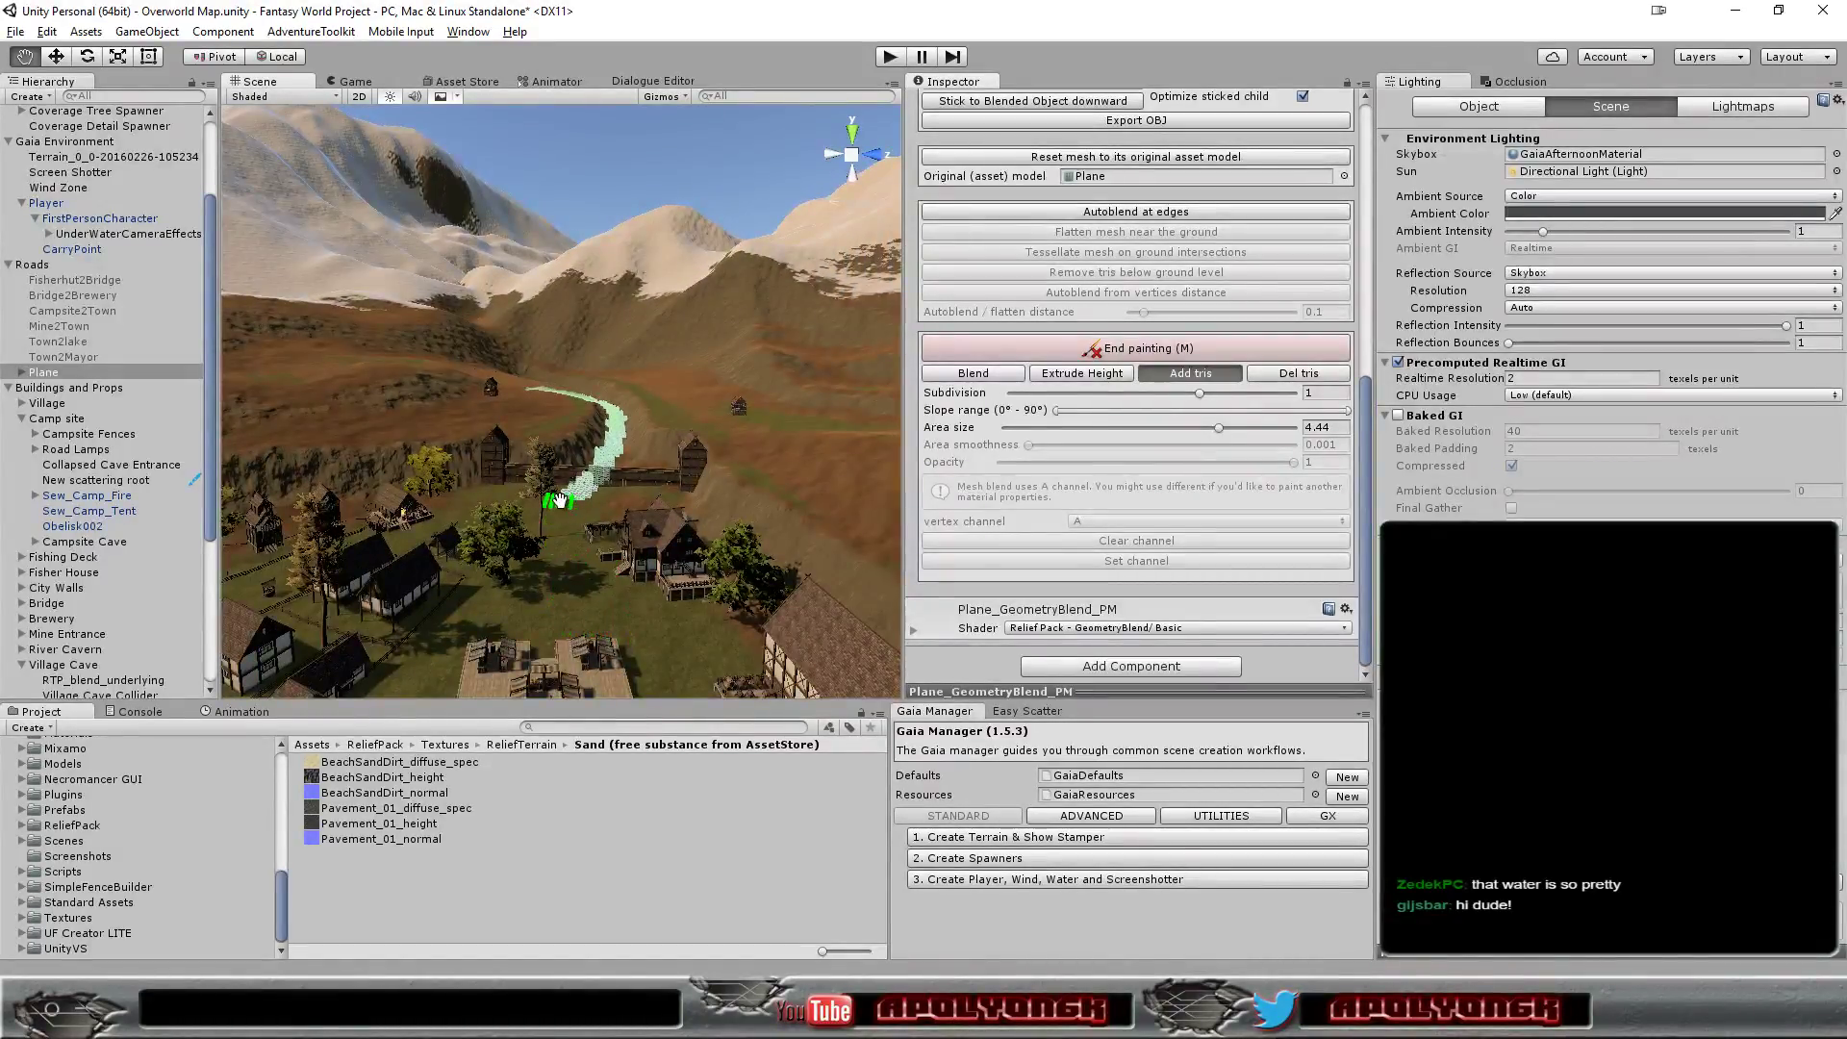
left_click_drag(566, 499, 549, 645)
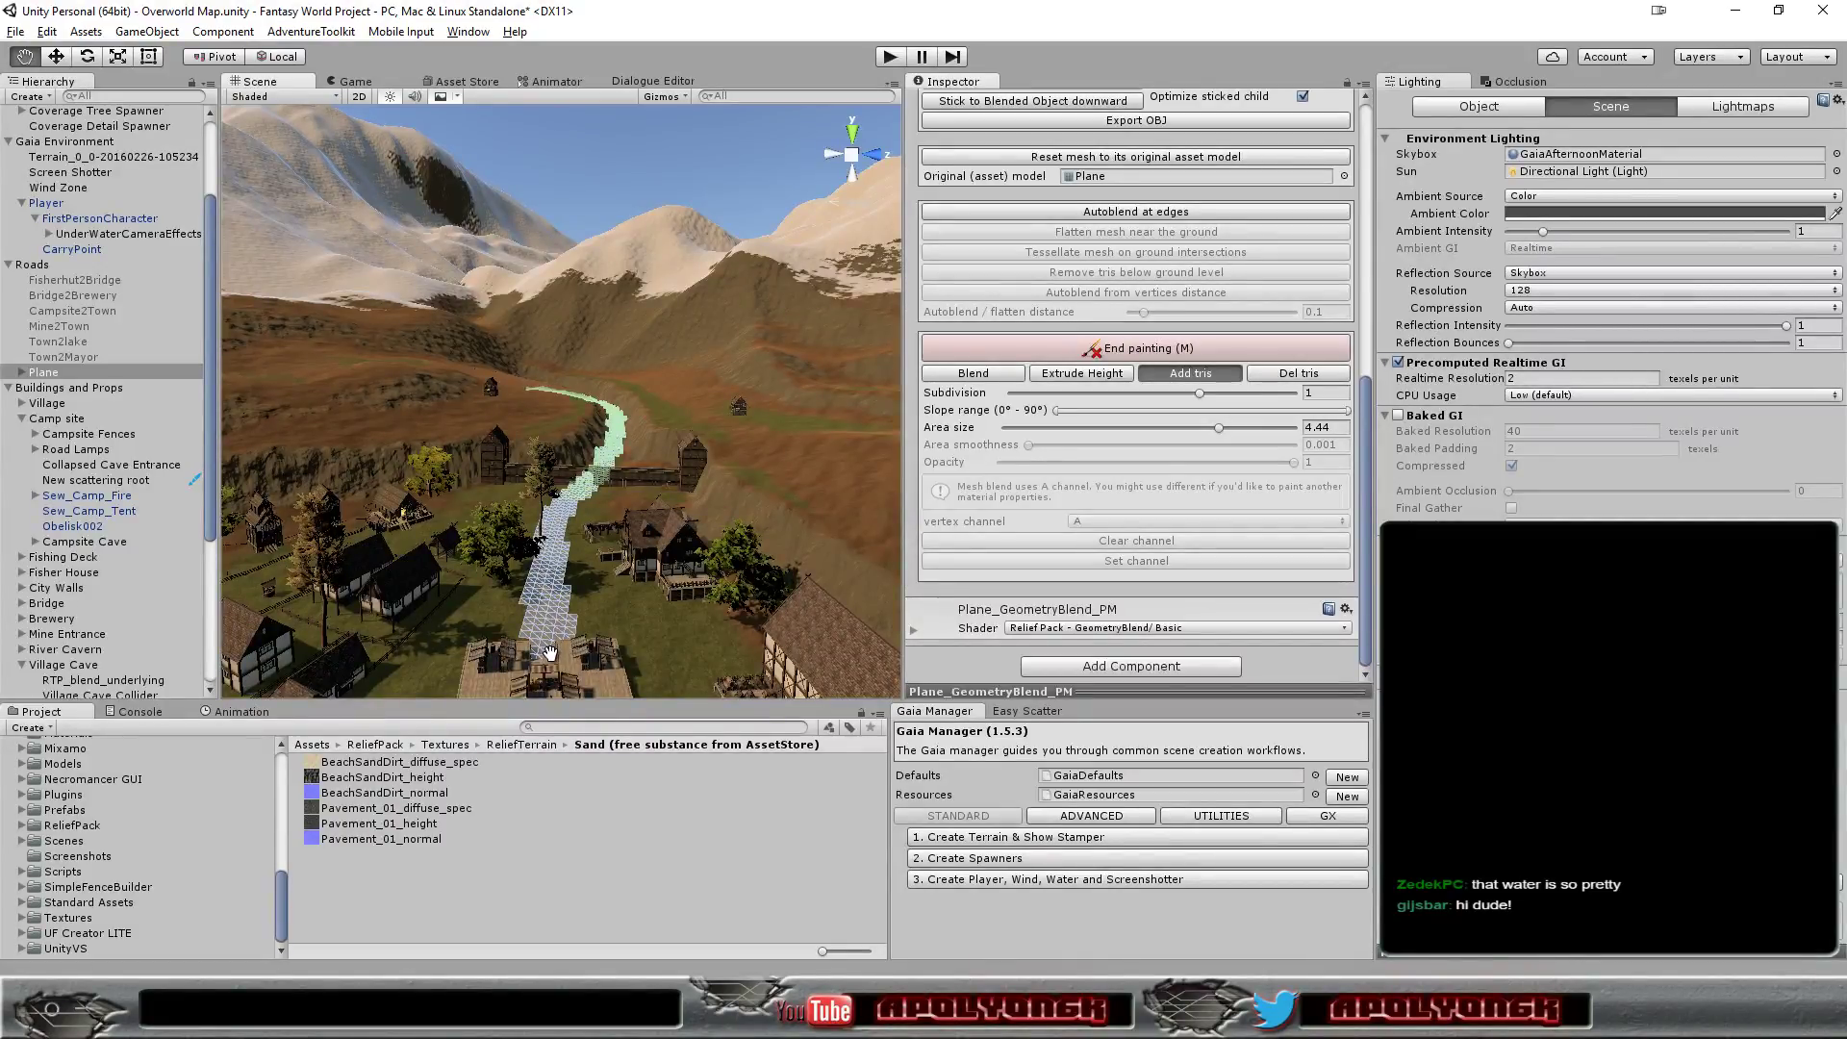
scroll(625, 625, "down", 2)
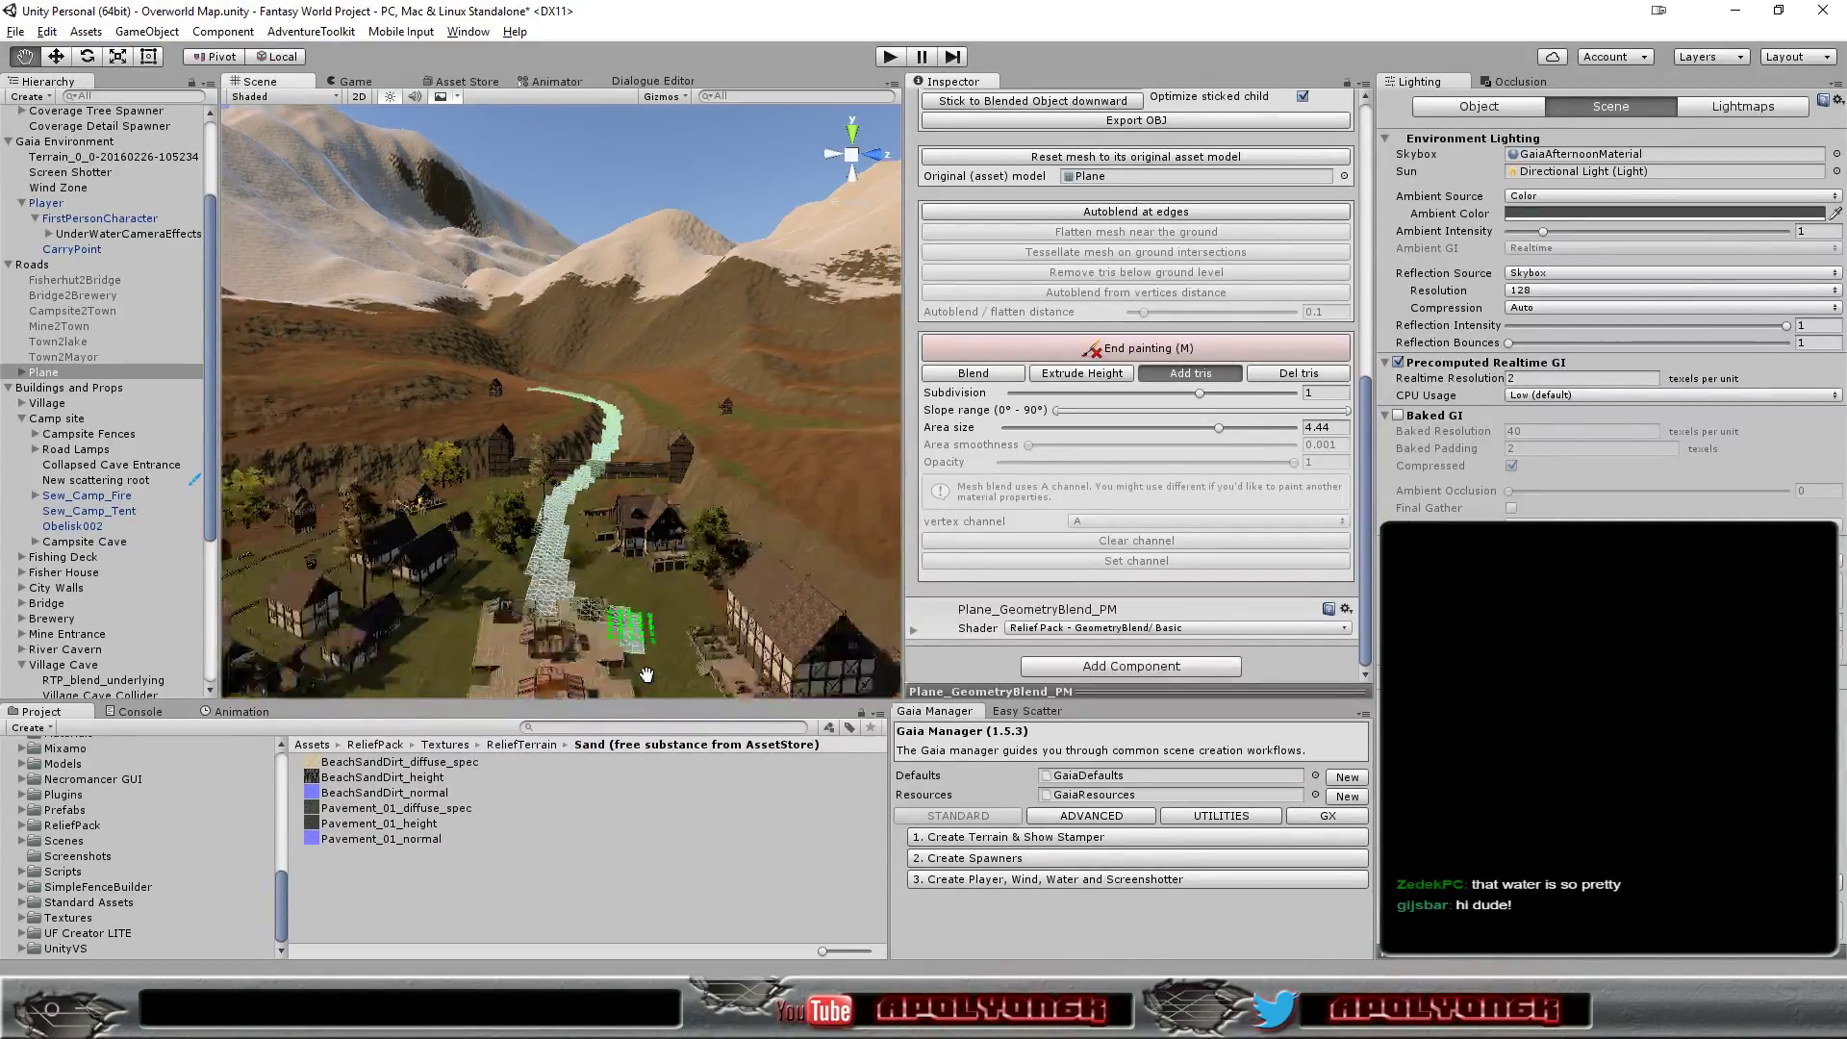
scroll(621, 594, "down", 2)
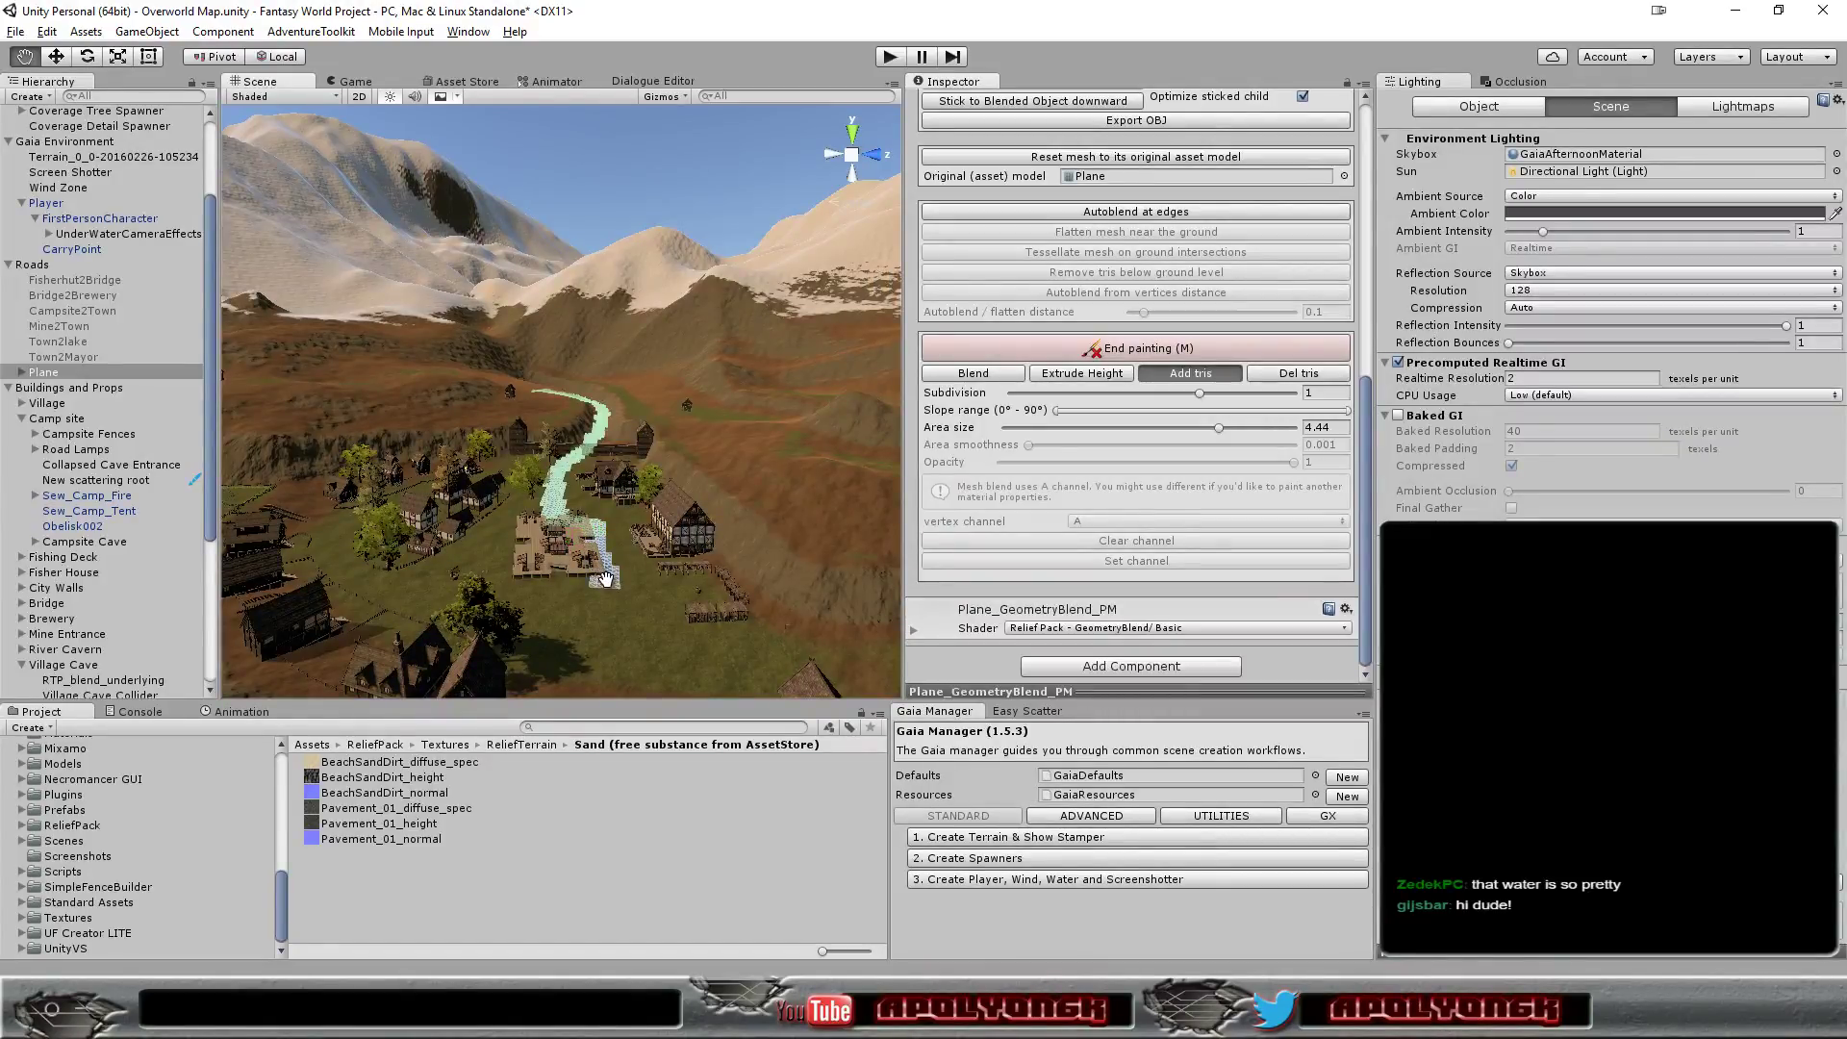
- Cover the central village plaza with road mesh and start a trail leading down-left
left_click_drag(606, 563, 565, 576)
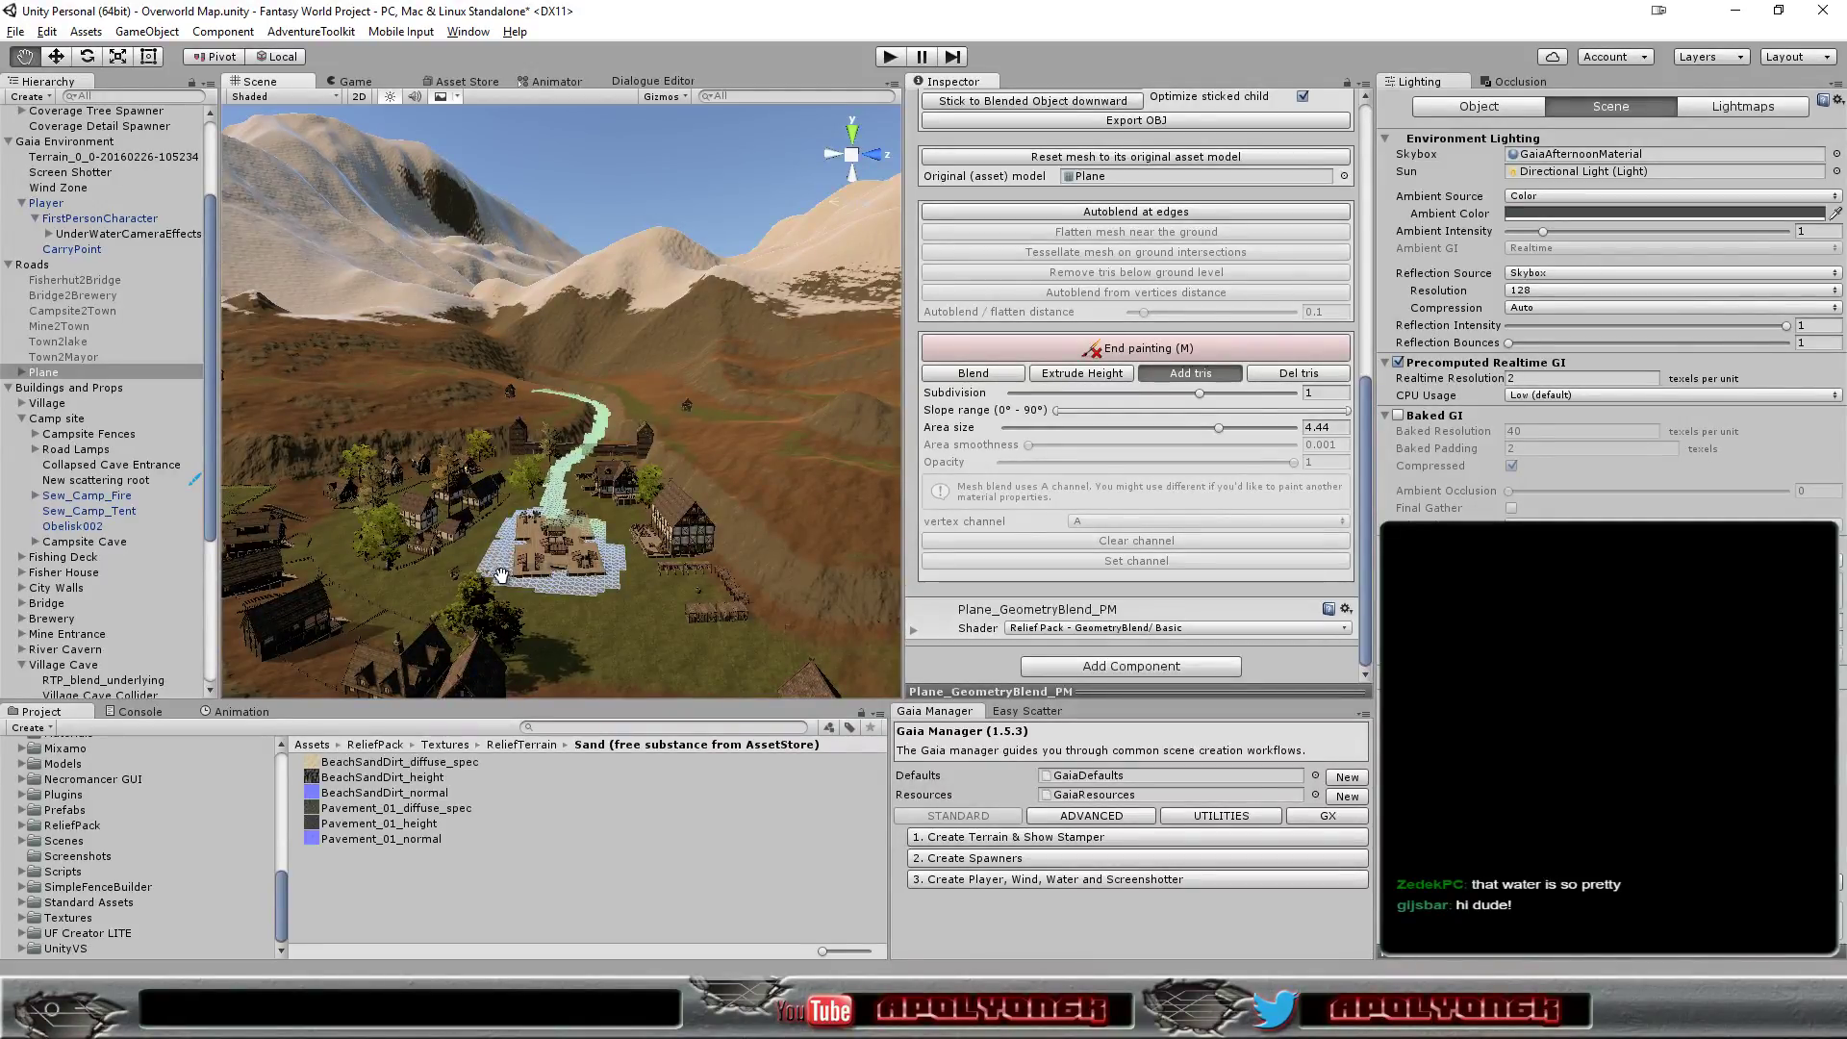
left_click_drag(500, 575, 533, 591)
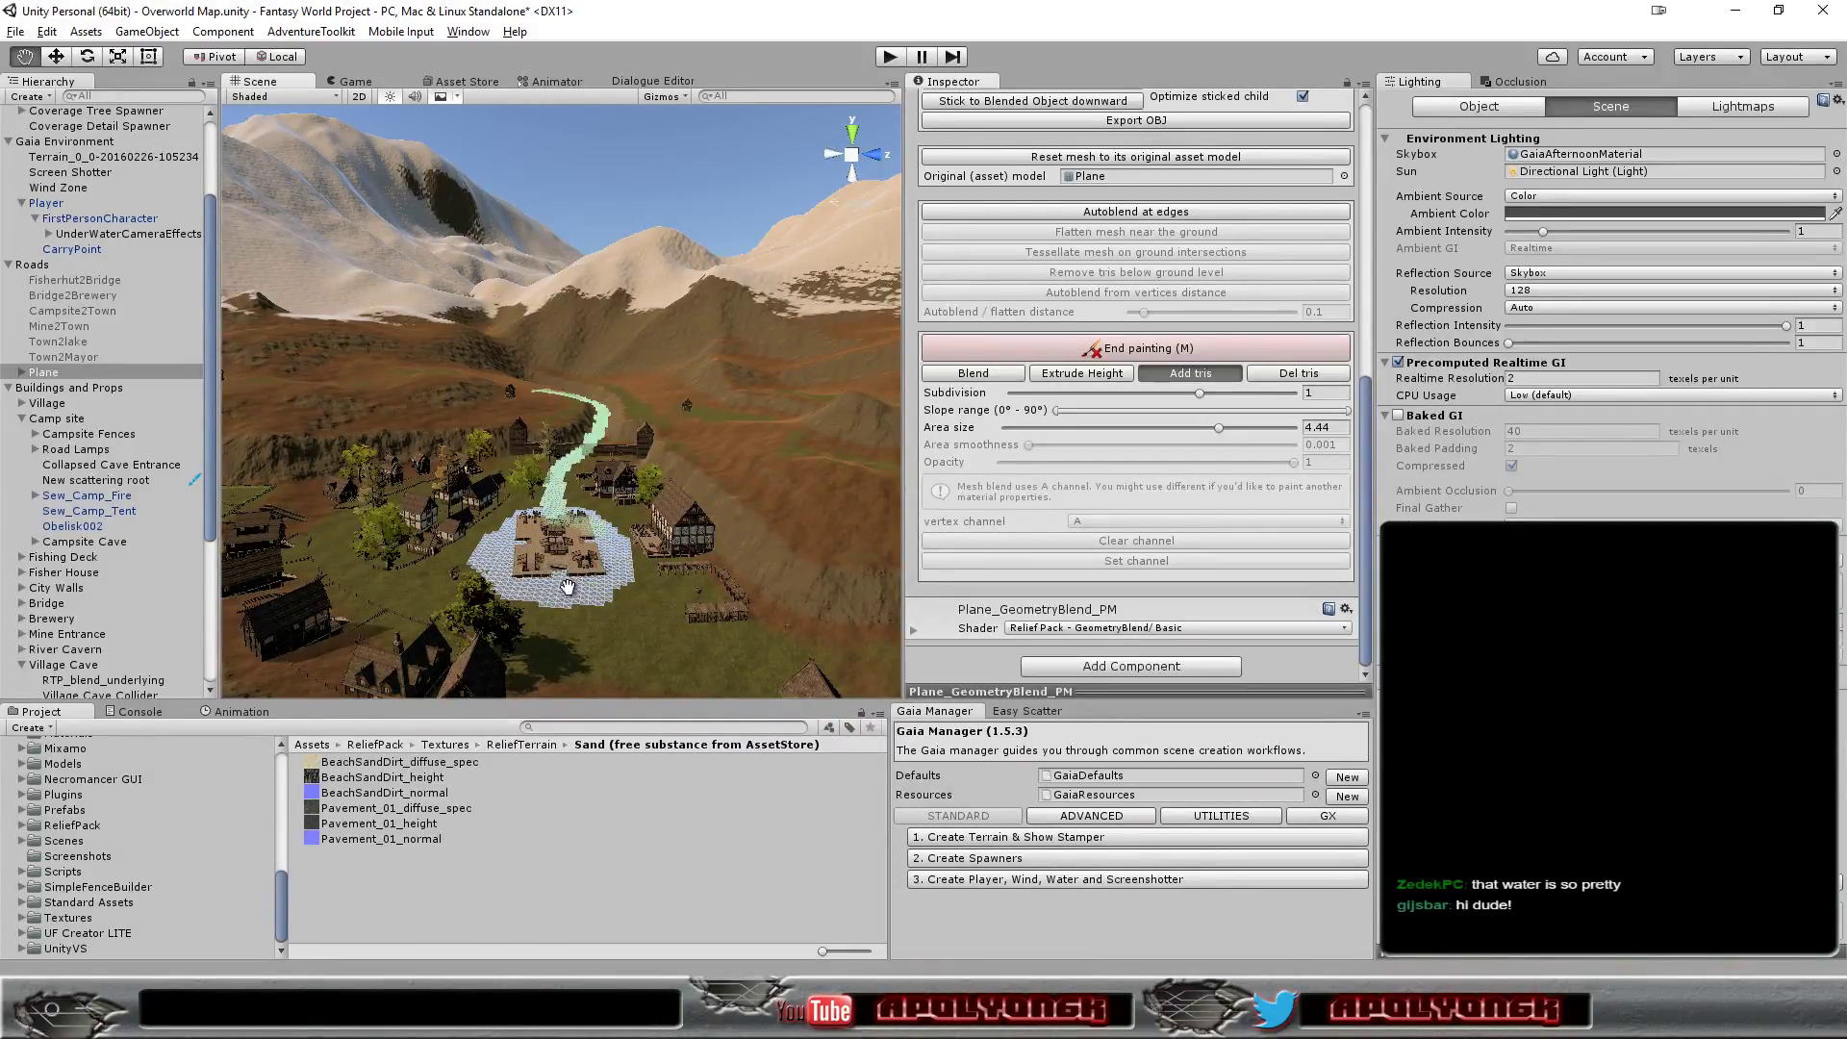
left_click_drag(568, 587, 606, 574)
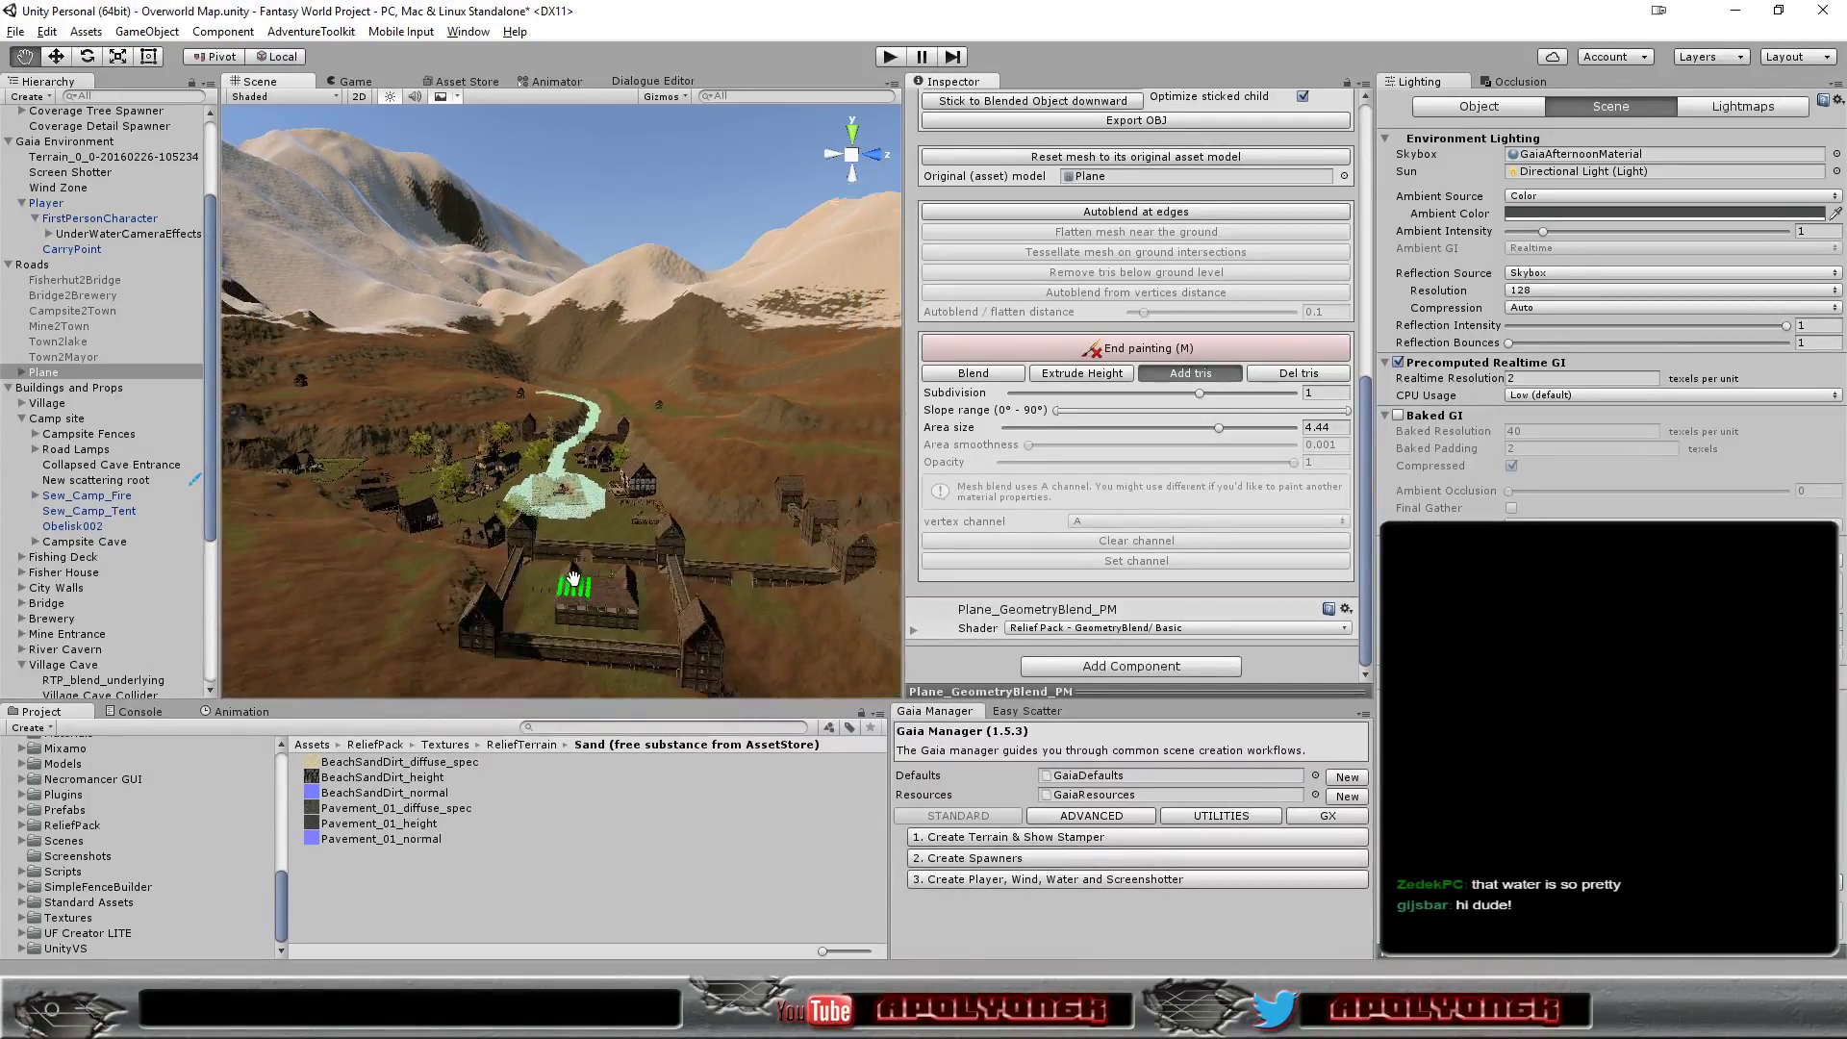
mouse_move(575, 591)
left_mouse_down("alt")
mouse_move(671, 618)
mouse_move(673, 524)
left_mouse_up("alt")
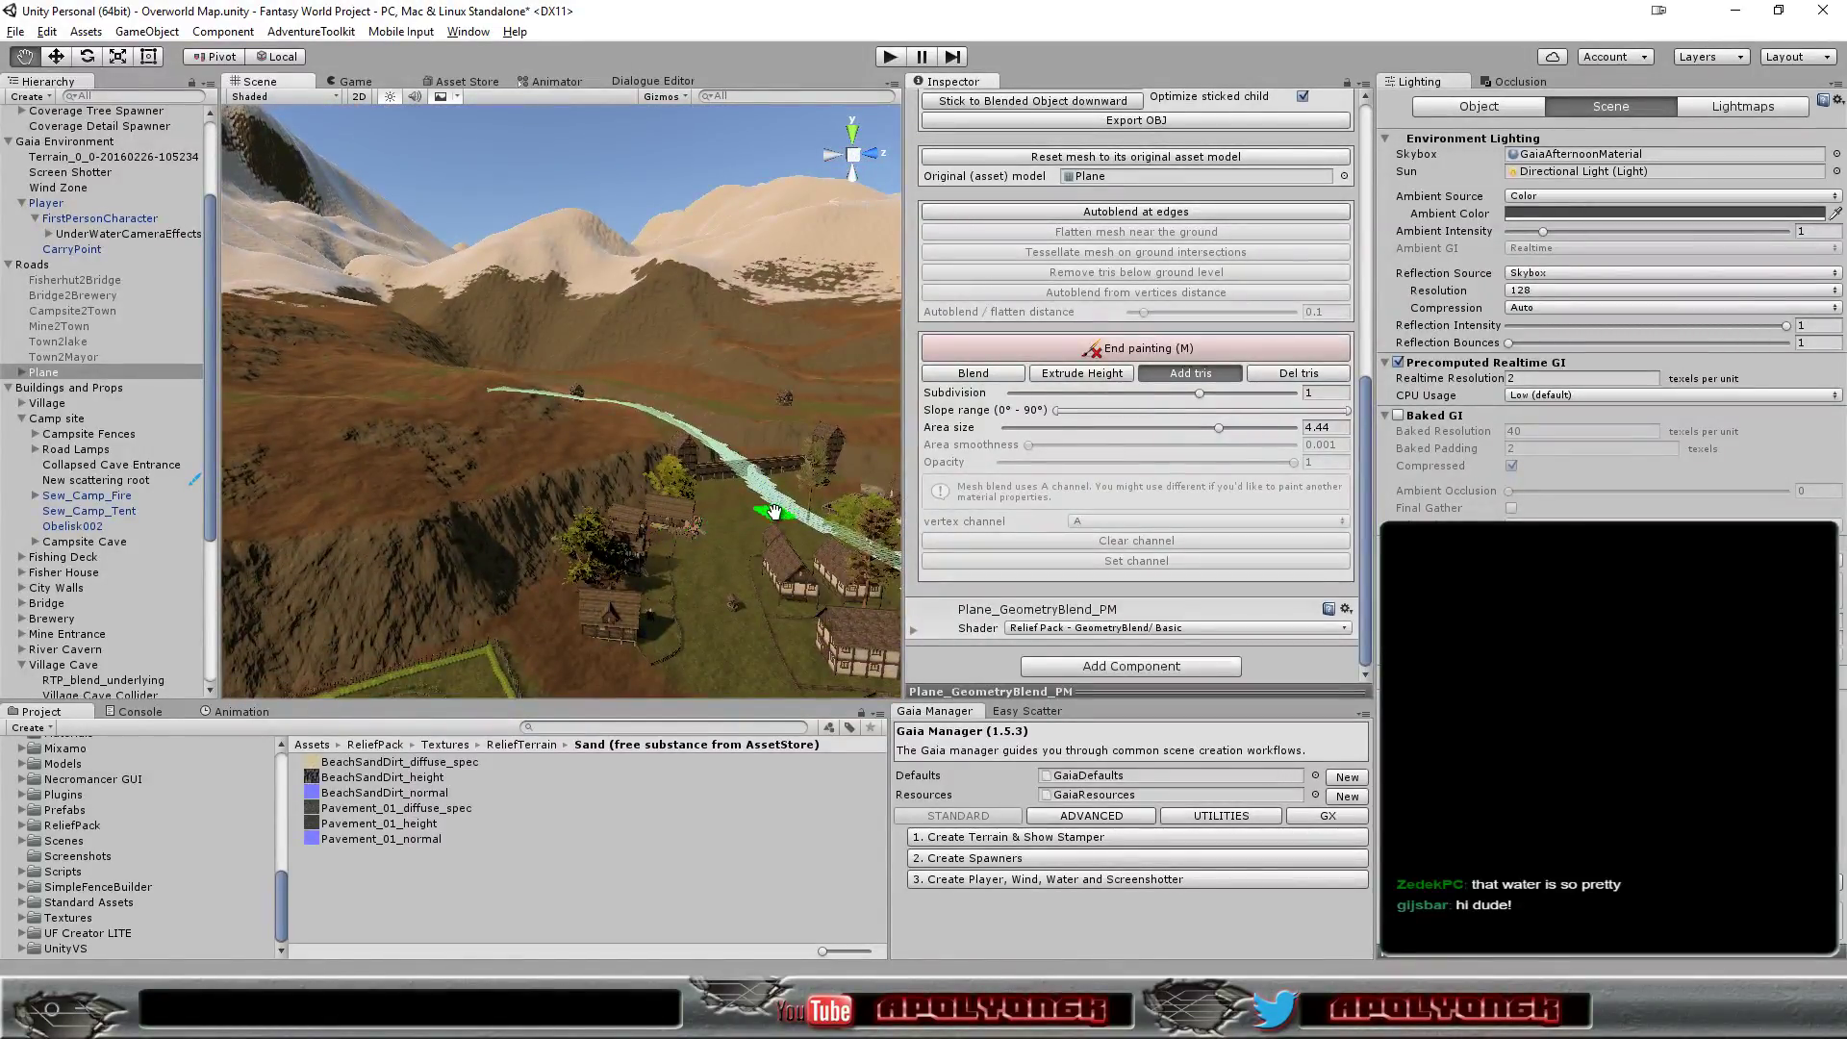
mouse_move(737, 536)
left_mouse_down()
mouse_move(705, 588)
mouse_move(726, 689)
left_mouse_up()
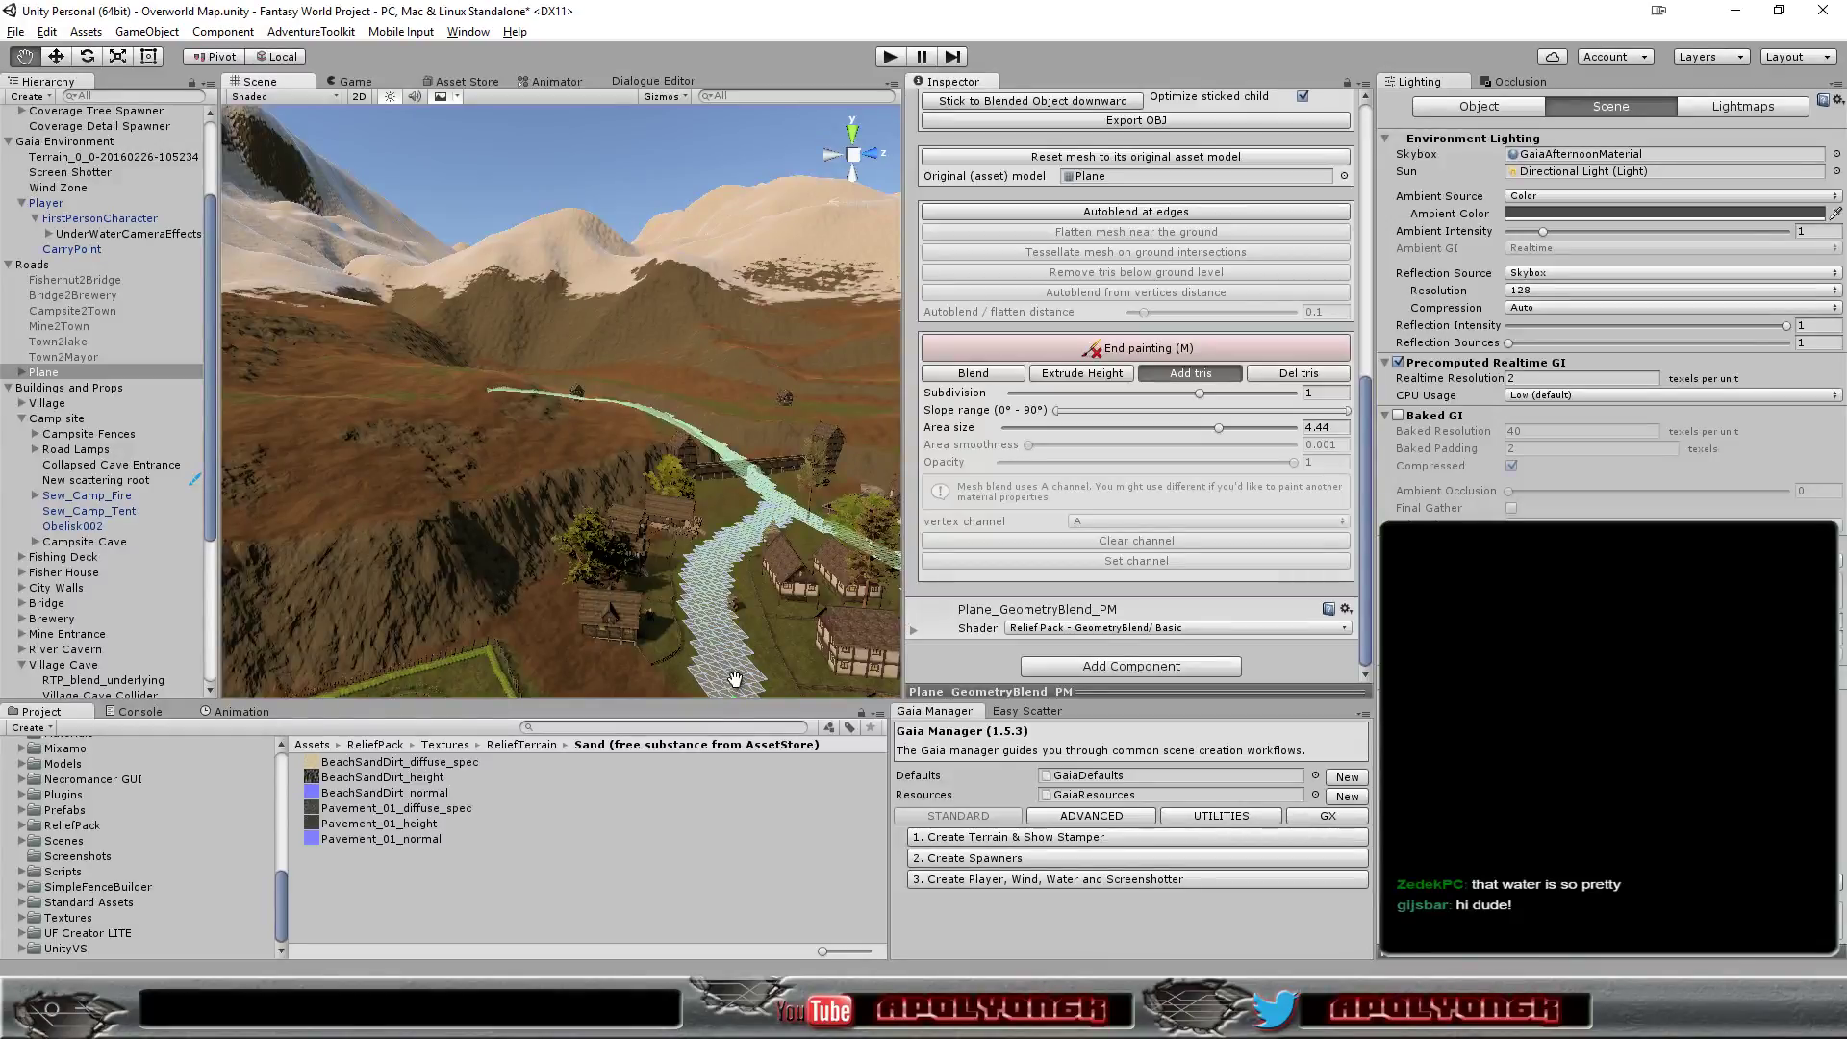
scroll(734, 679, "down", 3)
scroll(722, 649, "down", 2)
scroll(673, 635, "down", 2)
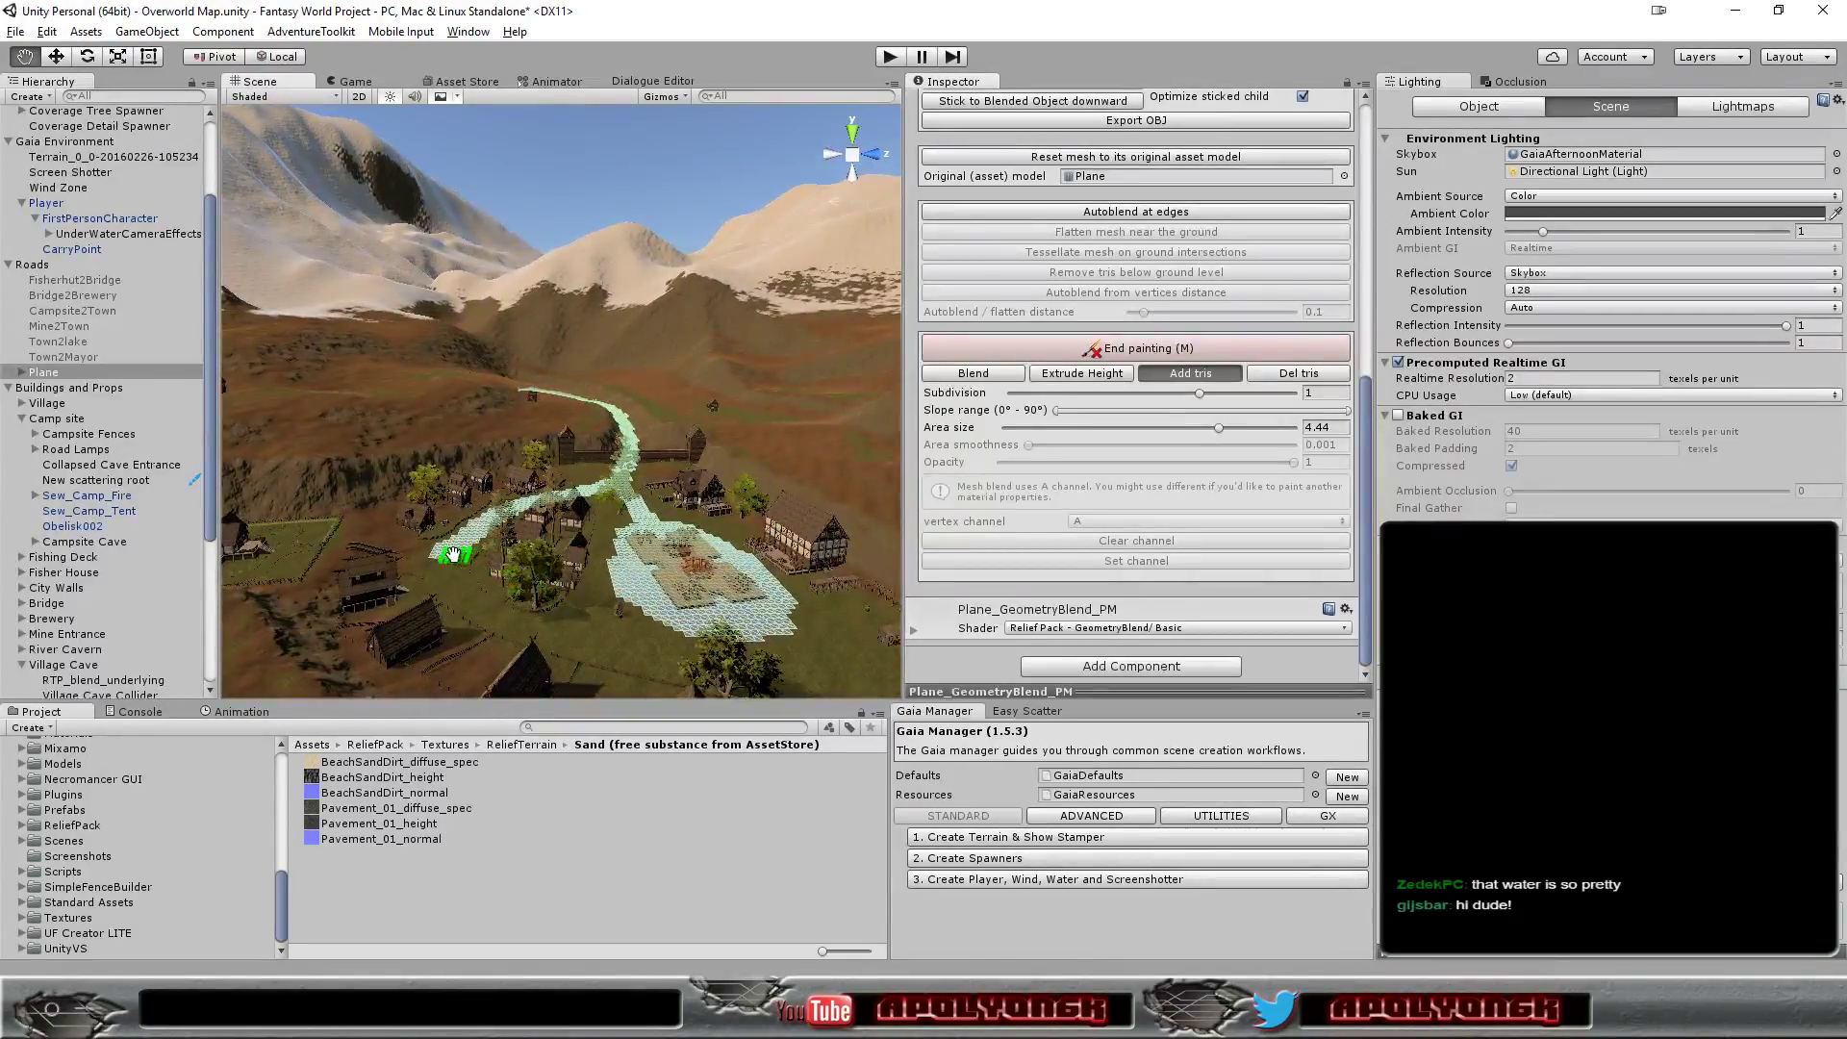
- Paint two strokes laying a road branch from the plaza out past the outer wall
mouse_move(451, 553)
left_mouse_down()
mouse_move(524, 630)
mouse_move(747, 652)
mouse_move(521, 568)
mouse_move(408, 619)
mouse_move(450, 690)
mouse_move(503, 634)
left_mouse_up()
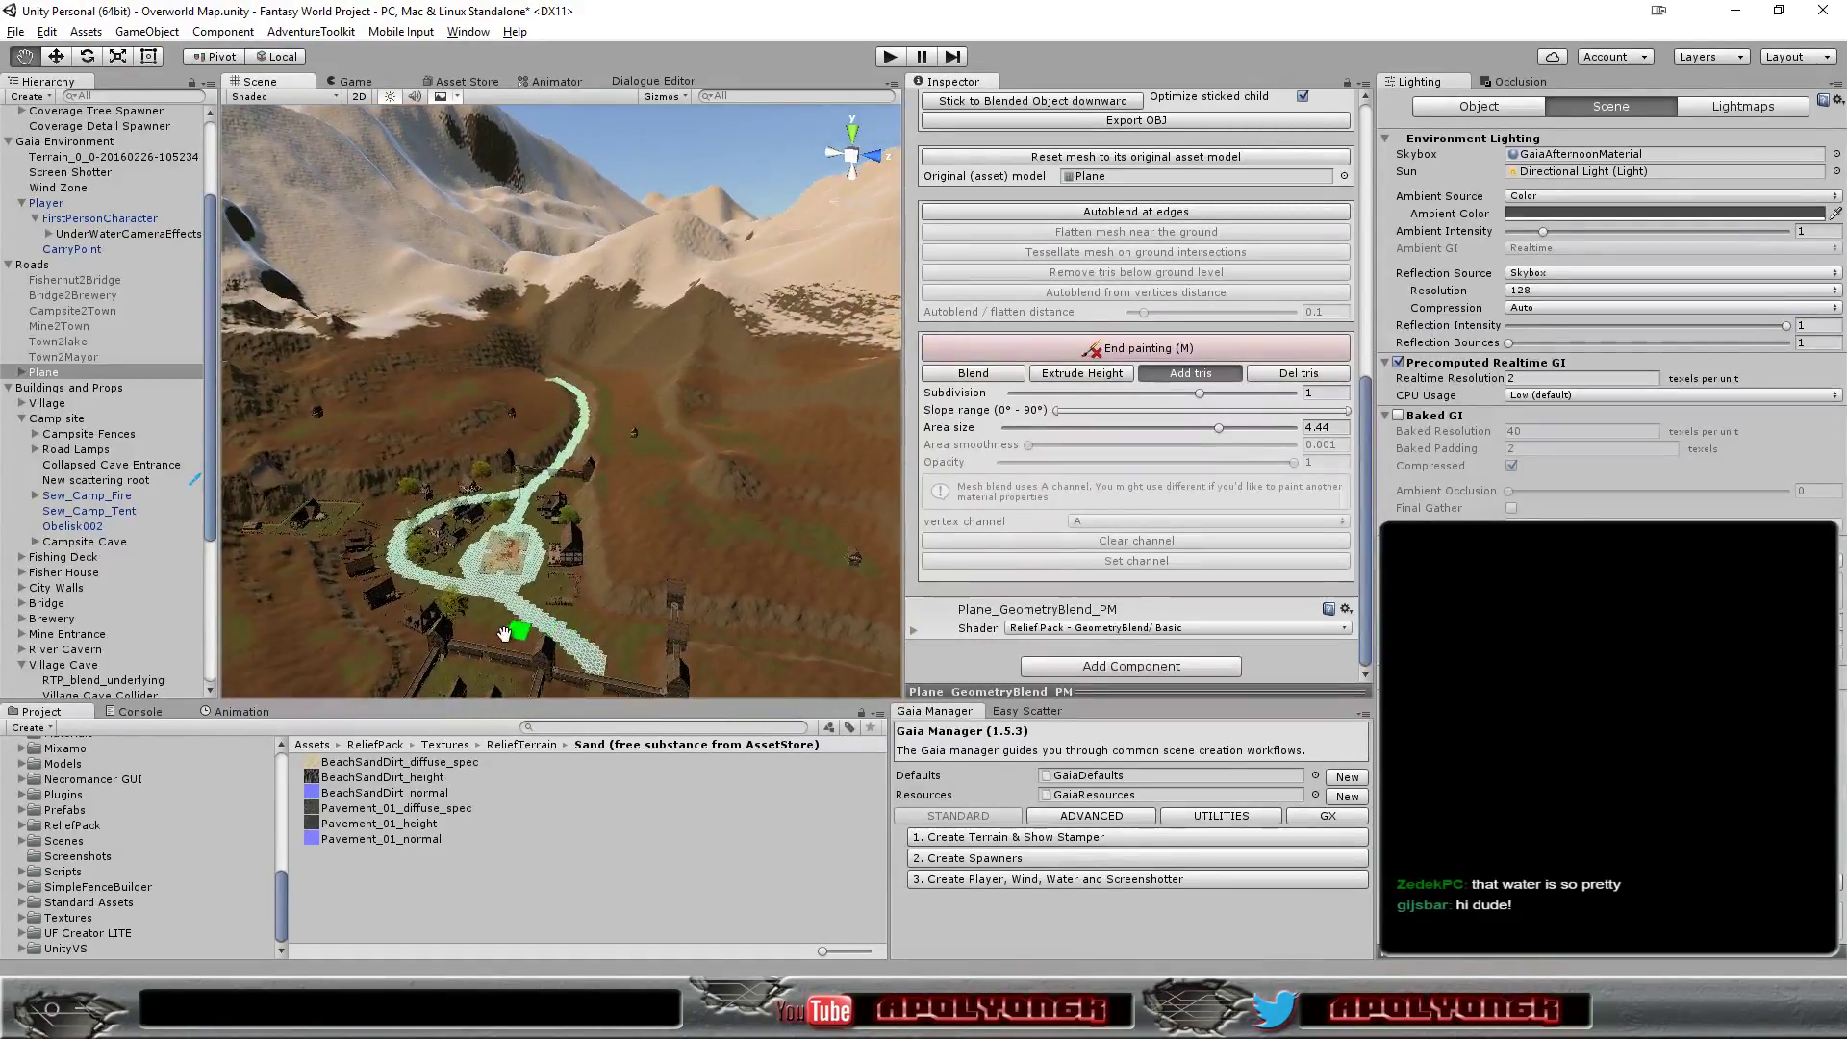
mouse_move(504, 634)
left_mouse_down()
mouse_move(505, 599)
mouse_move(612, 603)
mouse_move(594, 638)
mouse_move(569, 587)
mouse_move(542, 616)
mouse_move(556, 685)
left_mouse_up()
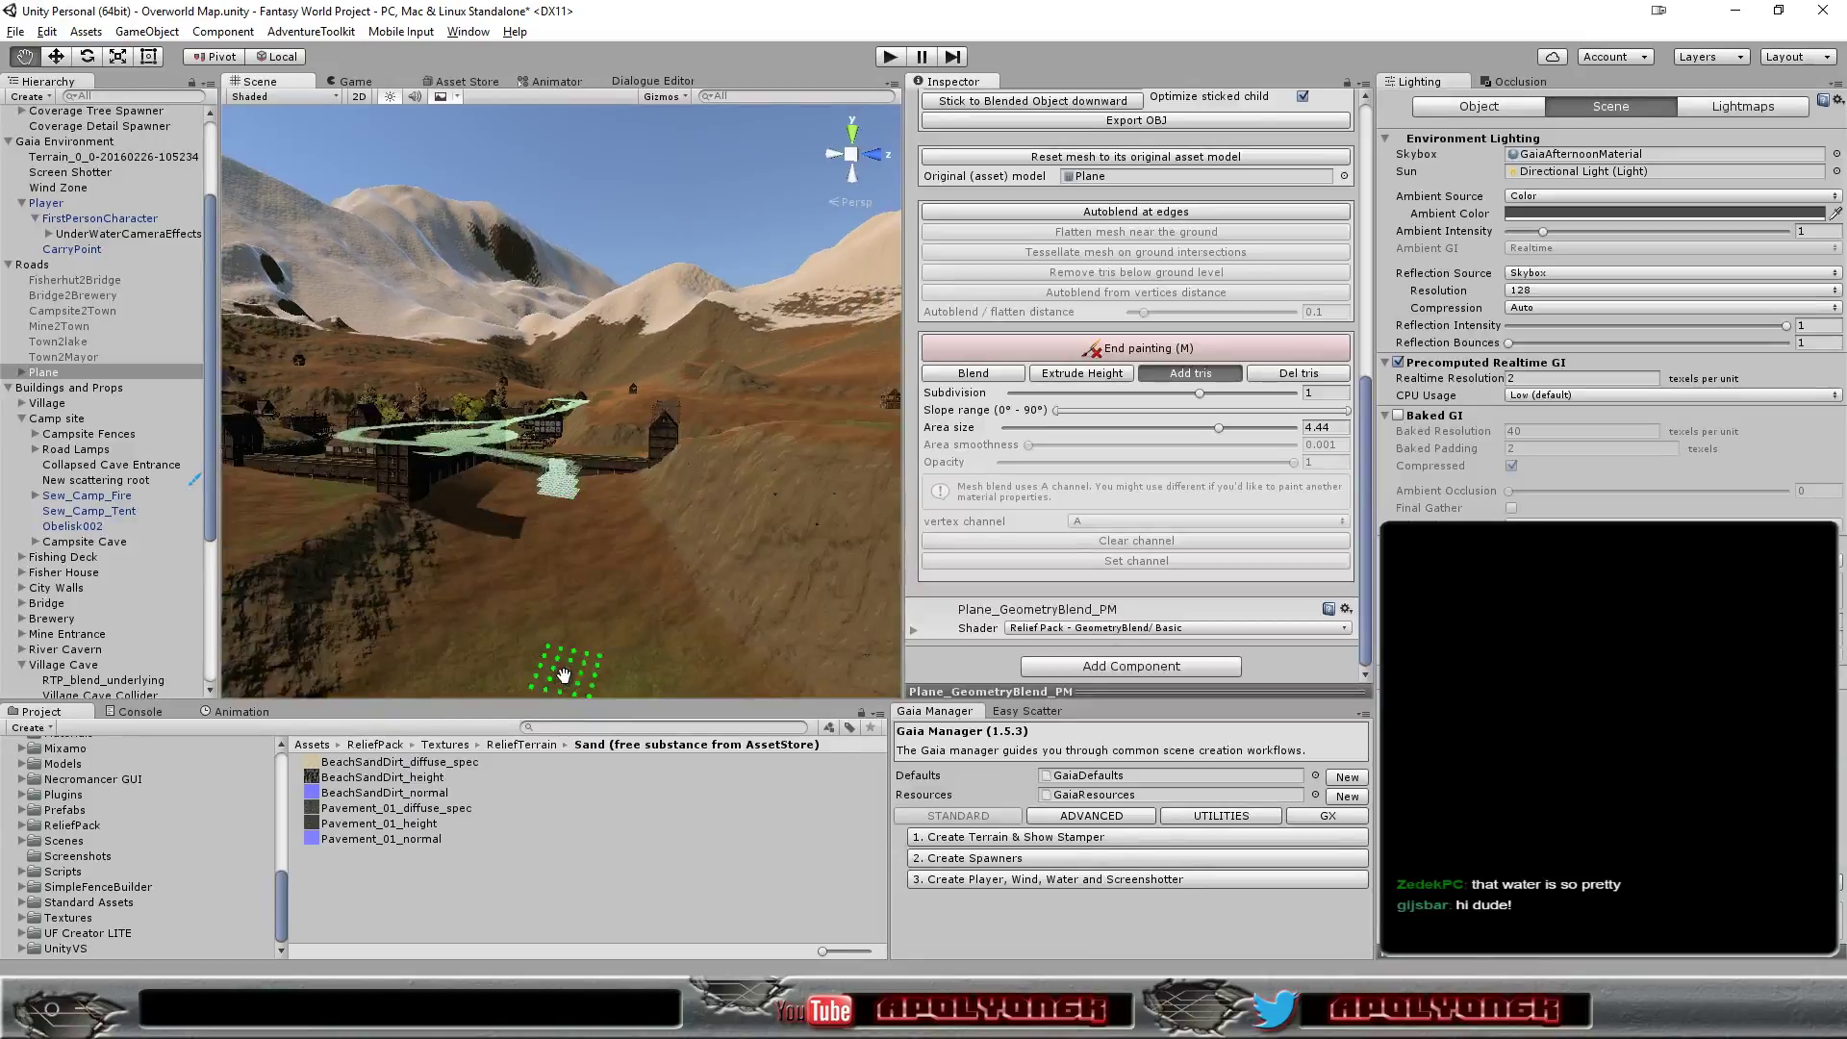
- Paint the road from the wall down the slope, past the field hut, to the pier
scroll(560, 664, "down", 3)
left_click_drag(568, 502, 462, 654)
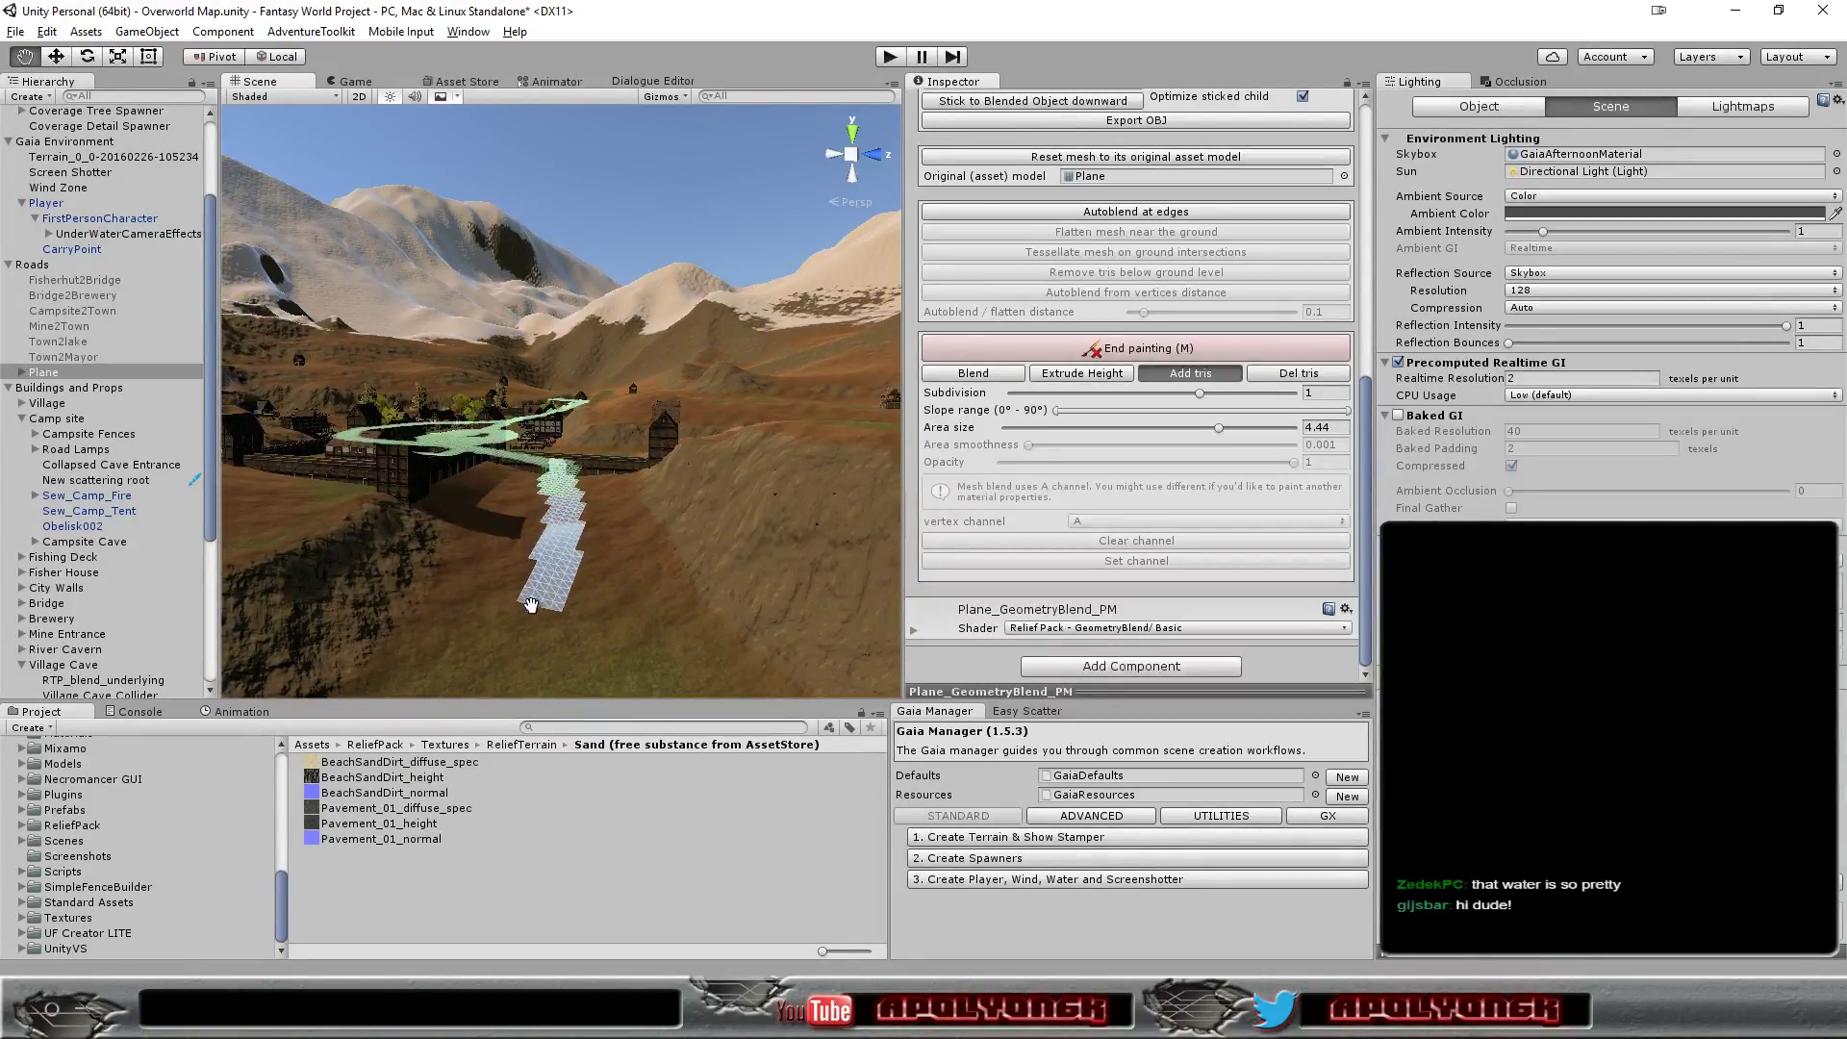
mouse_move(462, 654)
left_mouse_down("alt")
mouse_move(582, 569)
mouse_move(549, 647)
mouse_move(596, 577)
left_mouse_up("alt")
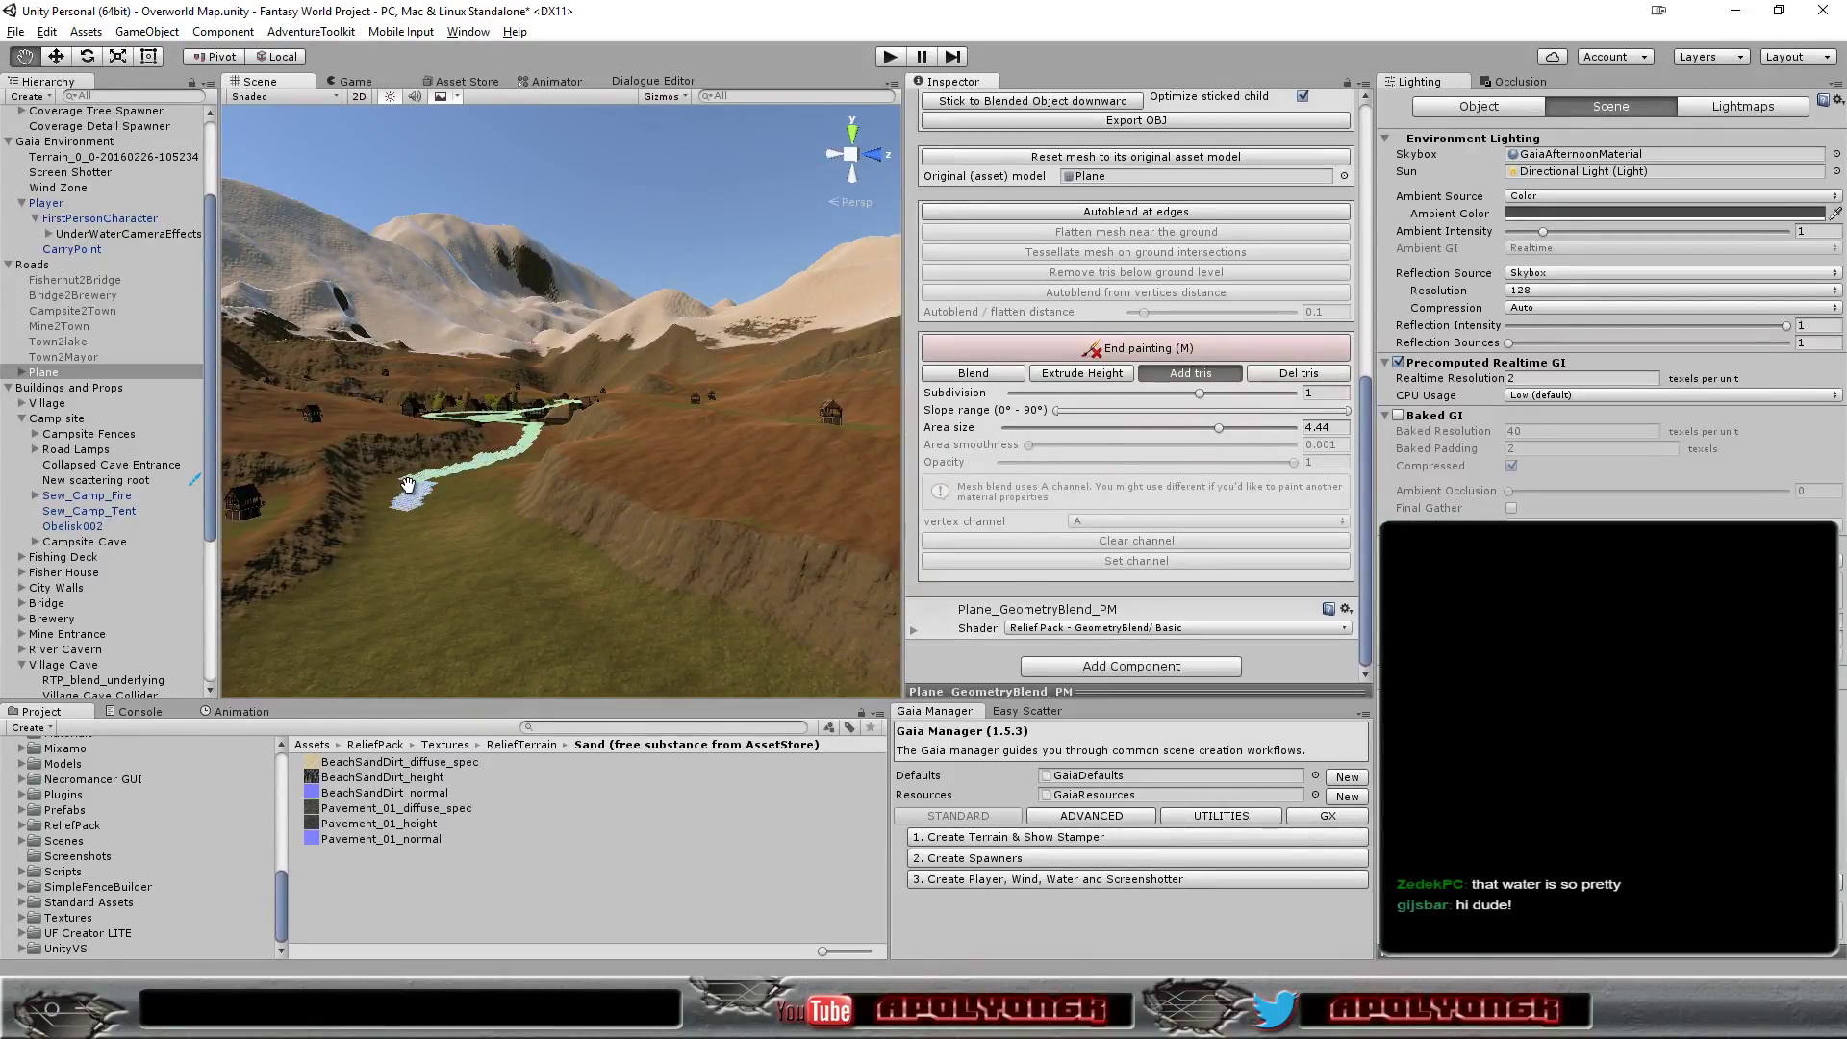
left_click_drag(398, 504, 404, 602)
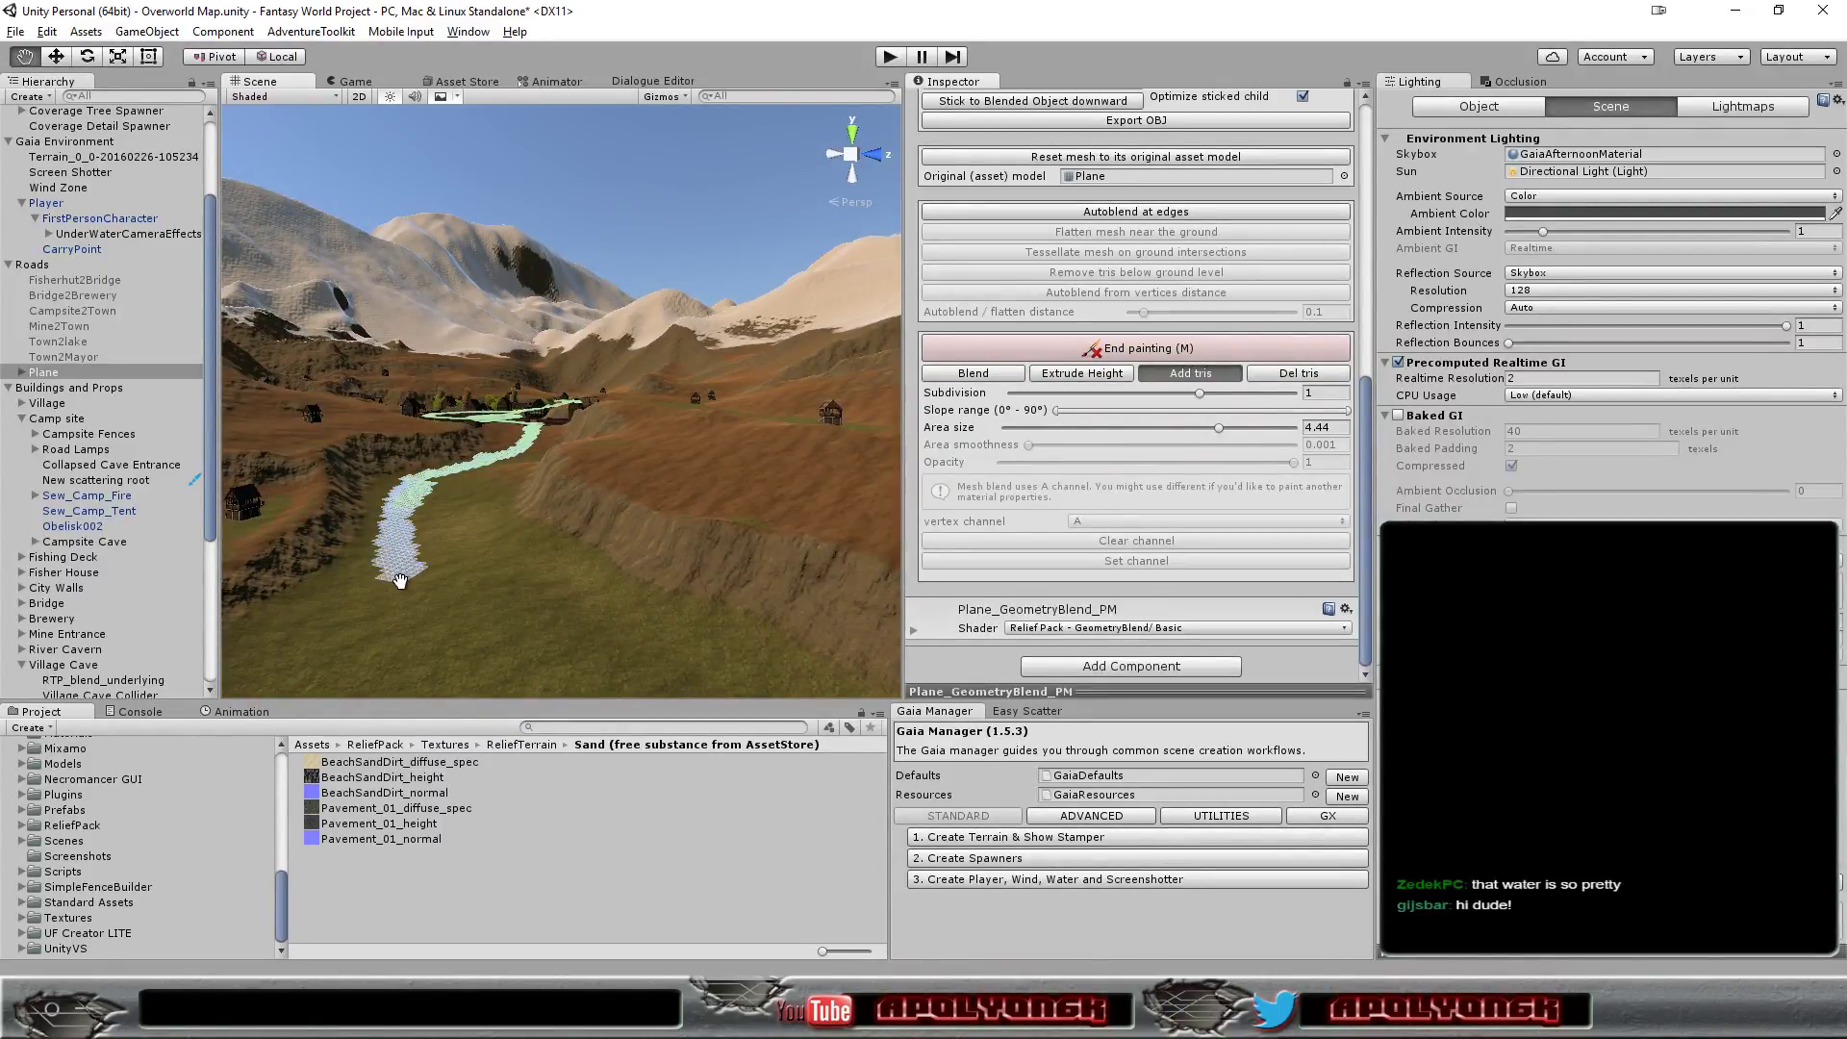
scroll(423, 599, "up", 3)
scroll(446, 597, "down", 4)
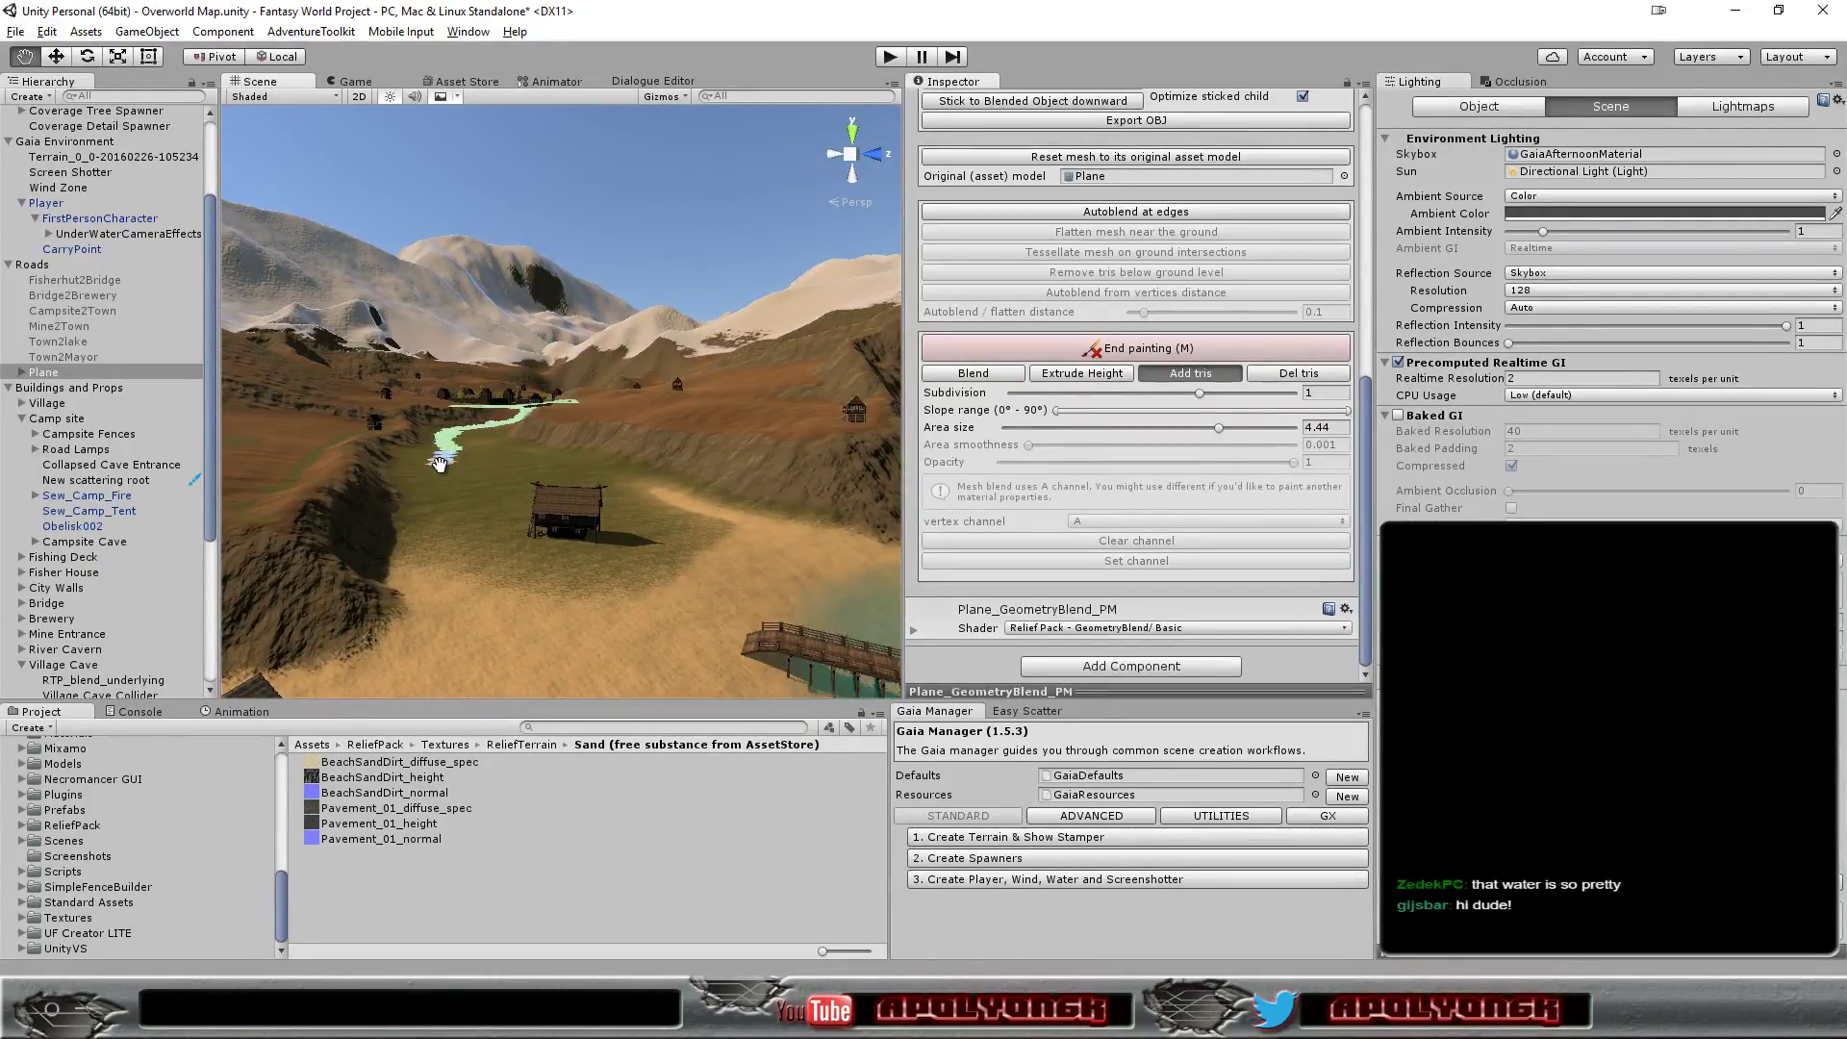
mouse_move(439, 476)
left_mouse_down()
mouse_move(493, 617)
mouse_move(725, 641)
left_mouse_up()
scroll(664, 619, "up", 5)
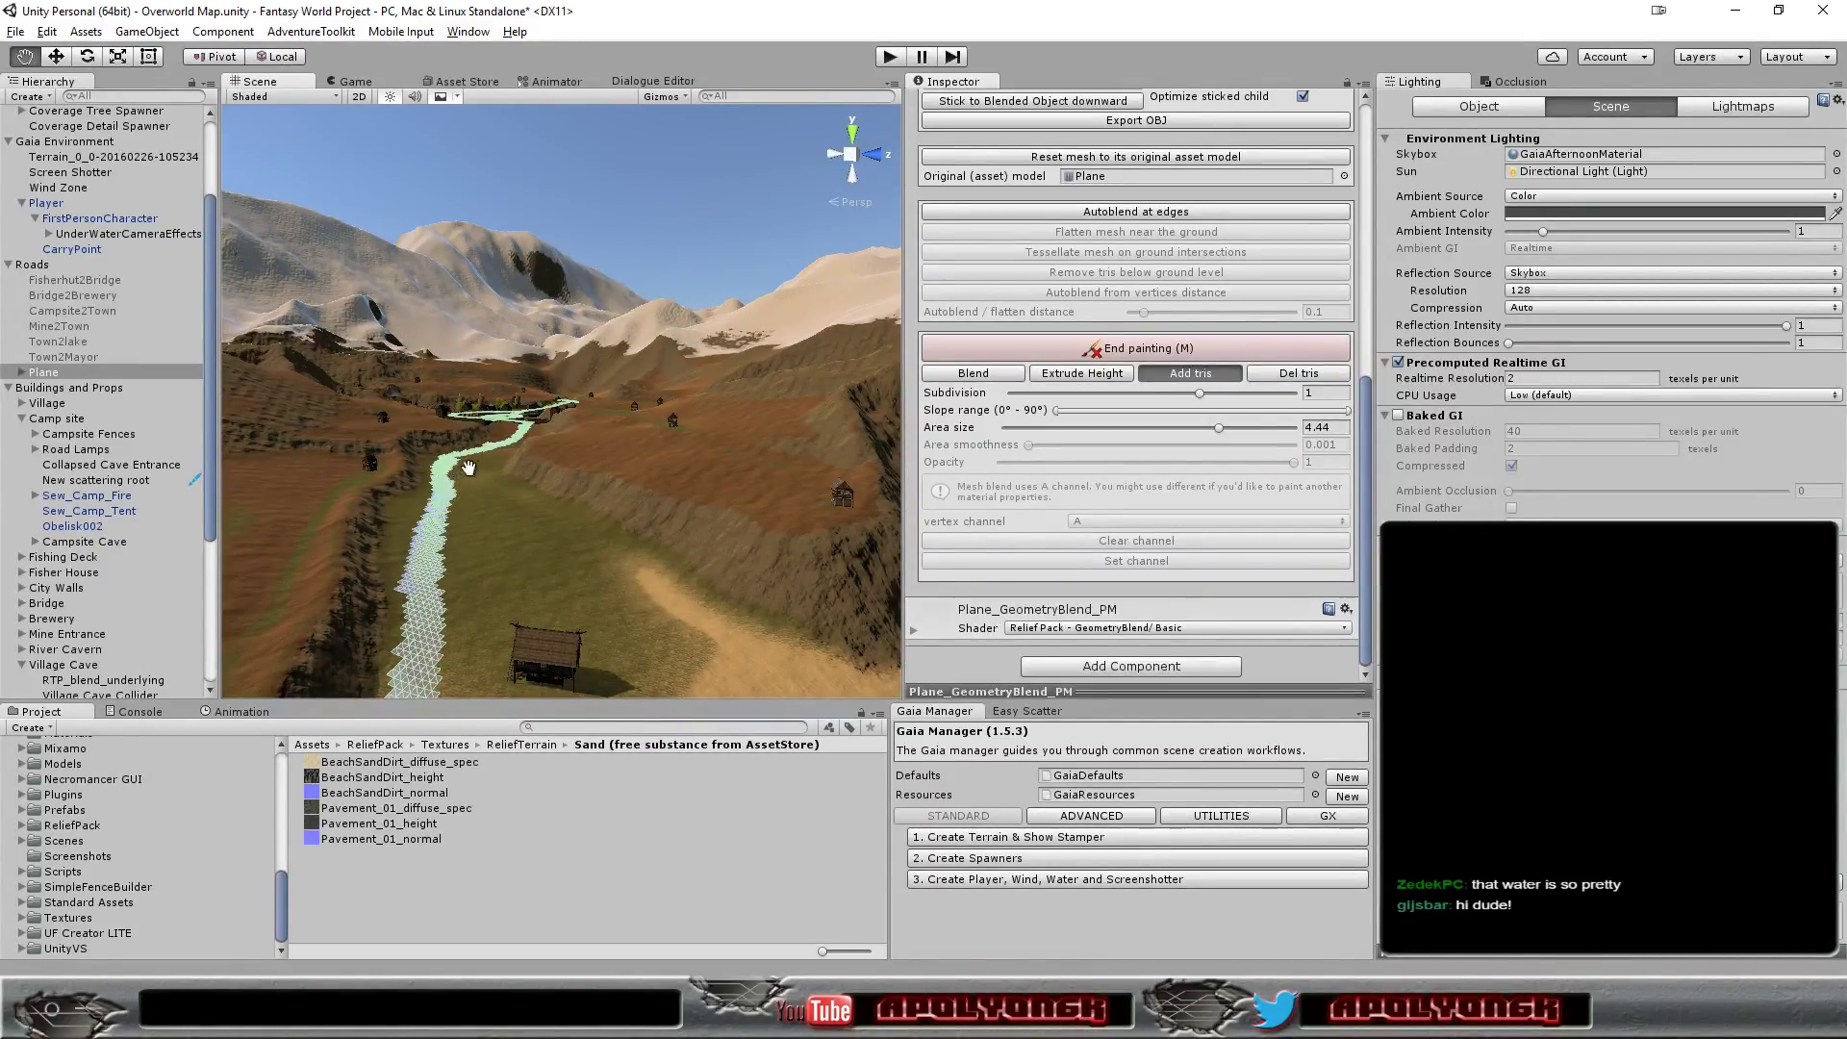
- Paint more road mesh downhill past the houses and fences to the wooden hut by the pier
left_click_drag(444, 483, 470, 613, "alt")
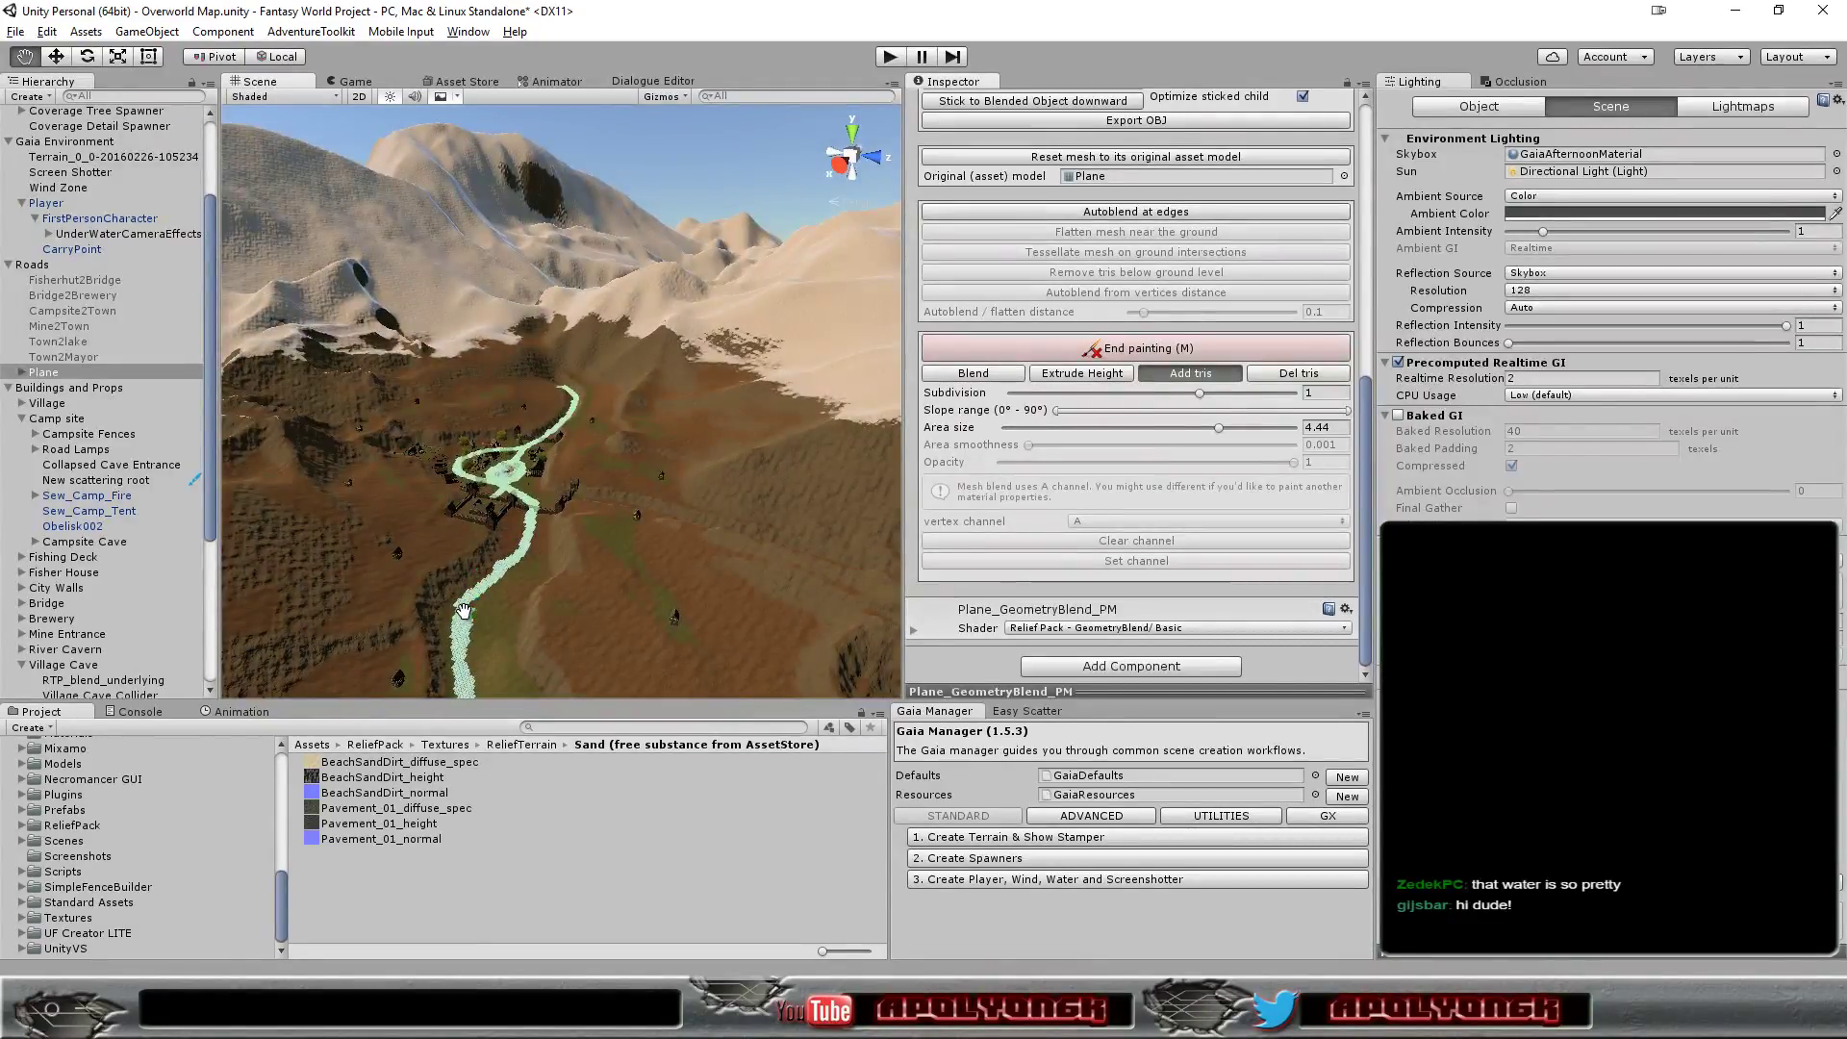
scroll(510, 578, "up", 2)
scroll(519, 577, "up", 2)
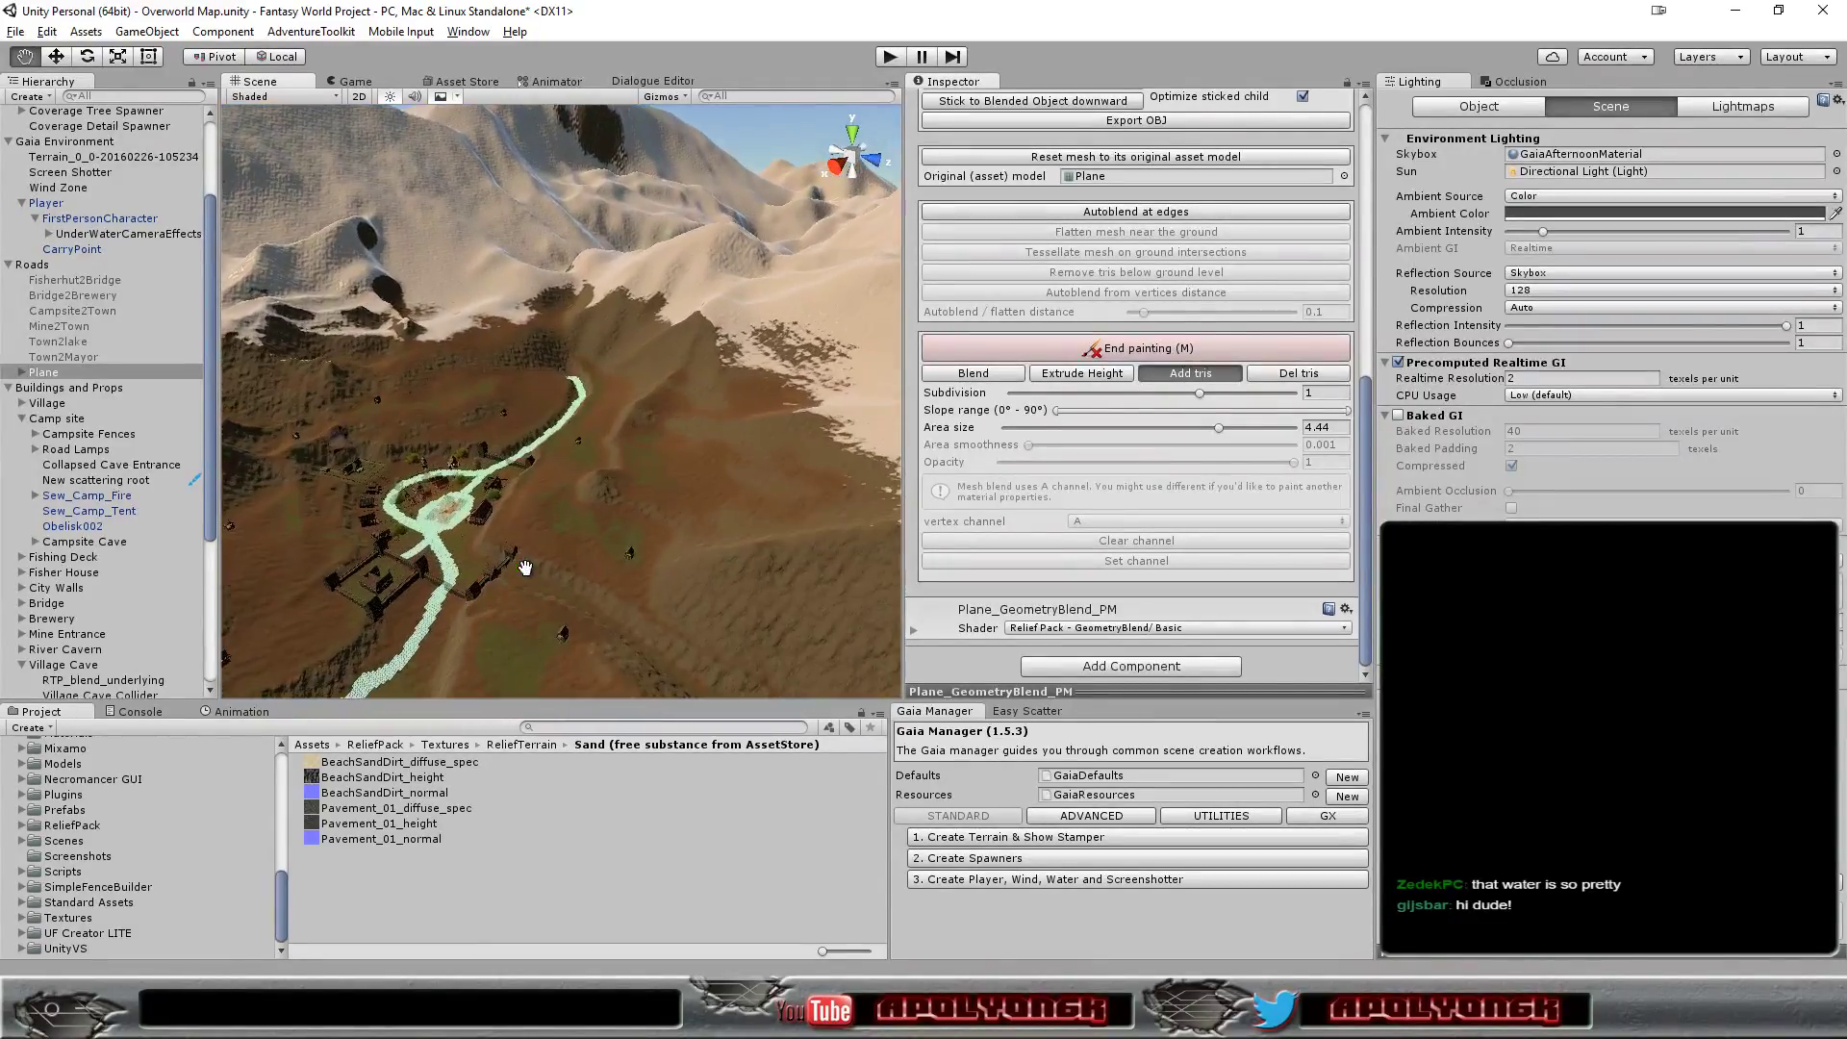
scroll(525, 577, "up", 2)
left_click_drag(525, 577, 361, 579, "alt")
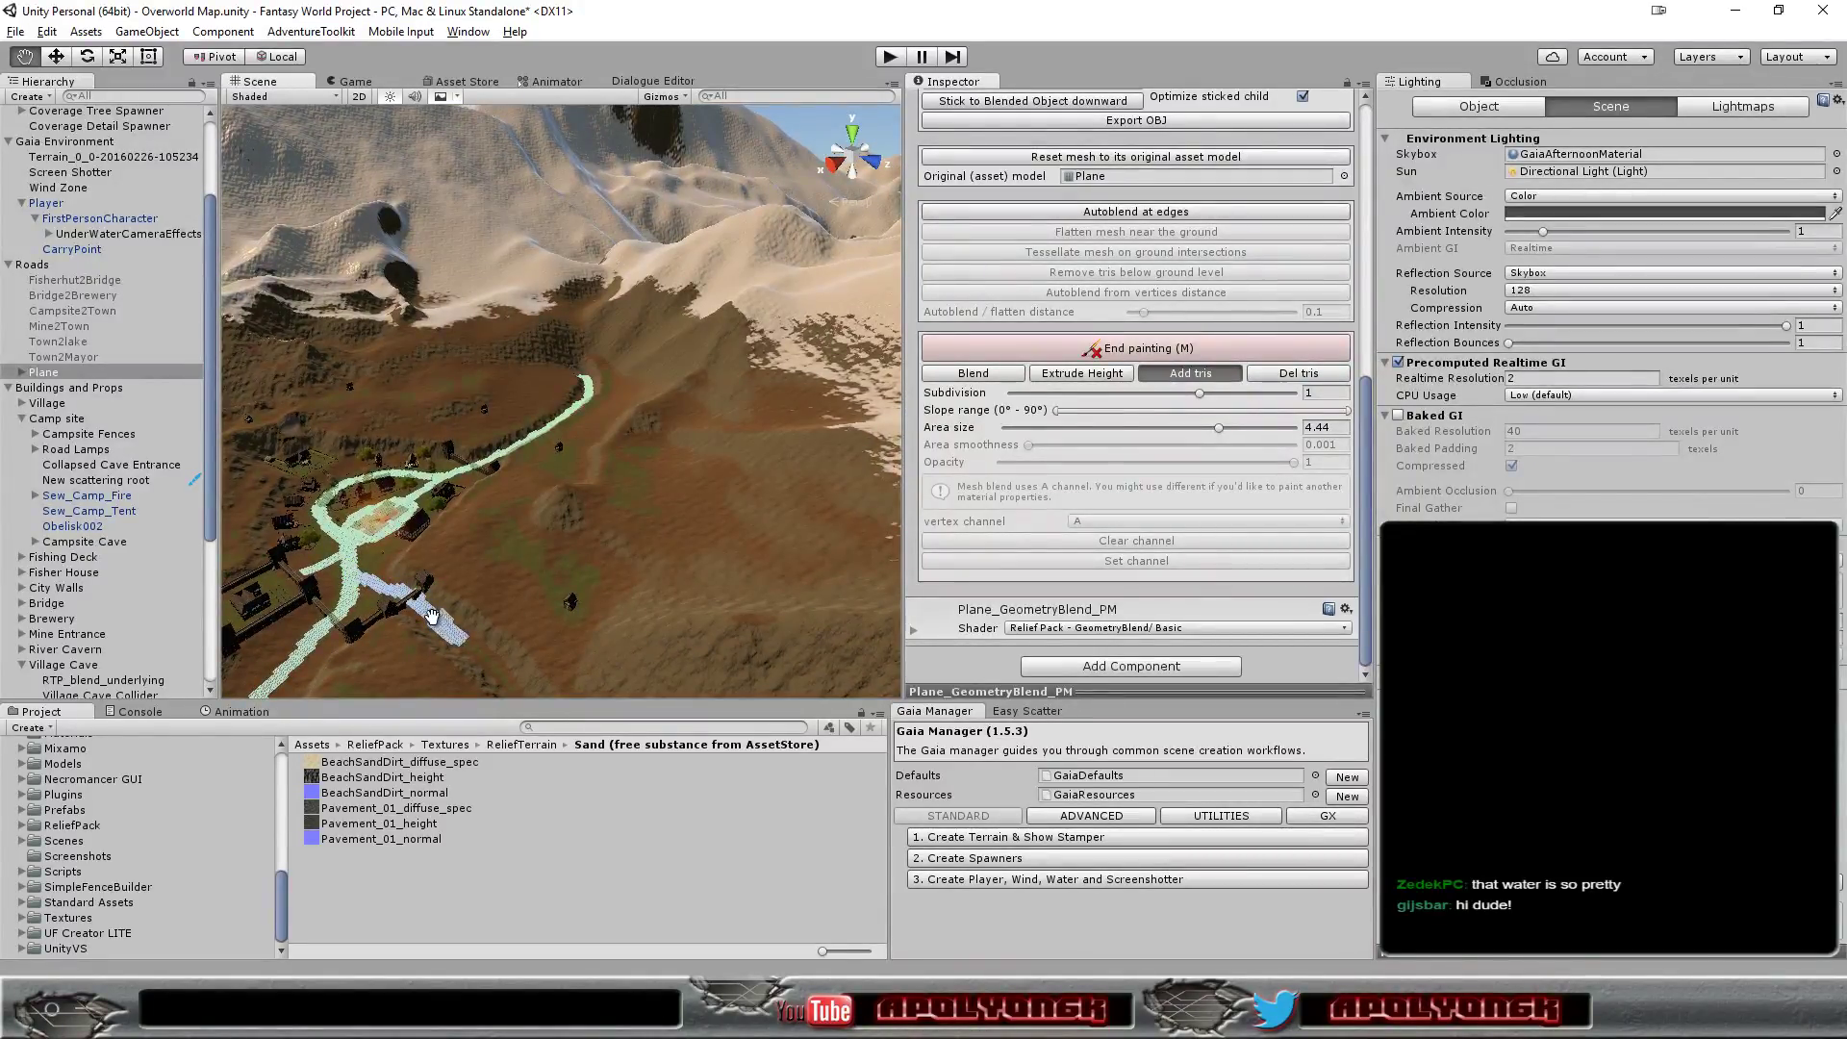
left_click_drag(476, 644, 490, 661)
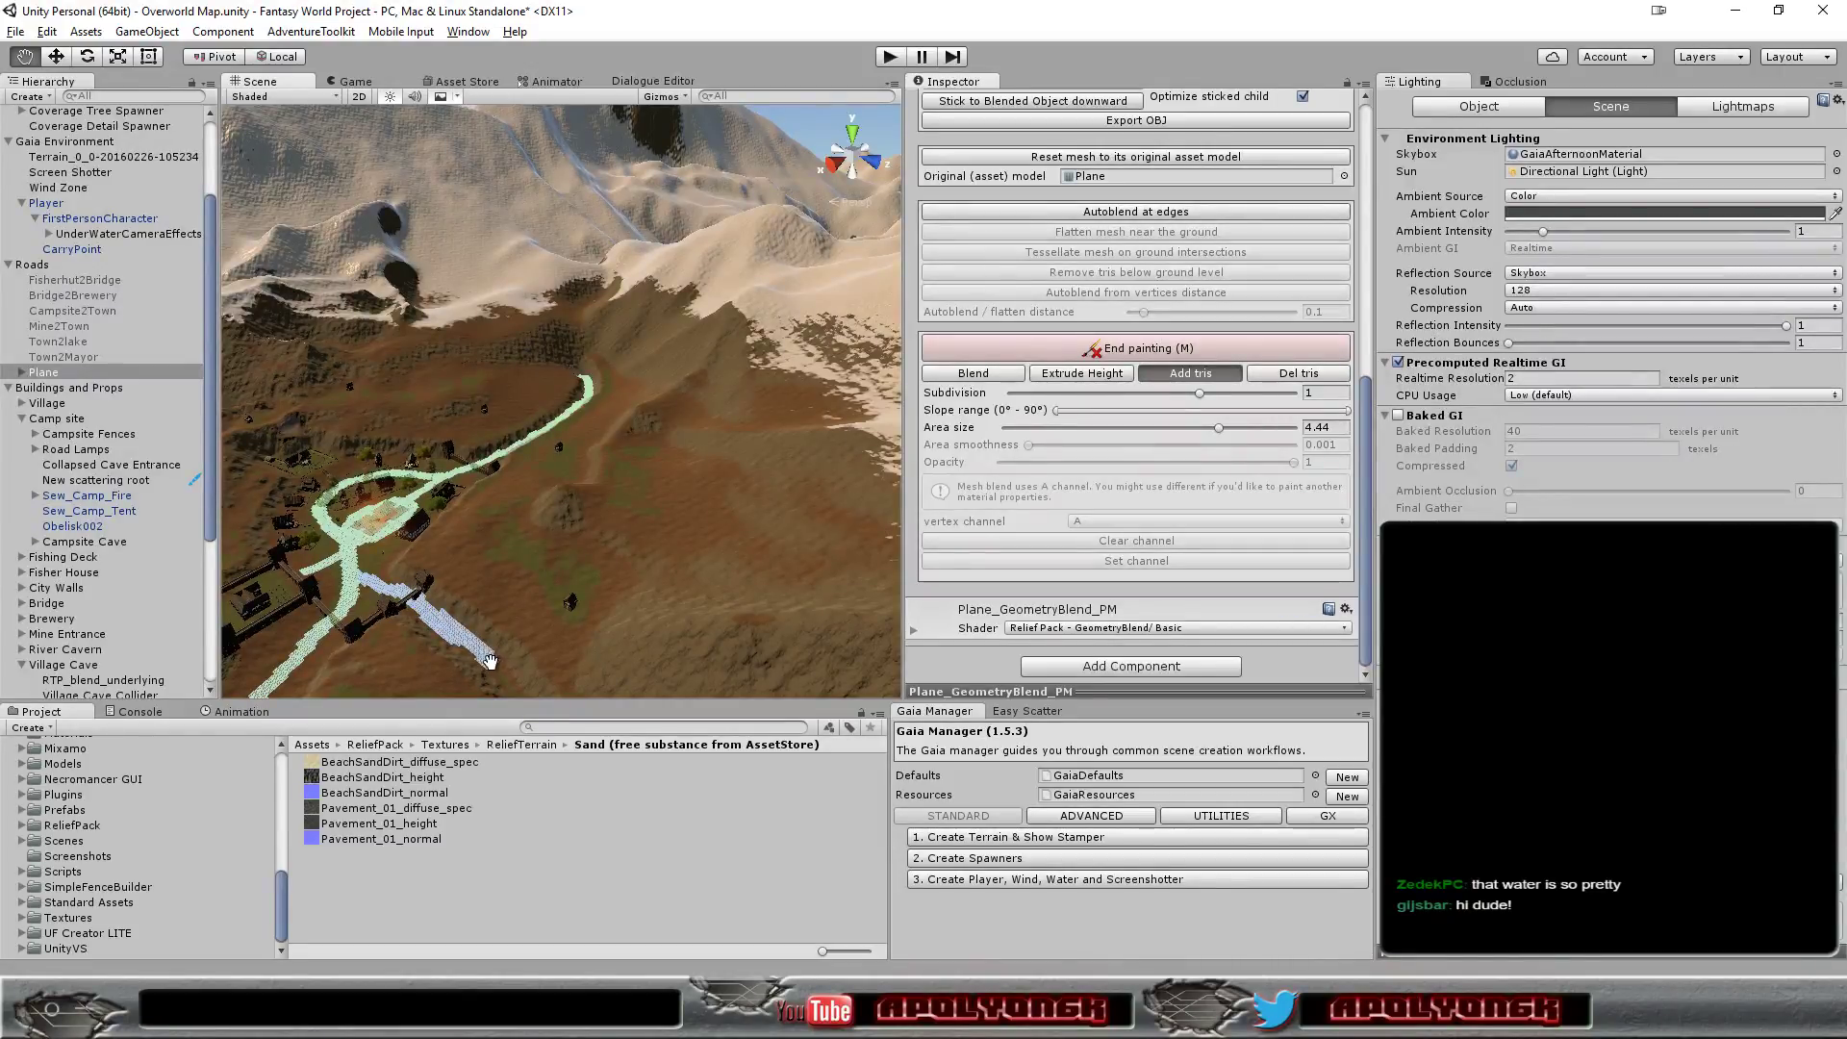
mouse_move(613, 656)
right_mouse_down()
mouse_move(562, 588)
mouse_move(443, 534)
right_mouse_up()
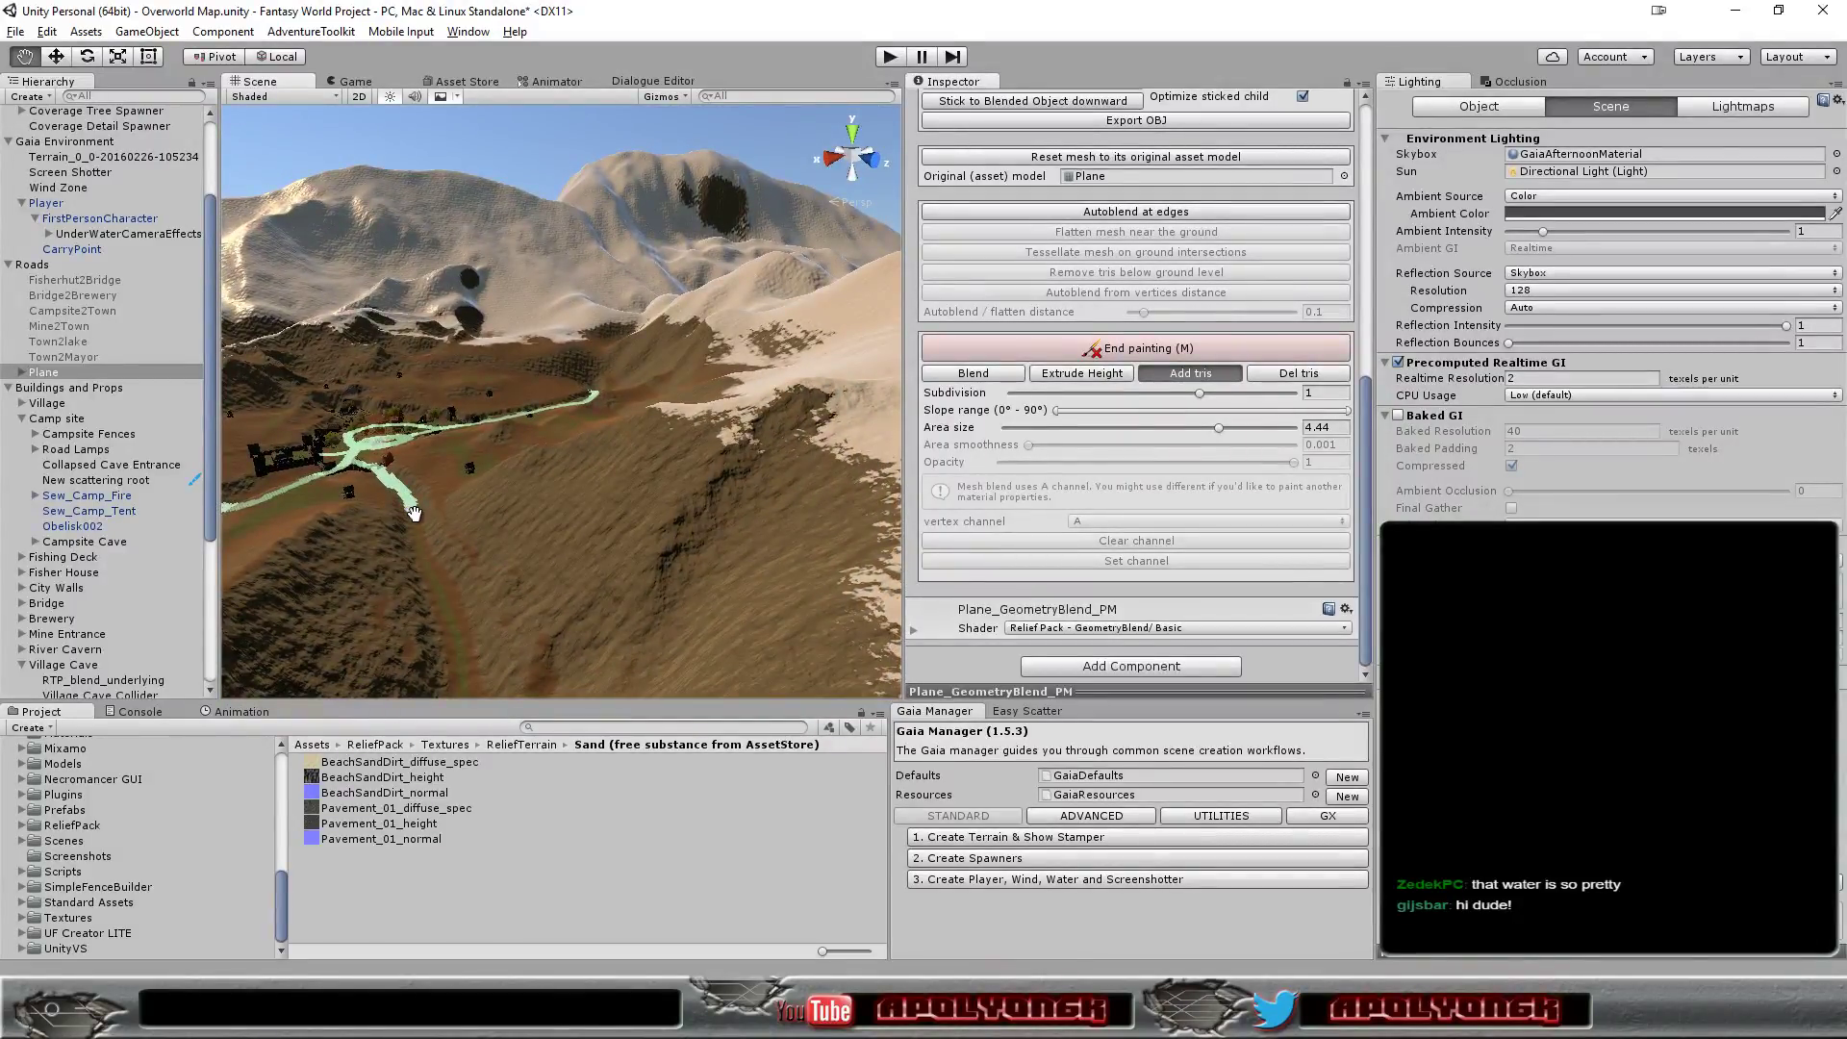
mouse_move(416, 524)
left_mouse_down()
mouse_move(465, 688)
mouse_move(575, 657)
mouse_move(555, 585)
mouse_move(640, 604)
left_mouse_up()
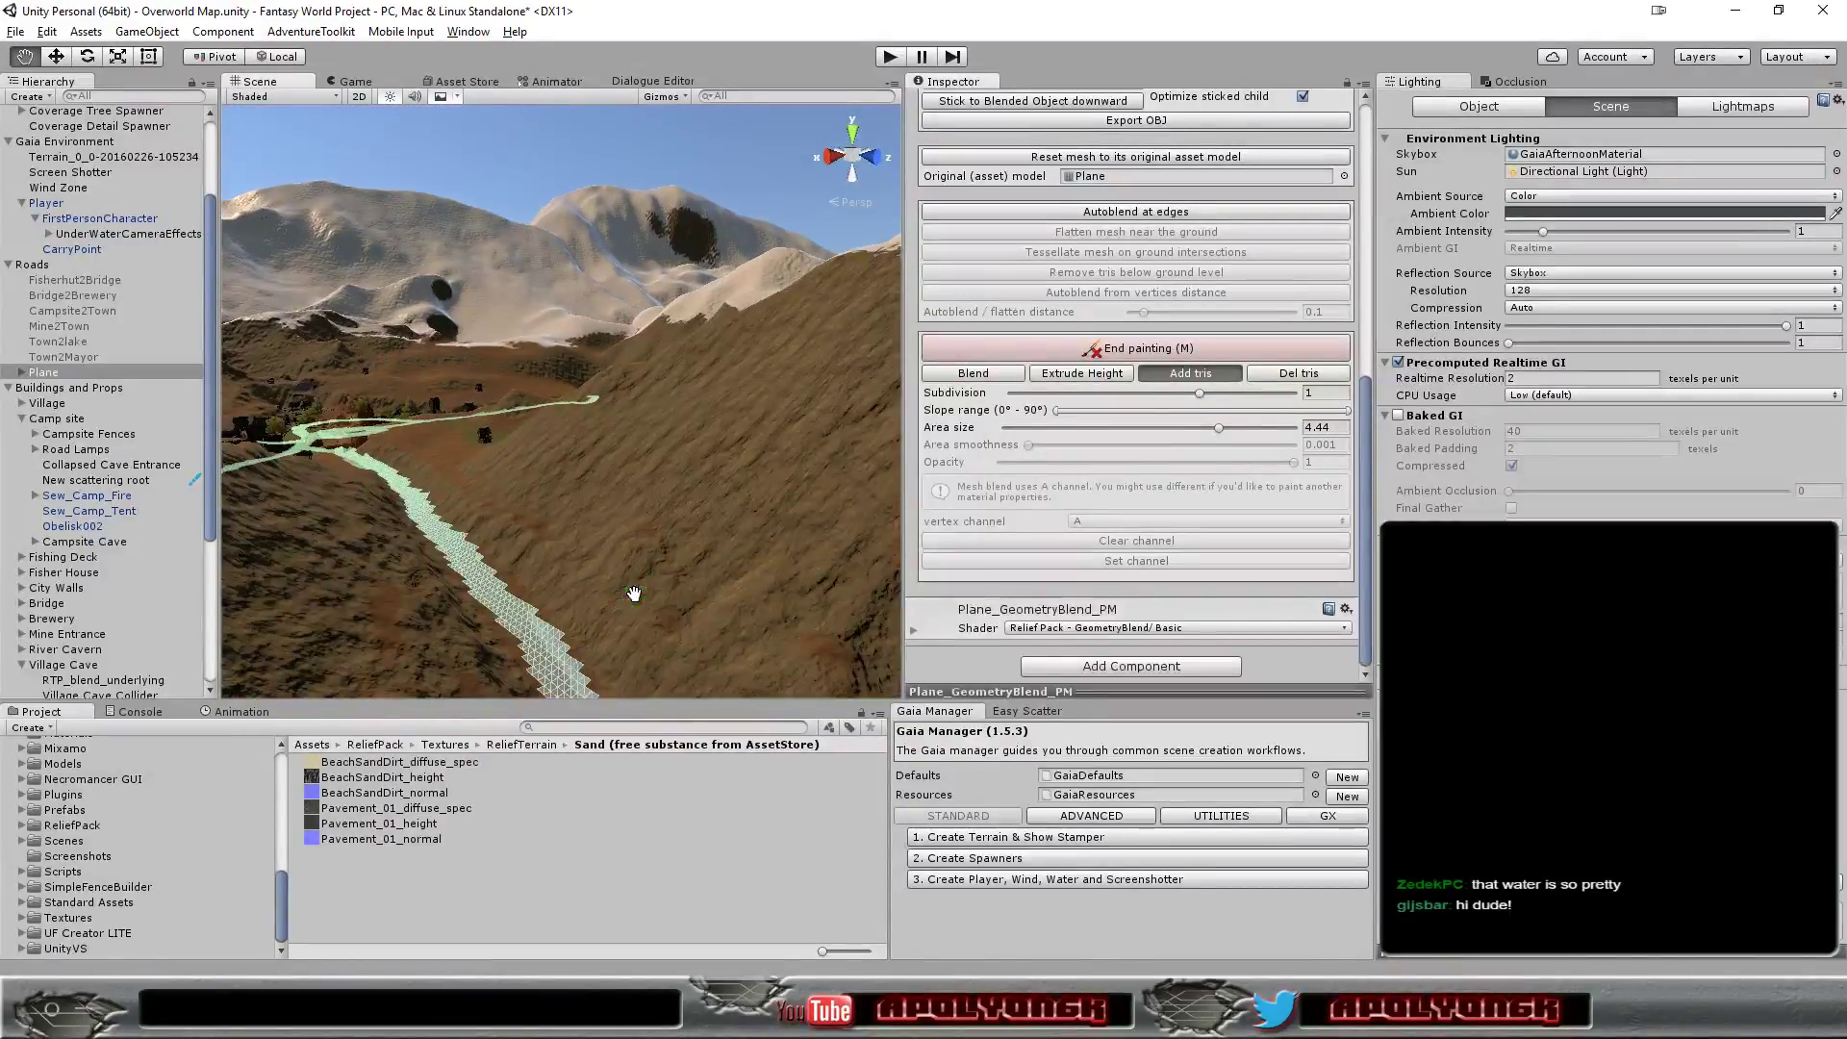
mouse_move(639, 604)
left_mouse_down("alt")
mouse_move(550, 547)
mouse_move(515, 608)
left_mouse_up("alt")
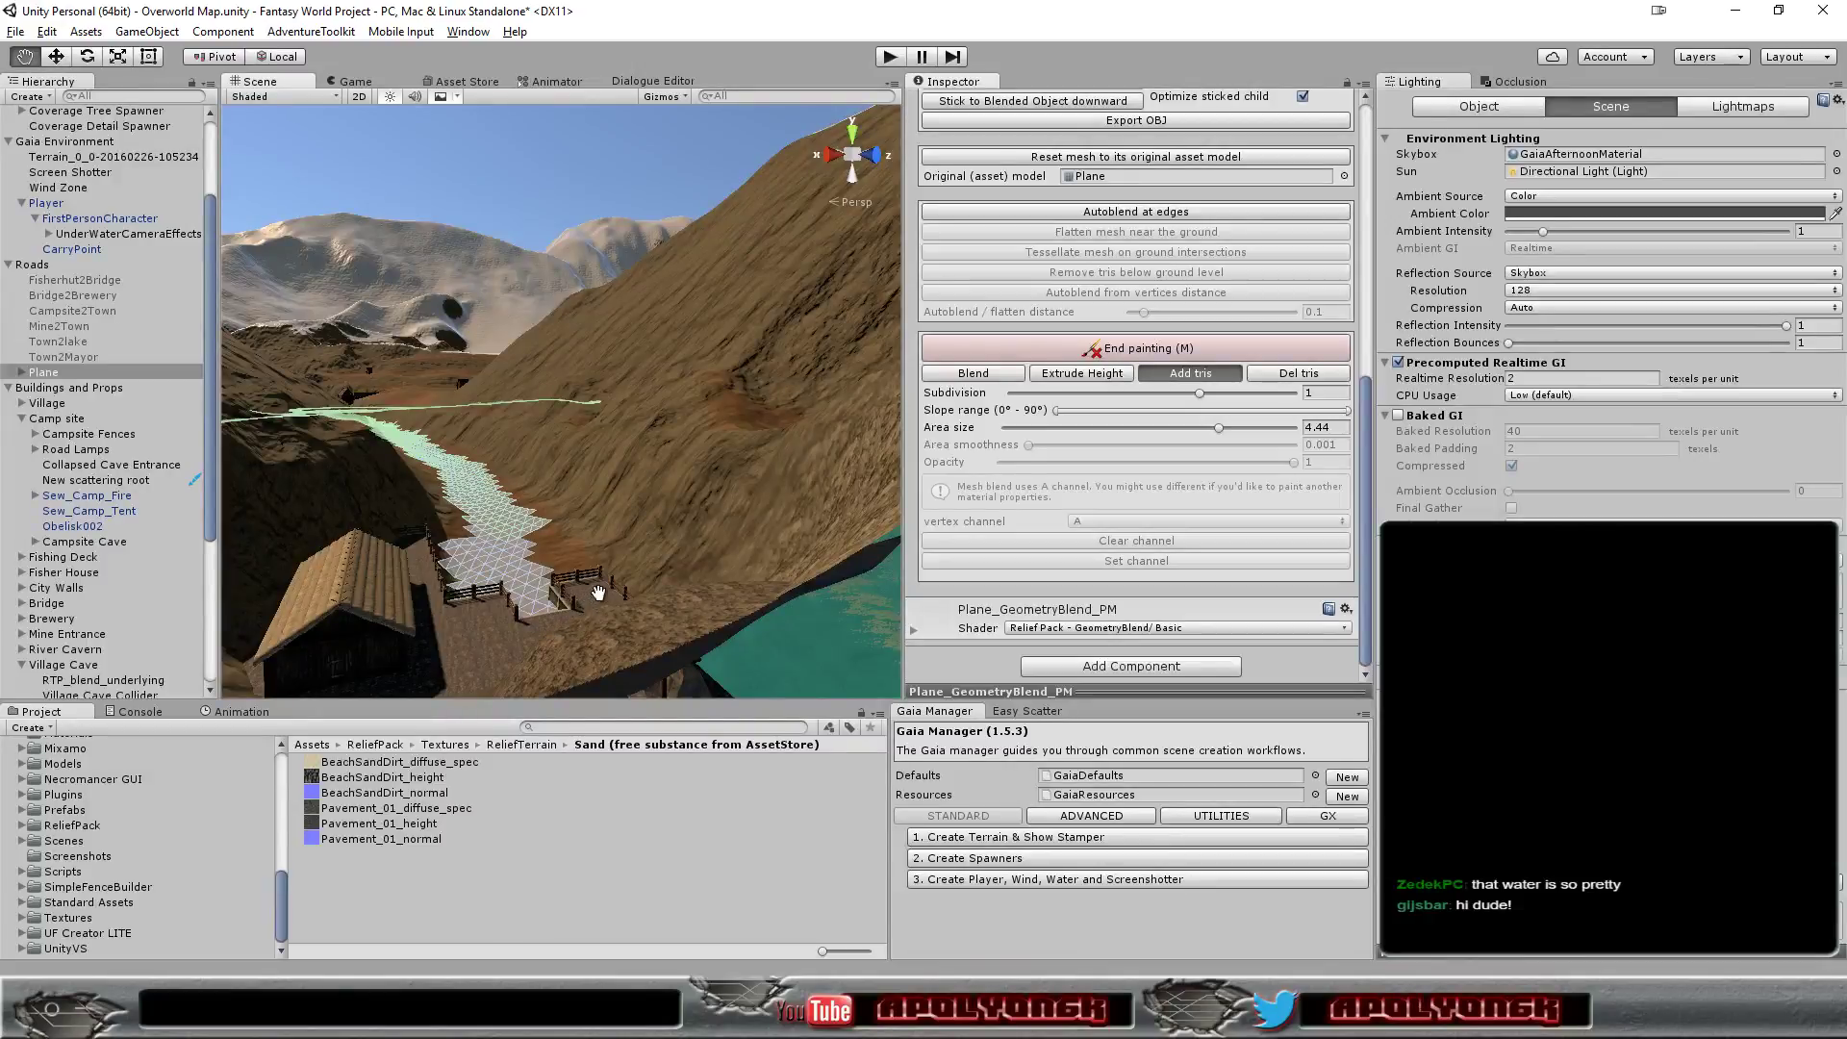
left_click_drag(598, 593, 803, 659, "alt")
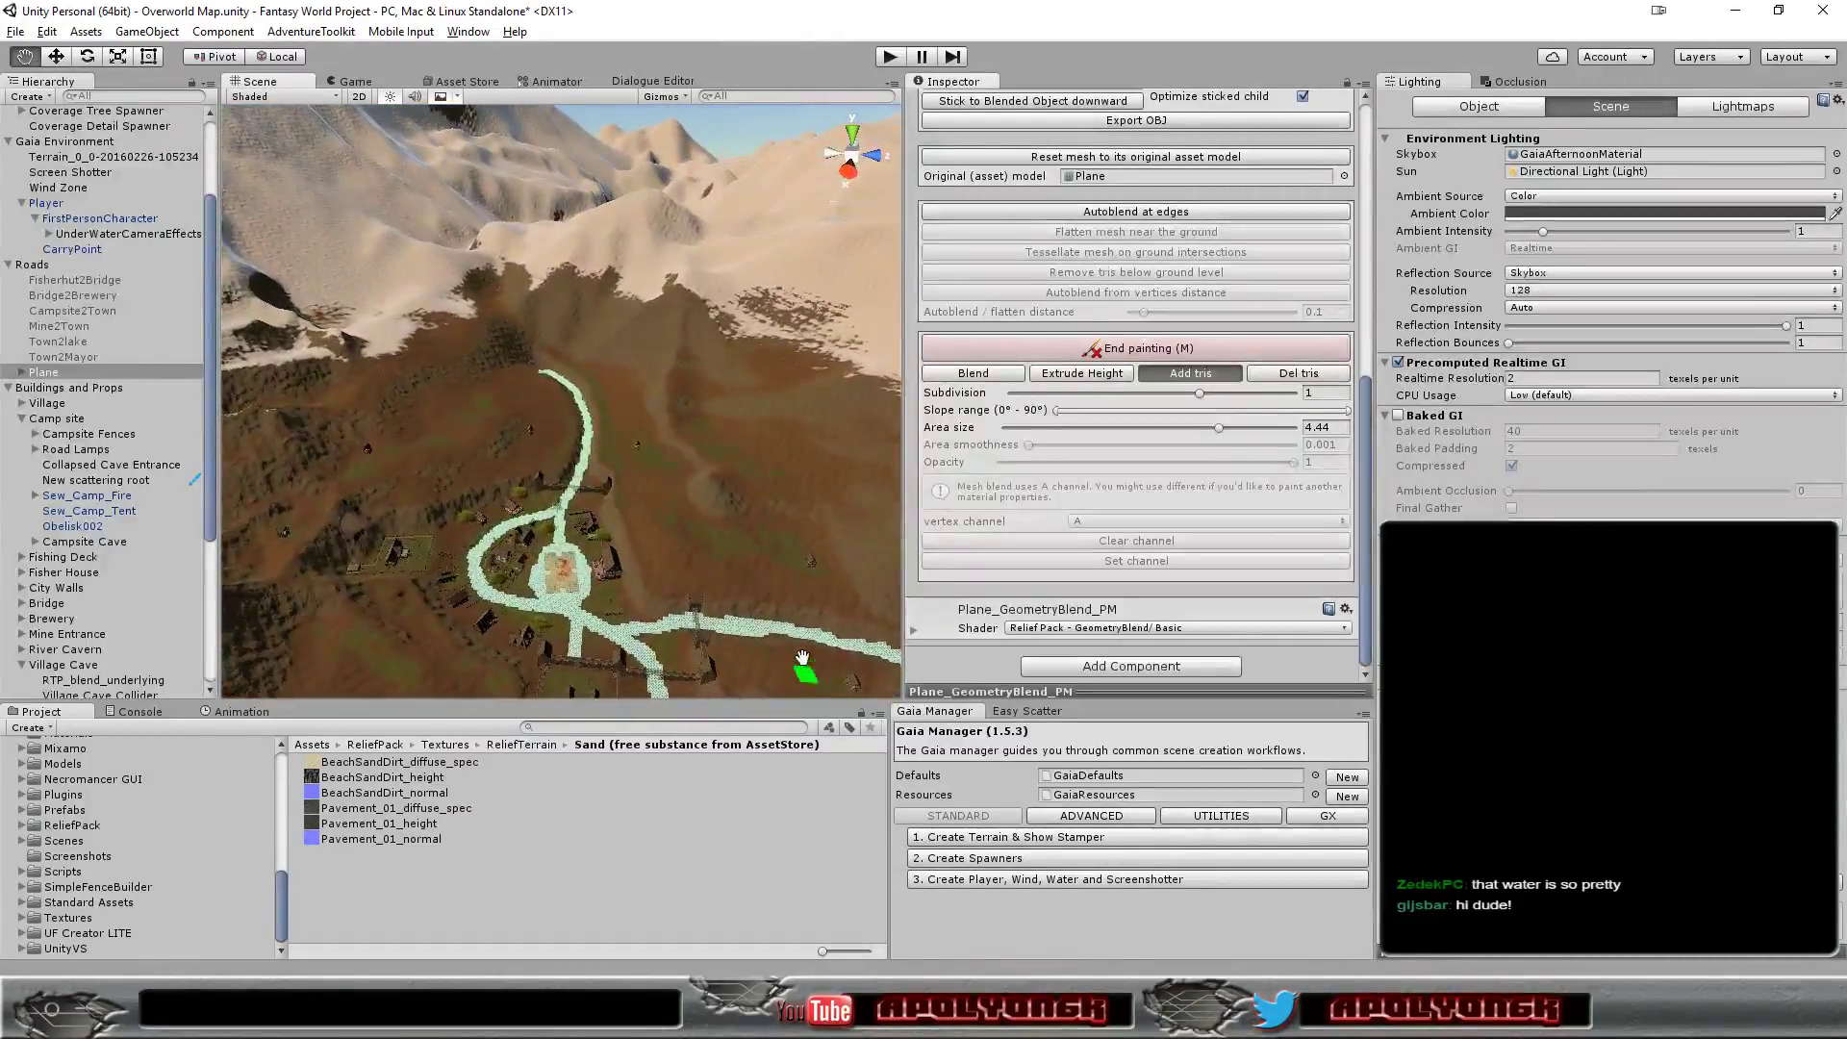
- End painting and give the road material the Pavement_01 diffuse_spec, height and normal textures
left_click(1169, 386)
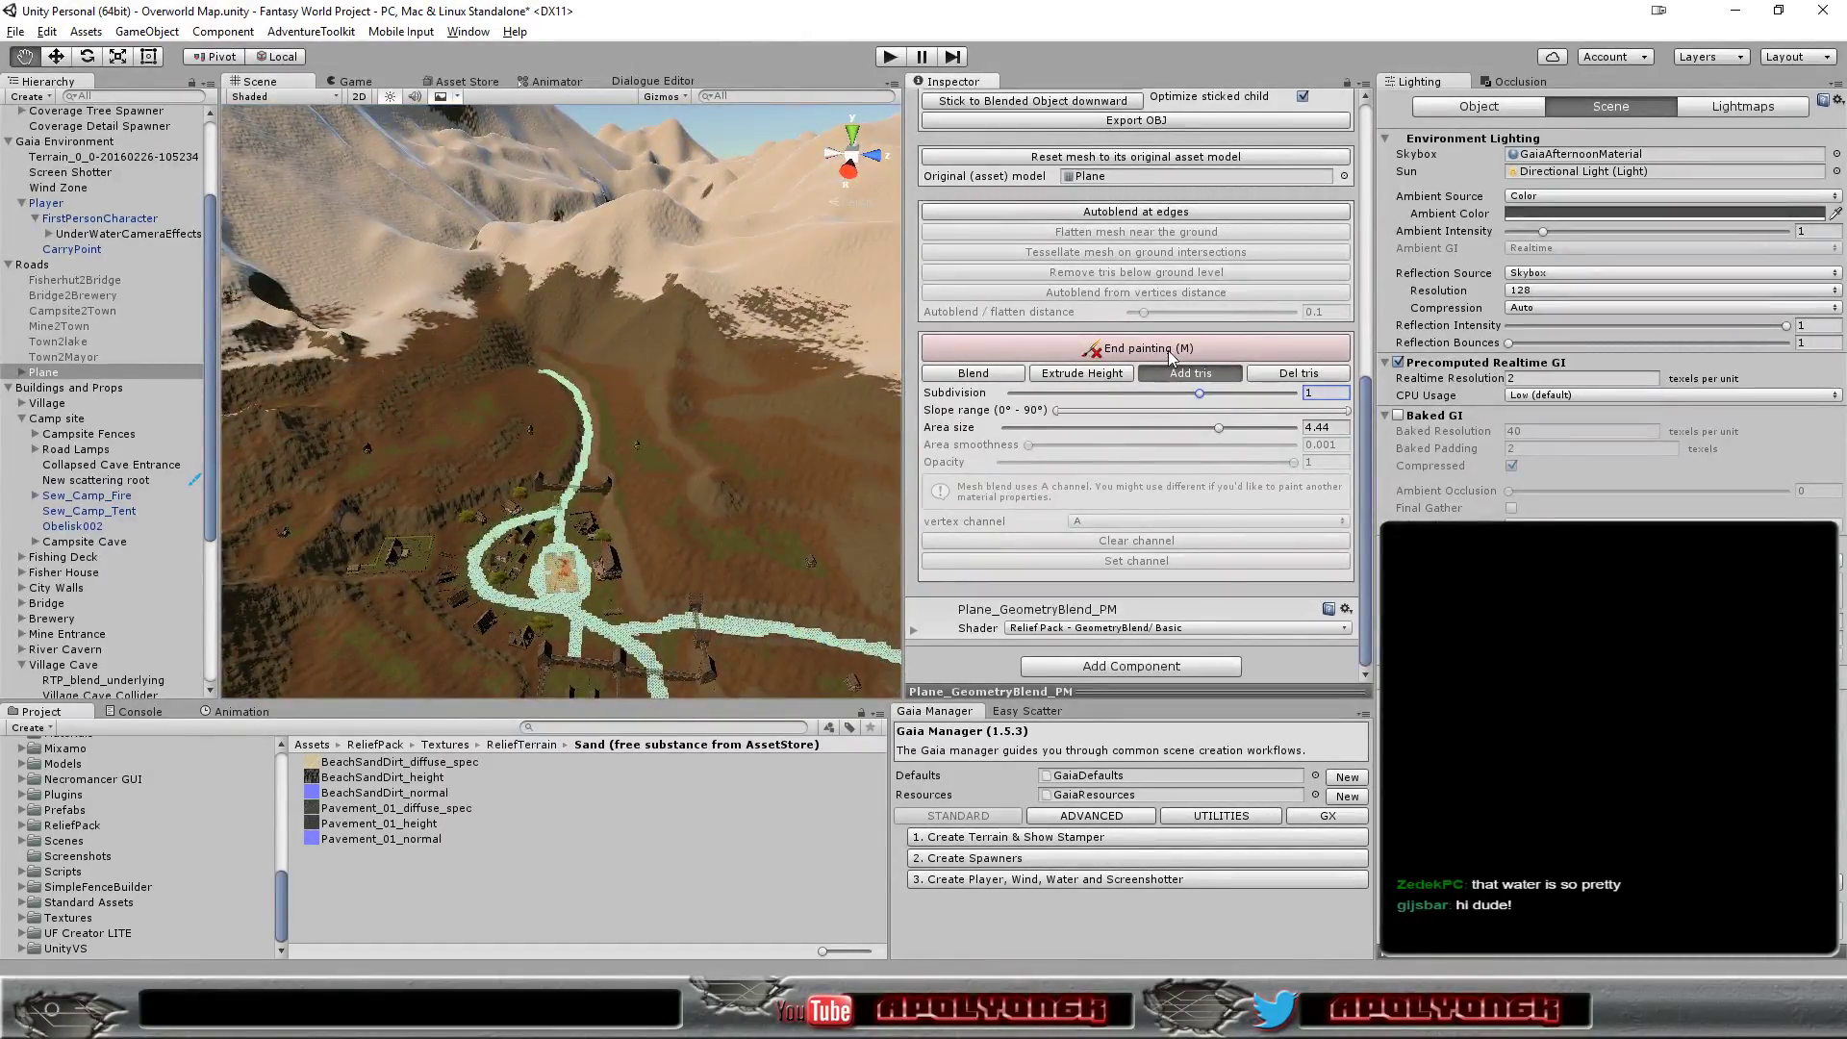
left_click(1171, 350)
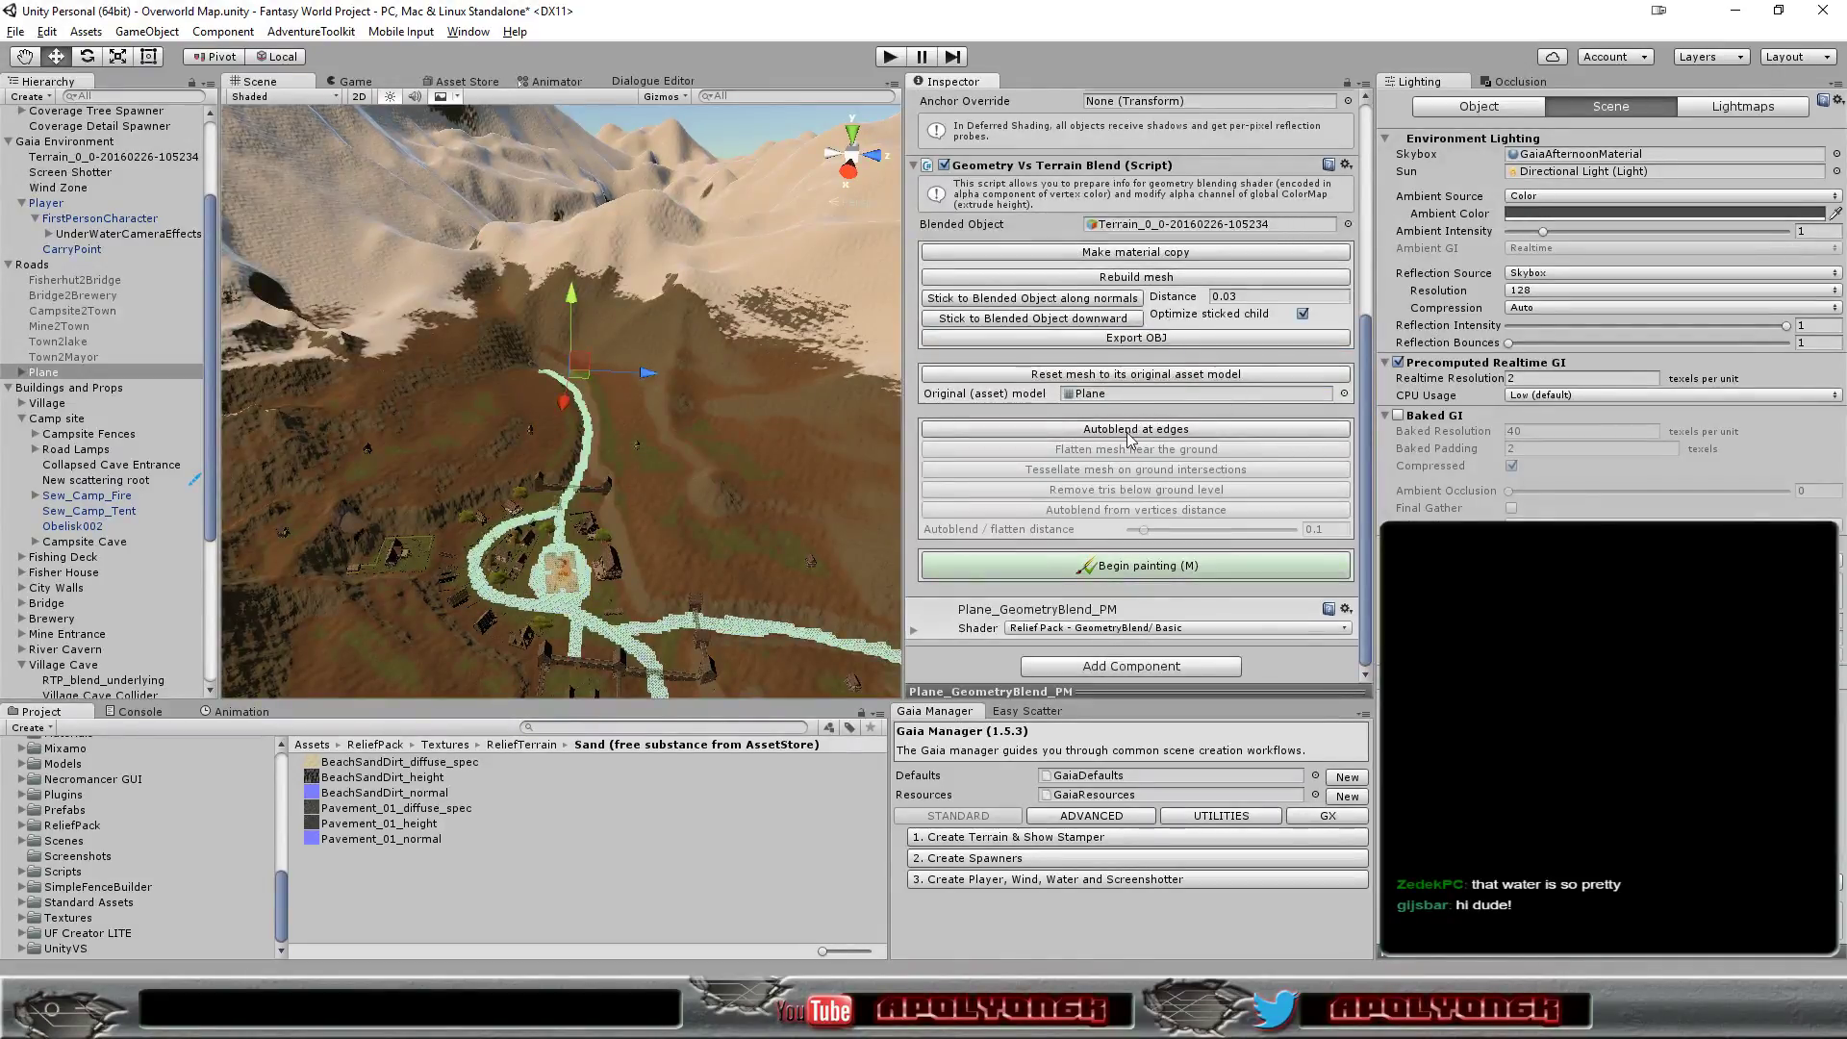
left_click(913, 634)
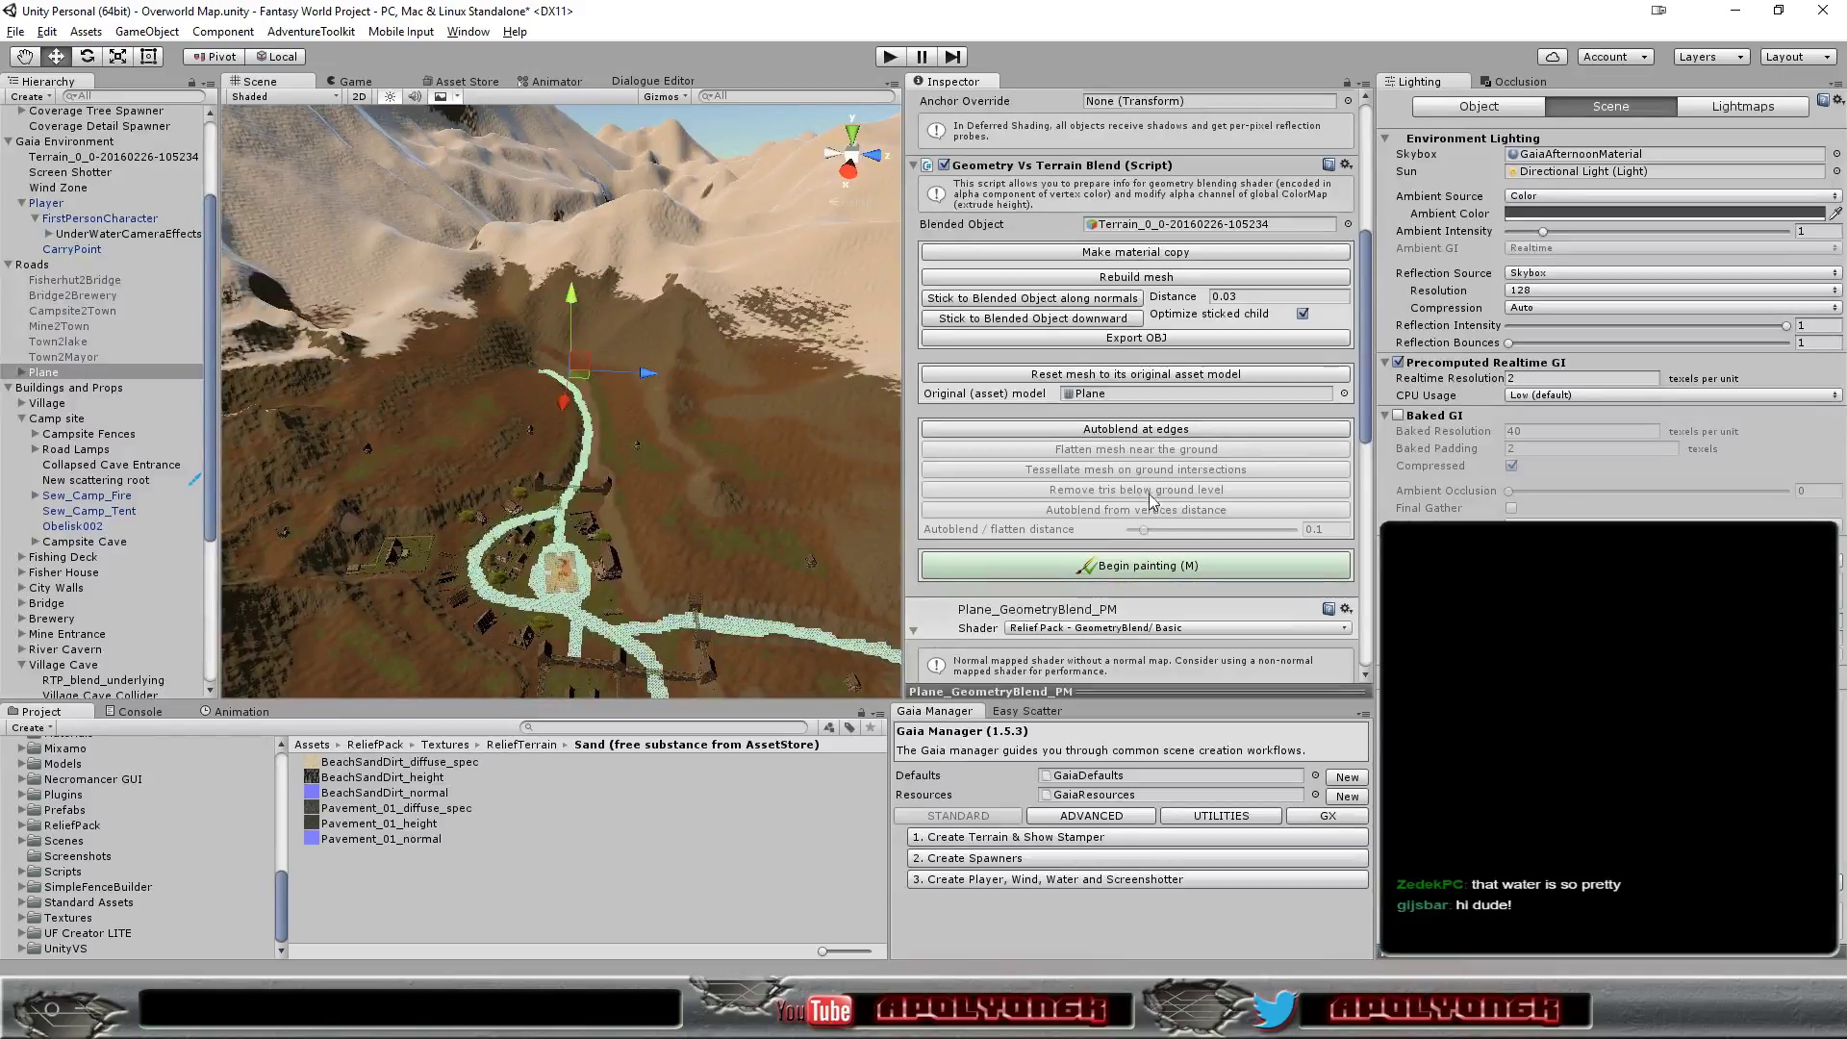
scroll(1139, 471, "down", 4)
scroll(1128, 451, "down", 1)
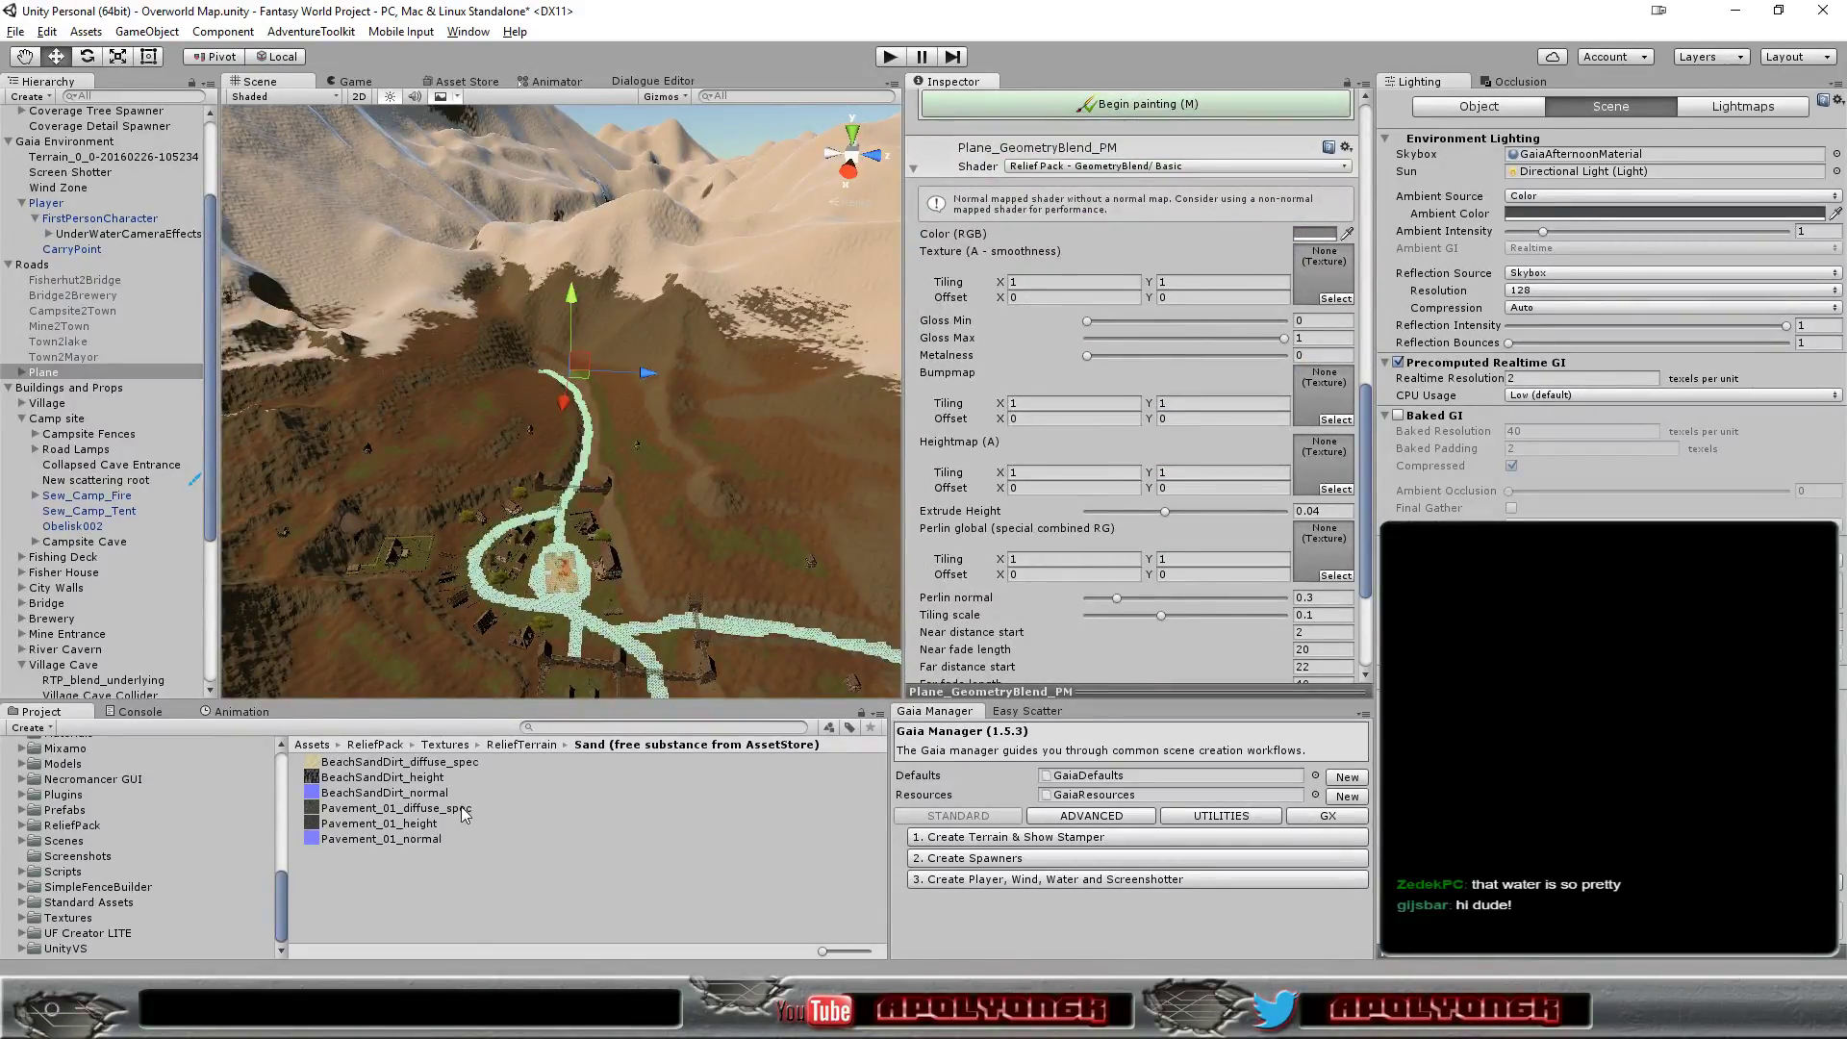
left_click_drag(462, 808, 1318, 279)
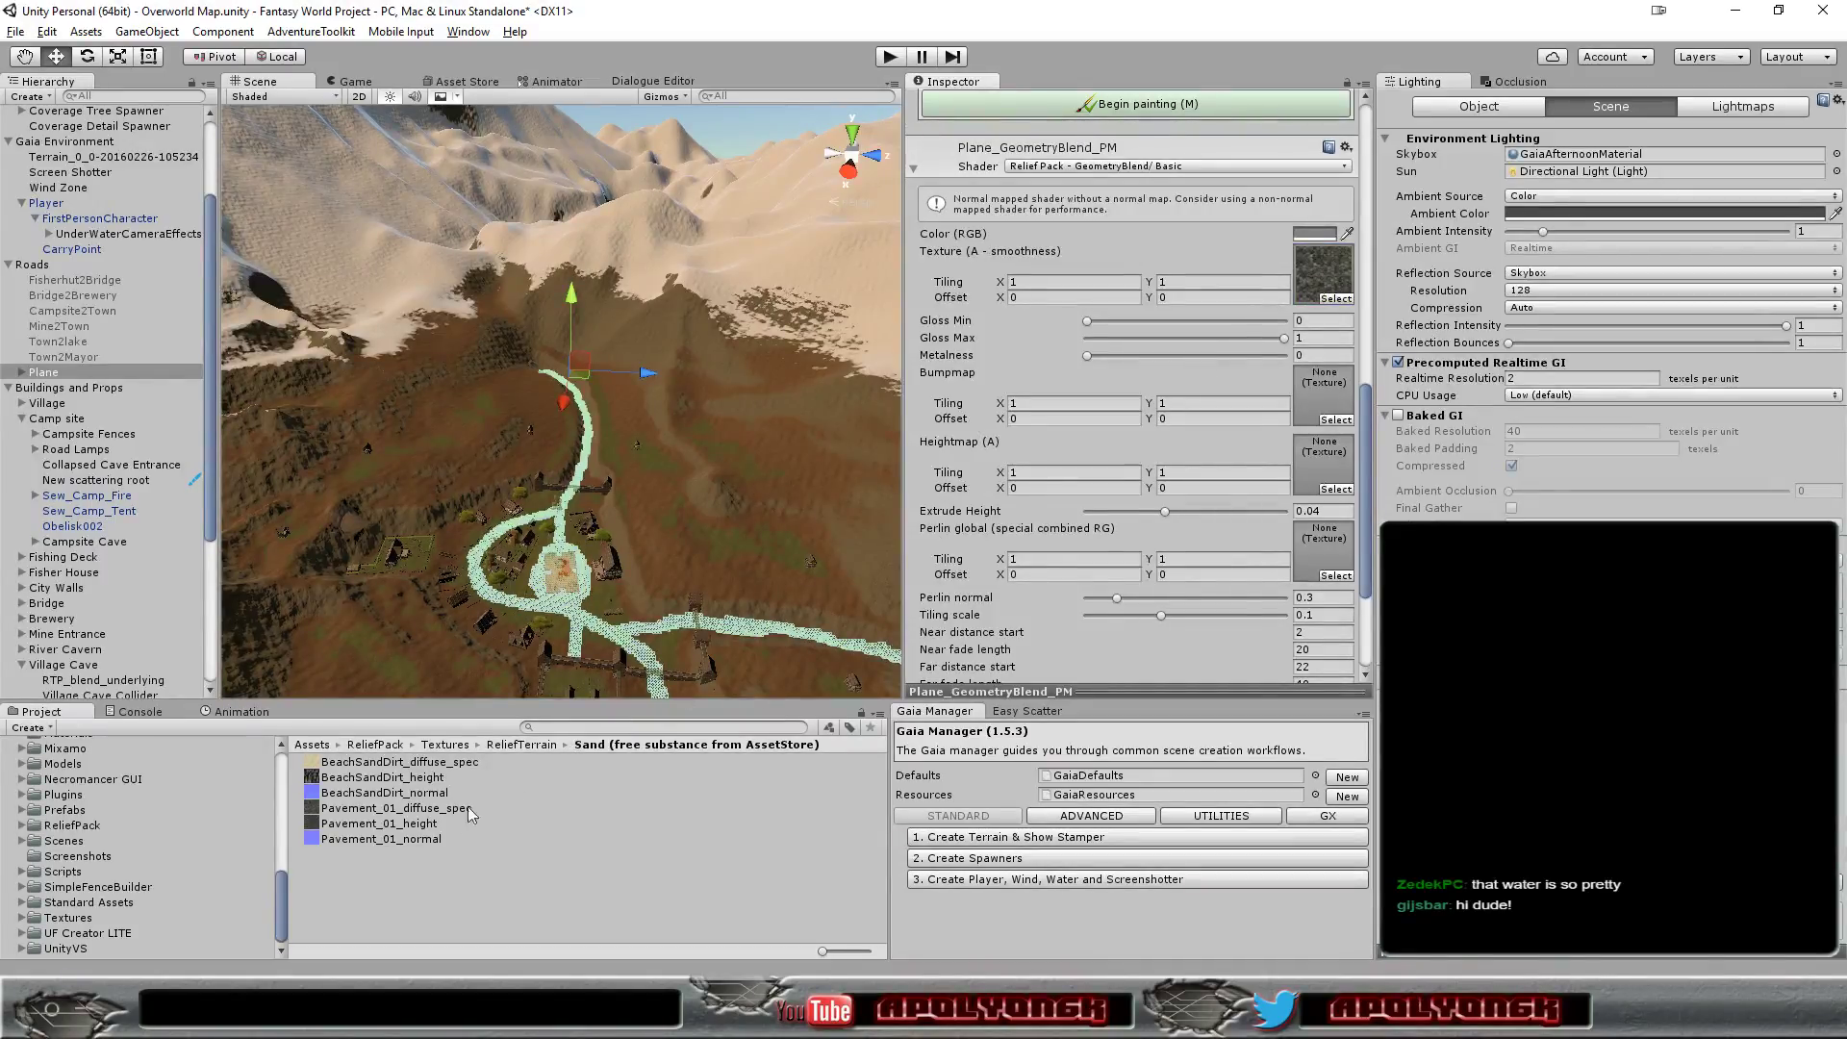
left_click_drag(418, 828, 1323, 470)
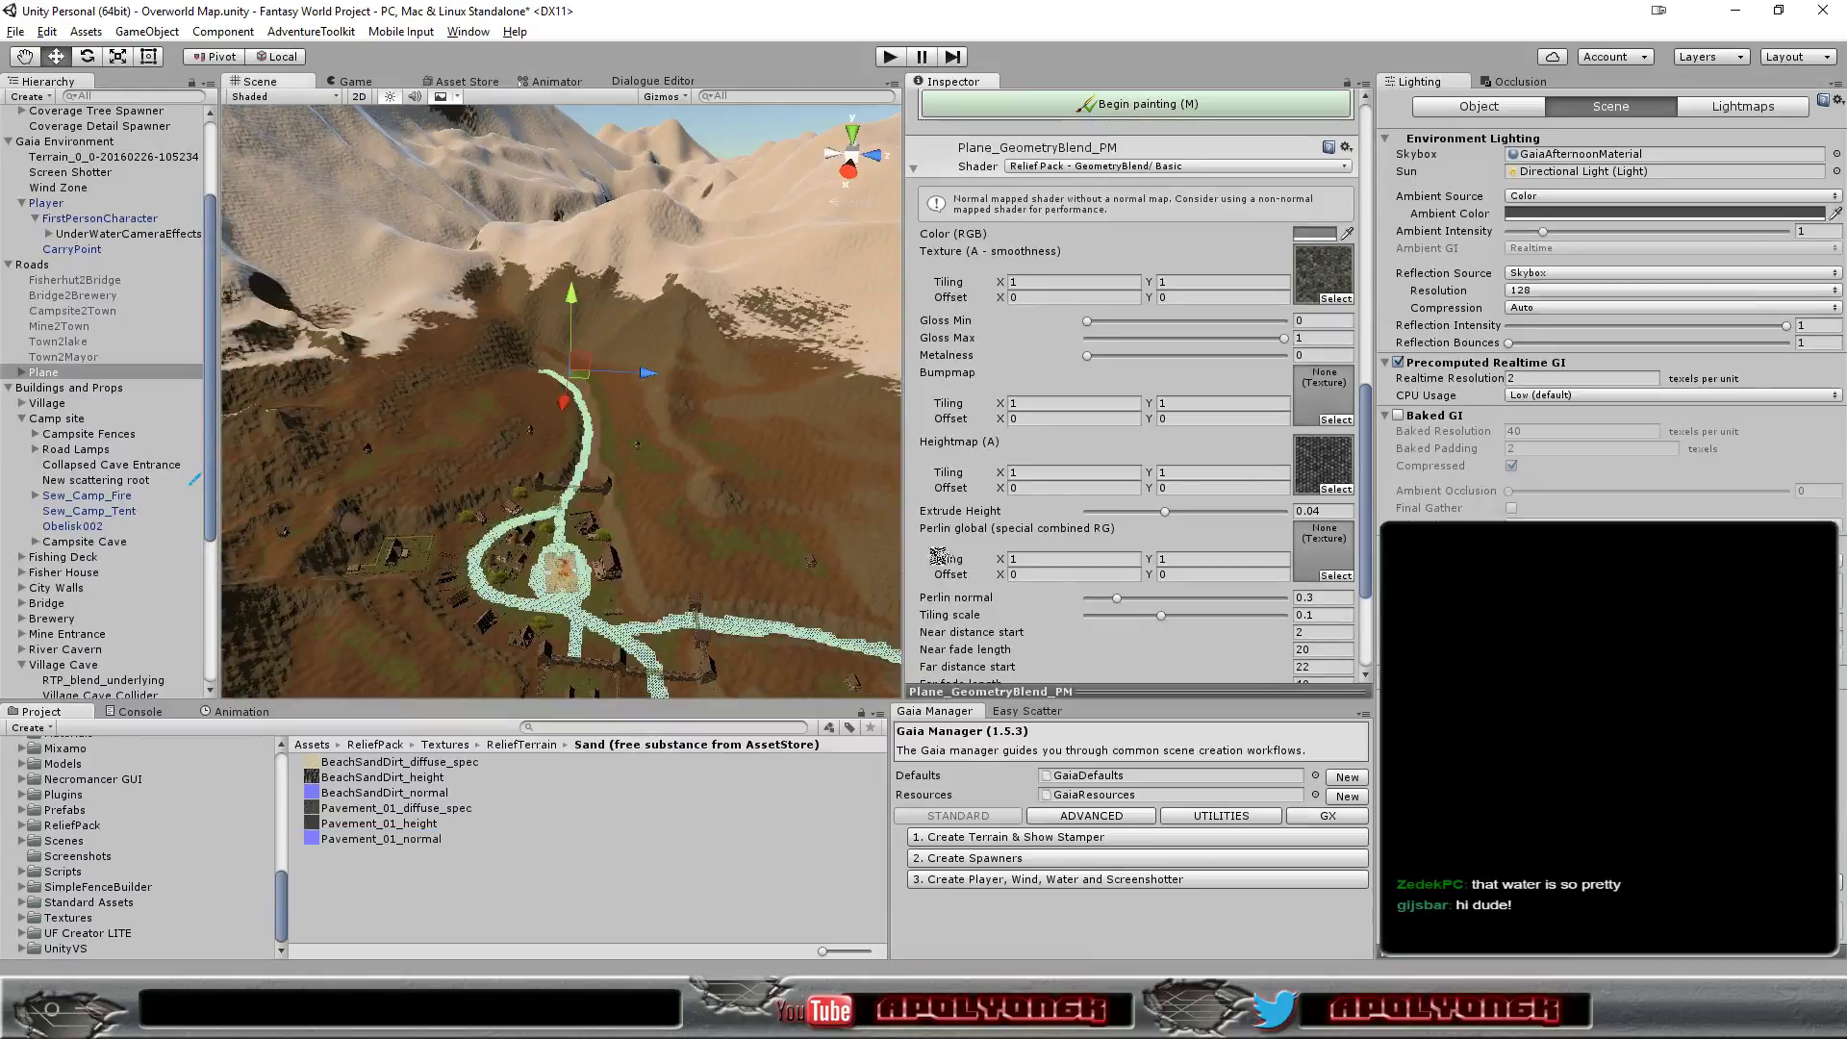
left_click_drag(428, 847, 1324, 394)
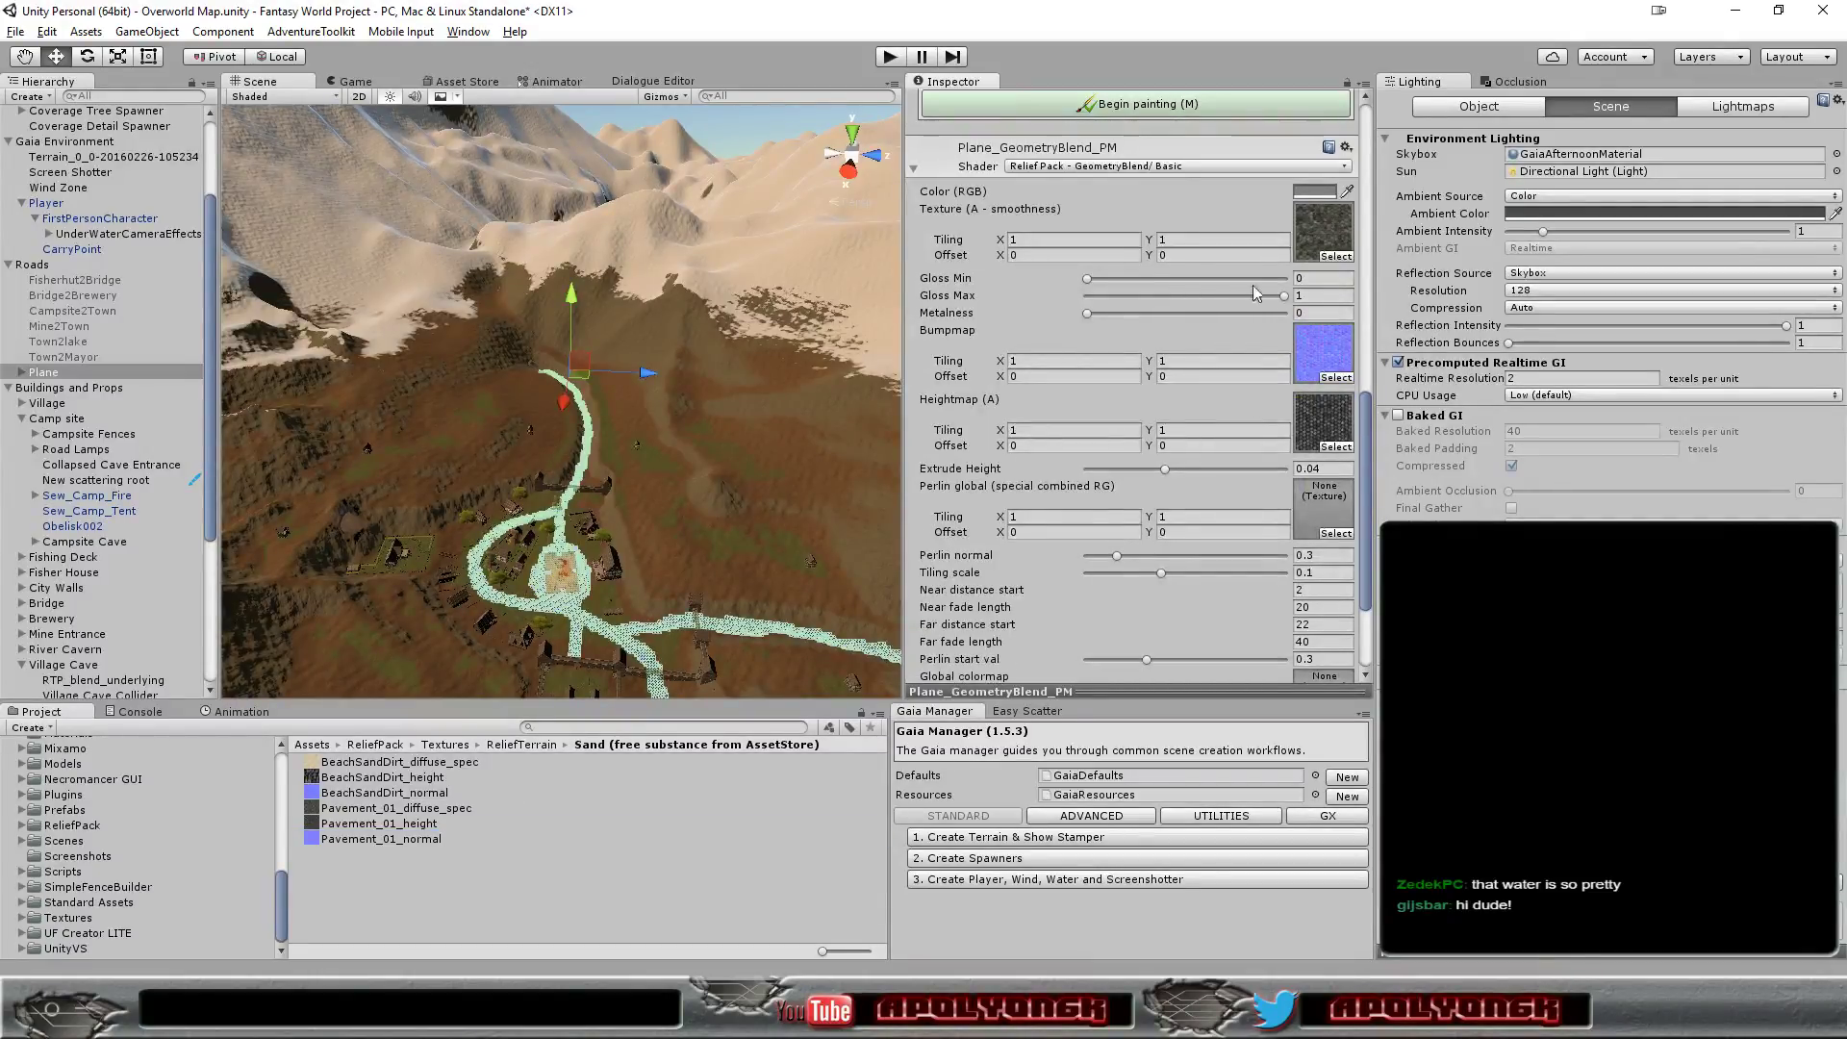
- Set the road material colour to white (FFFFFF) and autoblend its edges into the terrain
left_click(1316, 191)
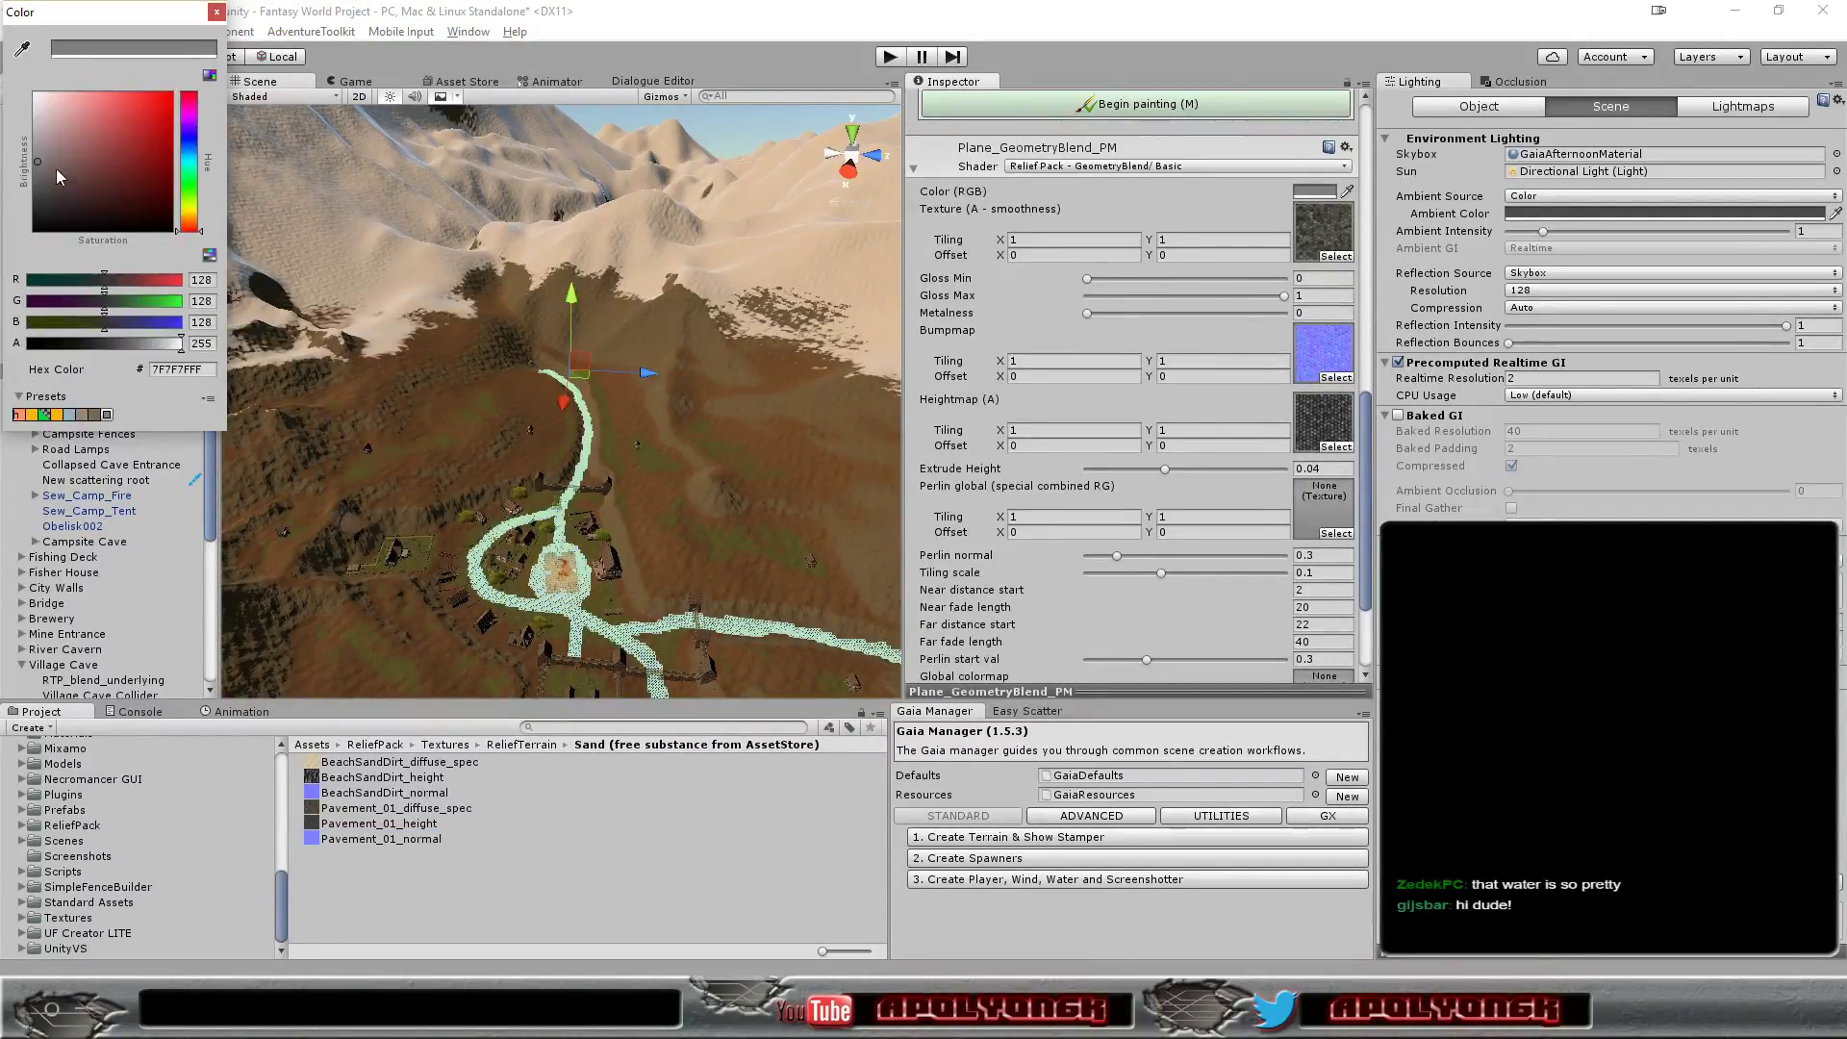
left_click_drag(35, 153, 34, 96)
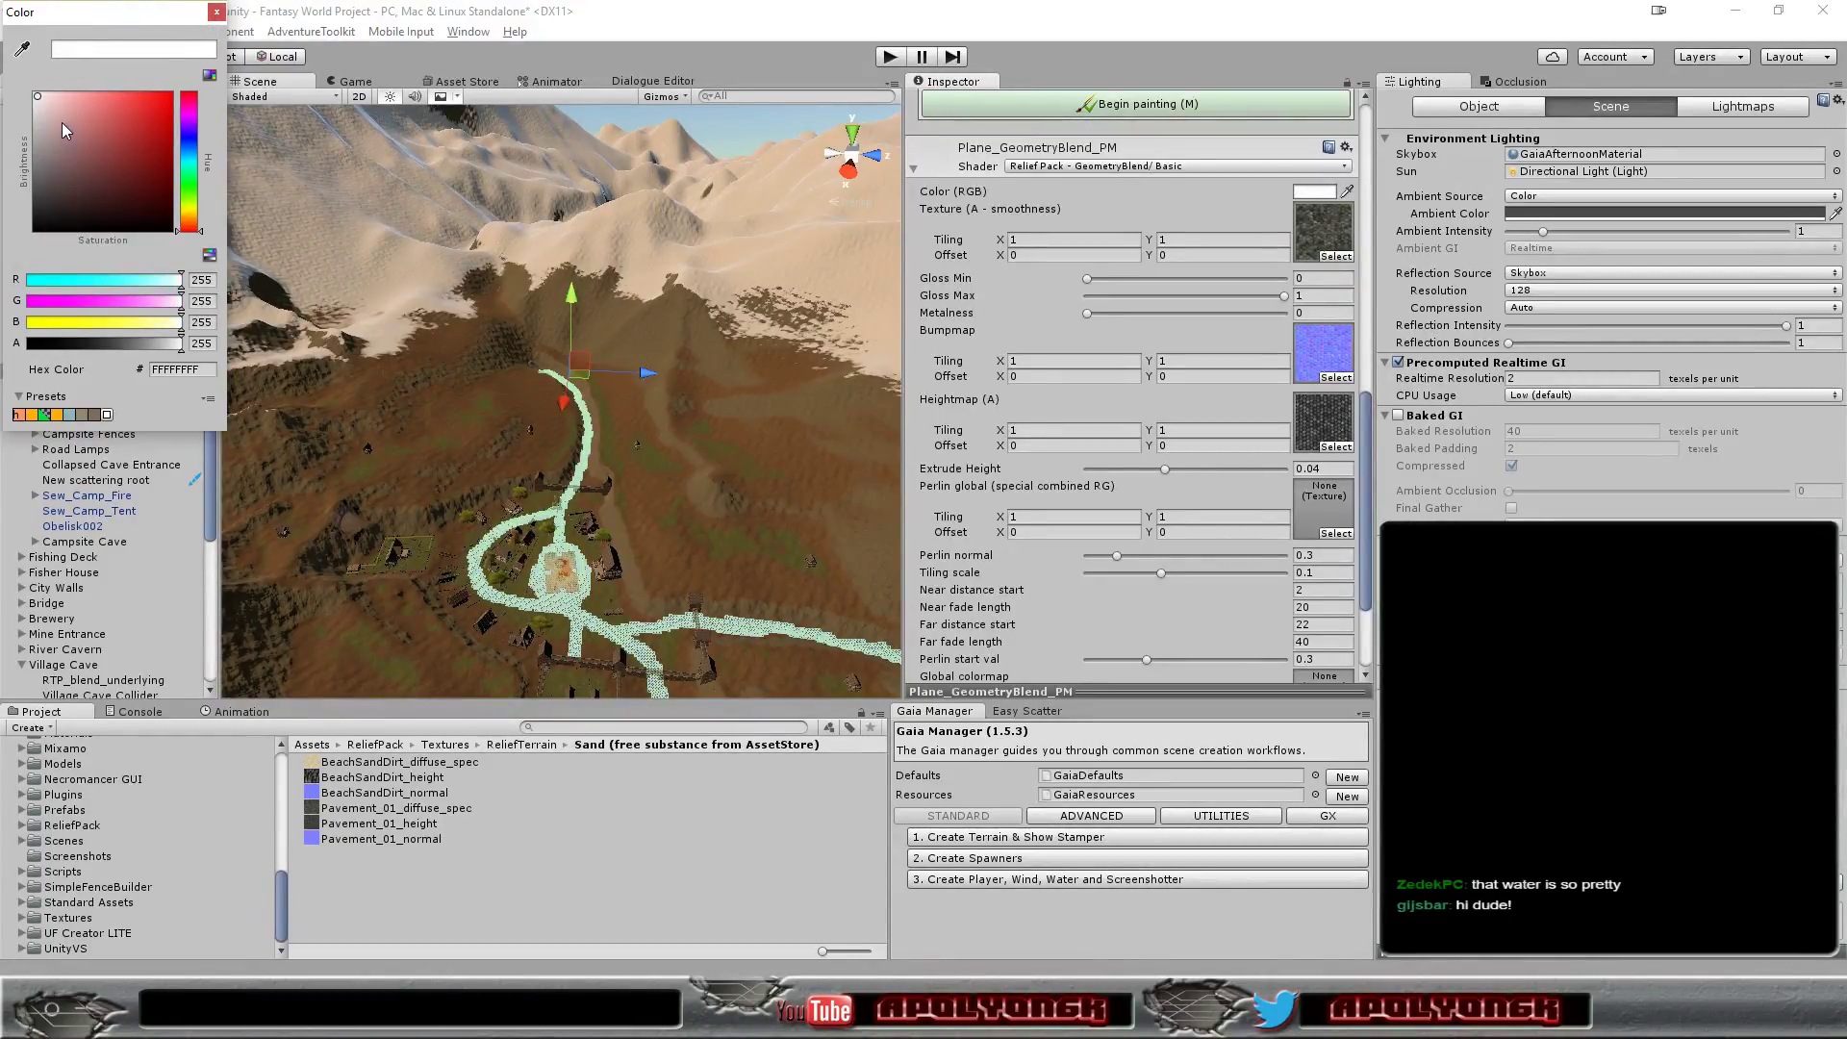
left_click(216, 13)
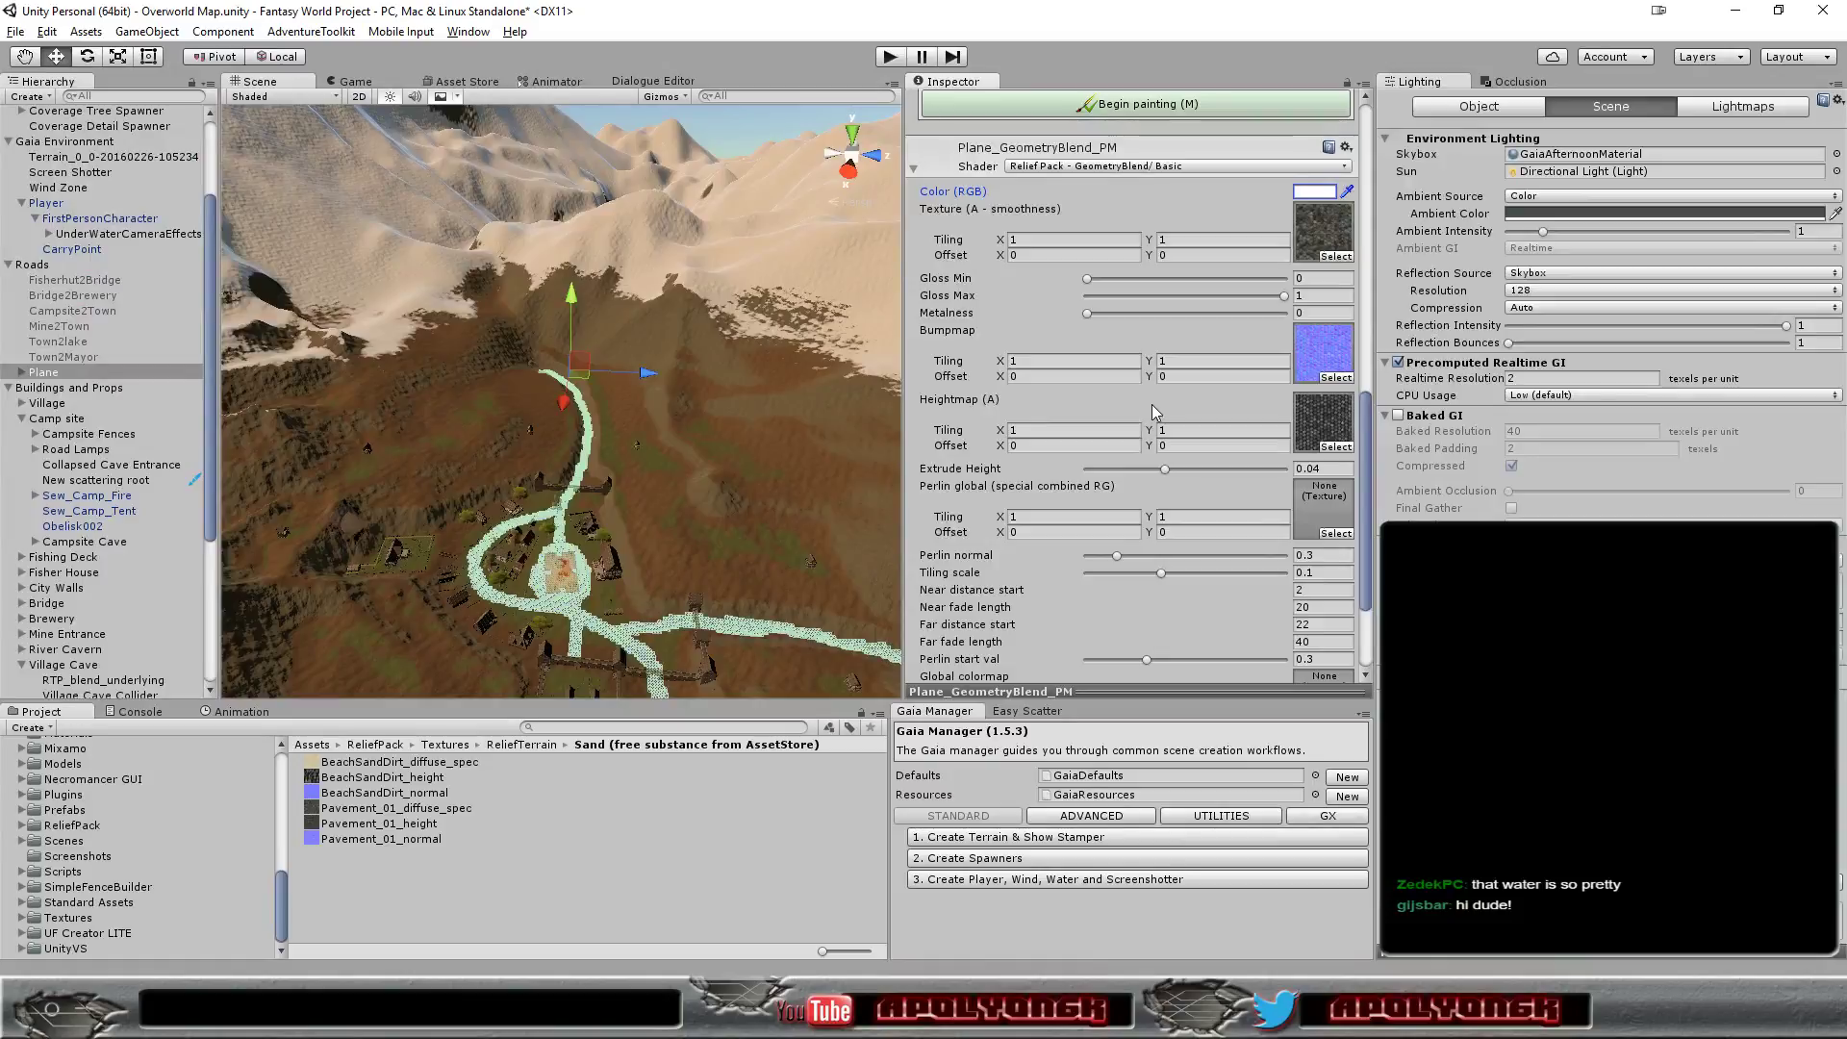
scroll(1143, 364, "up", 4)
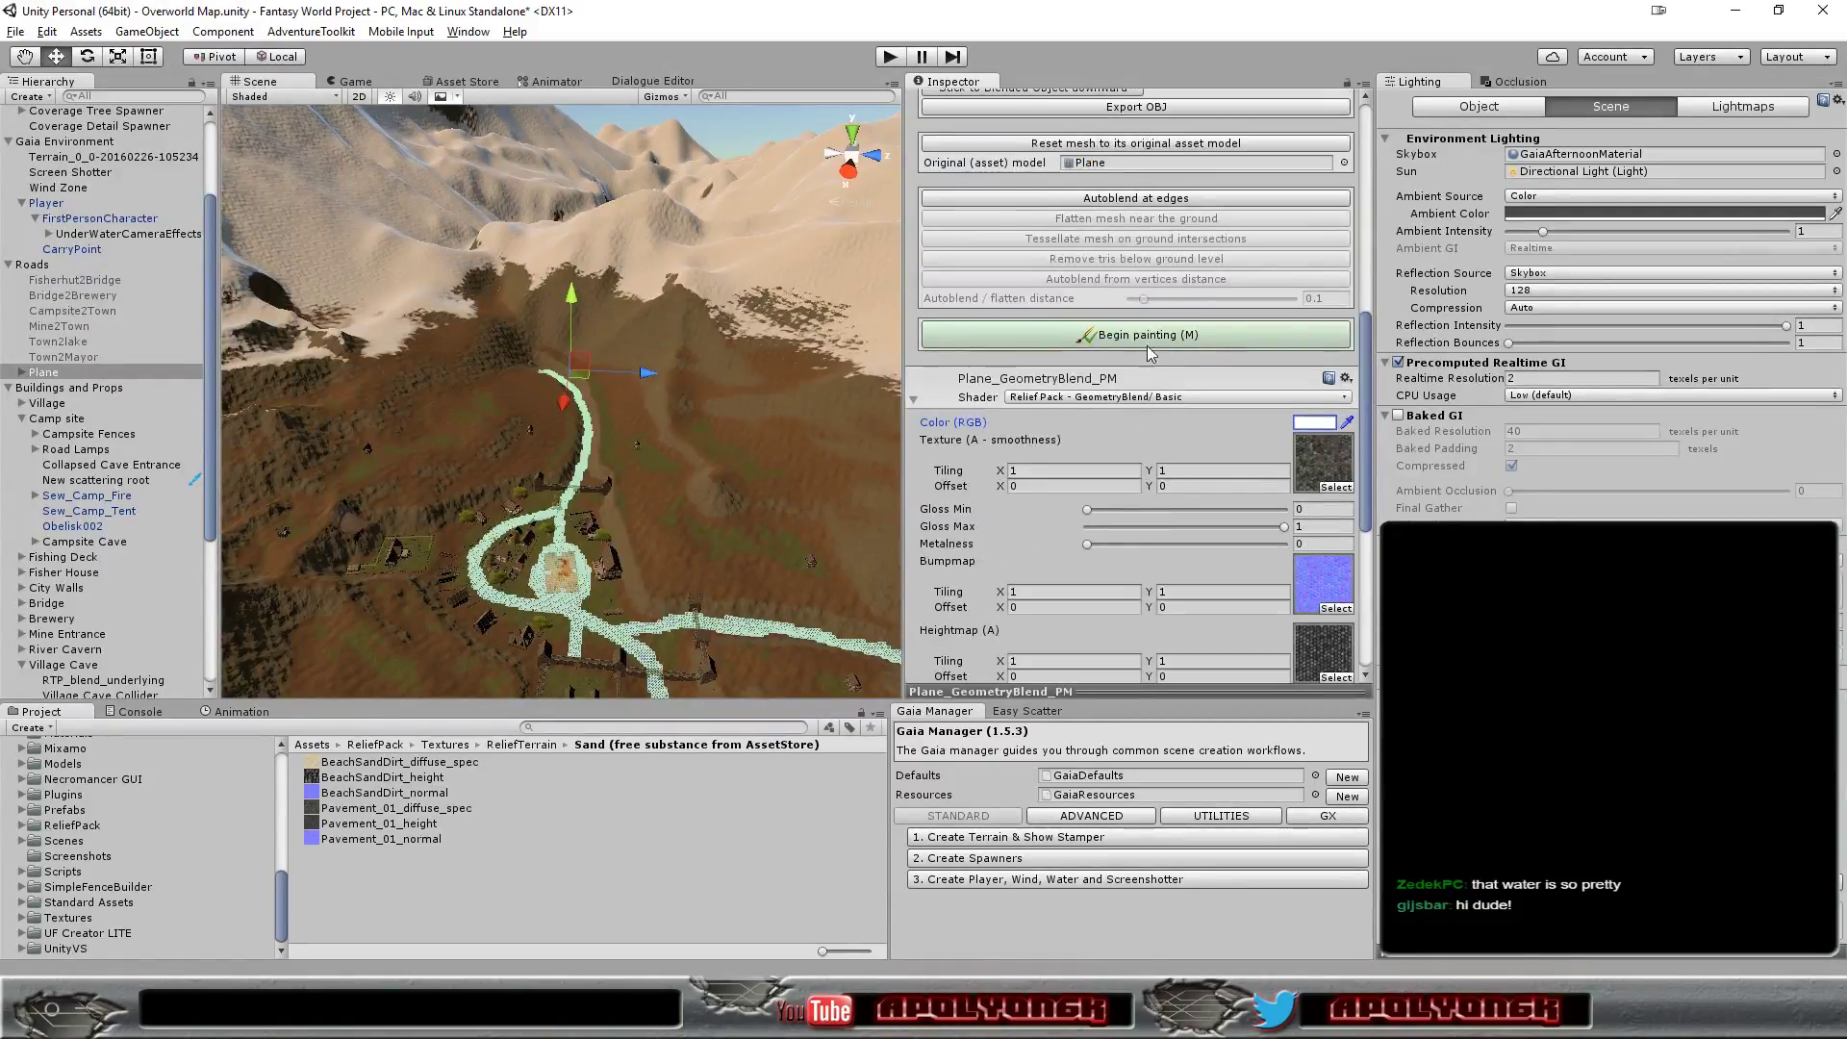
left_click(1153, 199)
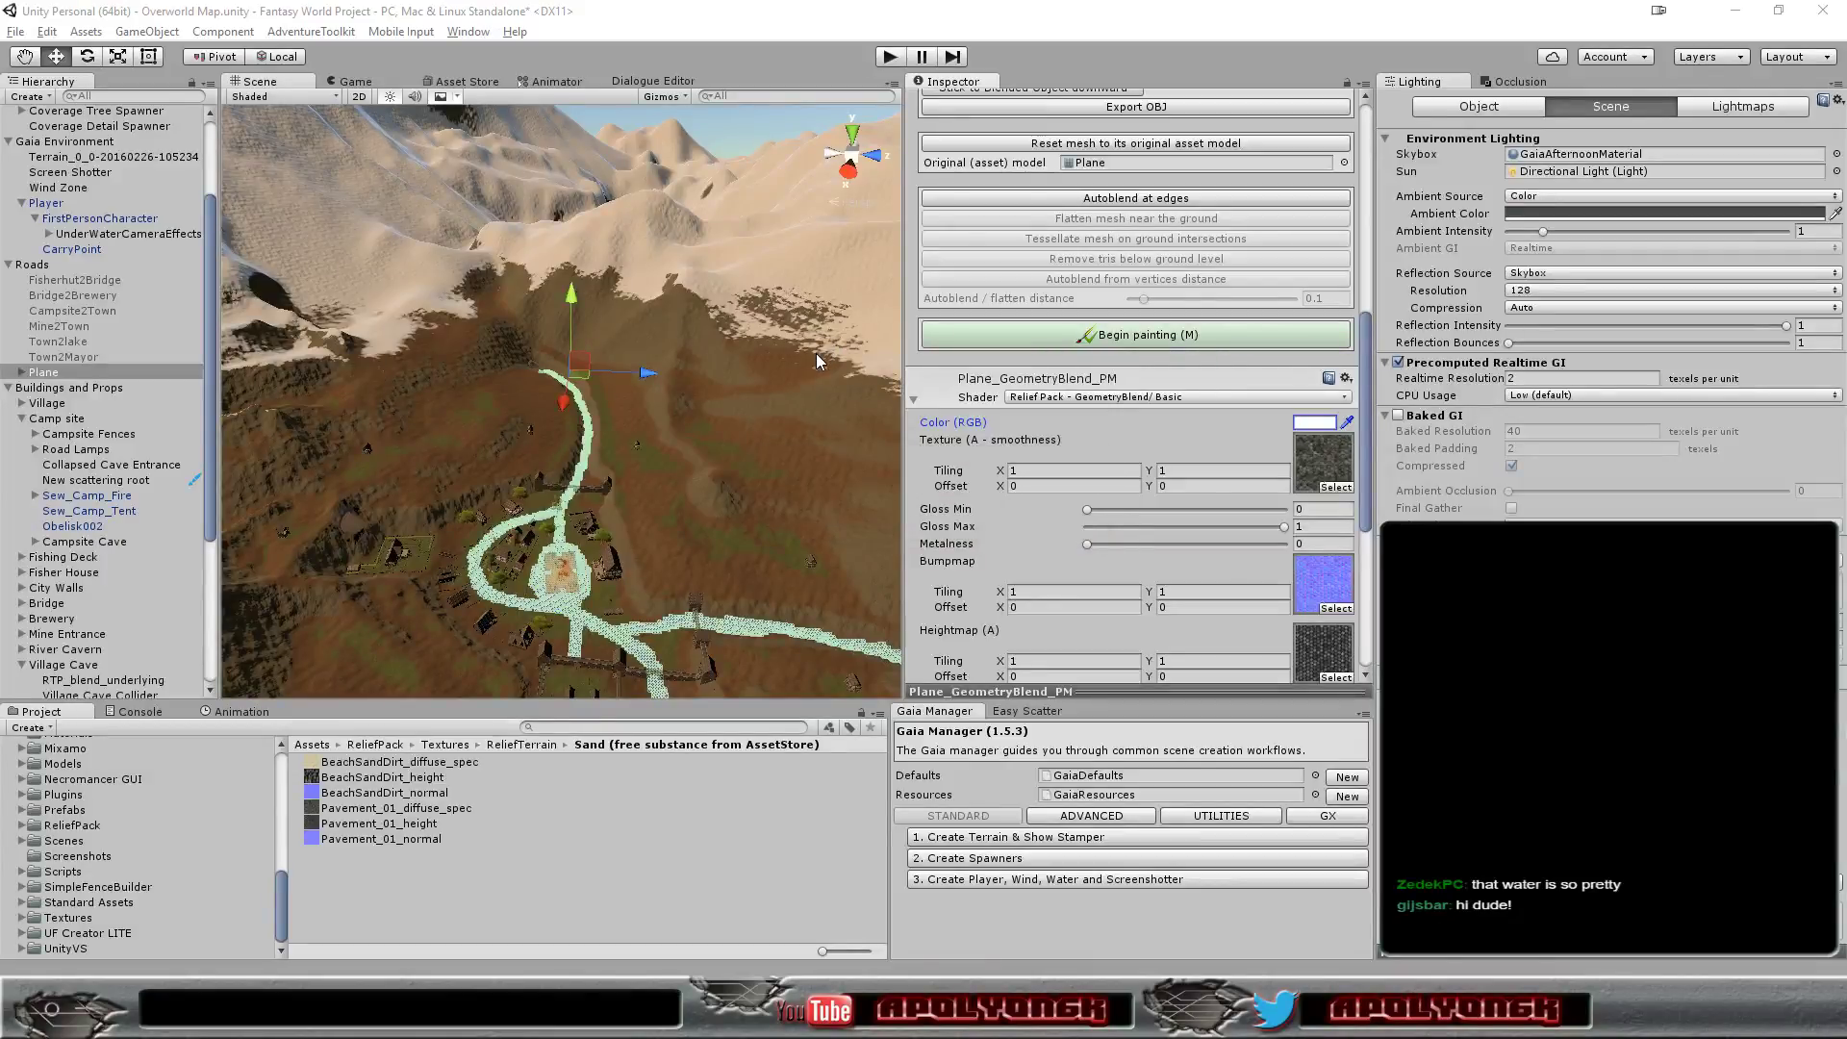
- Enter Play mode and walk the cobblestone road through the village to the guard at the gate
left_click(890, 58)
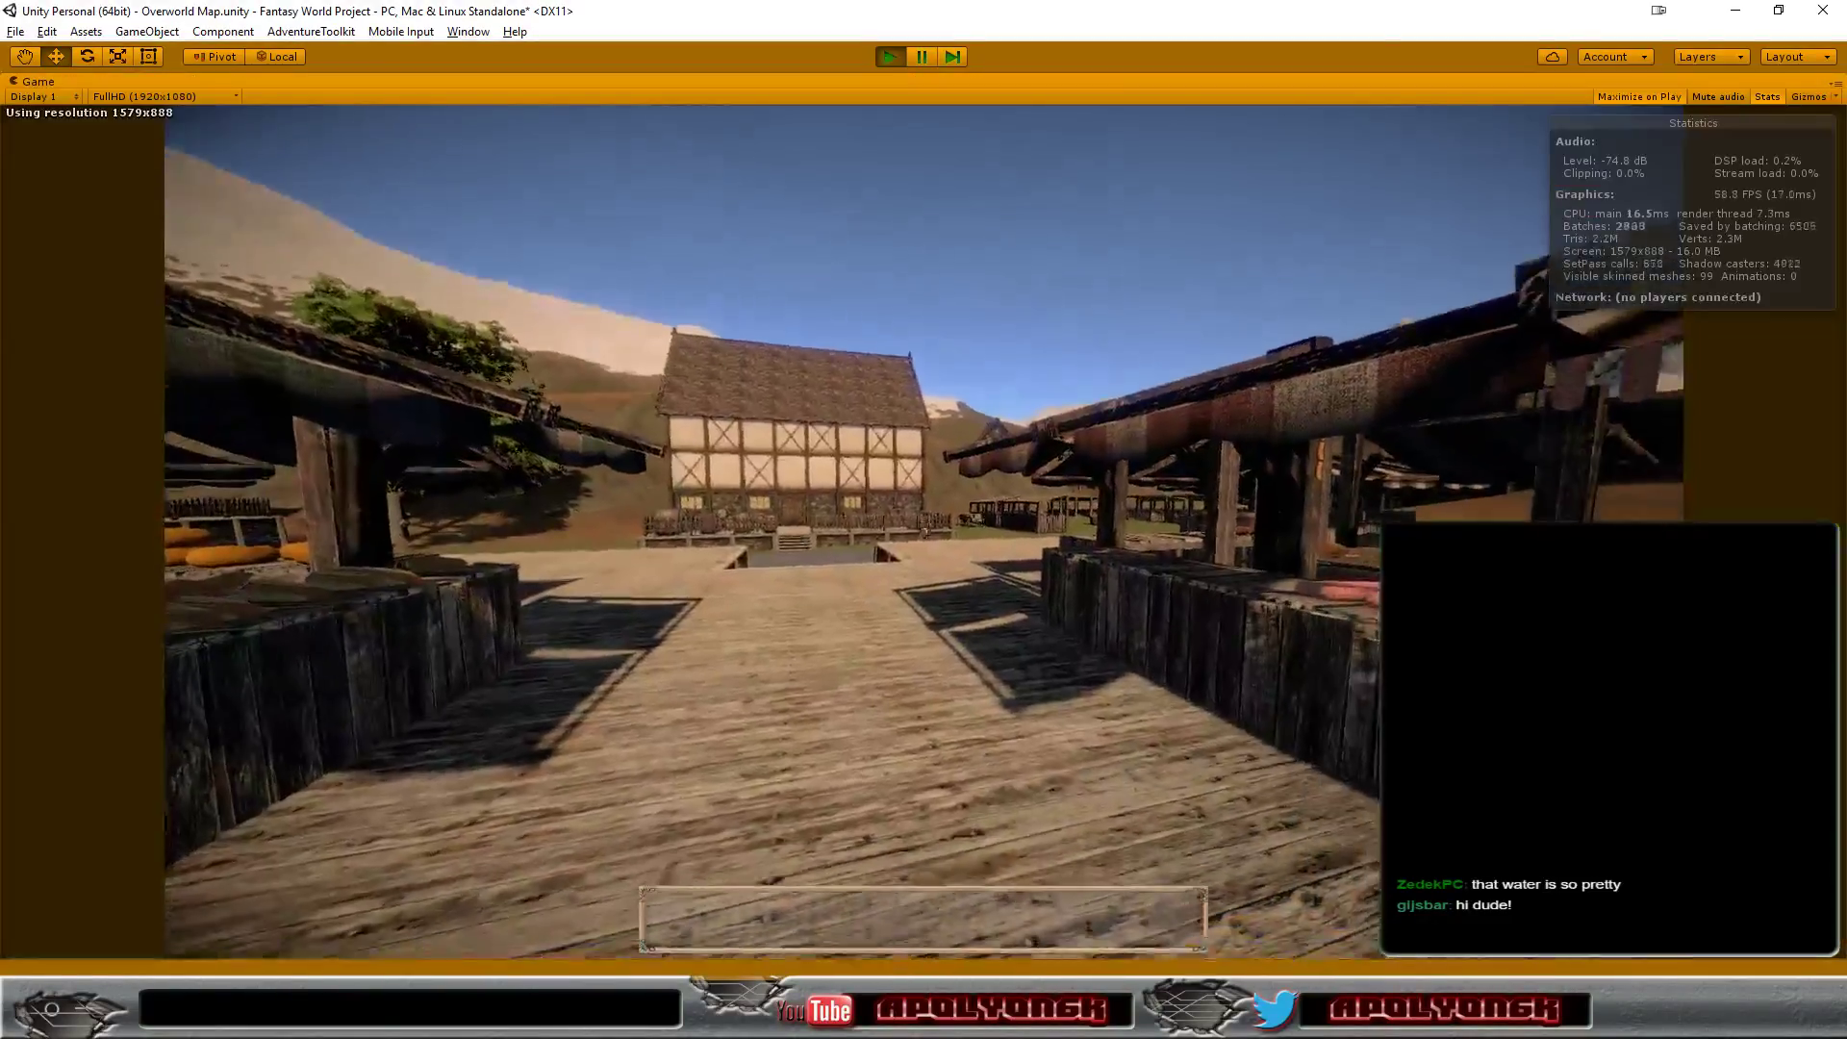
key("w")
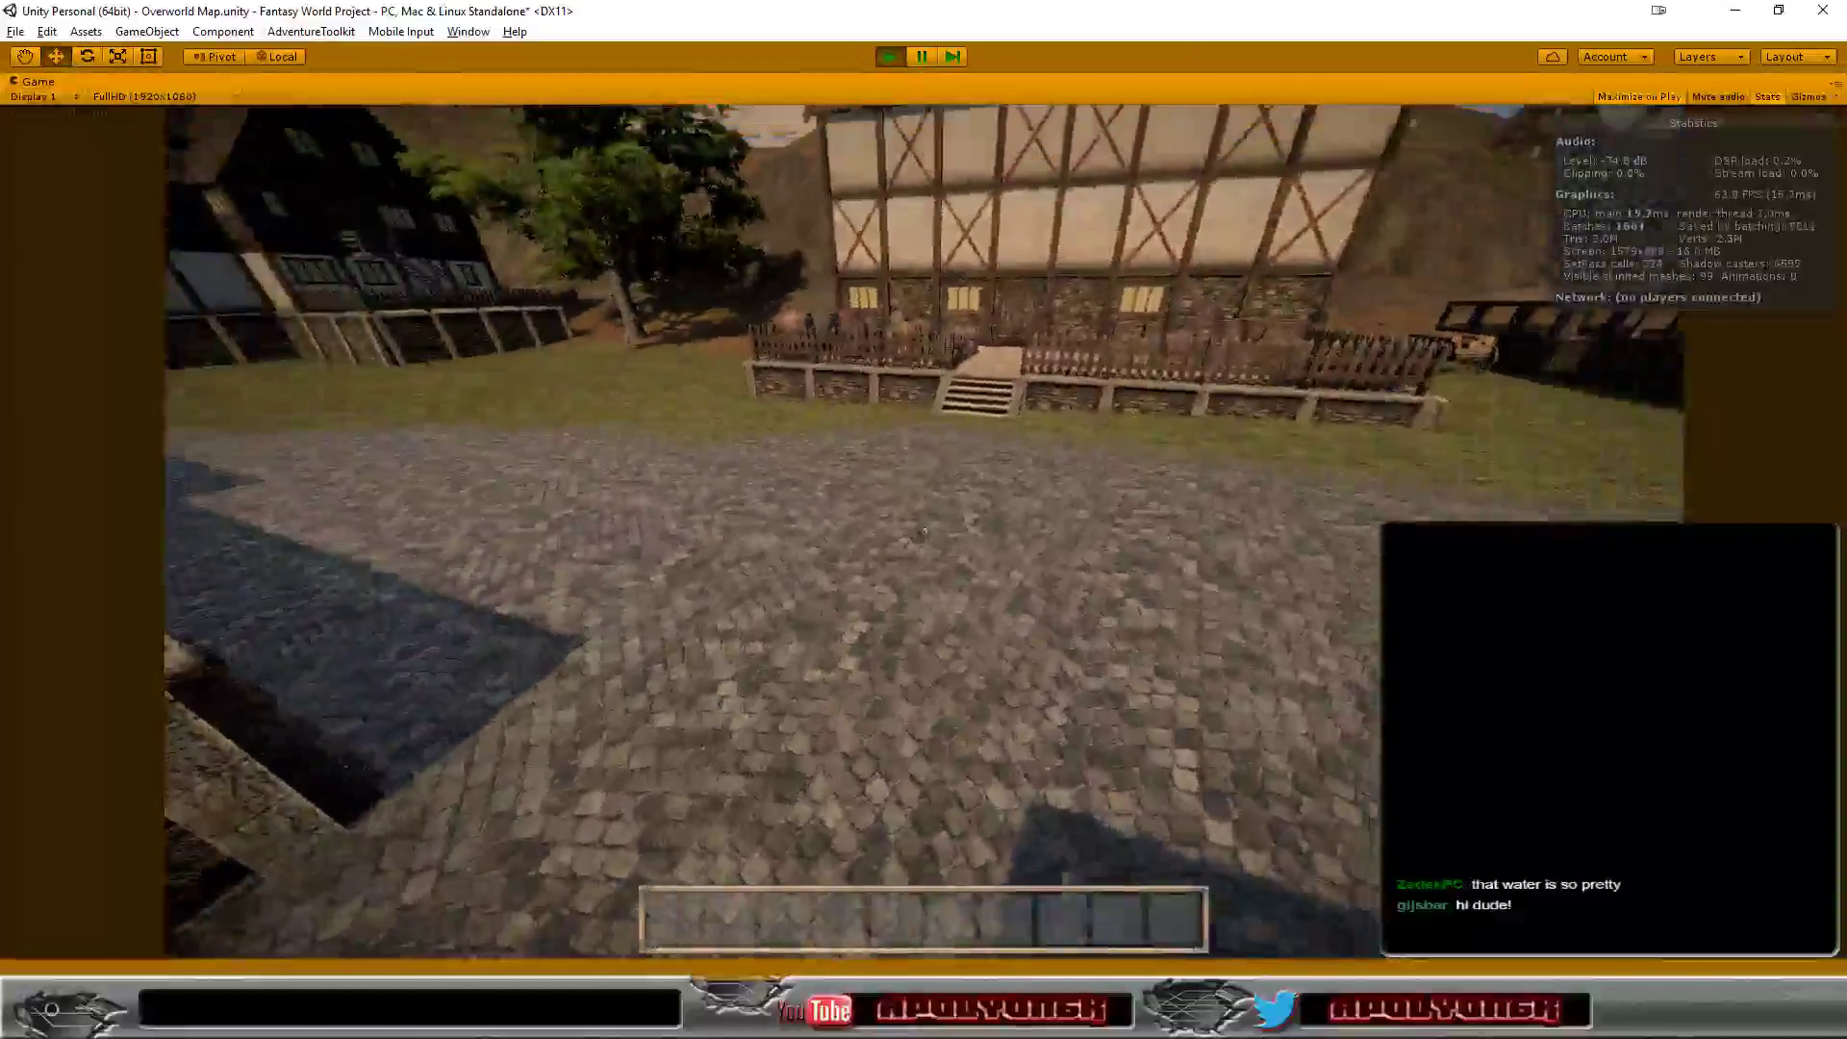
key("w")
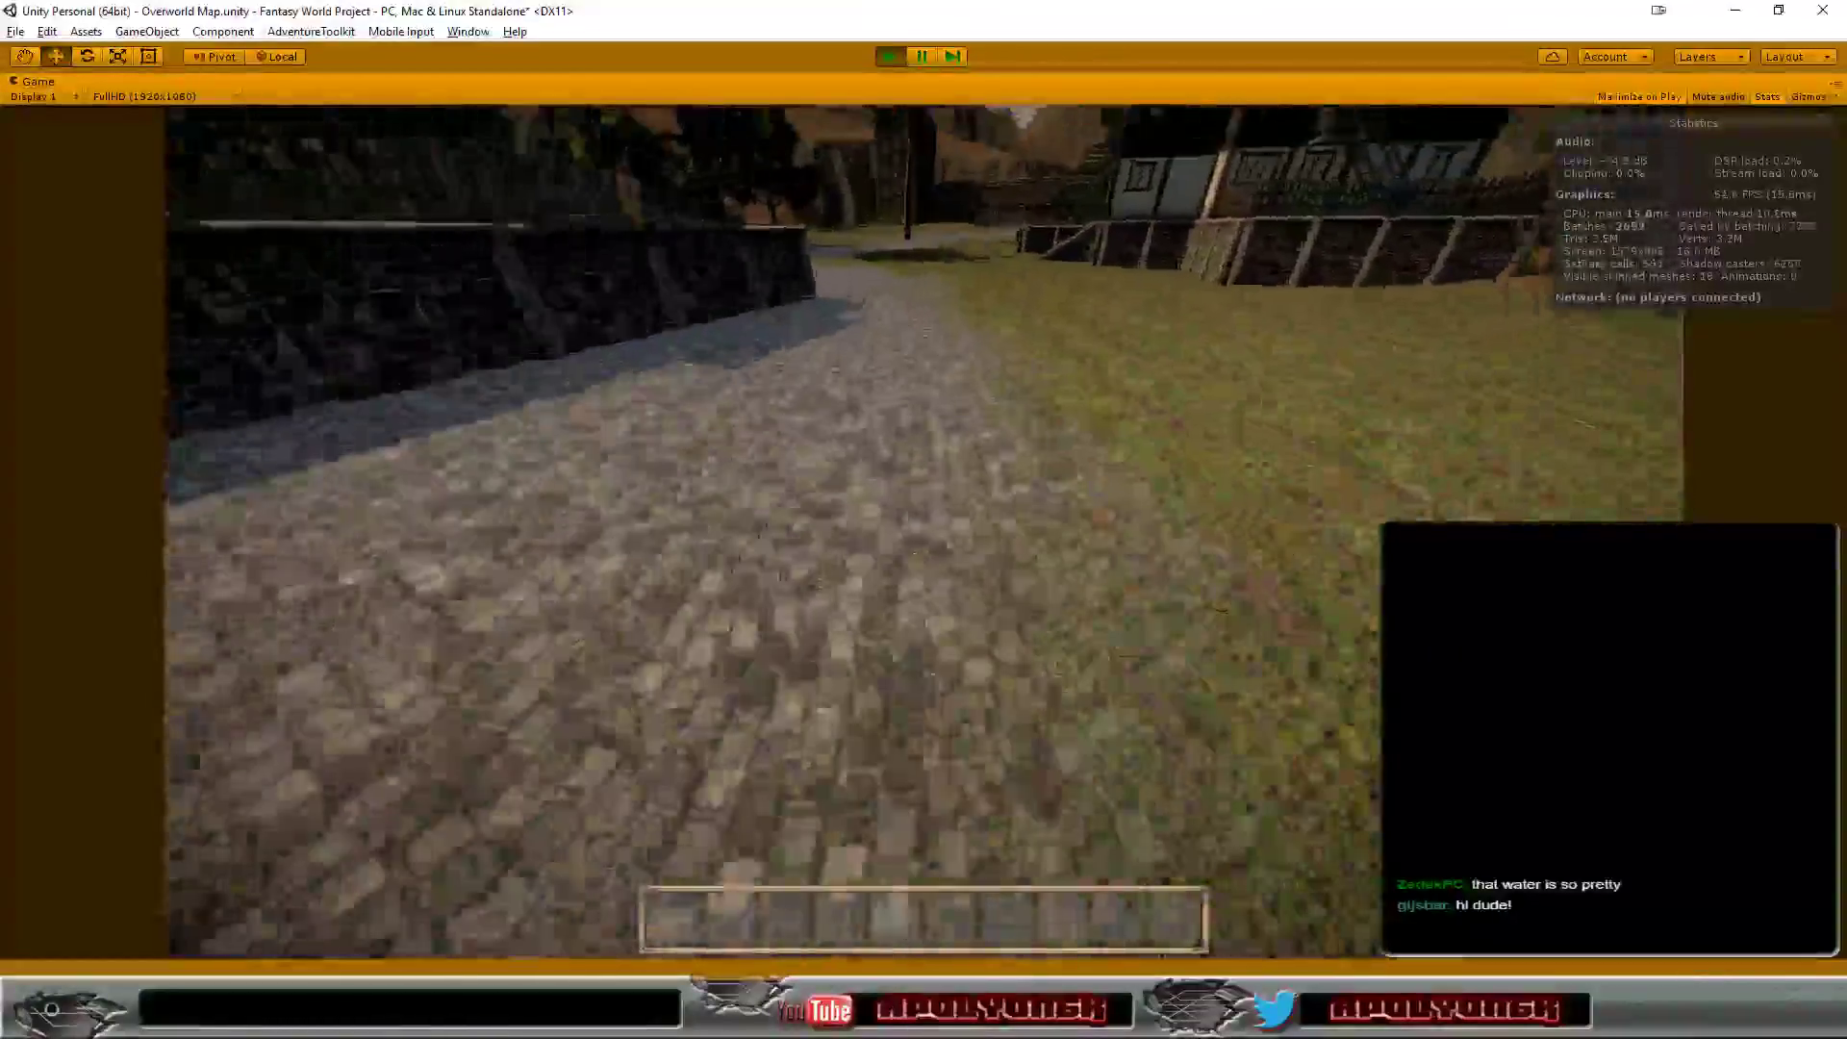
key("w")
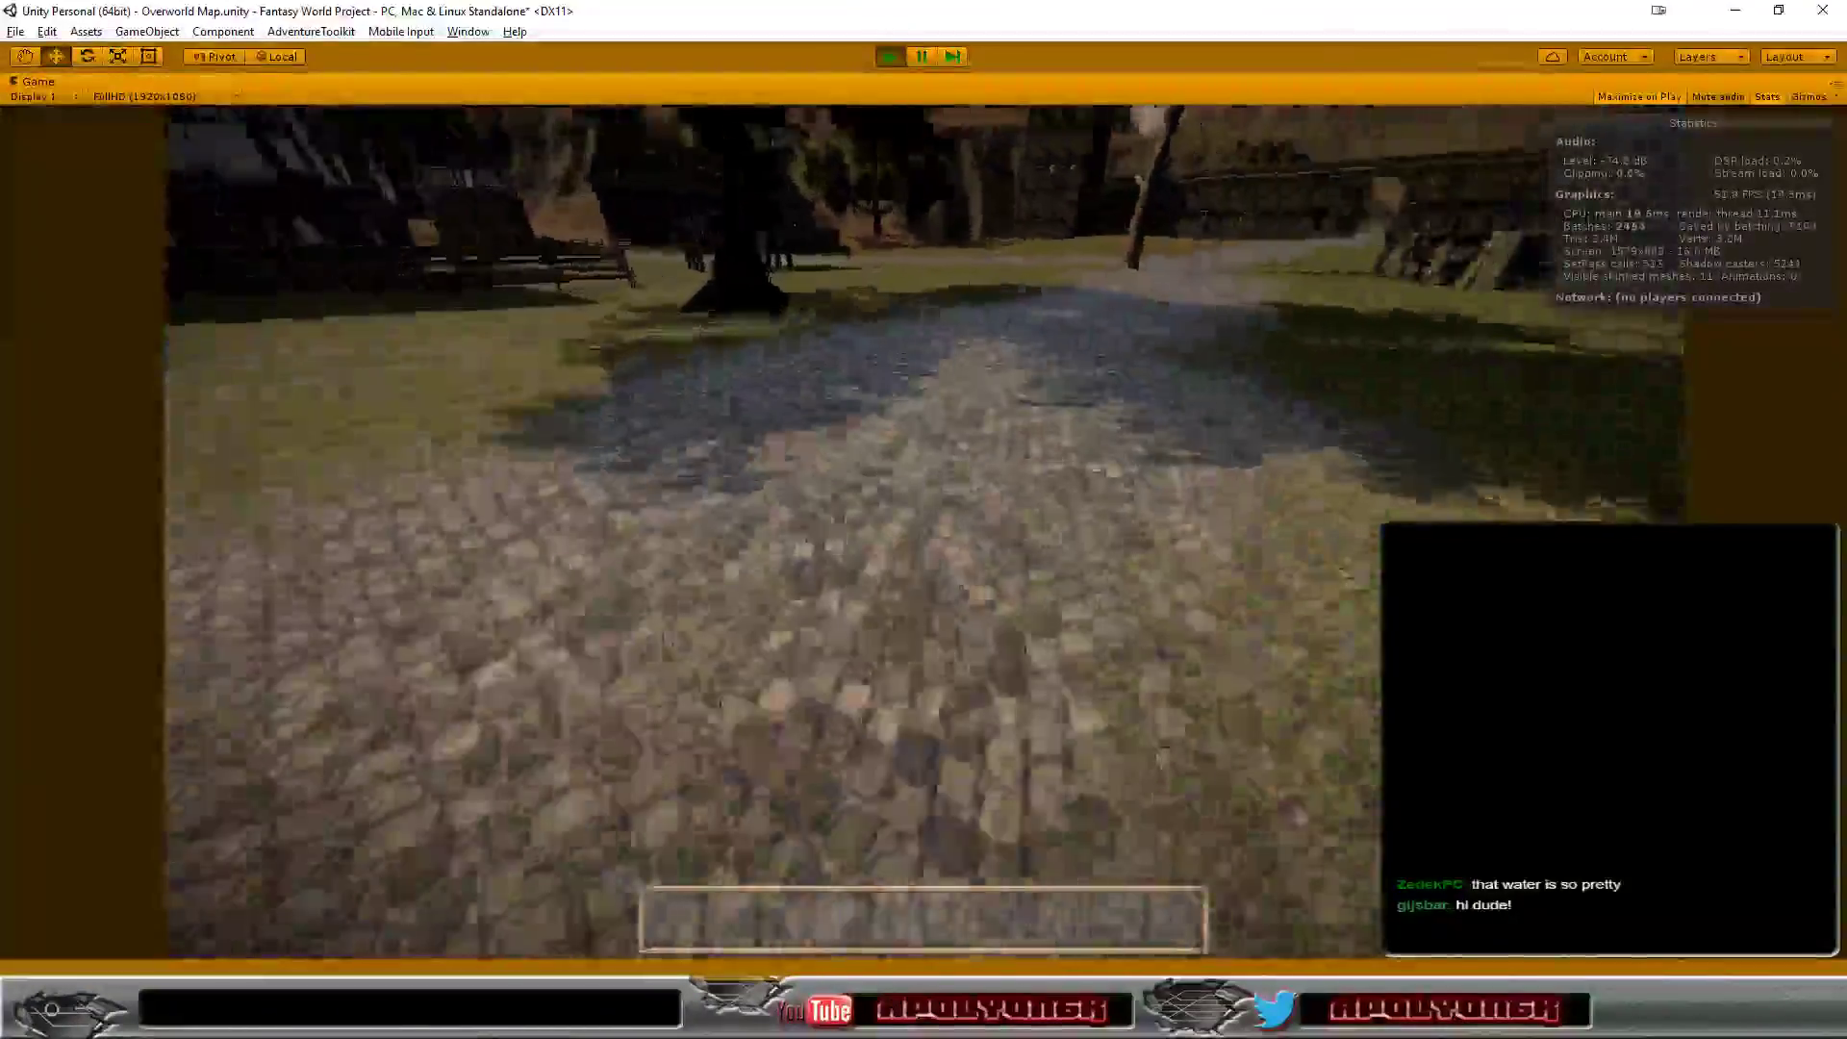
key("w")
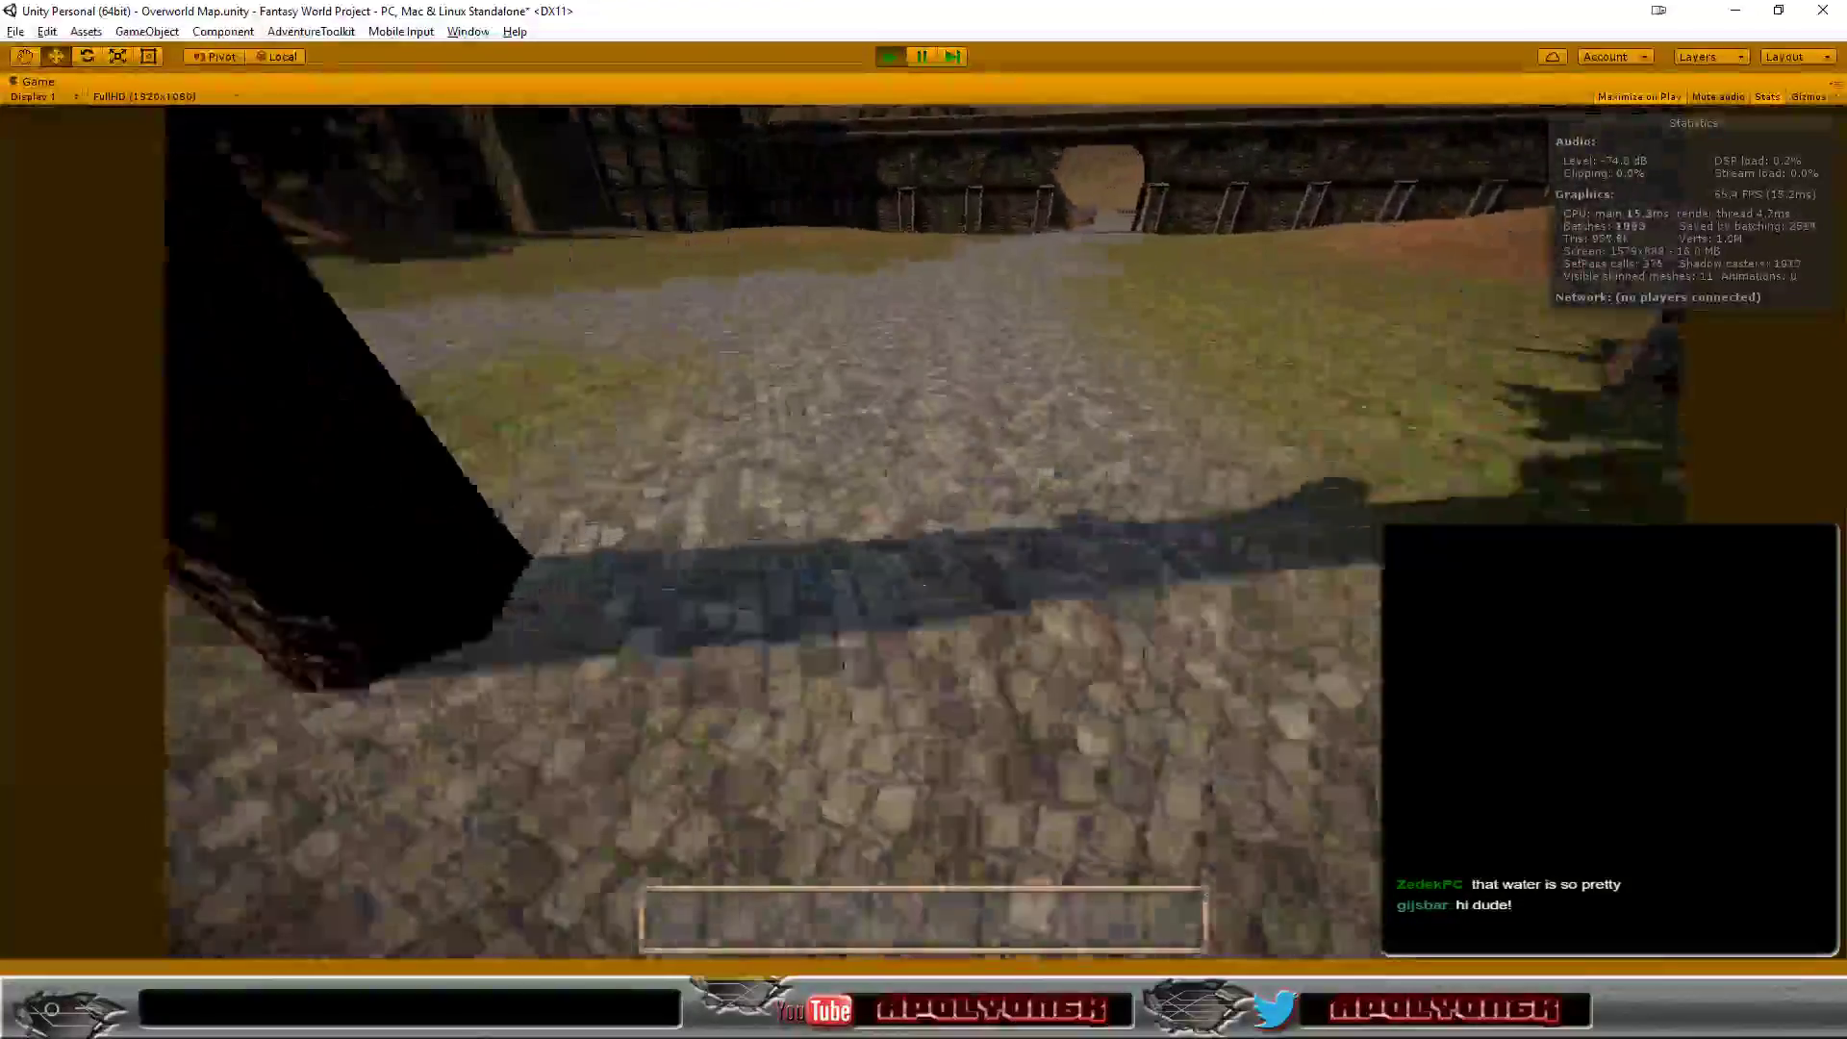
key("w")
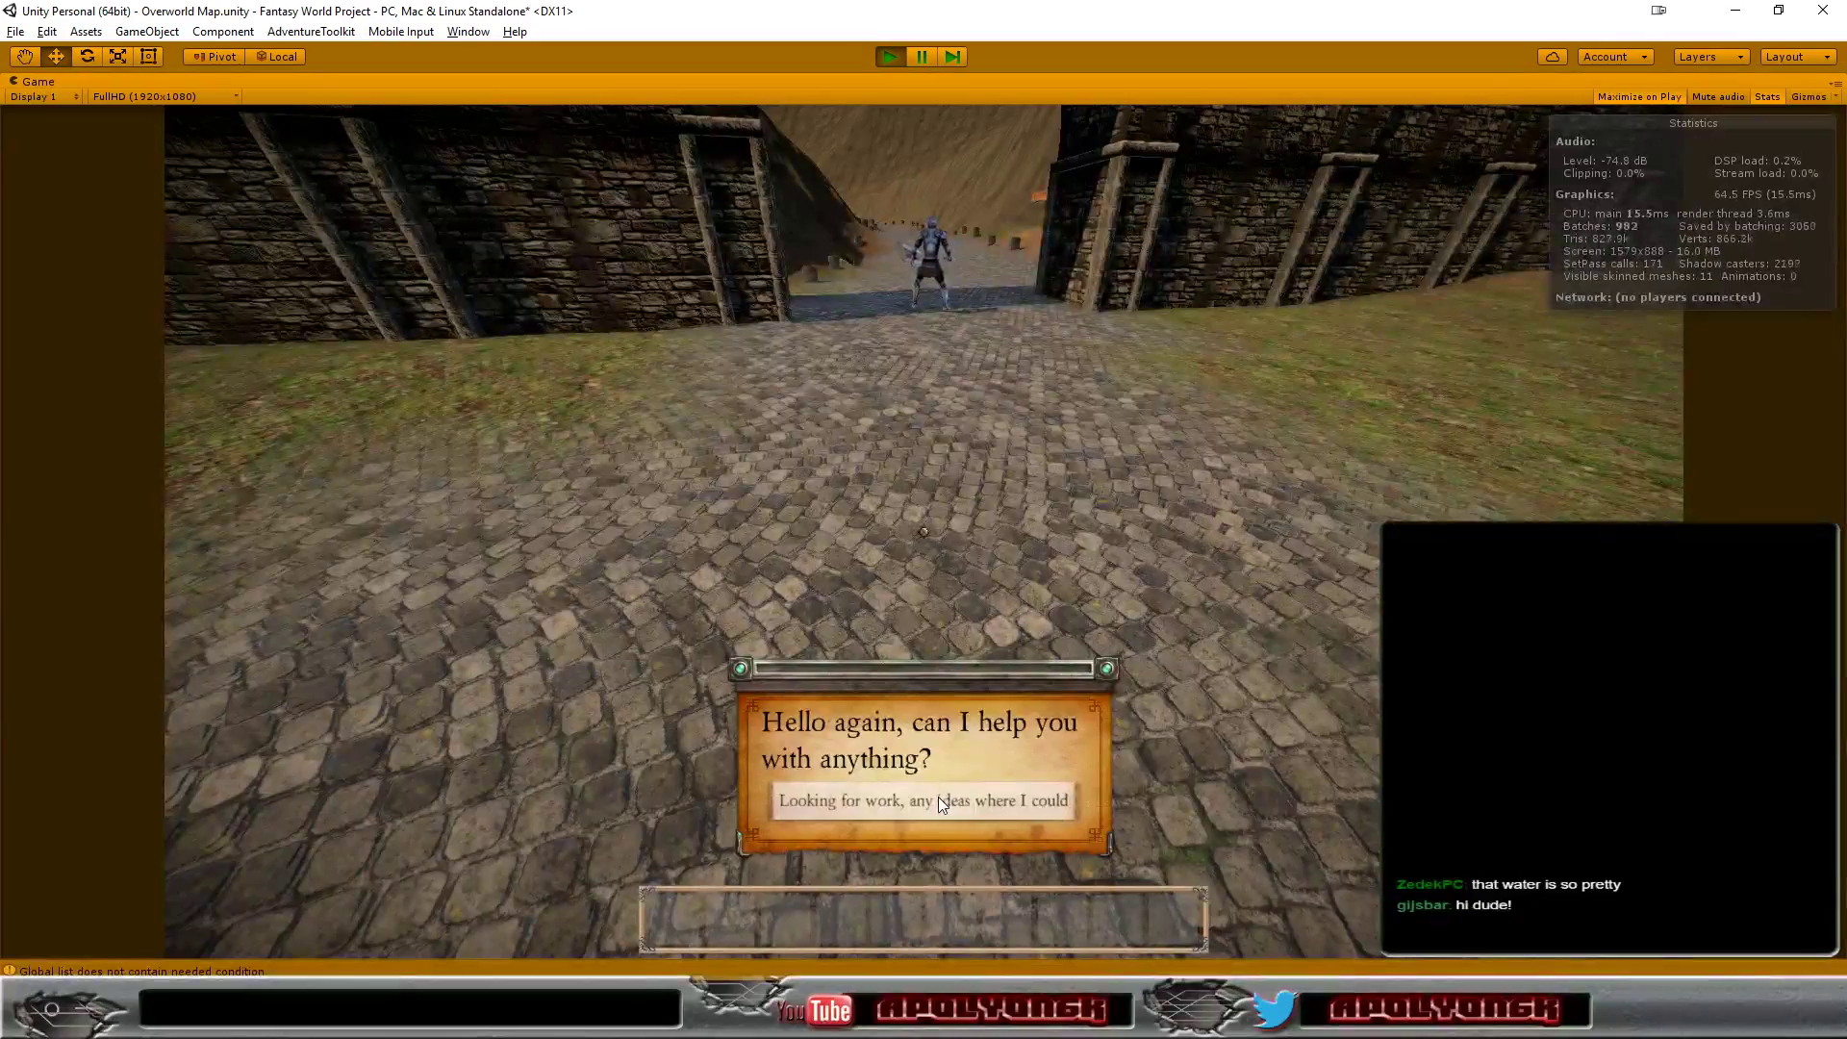
- Answer the guard about looking for work and walk up the cobbled mountain path
left_click(938, 798)
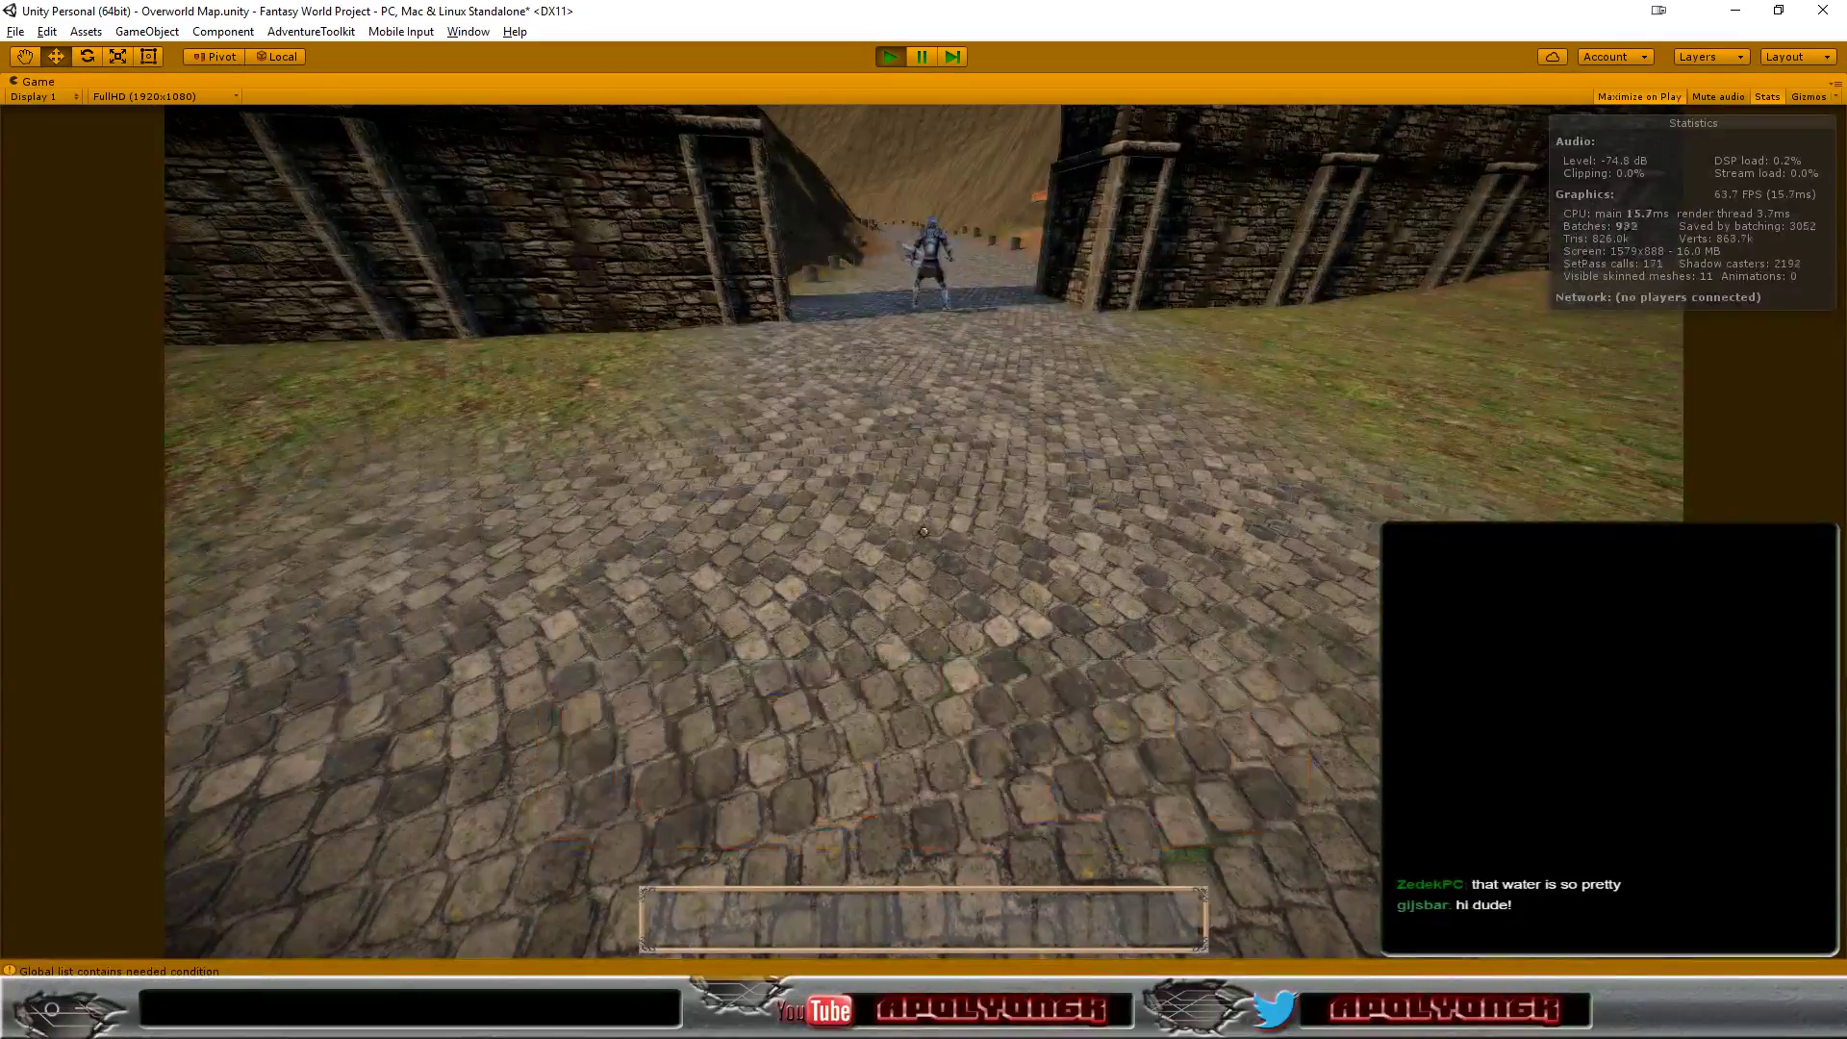
key("w")
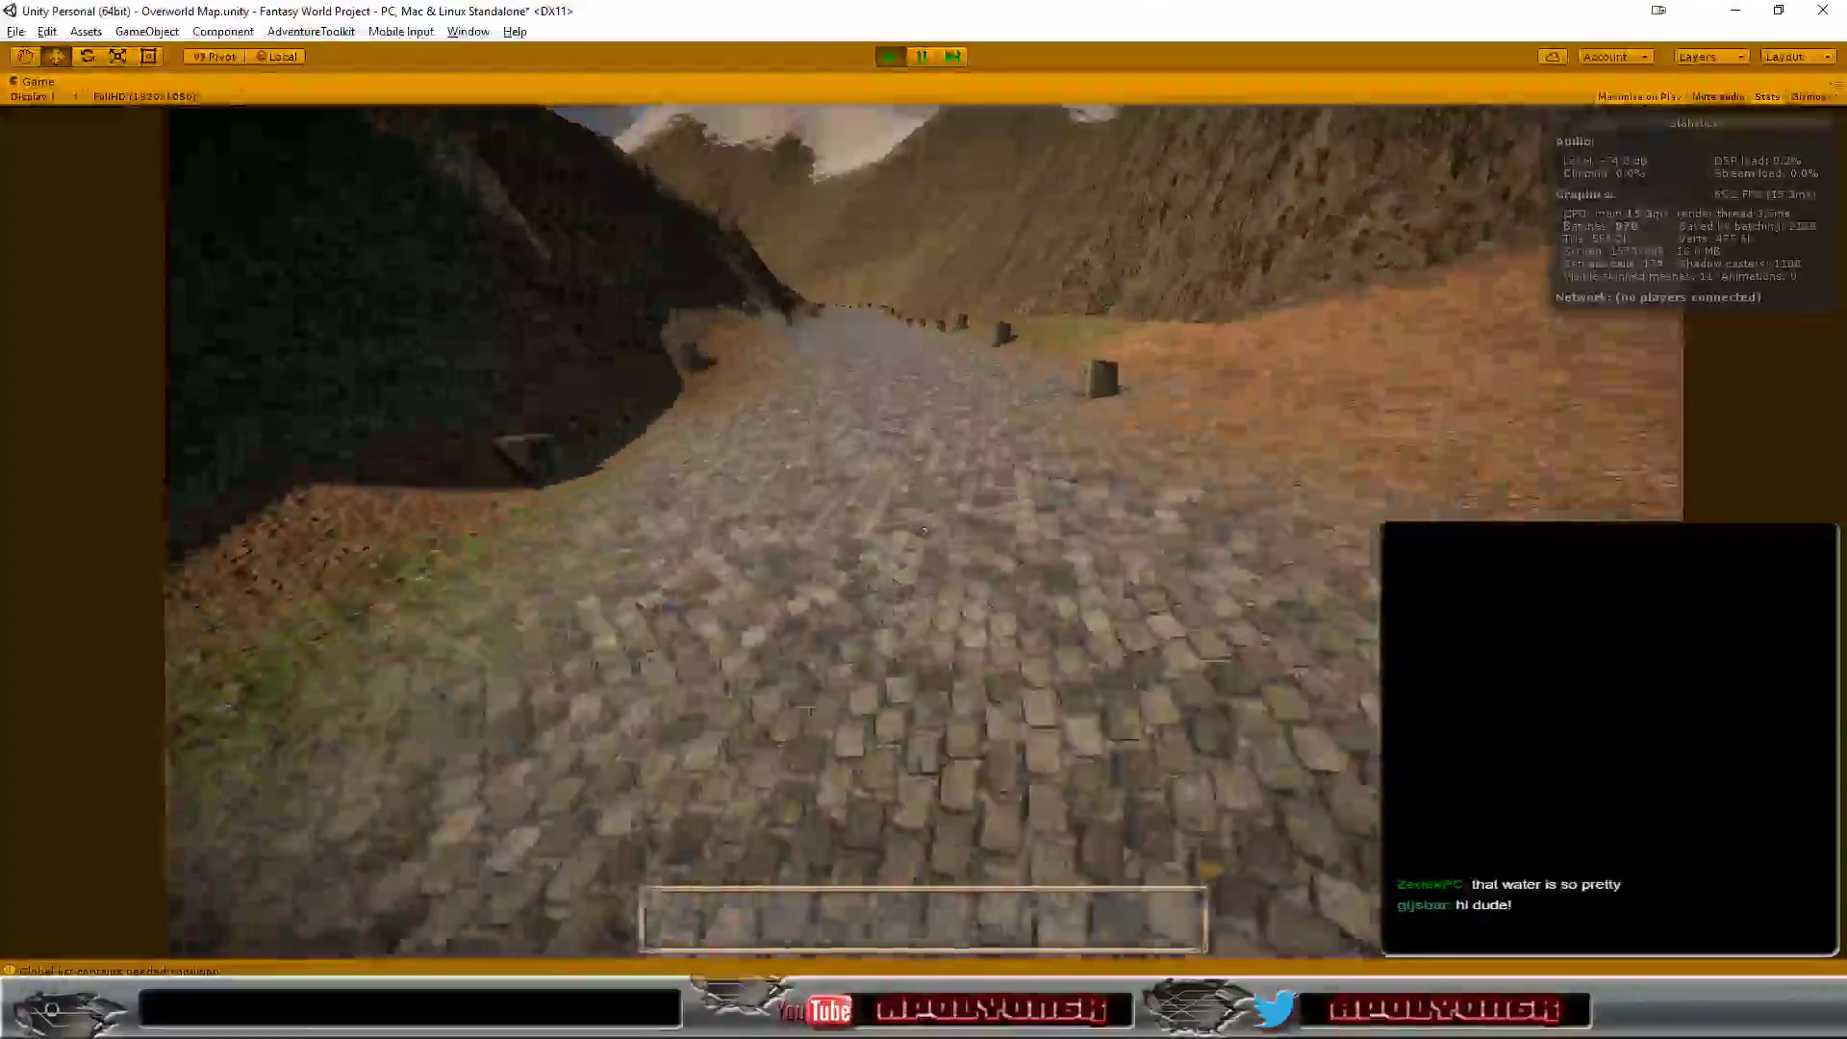
key("w")
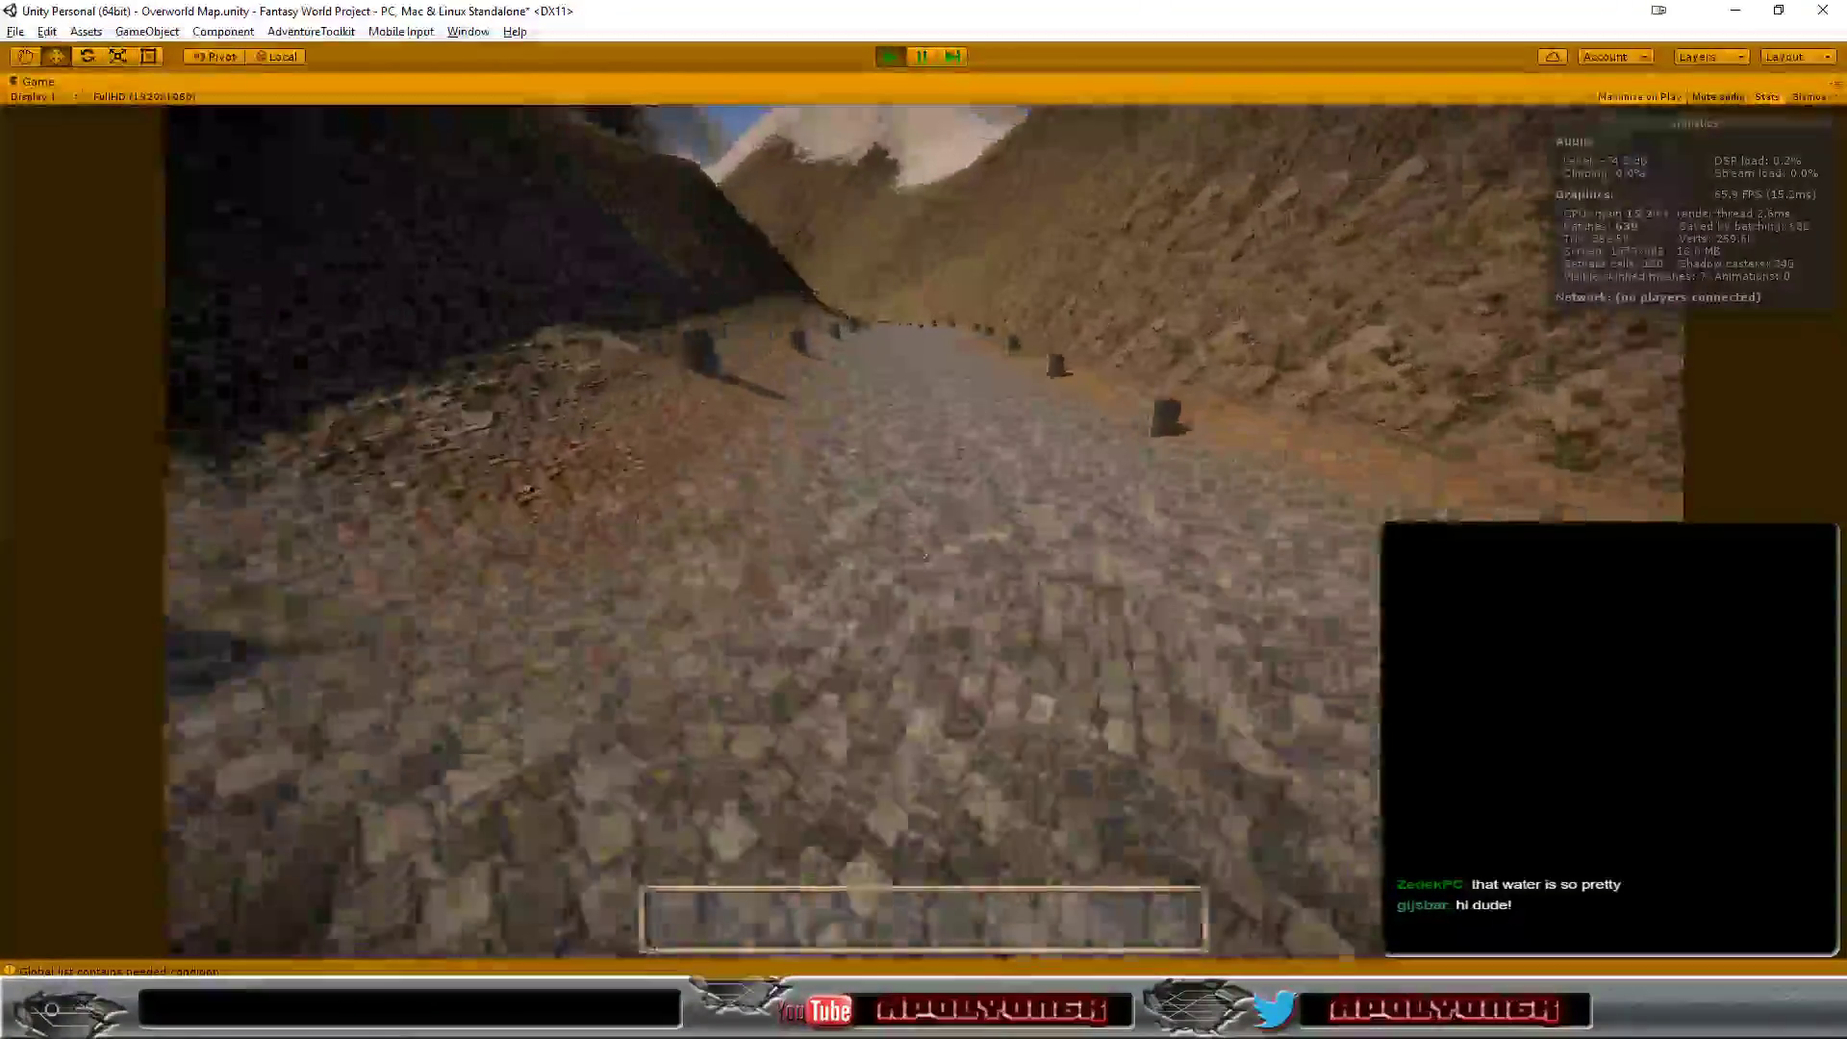